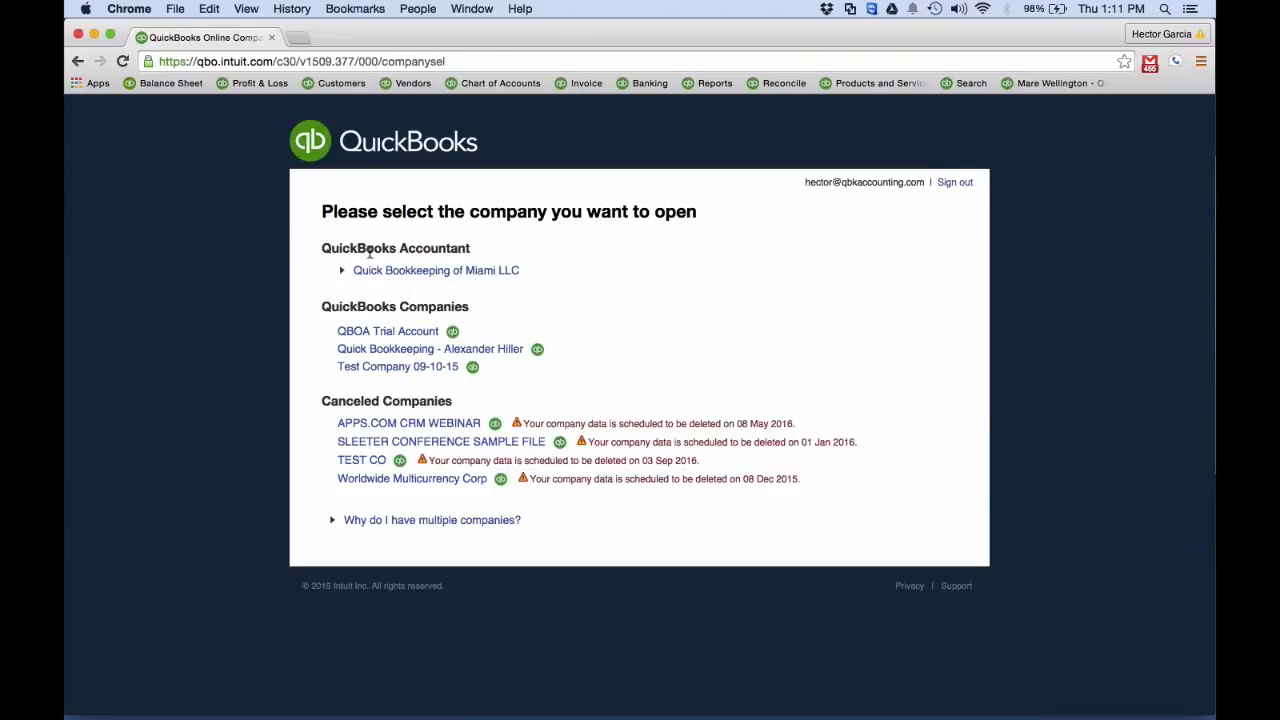
Open the Quick Bookkeeping of Miami LLC accountant company and launch its sample company
click(425, 278)
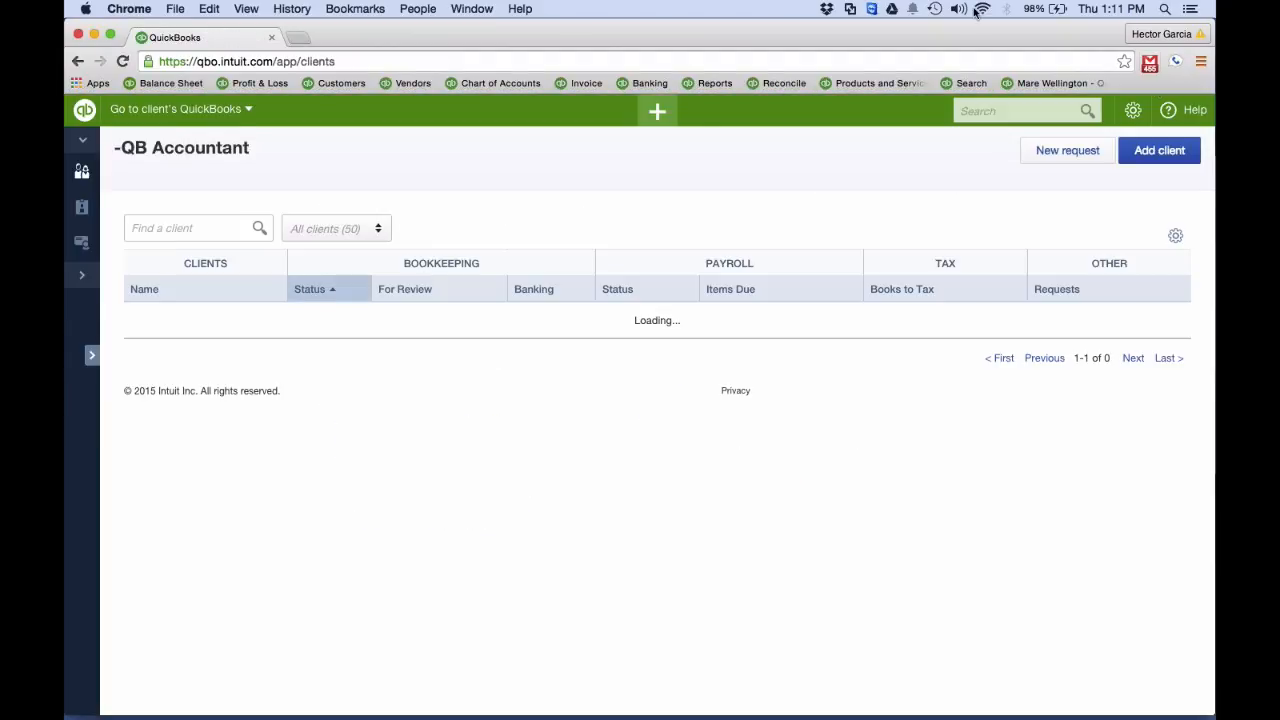
click(1134, 111)
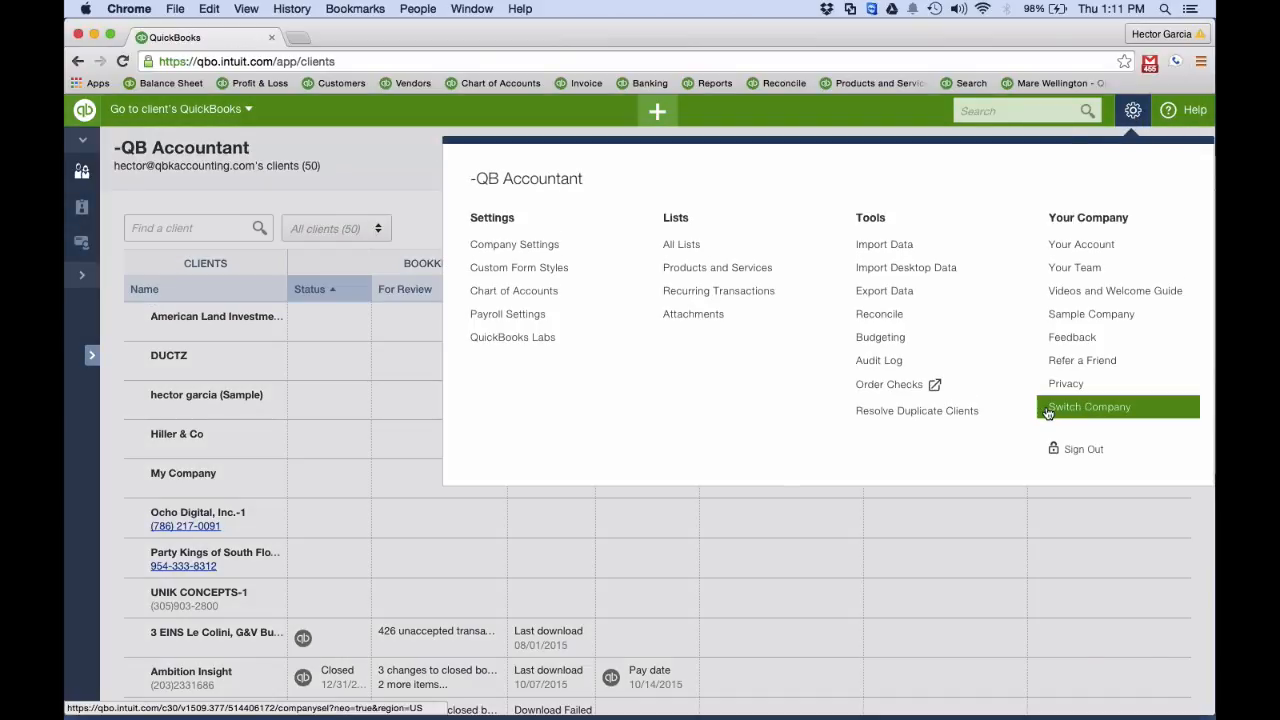
click(1080, 314)
click(790, 463)
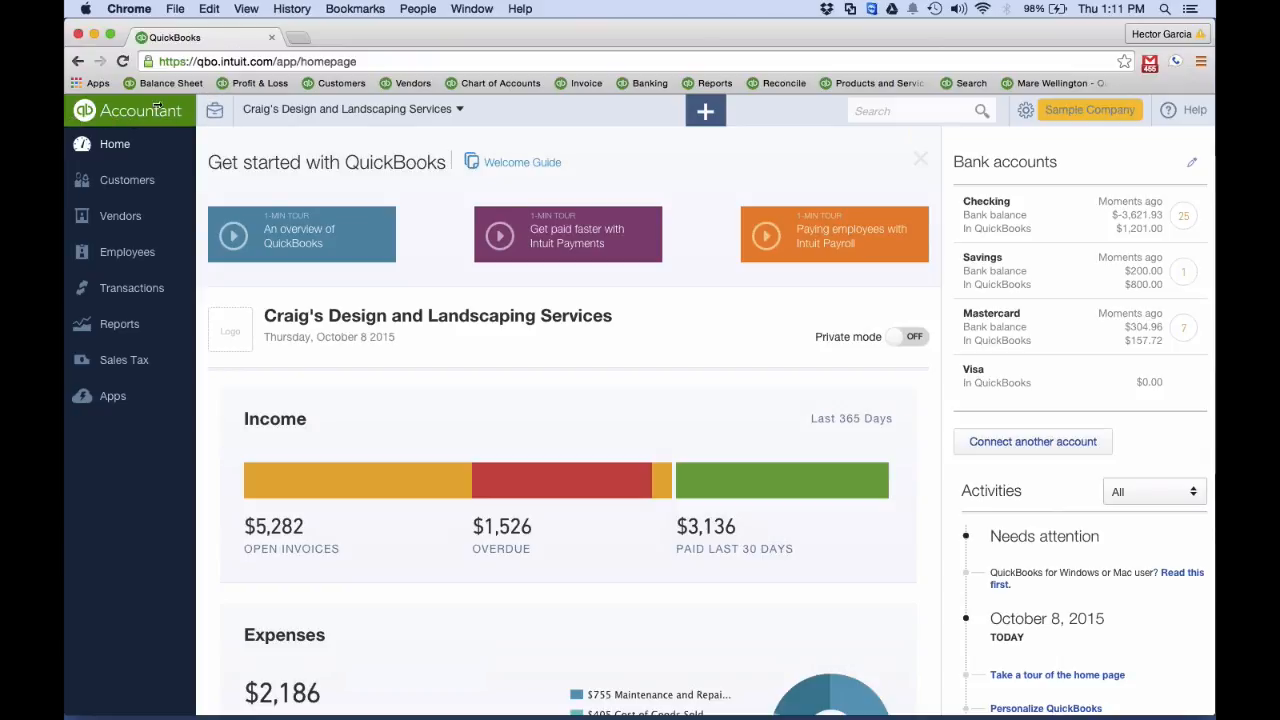
click(128, 117)
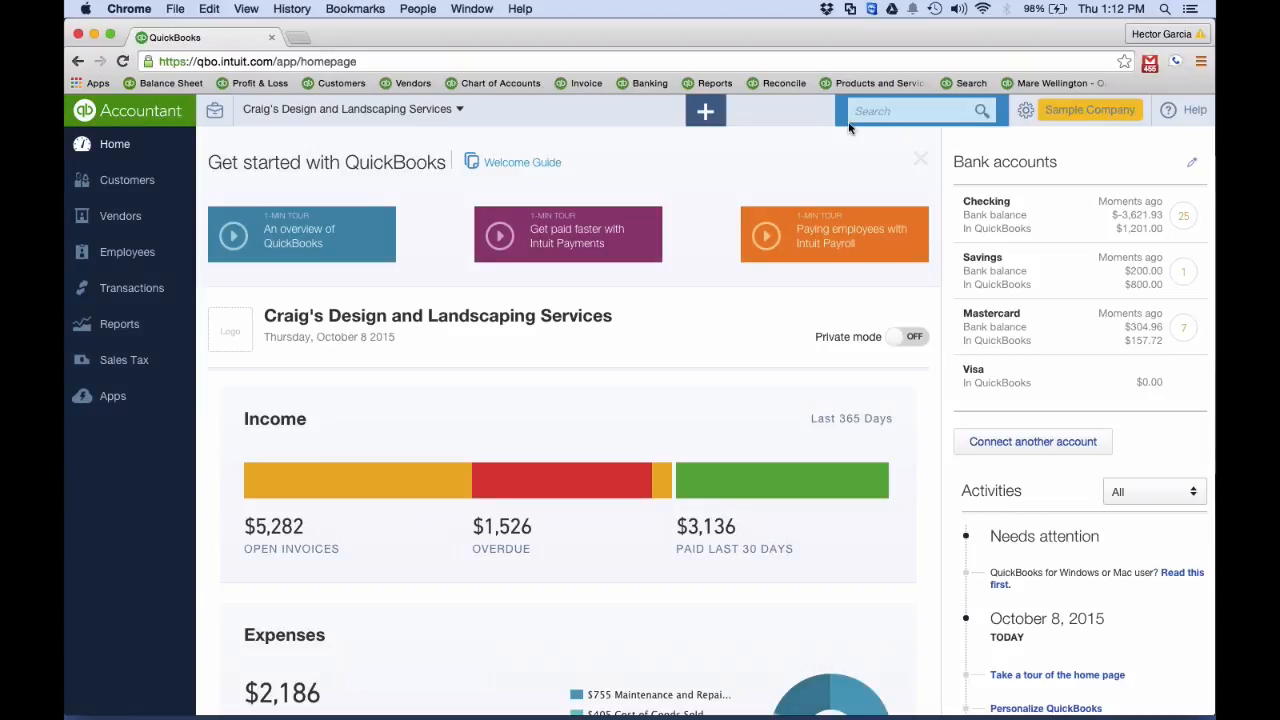
Open the Audit Log and filter it to all events by the company's individually named user with the date range Last quarter
click(1025, 116)
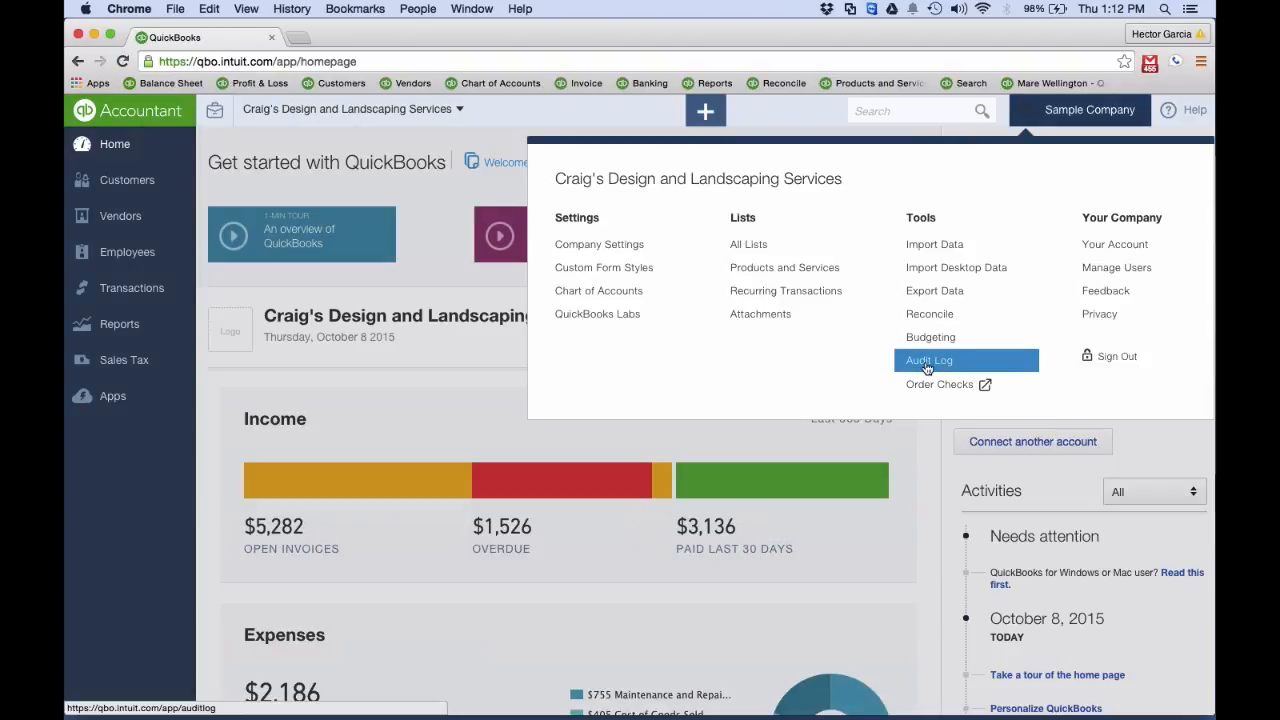
click(927, 365)
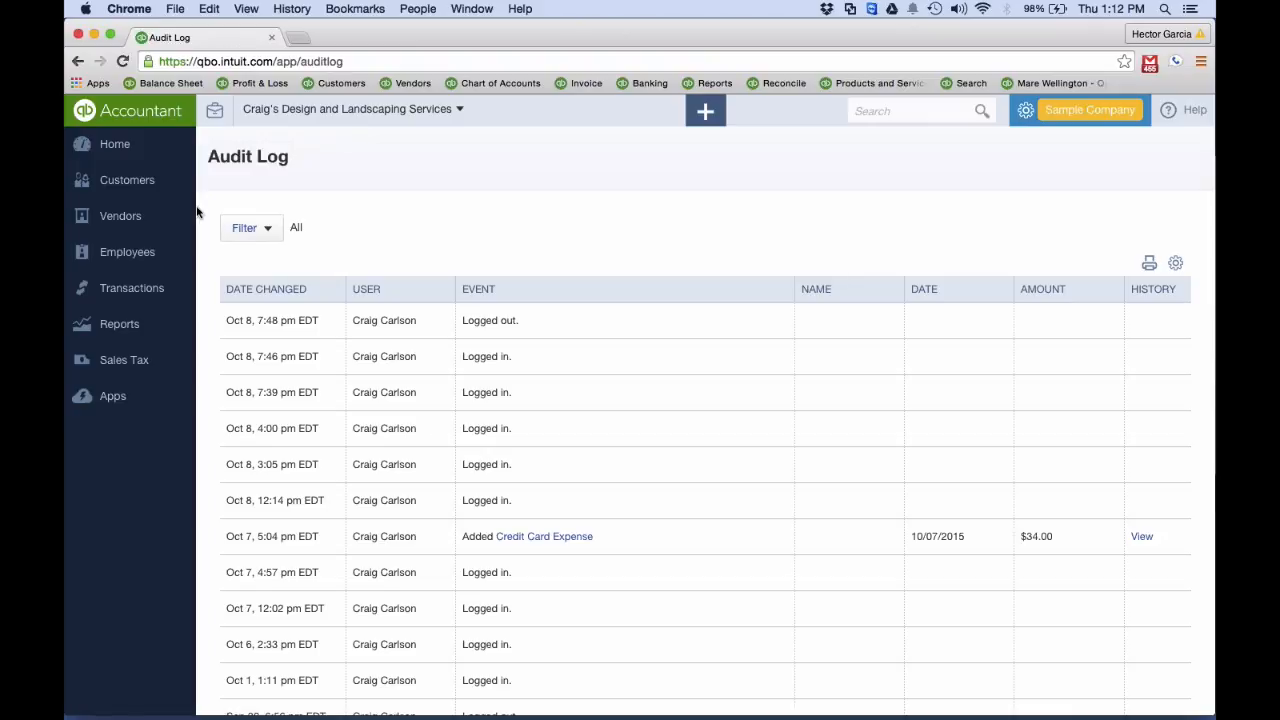
click(261, 227)
click(310, 300)
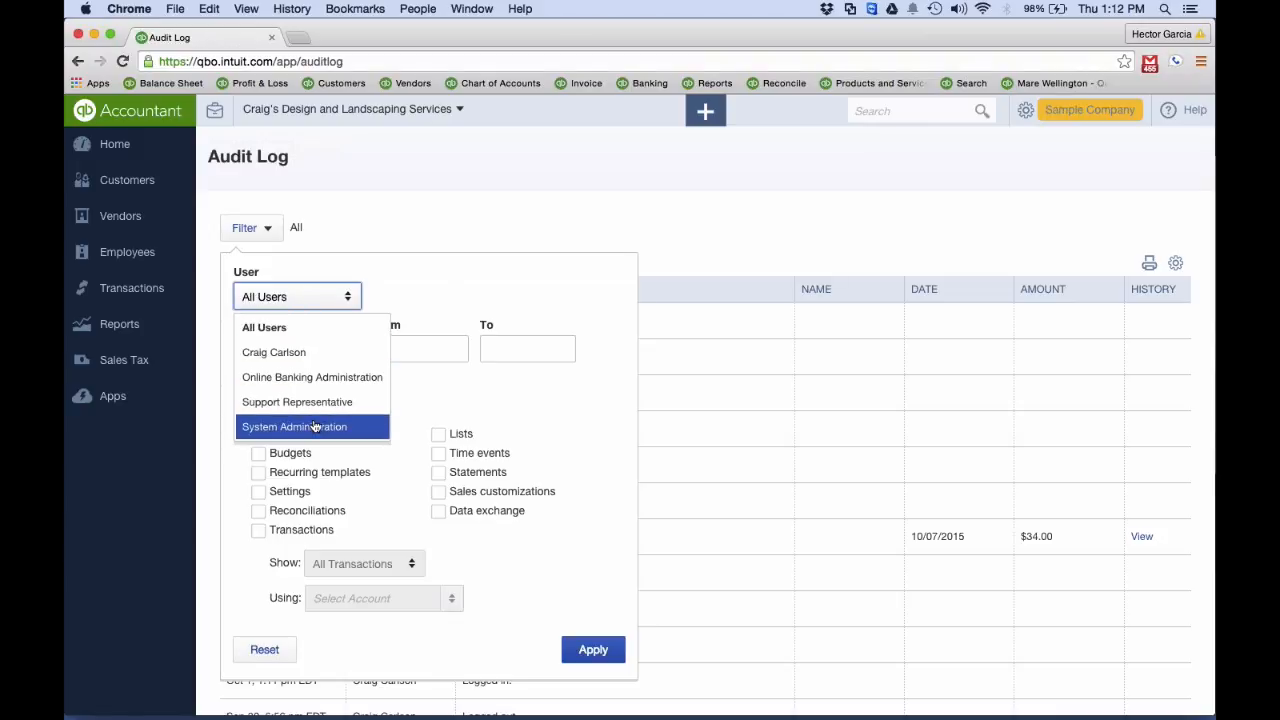
click(290, 354)
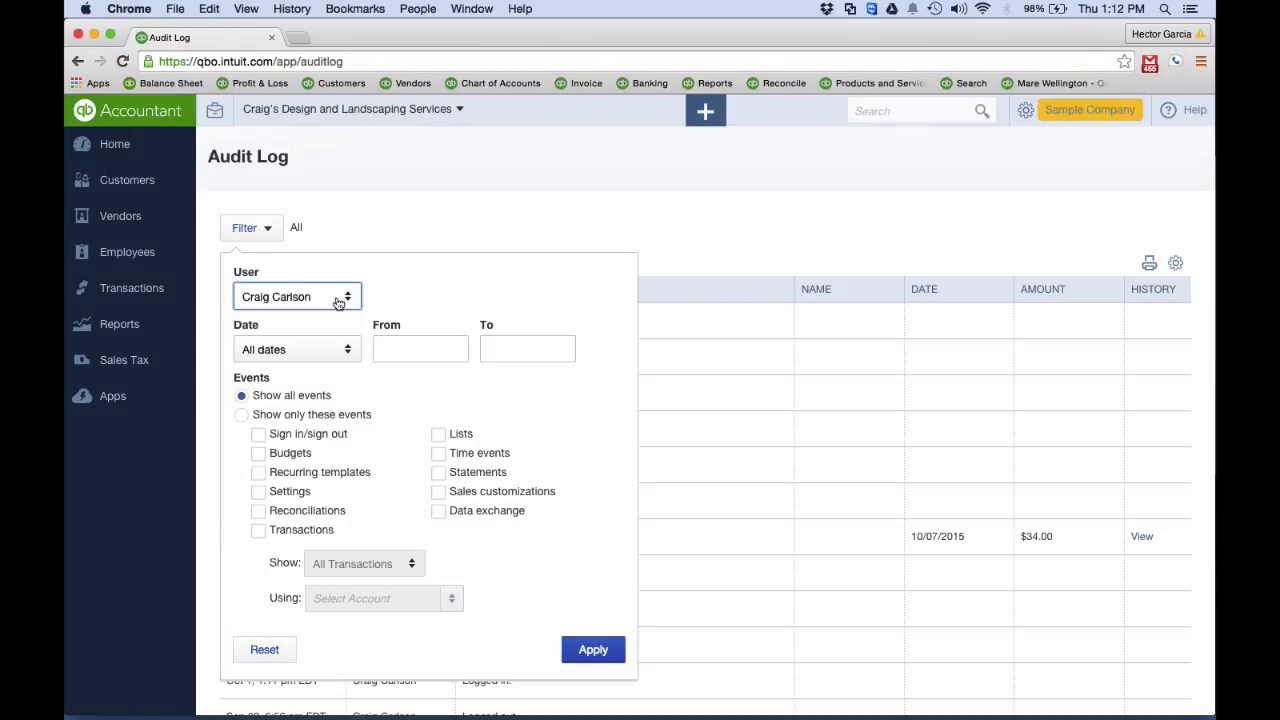
click(297, 350)
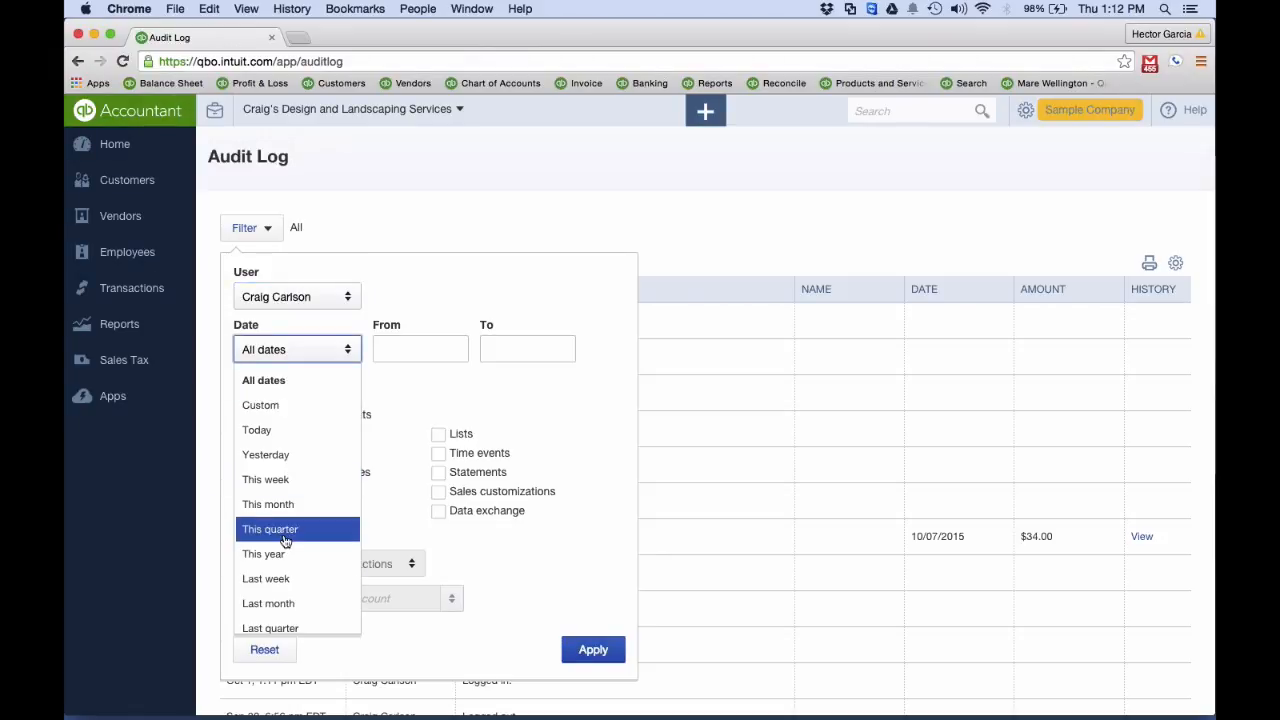
scroll(298, 508, down, 1)
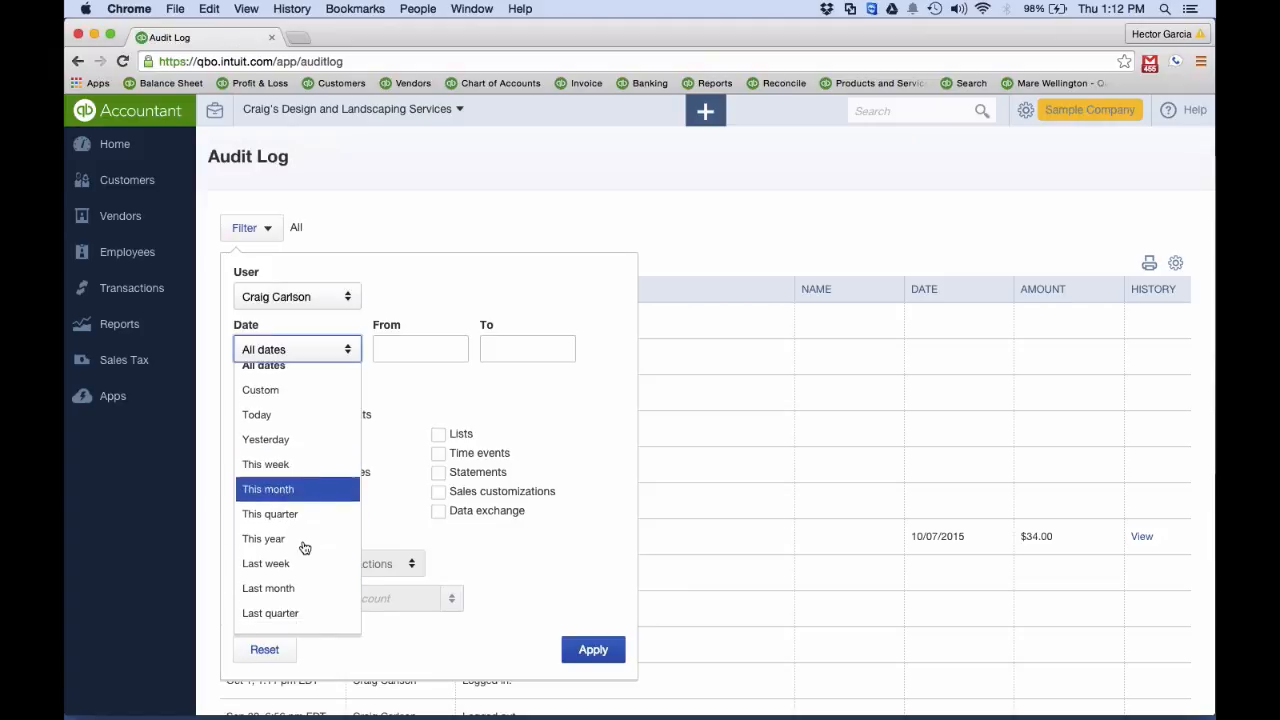
click(292, 588)
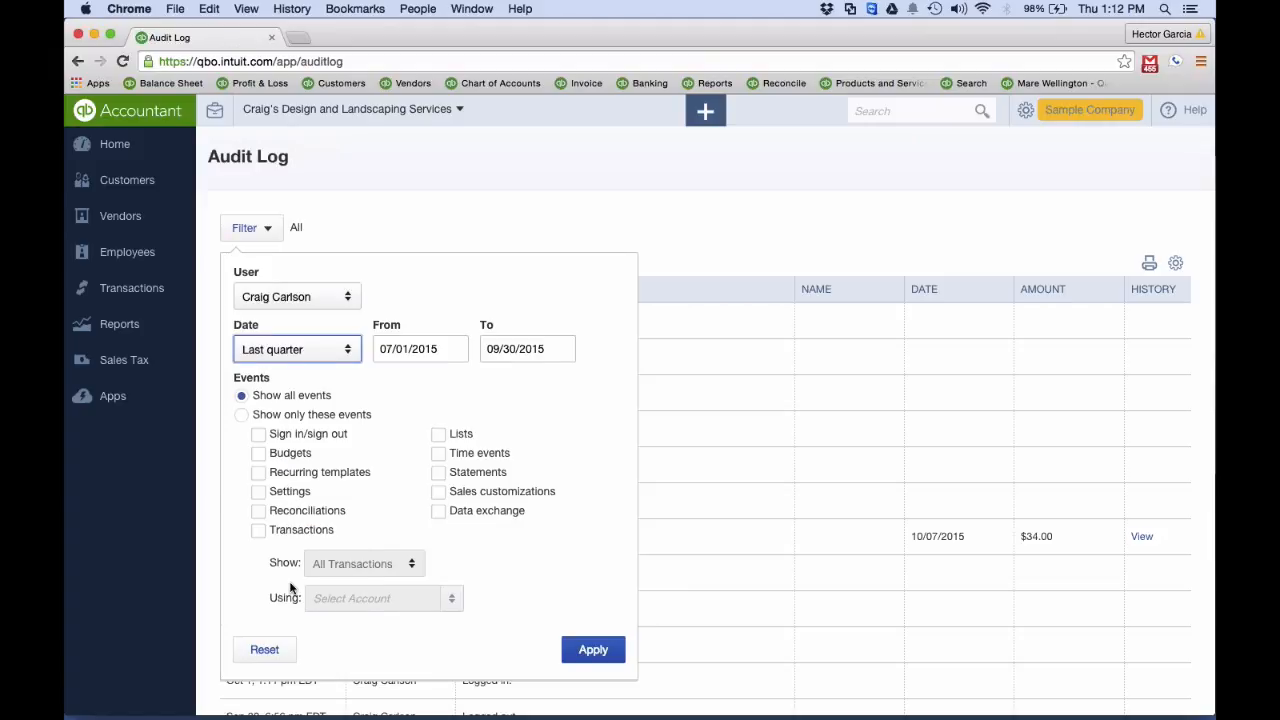
click(241, 396)
click(293, 534)
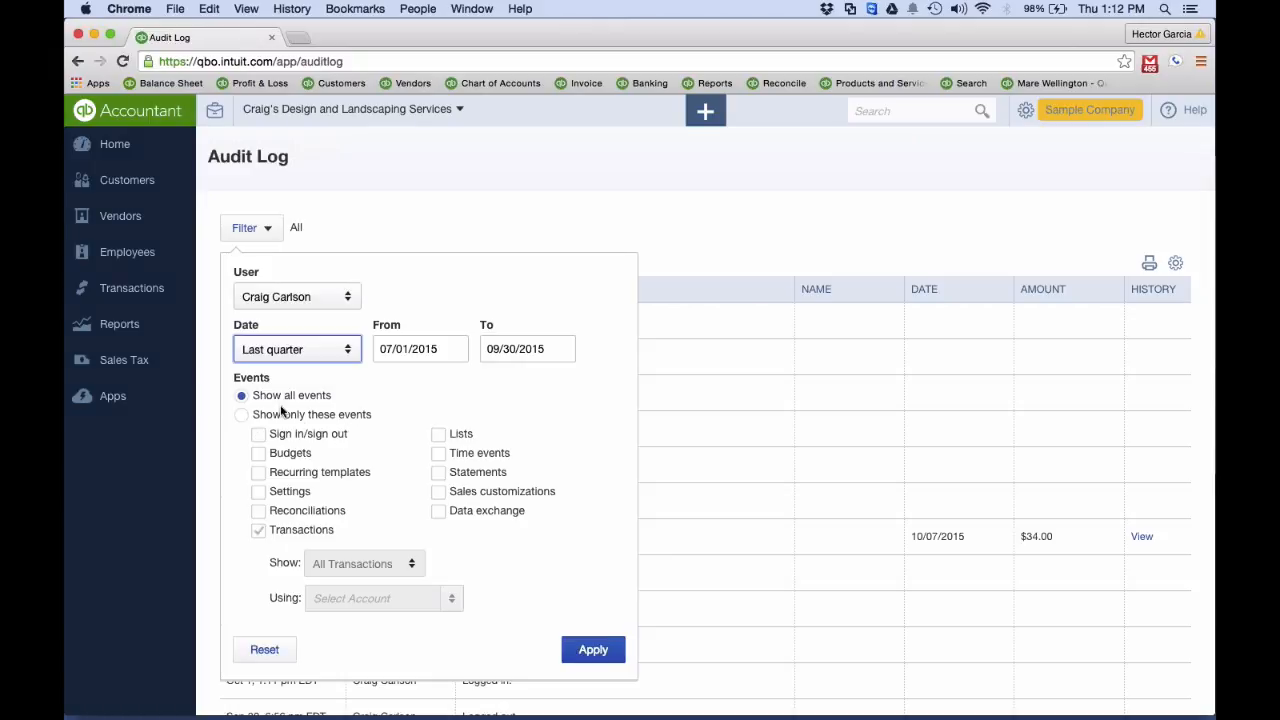
click(593, 650)
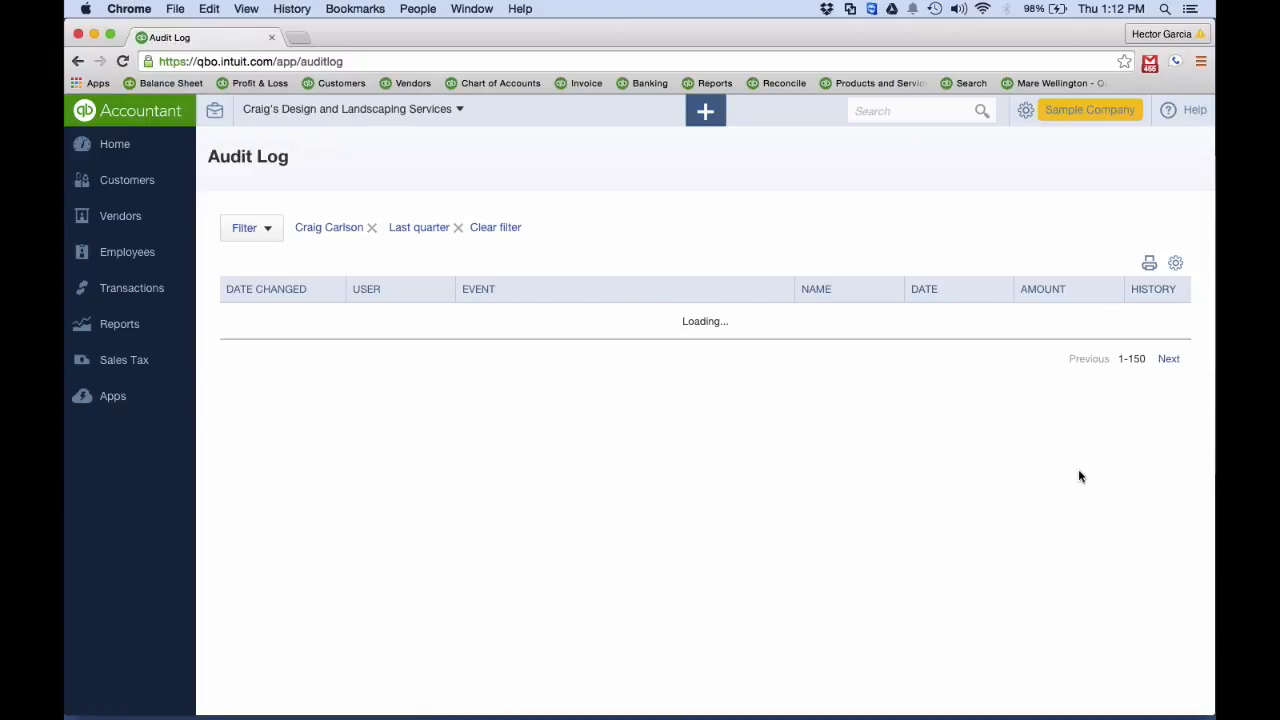
Preview the printable version of the filtered audit log through its last page, then close it without printing
click(1149, 263)
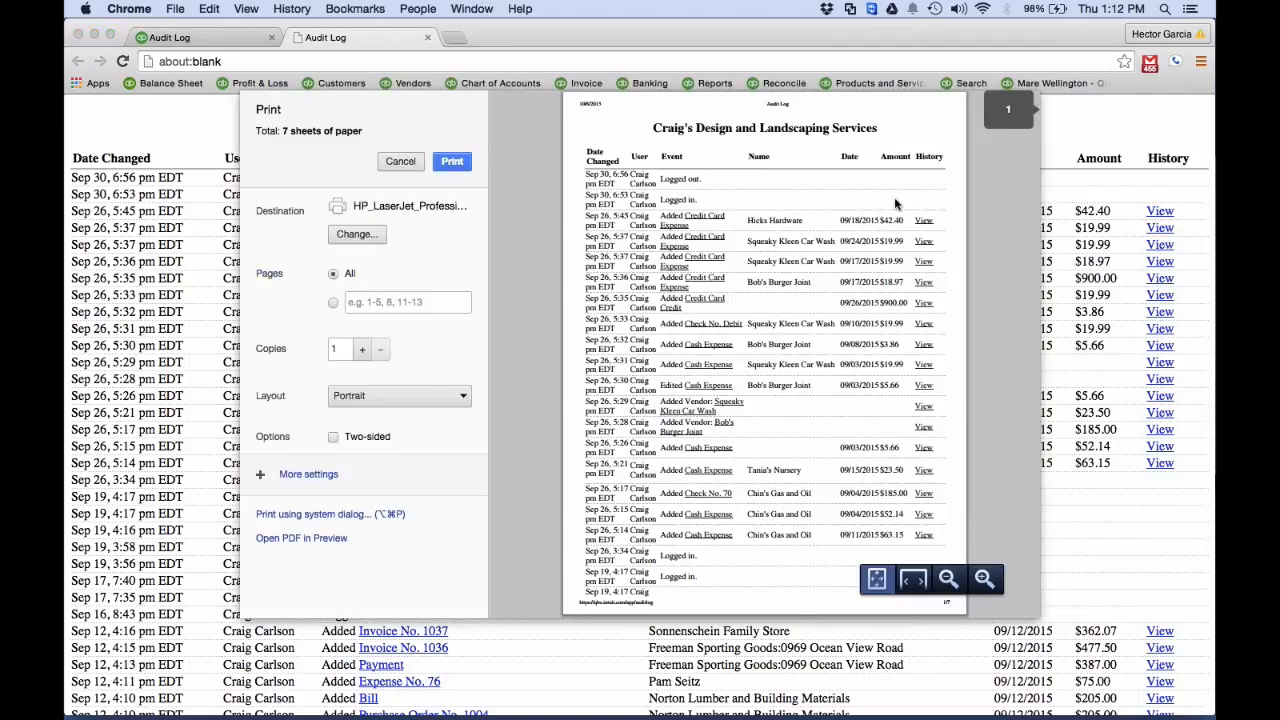
scroll(895, 204, down, 20)
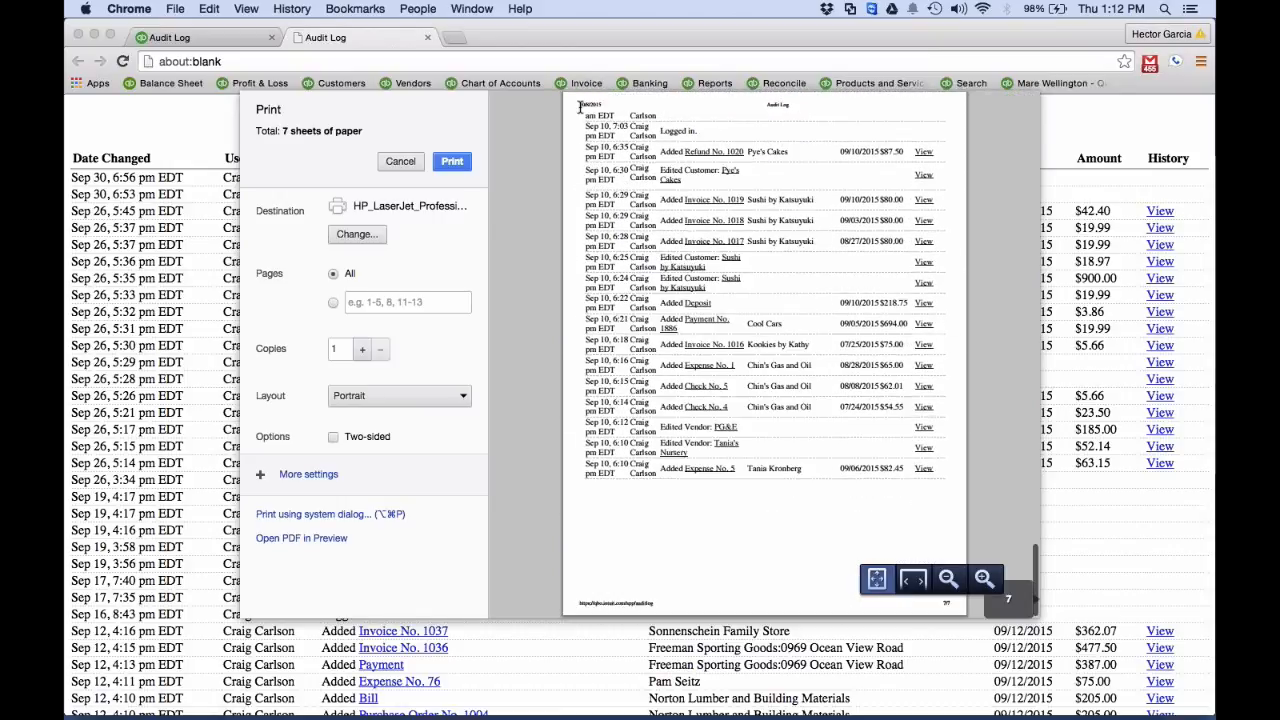
click(402, 163)
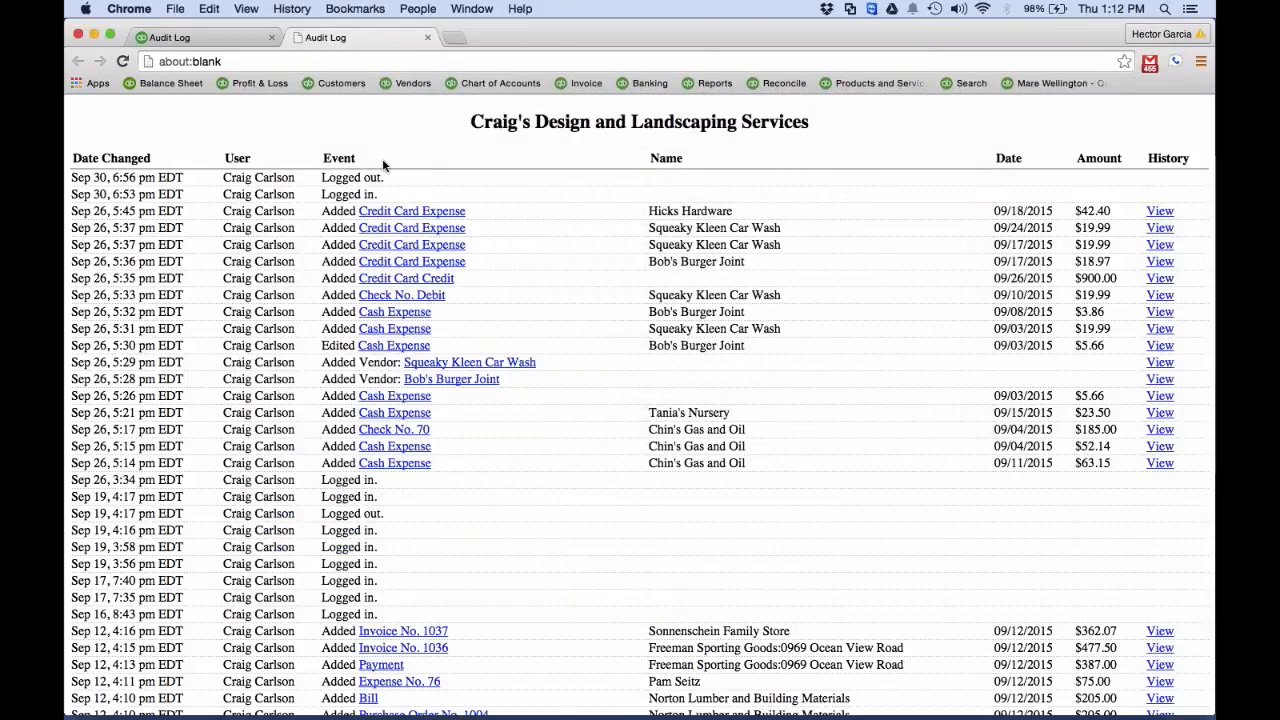
click(427, 37)
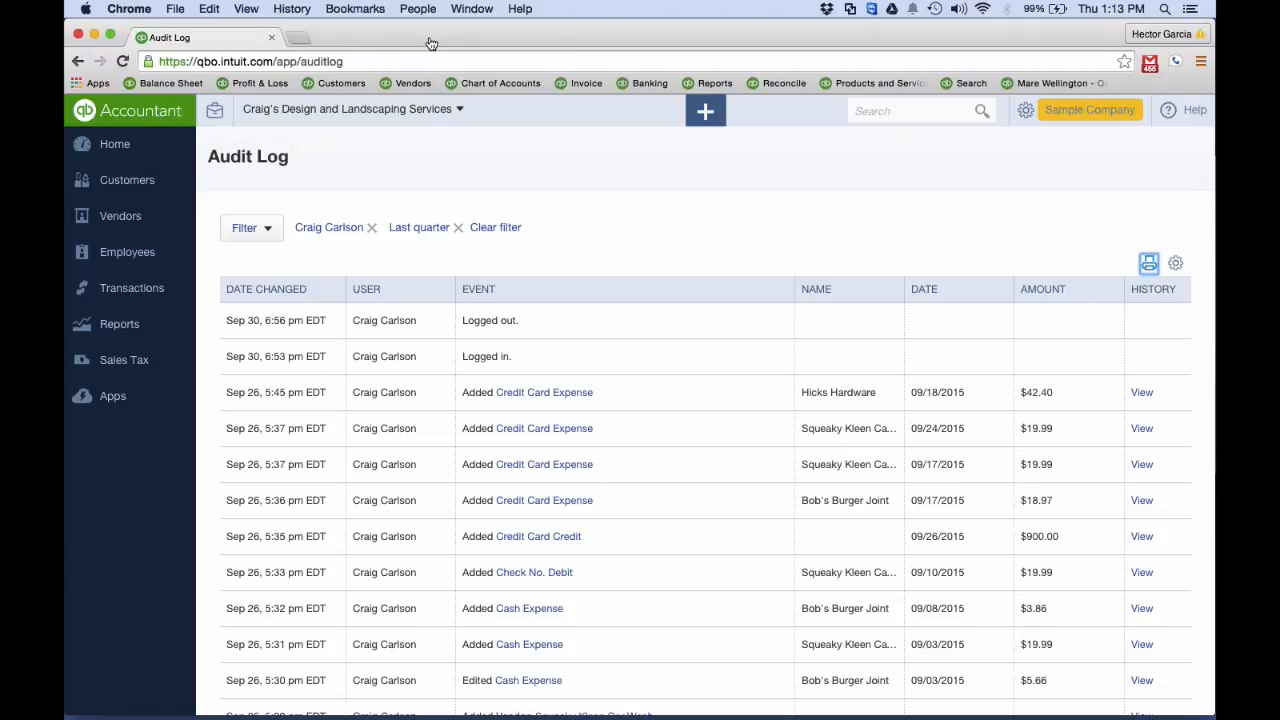
Open the Company Settings from the home page and review the options in the Company section
click(112, 145)
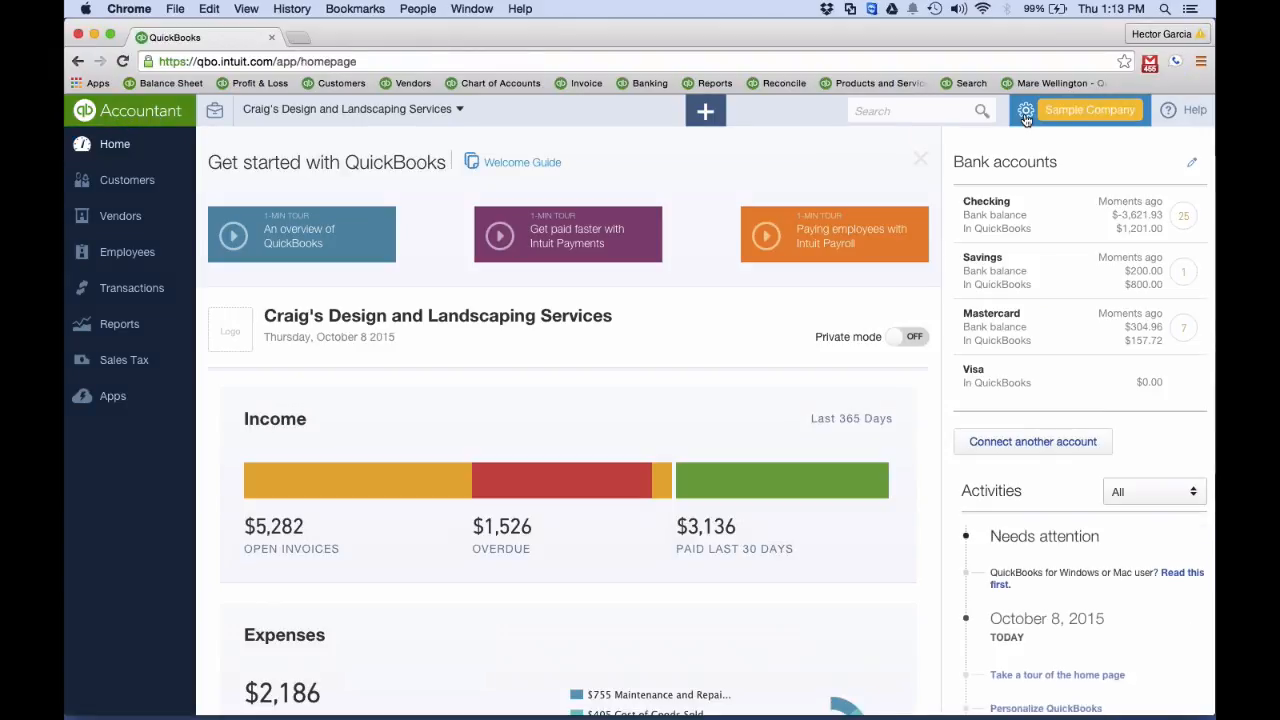
click(1025, 117)
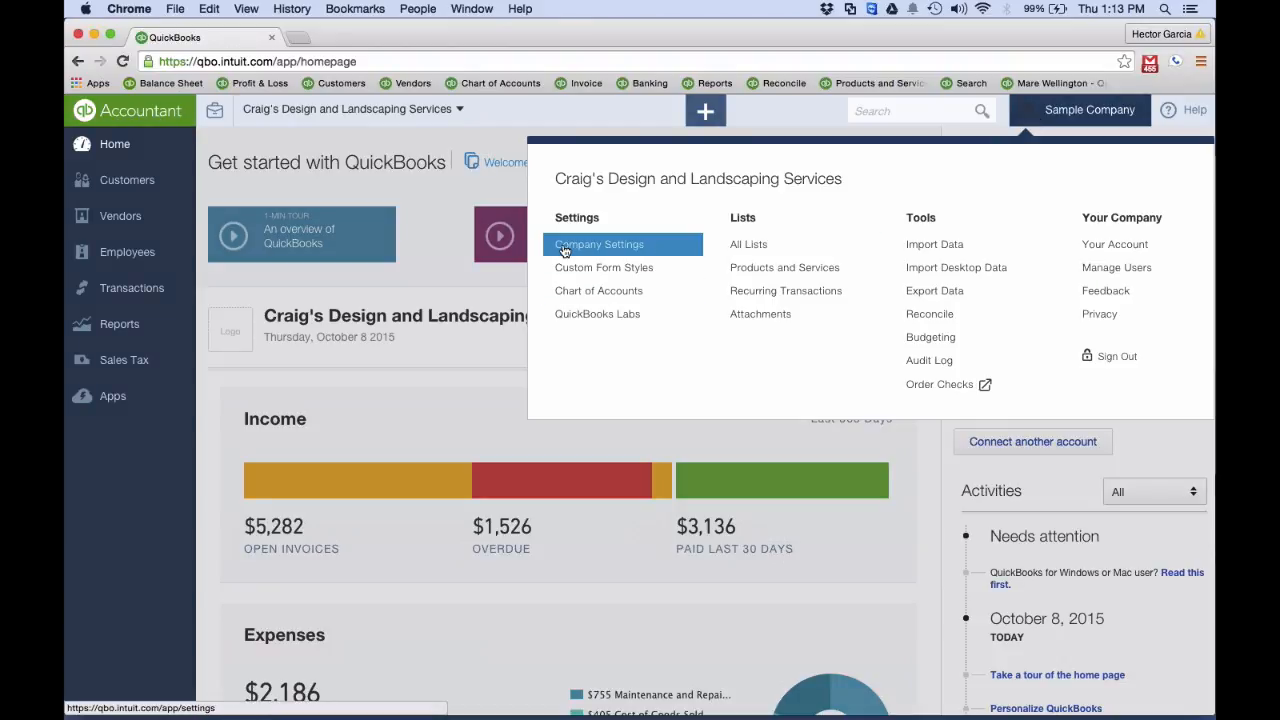
click(605, 248)
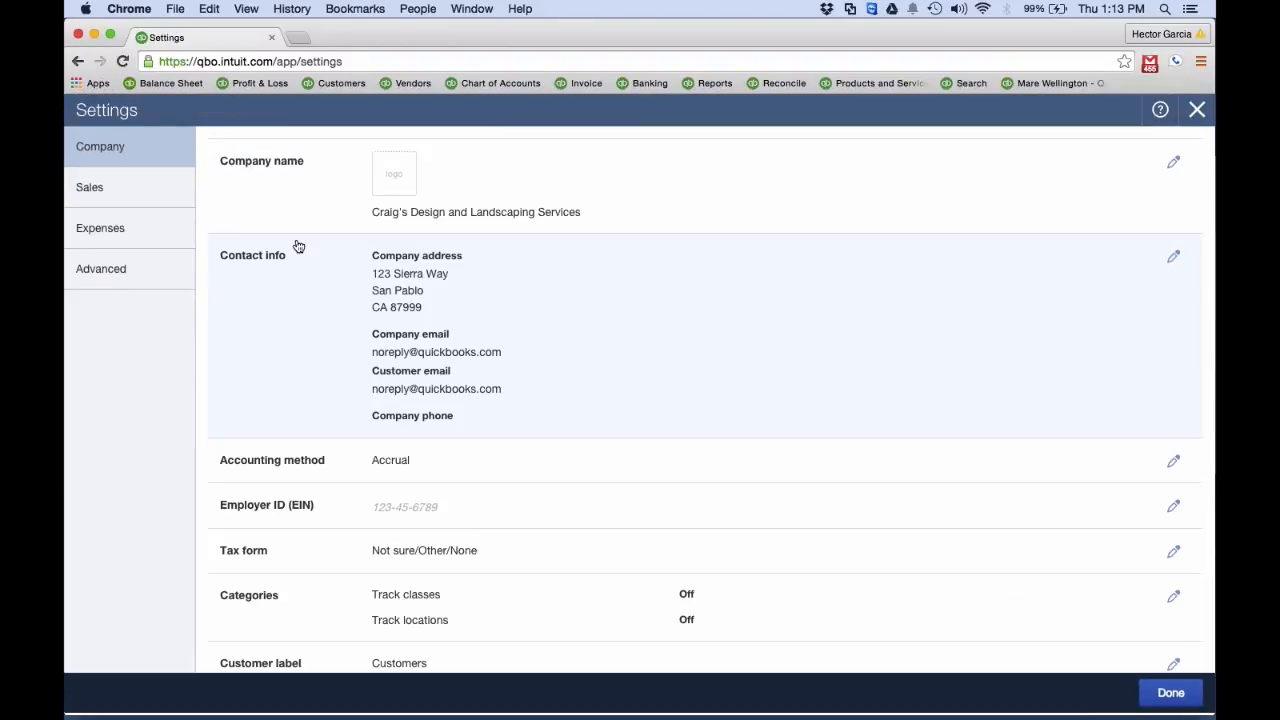
scroll(305, 294, down, 2)
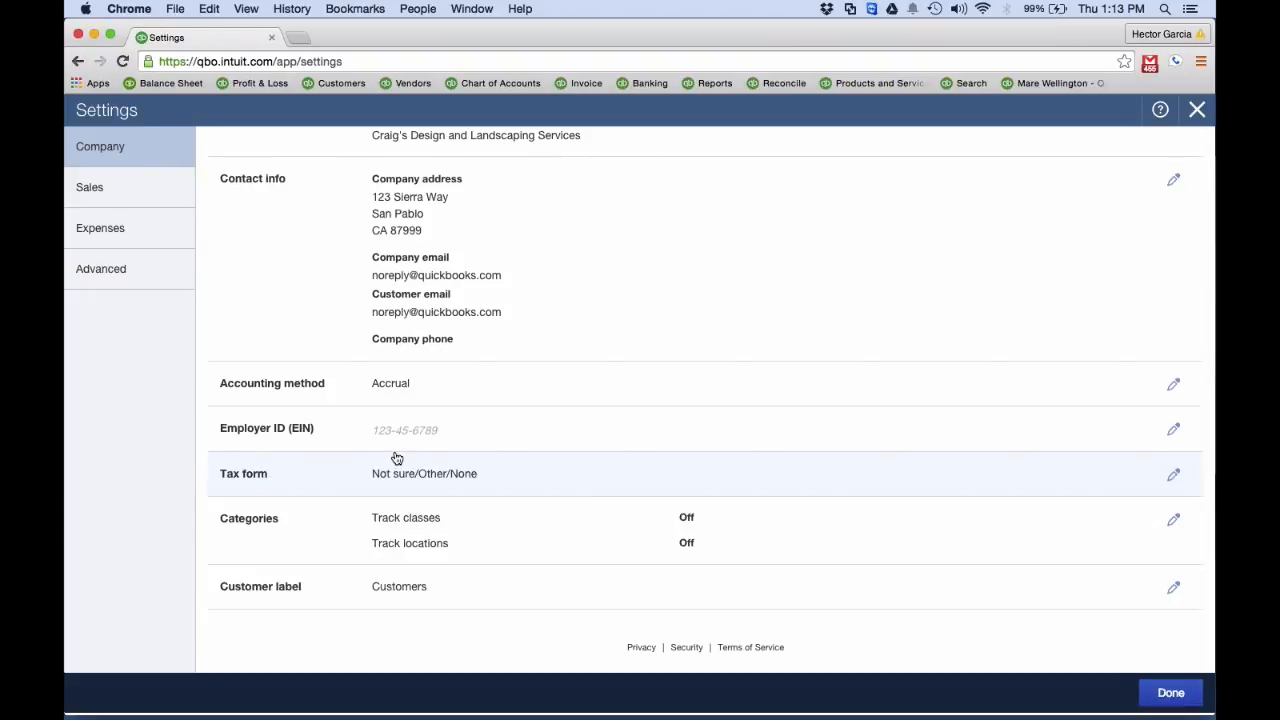
scroll(397, 458, up, 2)
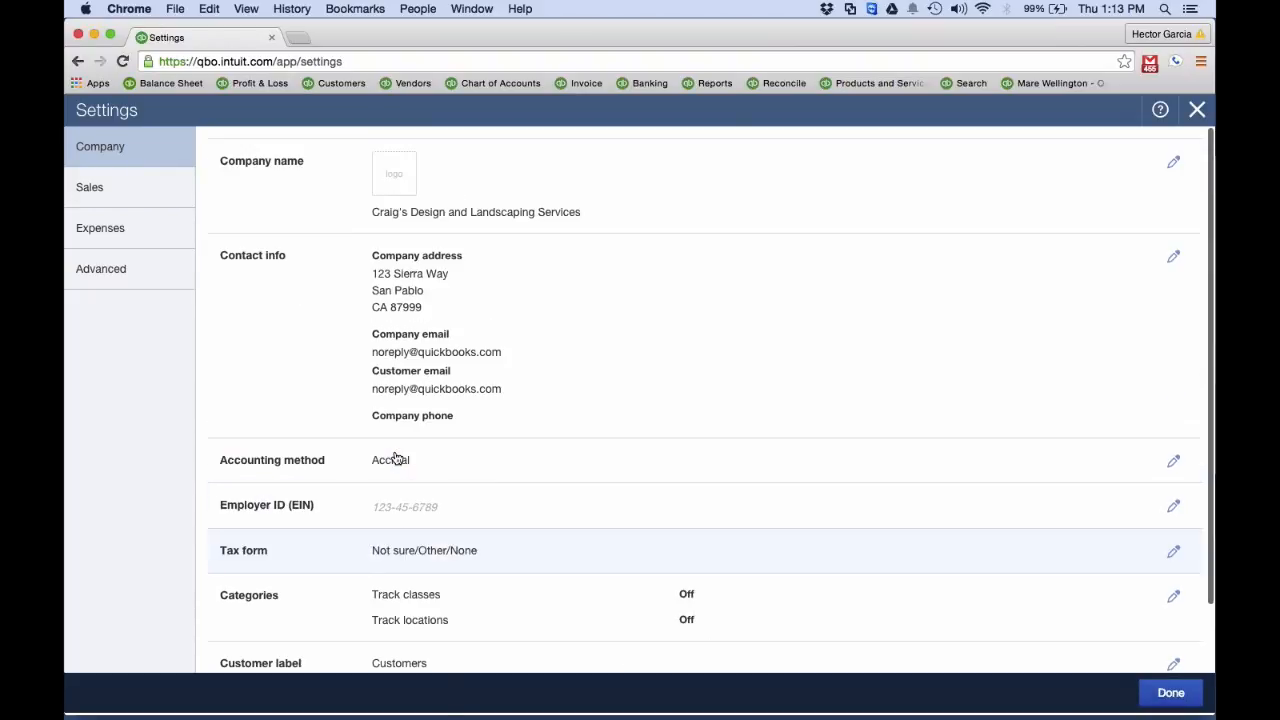
click(110, 272)
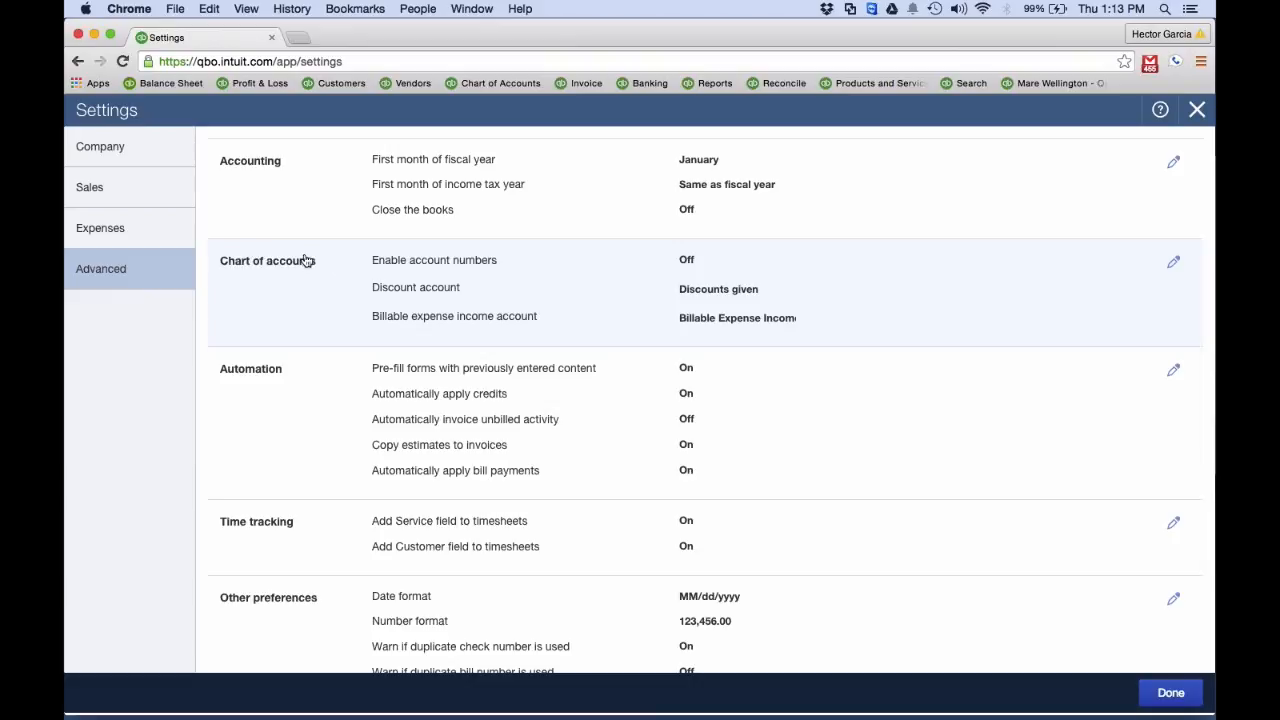
click(550, 187)
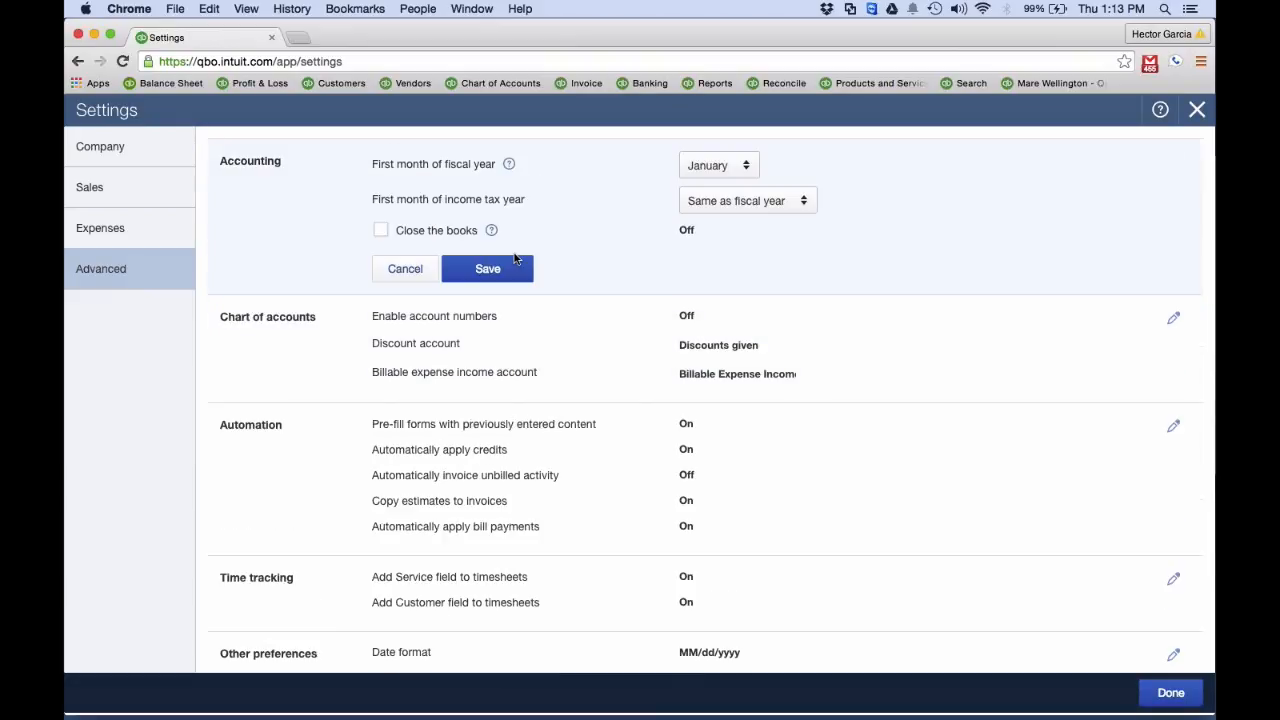
right_click(382, 231)
click(380, 233)
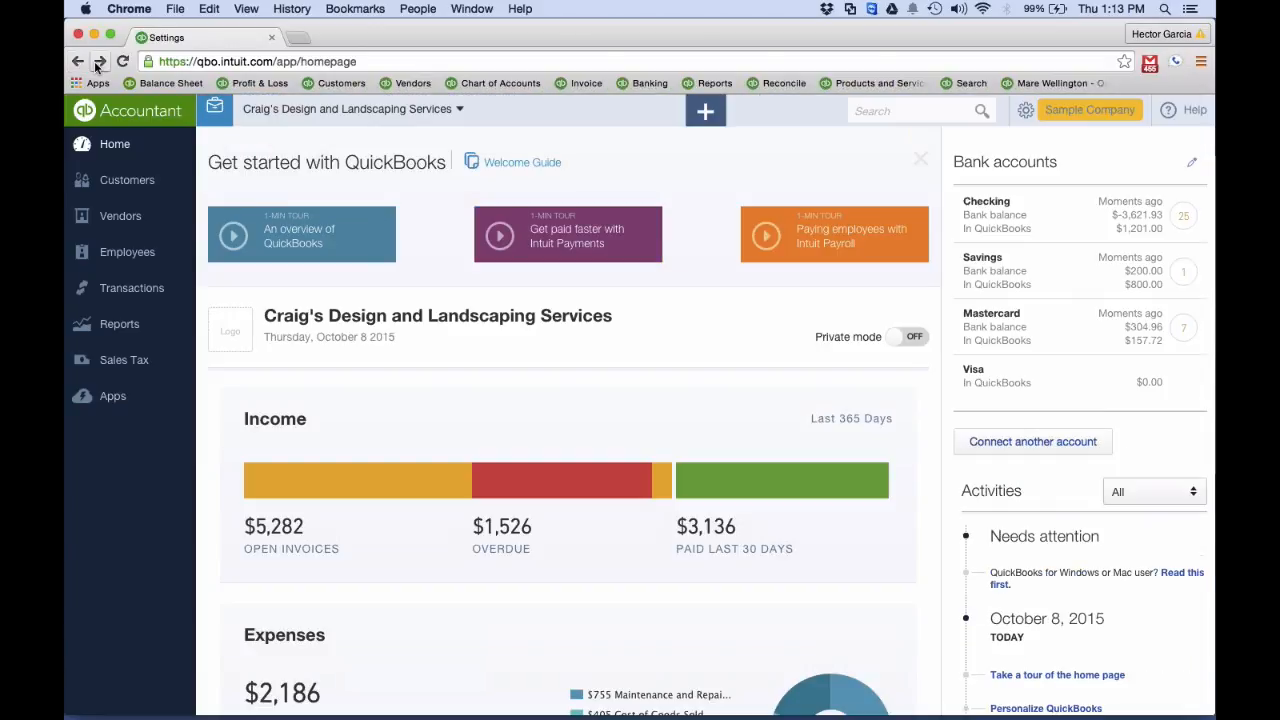
click(99, 62)
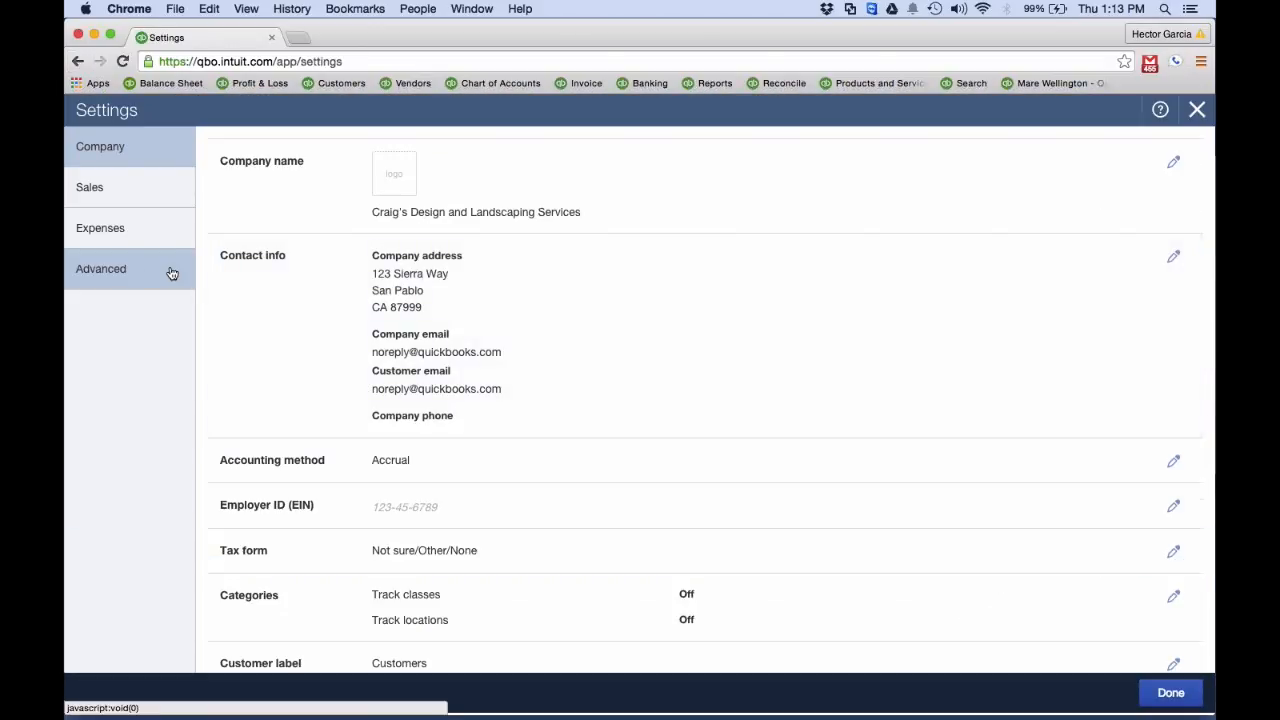
Enable Close the books in the Advanced accounting settings with a closing date of 06/30/2015
click(169, 271)
click(350, 201)
click(381, 230)
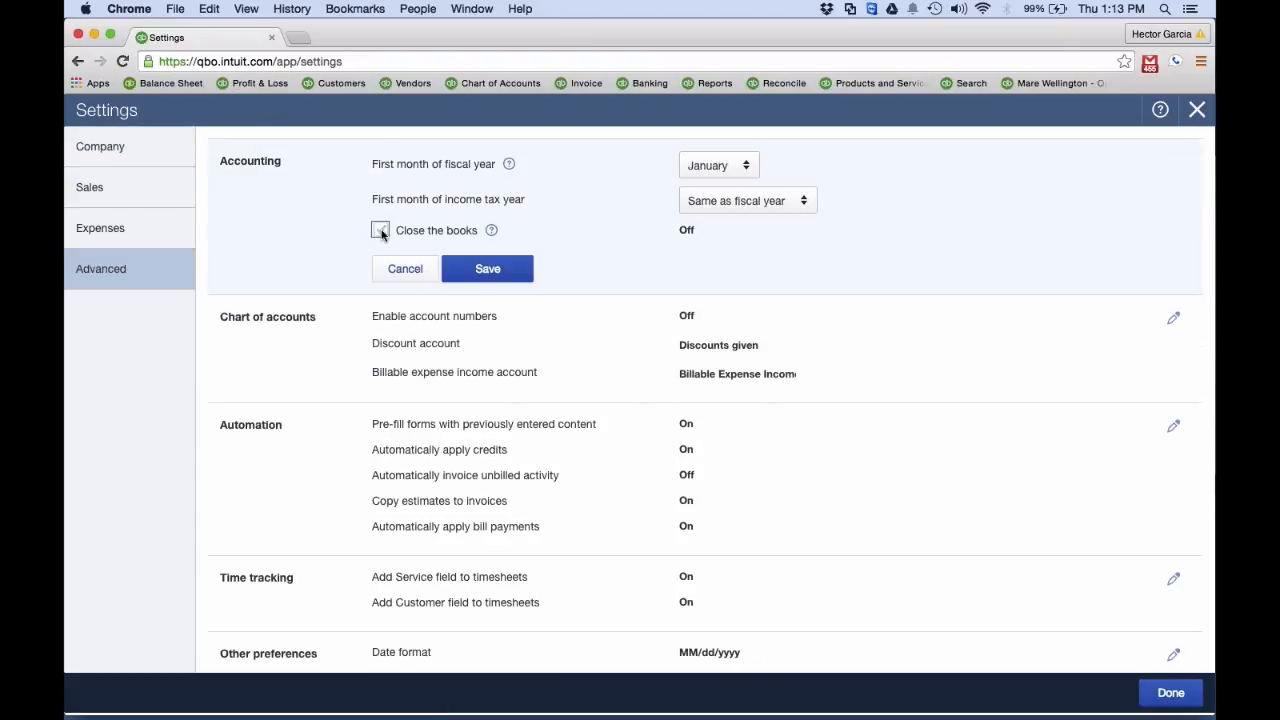
click(447, 277)
text(0)
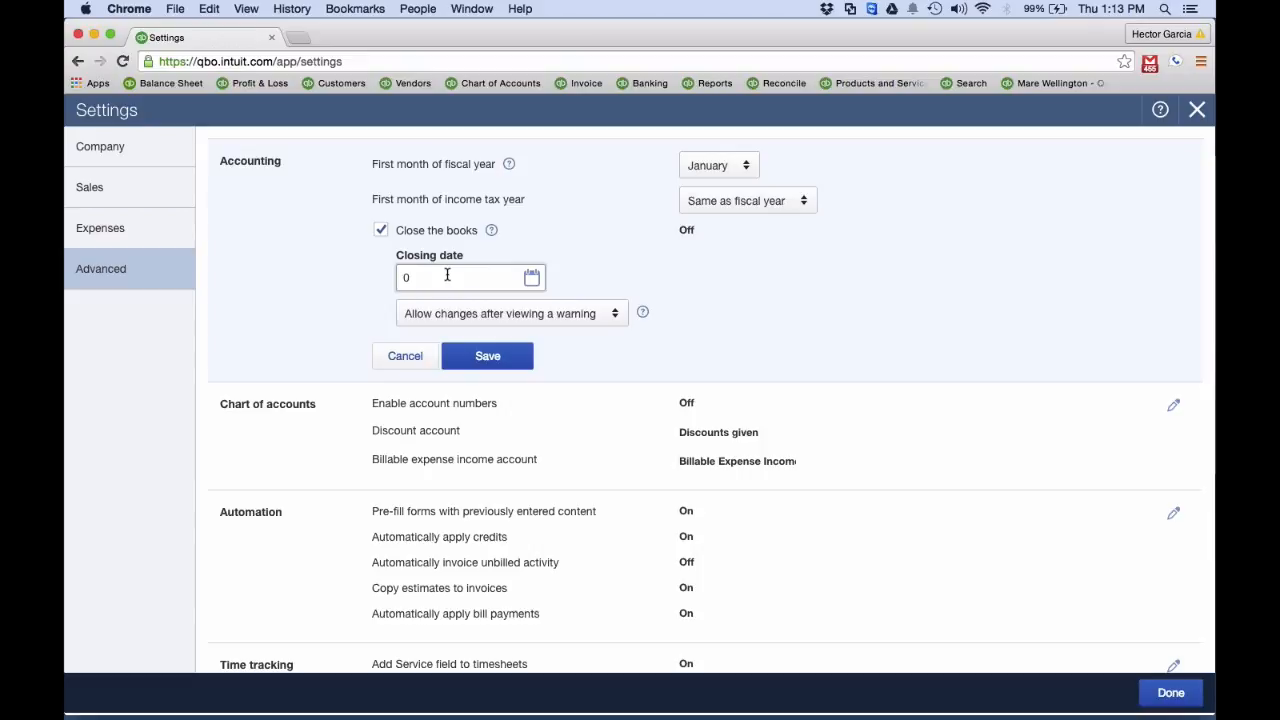
text(6/30/2015)
key(Tab)
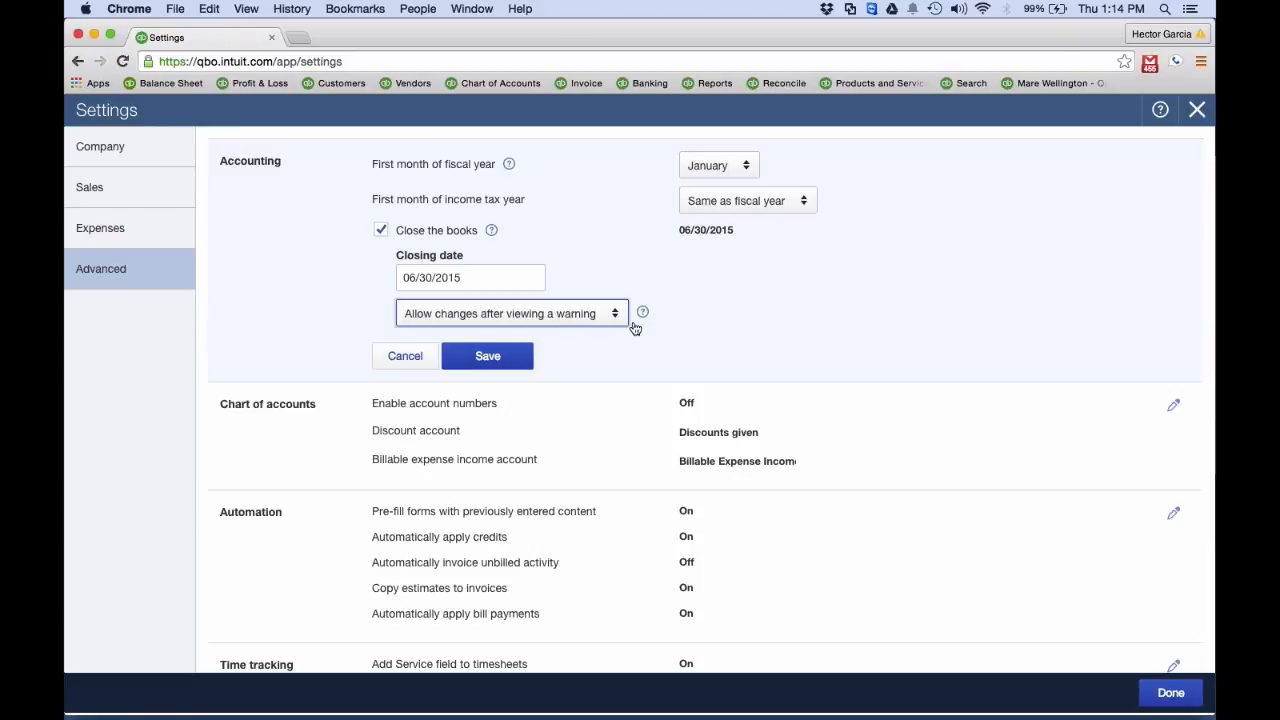
Allow closed-period changes only after viewing a warning and entering a password, enter and confirm the closing password, and save the accounting settings
click(549, 318)
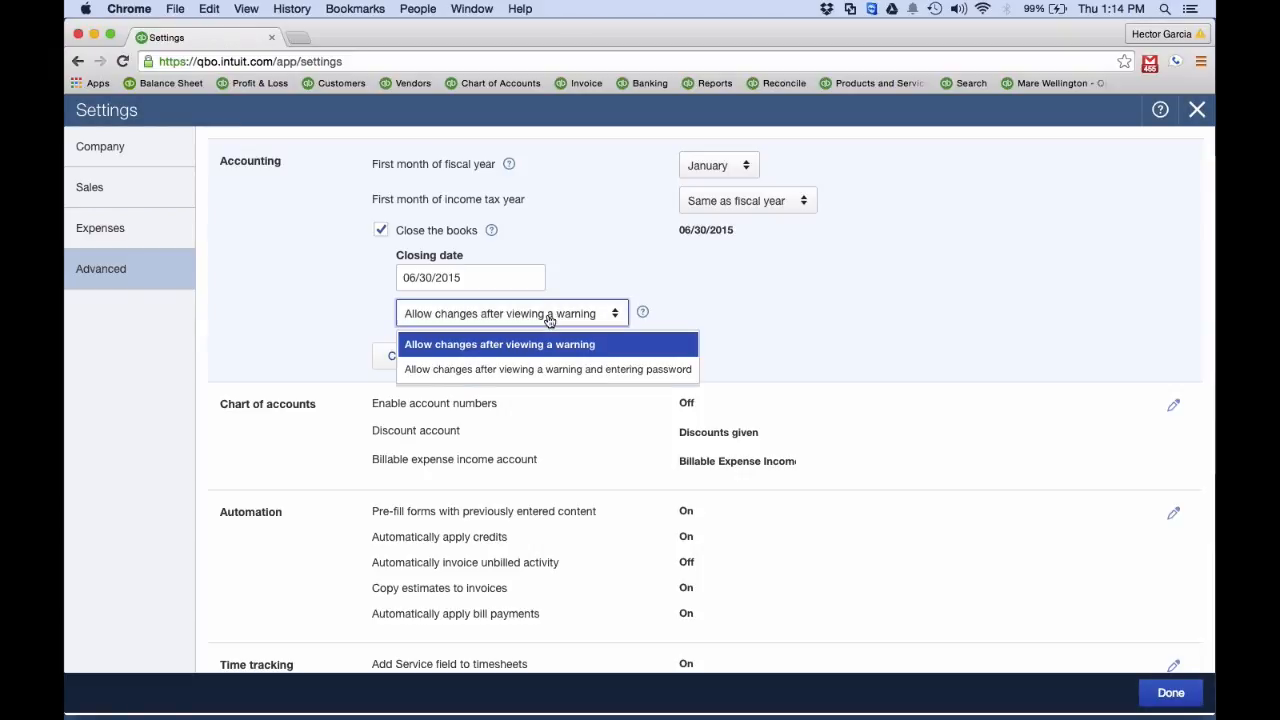
click(492, 369)
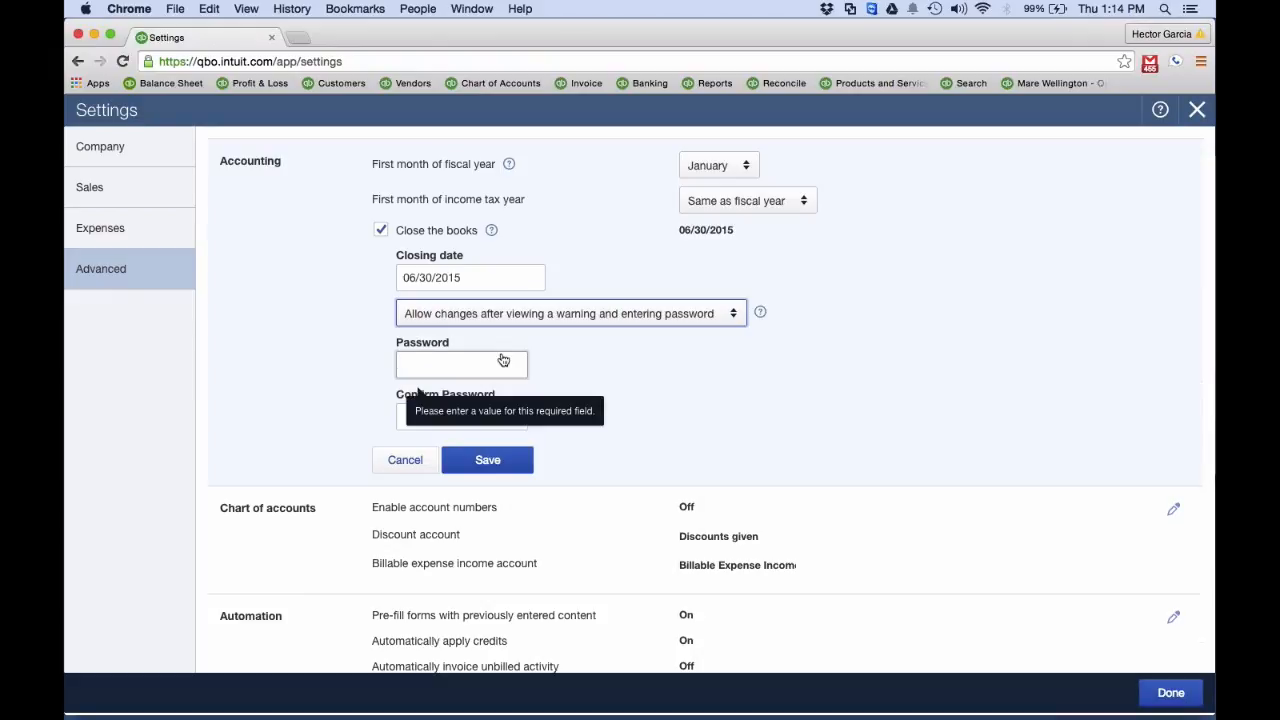
text(••••)
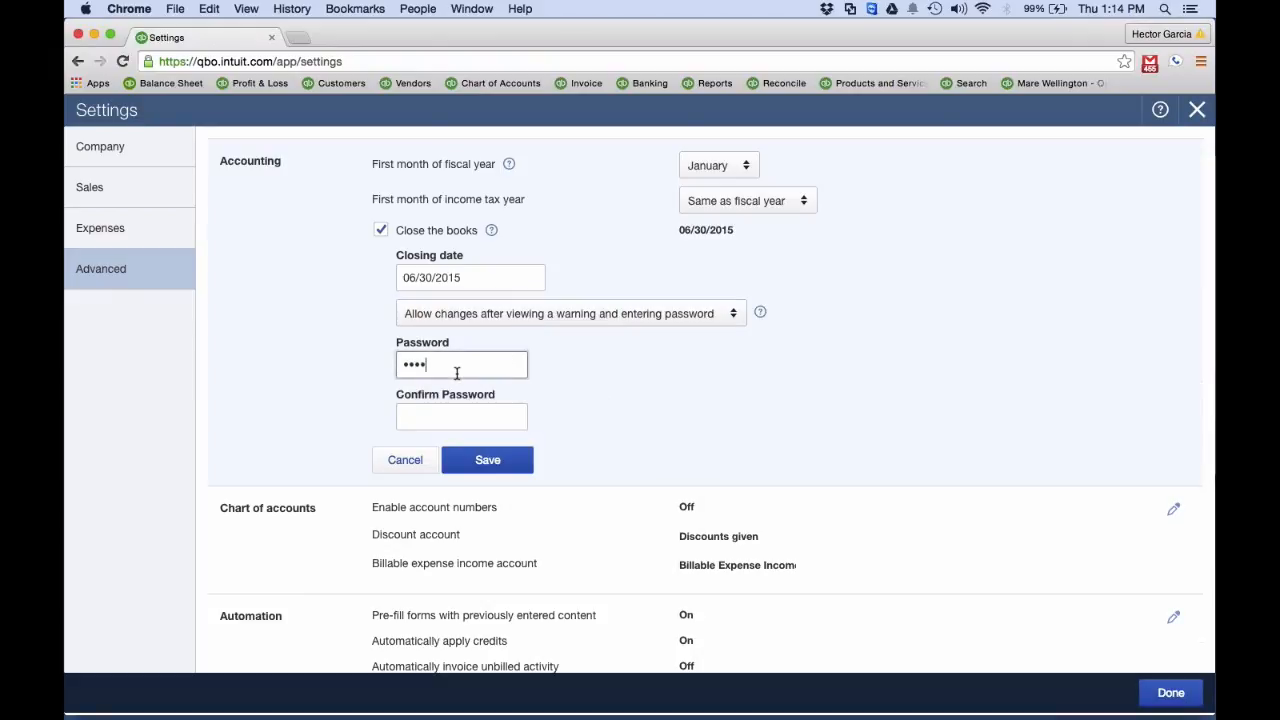
click(449, 418)
text(••••)
click(497, 465)
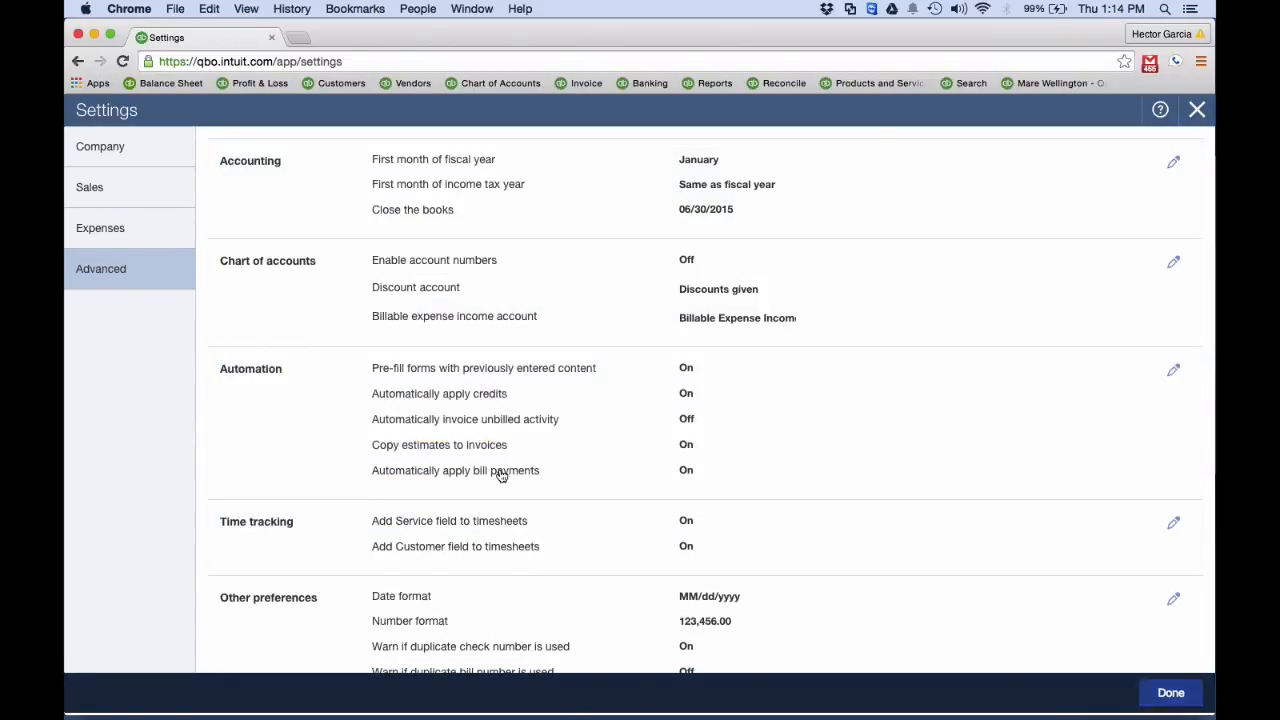
Finish the company settings and dismiss the Get started with QuickBooks section on the home page
click(1170, 692)
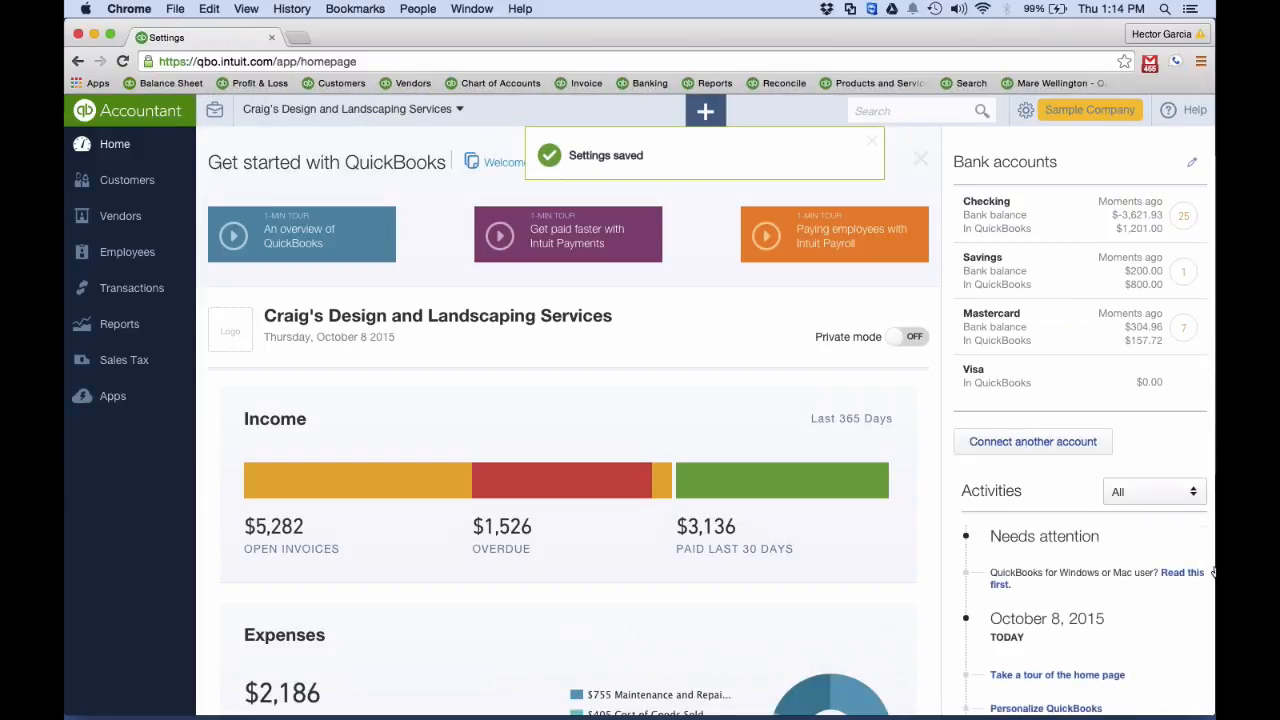
click(920, 159)
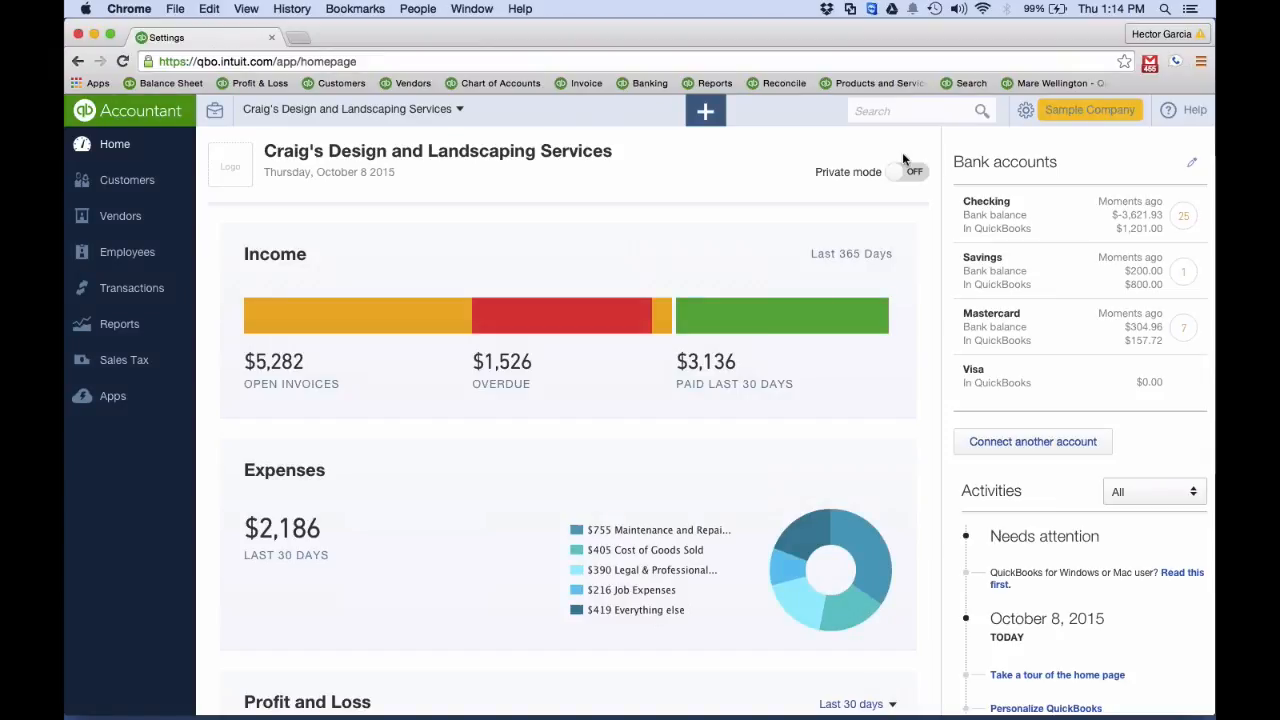
Open the Chart of Accounts and review the accounts from the bank accounts through income and expenses
click(1018, 121)
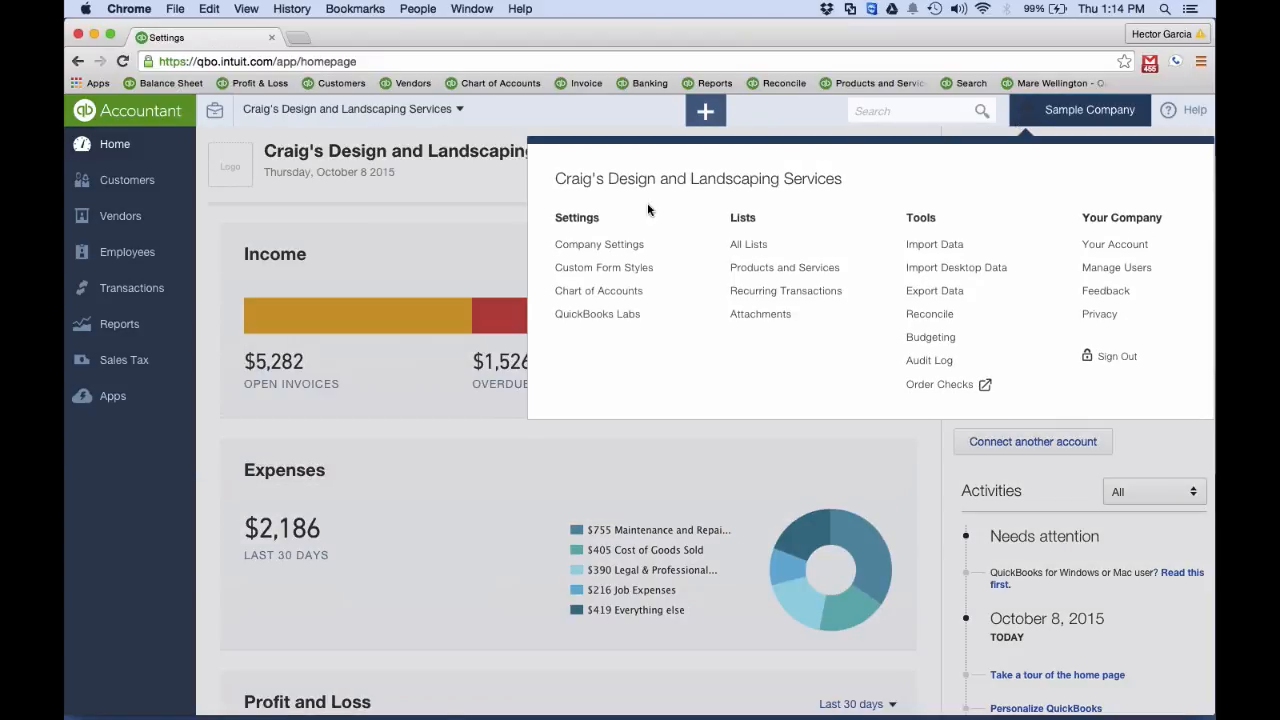
click(632, 303)
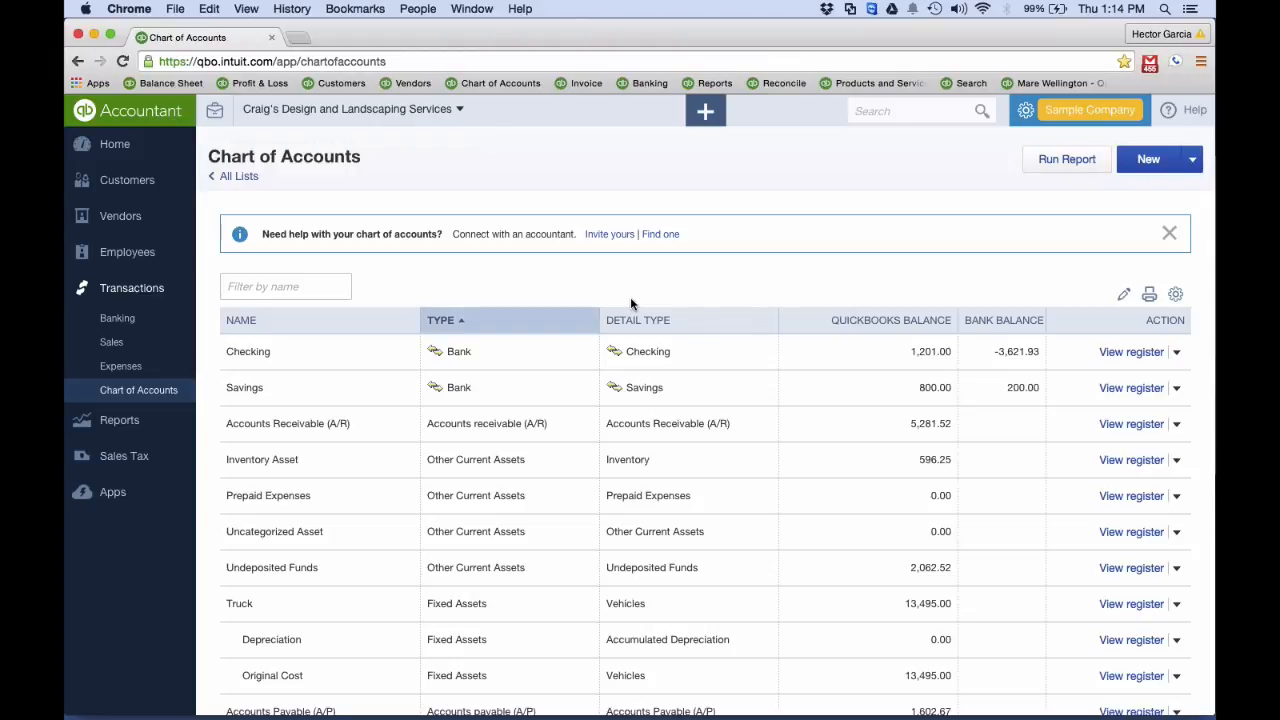
scroll(631, 303, down, 5)
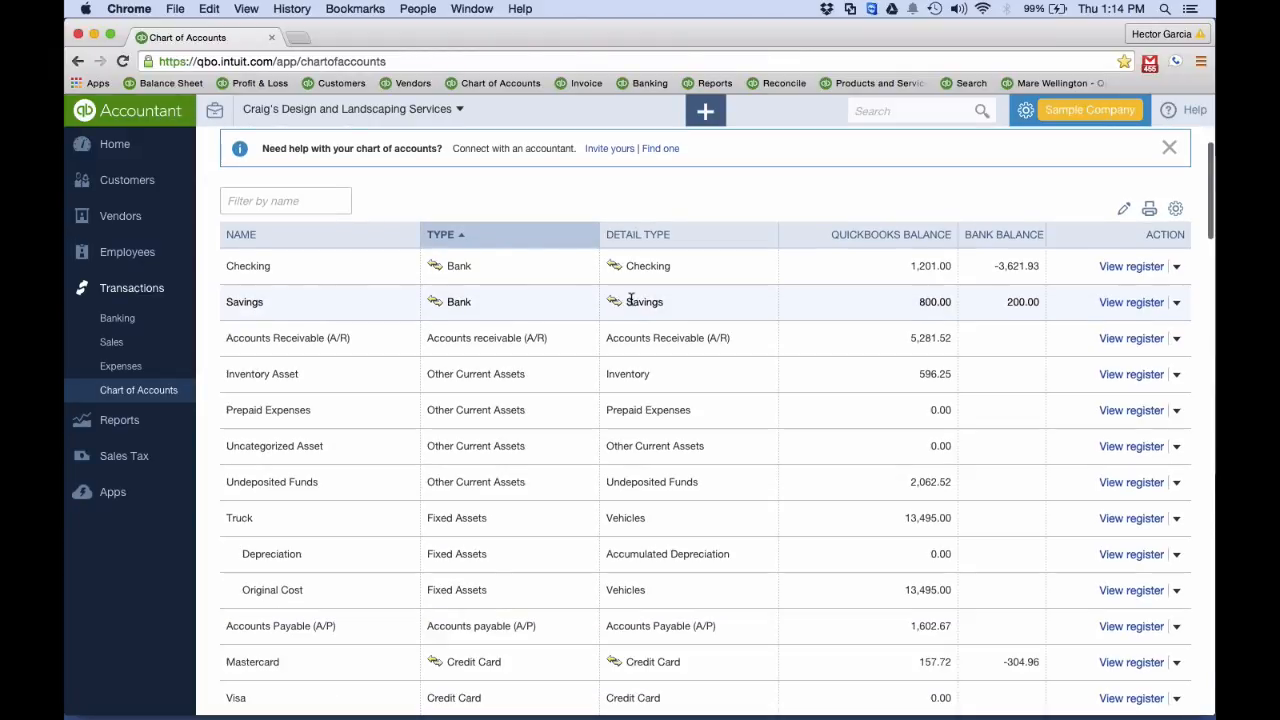
scroll(630, 297, down, 14)
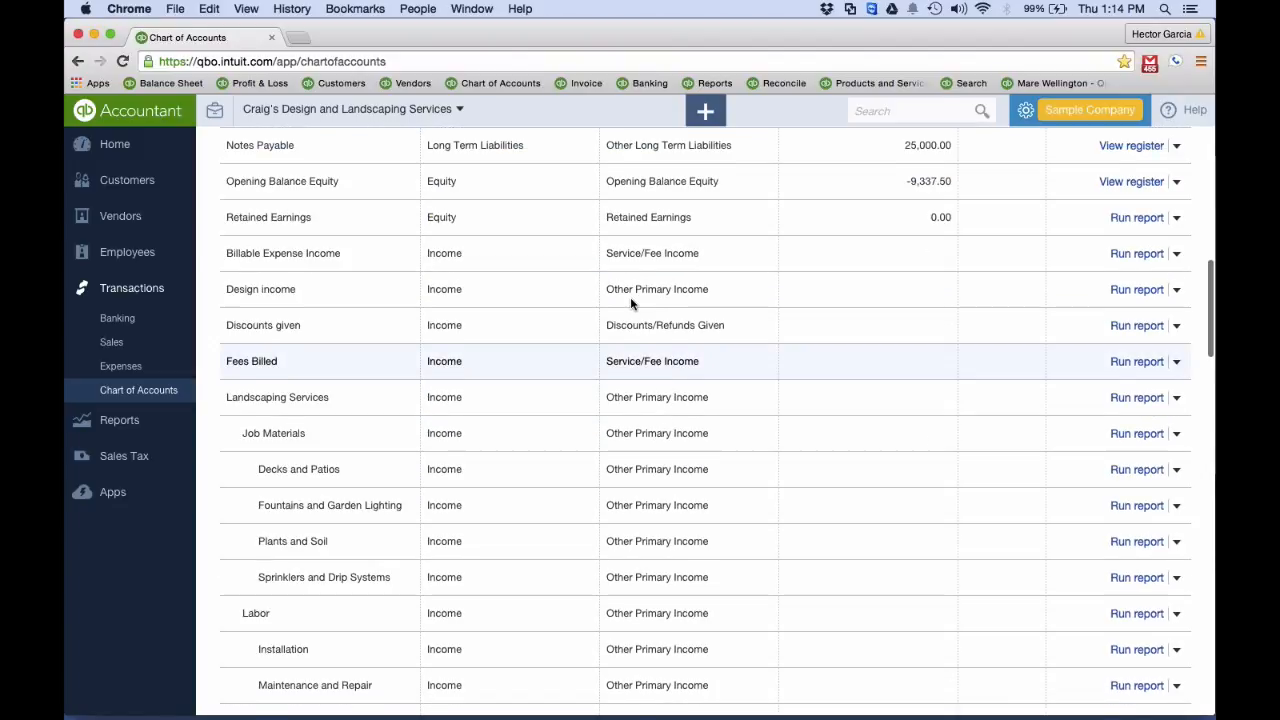
scroll(631, 303, down, 10)
key(super+equal)
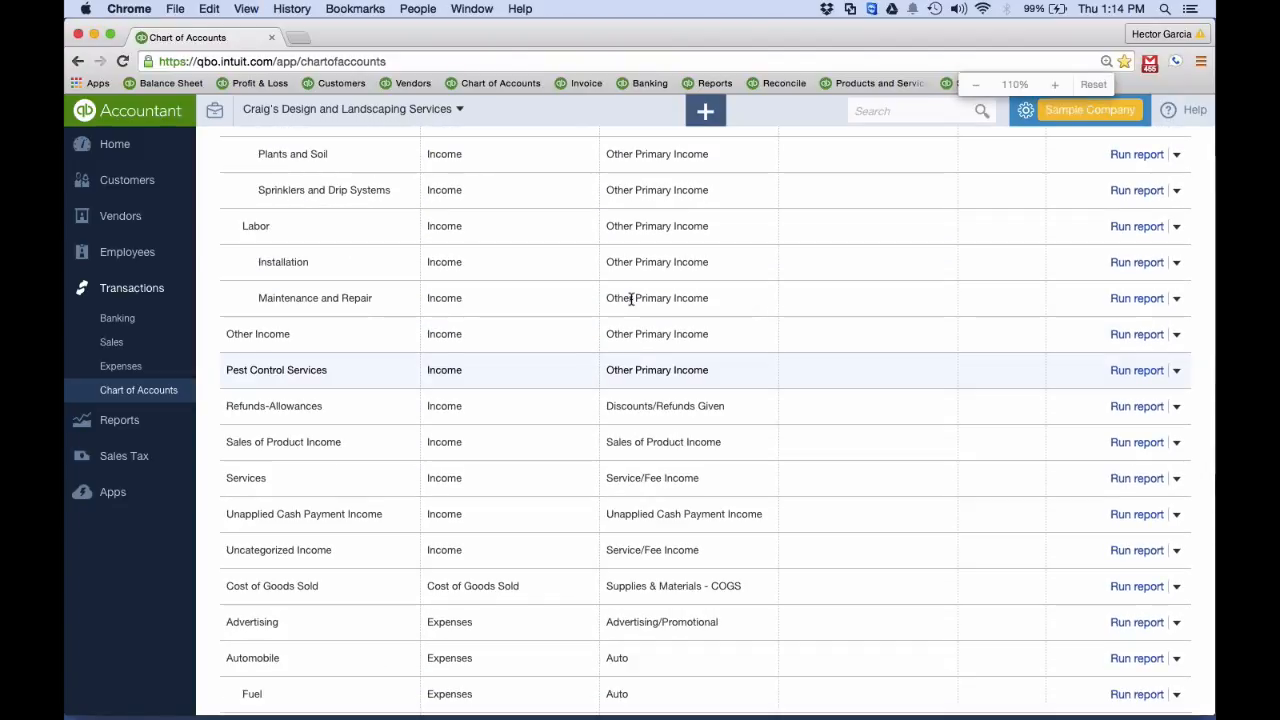
scroll(624, 378, down, 15)
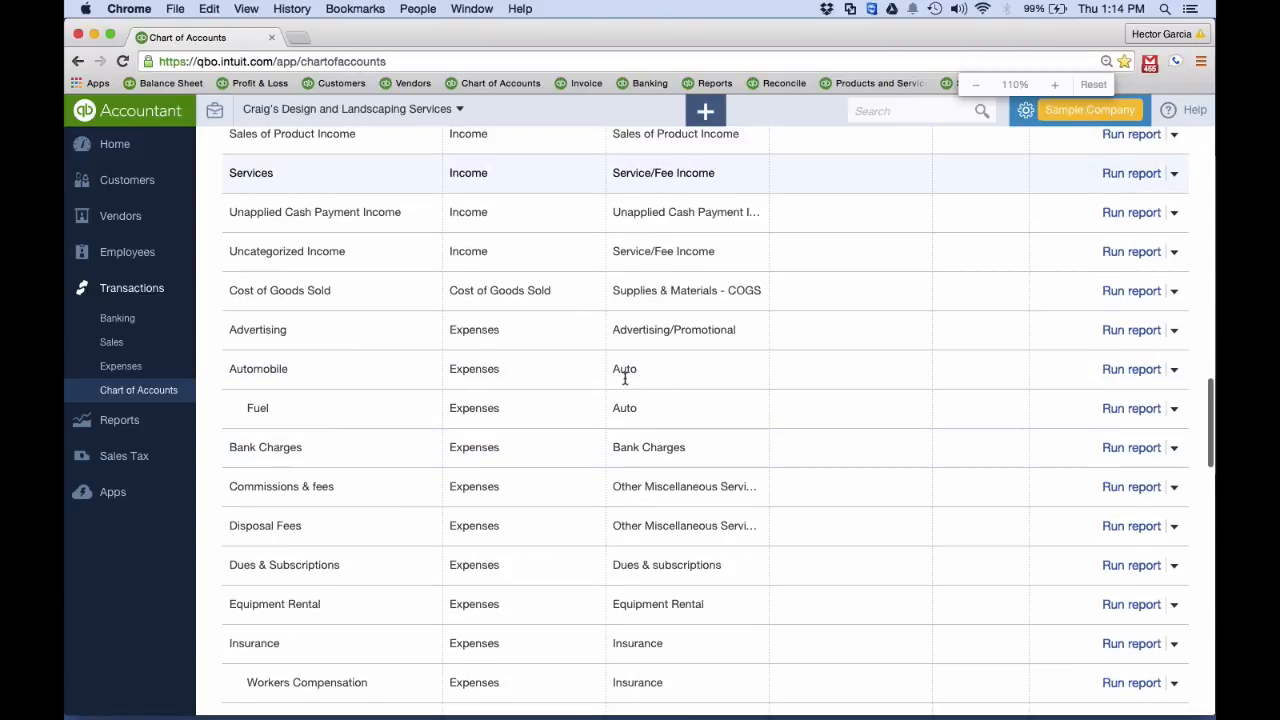
scroll(624, 378, down, 1)
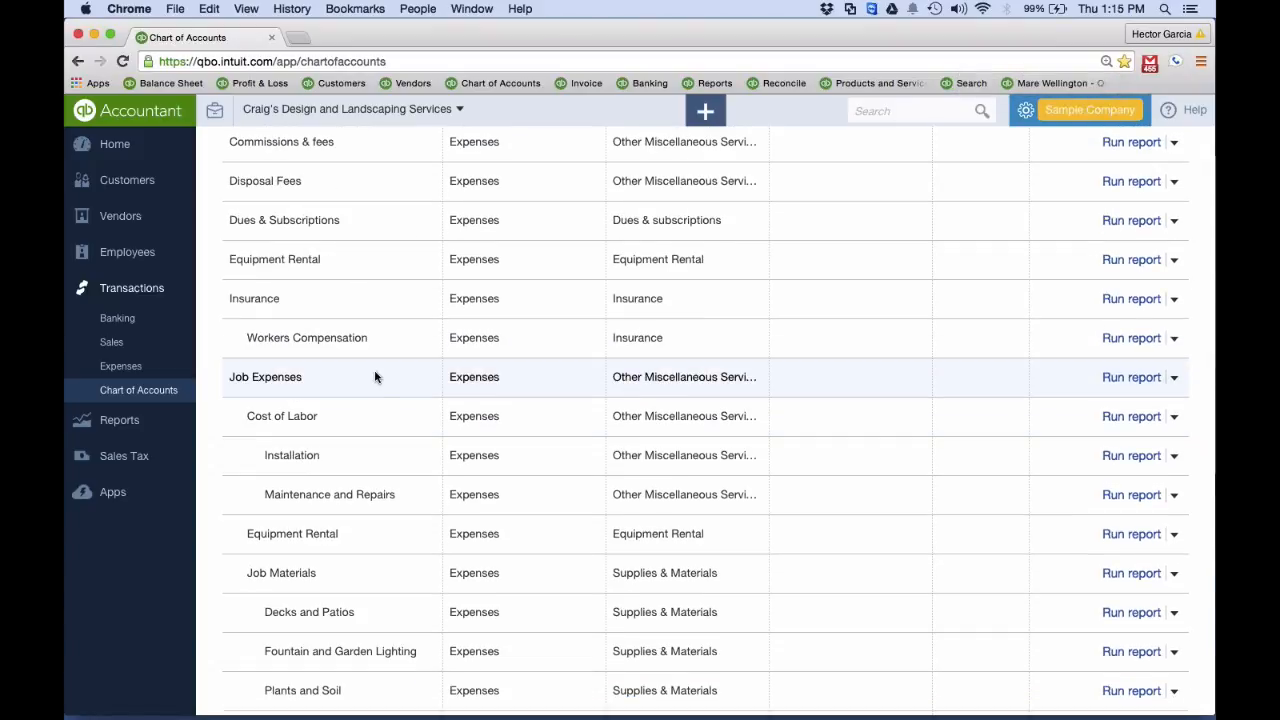
scroll(375, 377, down, 10)
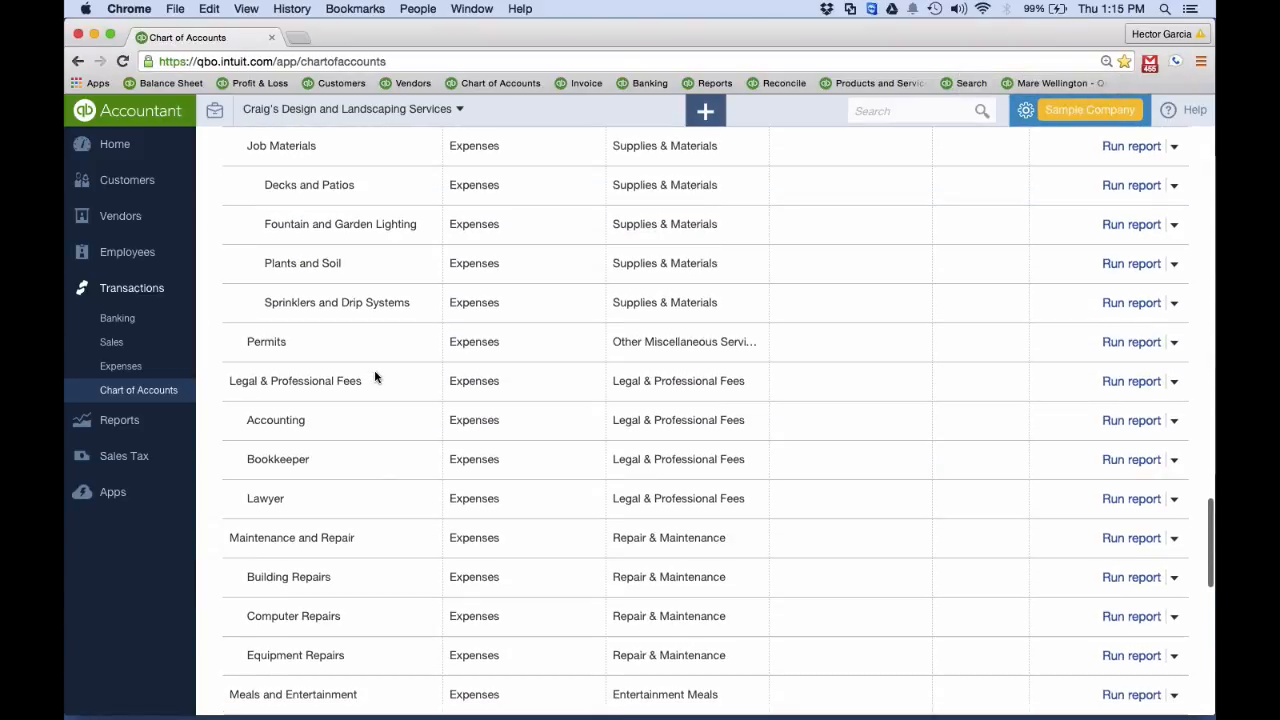
scroll(375, 377, down, 6)
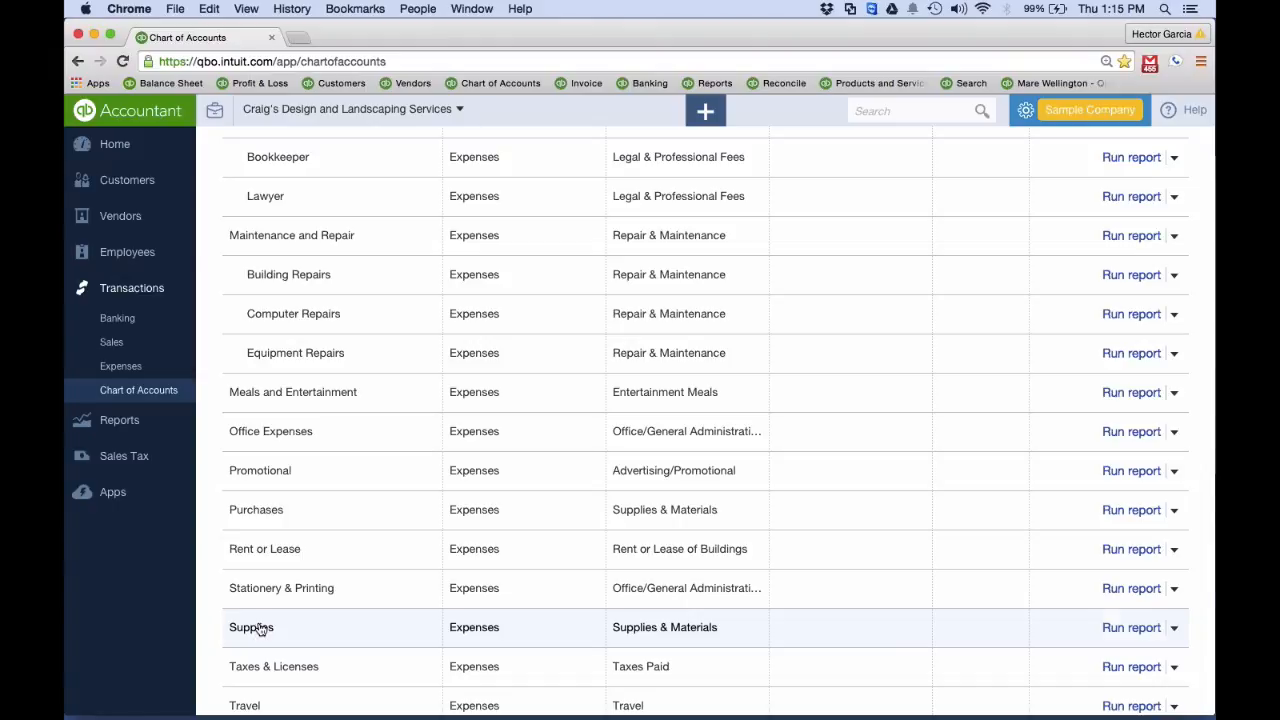
Open the Profit and Loss report in a separate browser tab and run it for all dates
click(297, 37)
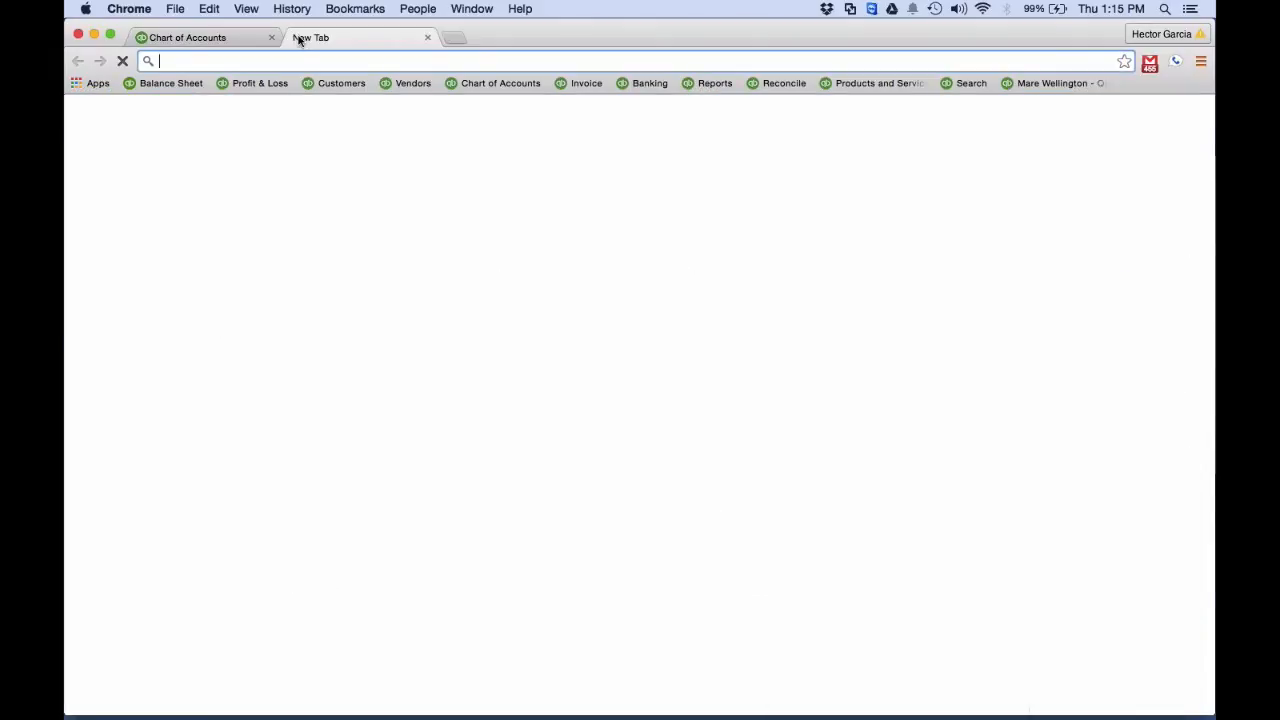
click(262, 83)
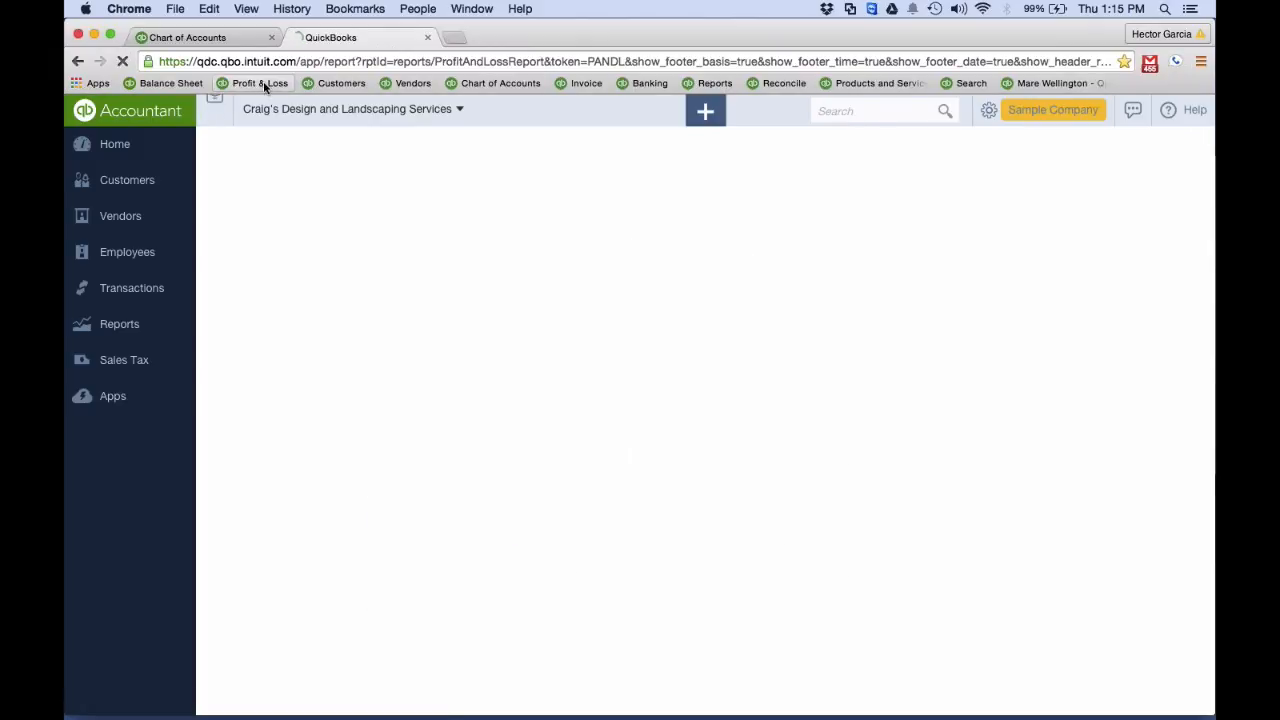
click(125, 326)
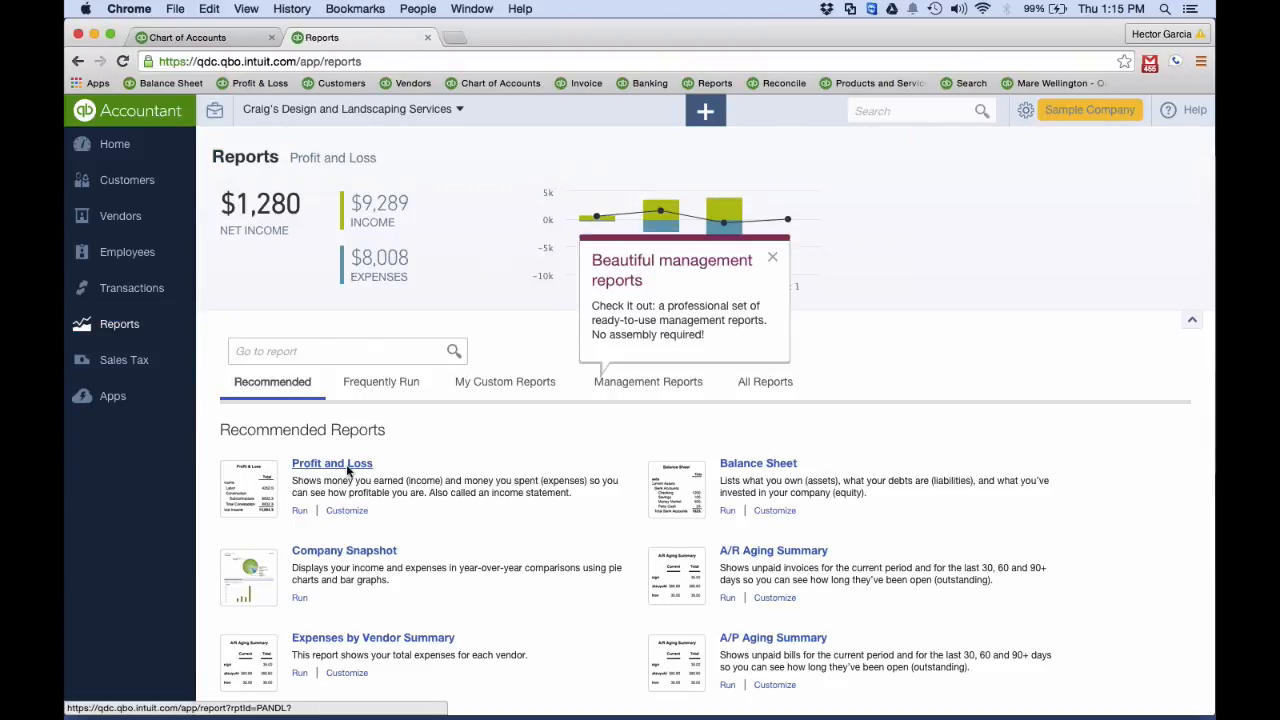
click(347, 466)
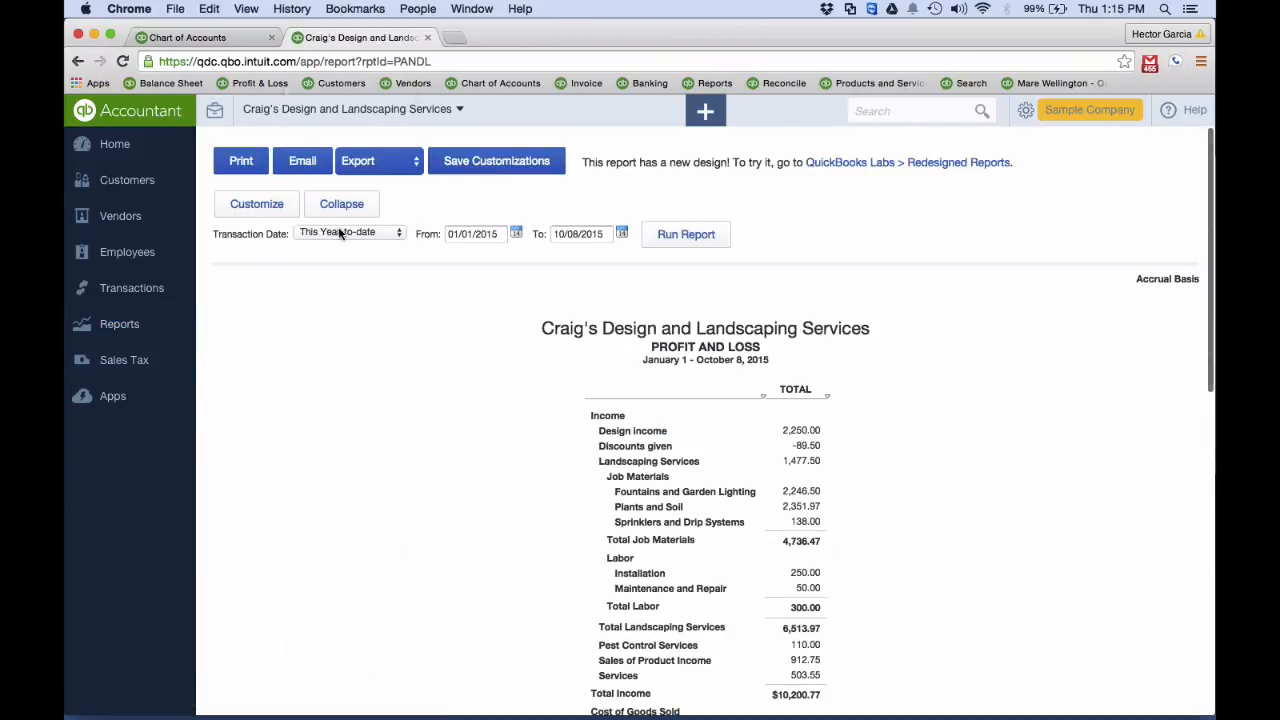
click(340, 233)
click(375, 129)
click(686, 234)
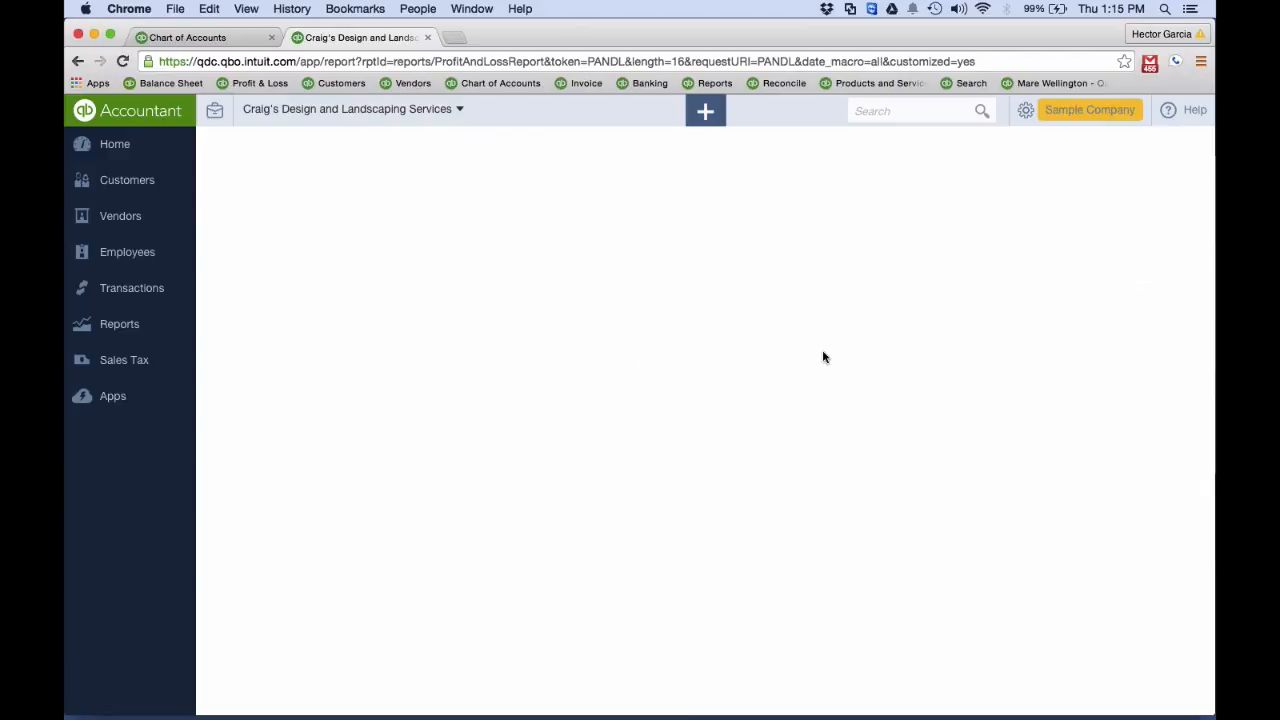
Review the expense accounts and net income in the Profit and Loss report at a larger page zoom
scroll(871, 366, down, 5)
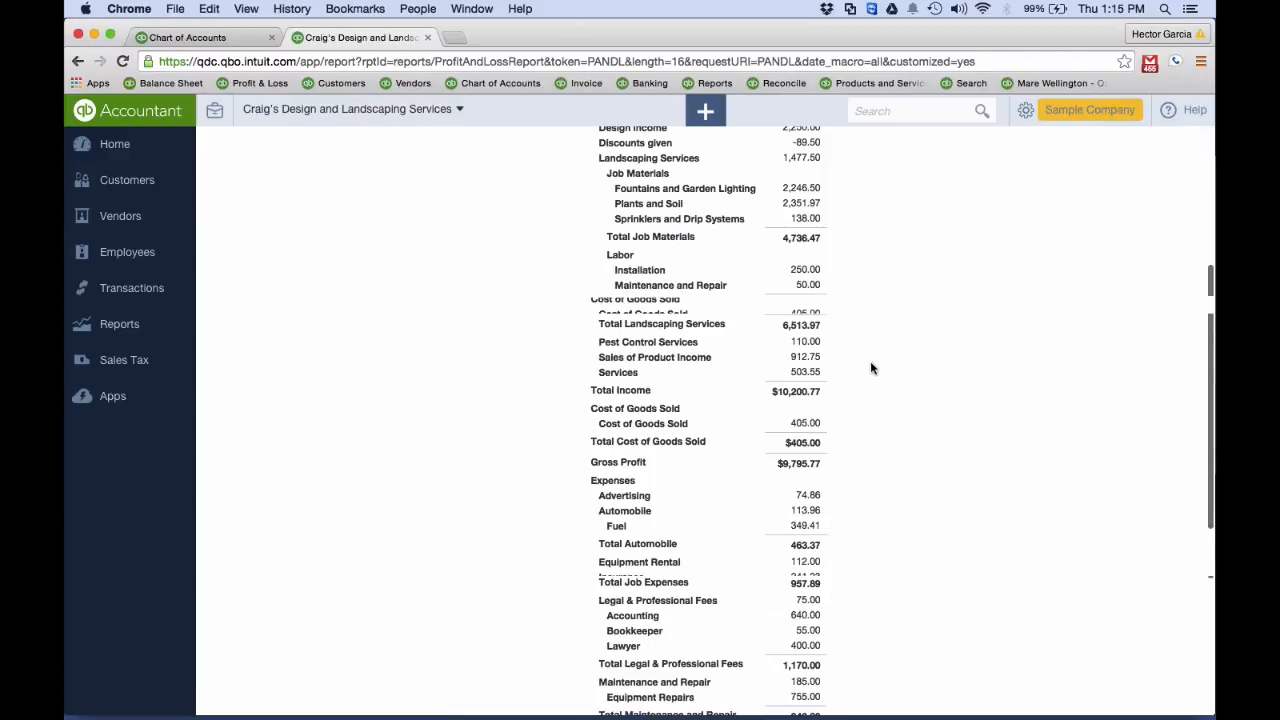
scroll(871, 369, down, 3)
key(super+equal)
key(super+equal)
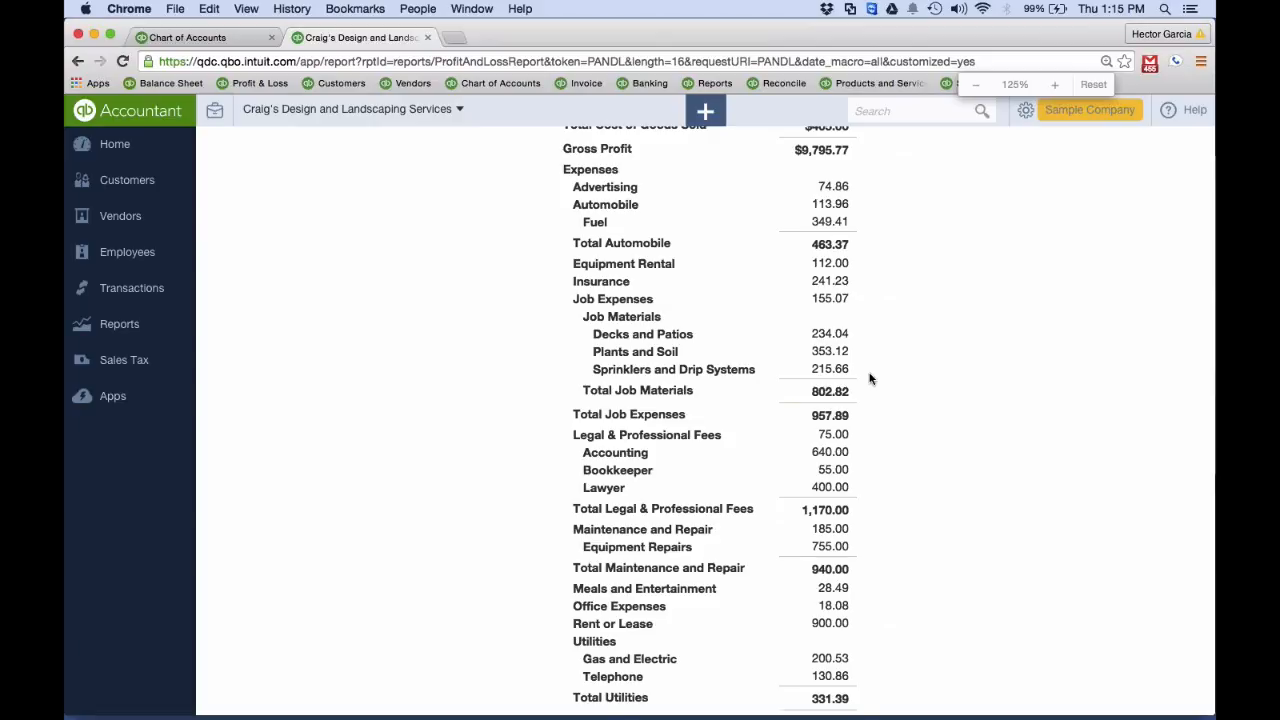
scroll(870, 378, down, 3)
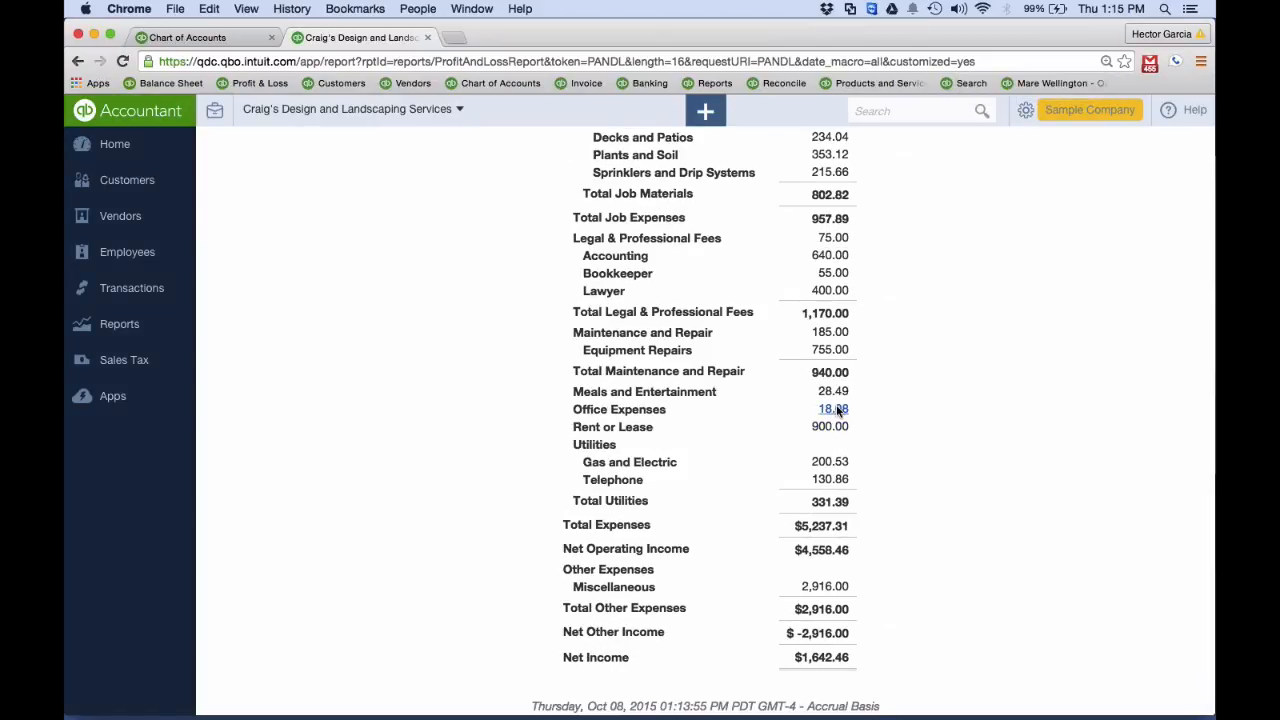
scroll(838, 410, up, 3)
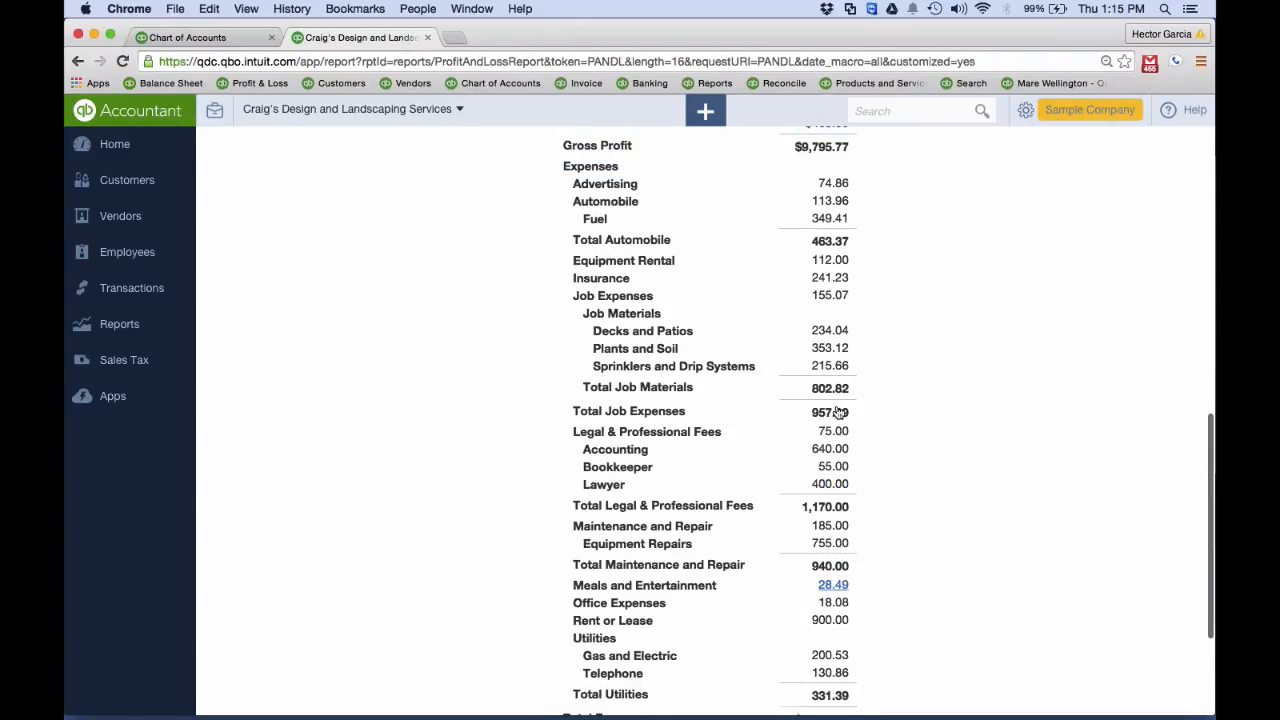
scroll(900, 470, down, 1)
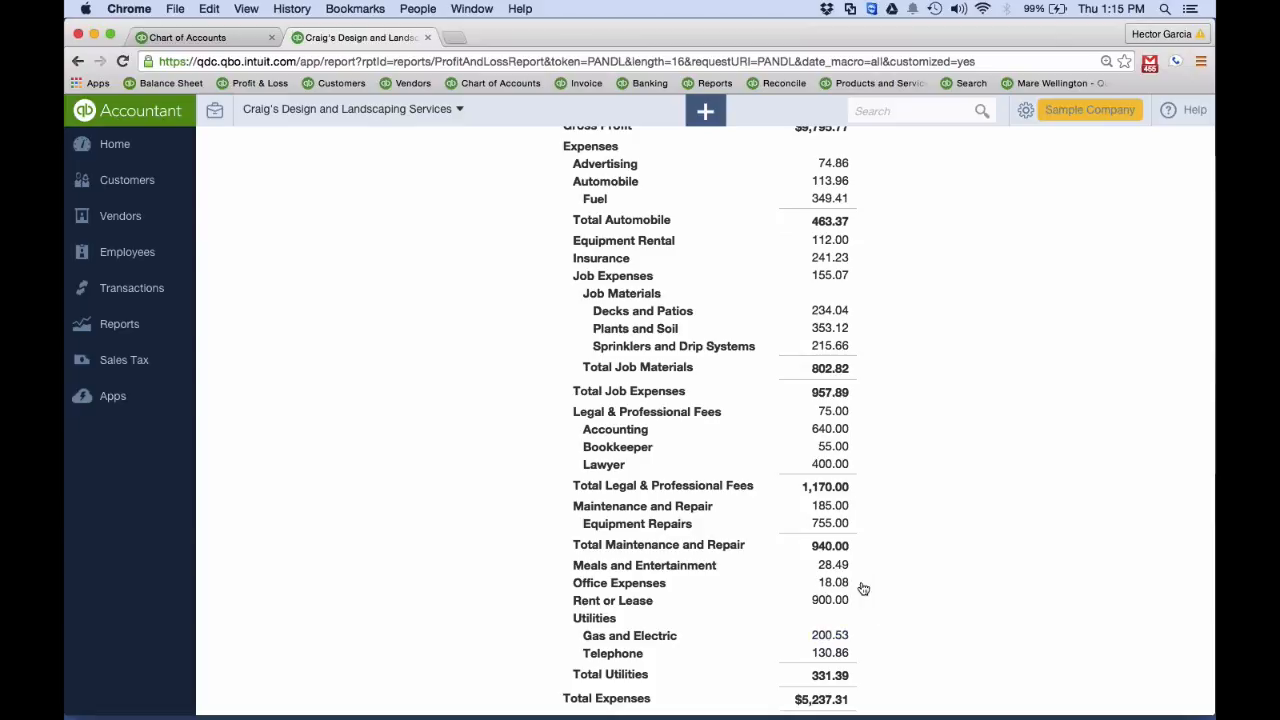
Create a new expense paid from Checking with Bob's Burger Joint as the payee
click(708, 116)
click(605, 237)
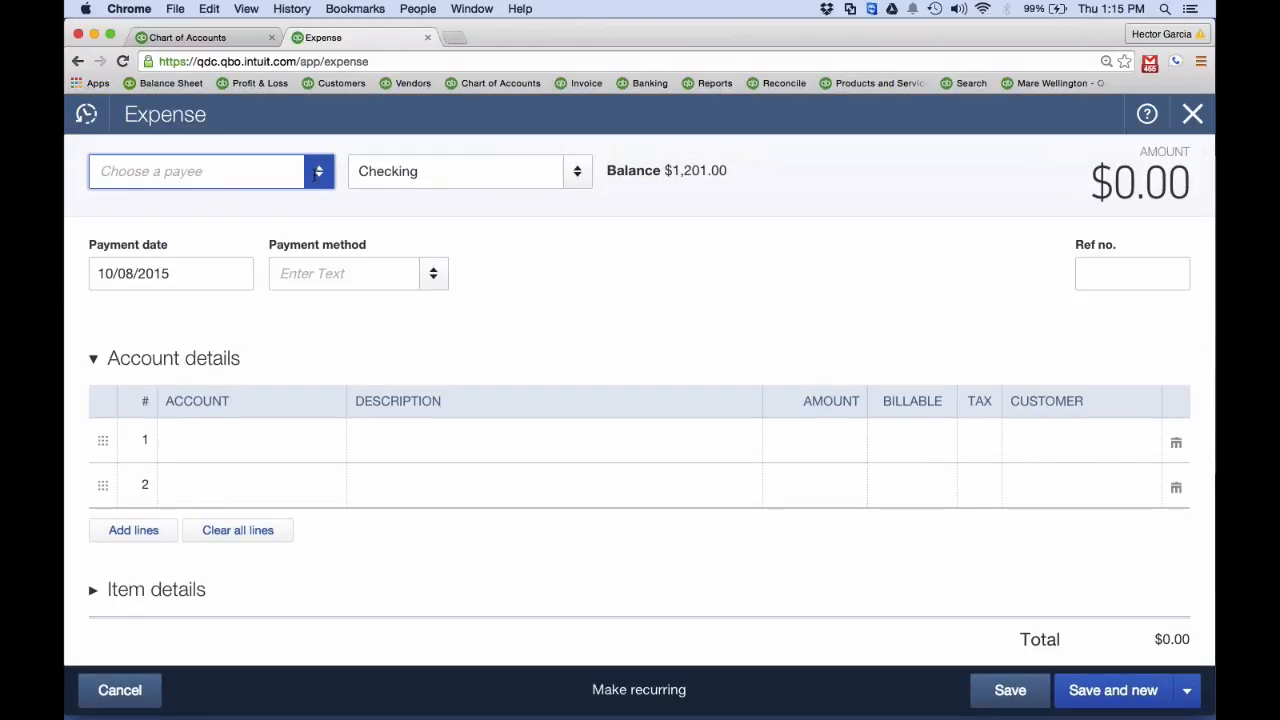
click(278, 183)
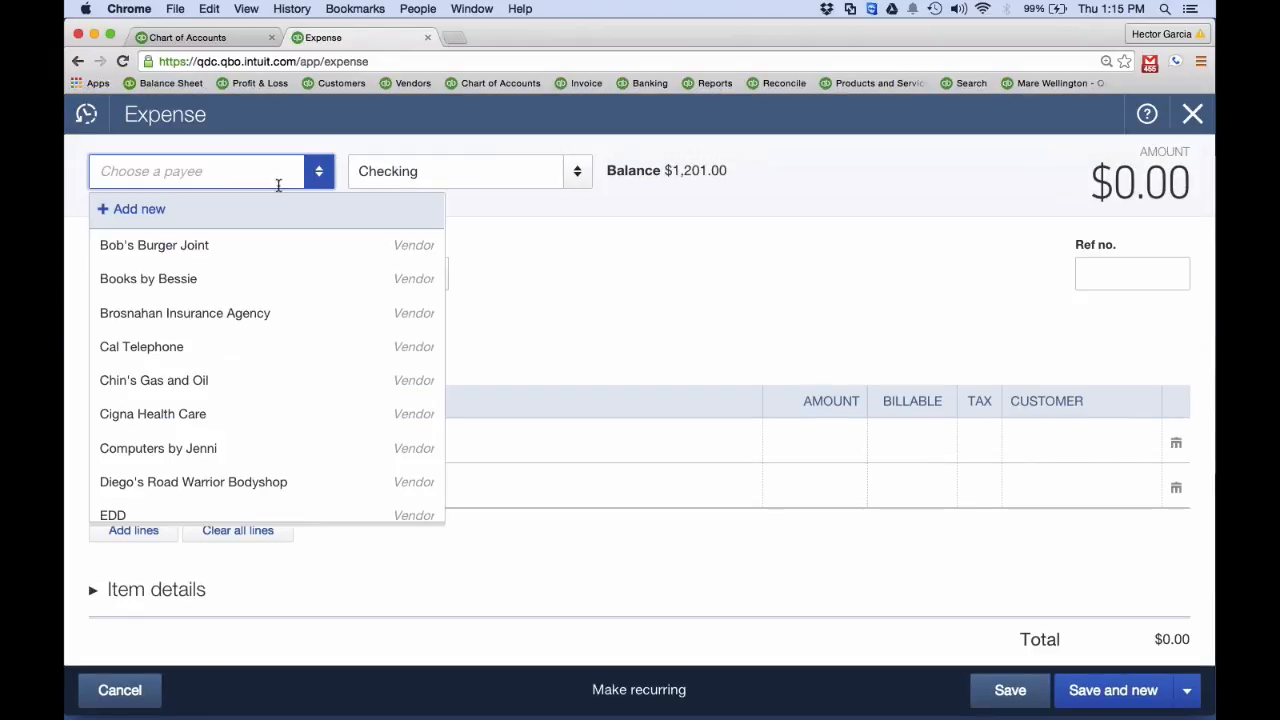
key(Down)
key(Return)
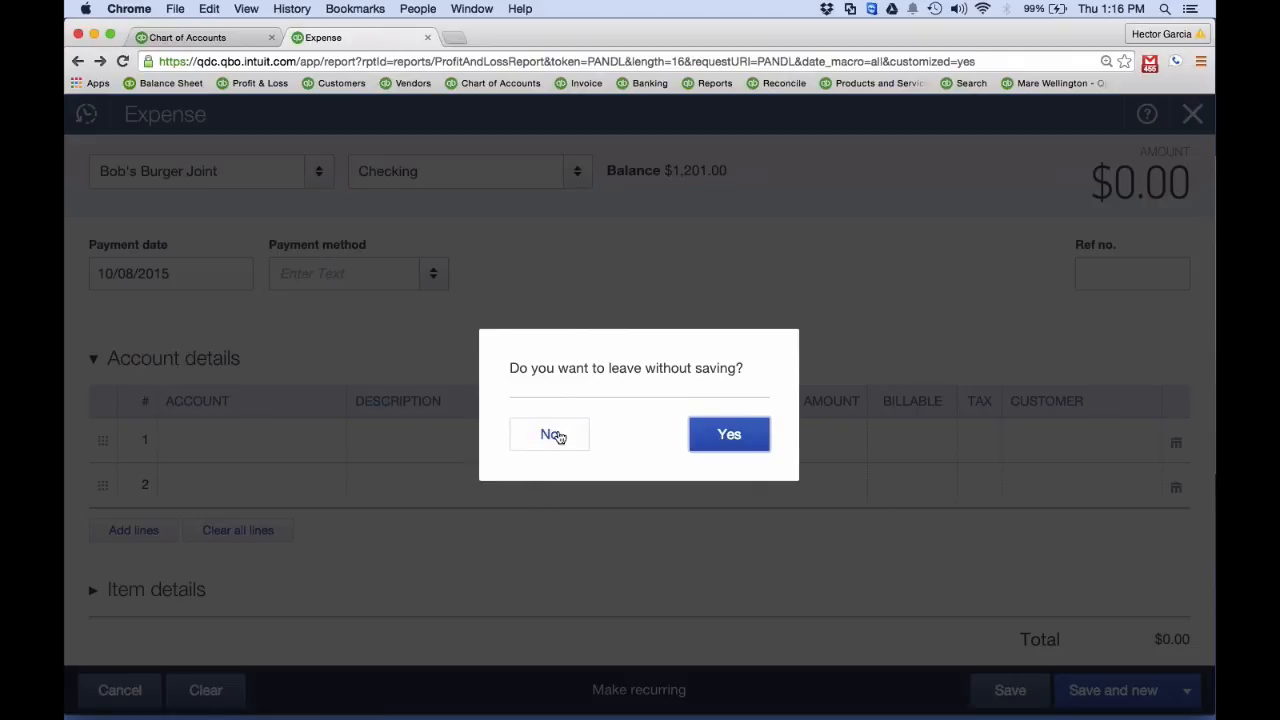
Assign the Supplies account to the first expense line and Stationery & Printing to the second
click(555, 437)
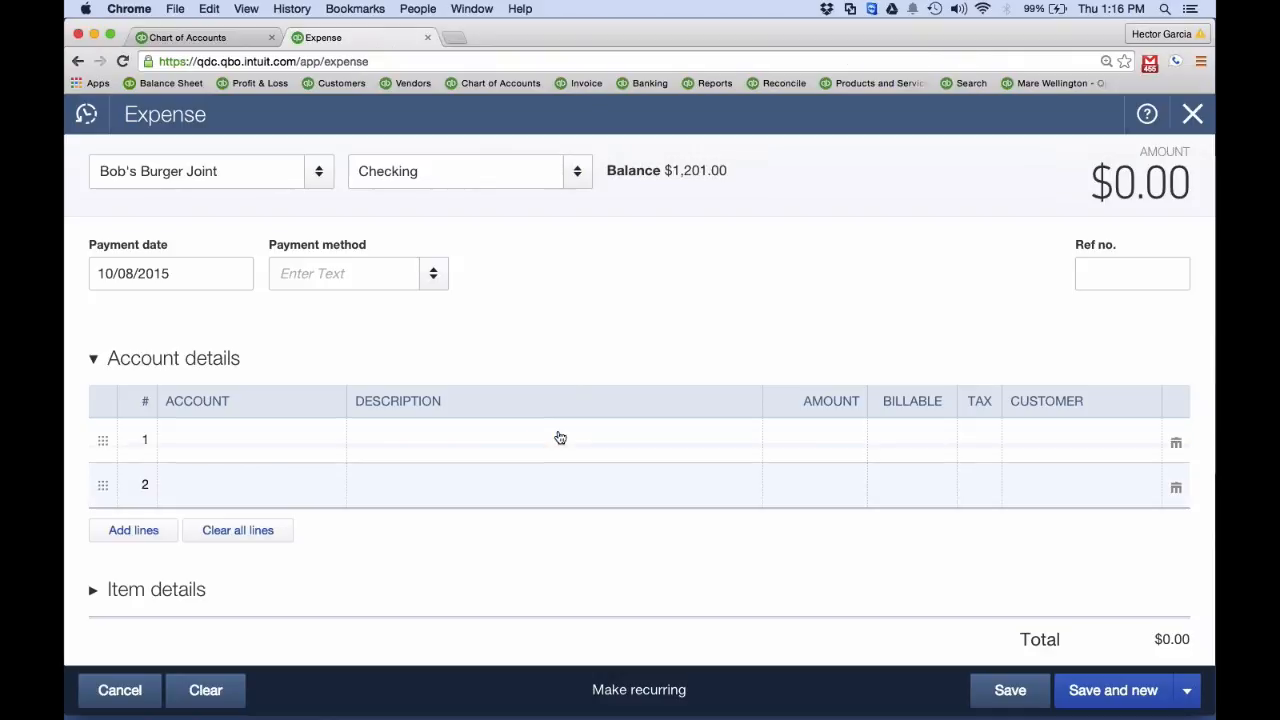
click(560, 438)
click(245, 514)
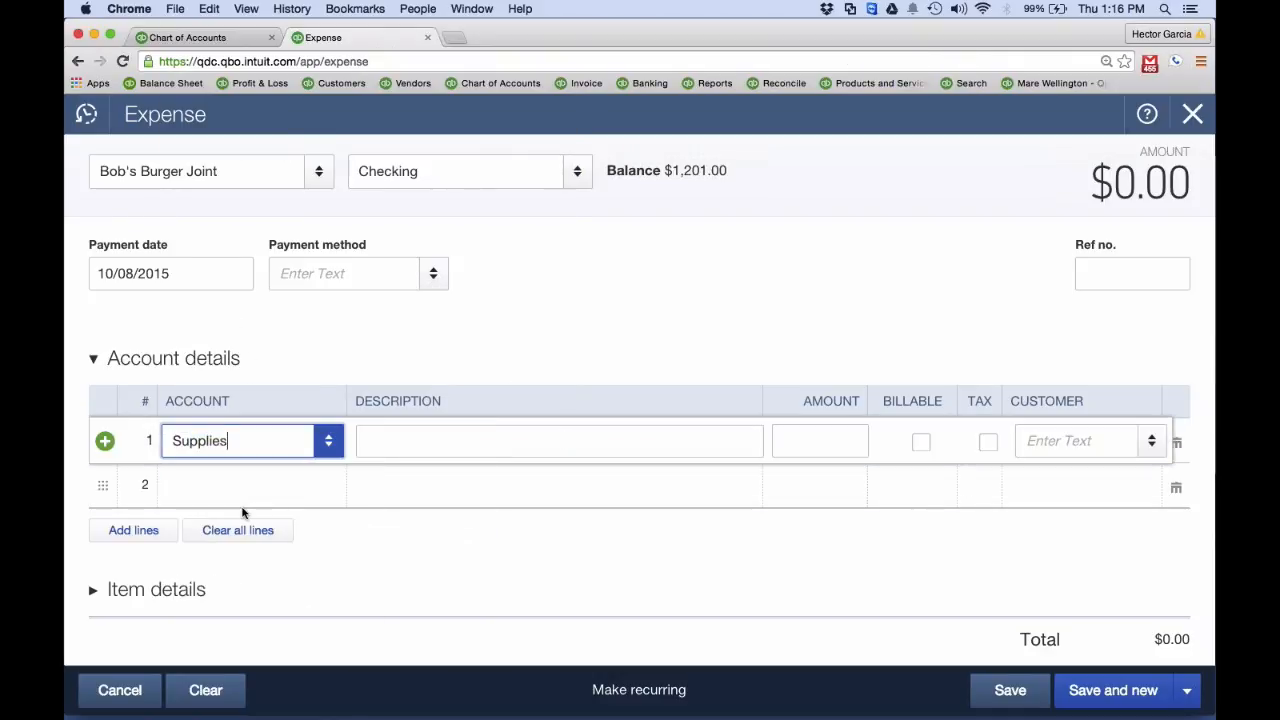
click(241, 507)
text(st)
click(234, 486)
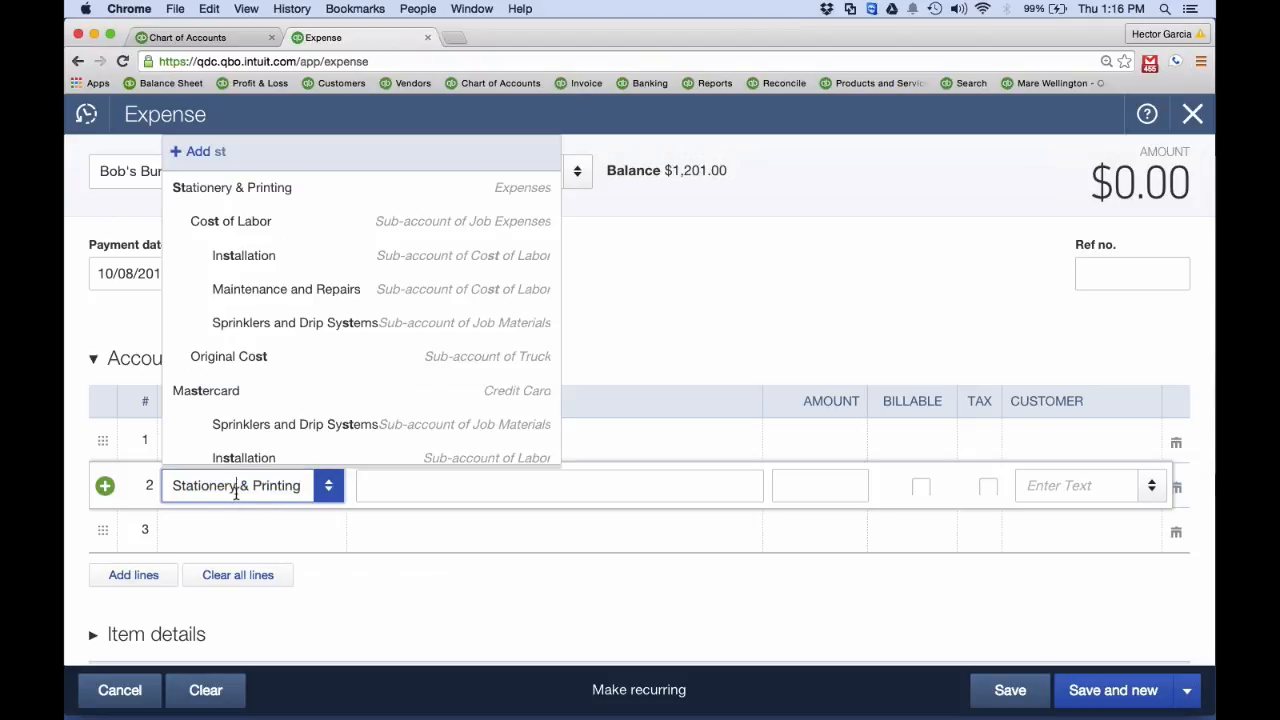
click(409, 500)
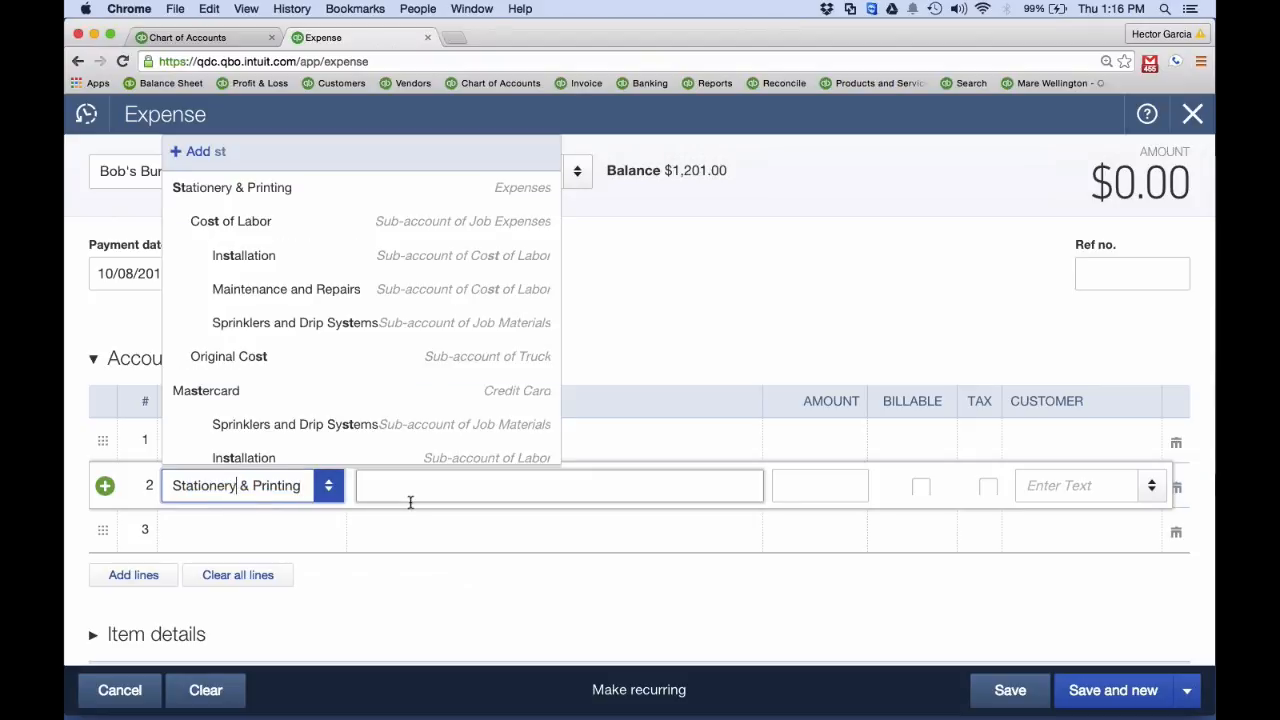
Save and close the expense with 1000 on each of the two lines, and check both accounts in the Profit and Loss report
click(848, 436)
text(1000)
click(825, 481)
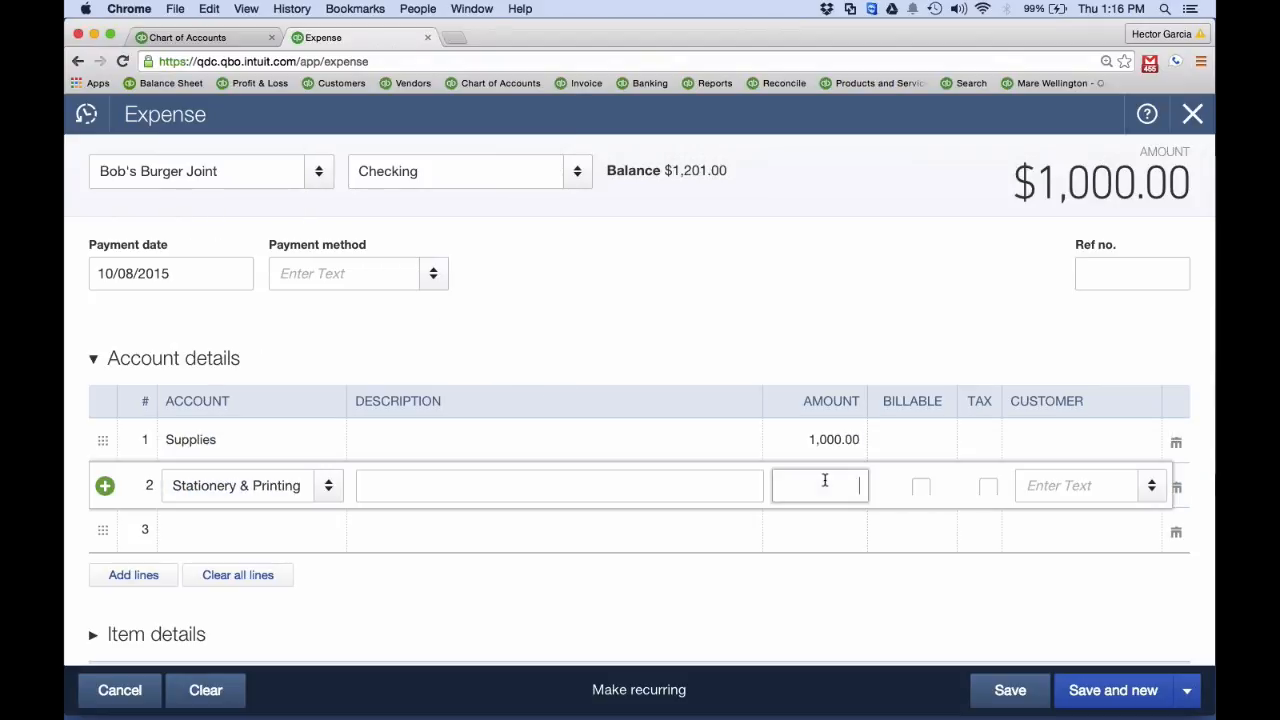
text(1000)
click(1186, 690)
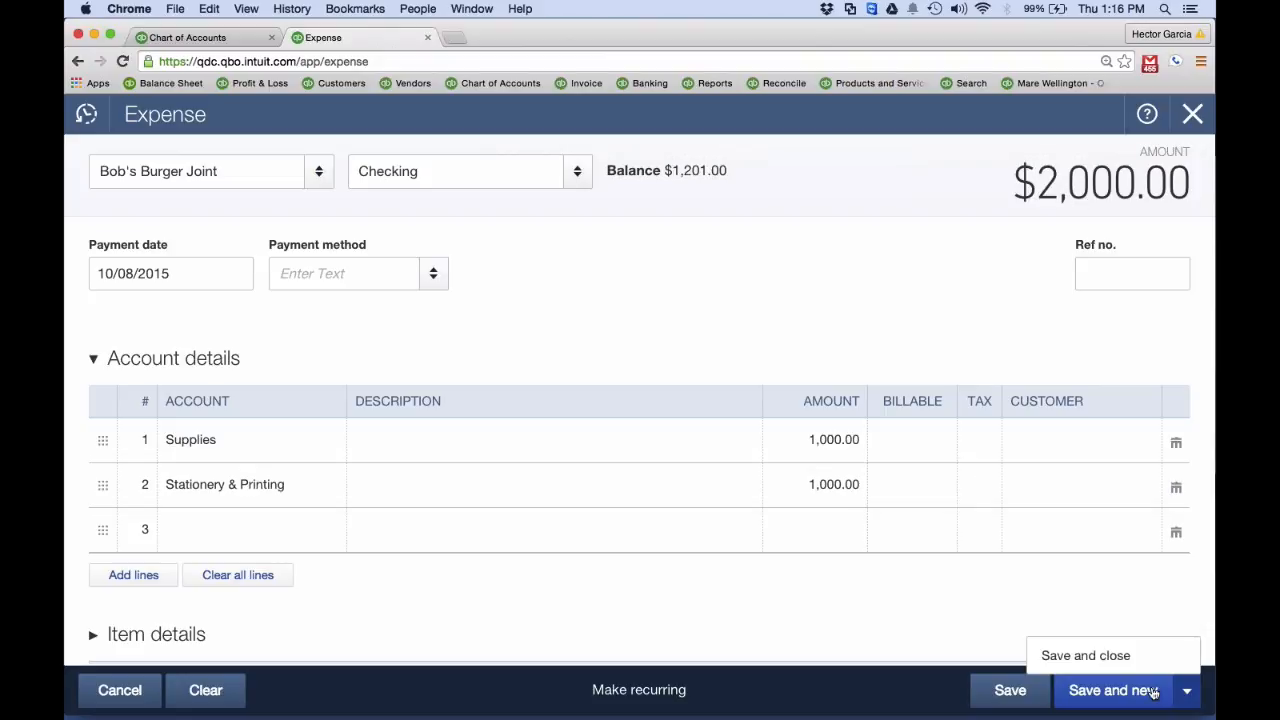
click(1102, 656)
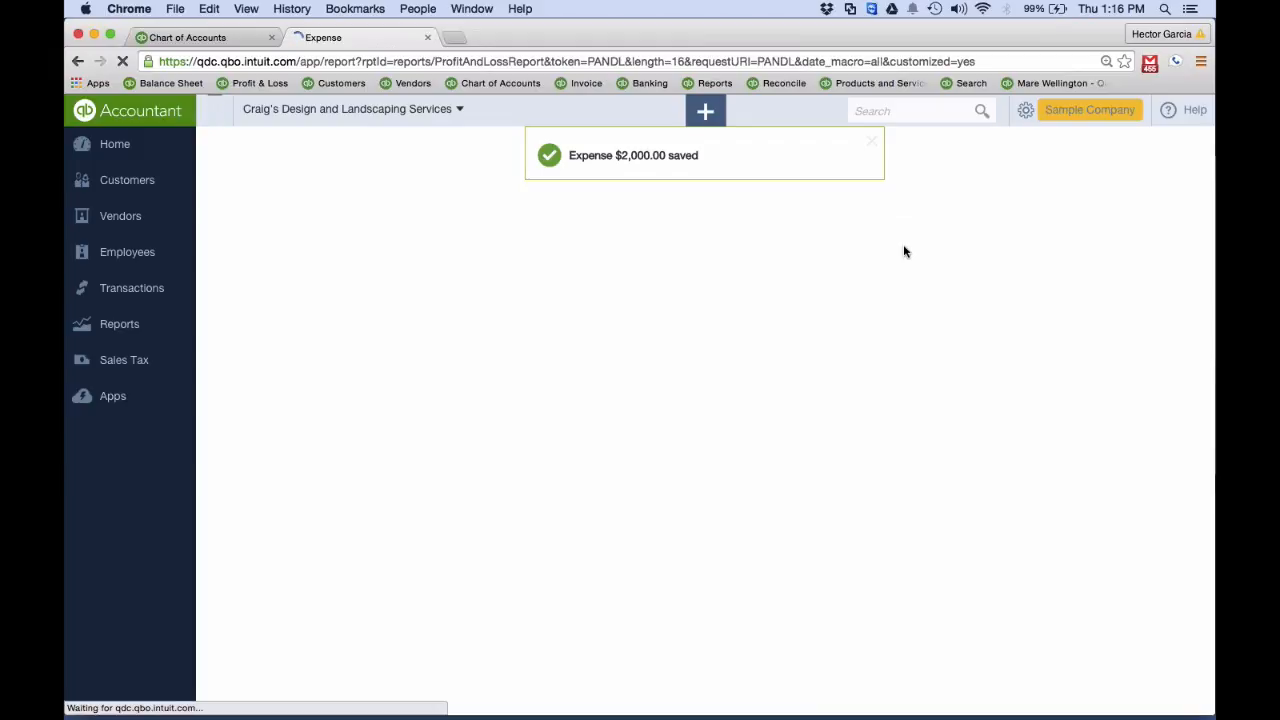
scroll(891, 352, down, 10)
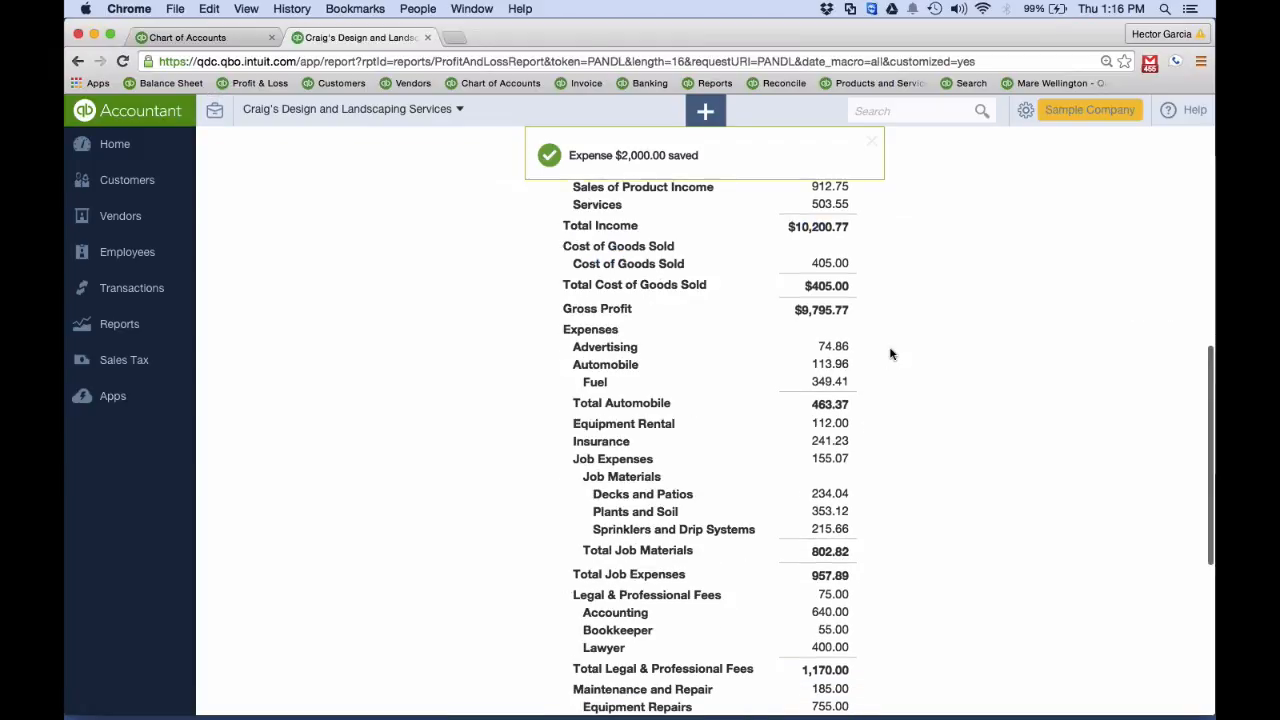
scroll(891, 352, down, 3)
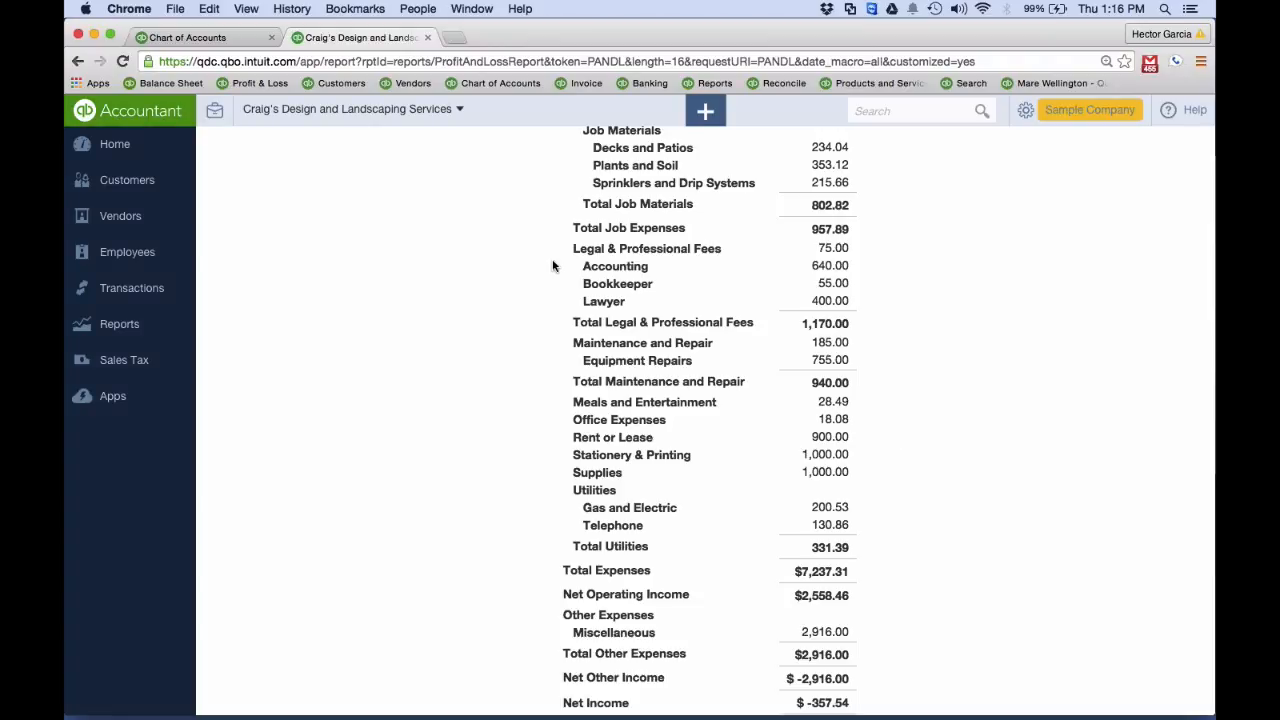
Start a new account in the Chart of Accounts with Expenses as its category type
click(191, 37)
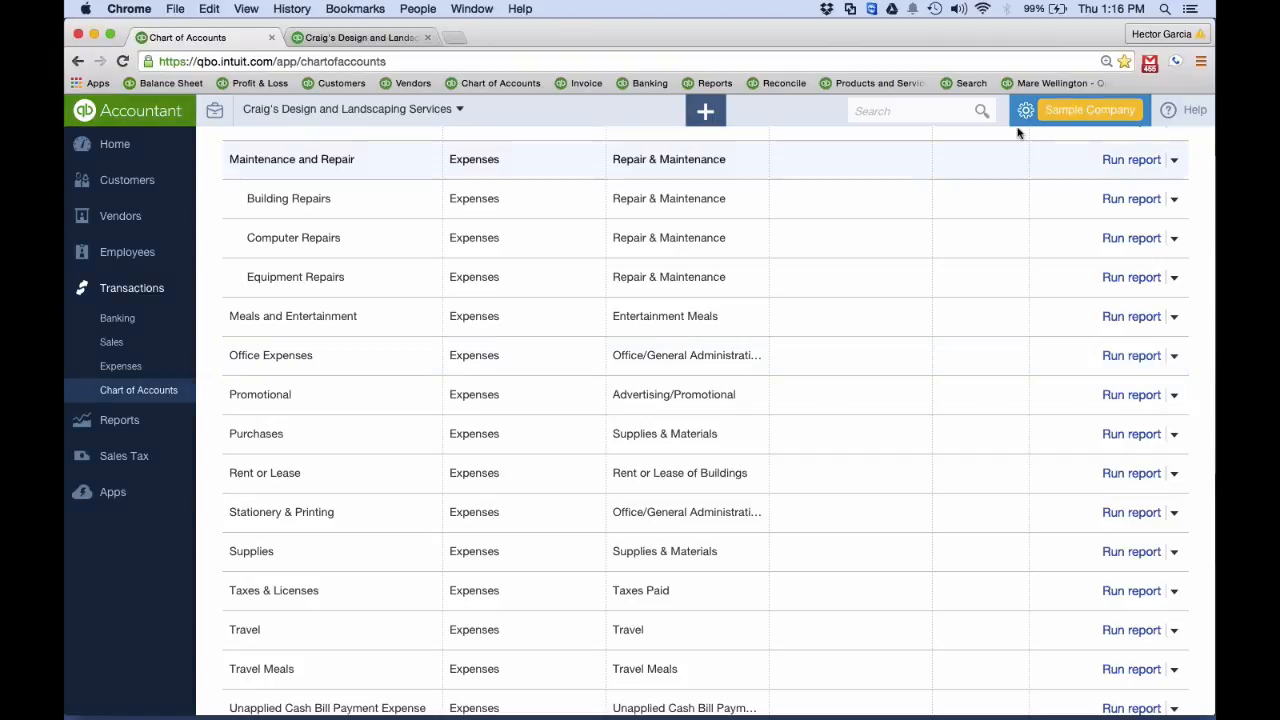
scroll(978, 320, up, 10)
scroll(980, 322, up, 10)
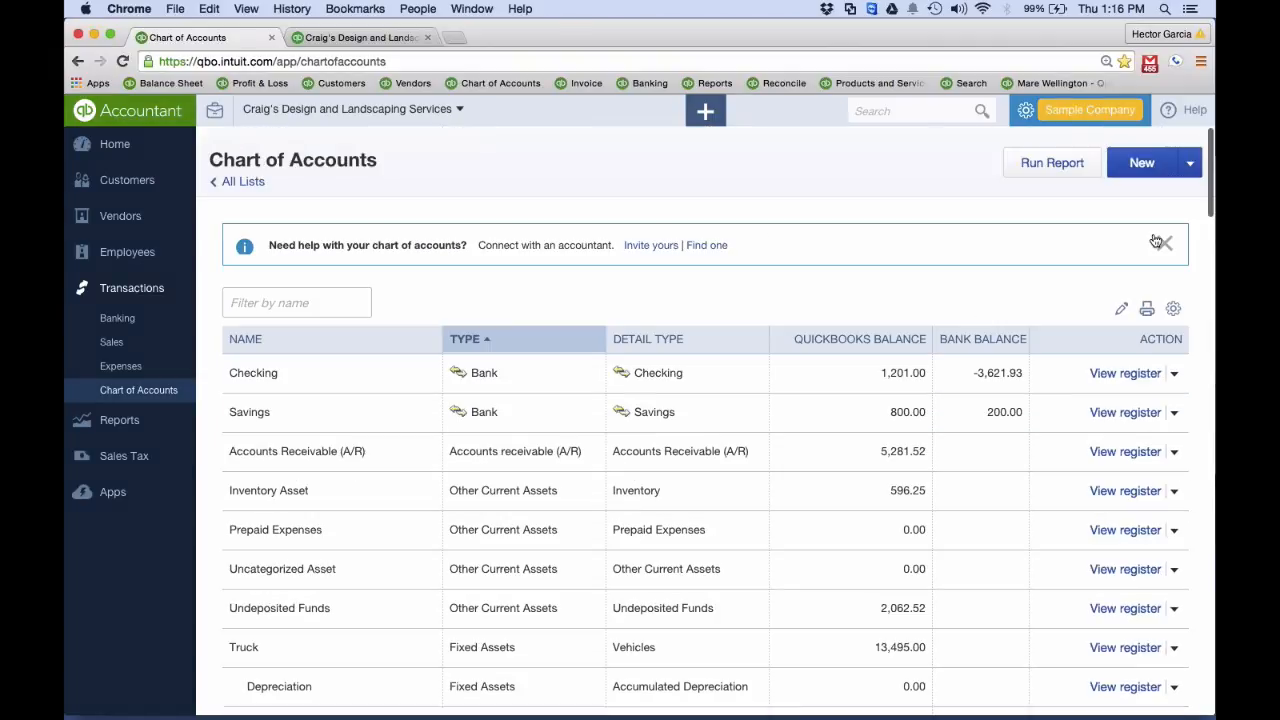
click(1141, 163)
click(404, 221)
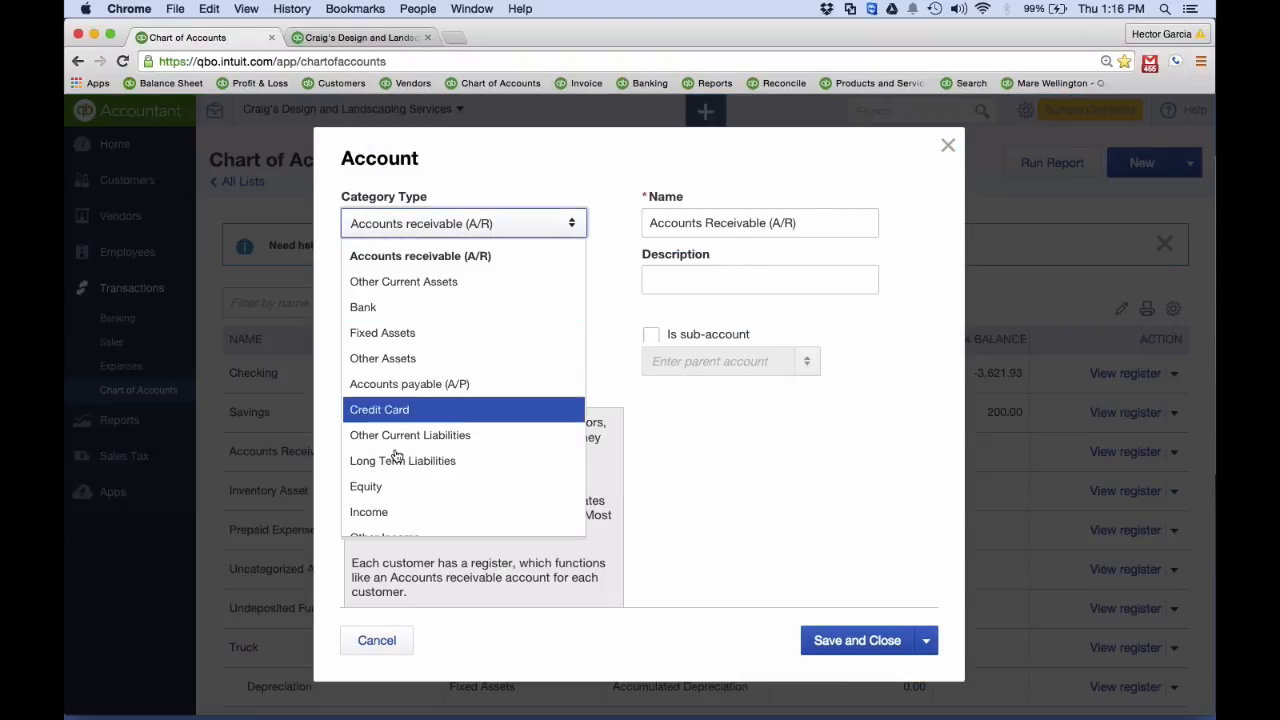
scroll(400, 515, down, 1)
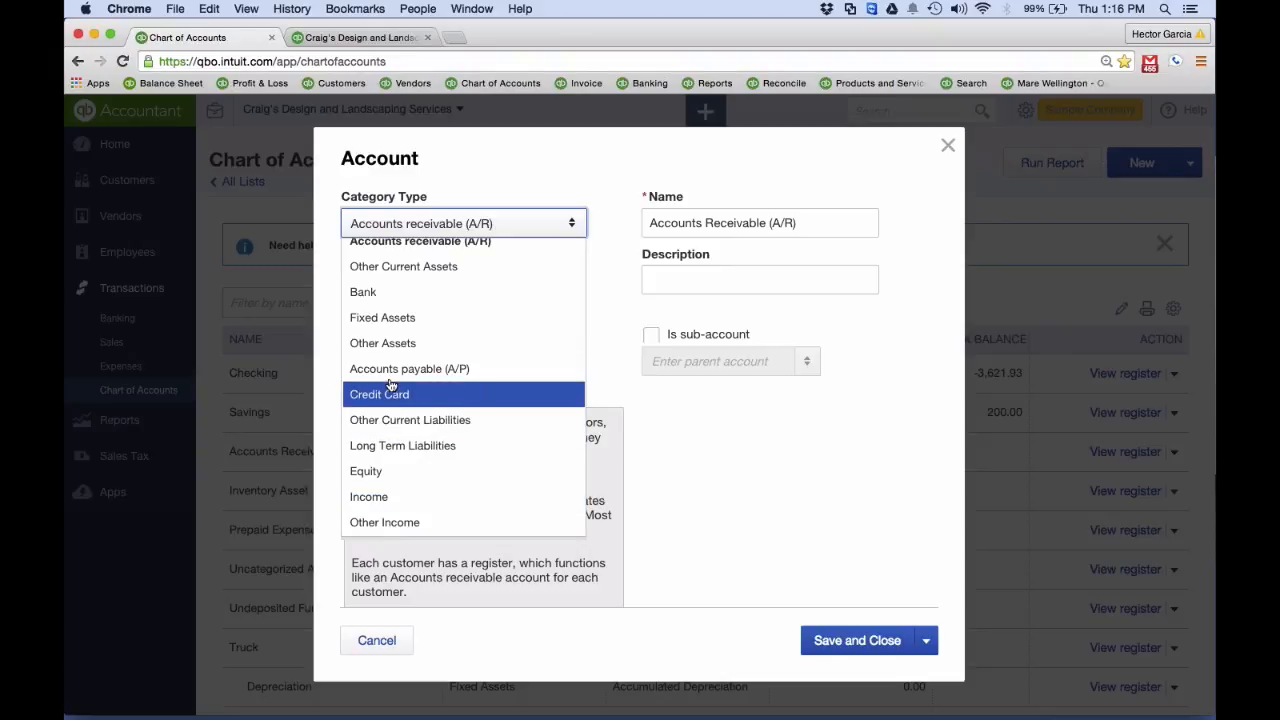
scroll(400, 490, down, 3)
click(400, 492)
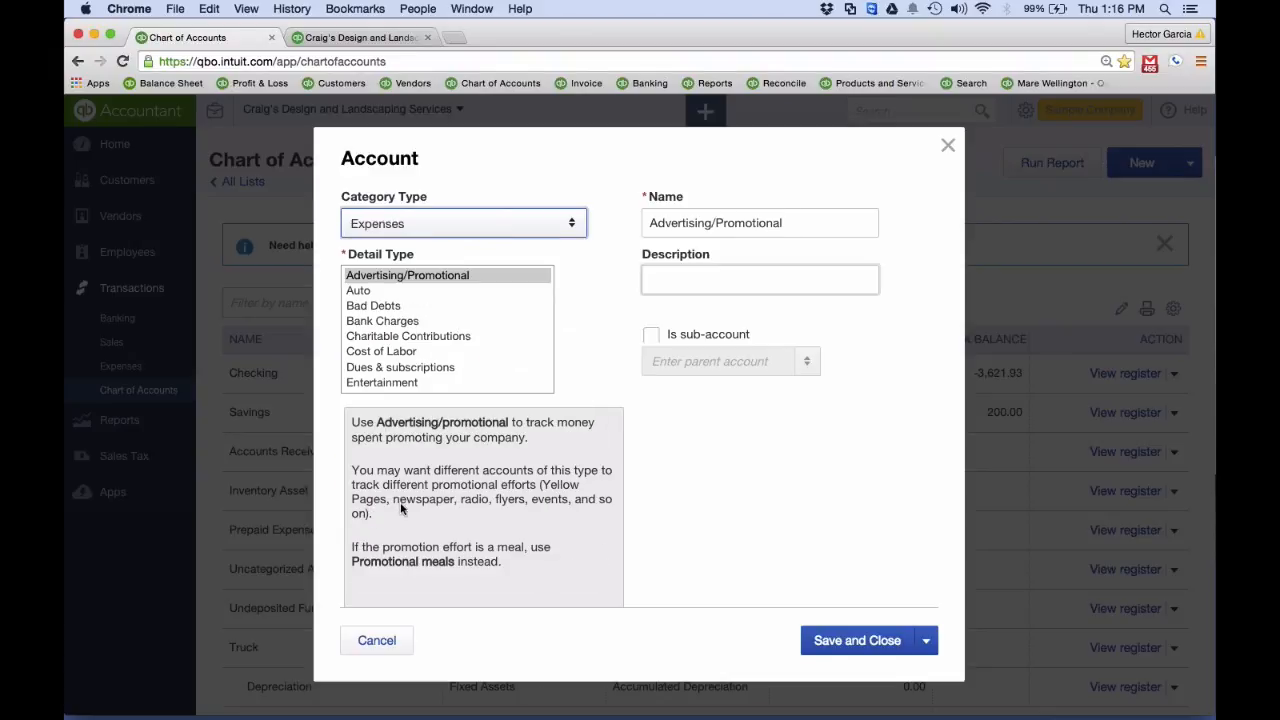
Name the new account Office Supplies/Expenses, set its detail type to Office/General Administrative Expenses, and save and close it
triple_click(787, 238)
text(Office Su)
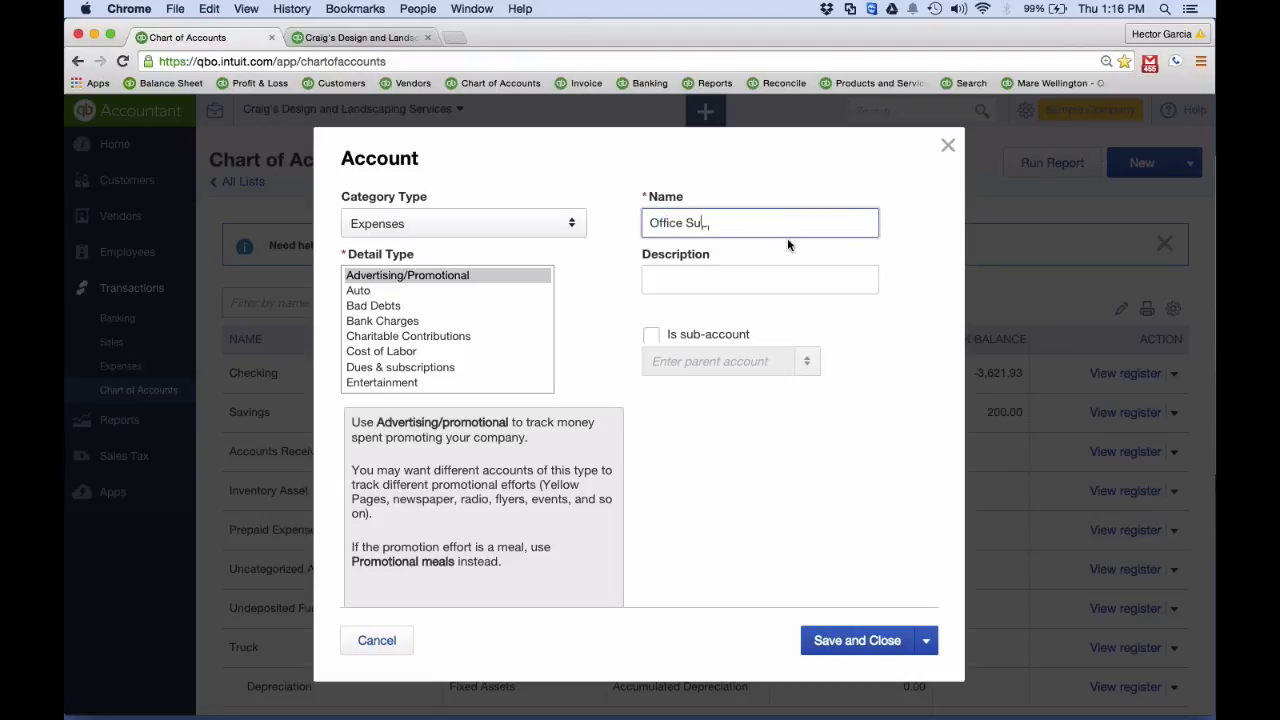
text(pplies/Expenses)
scroll(390, 312, down, 1)
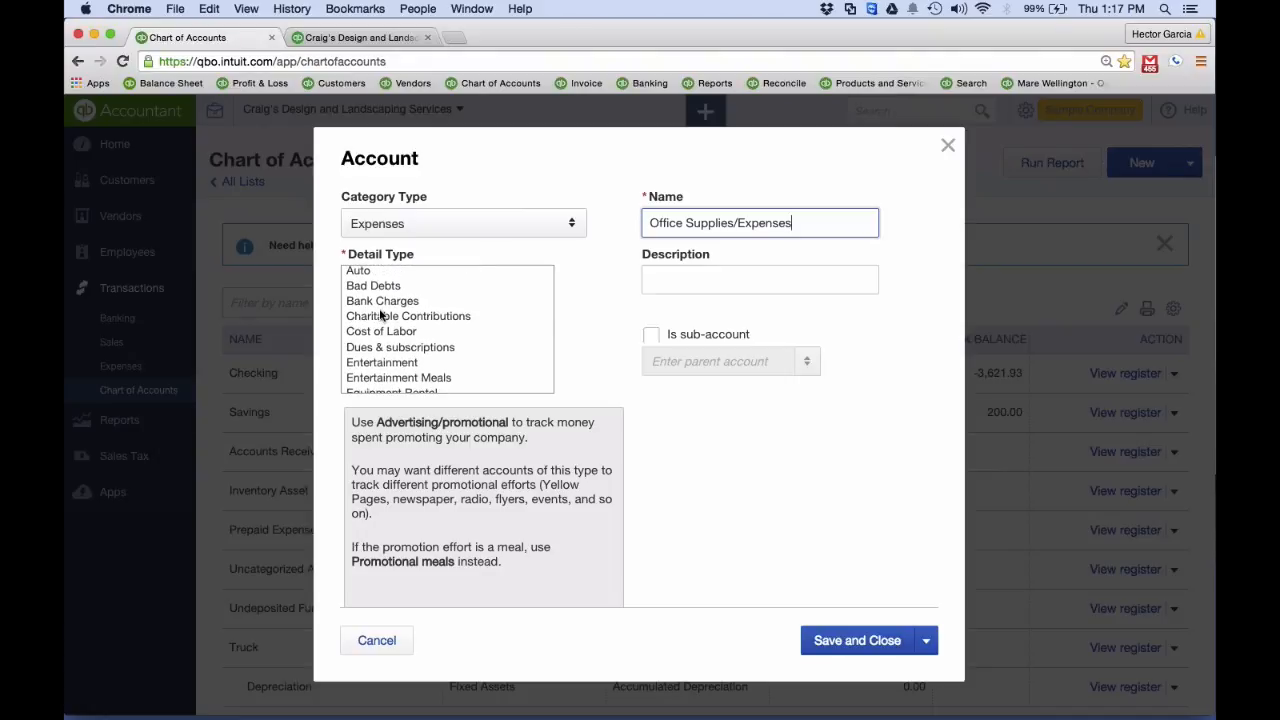
scroll(383, 318, down, 5)
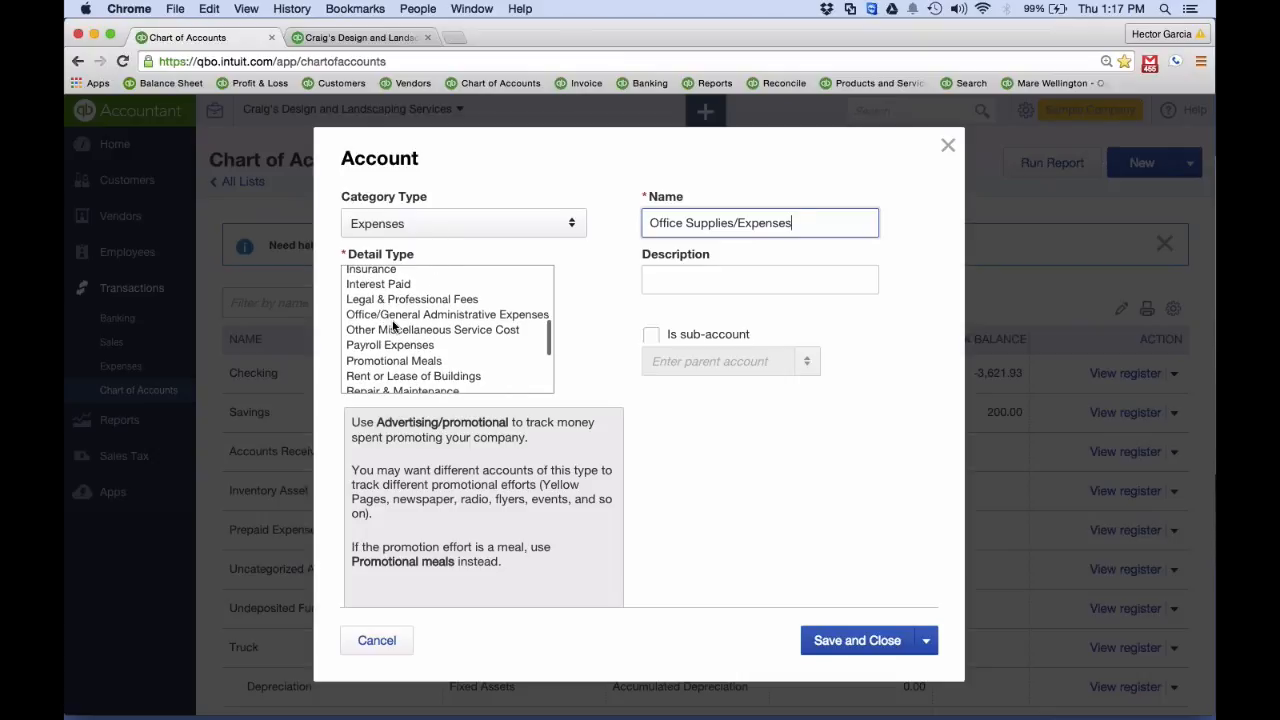
click(392, 315)
click(850, 648)
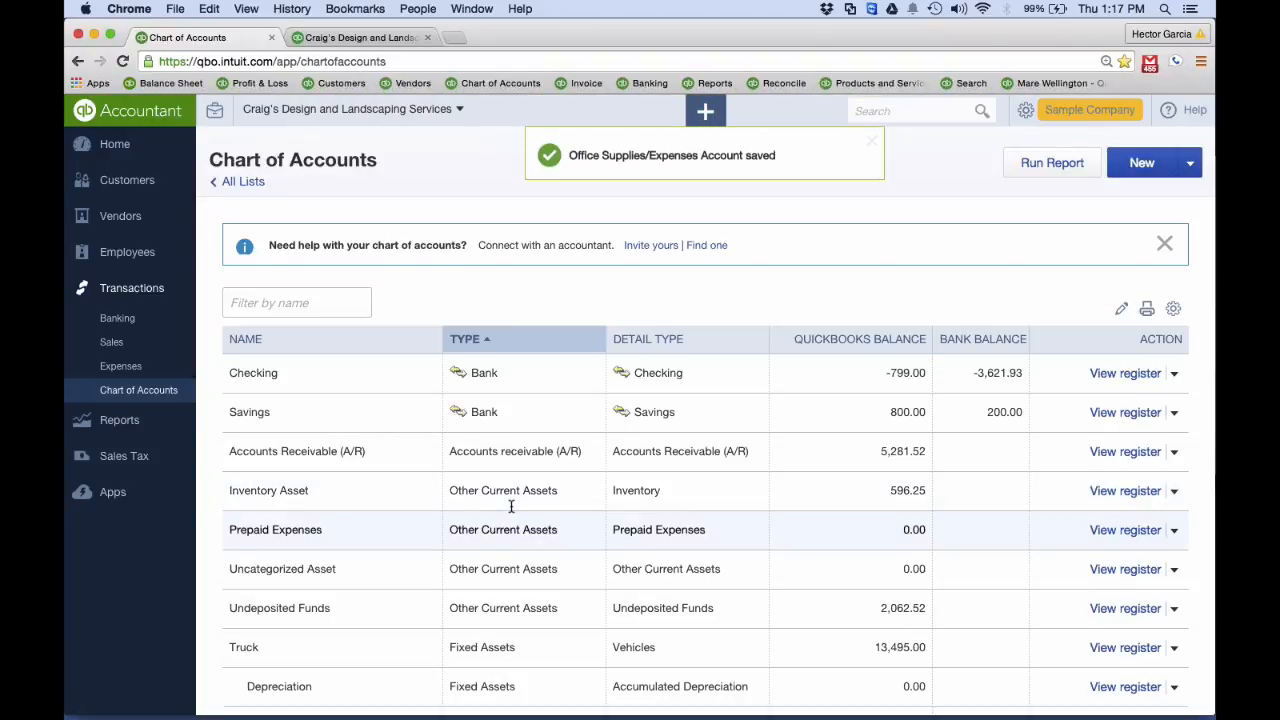
Make the Office Expenses account a sub-account of Office Supplies/Expenses and save it
scroll(510, 506, down, 15)
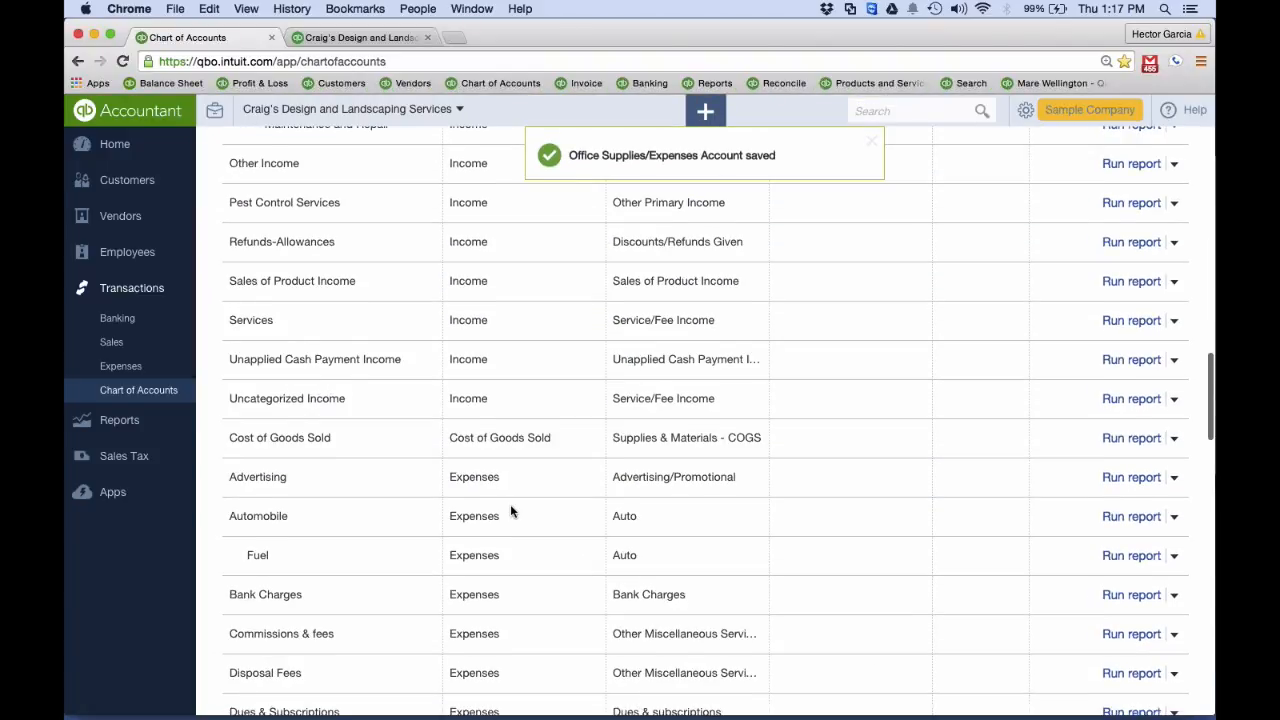
scroll(510, 504, up, 1)
scroll(510, 504, down, 5)
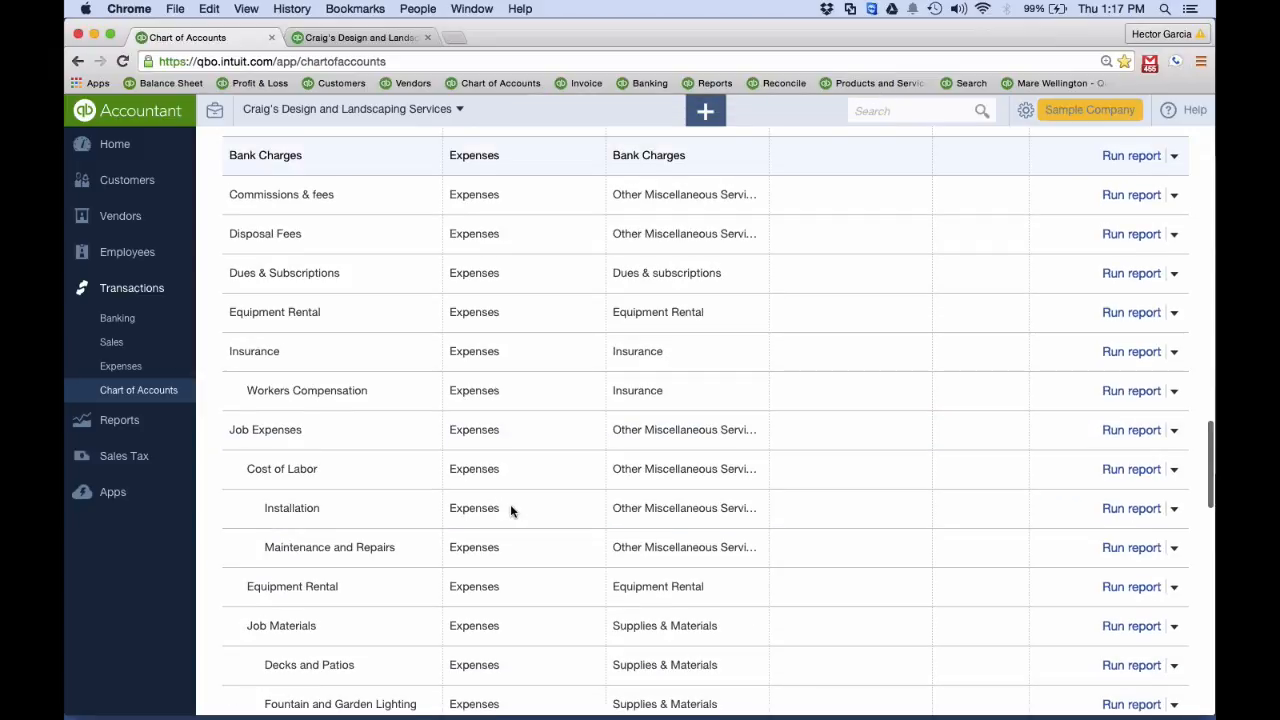
scroll(510, 510, down, 5)
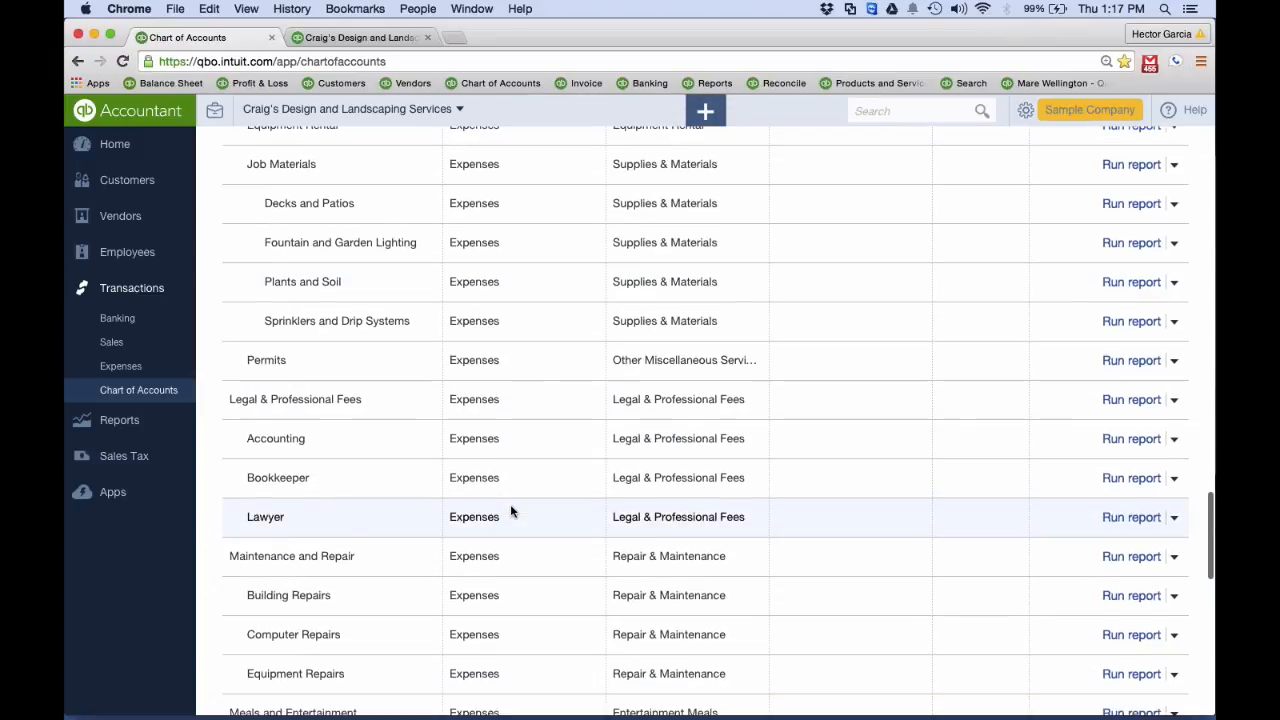
scroll(510, 512, down, 8)
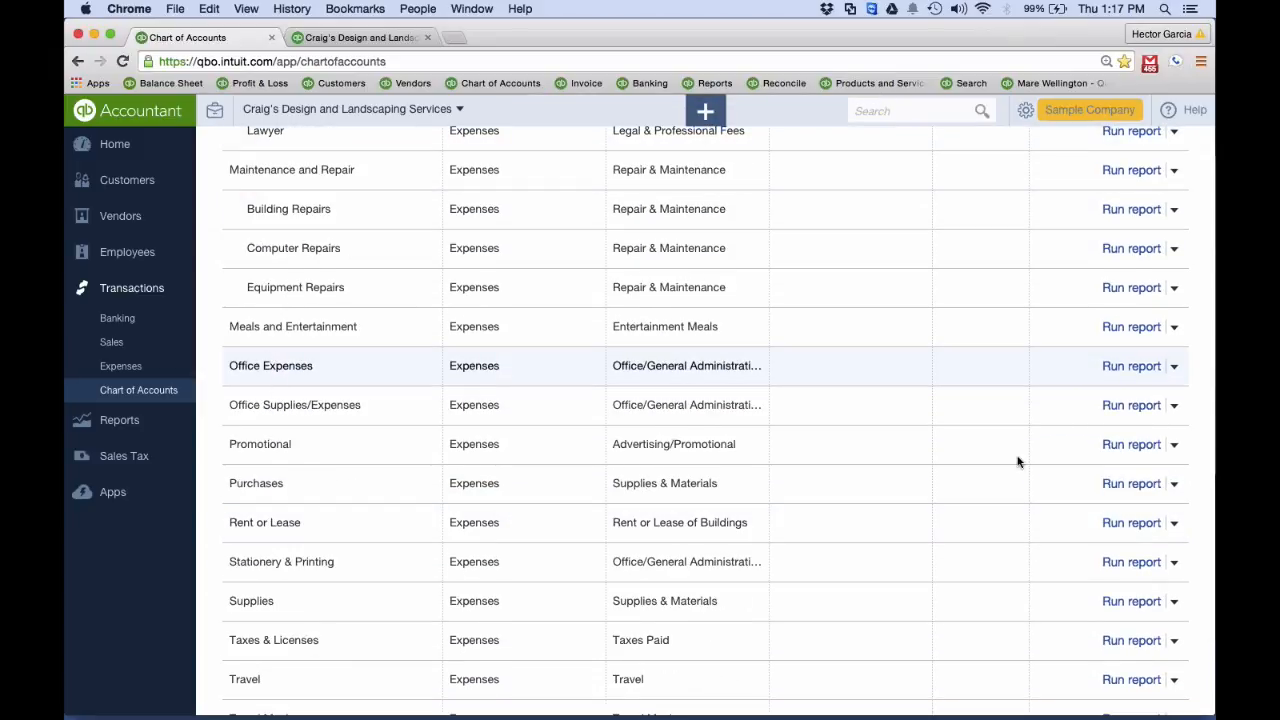
click(1174, 366)
click(1077, 396)
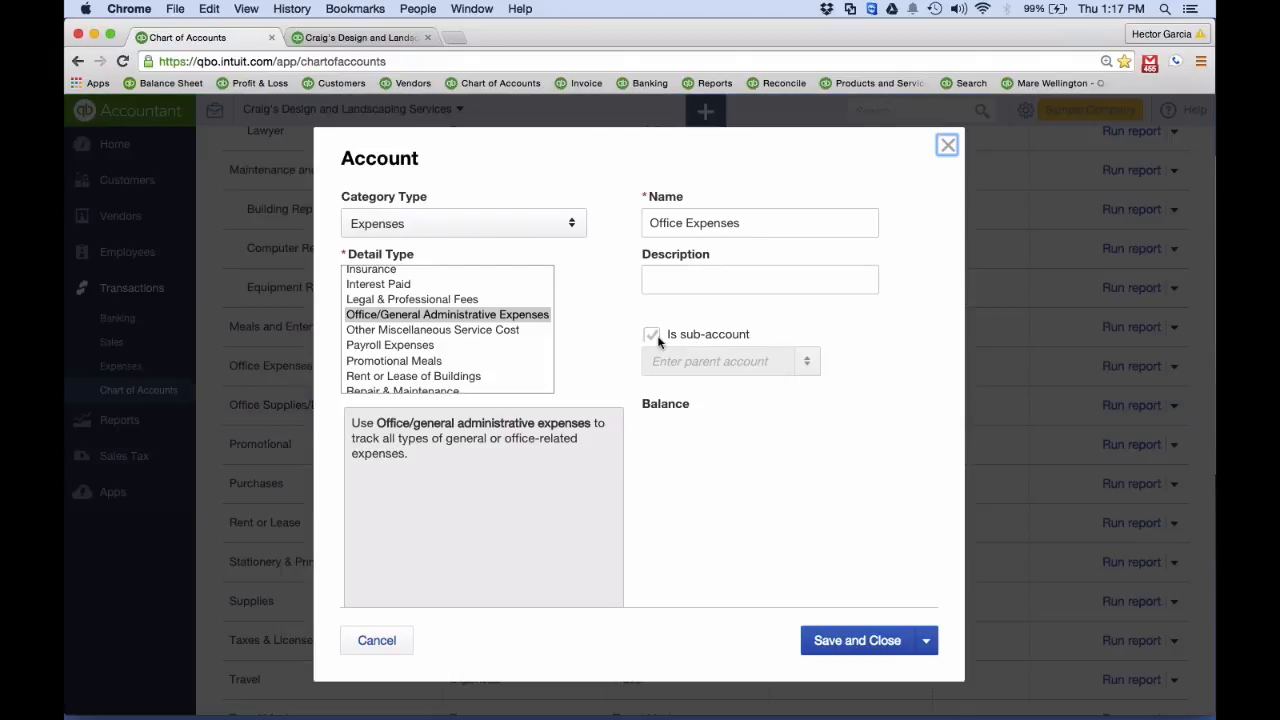
click(652, 338)
click(677, 366)
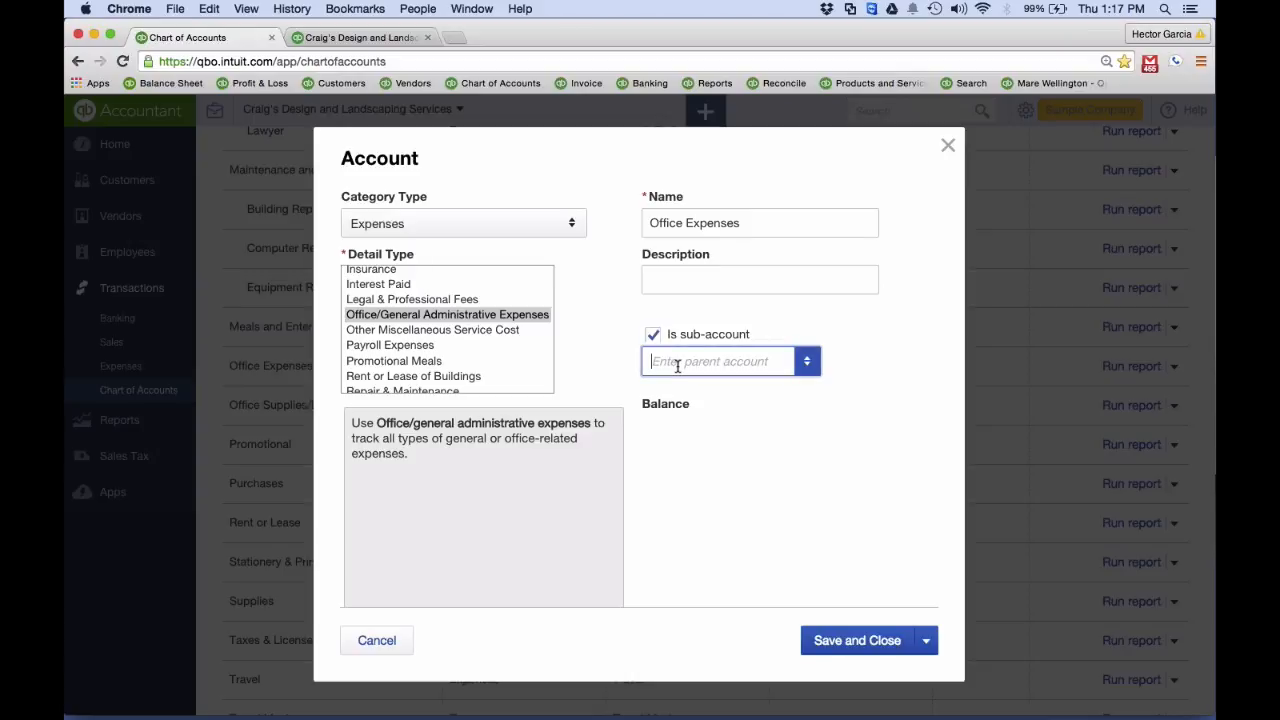
text(off)
click(726, 424)
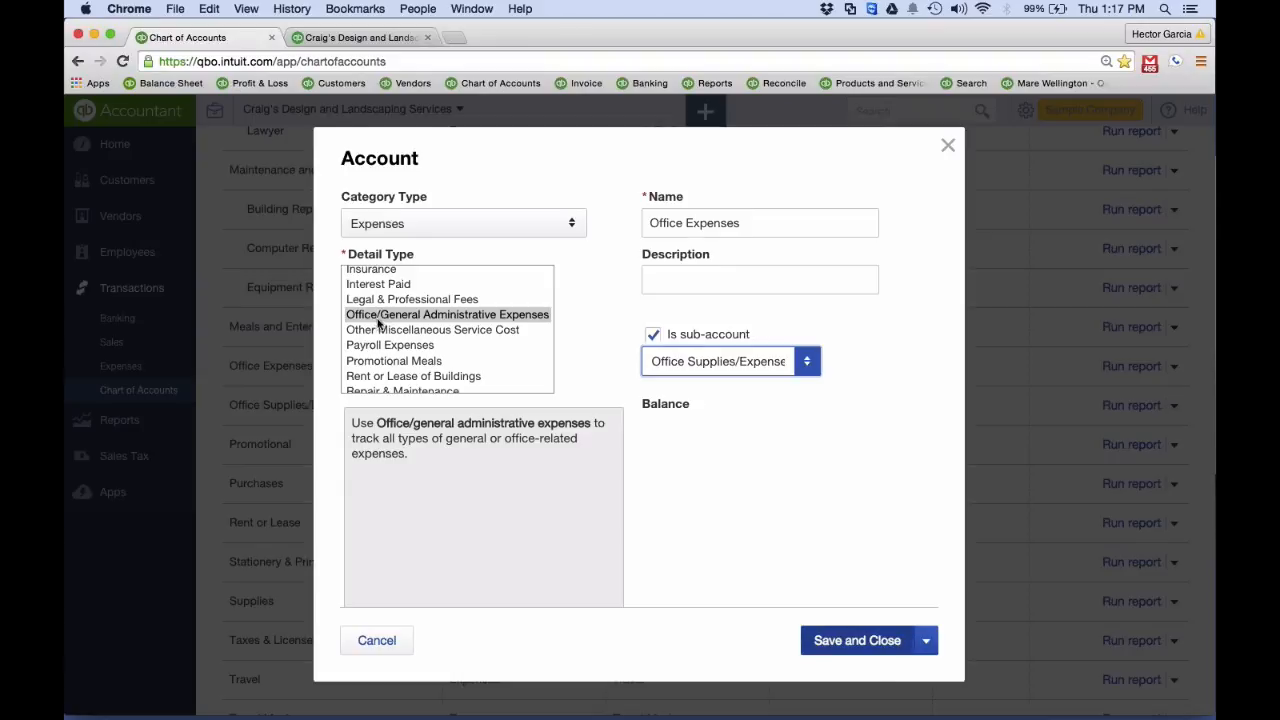
click(859, 645)
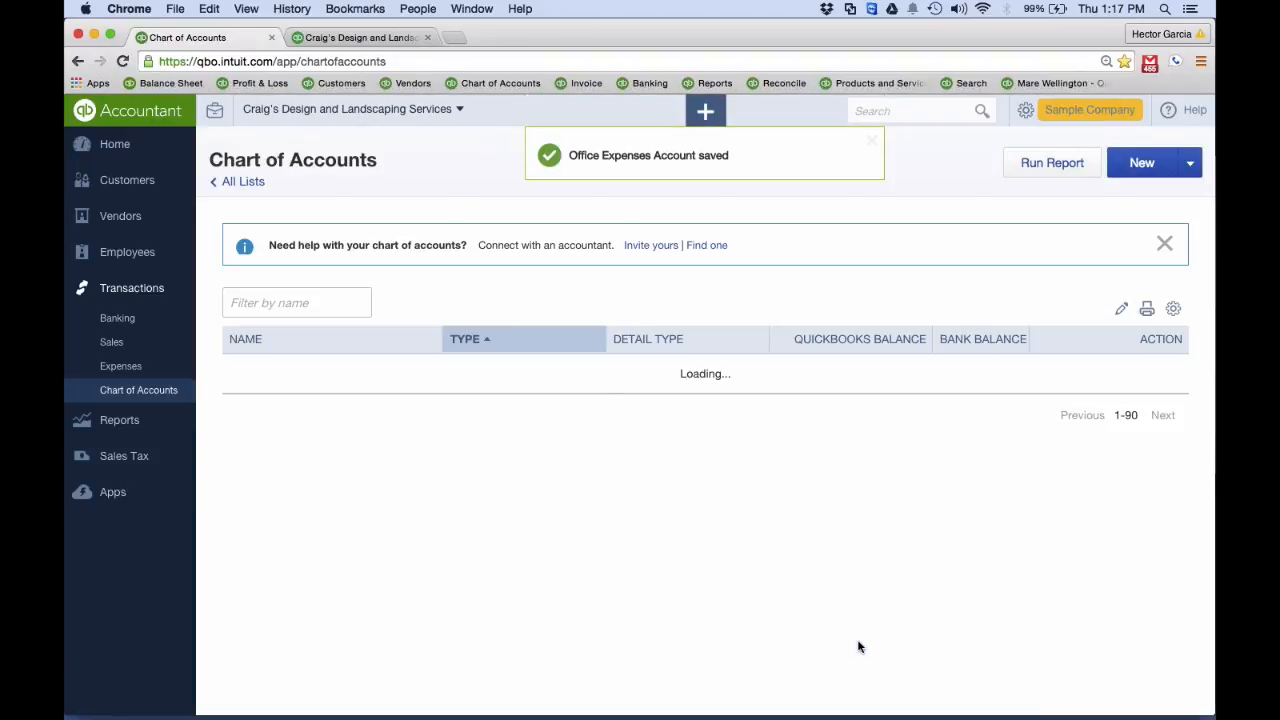
Make the Stationery & Printing account a sub-account of Office Supplies/Expenses and save it
scroll(838, 643, down, 3)
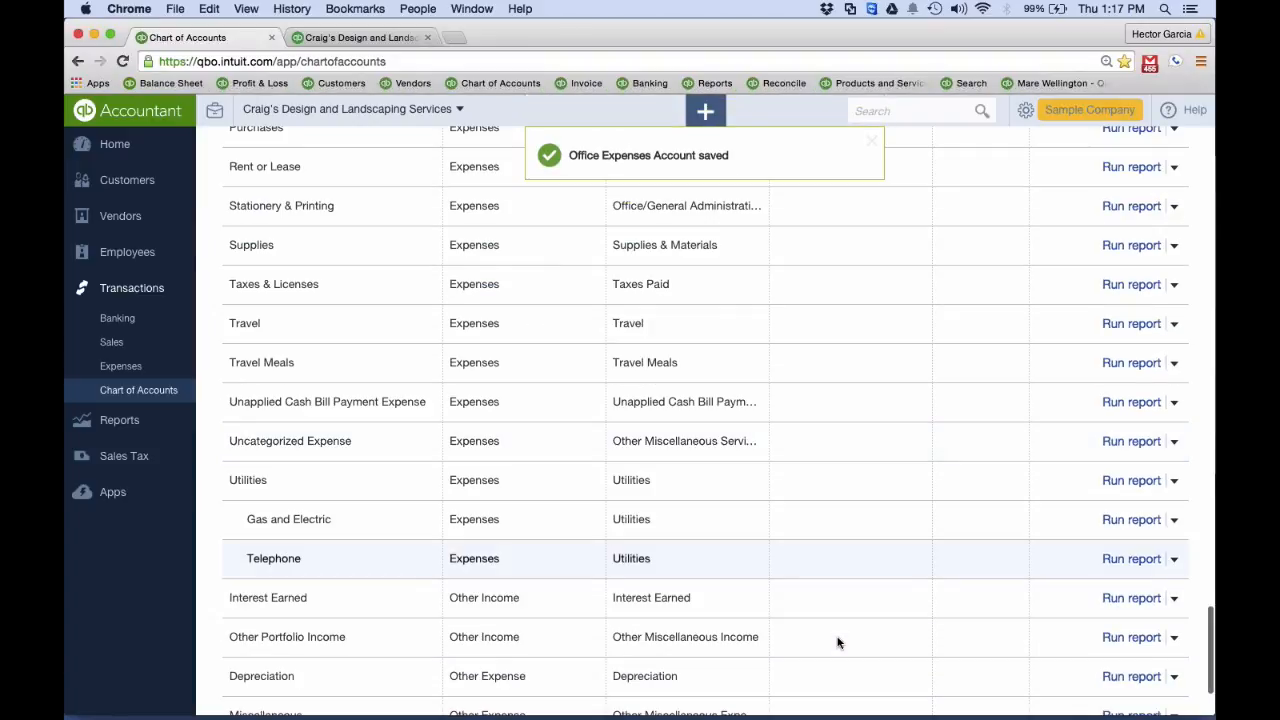
scroll(838, 640, down, 3)
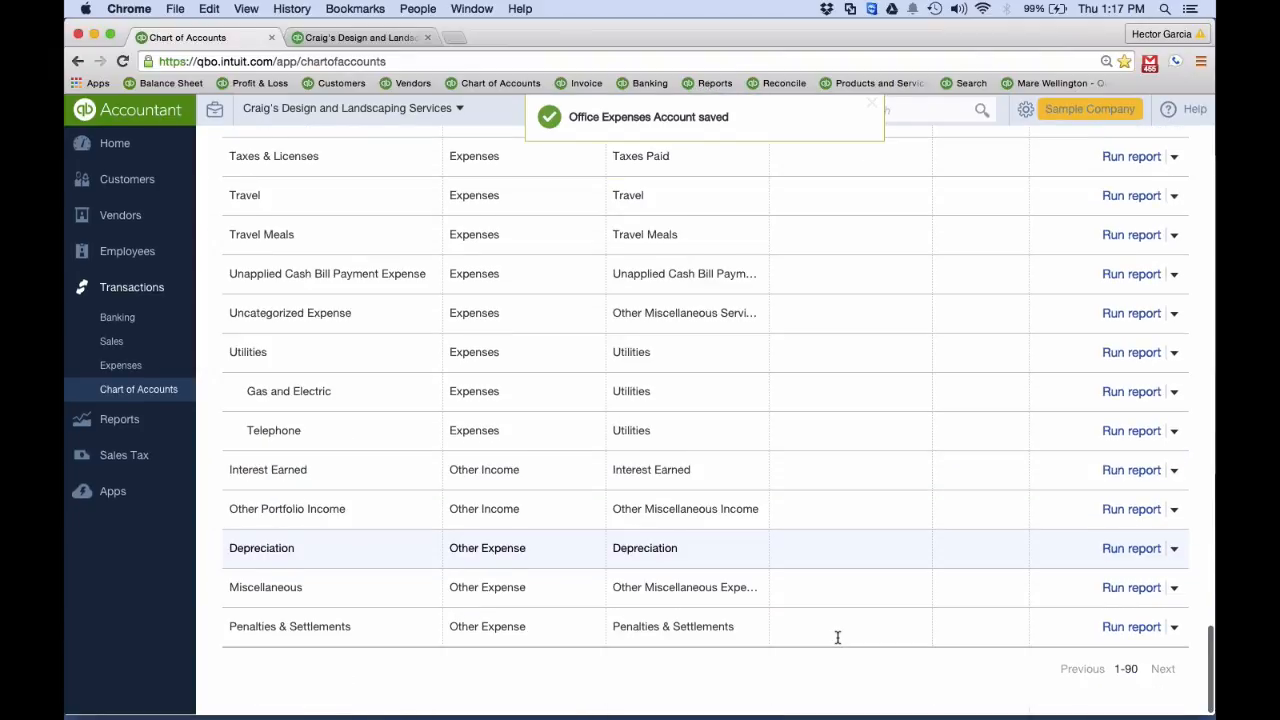
scroll(508, 554, up, 5)
scroll(507, 553, up, 2)
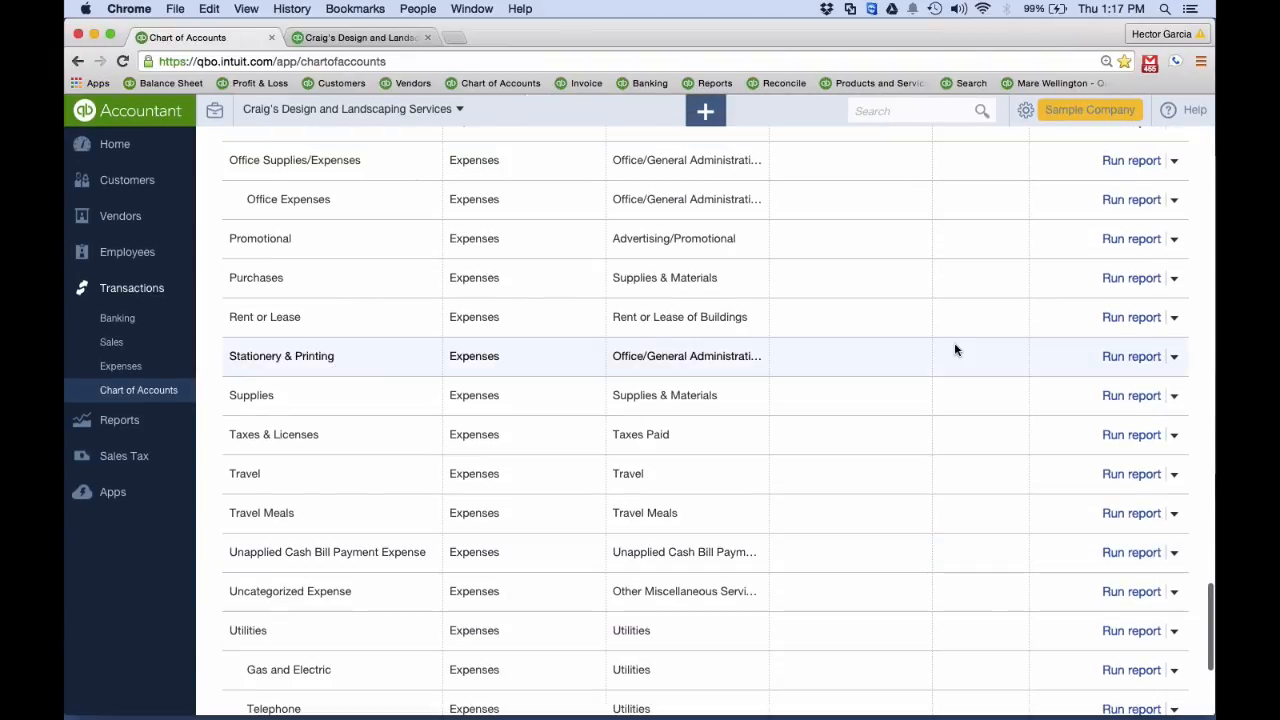
click(1174, 356)
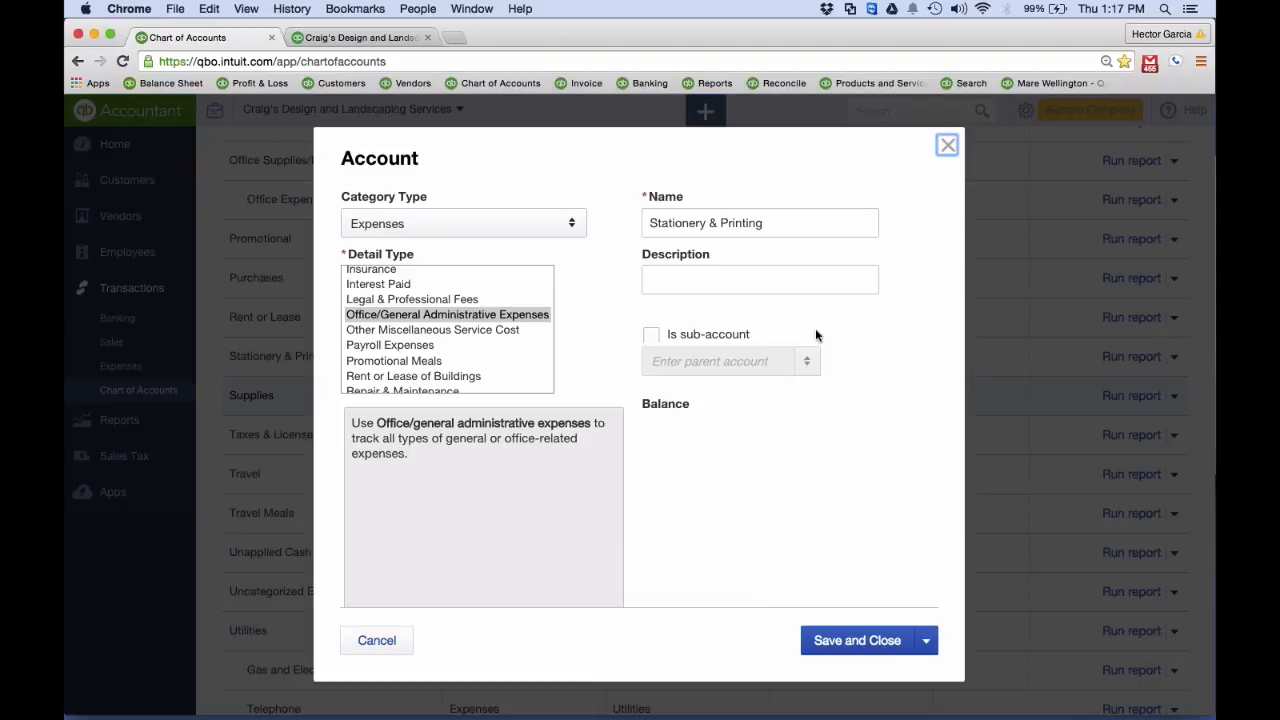
click(651, 335)
click(690, 360)
text(off)
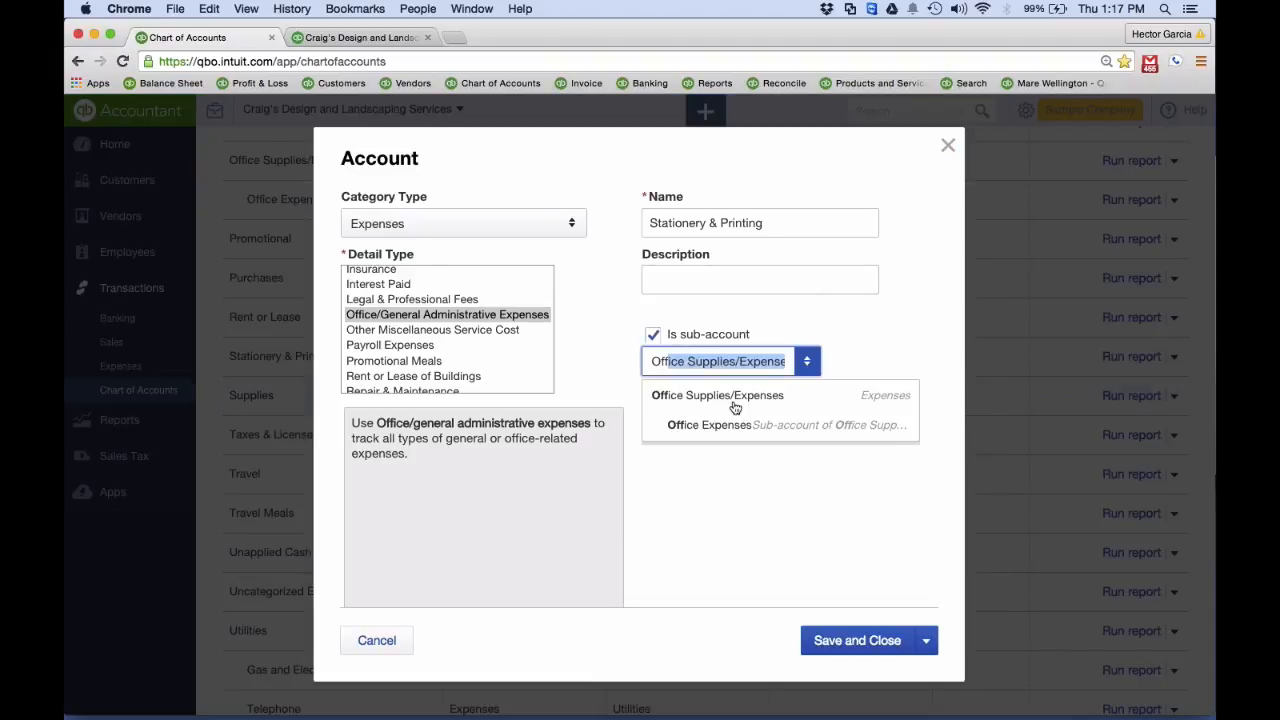
click(731, 400)
click(851, 645)
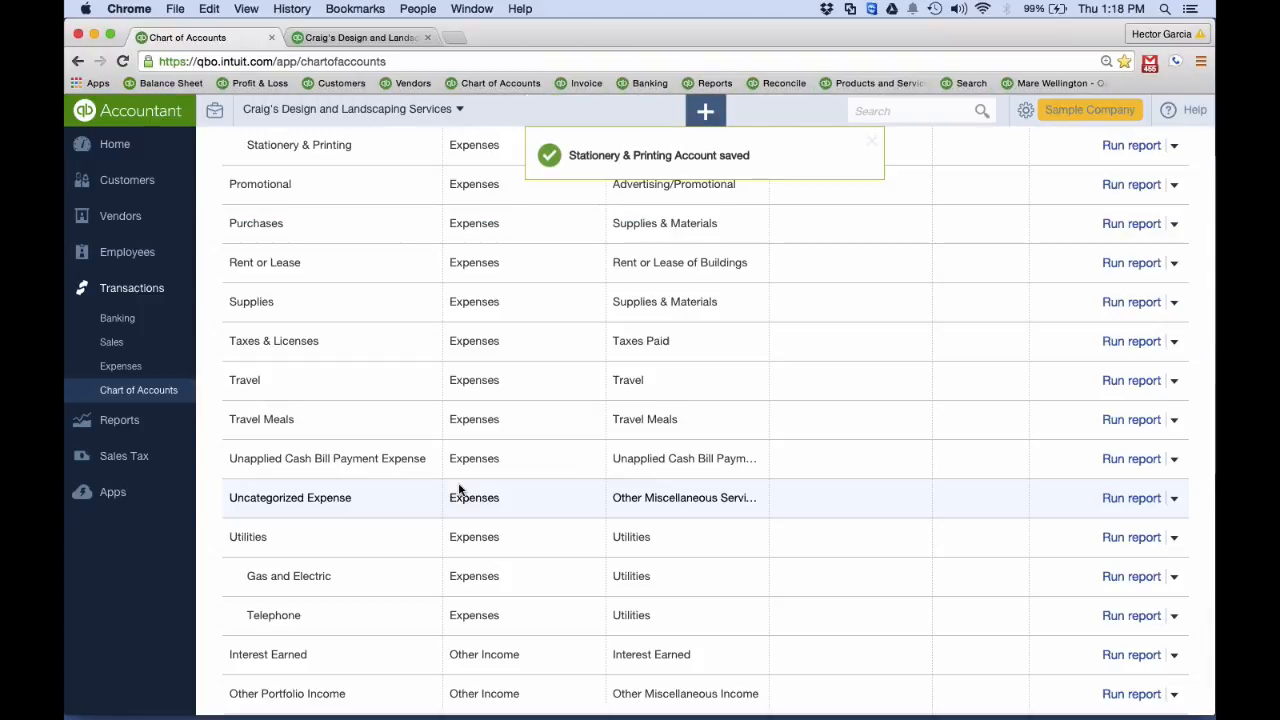
Make the Supplies account a sub-account of Office Supplies/Expenses and save it
scroll(459, 488, up, 1)
click(1174, 355)
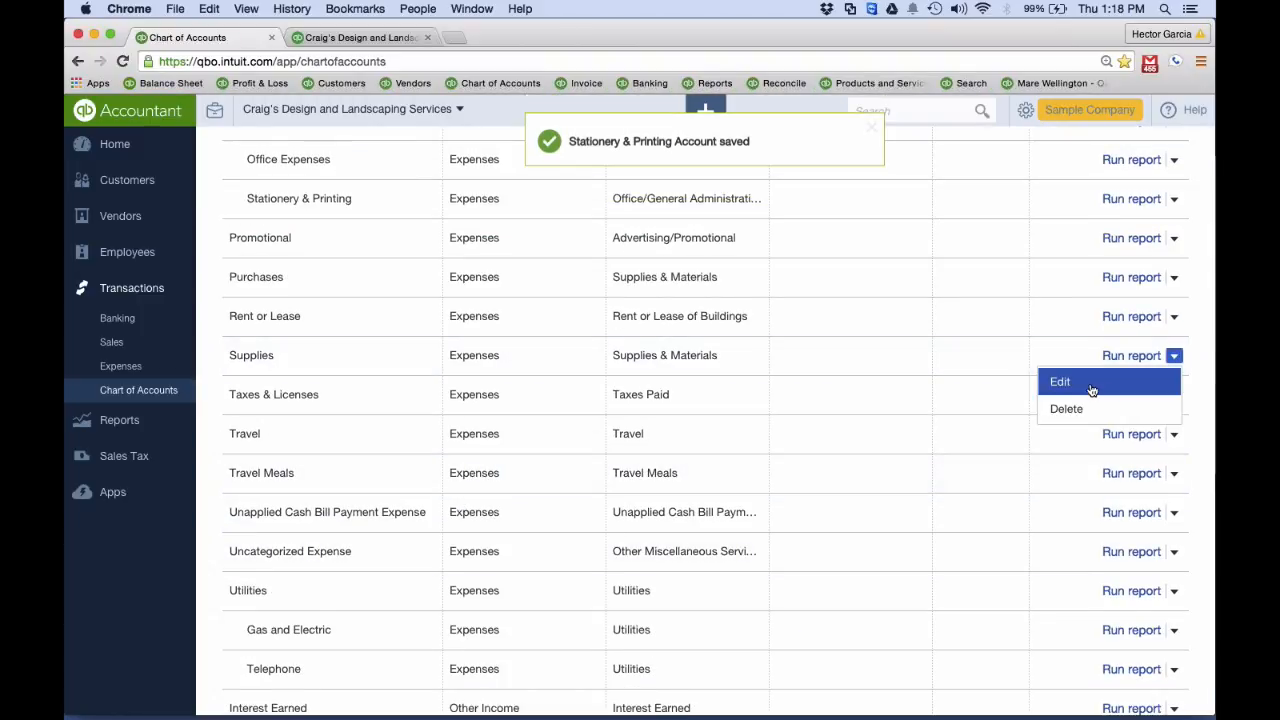
click(1091, 385)
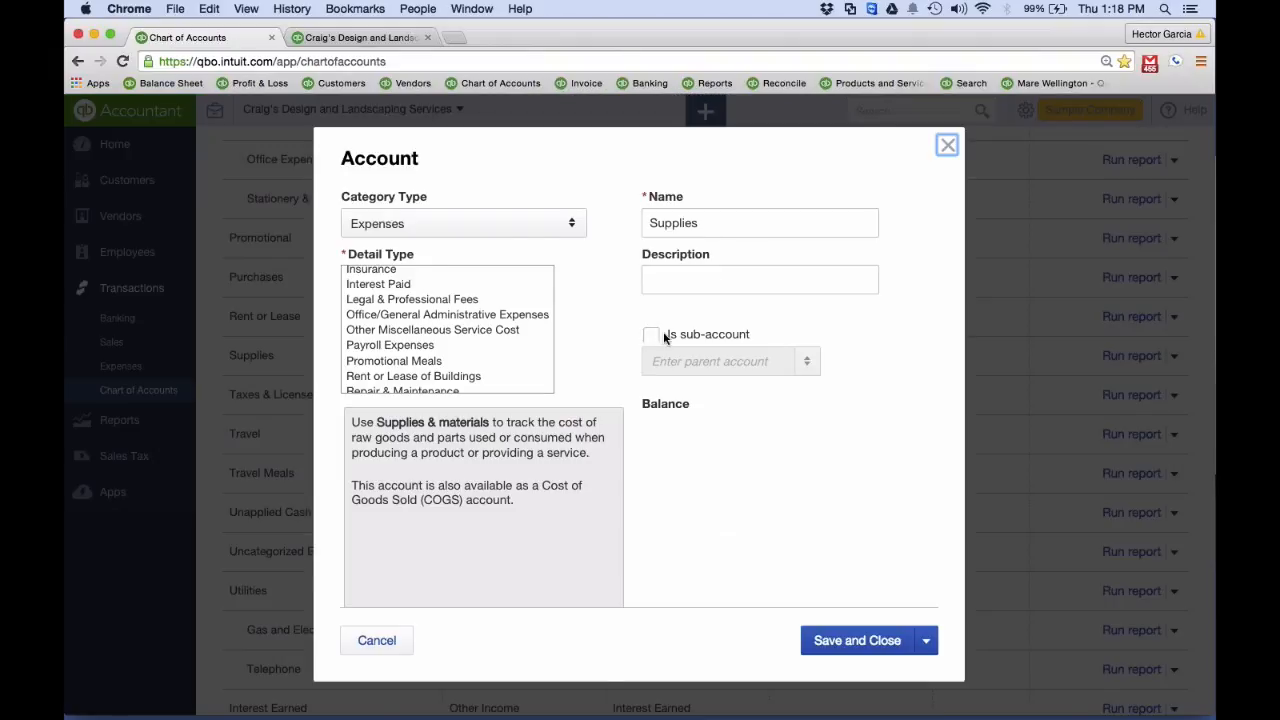
right_click(663, 331)
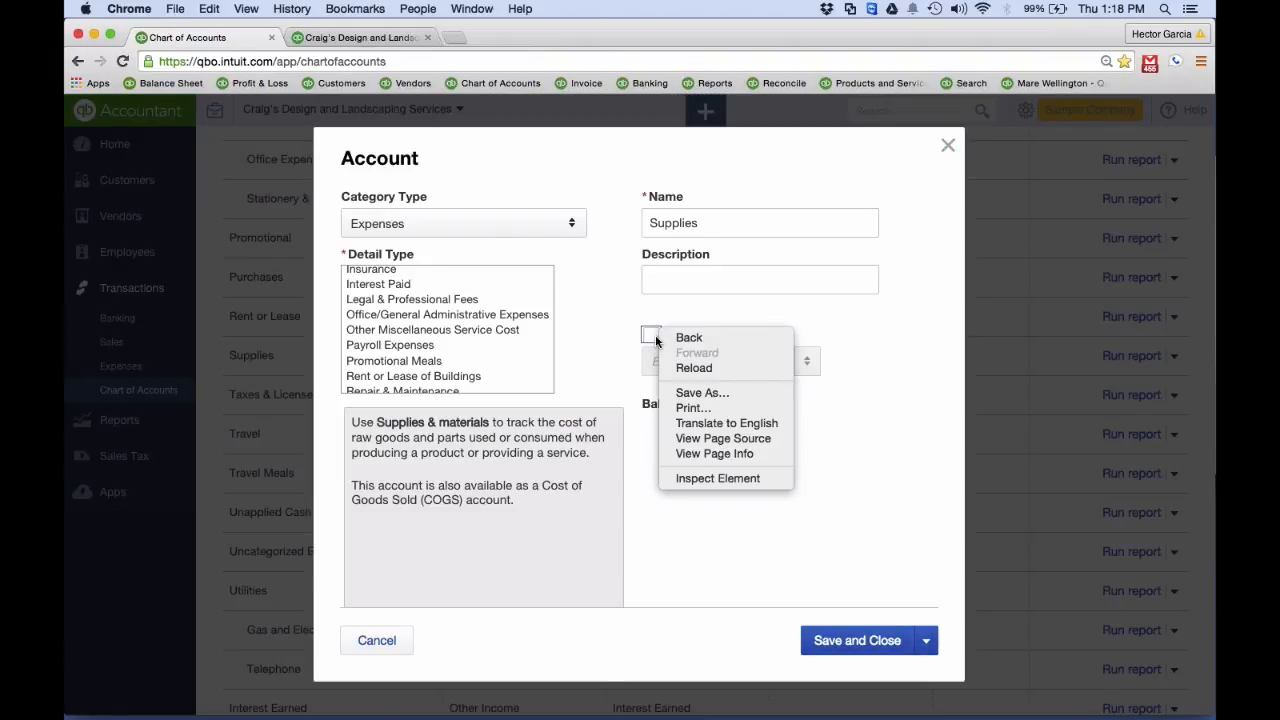
click(651, 336)
click(669, 366)
text(Office Supplies/Expense)
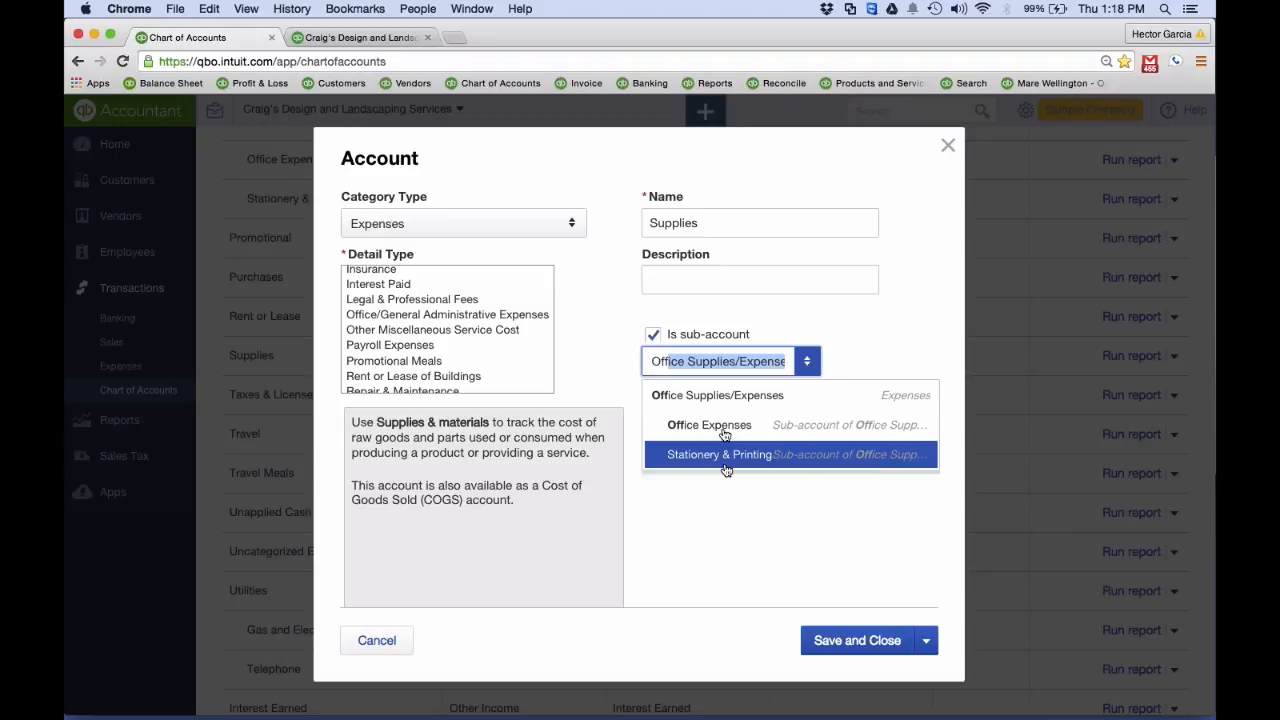
click(717, 397)
click(848, 642)
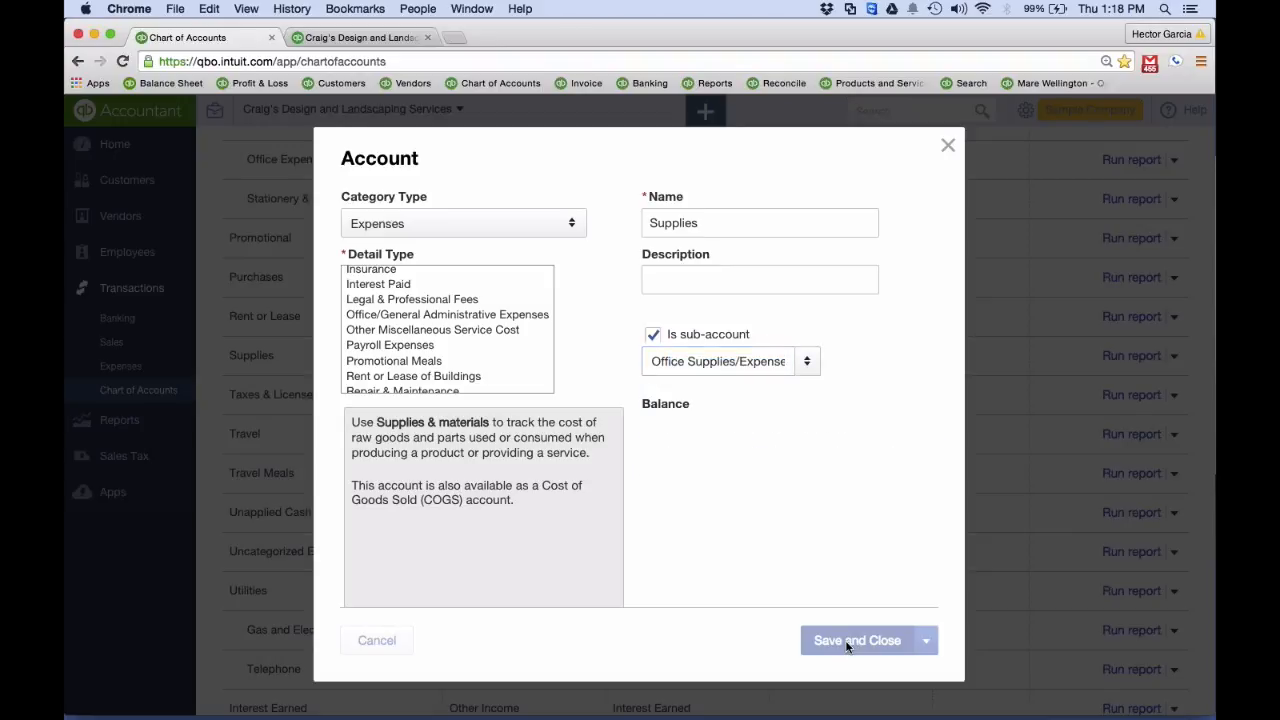
Rerun the Profit and Loss report for all dates and check how the office and supplies expense accounts are grouped
click(362, 38)
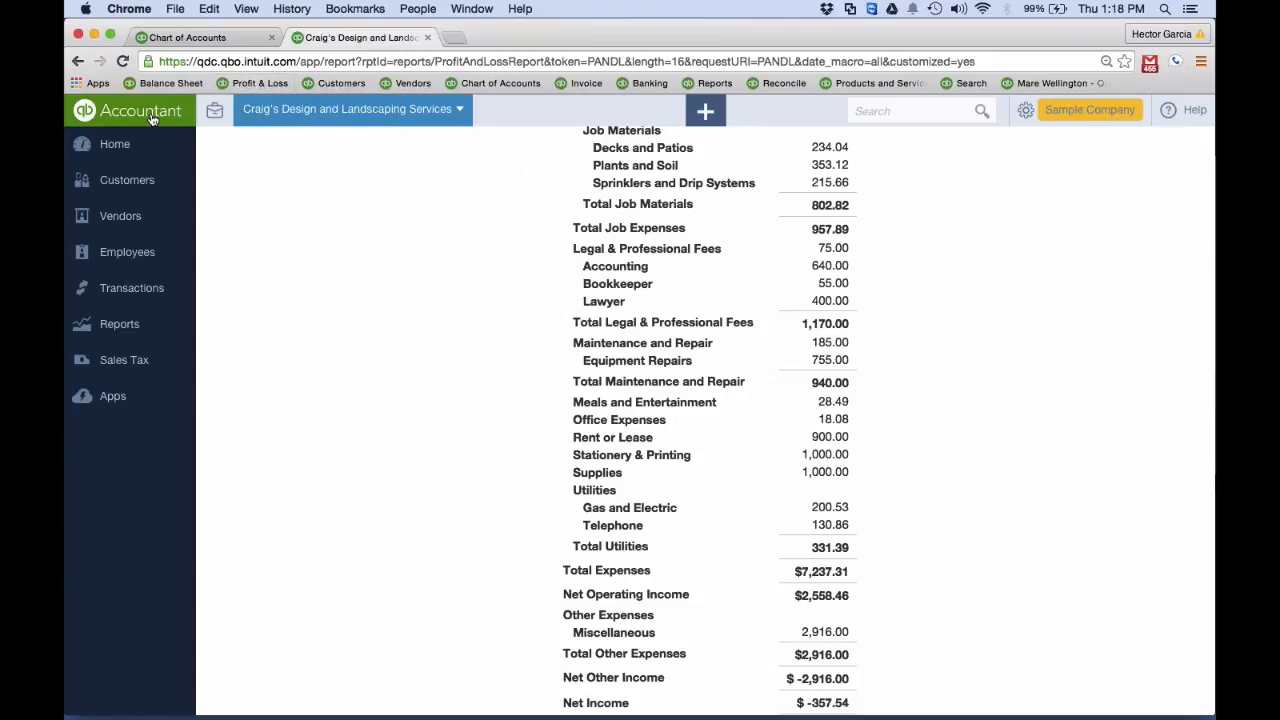
scroll(527, 233, up, 15)
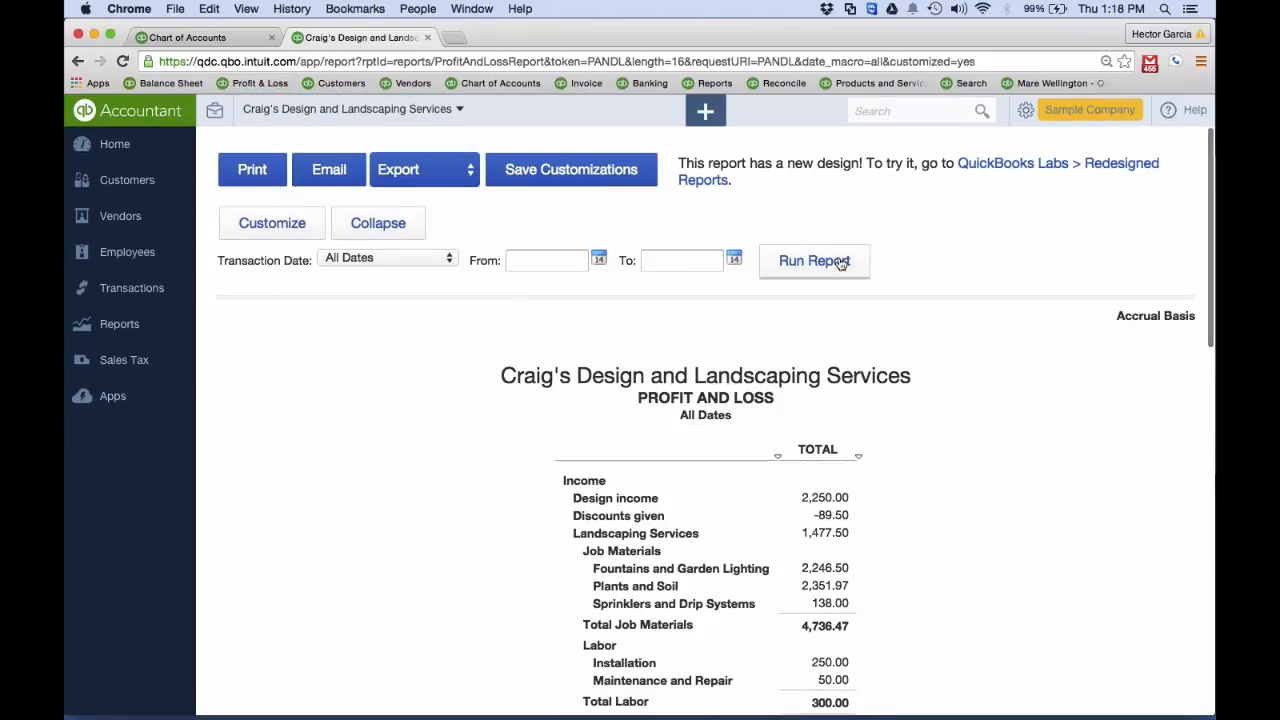
click(791, 266)
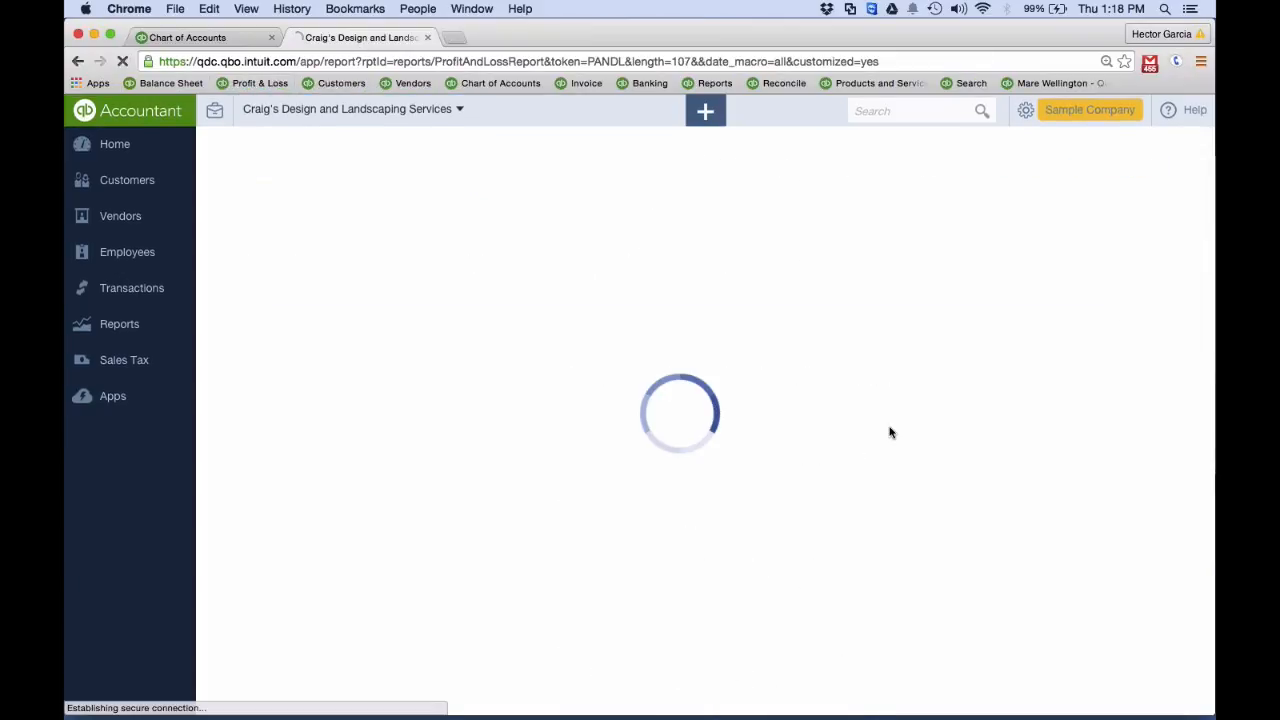
scroll(890, 432, down, 15)
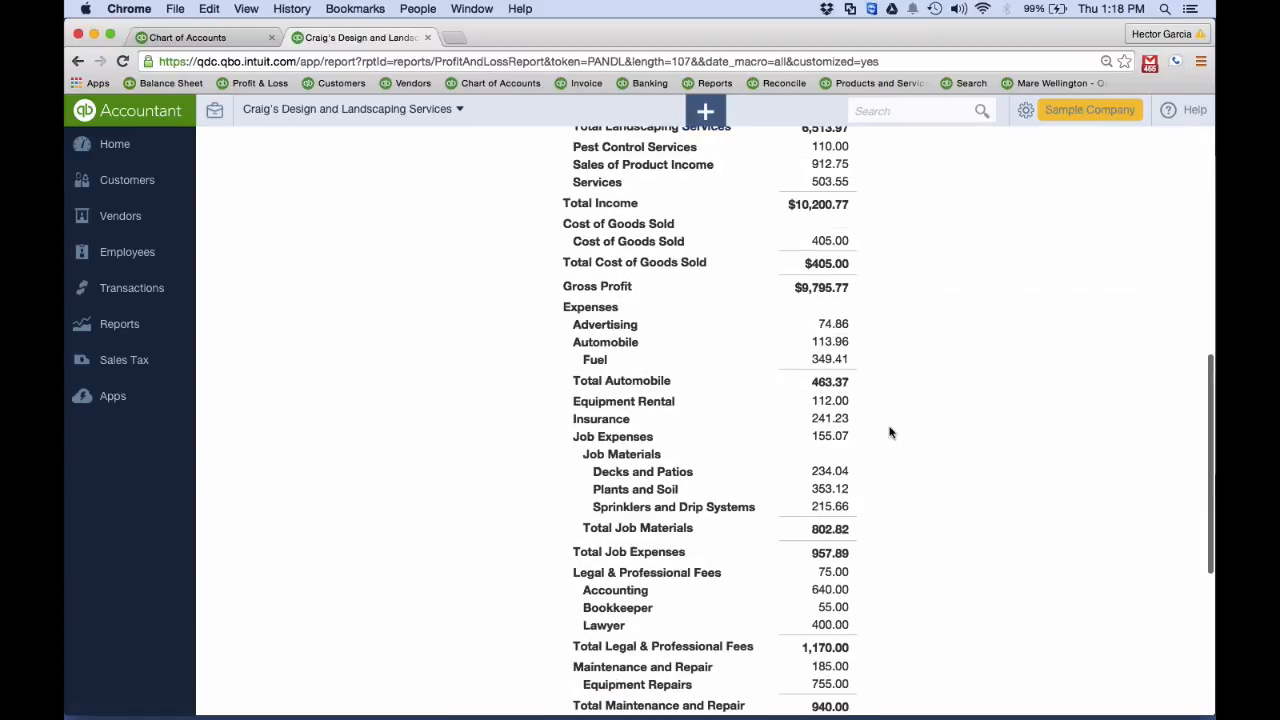
scroll(890, 432, up, 5)
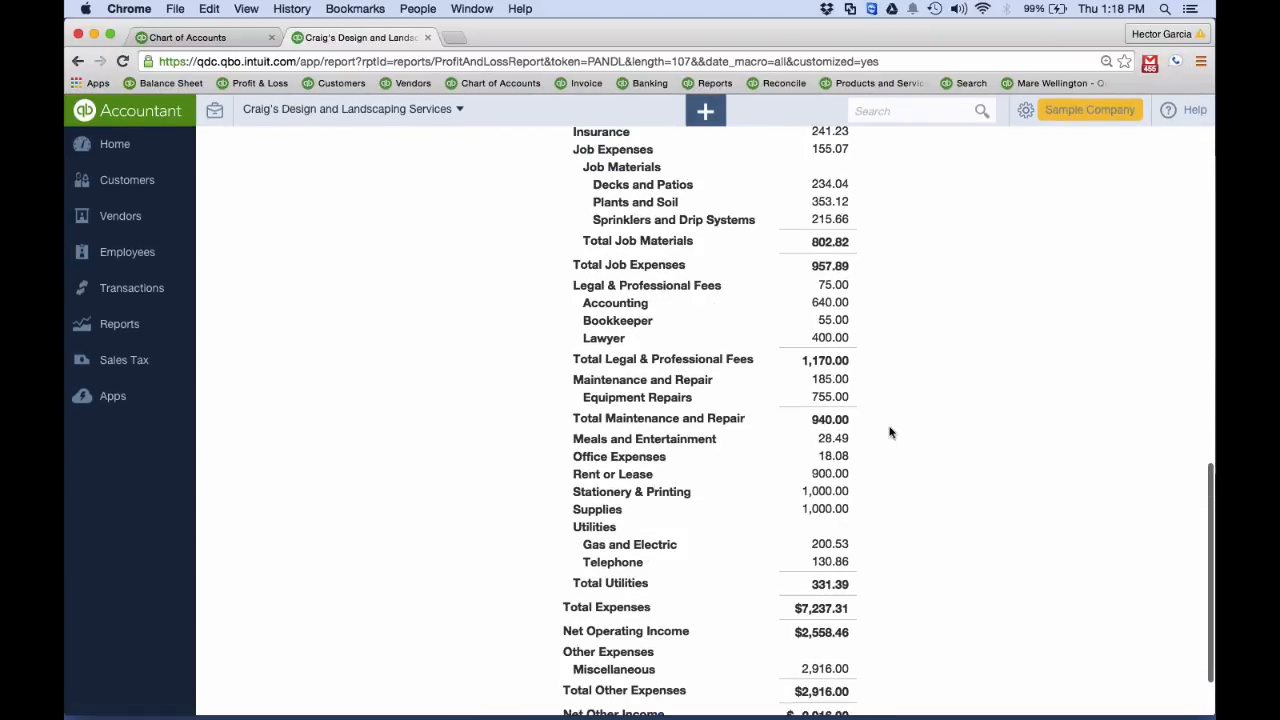
scroll(890, 432, down, 4)
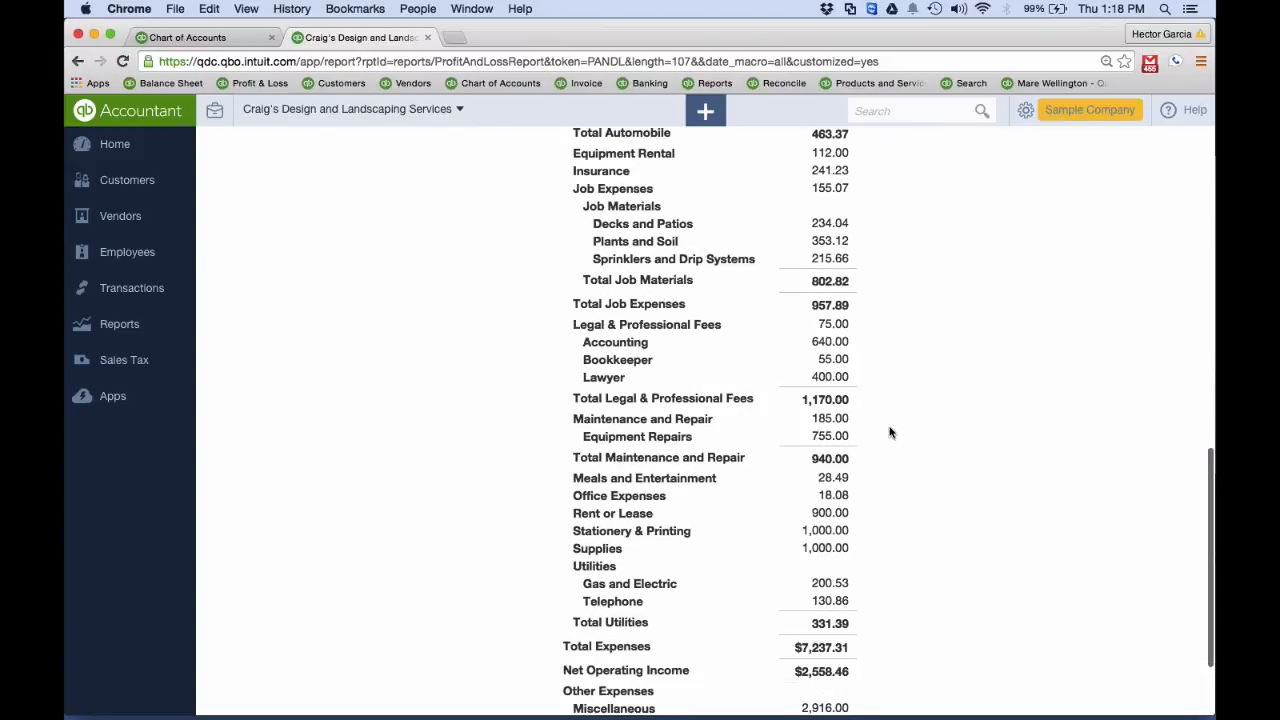
scroll(850, 490, down, 1)
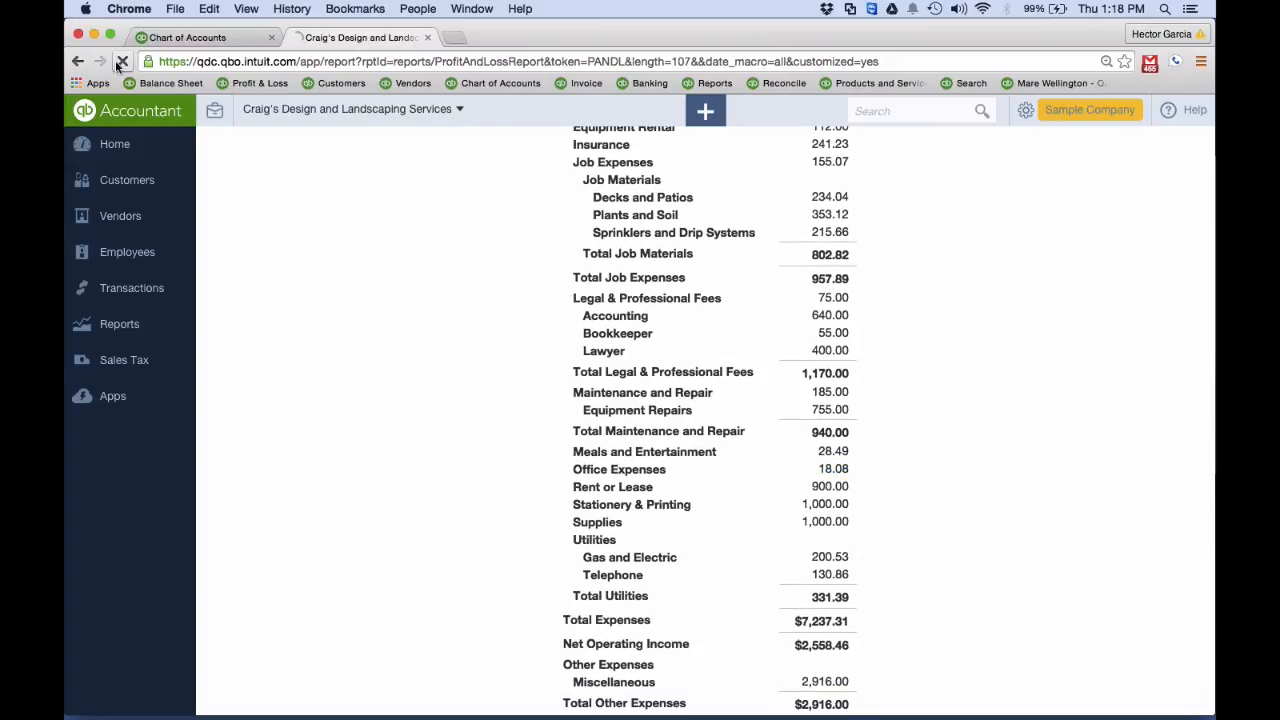
Reload the Profit and Loss report and compare its office expense lines with the sub-account structure in the chart of accounts
click(120, 62)
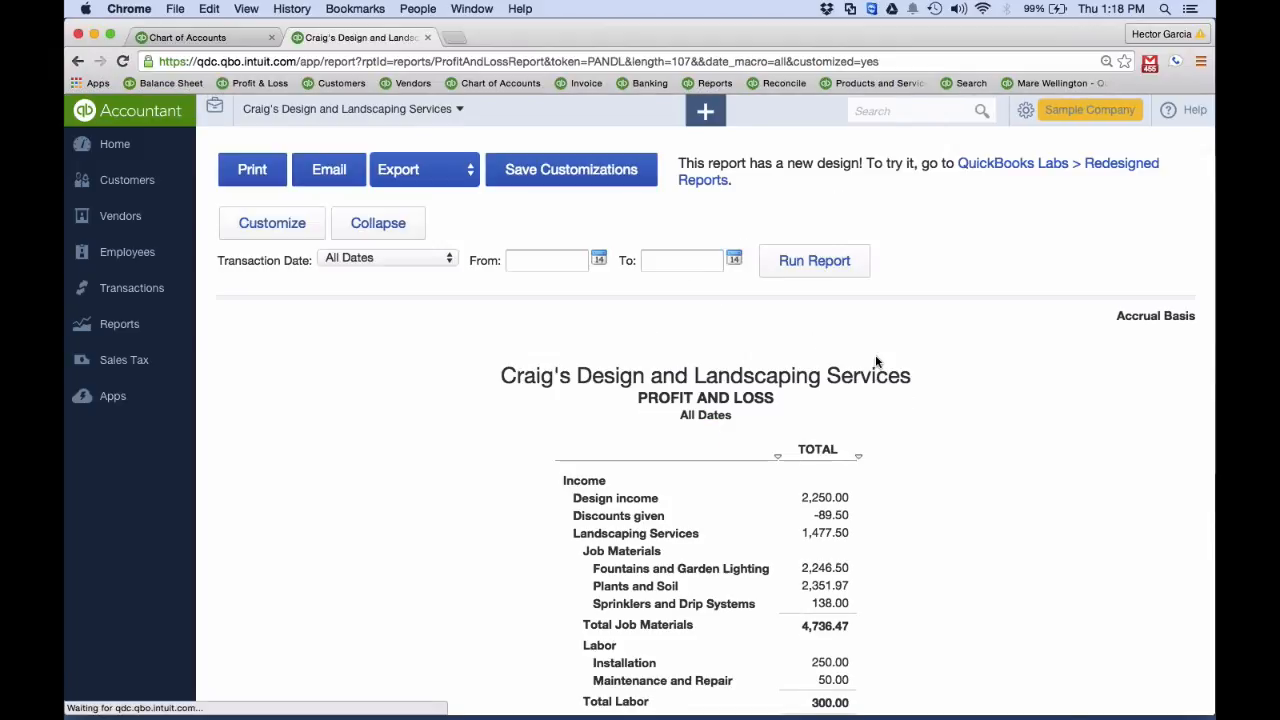
scroll(874, 366, down, 5)
scroll(876, 362, down, 10)
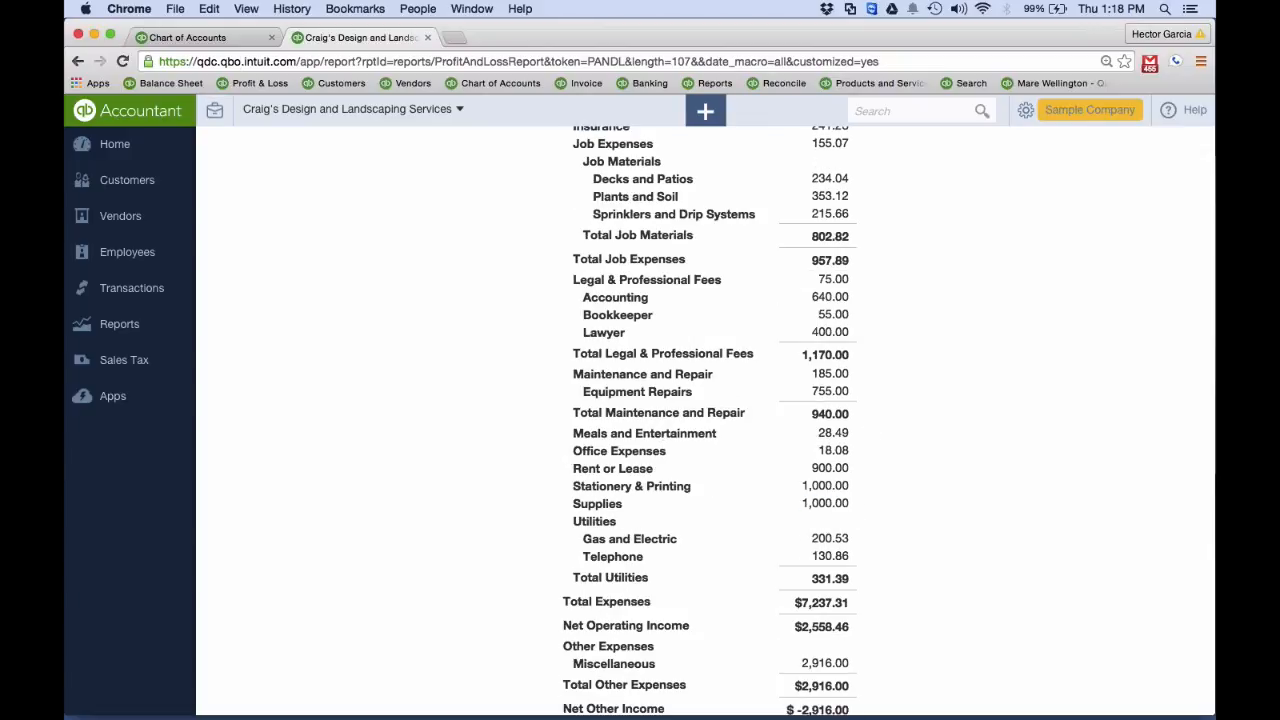
click(211, 37)
scroll(334, 366, up, 3)
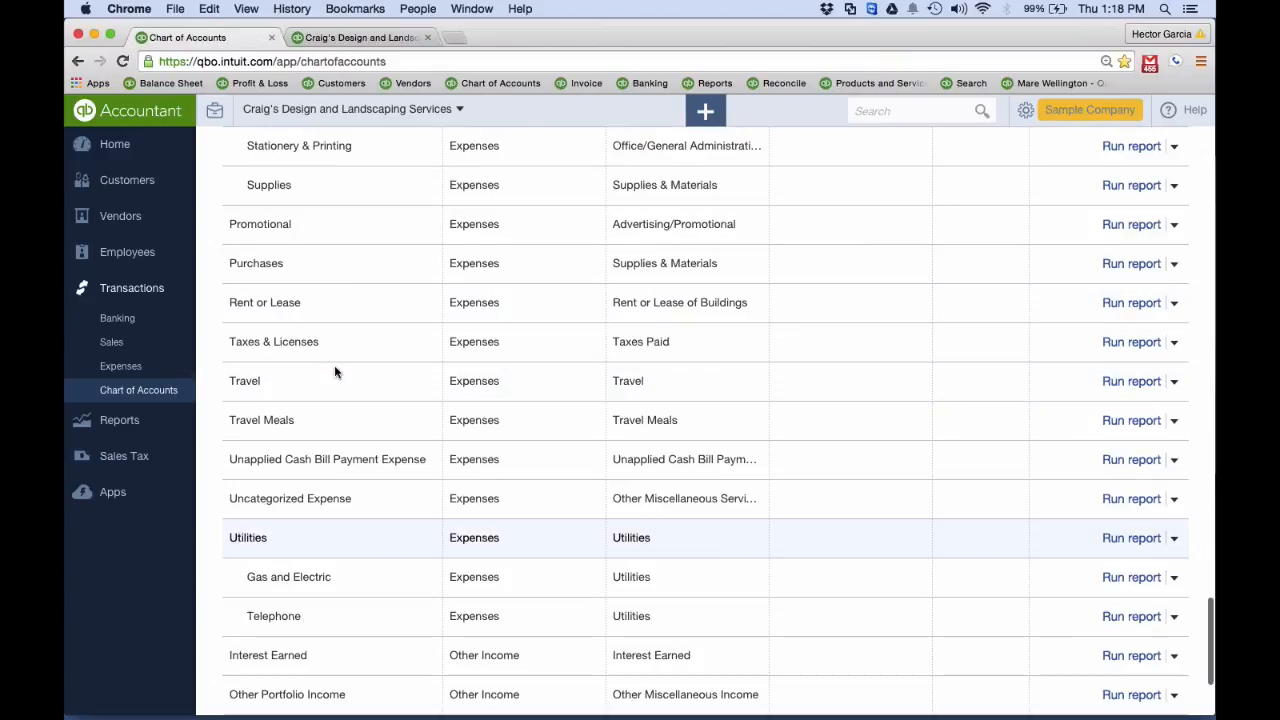
scroll(335, 372, up, 3)
click(315, 40)
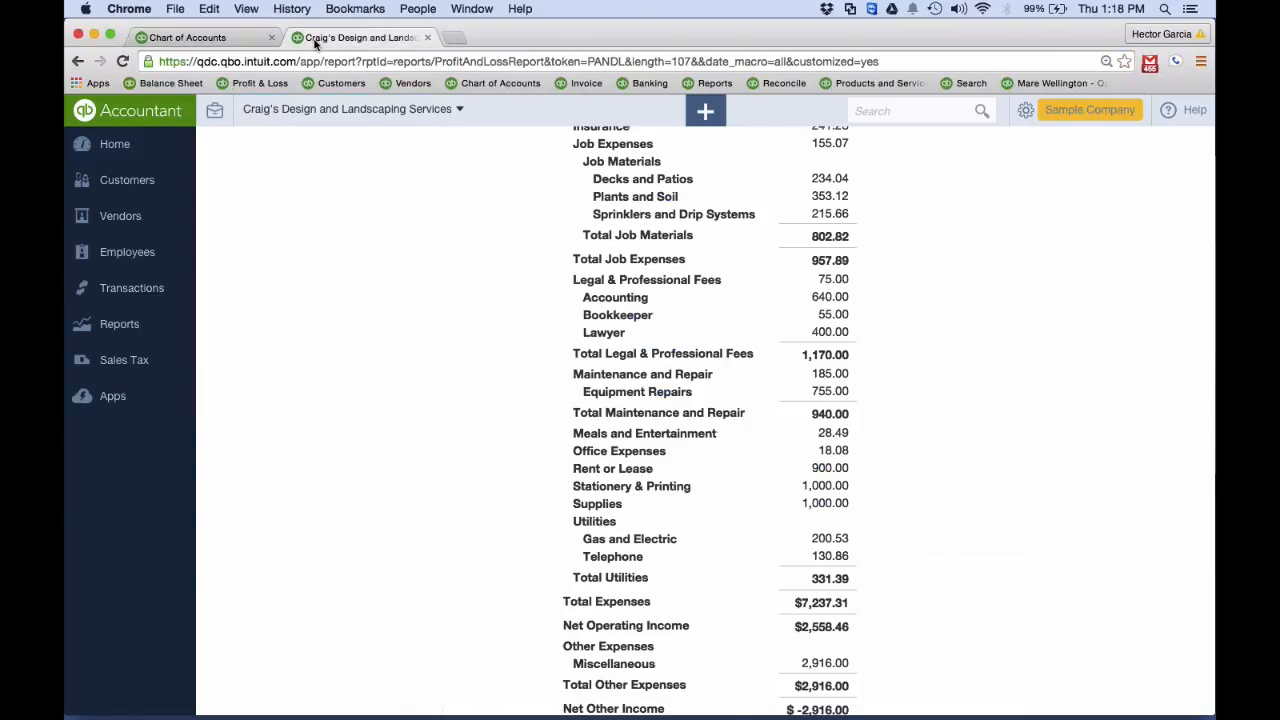
scroll(690, 300, up, 3)
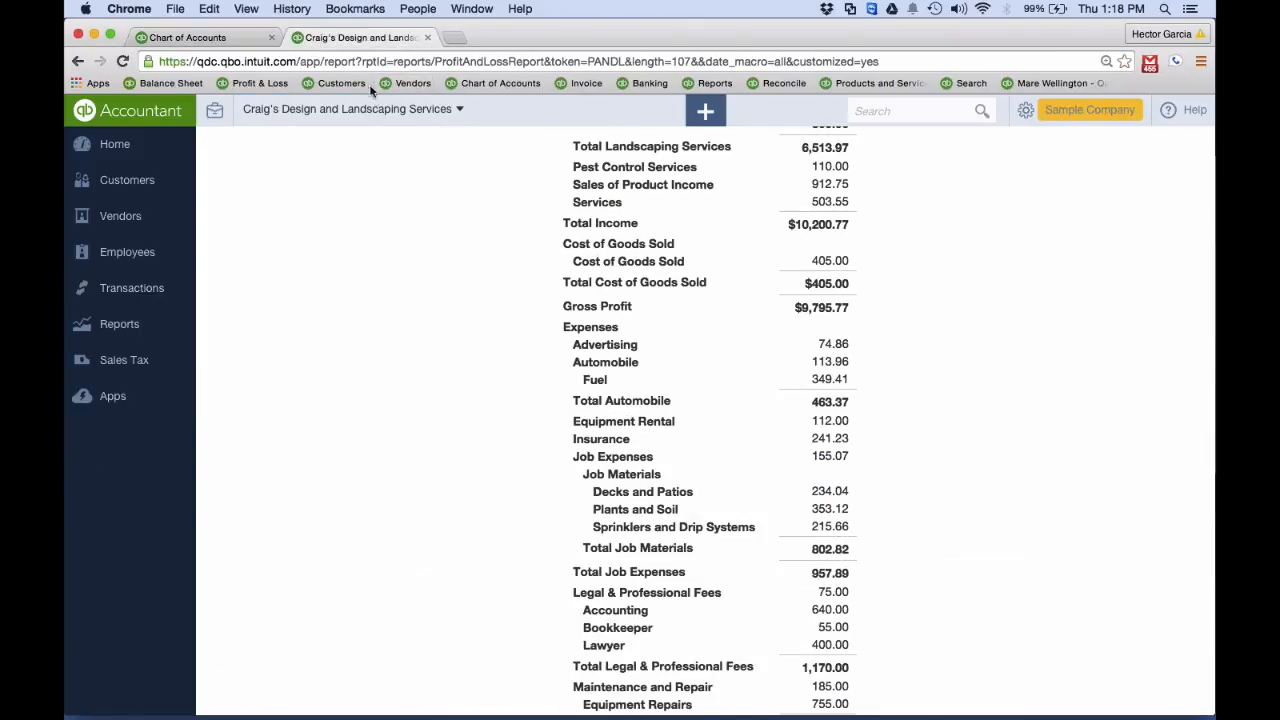
Reopen the Profit and Loss report, run it for All Dates, and review the expense accounts
click(341, 83)
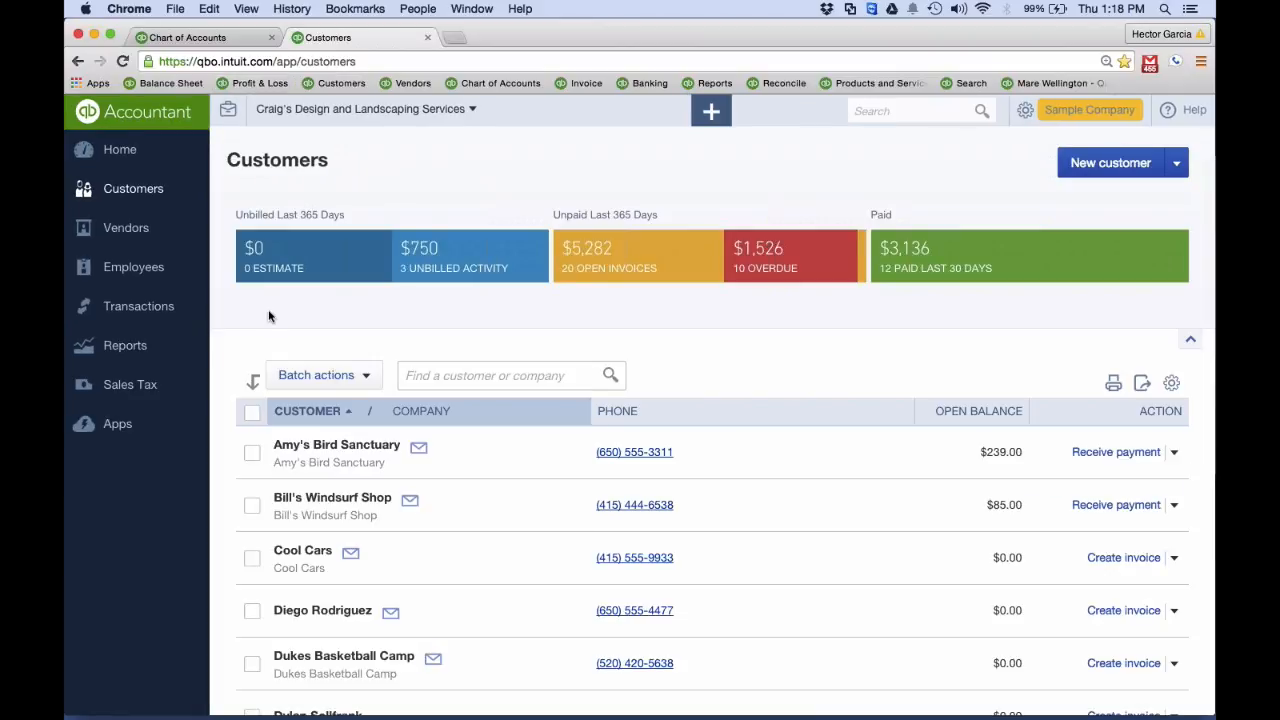
click(254, 84)
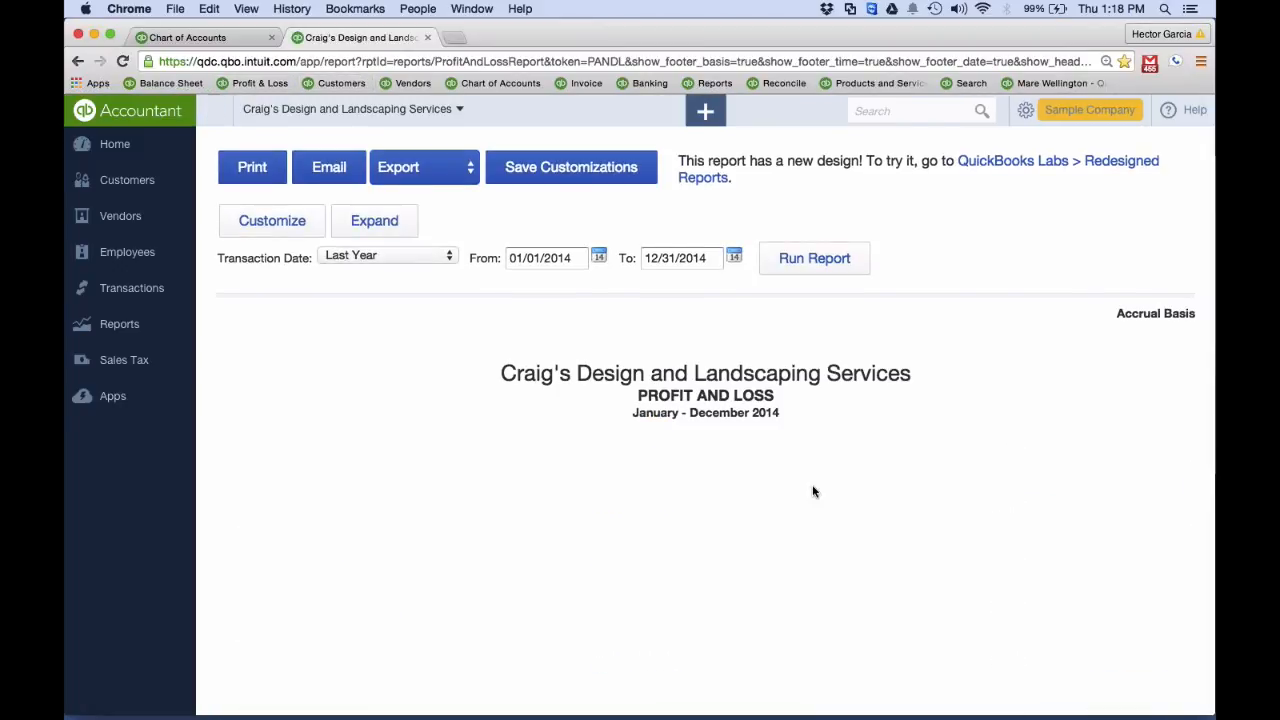
click(387, 258)
click(350, 16)
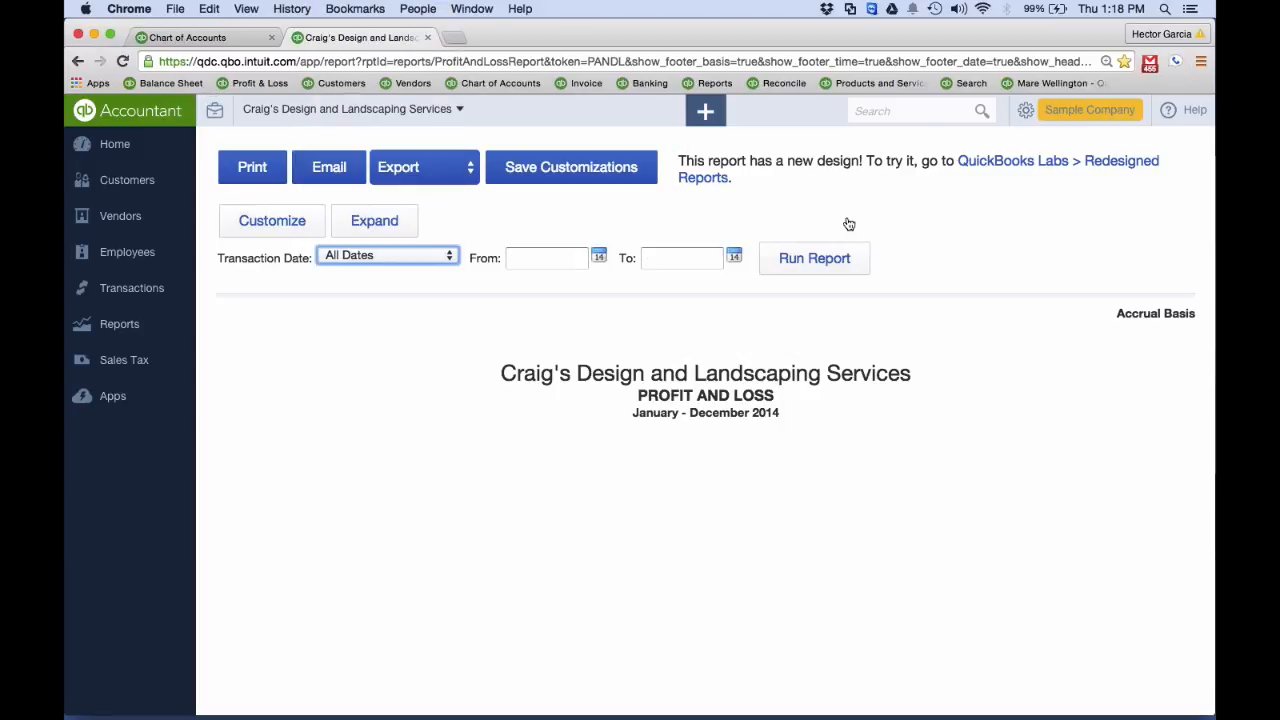
click(816, 259)
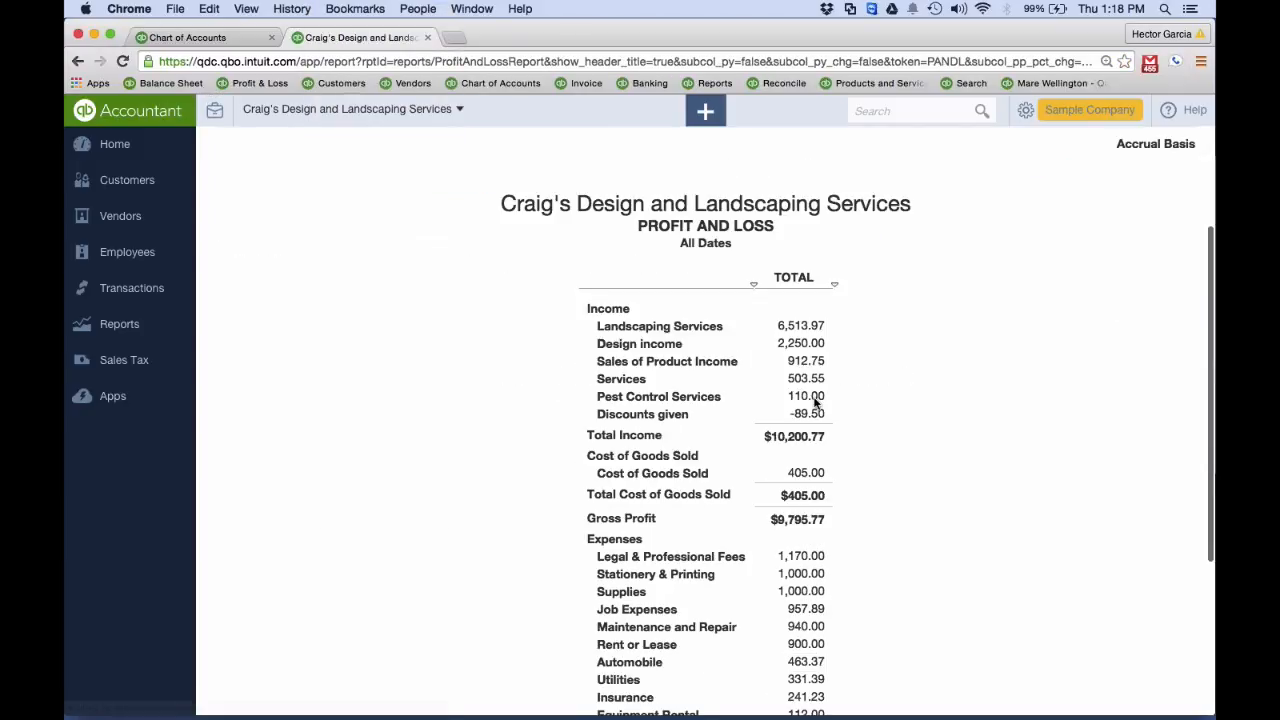
scroll(815, 403, down, 5)
scroll(817, 403, up, 1)
click(817, 401)
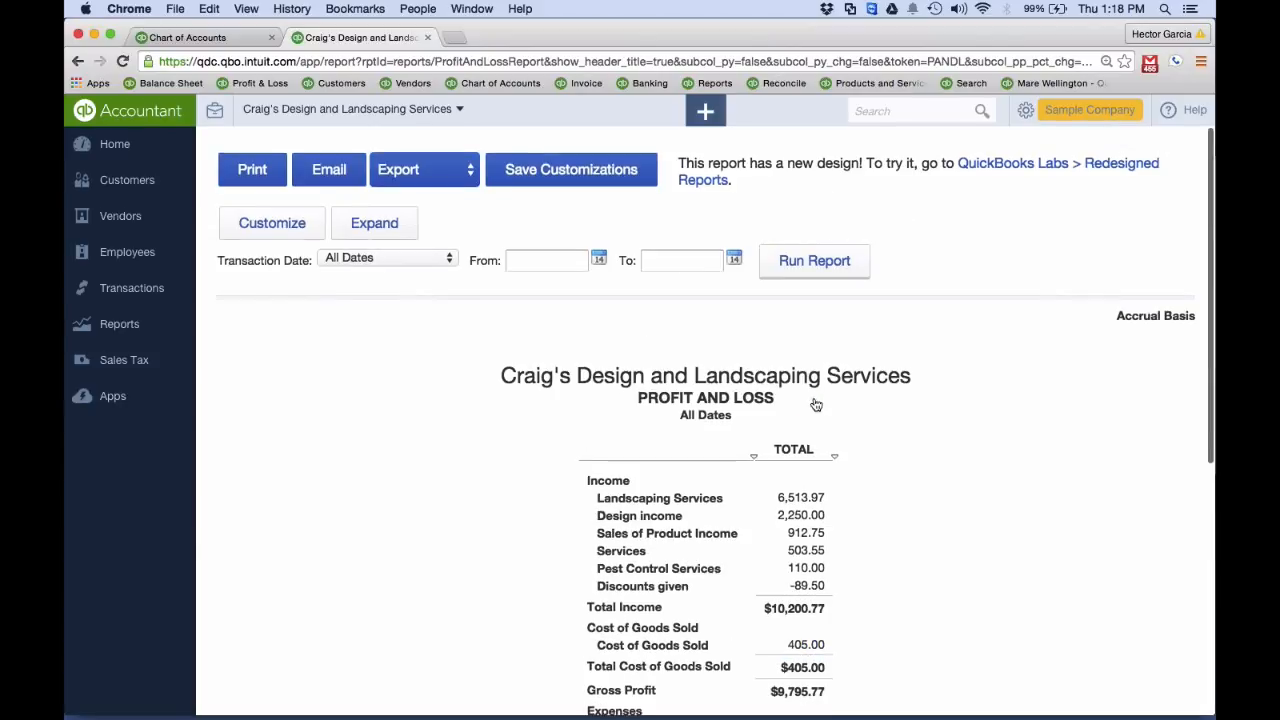
scroll(913, 455, down, 9)
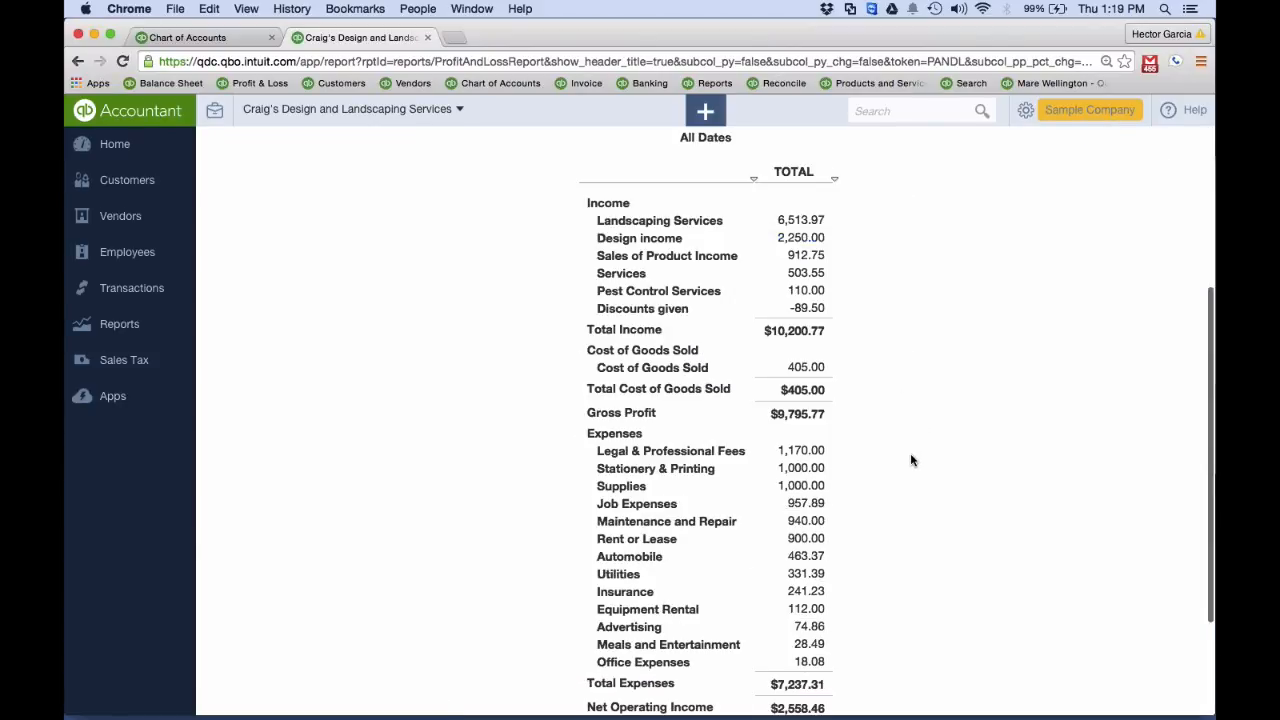
scroll(911, 460, up, 9)
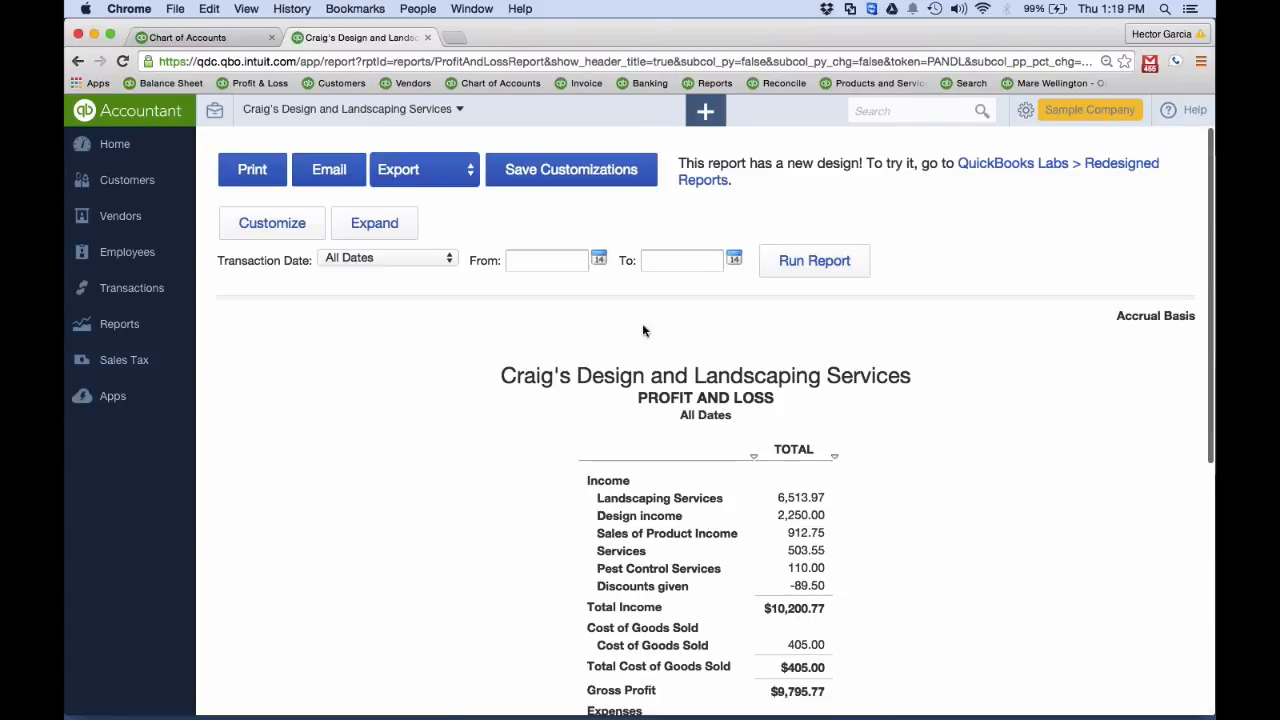
Expand the Profit and Loss report to show sub-accounts and check where the office and supplies accounts are listed
click(372, 222)
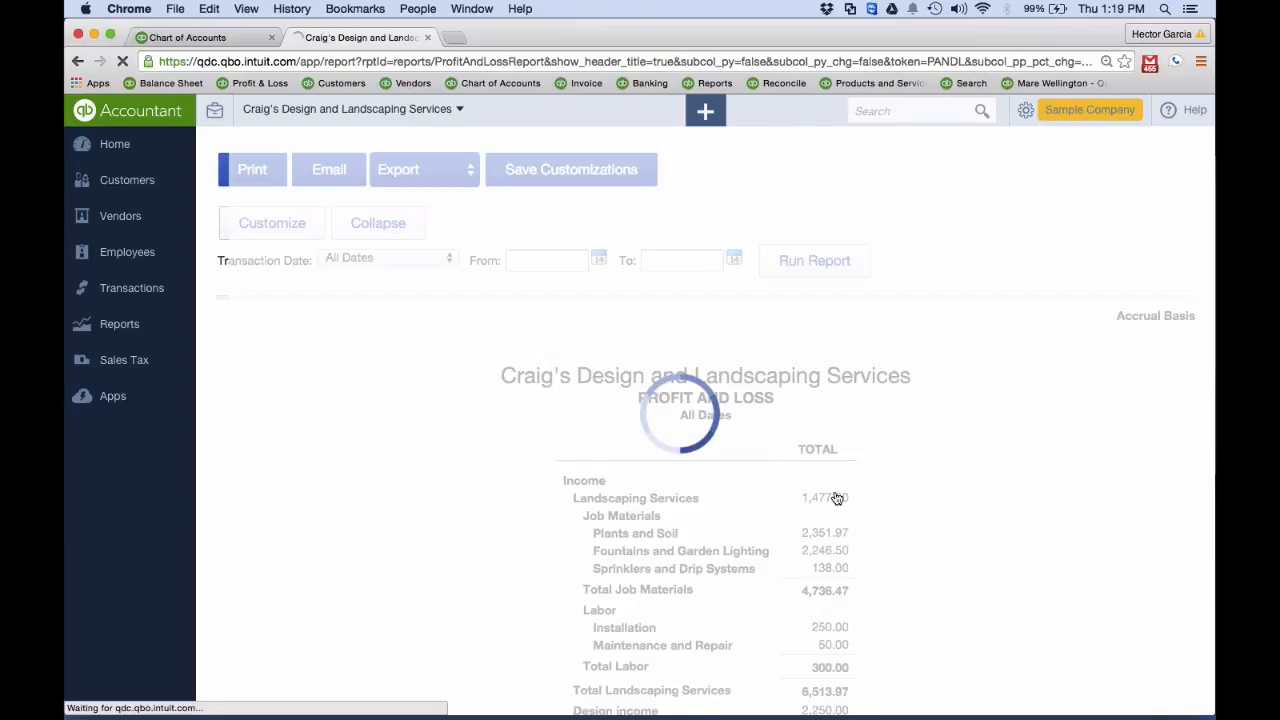
scroll(836, 497, down, 6)
scroll(836, 497, down, 11)
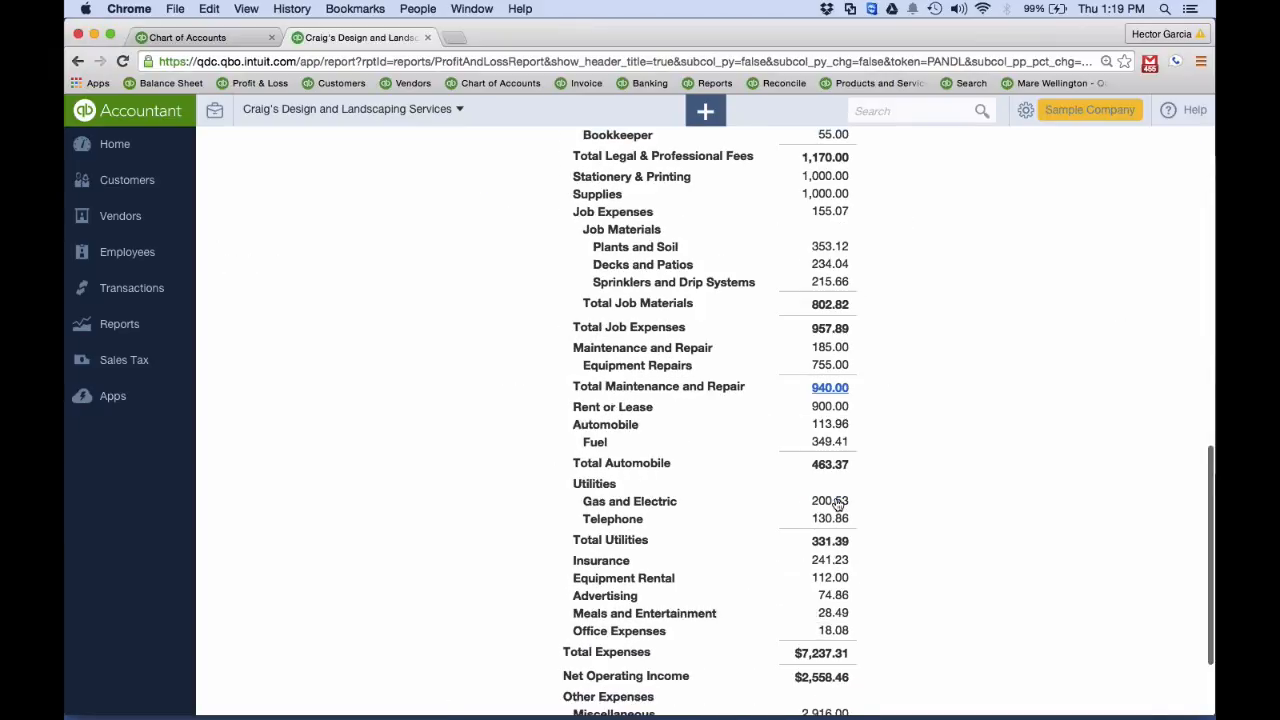
scroll(834, 503, down, 1)
scroll(897, 491, up, 1)
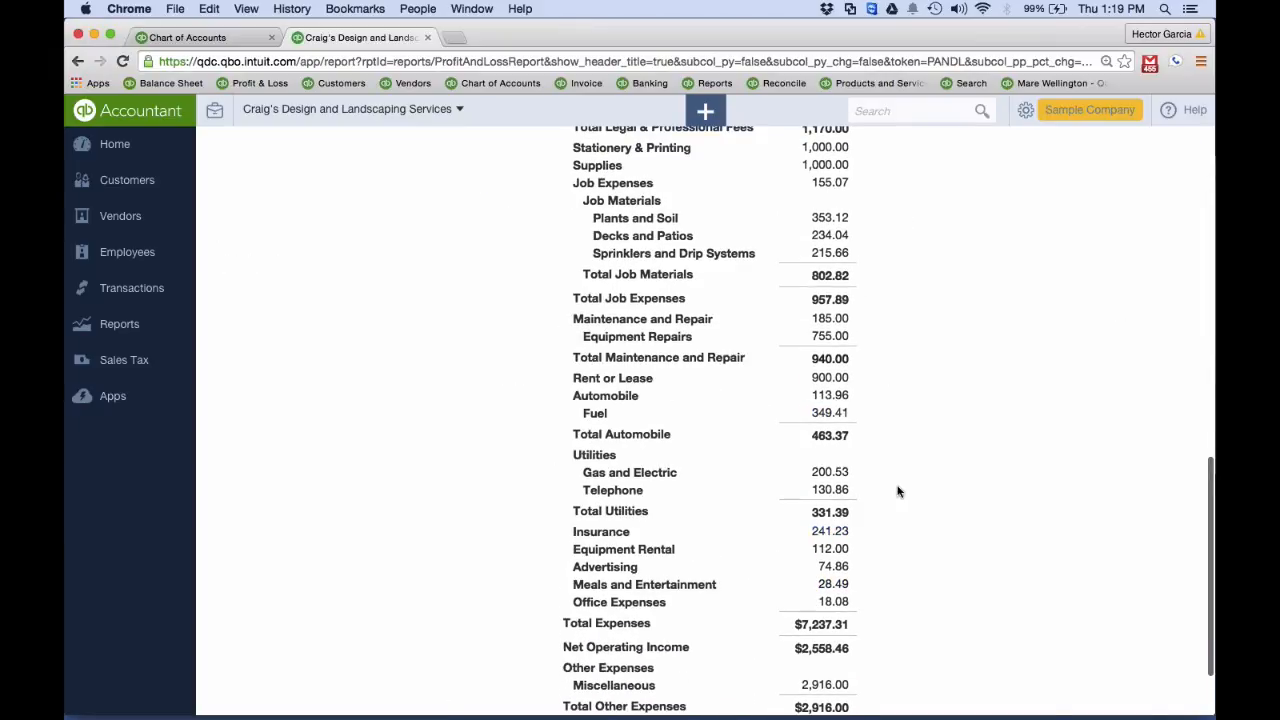
scroll(911, 480, up, 2)
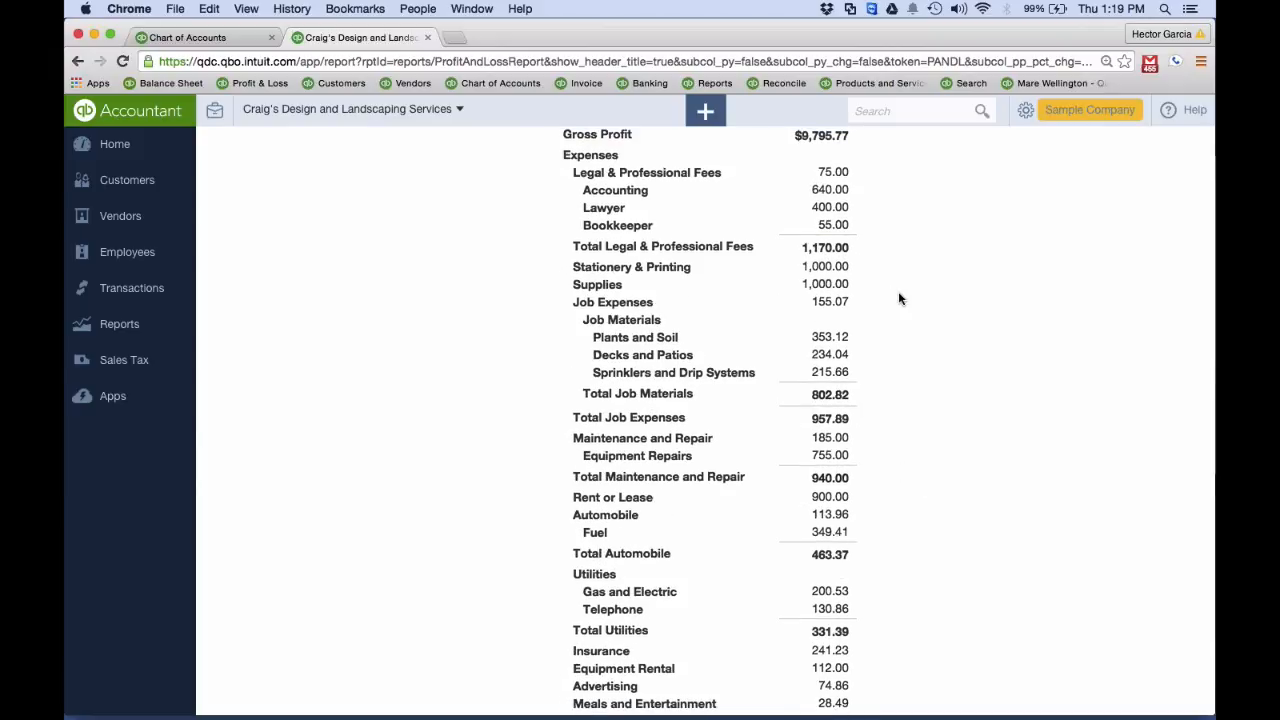
scroll(898, 298, up, 15)
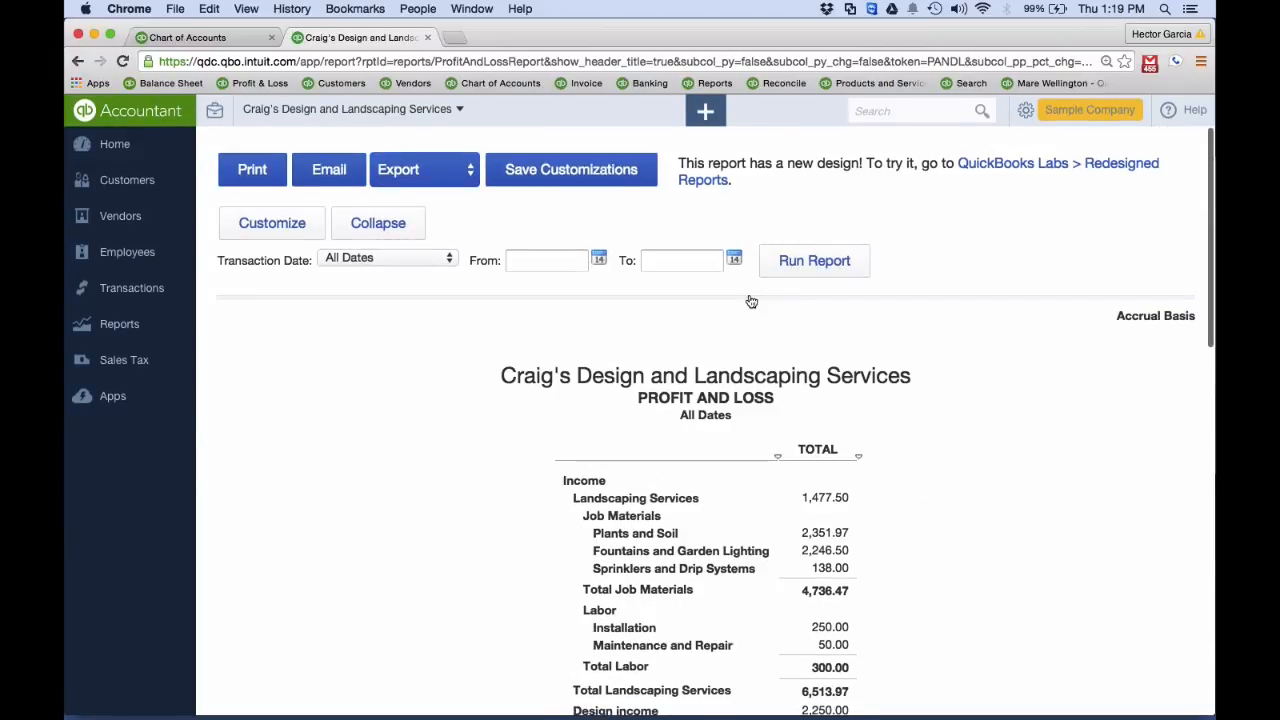
Collapse the Profit and Loss report to parent accounts and examine the Stationery & Printing, Supplies and Office Expenses lines
click(395, 220)
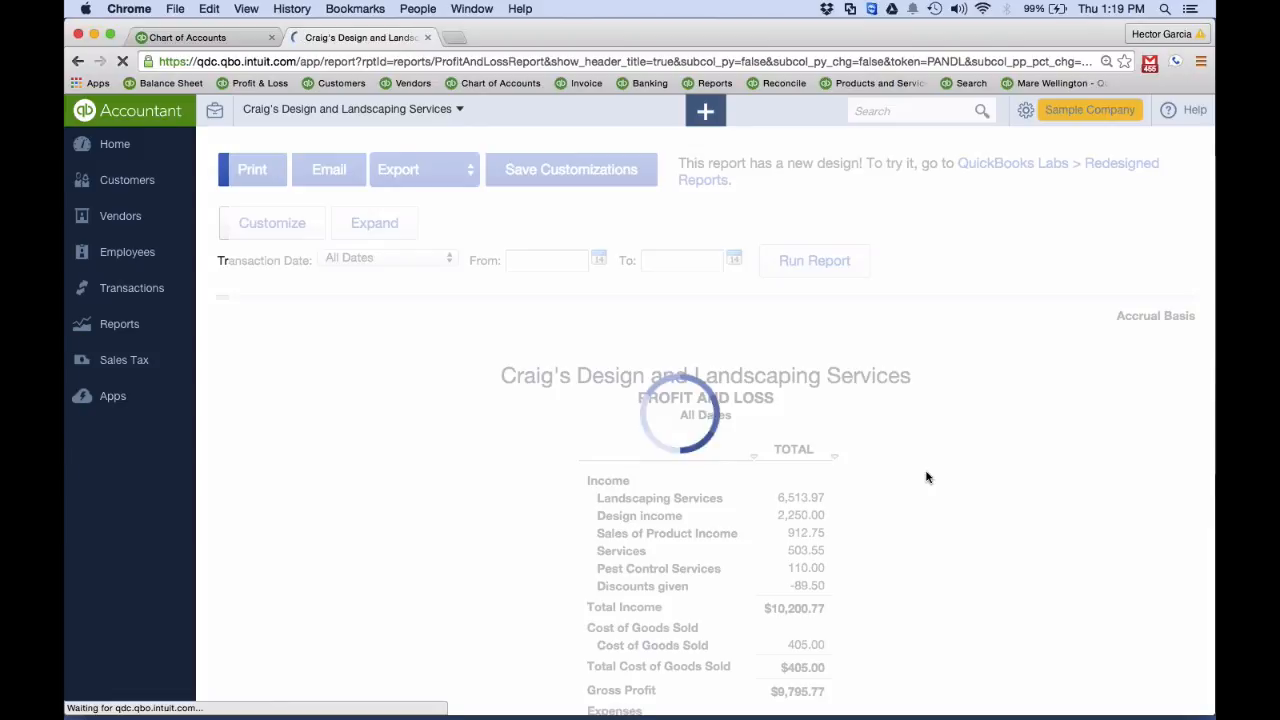
scroll(926, 477, down, 6)
scroll(910, 500, down, 2)
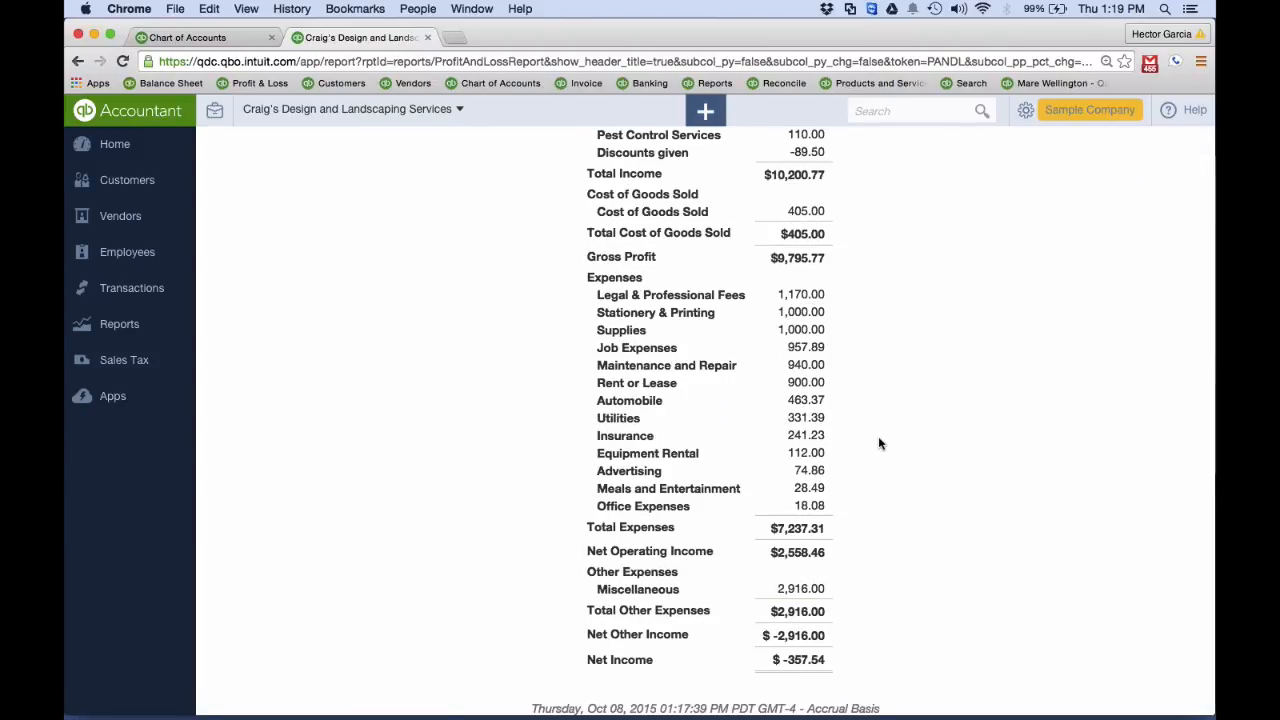
scroll(880, 443, up, 7)
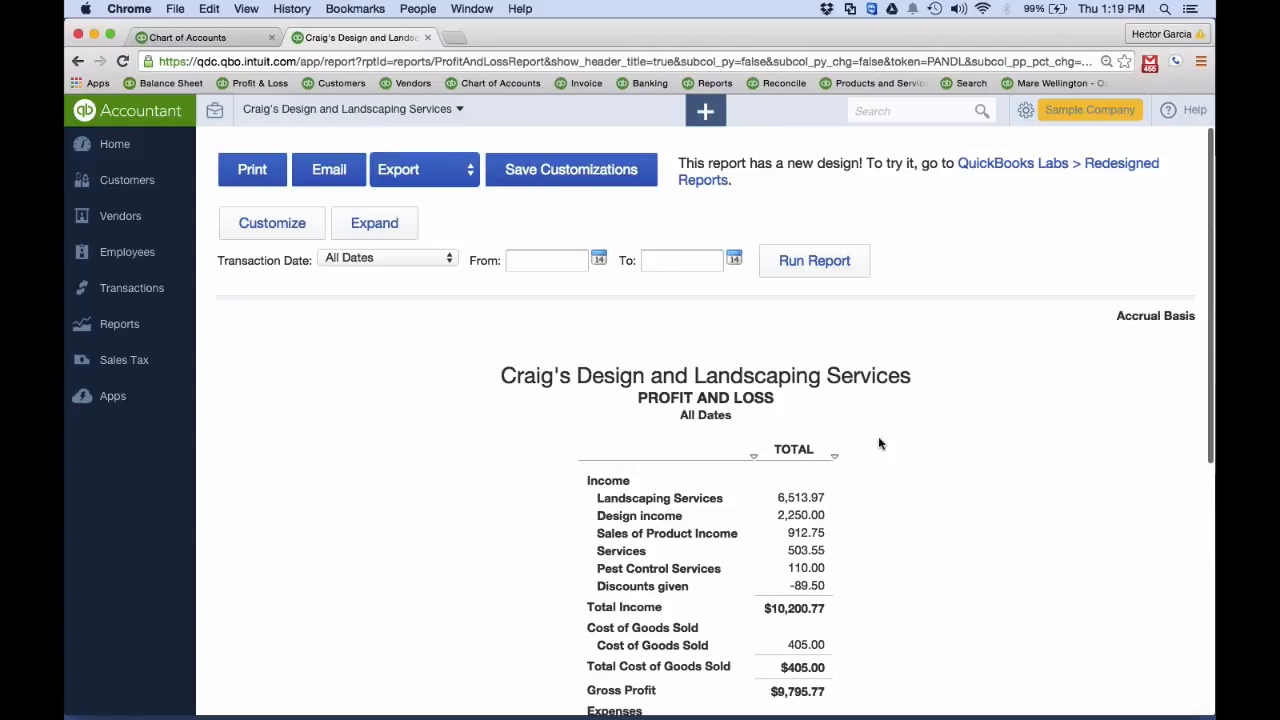
scroll(879, 443, down, 7)
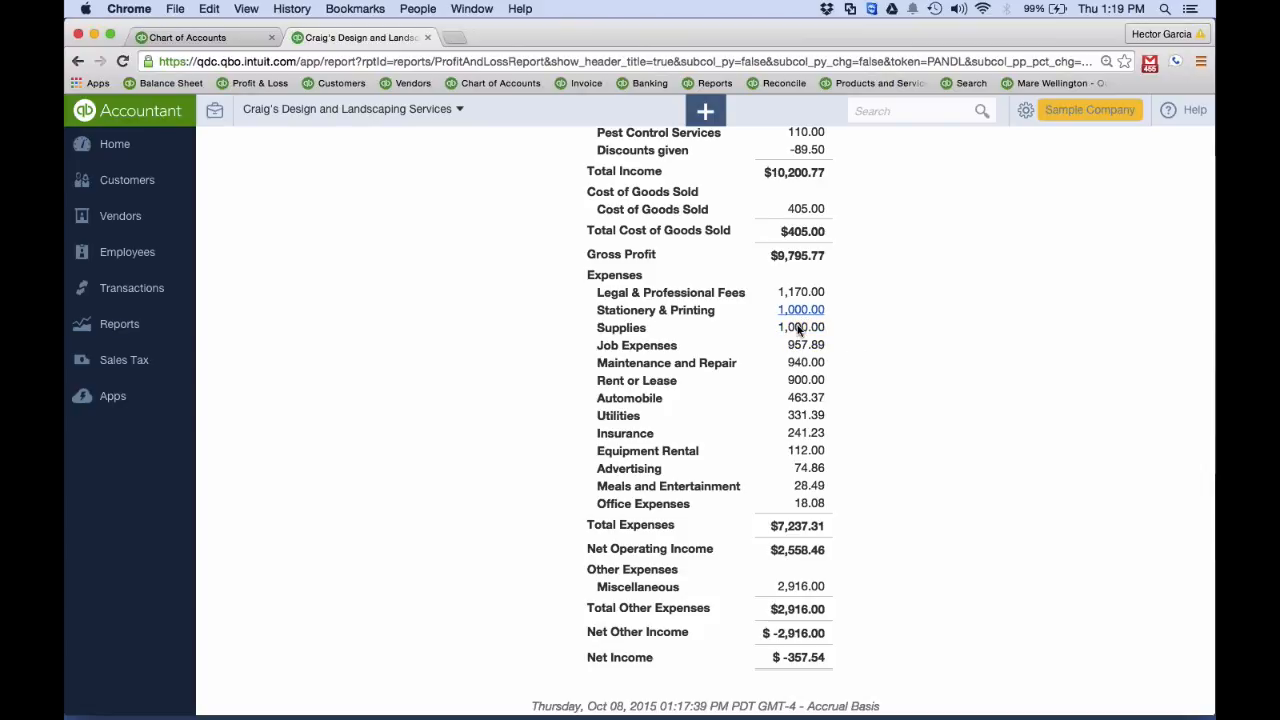
Check the sub-accounts under Office Supplies/Expenses in the chart of accounts and close the Profit and Loss browser tab
click(205, 38)
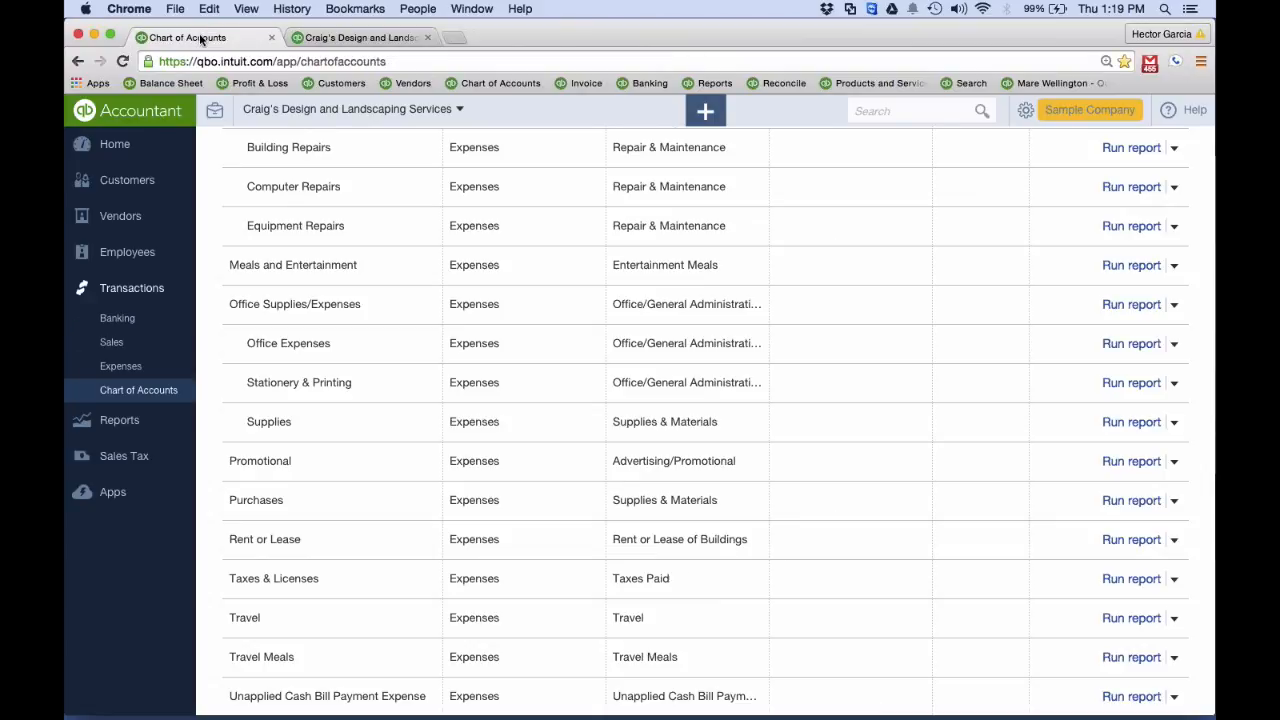
scroll(422, 308, up, 2)
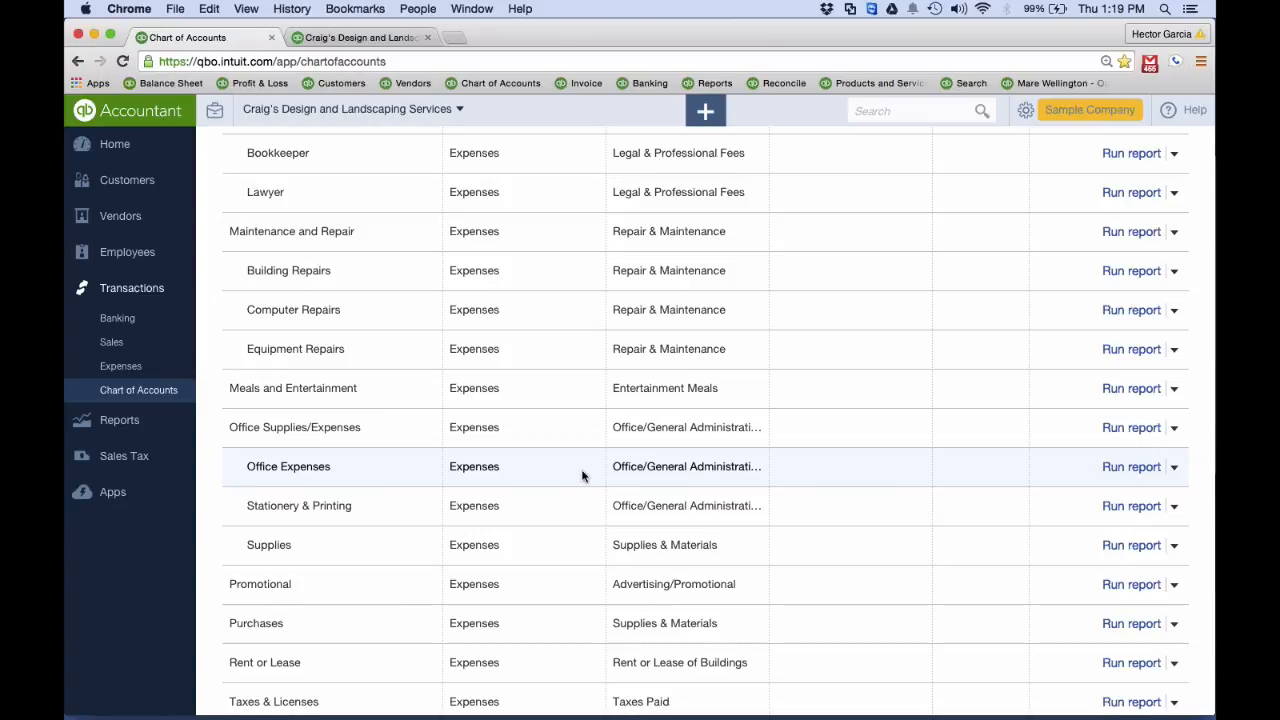
click(427, 37)
Run the Profit and Loss report from the Reports page for All Dates and check the Office Supplies/Expenses group and its subtotal
click(121, 150)
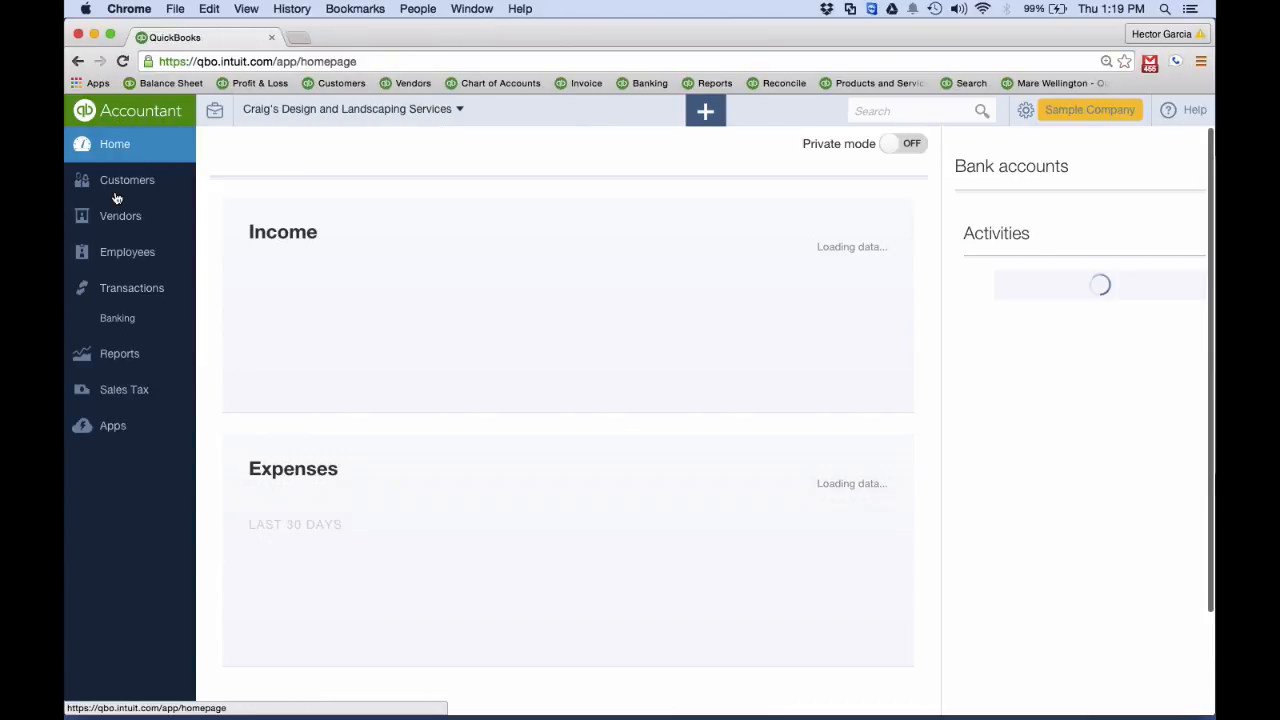
click(120, 328)
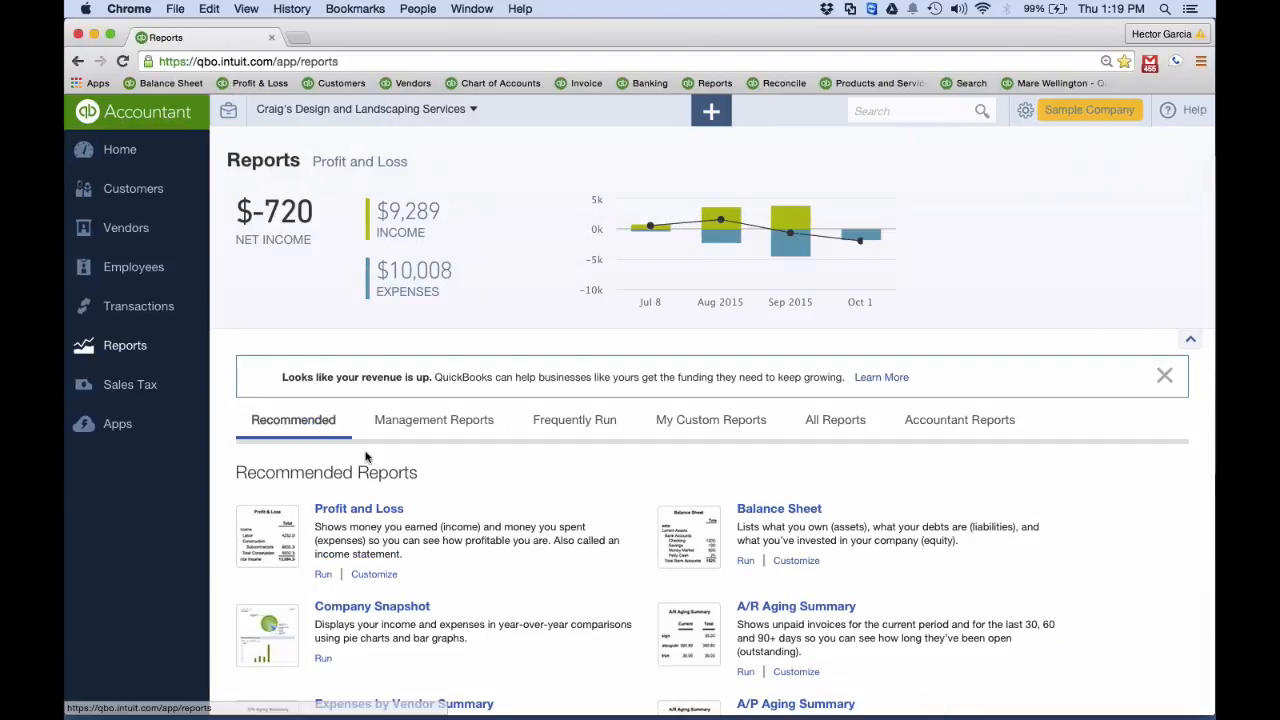
click(358, 502)
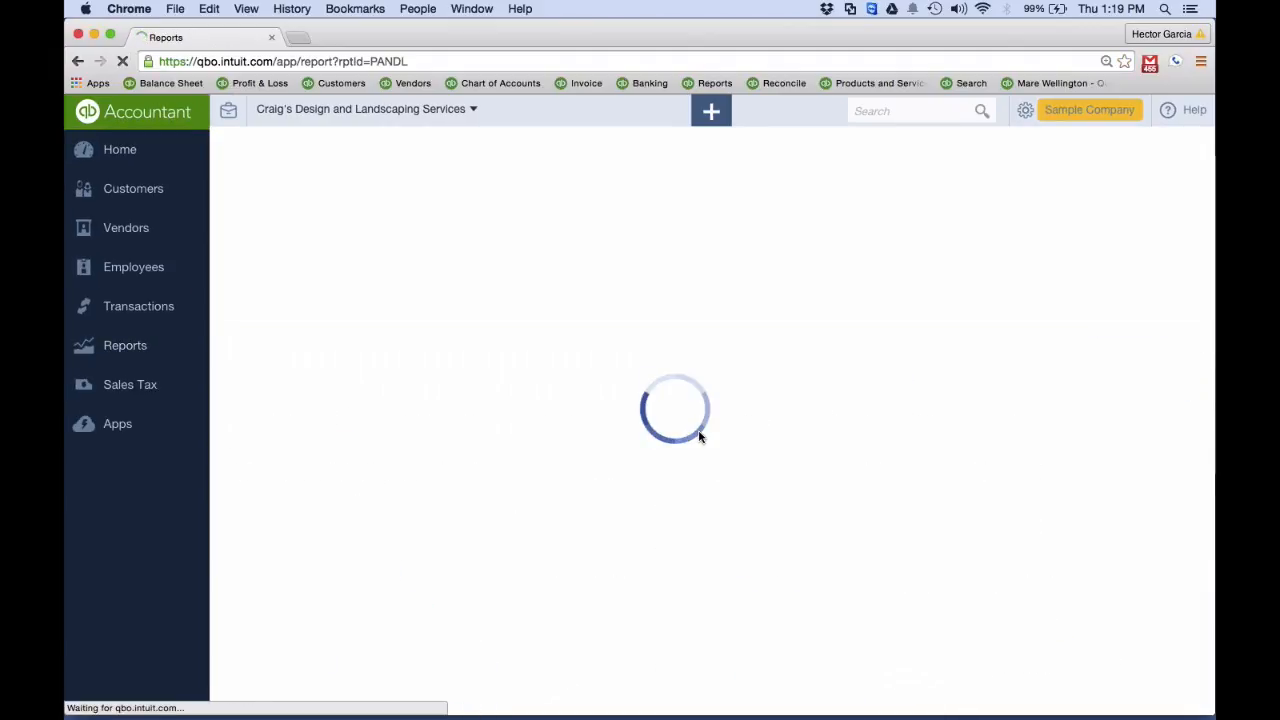
click(412, 250)
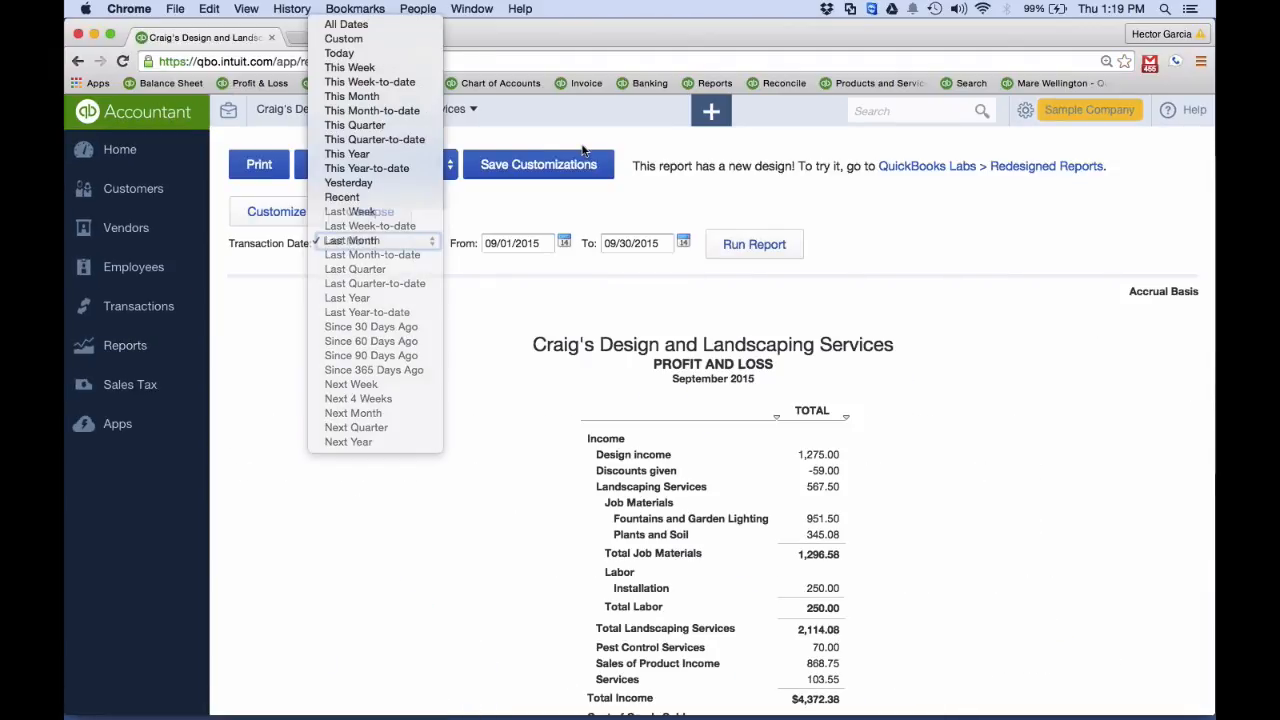
click(346, 24)
click(752, 244)
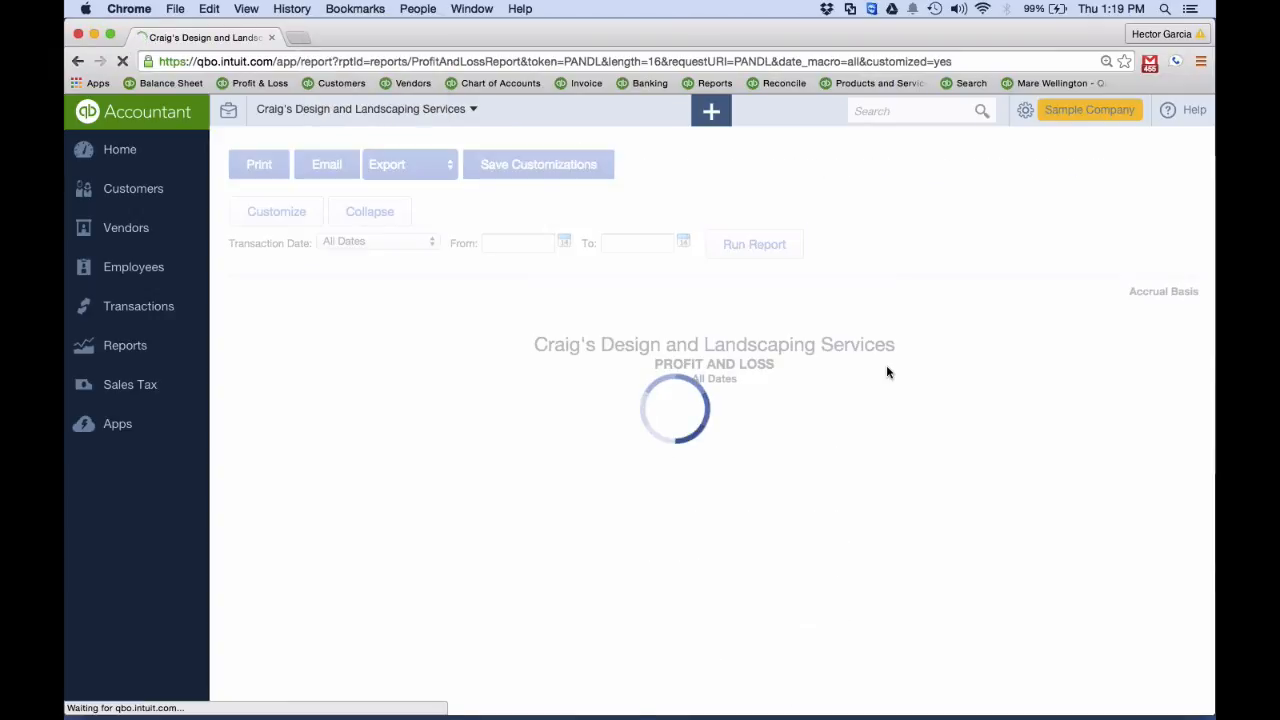
scroll(887, 372, down, 10)
scroll(887, 372, down, 5)
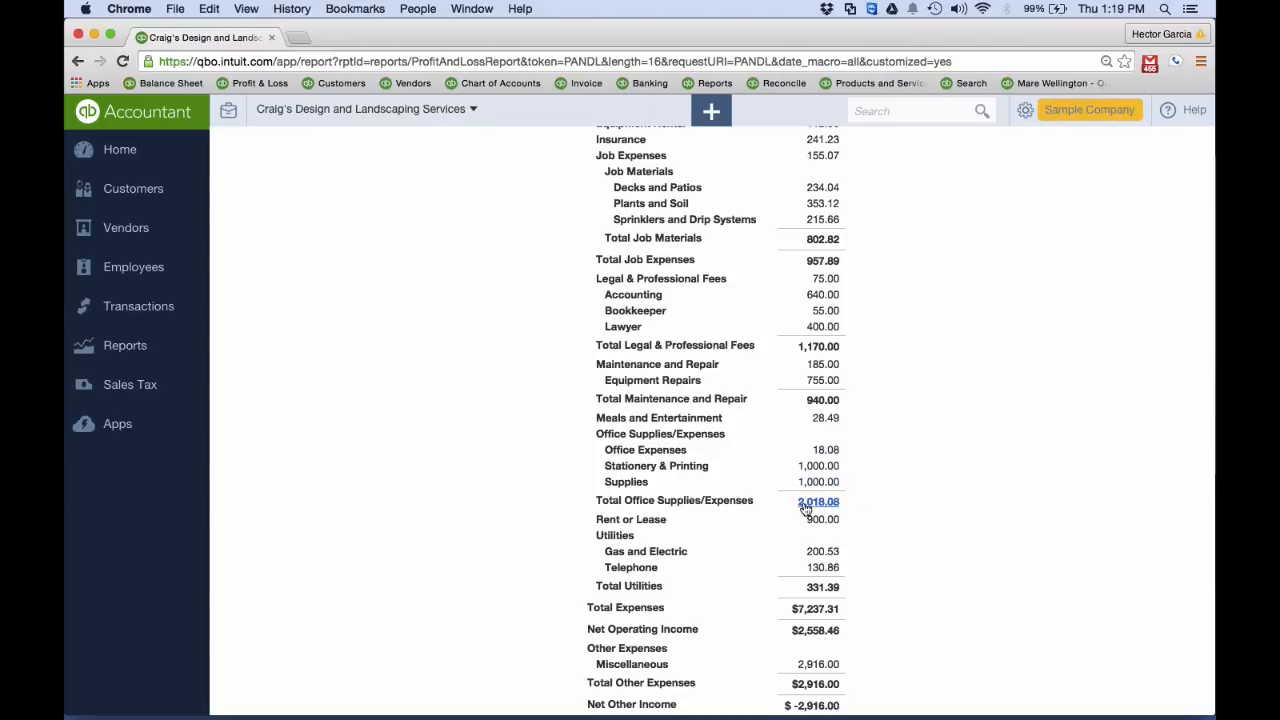
Collapse the sub-accounts in the Profit and Loss report and check the single Office Supplies/Expenses line
scroll(861, 506, up, 15)
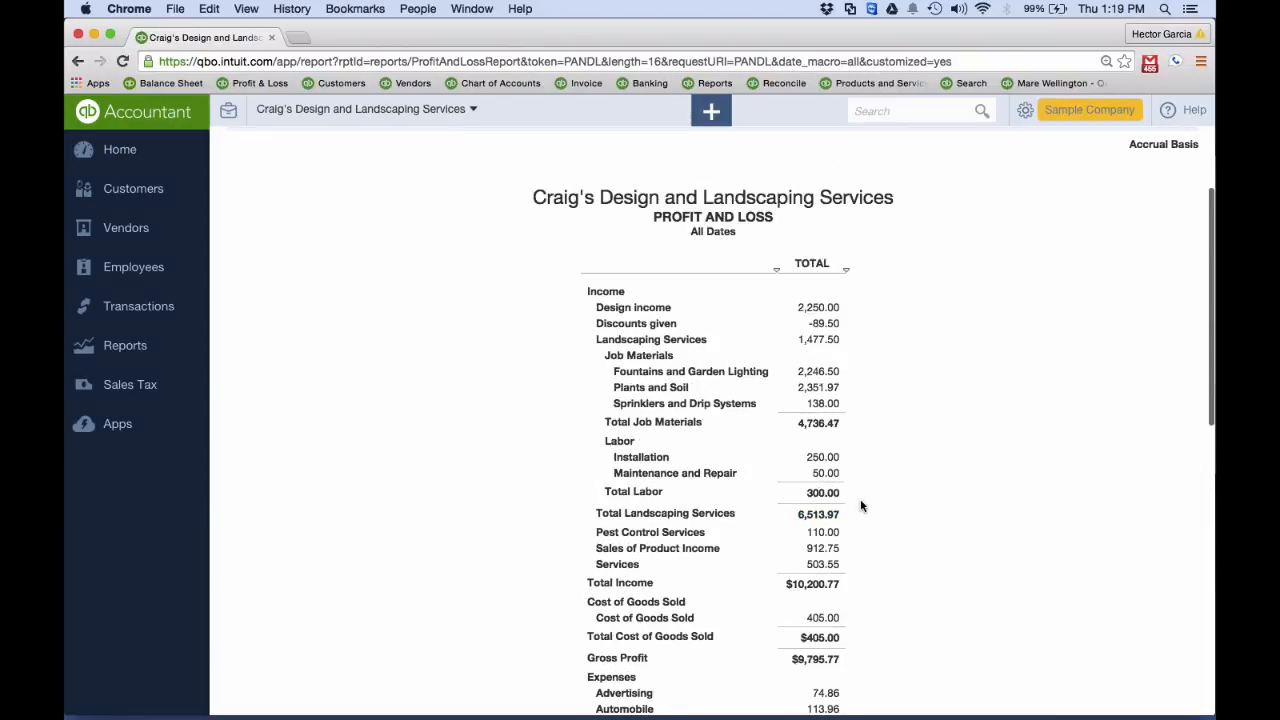
click(360, 212)
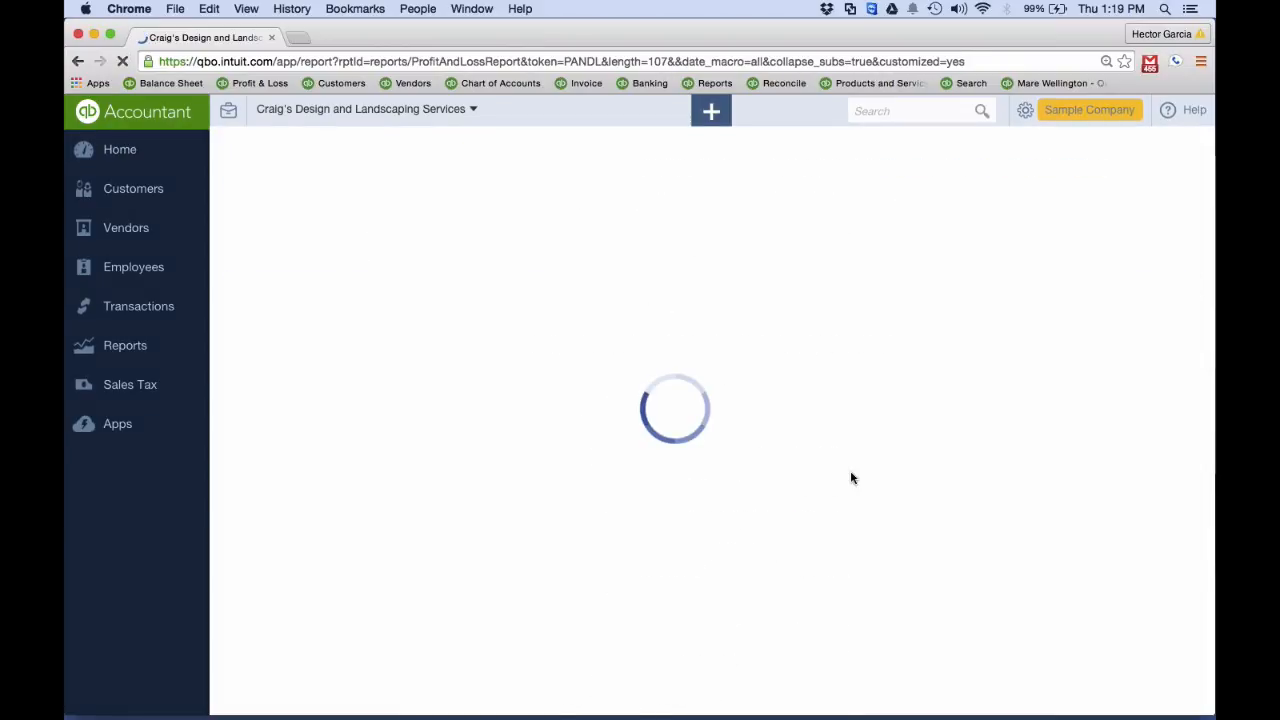
scroll(849, 476, down, 5)
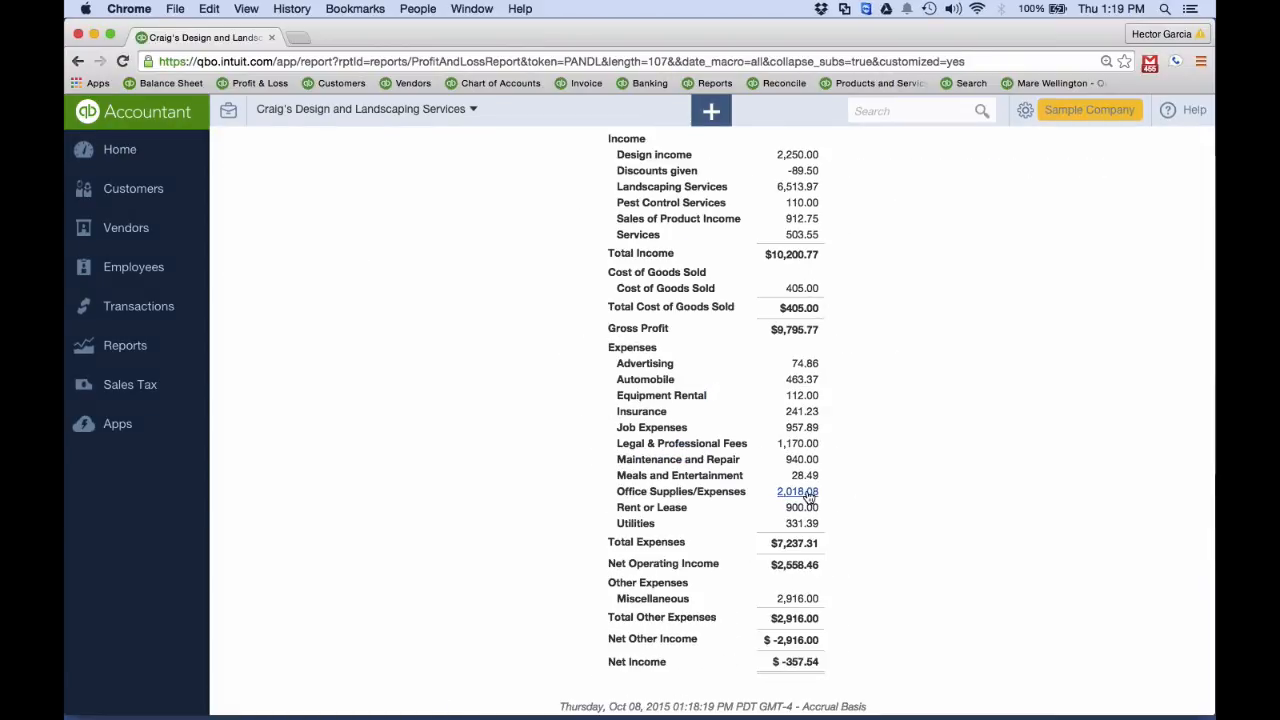
scroll(800, 497, up, 5)
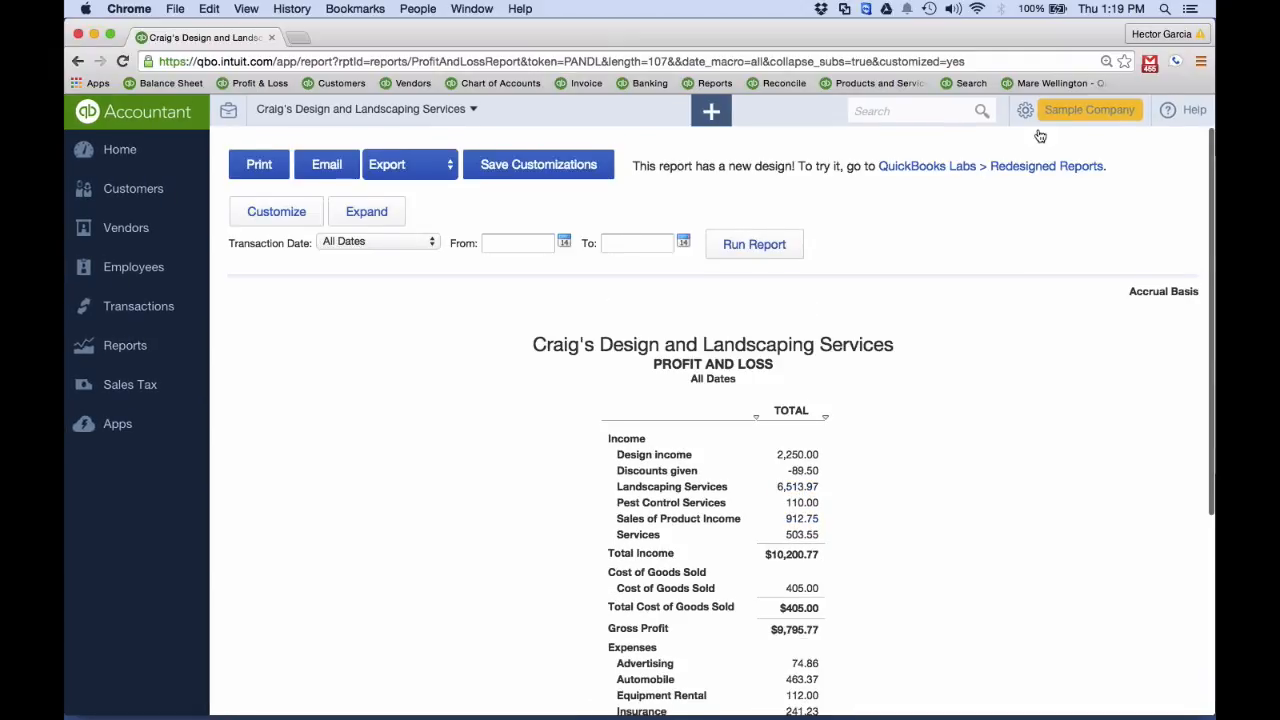
Return to the company's Chart of Accounts list
click(1016, 116)
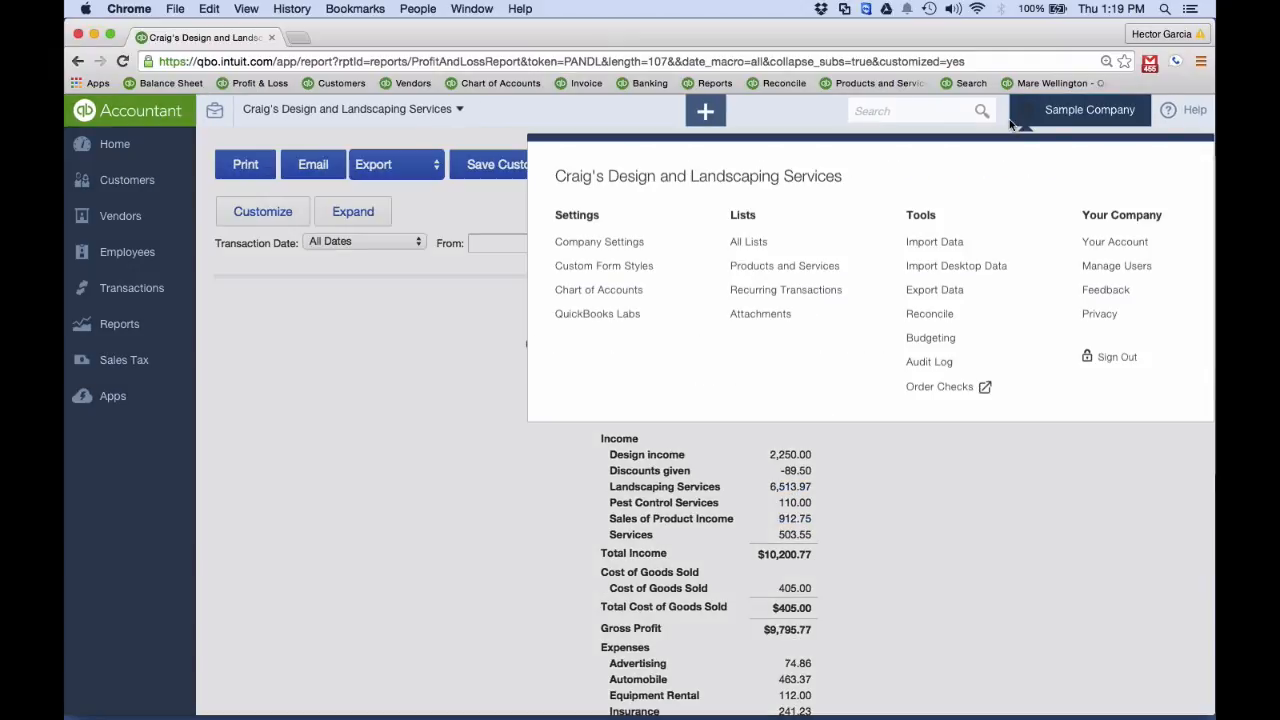
click(620, 296)
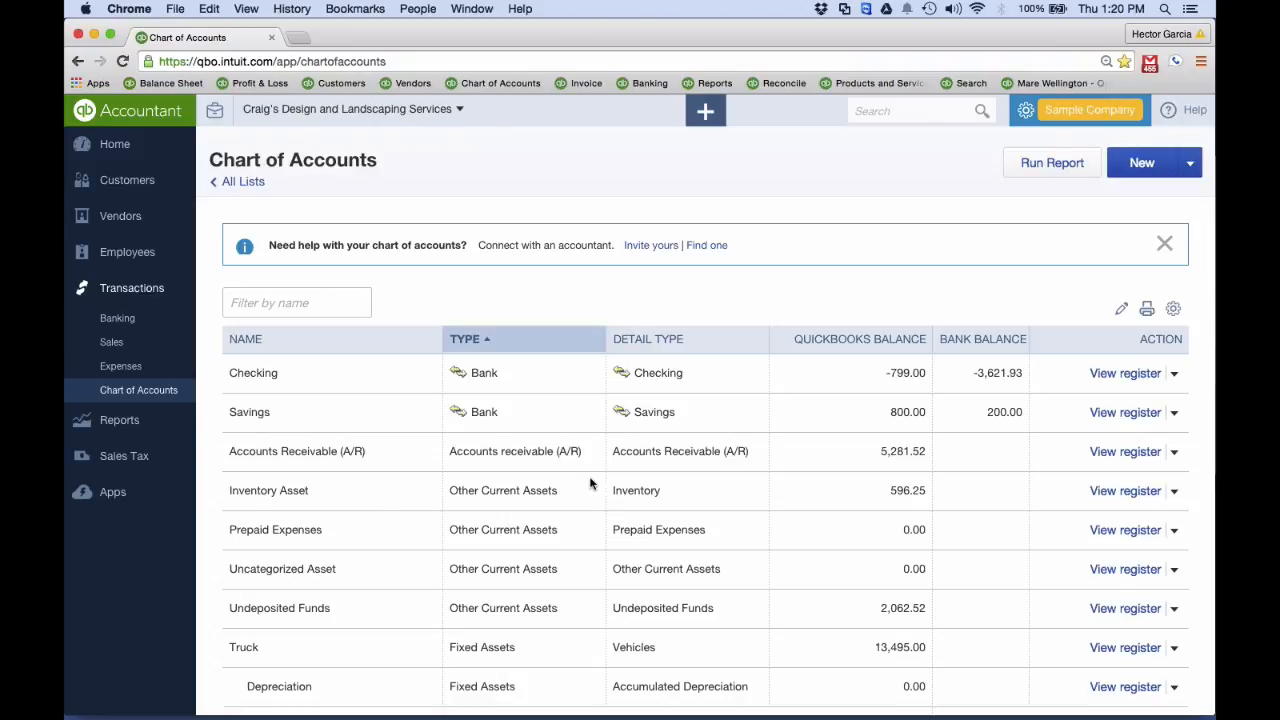
Edit the Office Expenses account so it is no longer a sub-account of Office Supplies/Expenses and save it
scroll(590, 484, down, 10)
scroll(590, 484, down, 12)
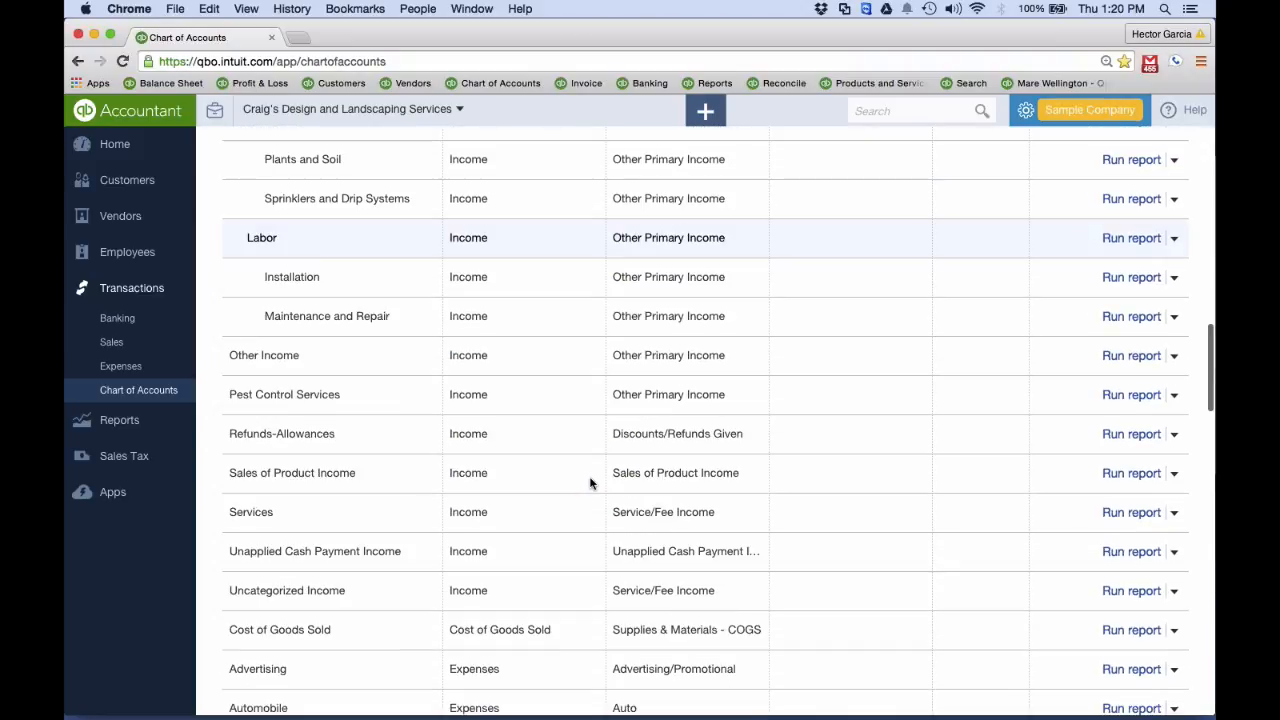
scroll(590, 484, down, 15)
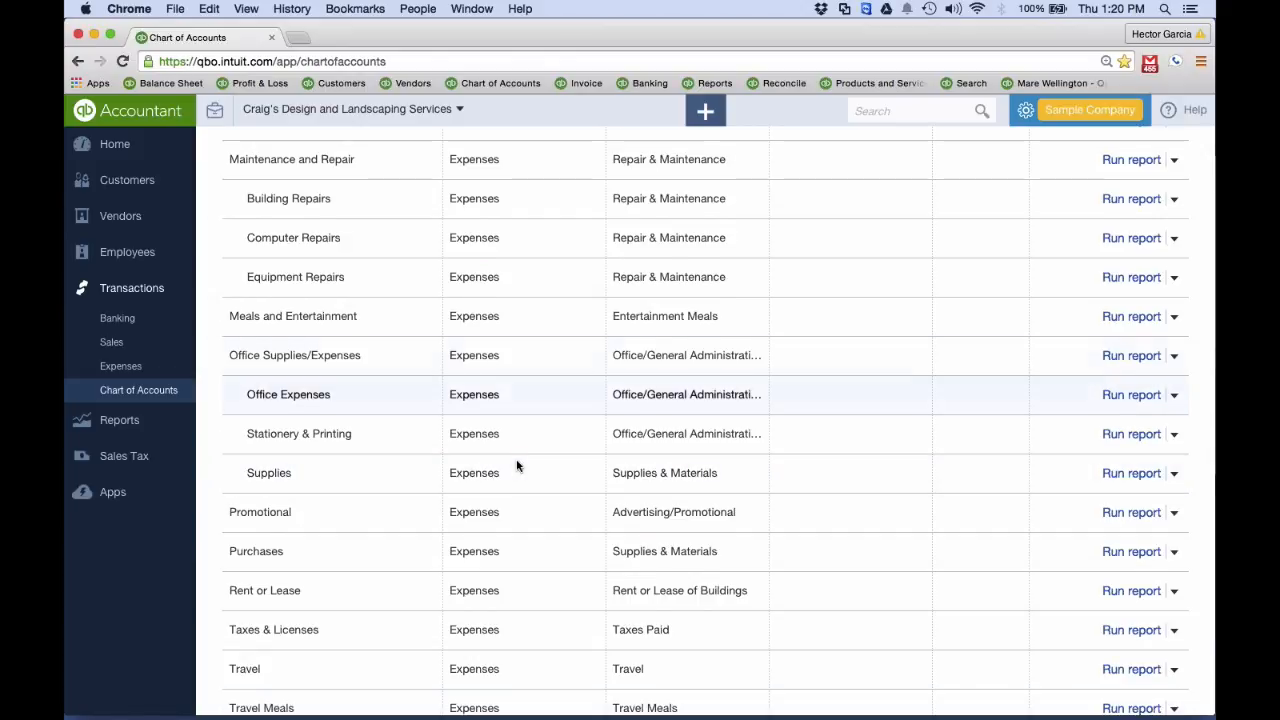
click(1173, 395)
click(1082, 428)
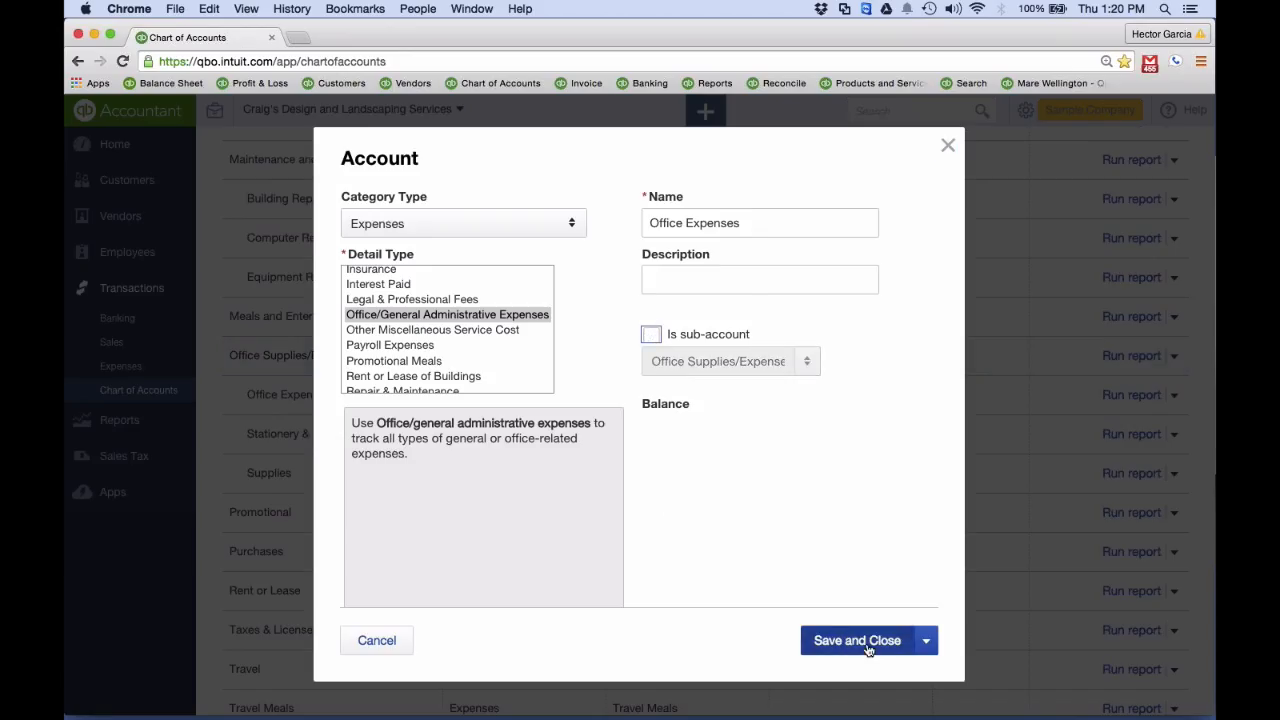
click(865, 643)
scroll(916, 523, down, 20)
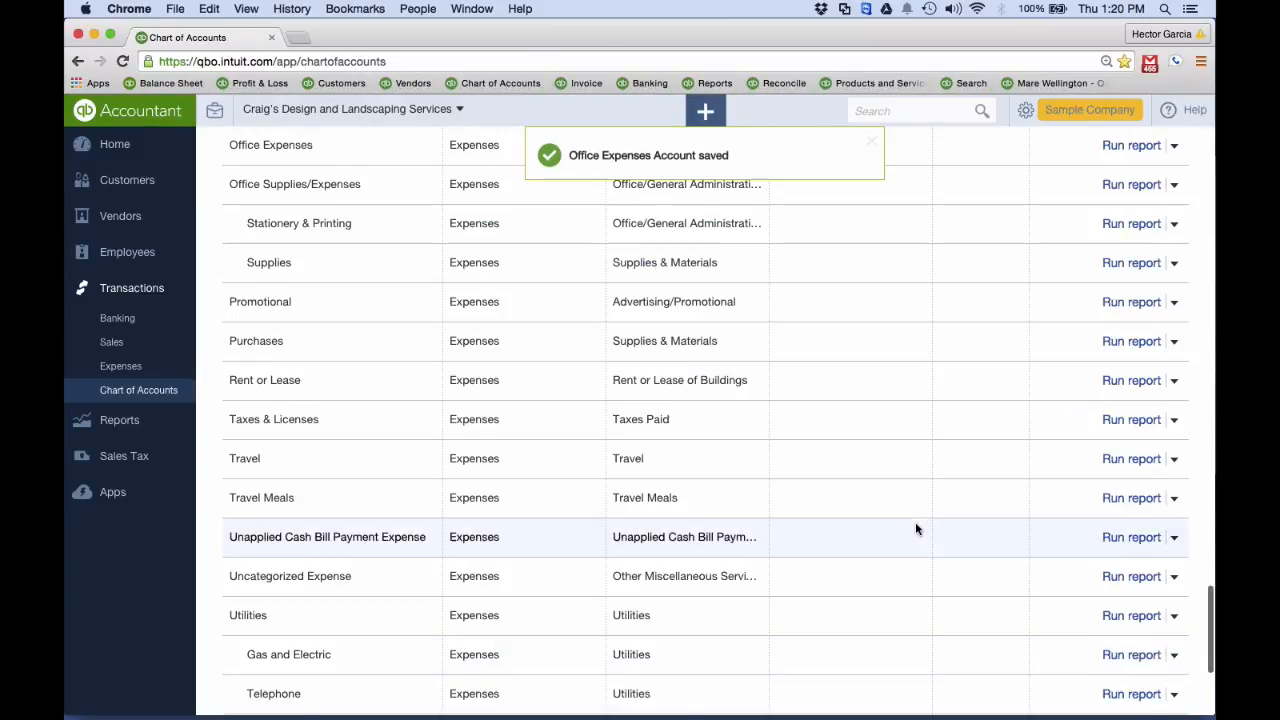
Remove the sub-account setting from the Stationery & Printing account and save it as a standalone expense account
scroll(916, 523, up, 2)
scroll(915, 527, up, 7)
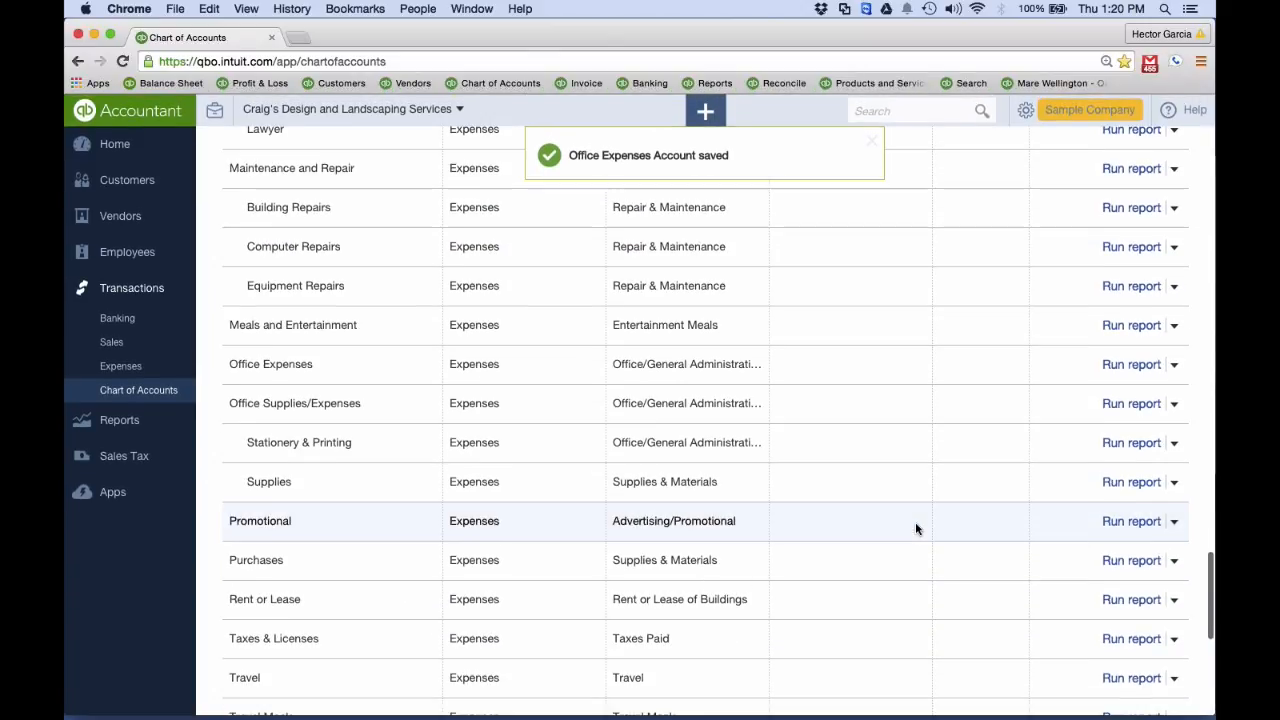
scroll(517, 420, down, 1)
click(1174, 395)
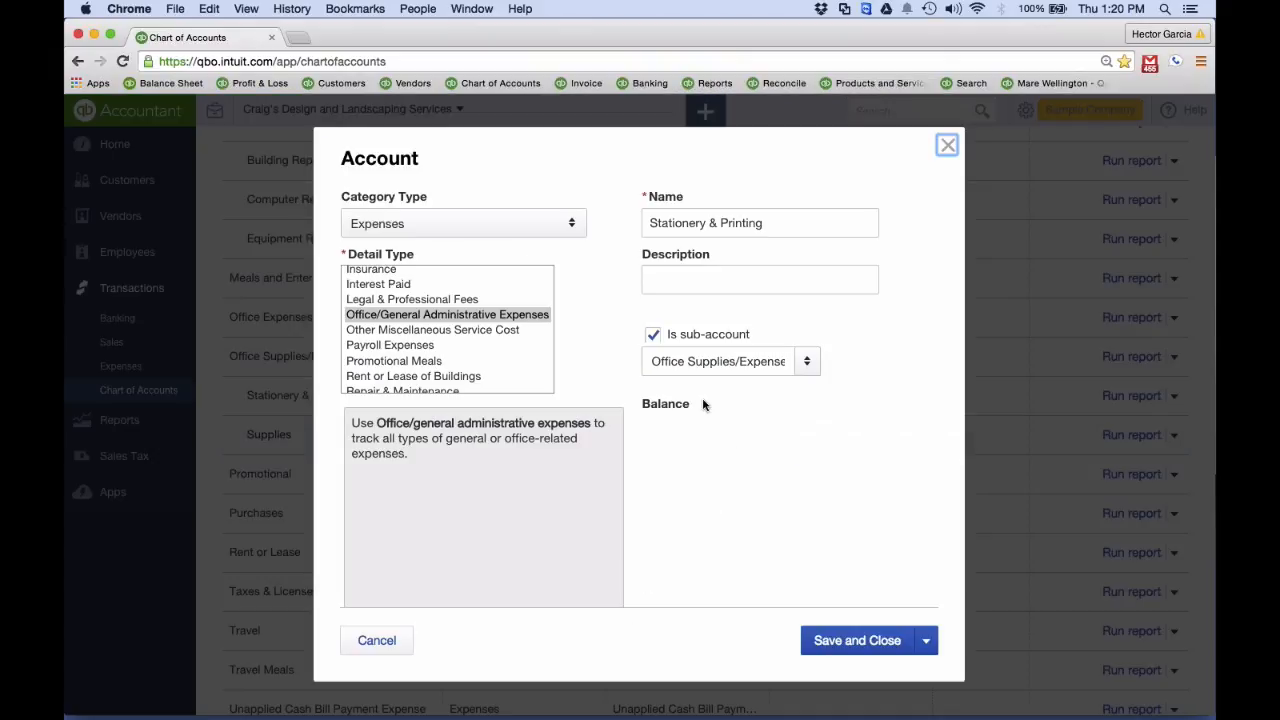
click(850, 632)
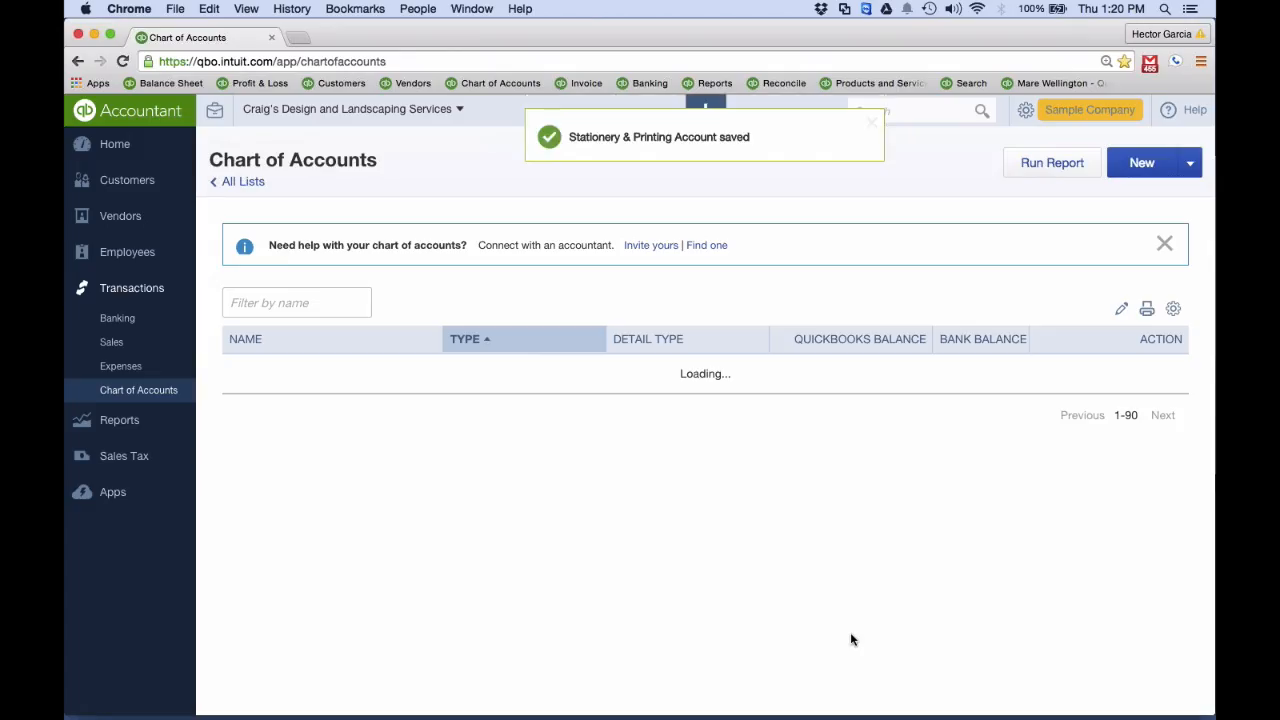
Open the Stationery & Printing account for editing and change its name to Office Supplies/Expenses
scroll(851, 639, up, 3)
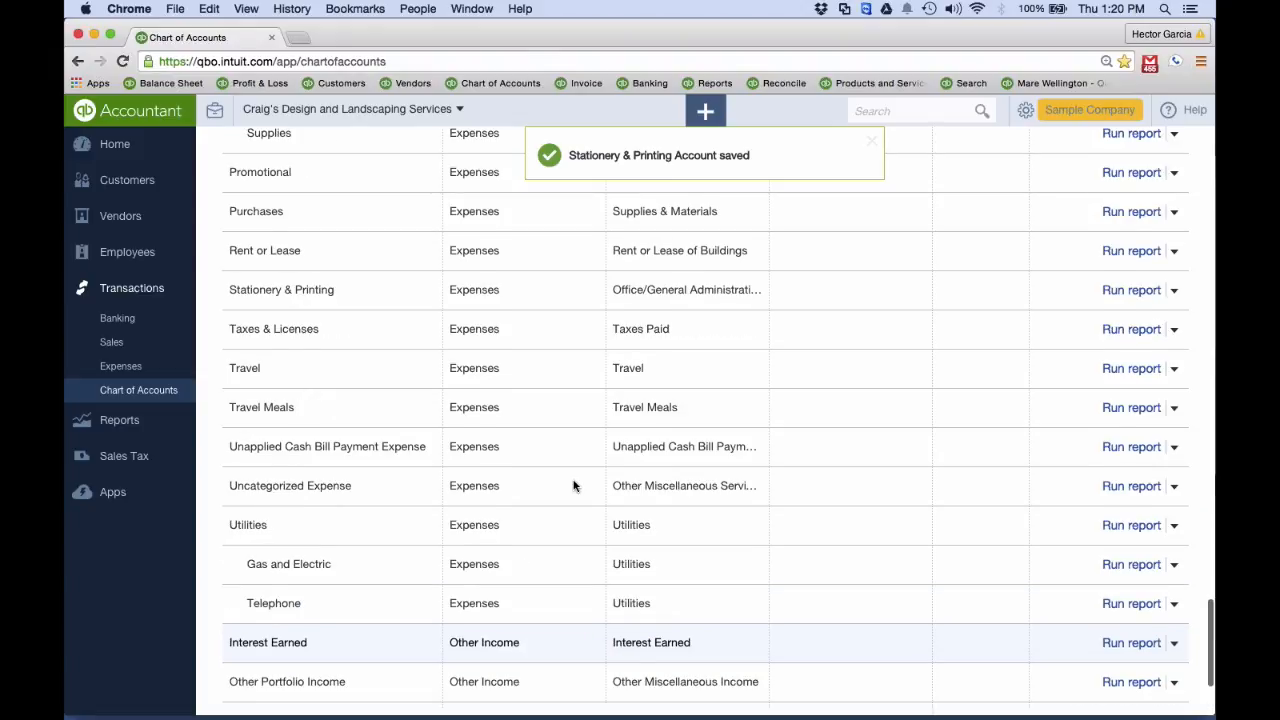
scroll(573, 485, up, 3)
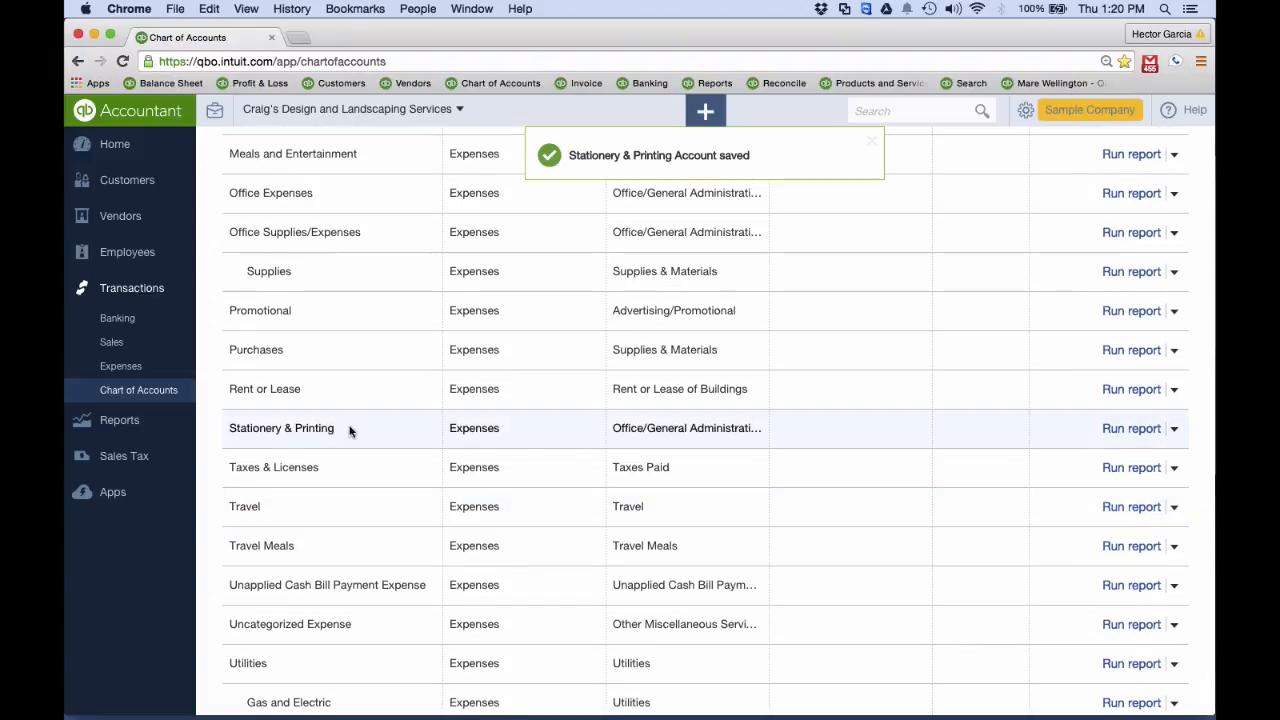
click(1174, 428)
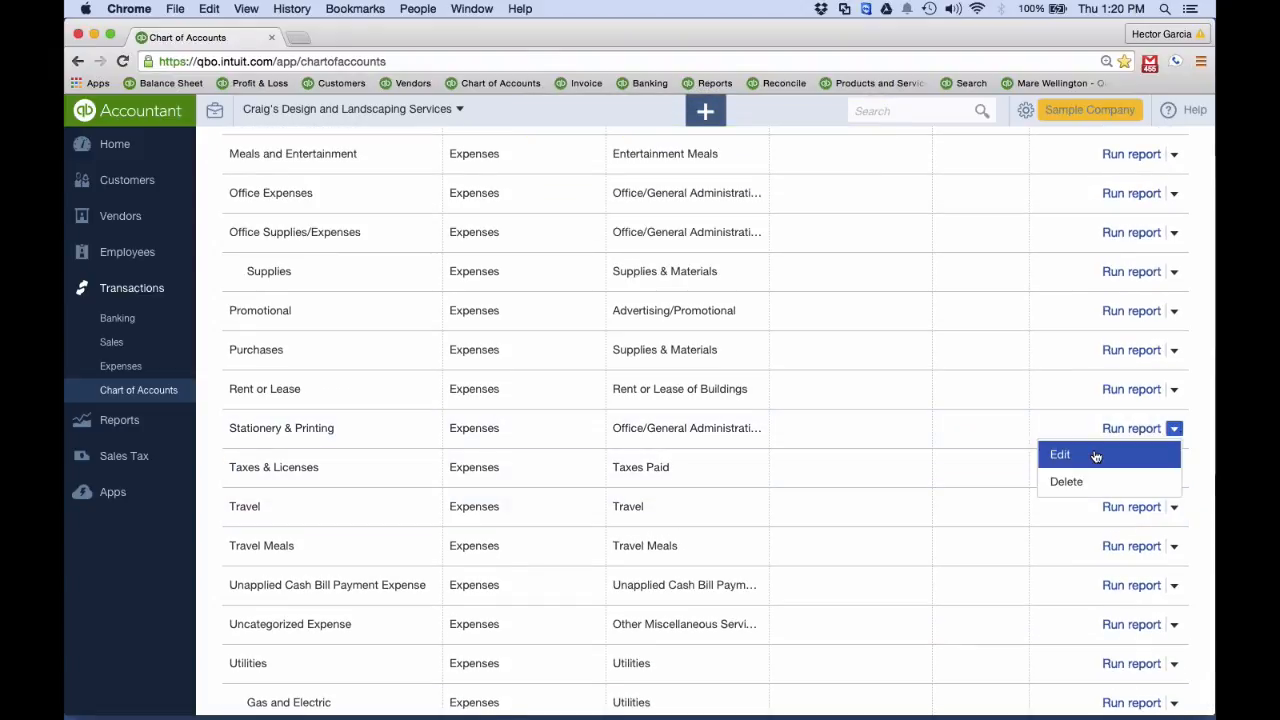
click(1096, 456)
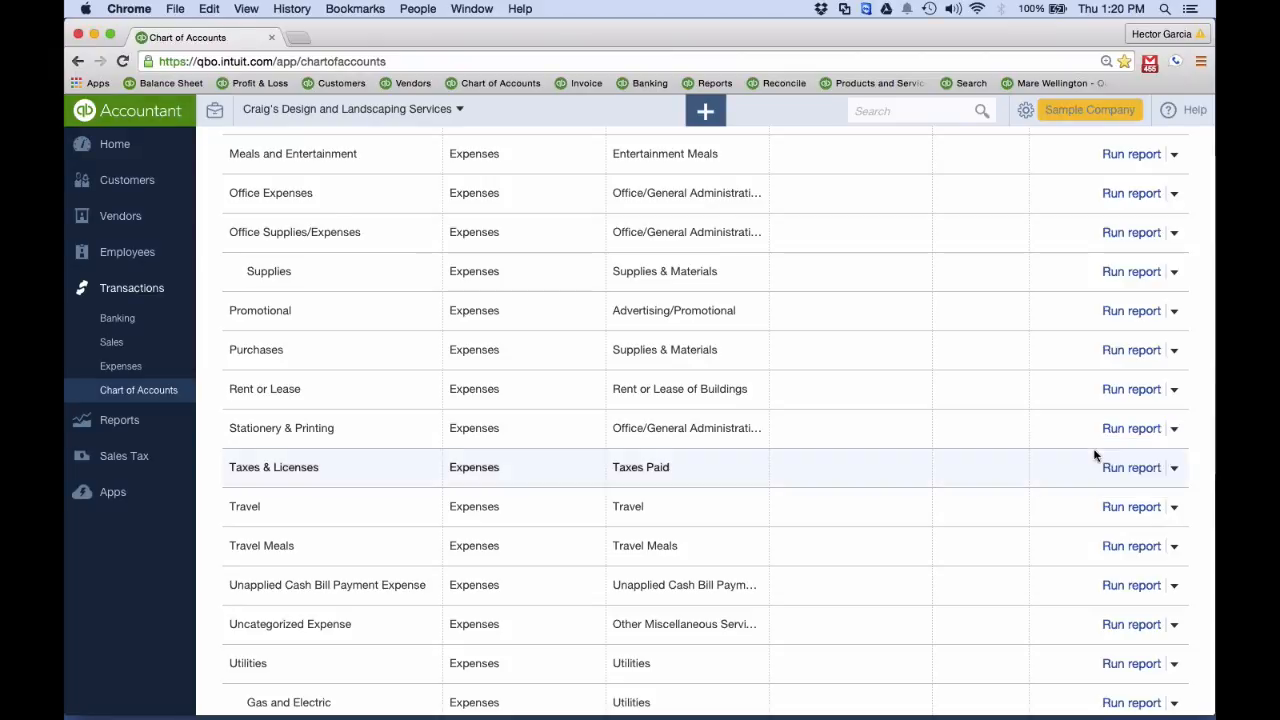
triple_click(791, 224)
text(Office Suppl)
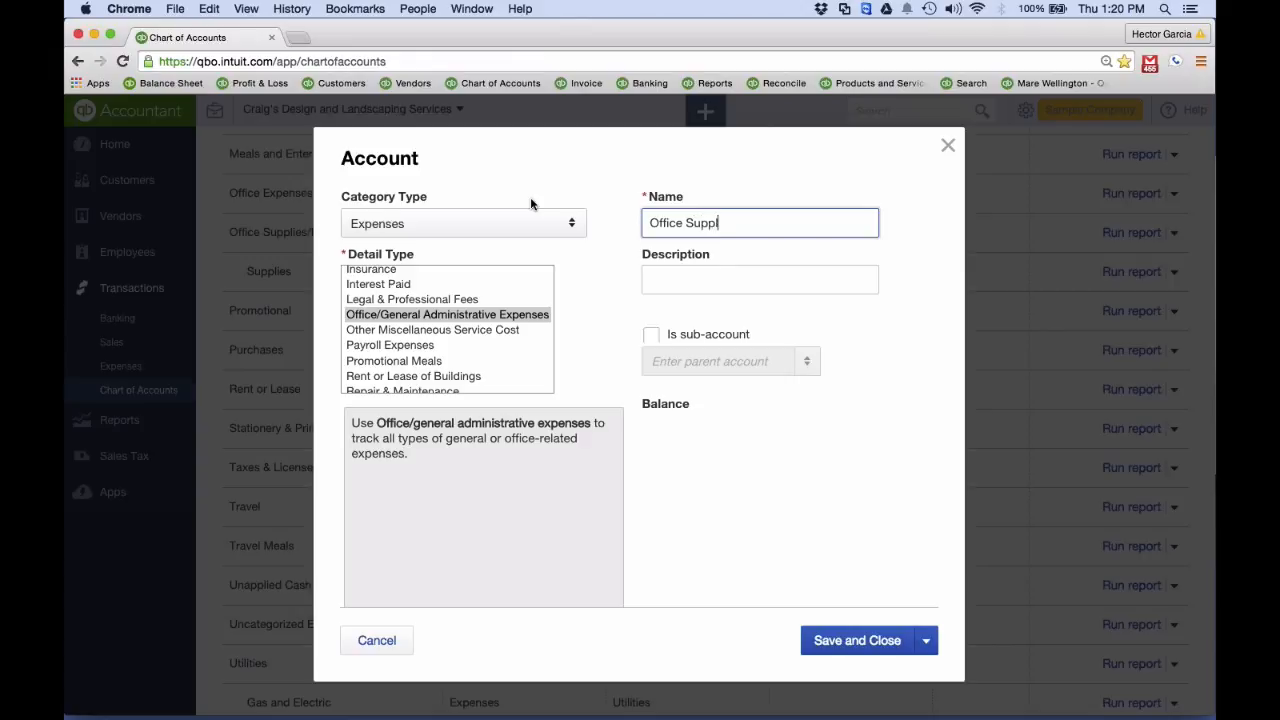
text(ies/Expenses)
Try to save the renamed account with the detail type Promotional Meals, accepting the type change, and close the form
scroll(411, 364, down, 1)
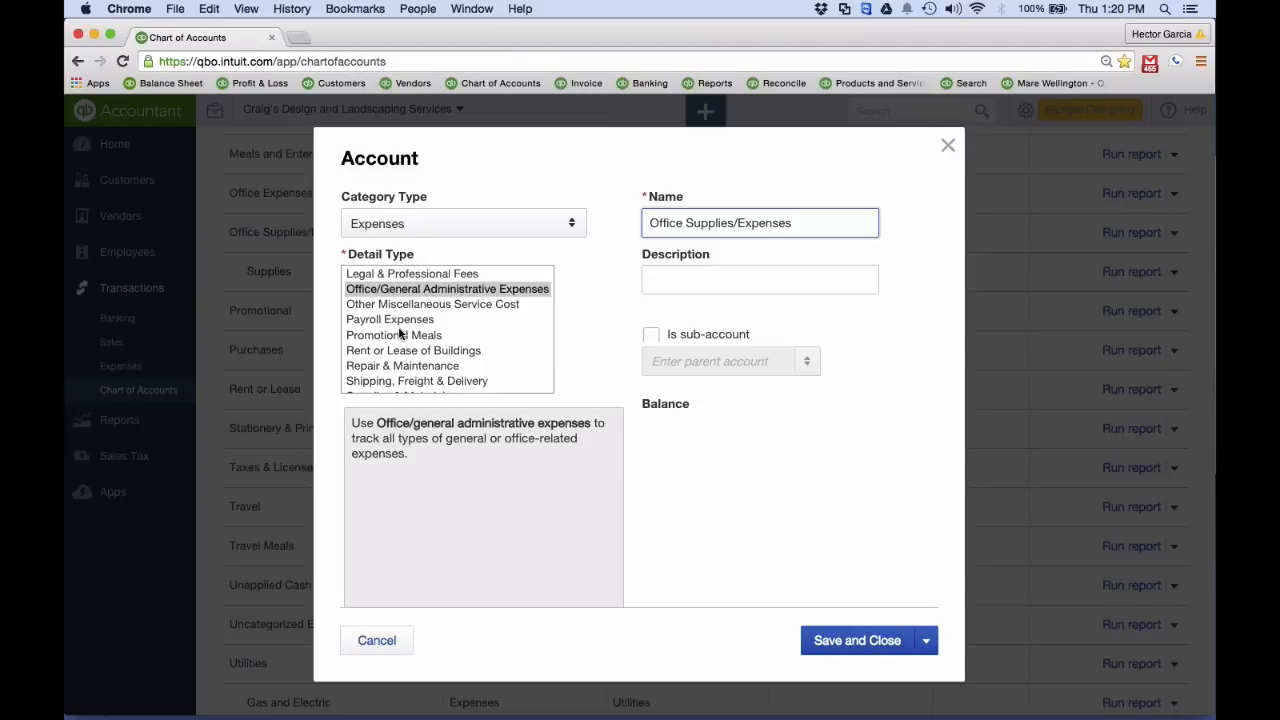
click(400, 335)
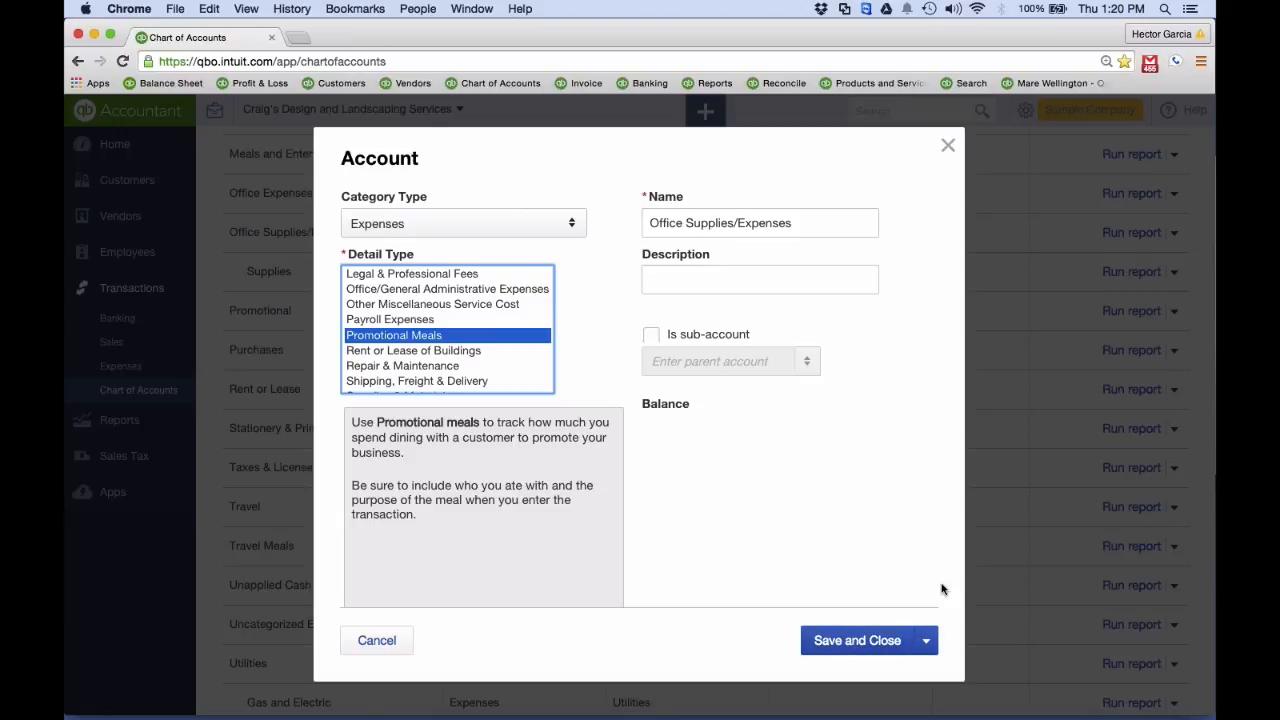
click(866, 645)
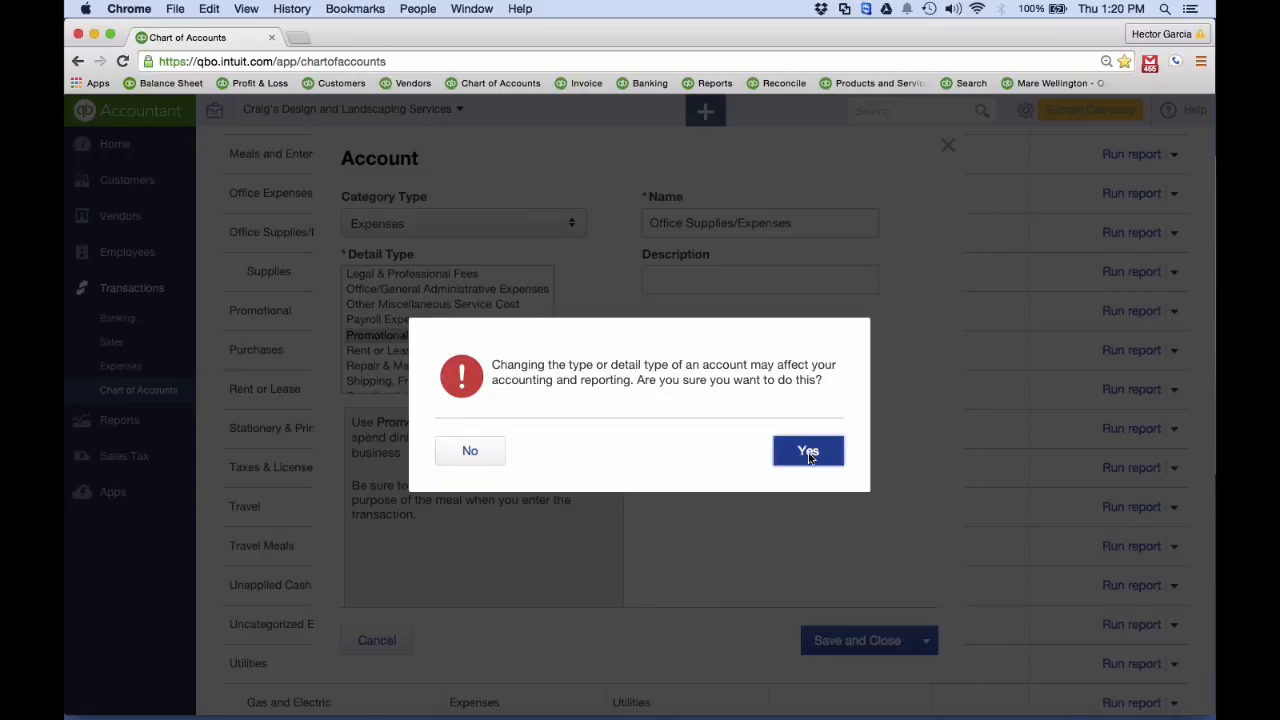
click(808, 451)
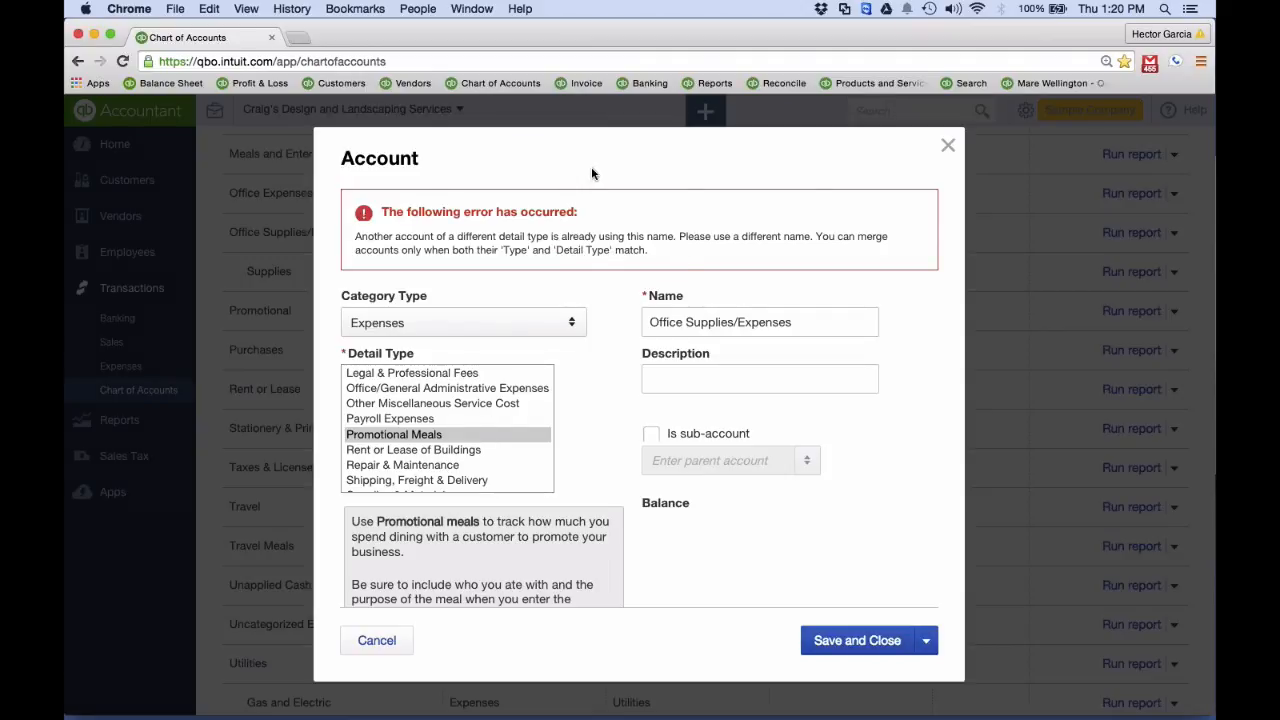
drag(865, 322, 600, 323)
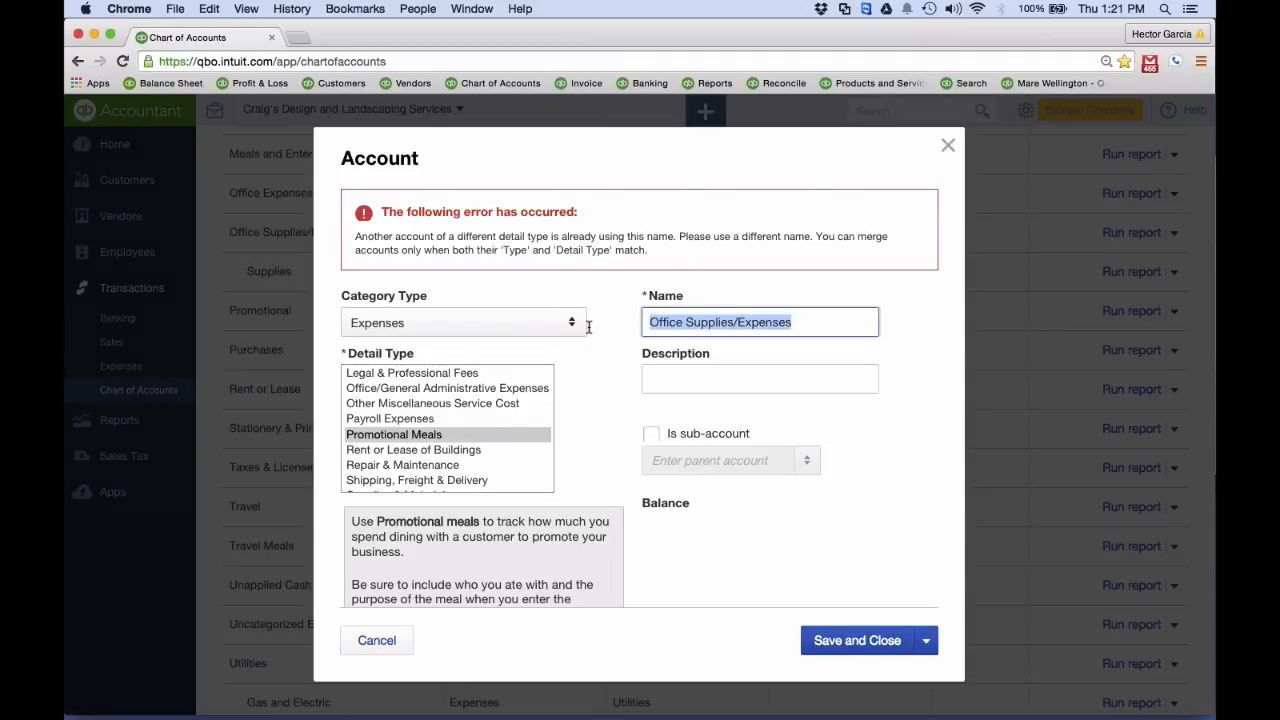
click(949, 144)
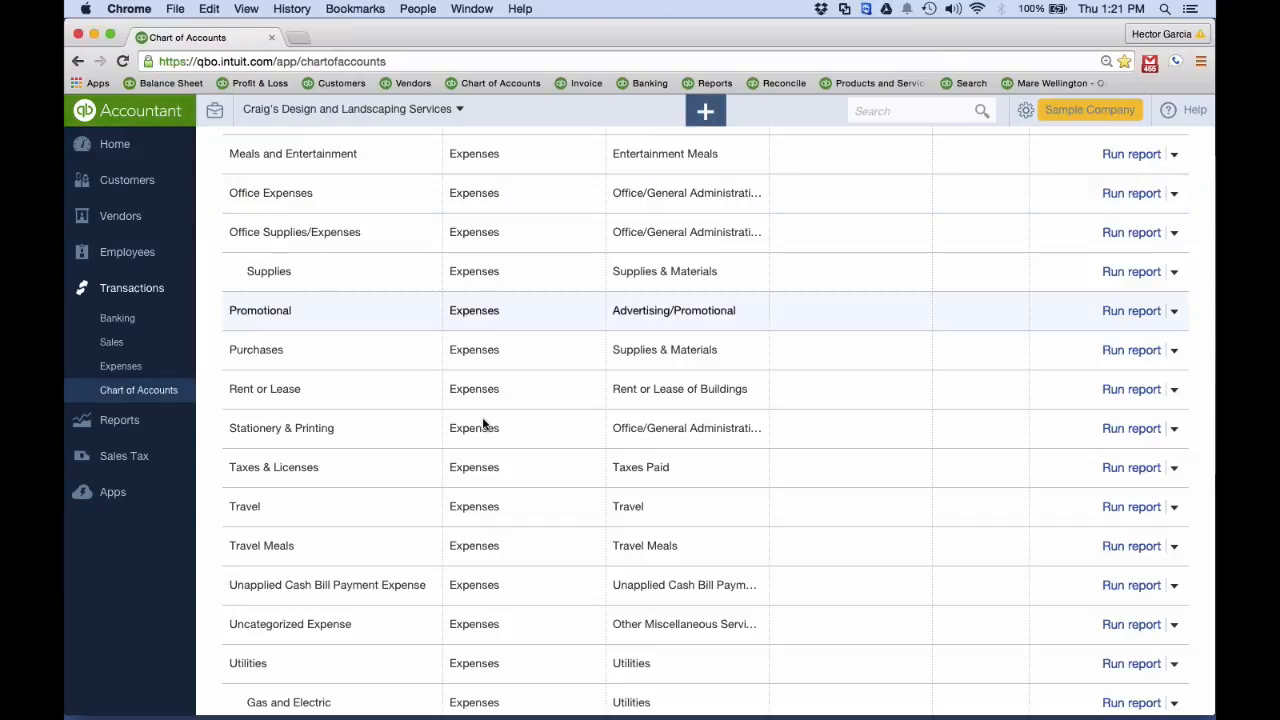
Rename Stationery & Printing to Office Supplies/Expenses with detail type Office/General Administrative Expenses, save it and confirm merging the two accounts
click(1172, 430)
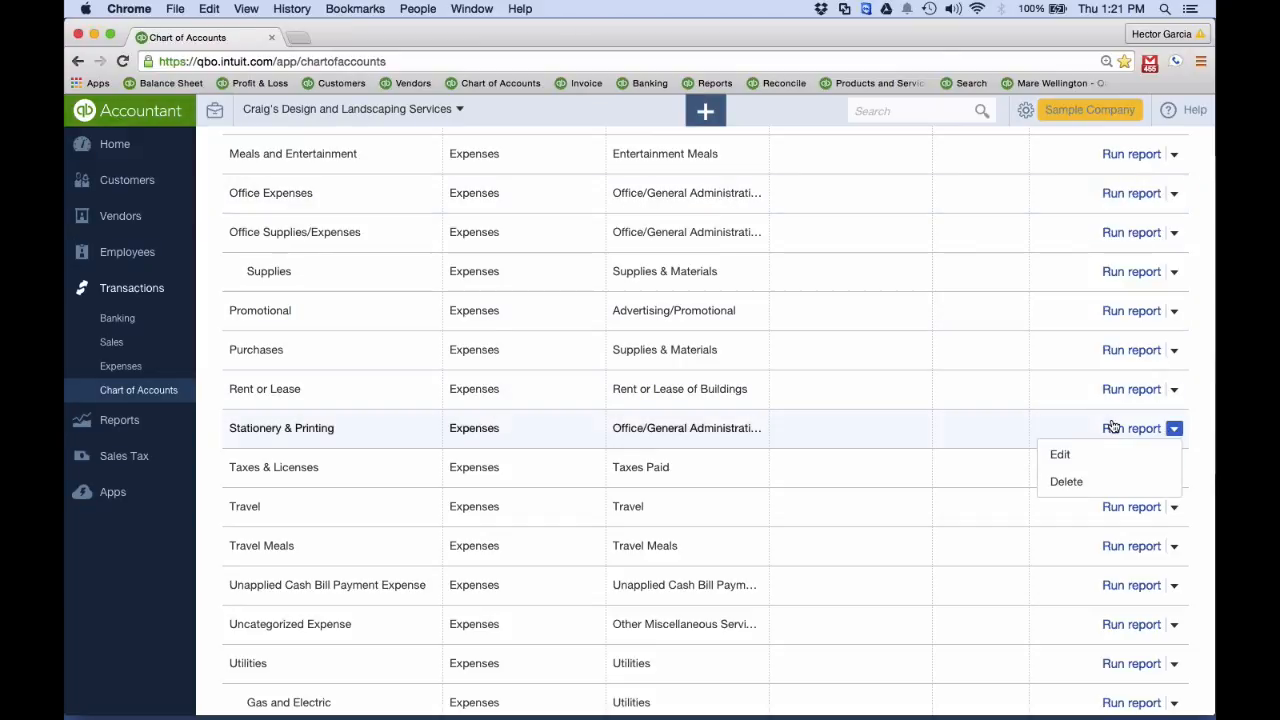
click(1050, 452)
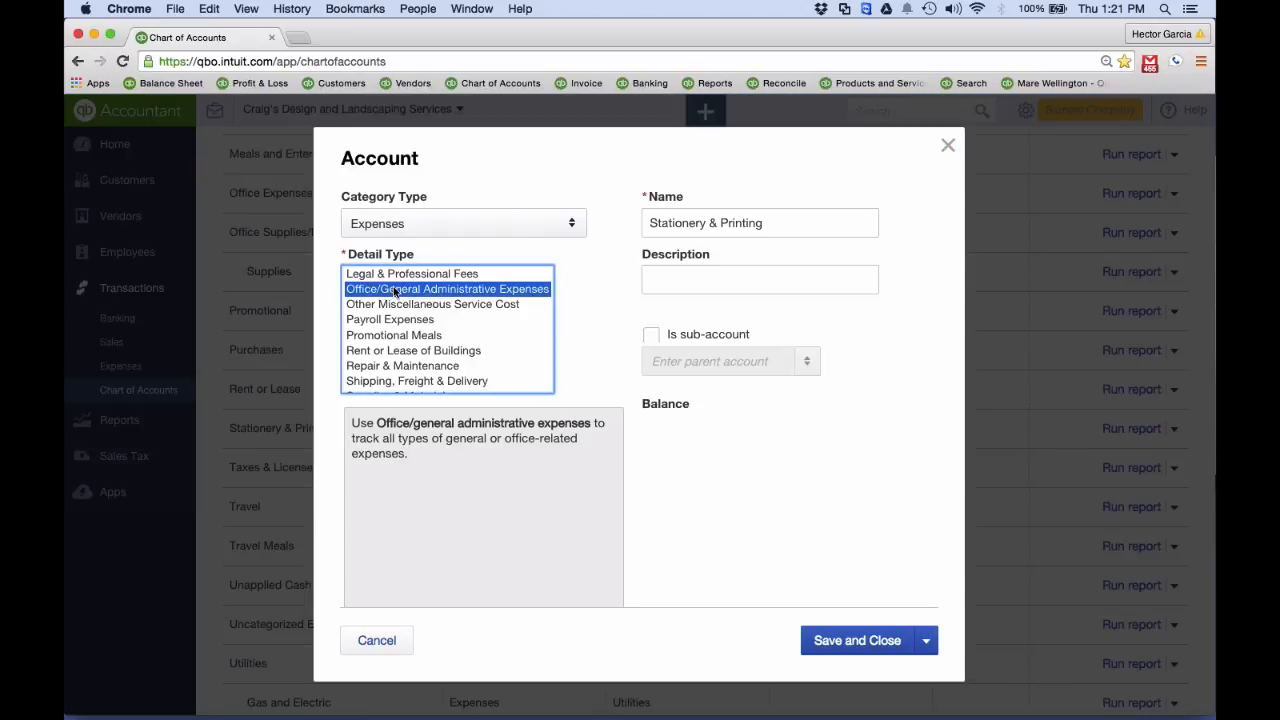
click(752, 218)
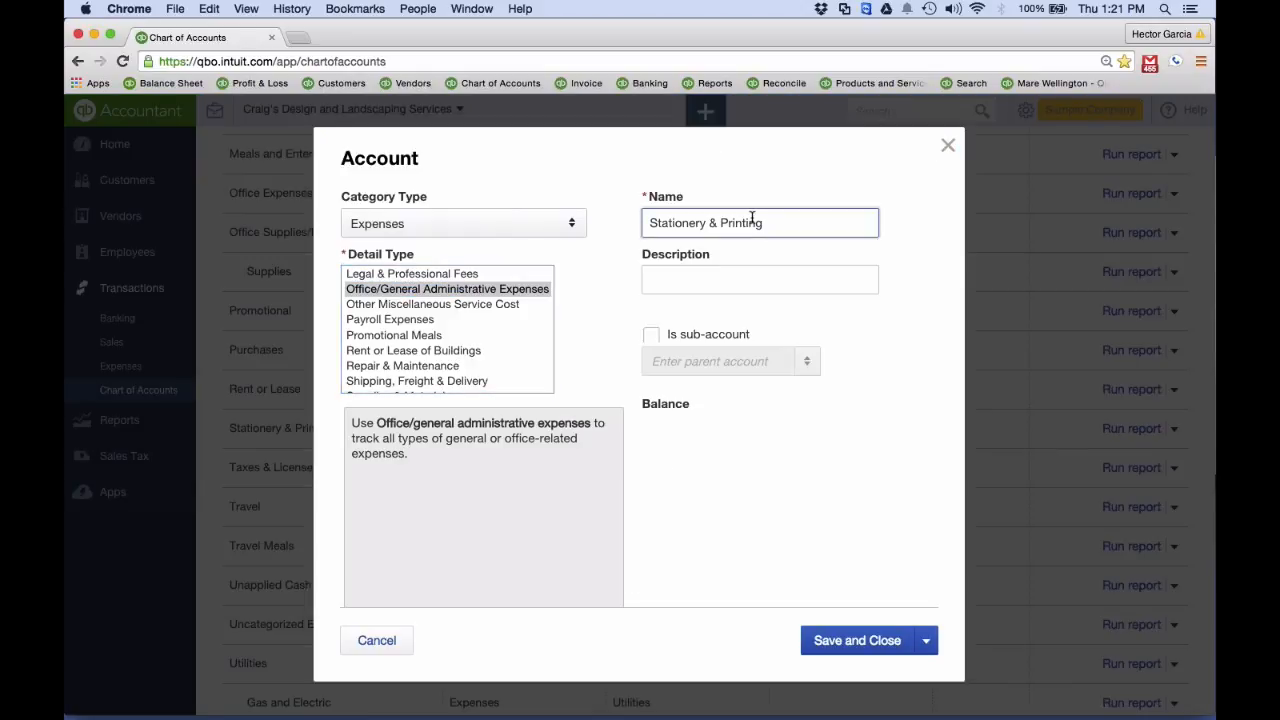
drag(771, 220, 597, 220)
text(Office Supplies/Expenses)
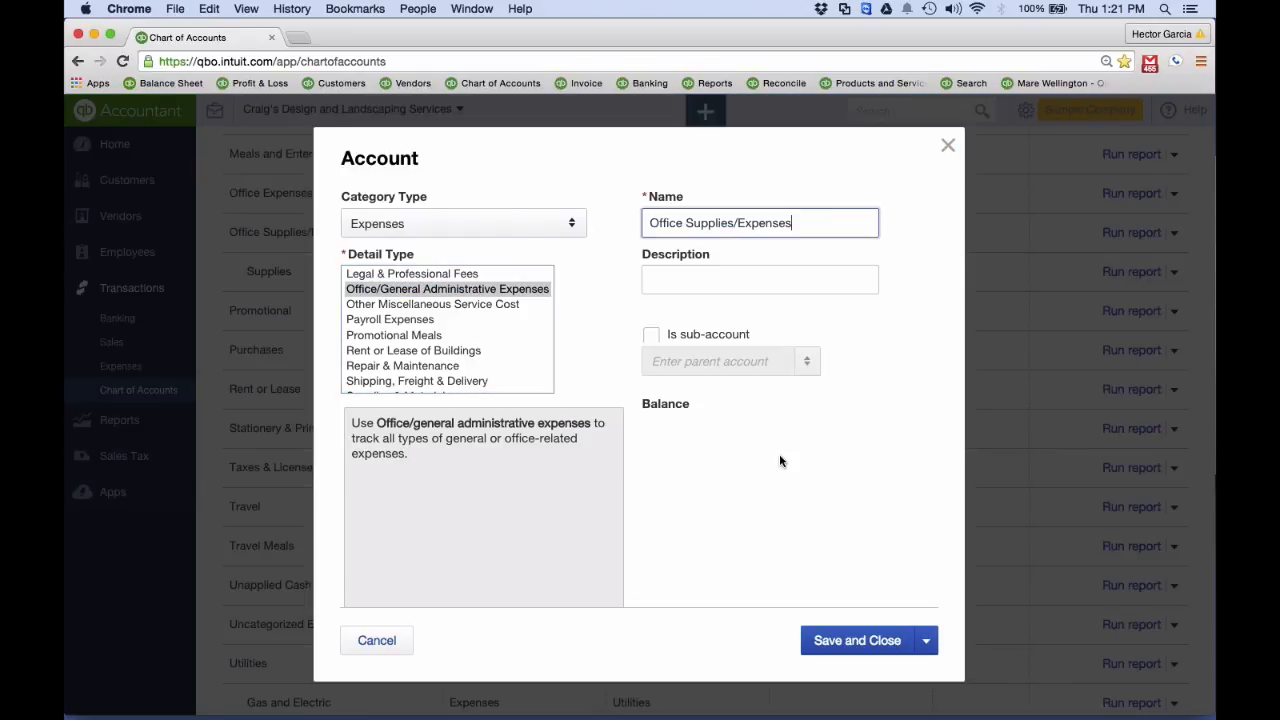
click(858, 642)
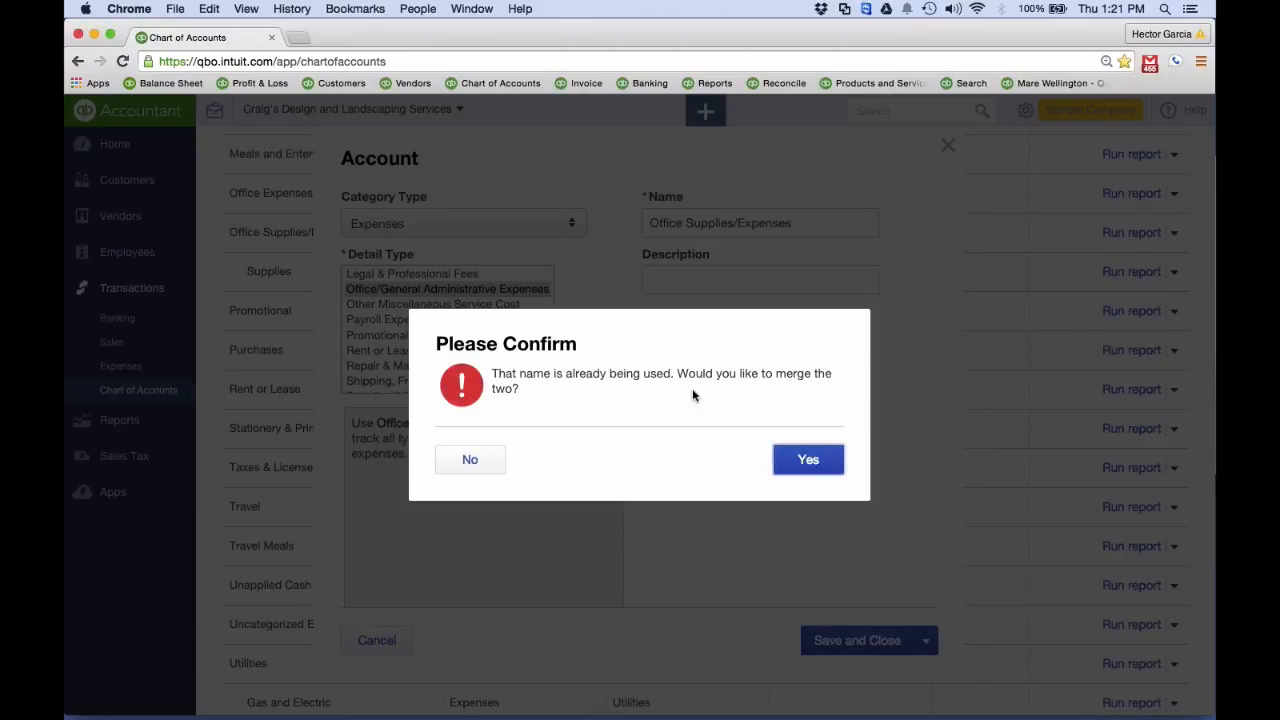
click(823, 466)
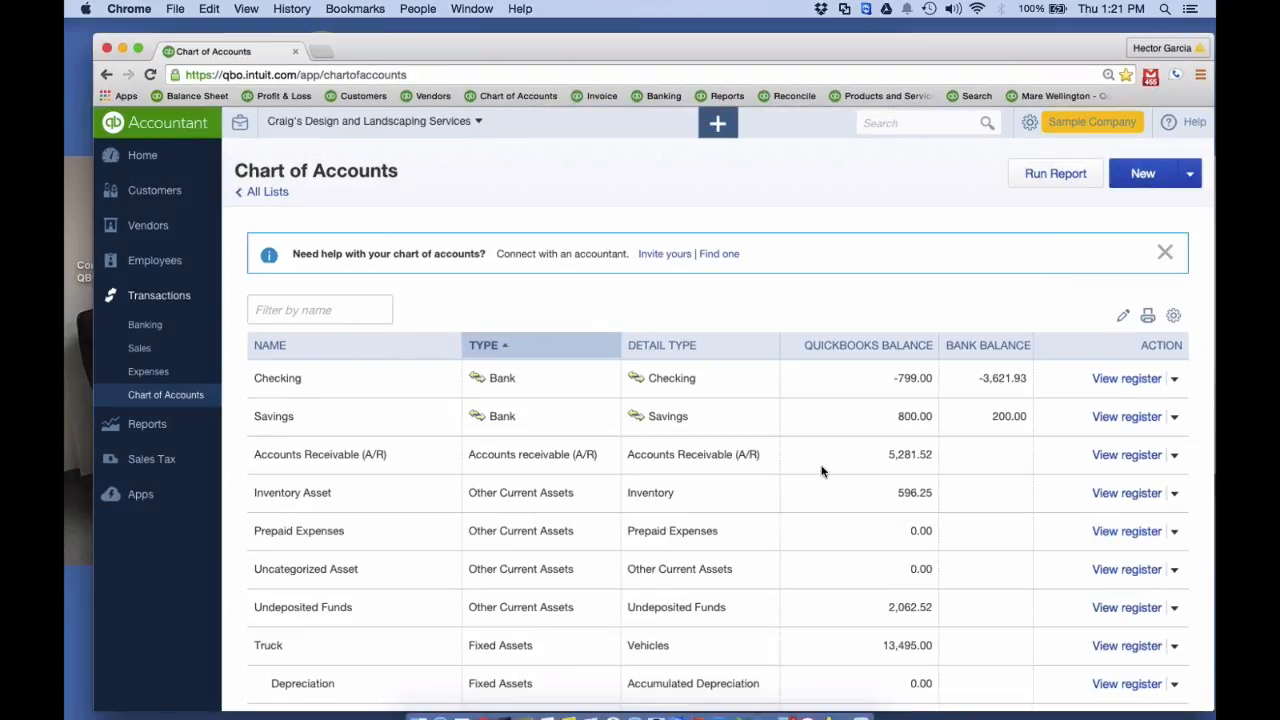
Switch to the running PowerPoint slide show at the slide about merging and deleting accounts
key(ctrl+Up)
click(381, 373)
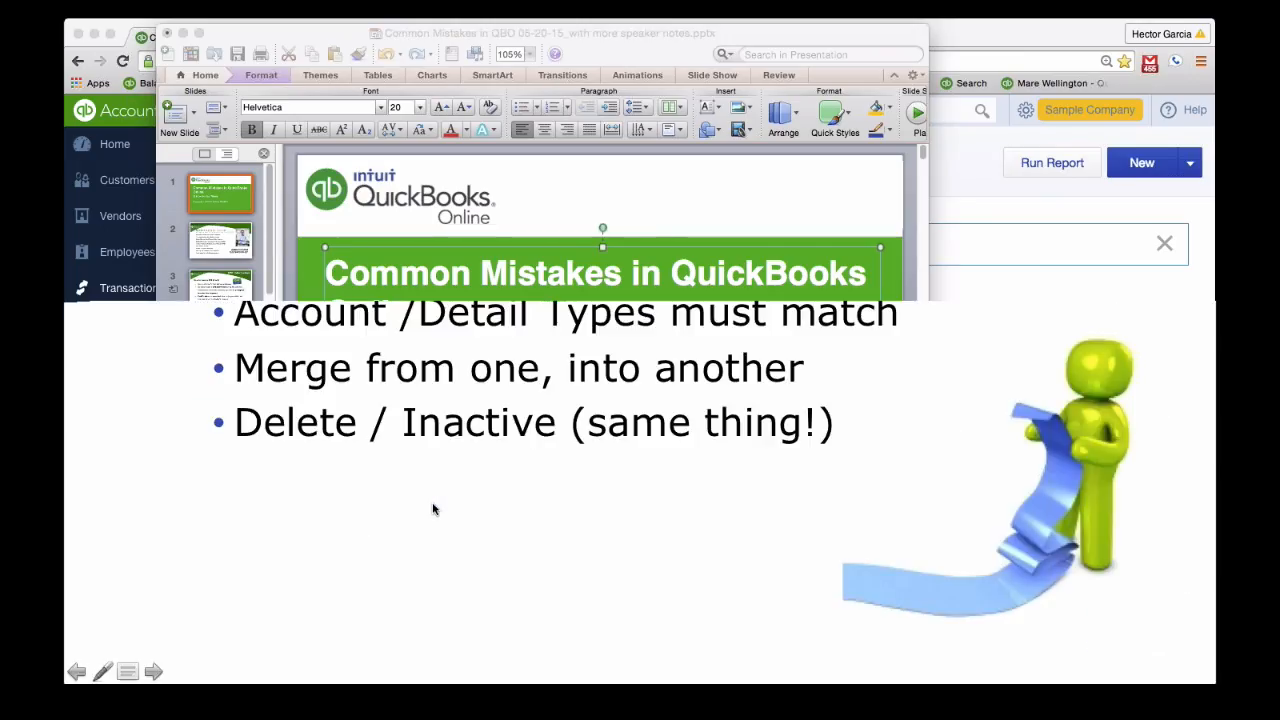
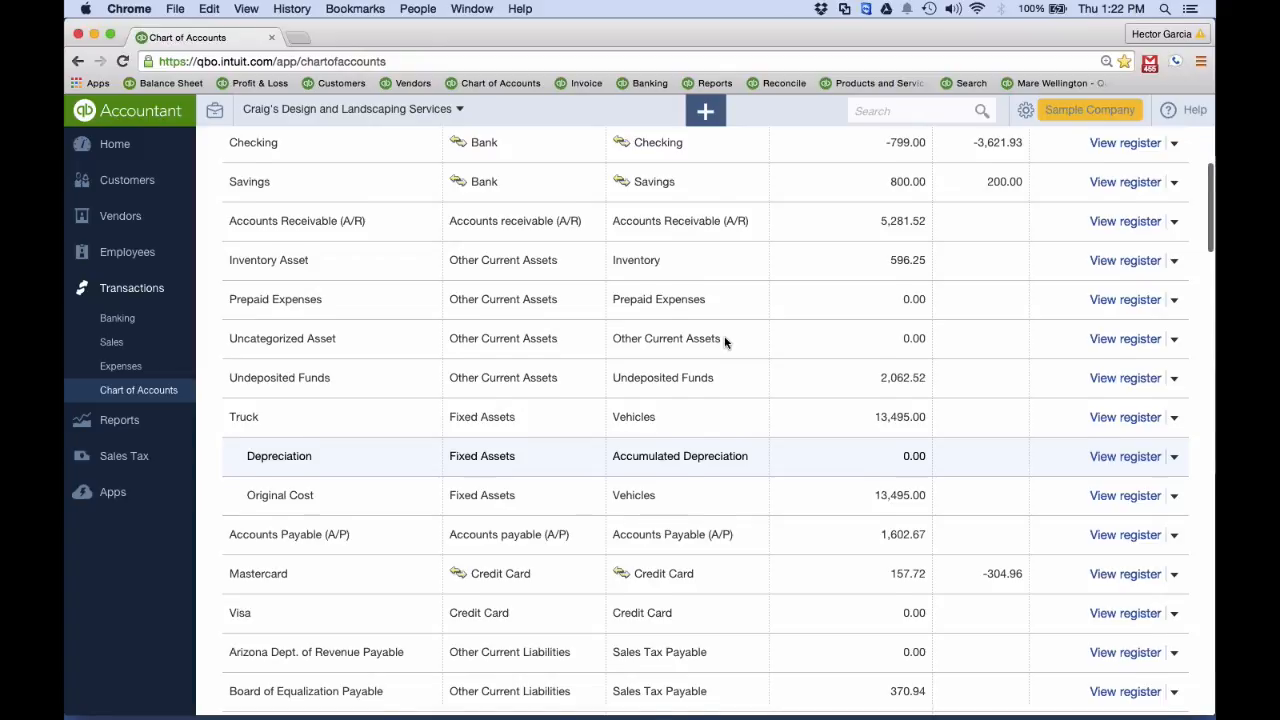
Run the Profit and Loss report in a new browser tab with a different transaction date range and review its Expenses section
scroll(725, 342, down, 5)
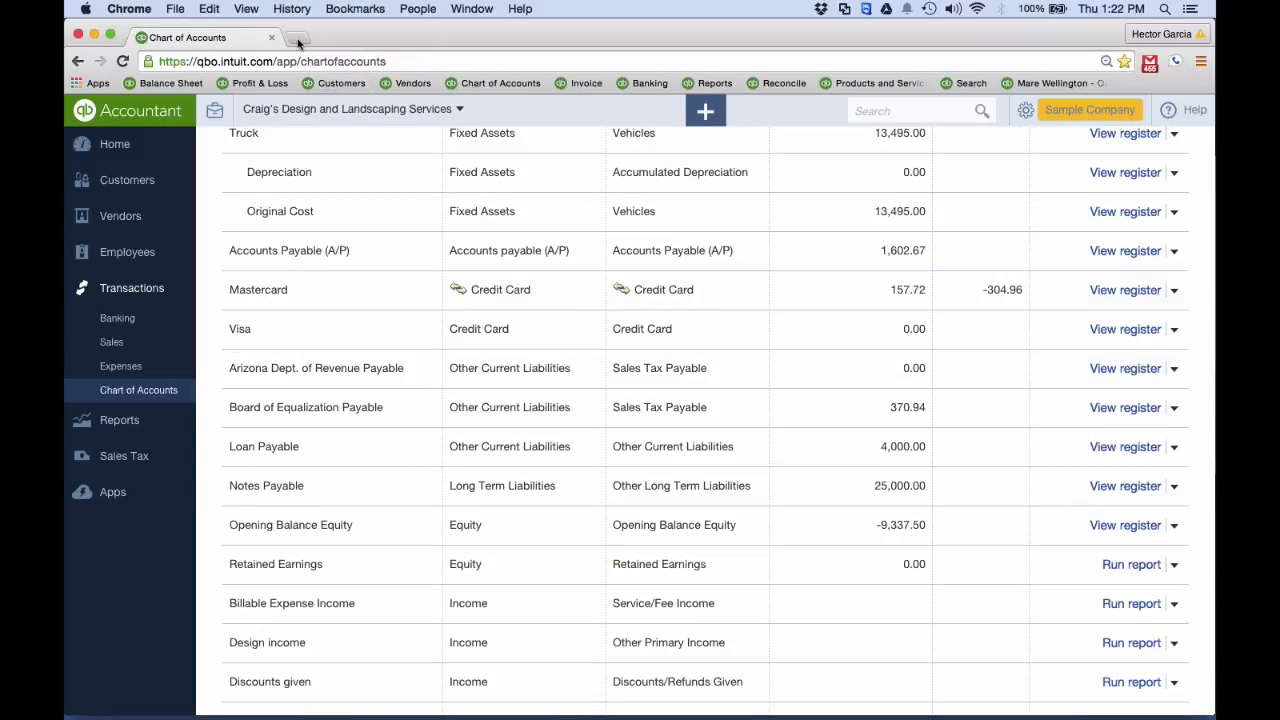
click(298, 44)
click(254, 88)
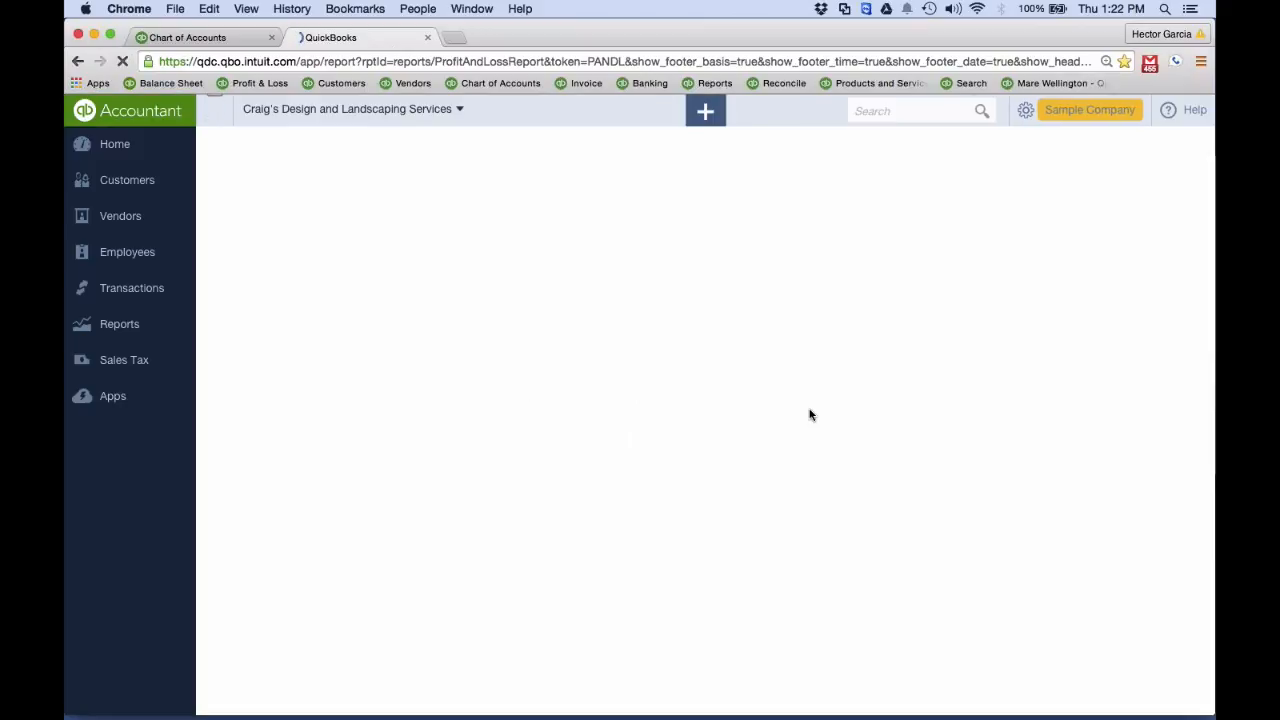
click(376, 259)
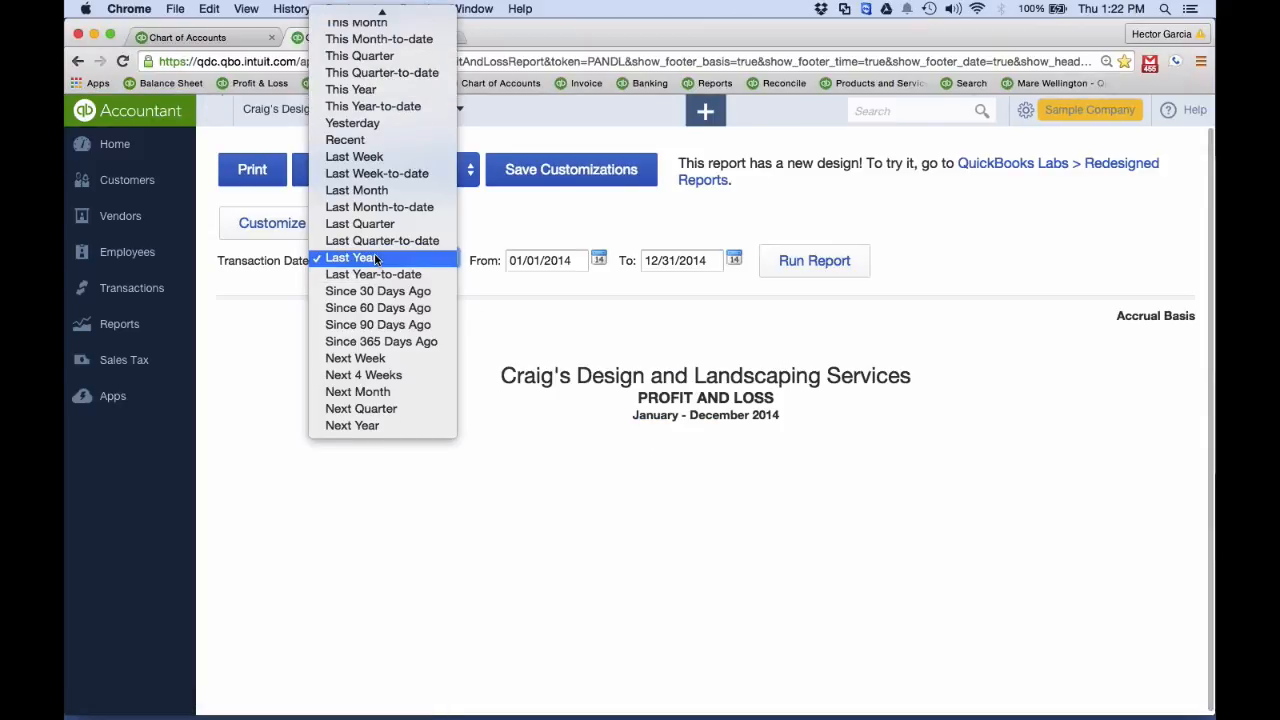
scroll(375, 260, up, 5)
click(372, 15)
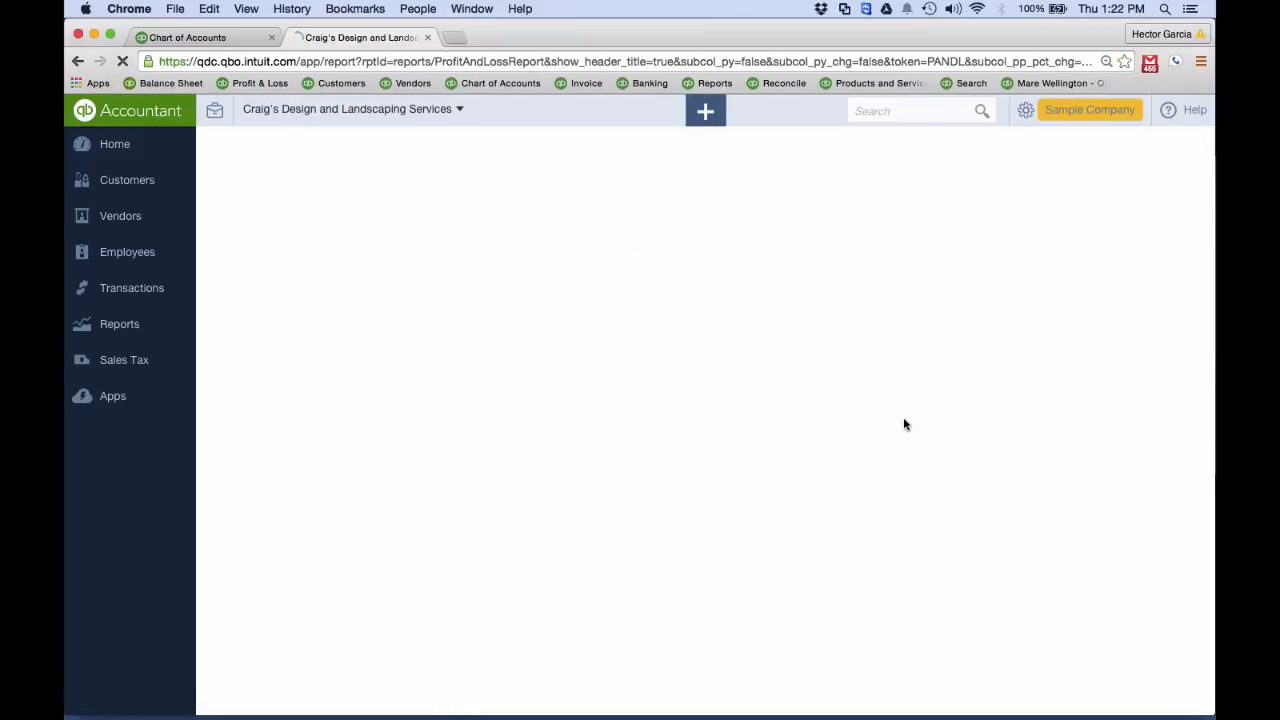
scroll(903, 417, down, 6)
scroll(880, 455, down, 1)
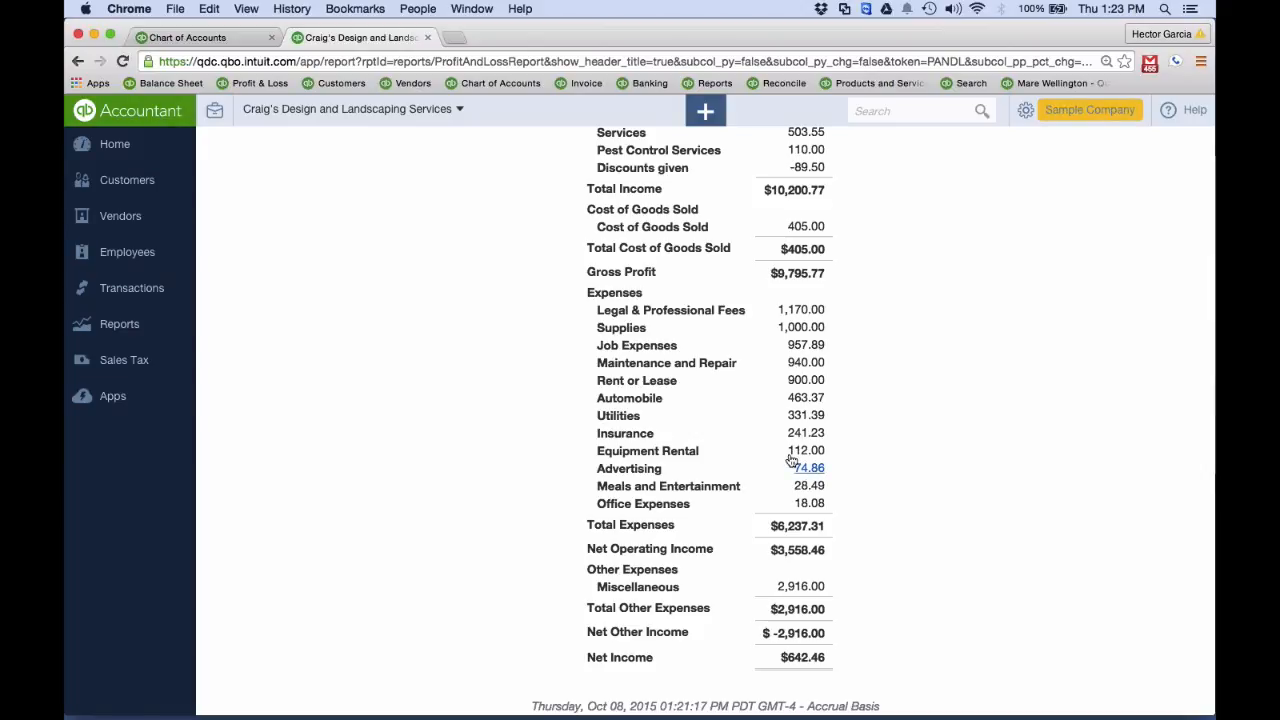
Filter the Chart of Accounts by "ad", delete the Advertising account with confirmation, and clear the filter
click(182, 38)
scroll(374, 209, up, 5)
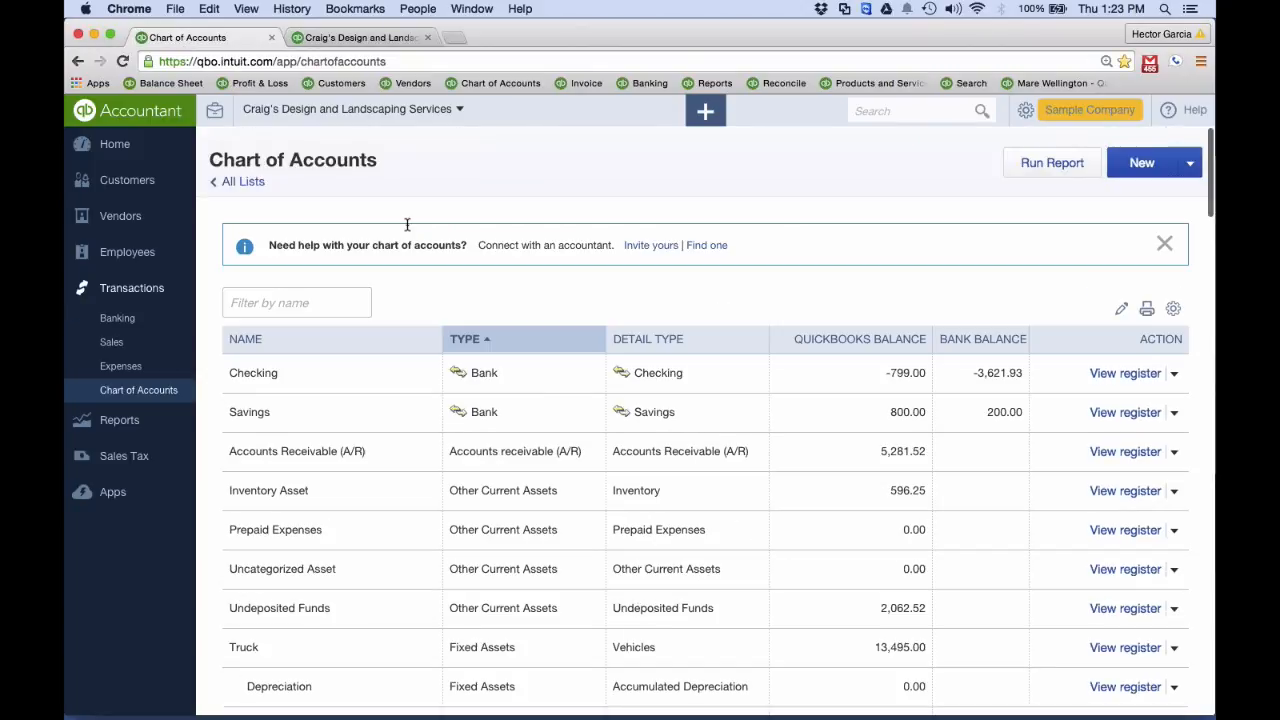
click(281, 302)
text(ad)
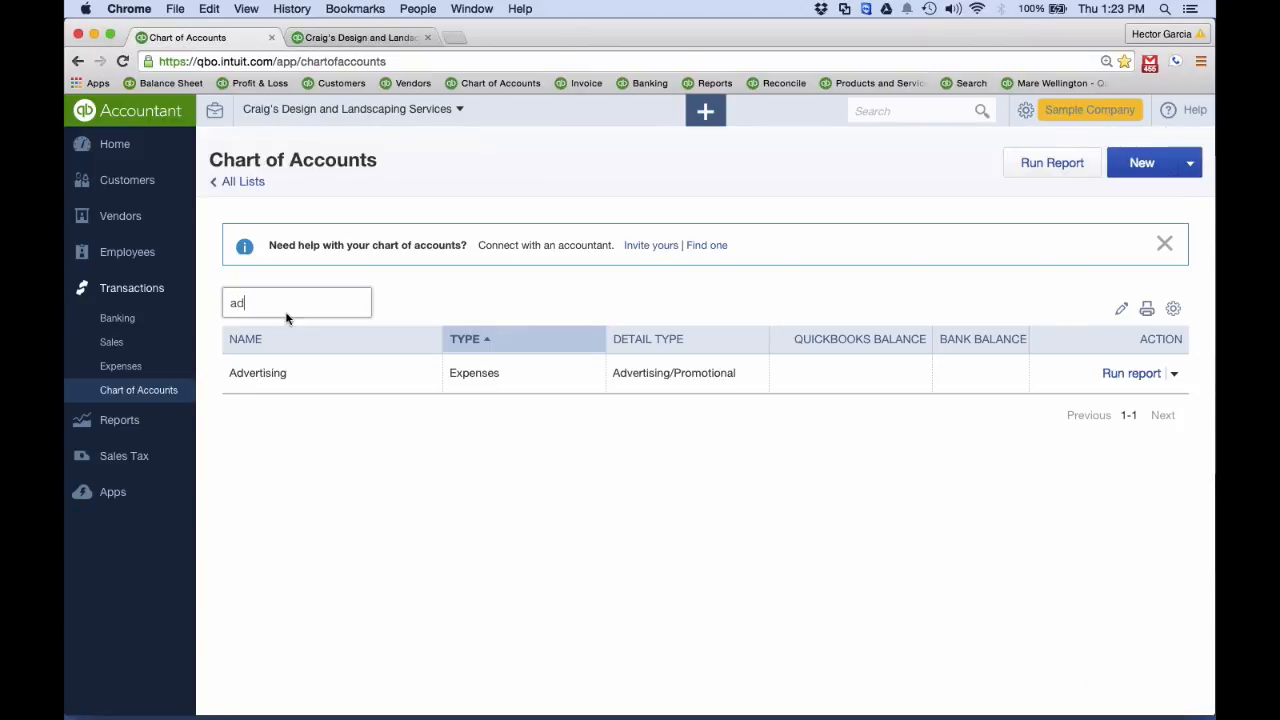
click(1174, 373)
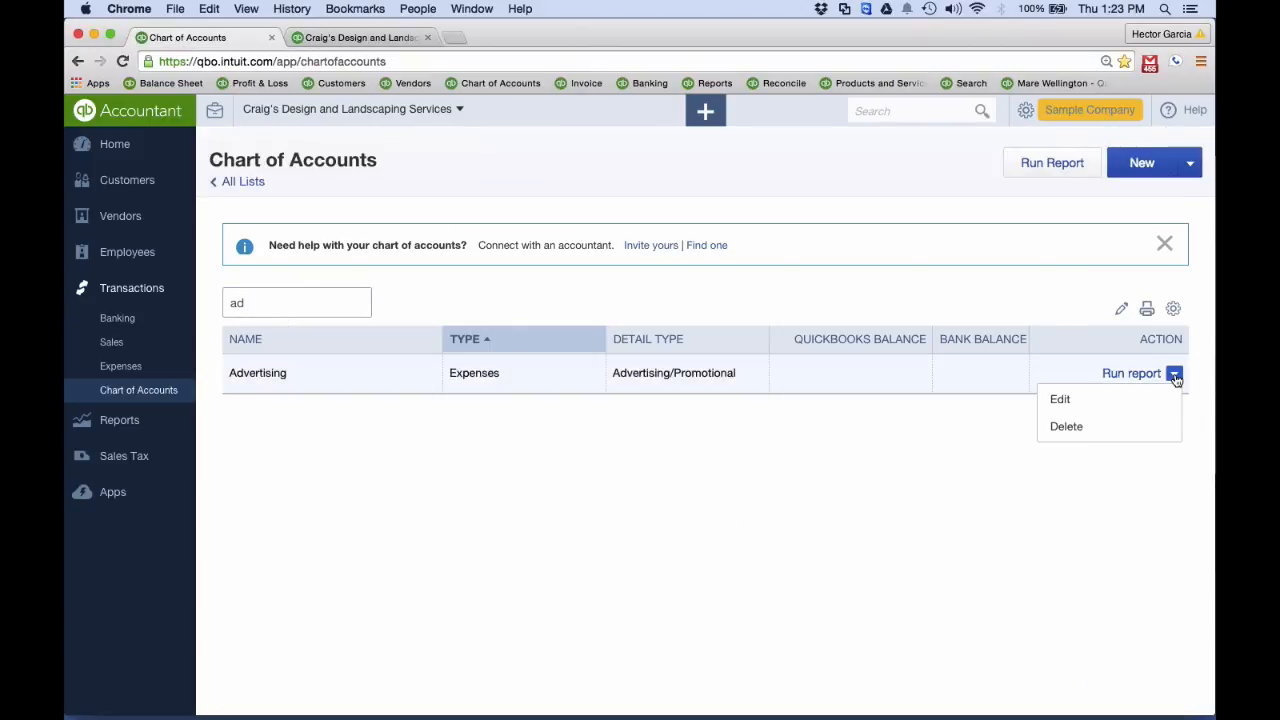
click(1060, 427)
click(765, 452)
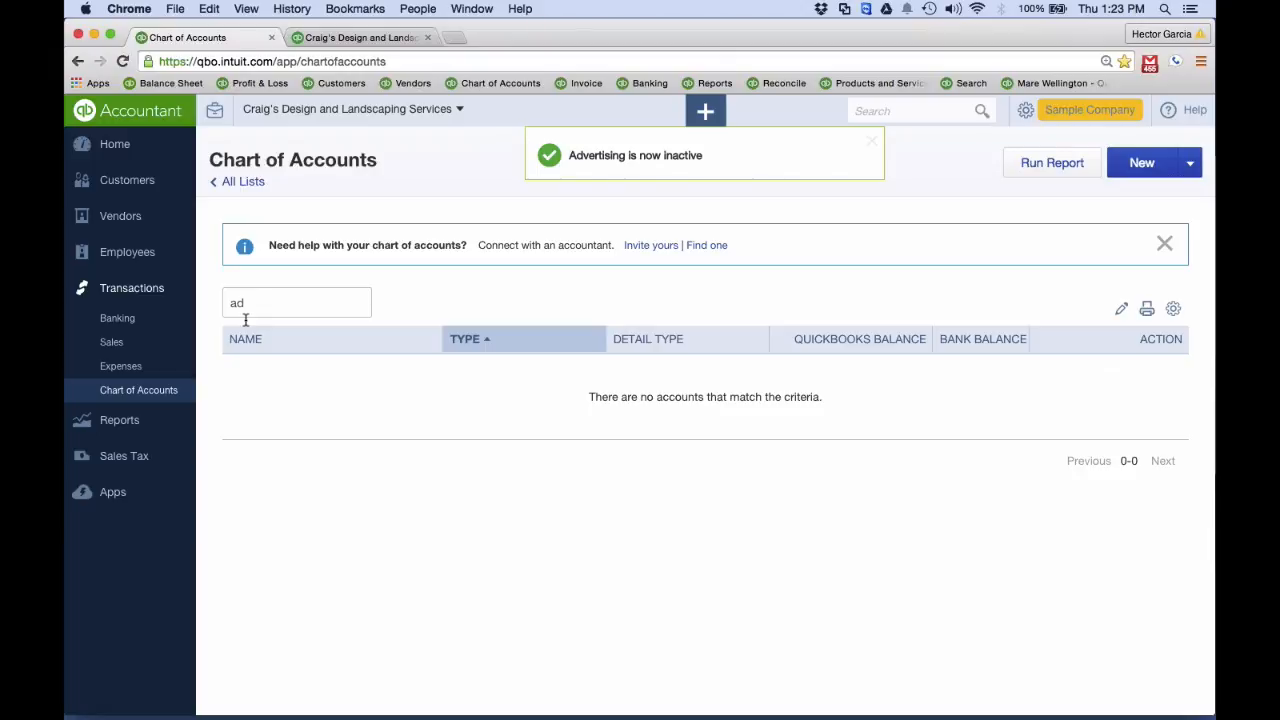
drag(245, 319, 214, 306)
key(BackSpace)
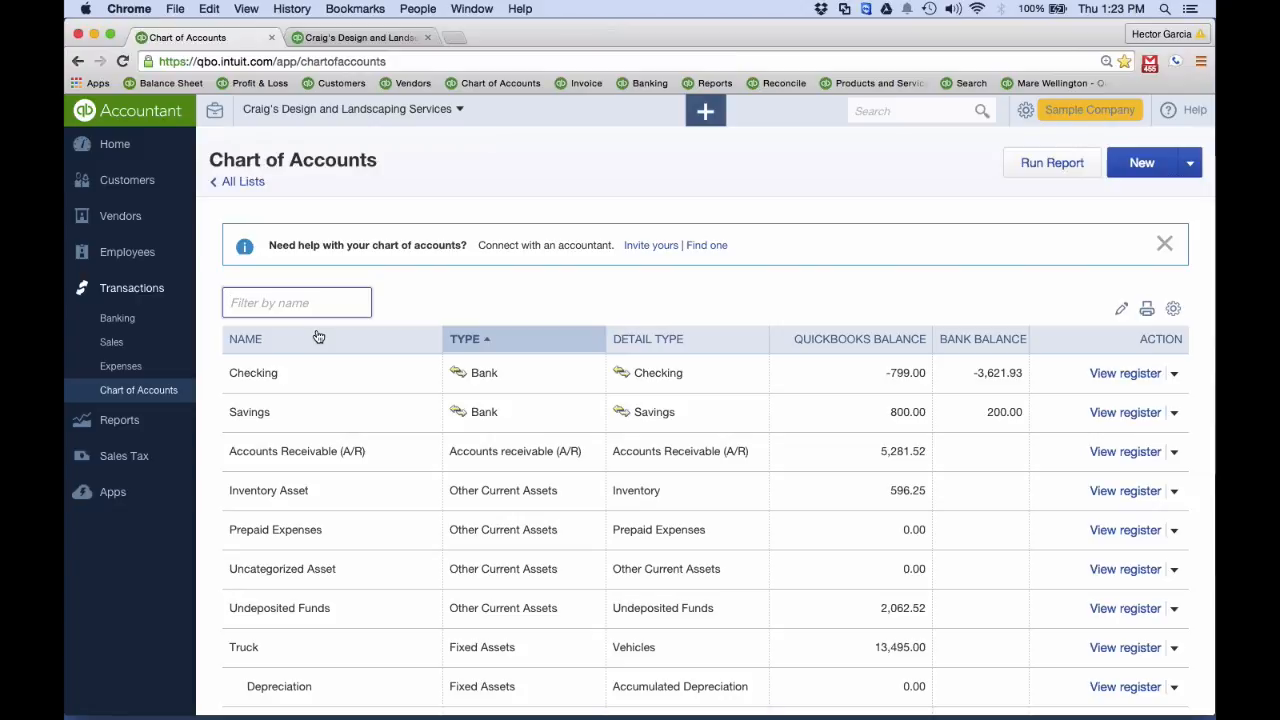
Try to use Advertising as the account on the first line of a new expense, and close the forms without saving
click(706, 108)
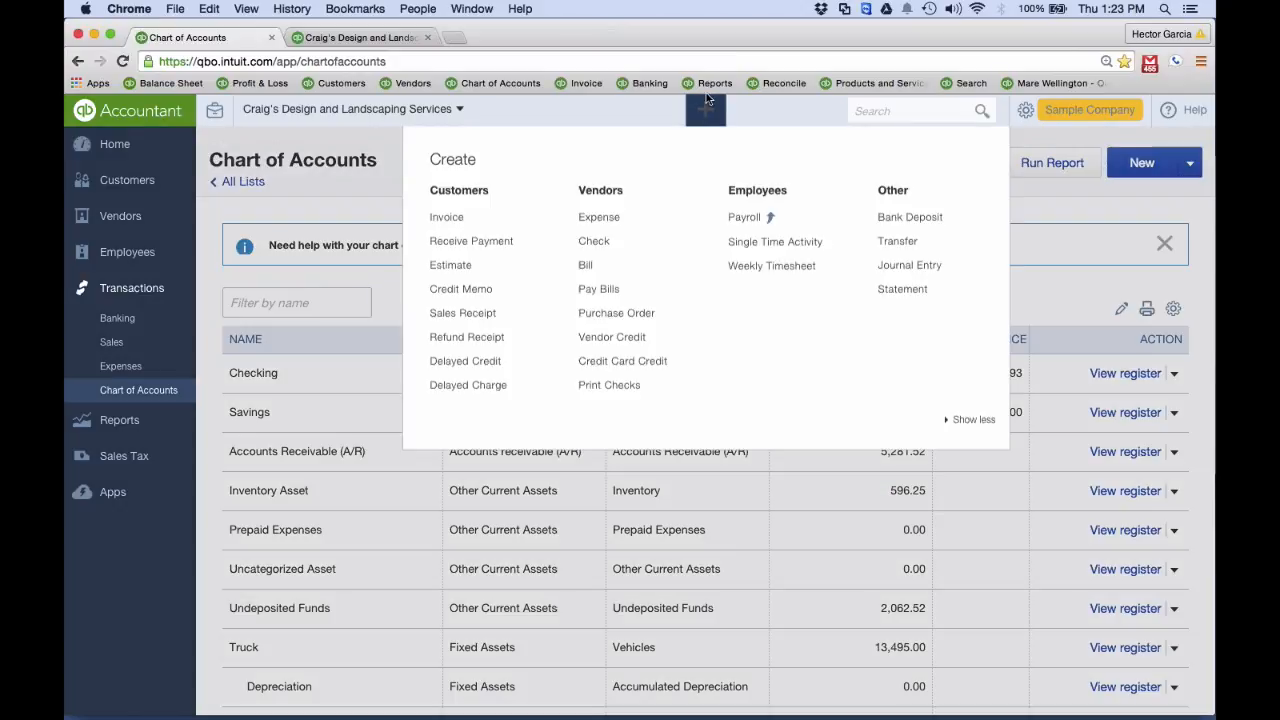
click(594, 226)
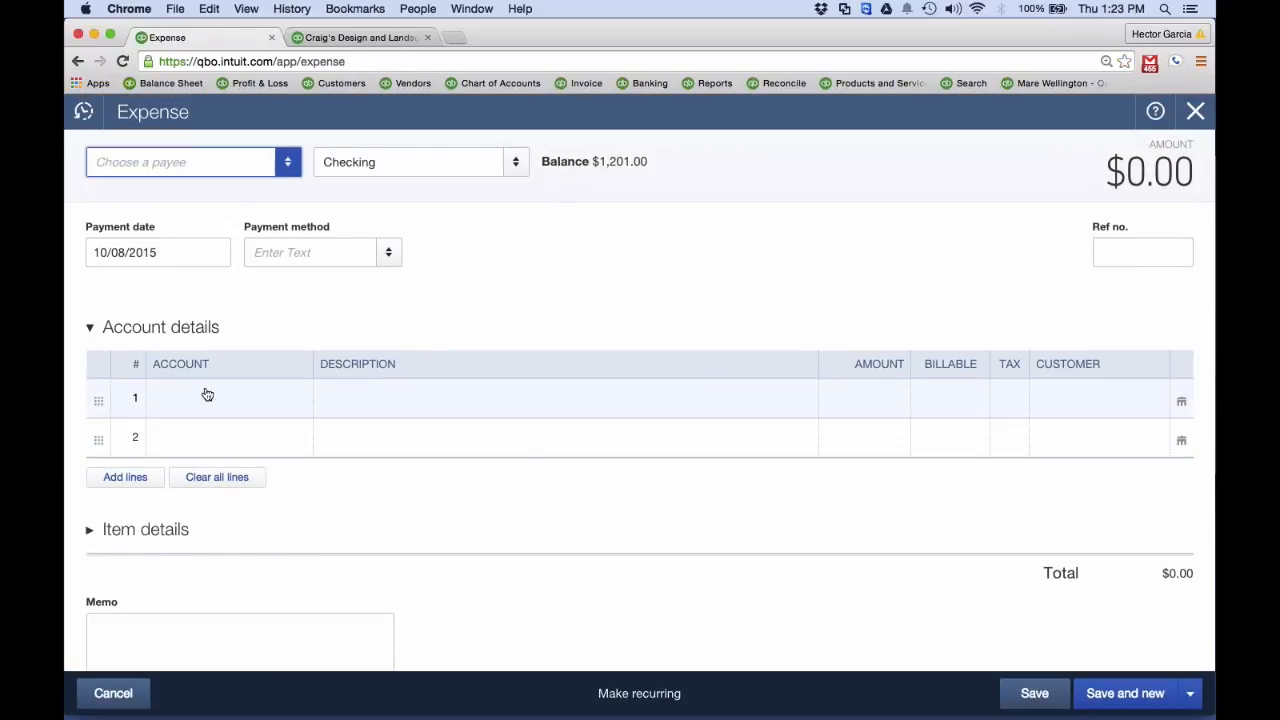
click(206, 392)
text(Adverti)
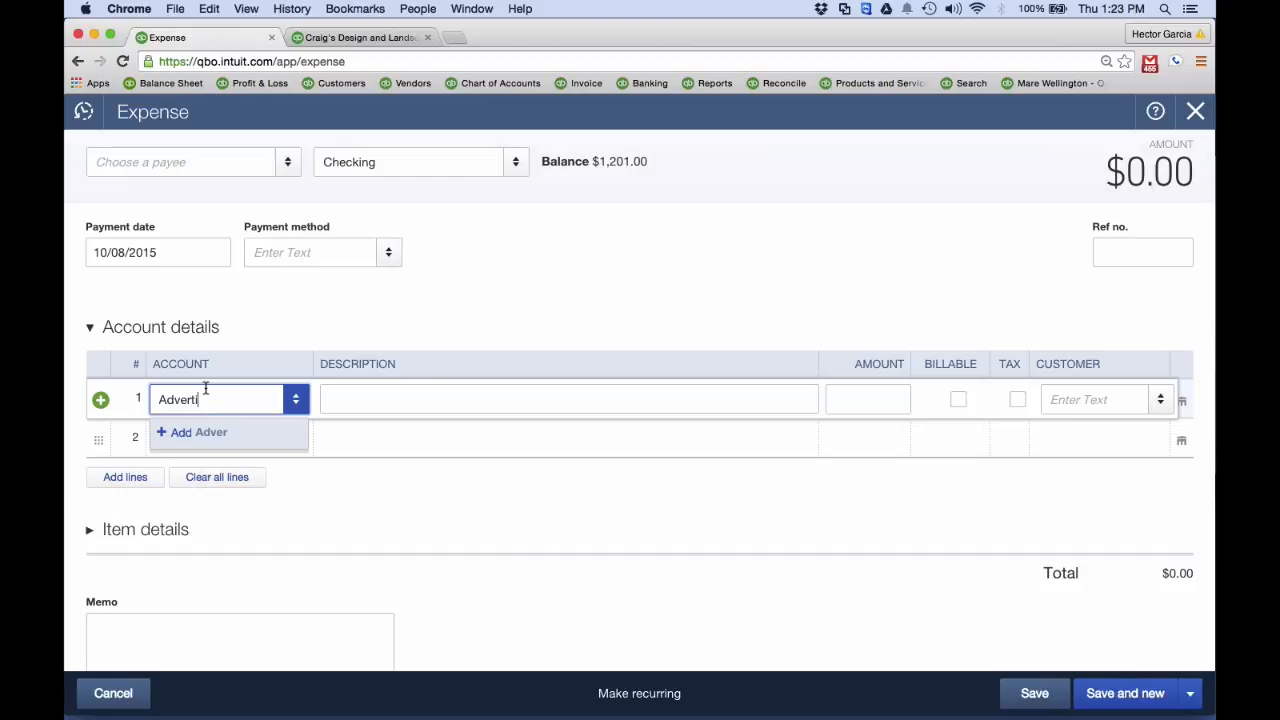
text(sing)
key(Return)
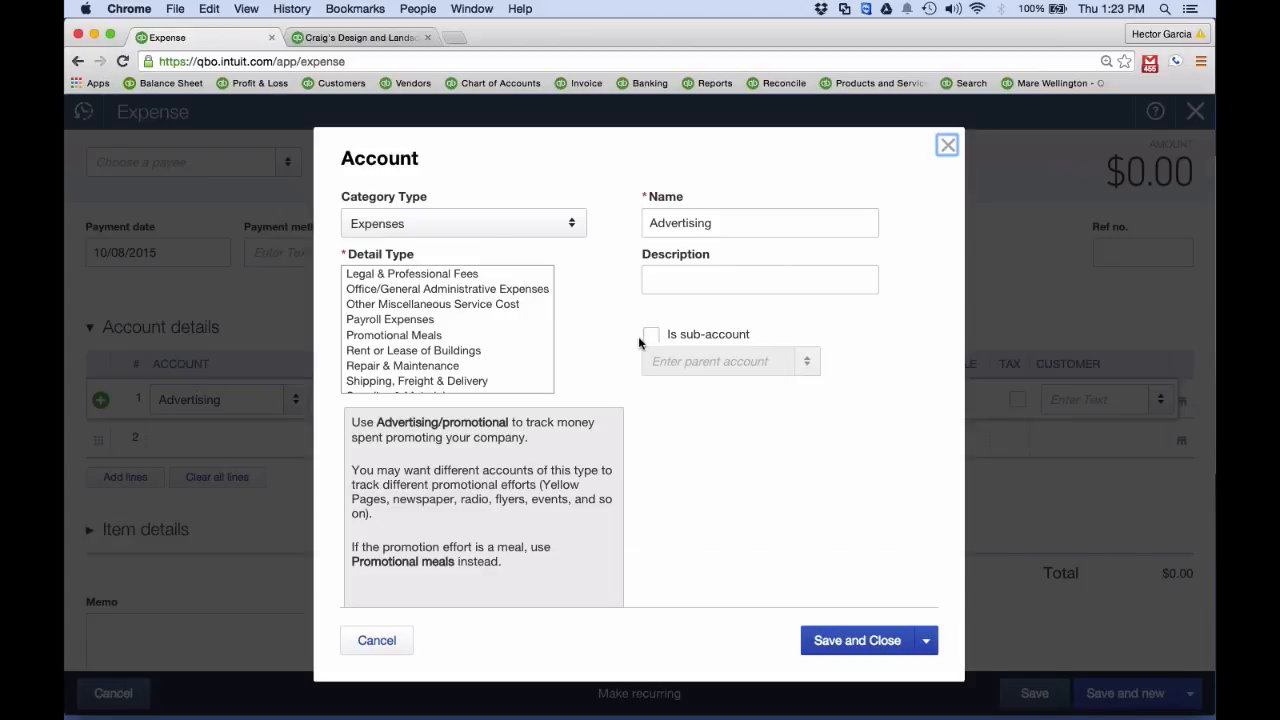
click(948, 146)
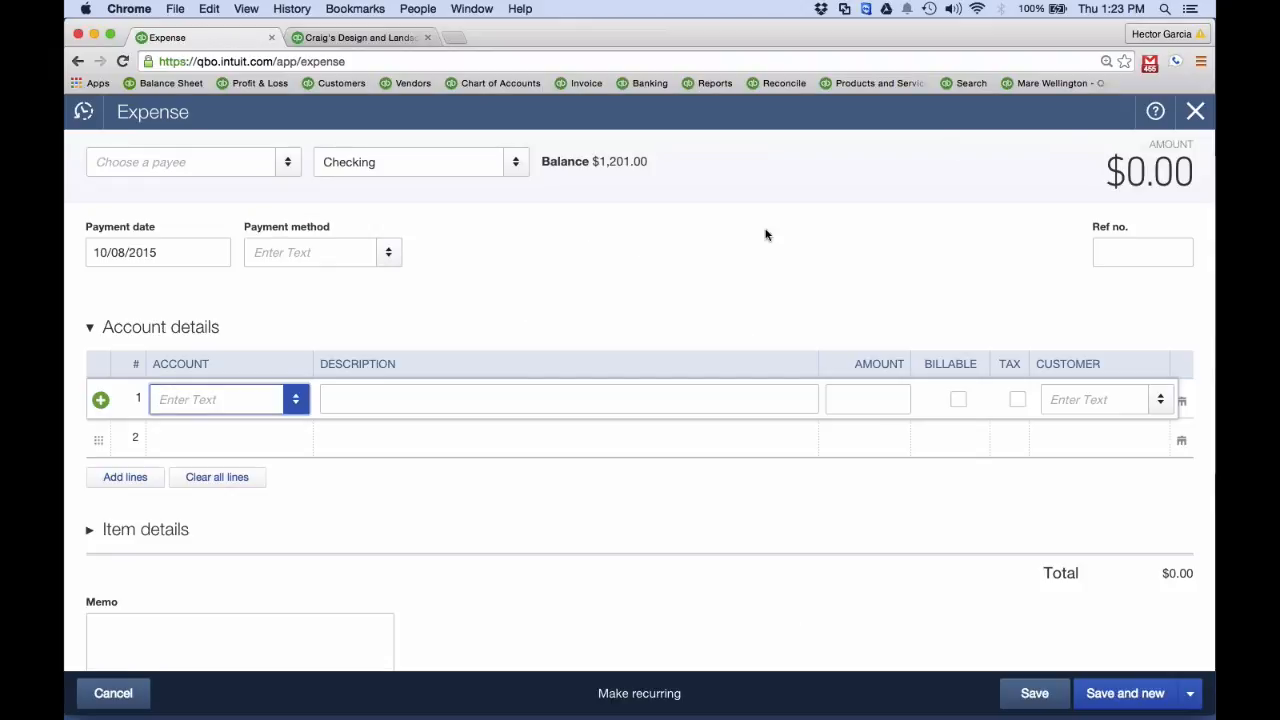
click(1187, 118)
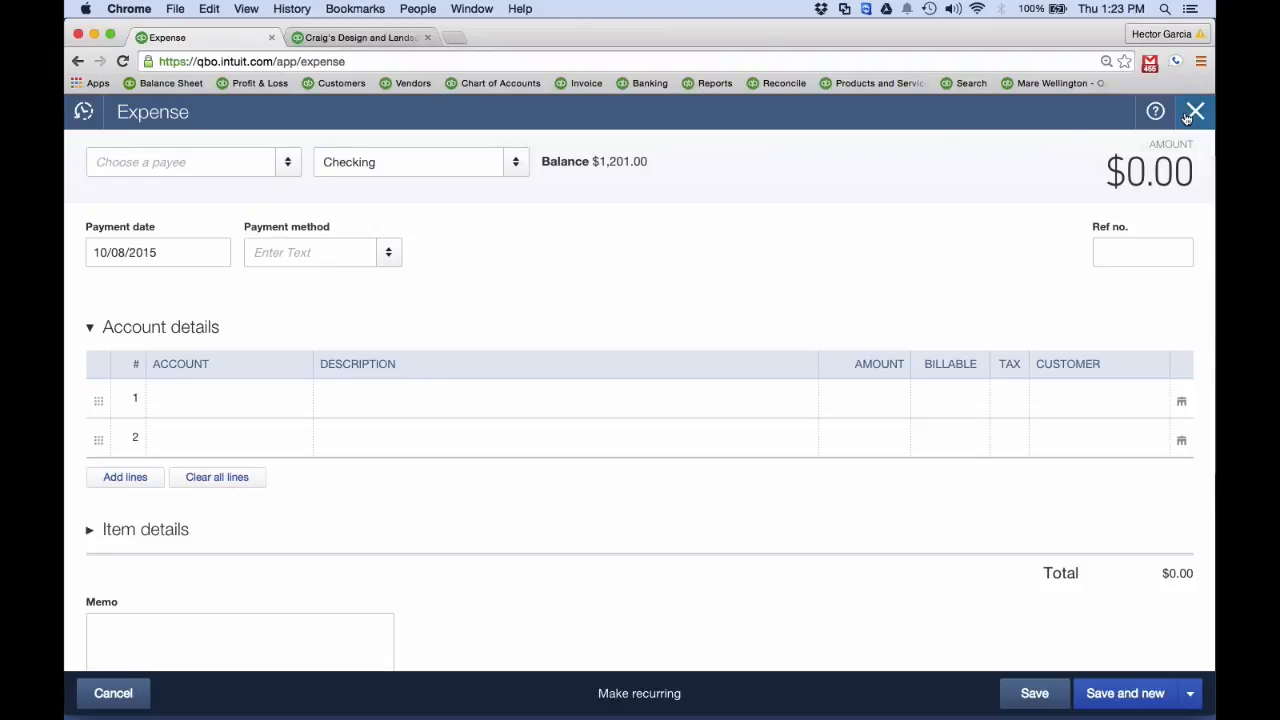
click(1187, 118)
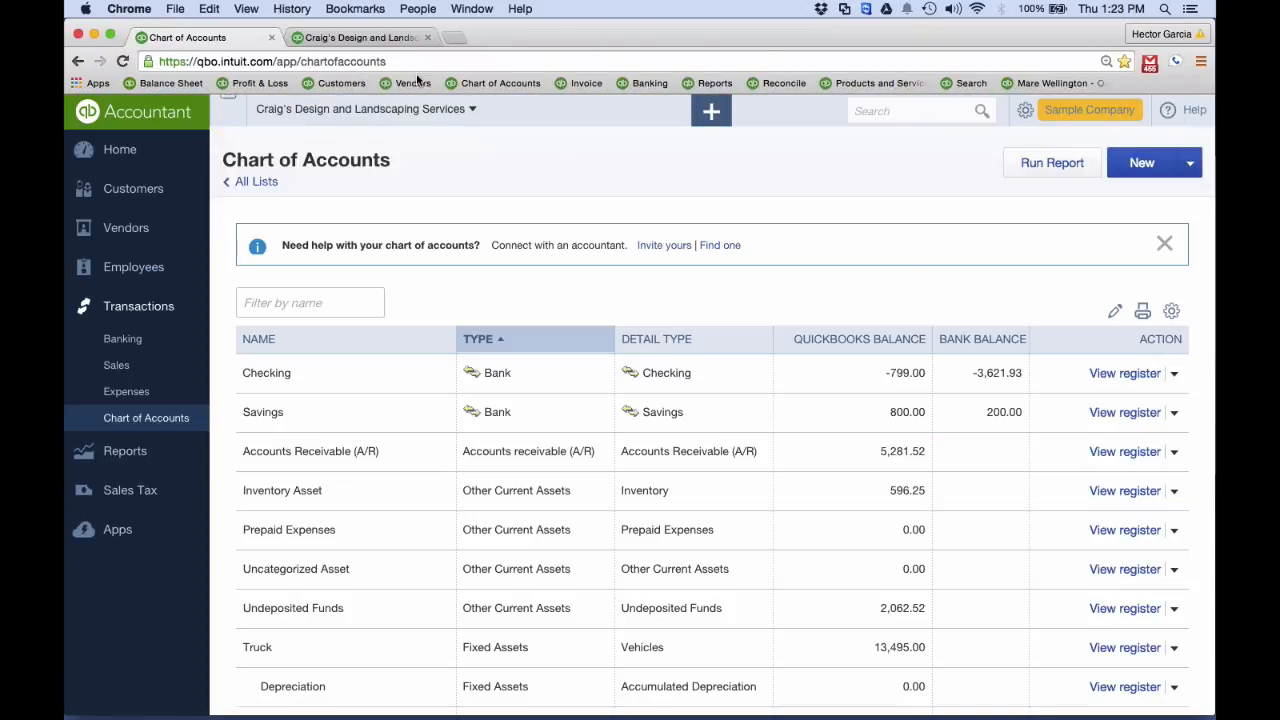
Reload the open Profit and Loss report to check the Advertising line, and close its browser tab
click(363, 40)
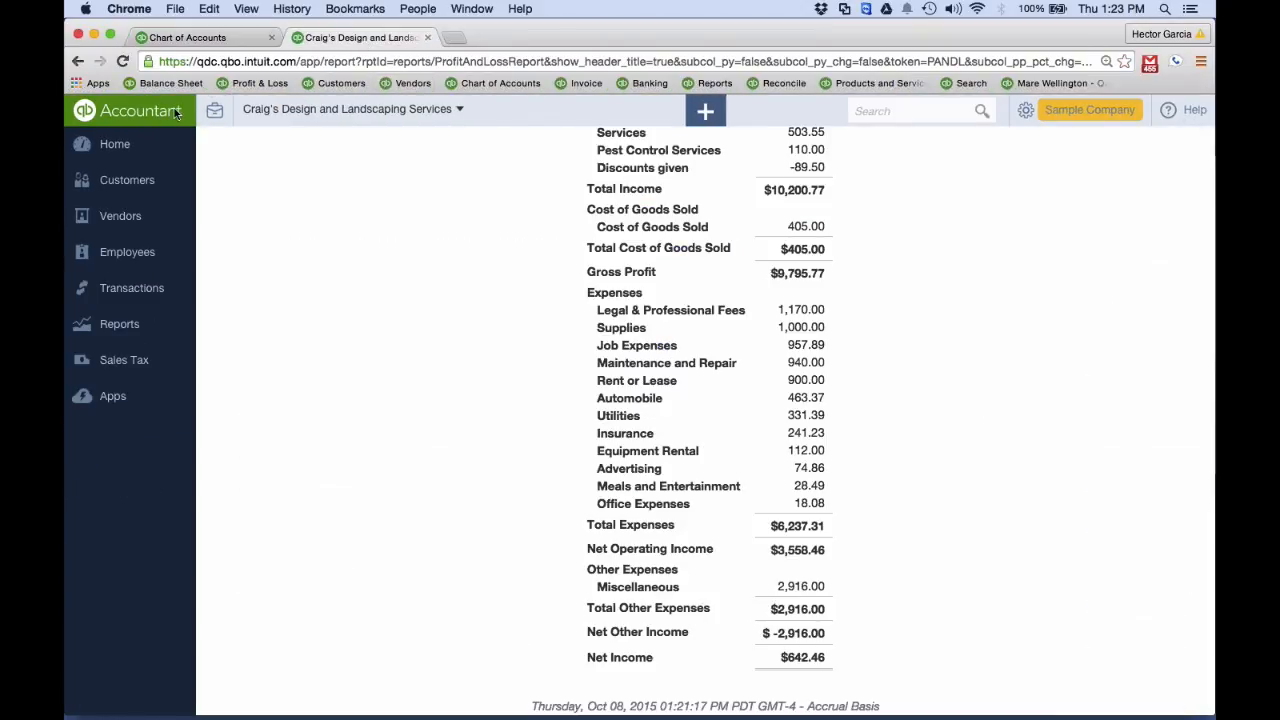
click(124, 61)
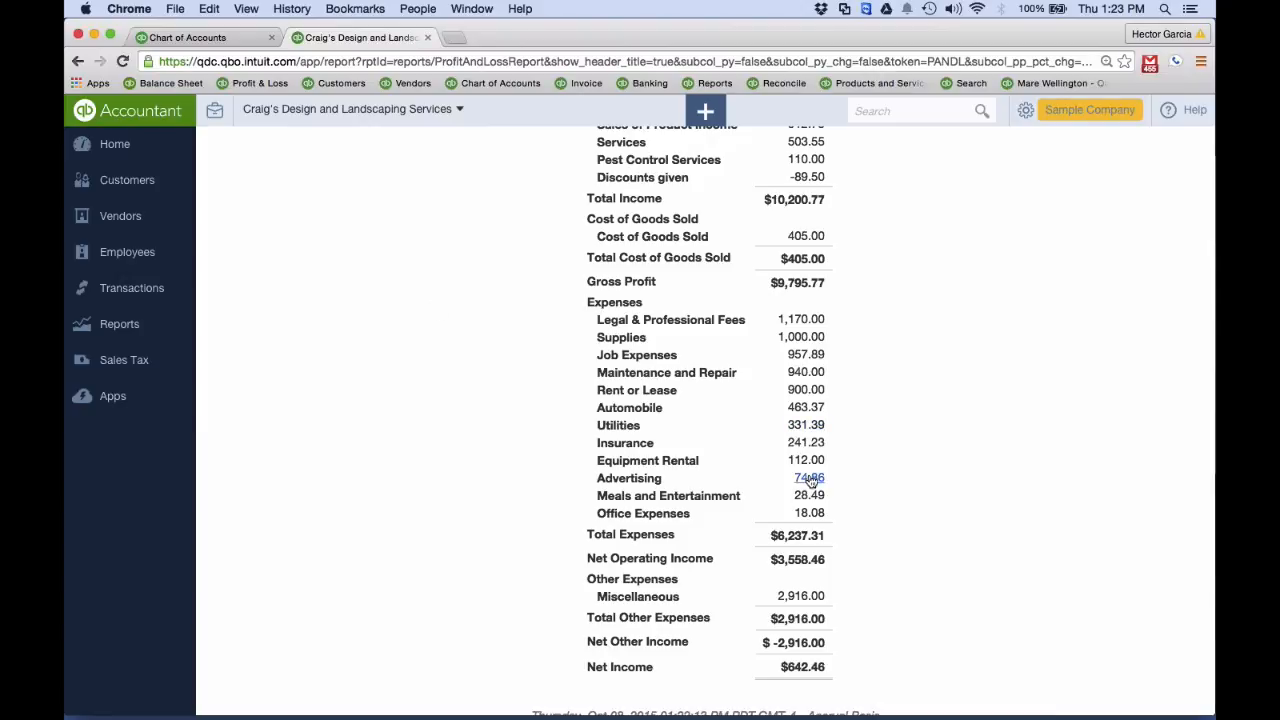
click(427, 37)
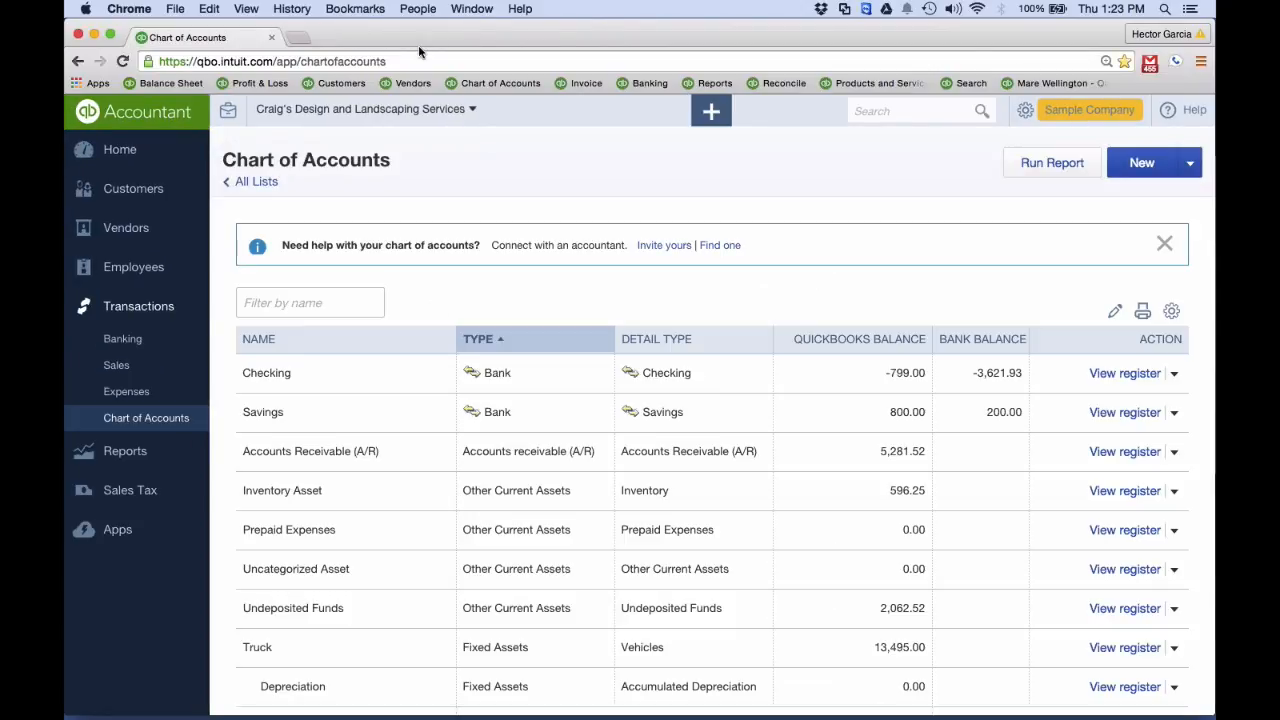
Run the recommended Profit and Loss report and examine how the deleted Advertising account is listed under Expenses
click(125, 451)
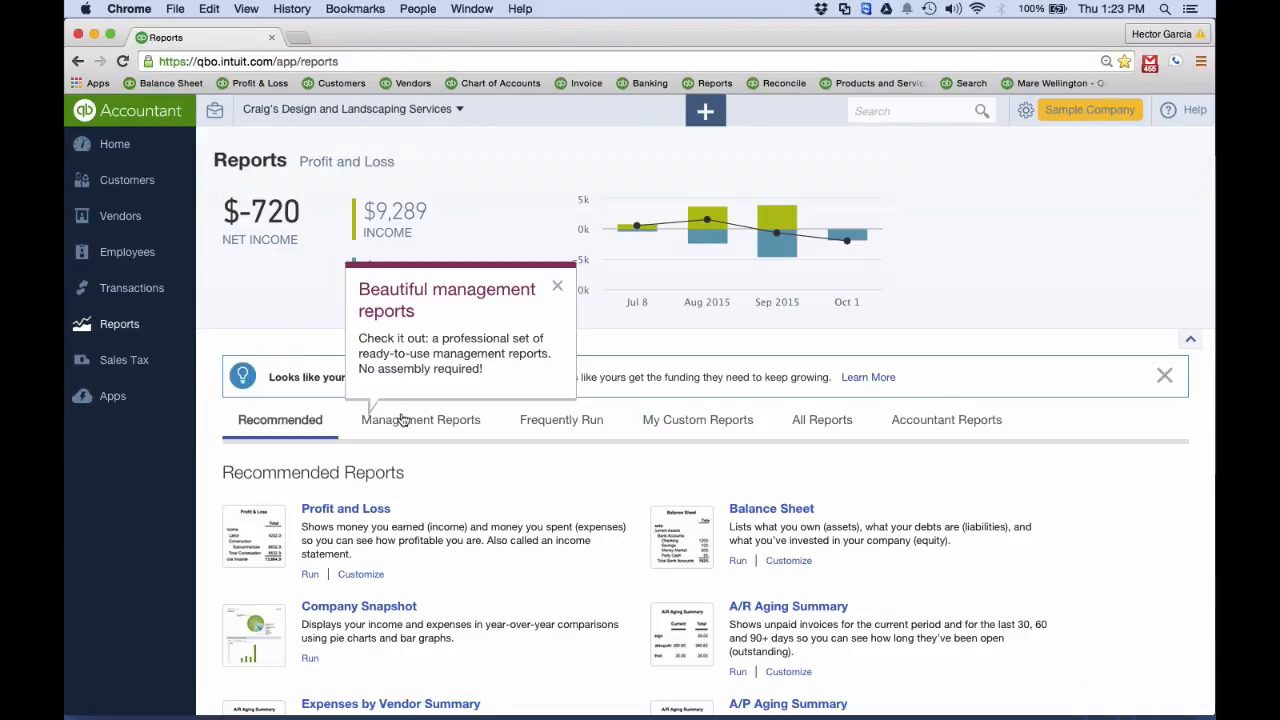
click(344, 510)
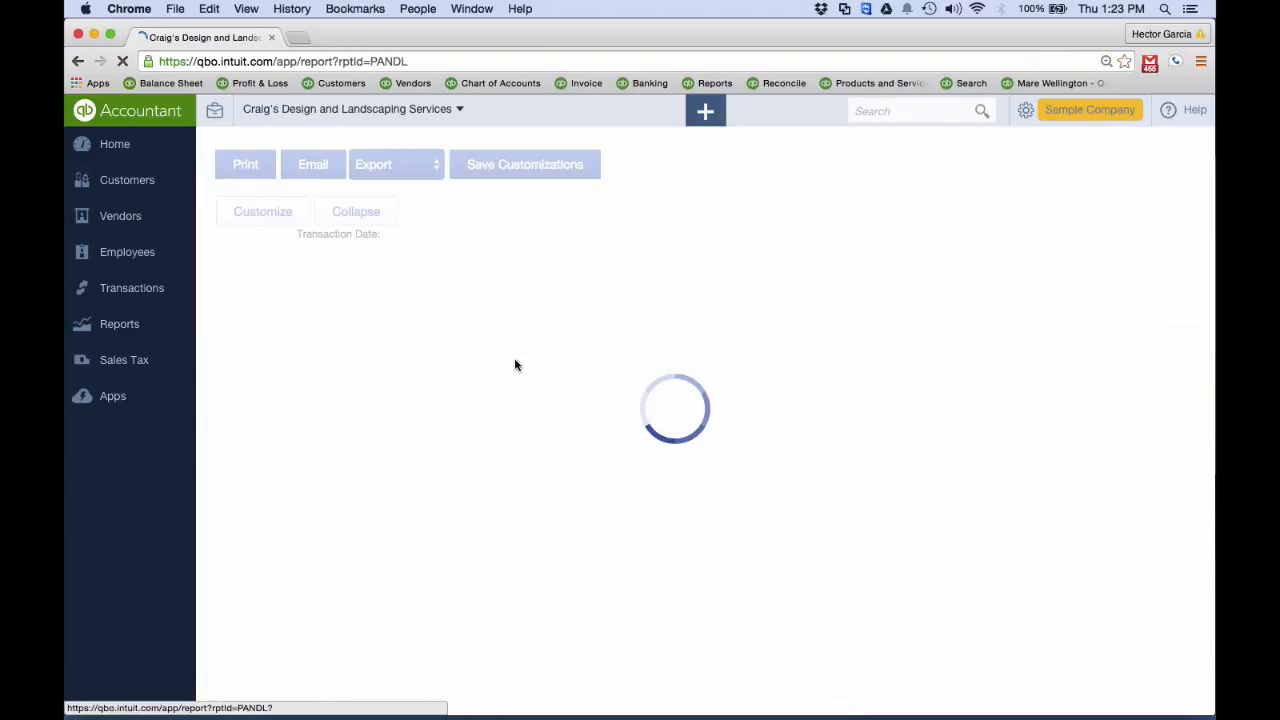
scroll(549, 370, down, 1)
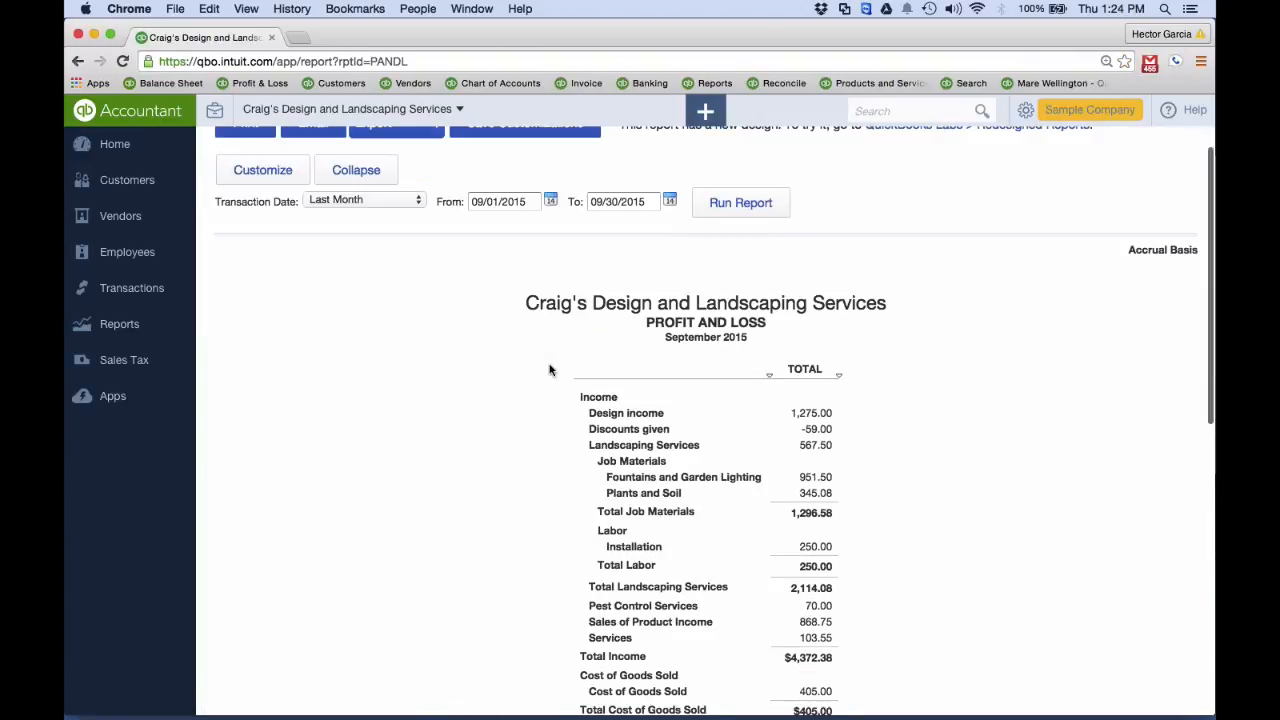
scroll(726, 446, down, 5)
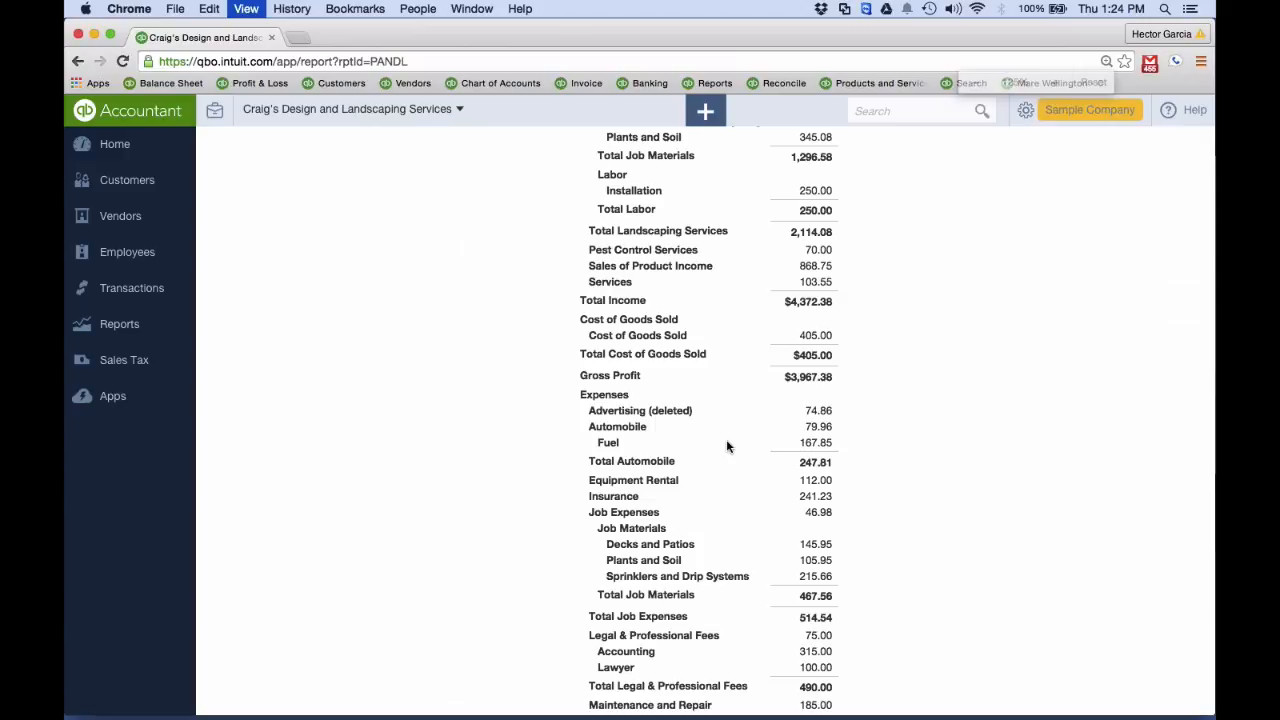
key(super+equal)
key(super+equal)
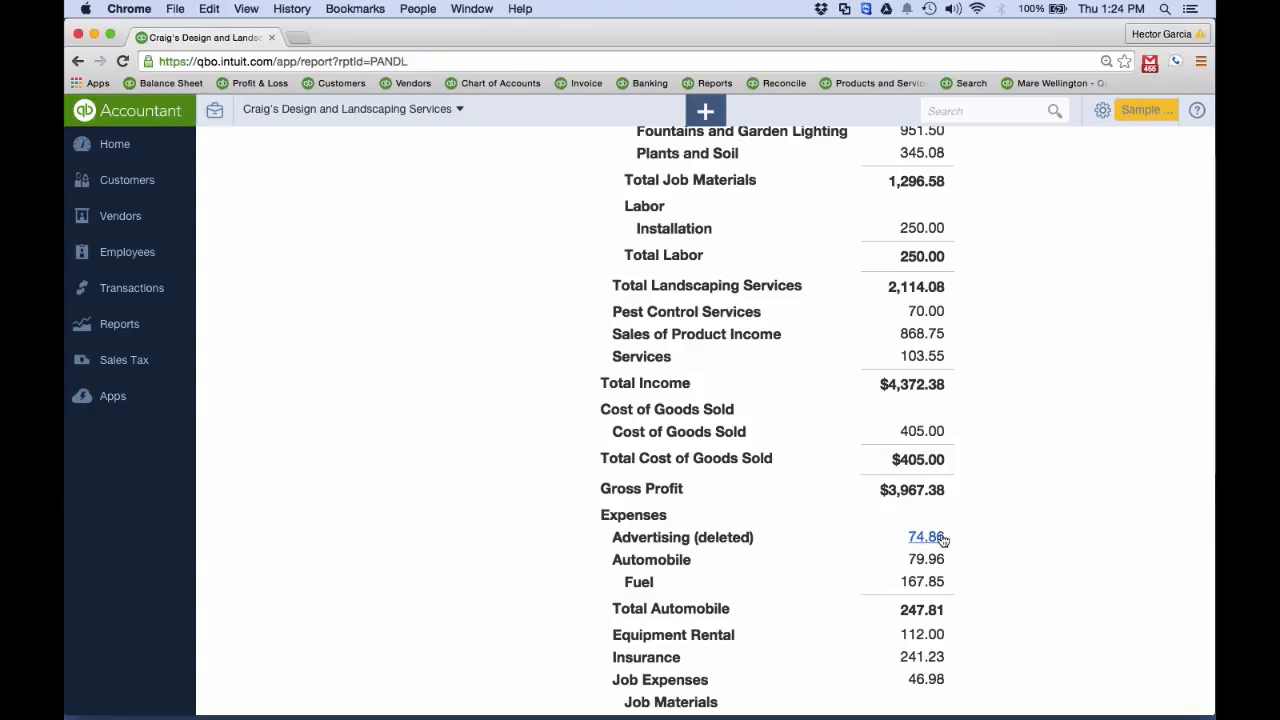
key(super+minus)
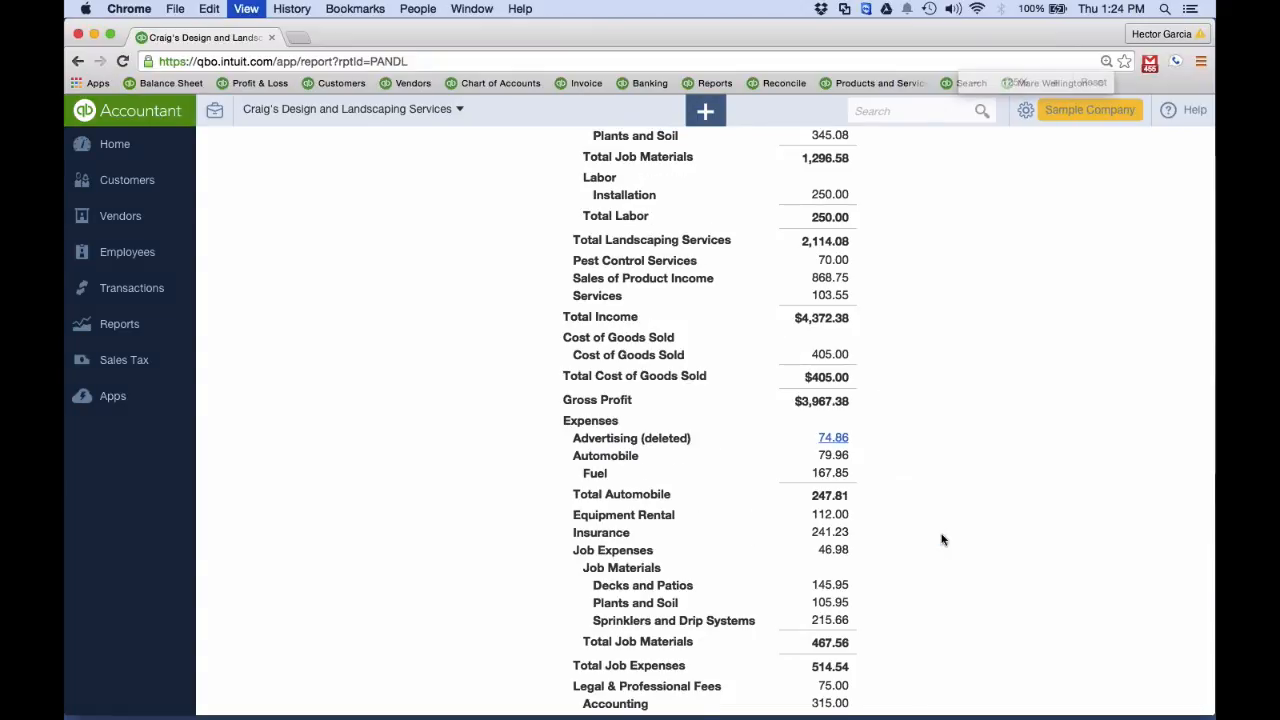
key(super+minus)
key(super+equal)
key(super+equal)
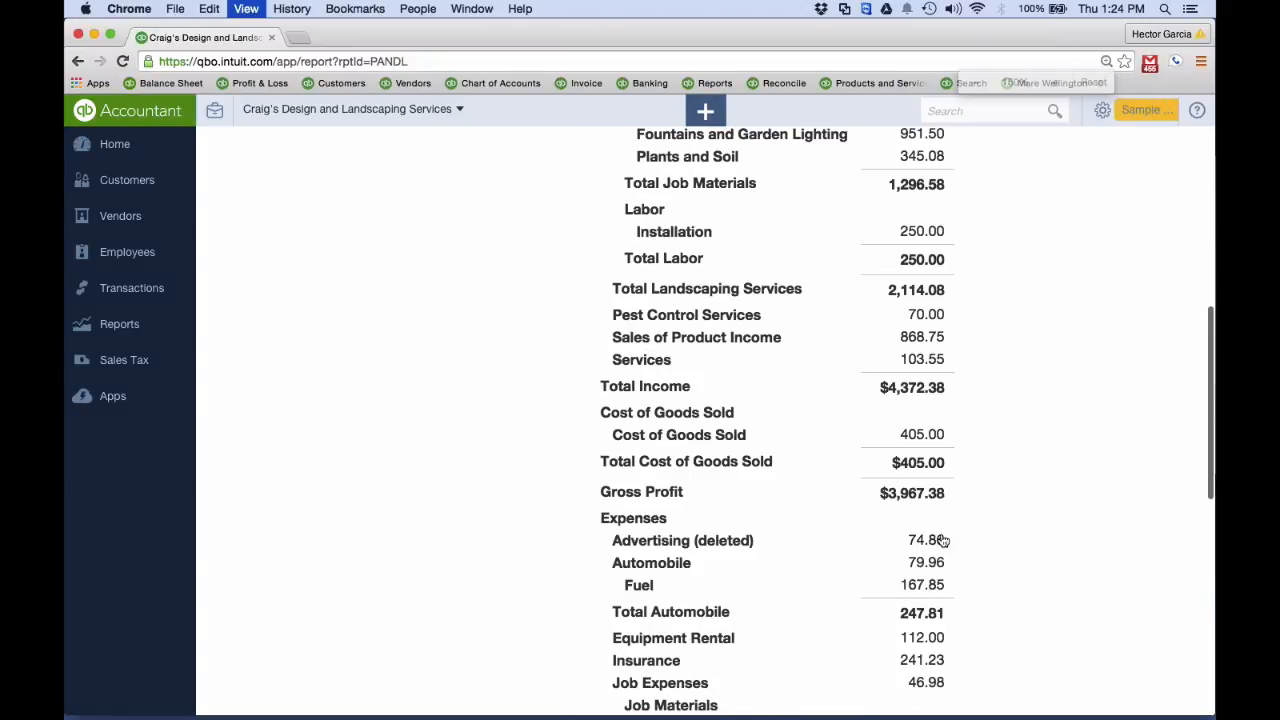
key(super+minus)
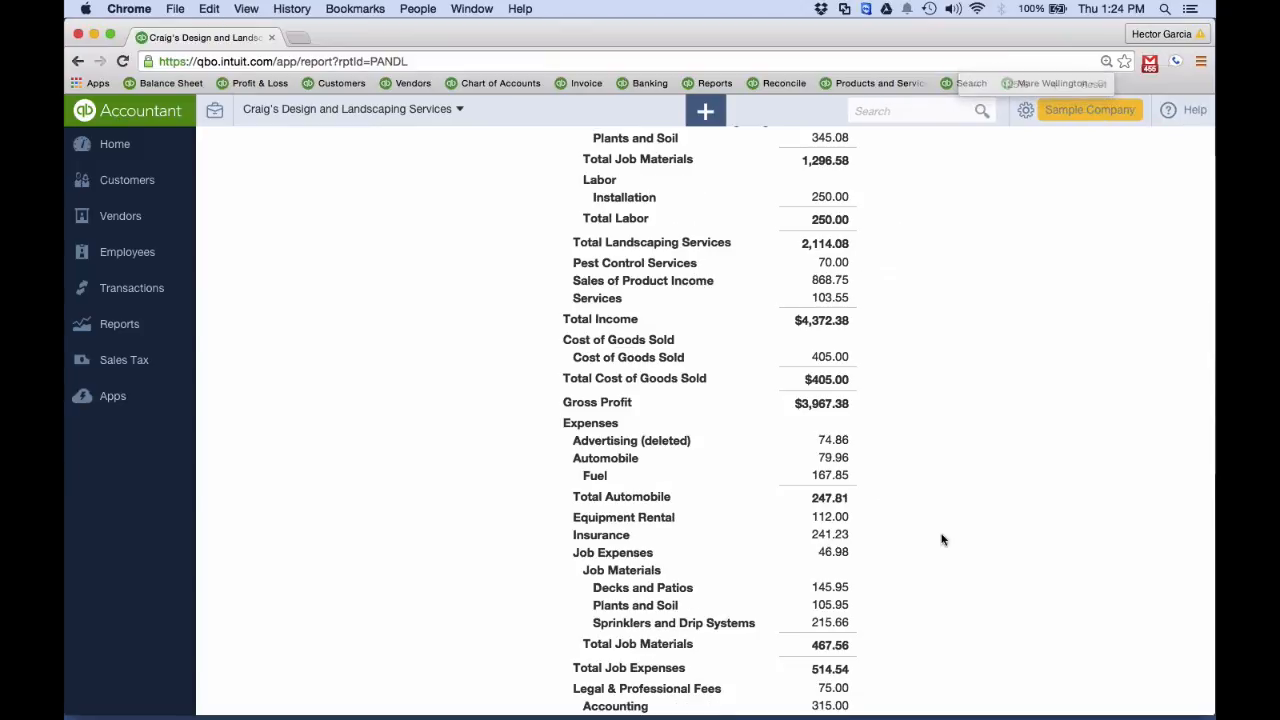
Switch to the running PowerPoint slide show and advance to the Deleted/Inactive Accounts slide
key(ctrl+Up)
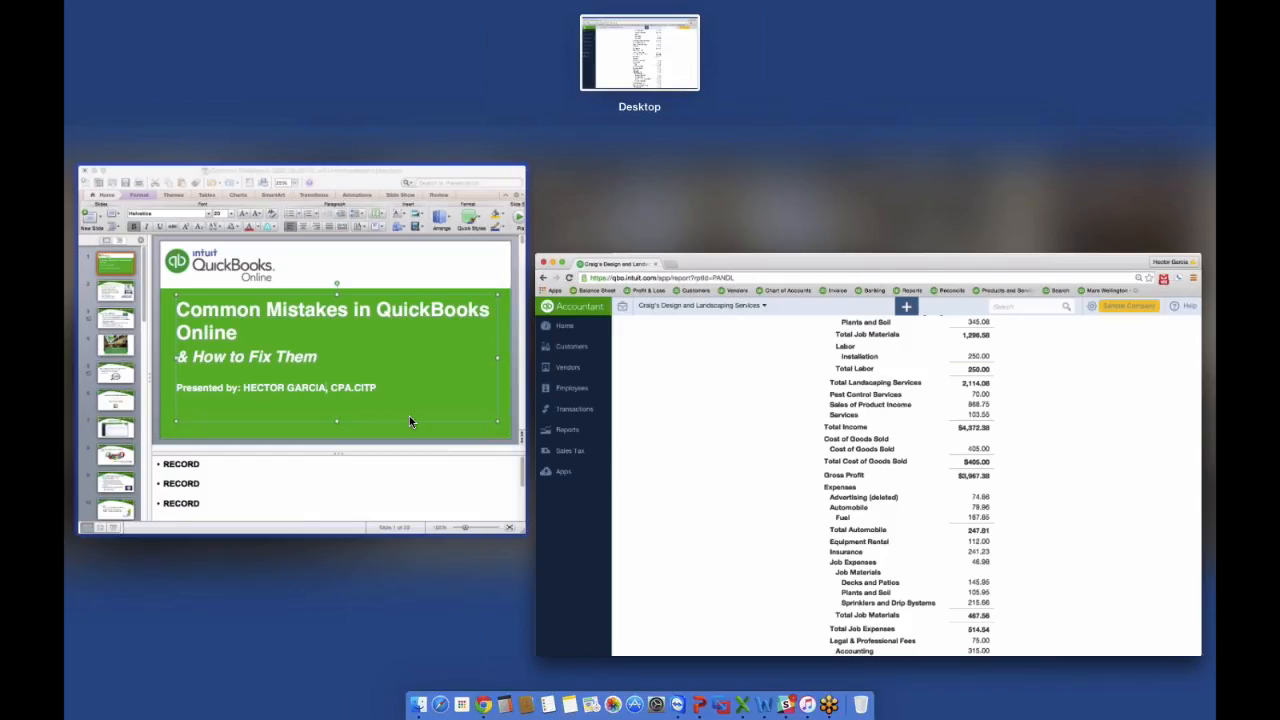
click(409, 416)
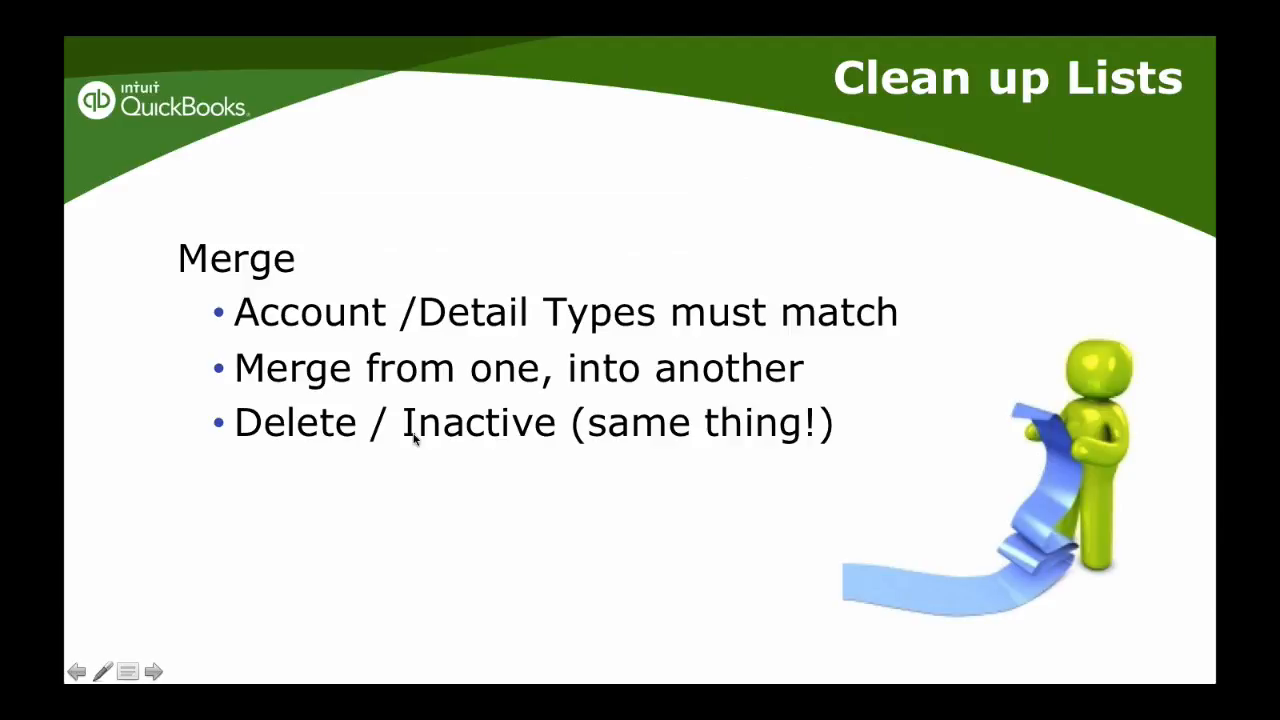
key(Right)
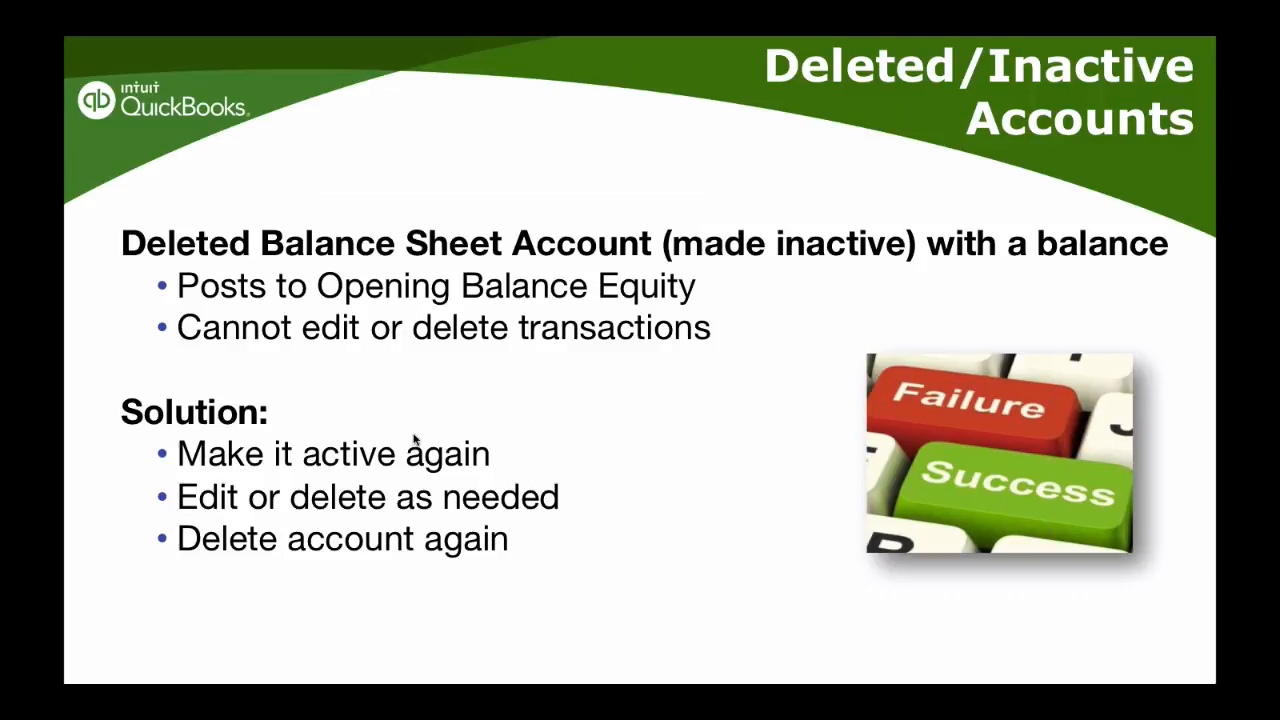
Switch back to QuickBooks Online in Chrome, run the Balance Sheet report and review its Fixed Assets section
key(ctrl+Up)
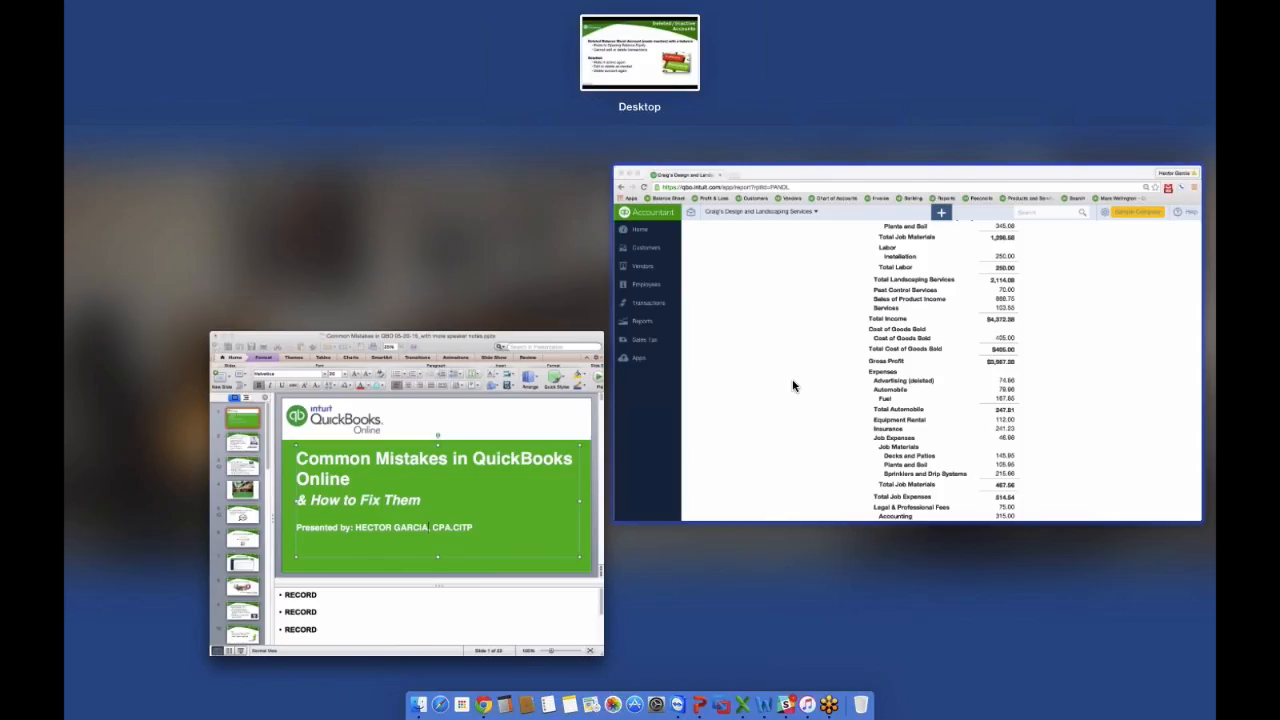
click(793, 385)
click(118, 324)
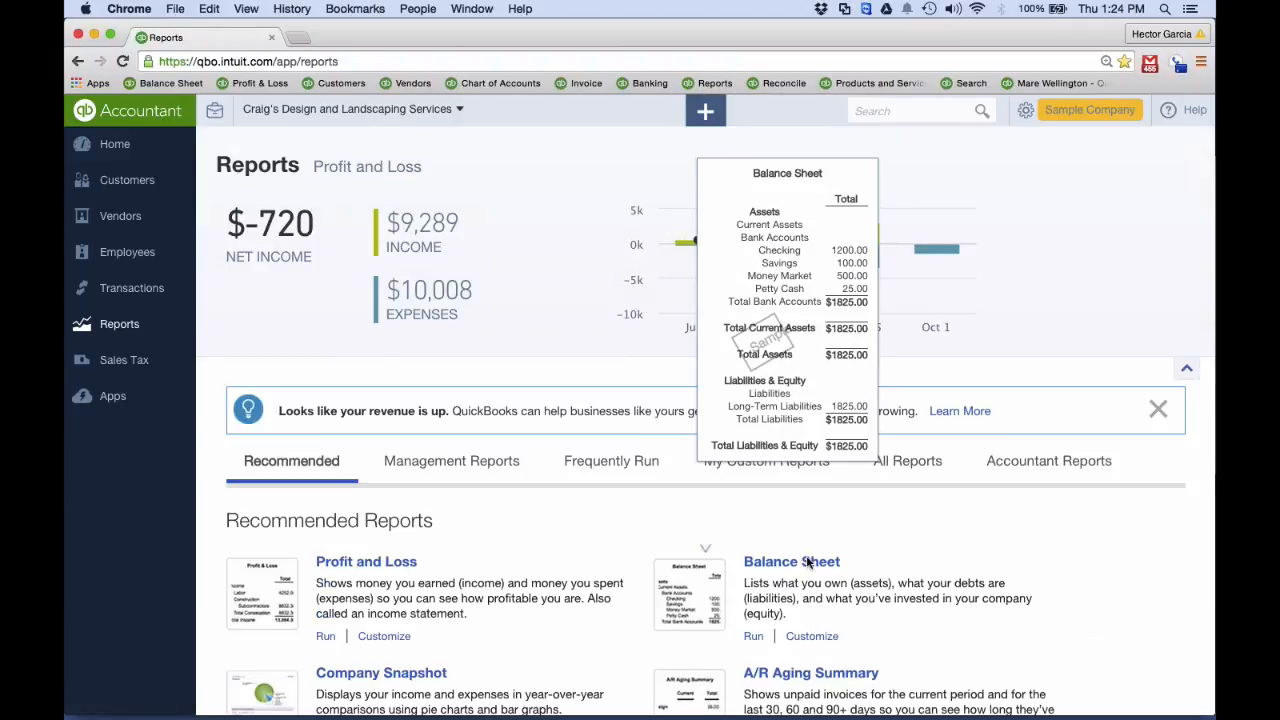
click(808, 564)
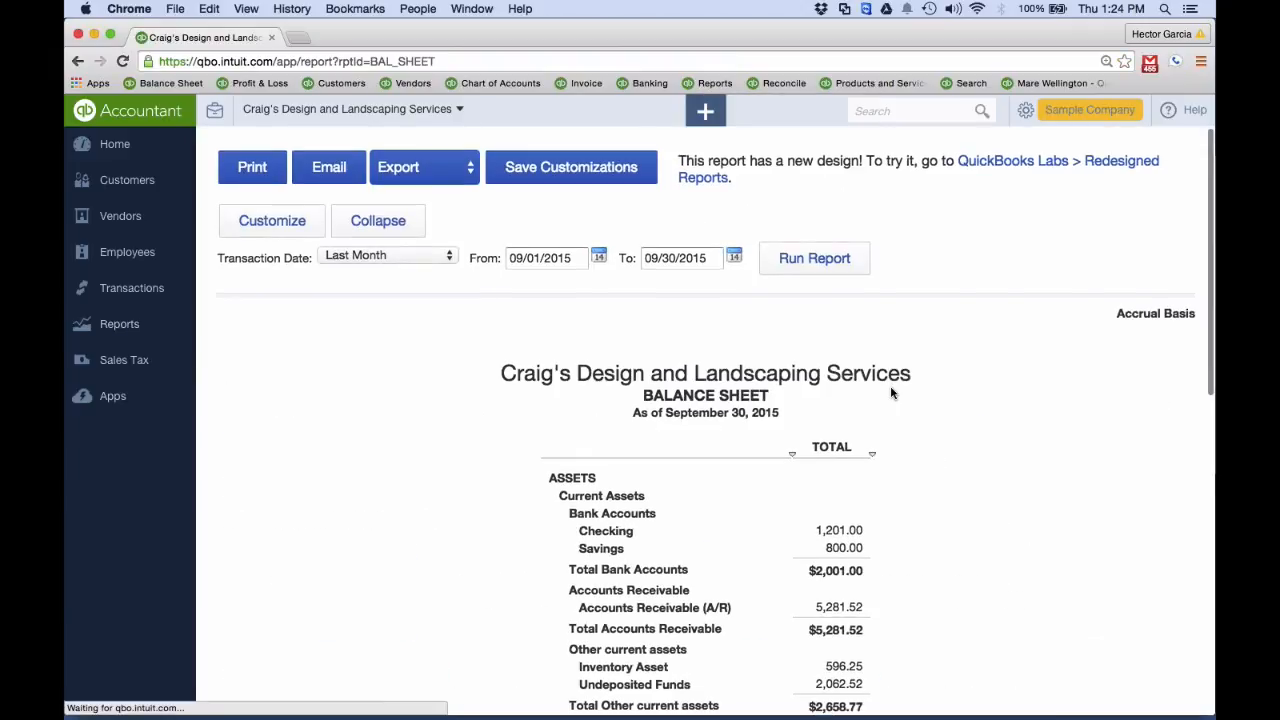
scroll(891, 391, down, 5)
scroll(891, 393, down, 2)
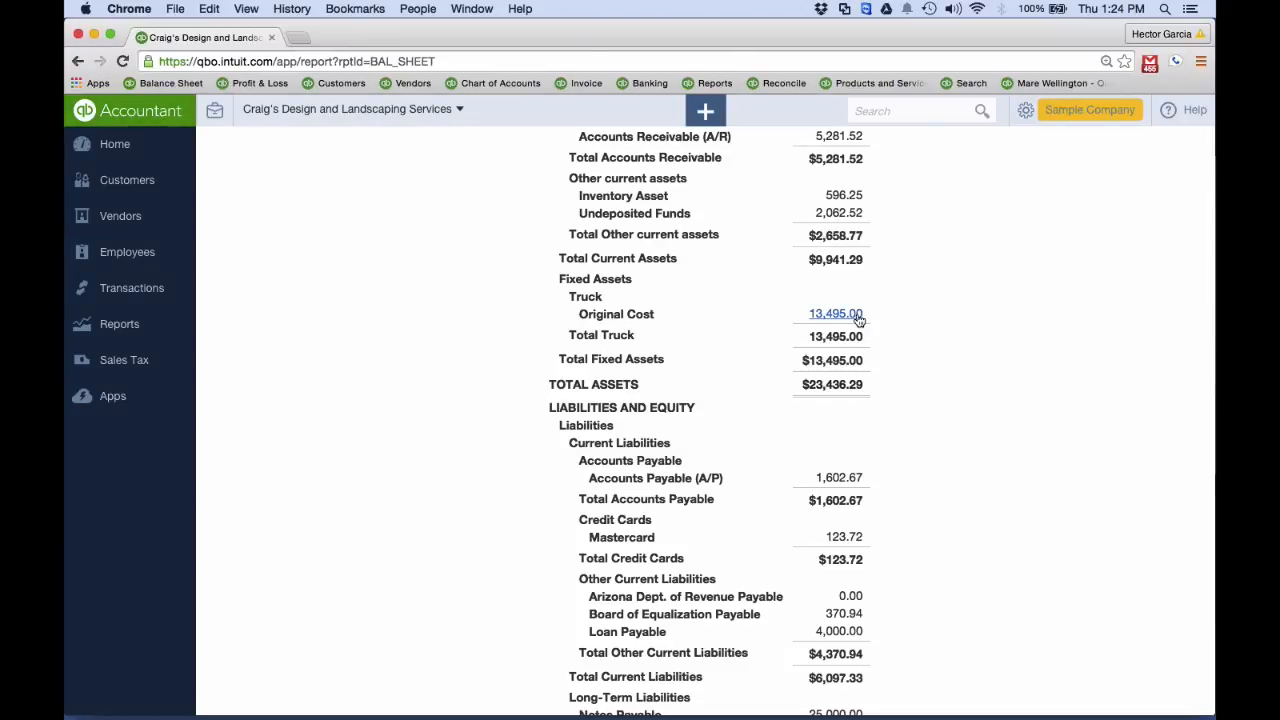
Open the company's Chart of Accounts in a separate browser tab, keeping the Balance Sheet report open
scroll(858, 318, up, 5)
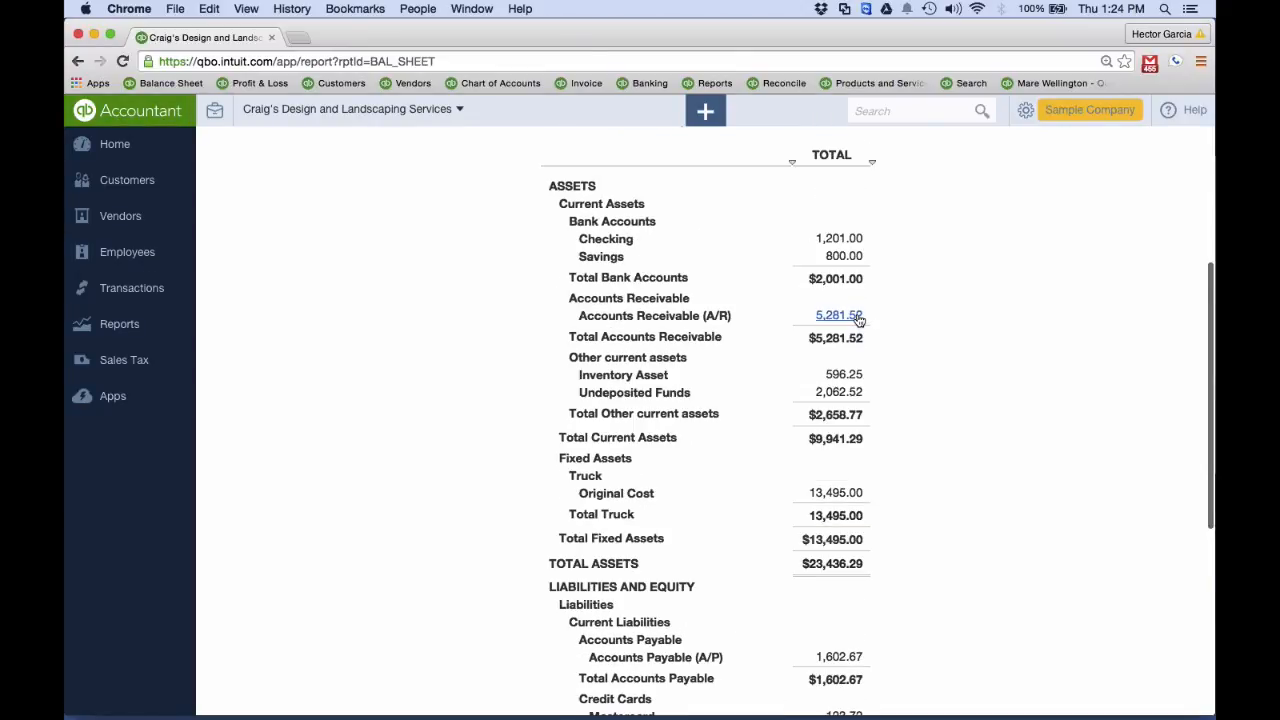
click(298, 39)
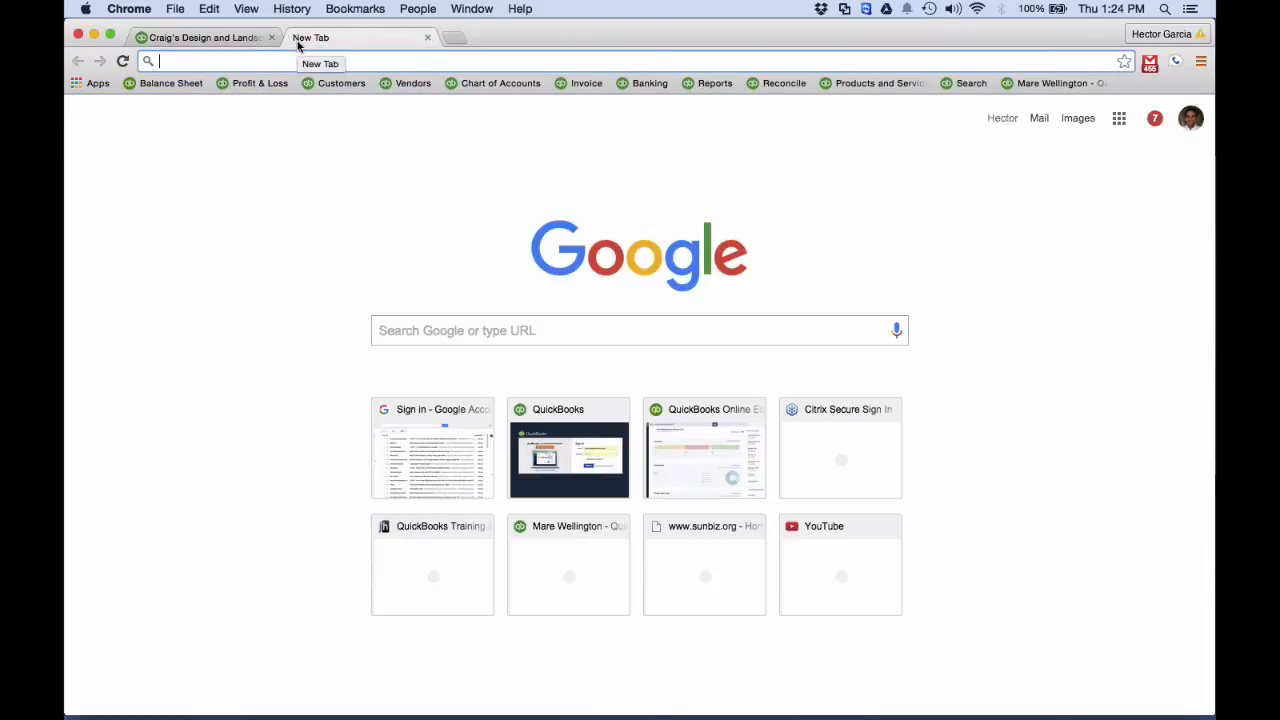
click(172, 84)
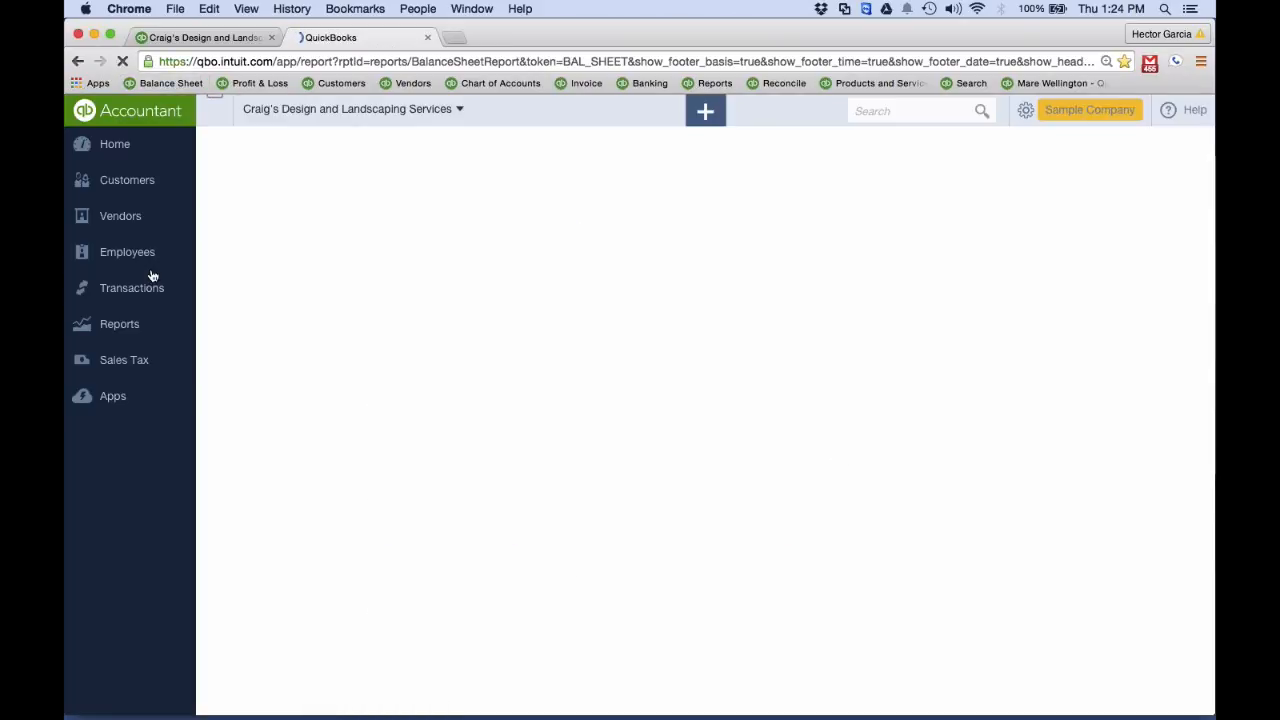
click(1058, 108)
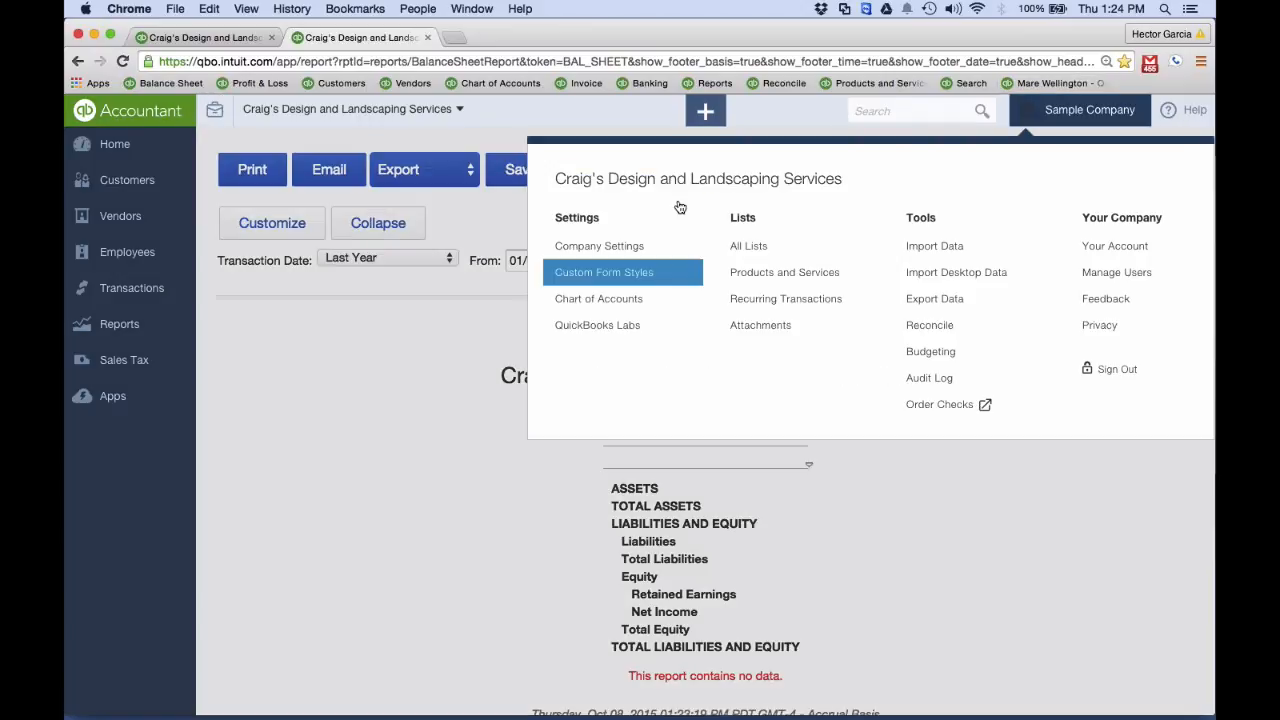
click(627, 297)
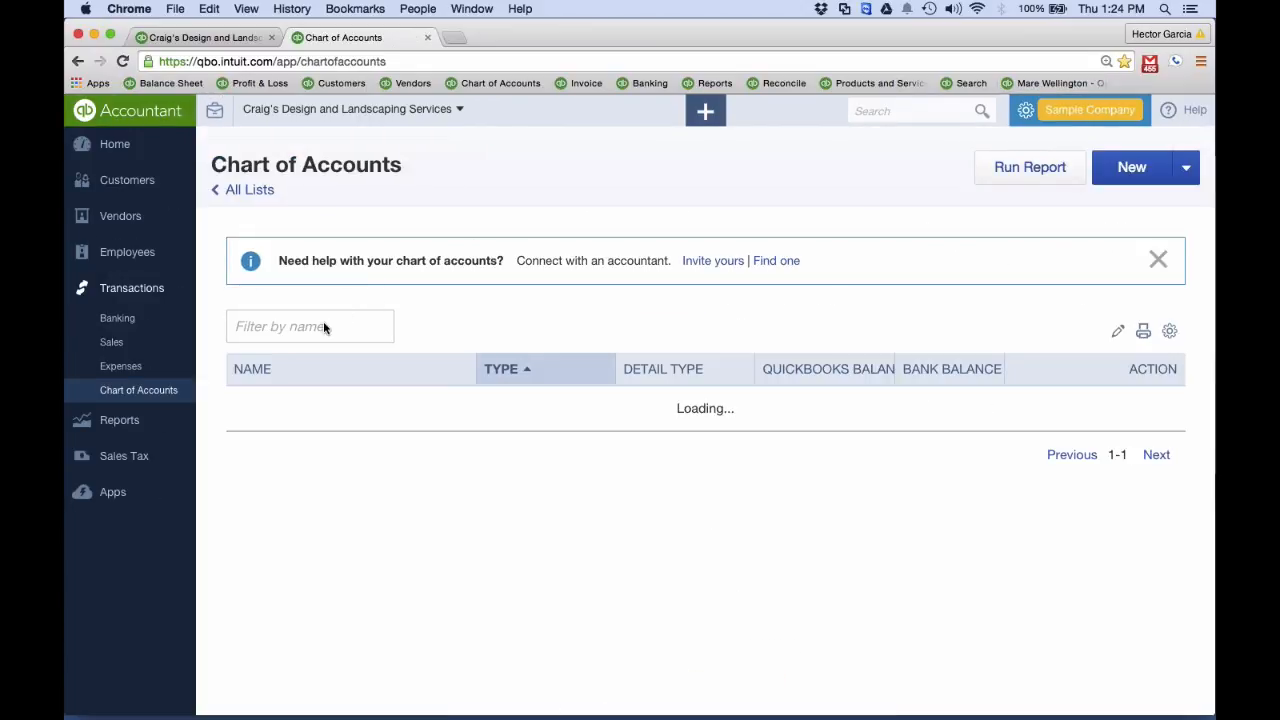
Filter the Chart of Accounts by "tru" and by "ori" to find the truck's Original Cost account
click(323, 326)
text(tru)
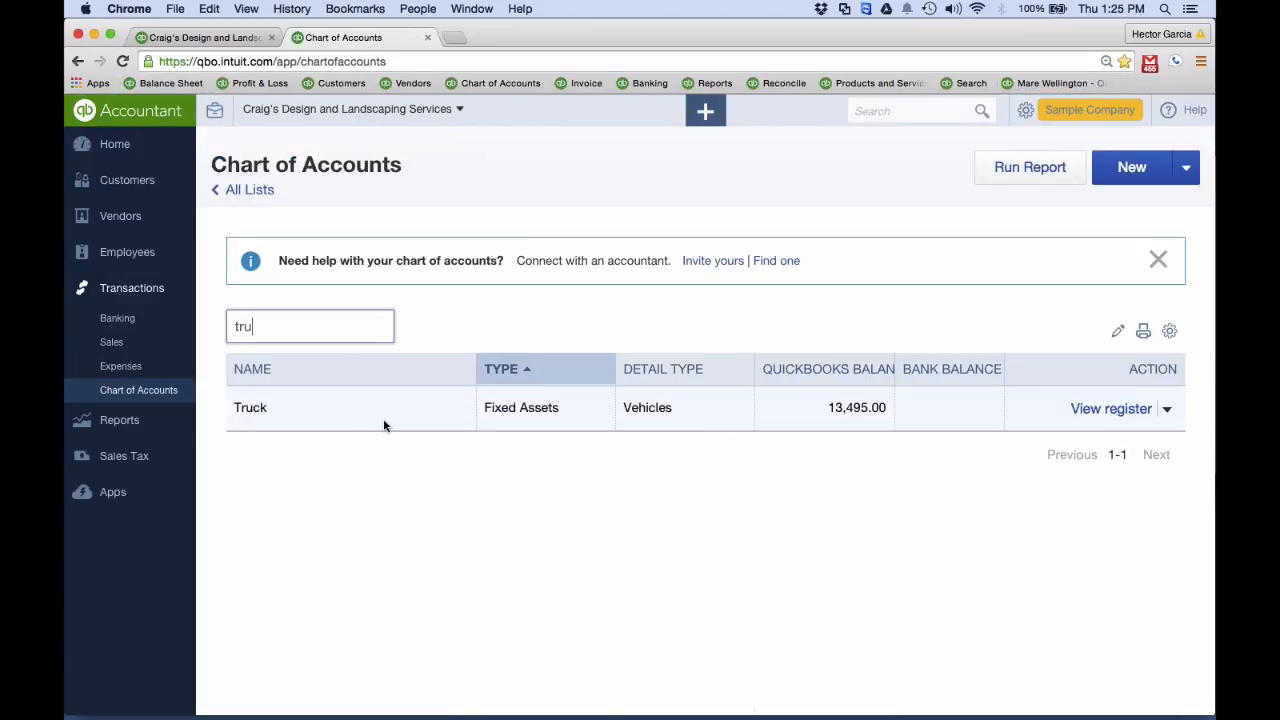
double_click(240, 326)
text(ori)
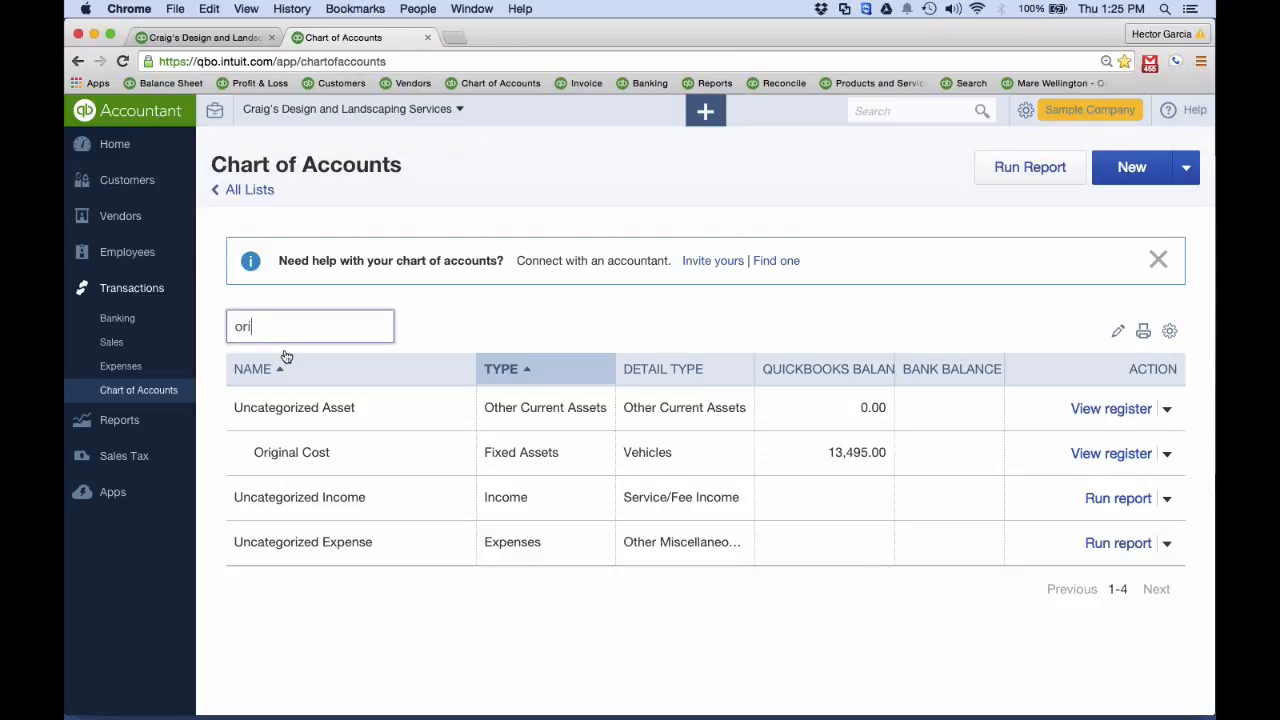
Open the Original Cost account for editing, review its sub-account setting and balance, and close it without saving
click(1166, 454)
click(1095, 484)
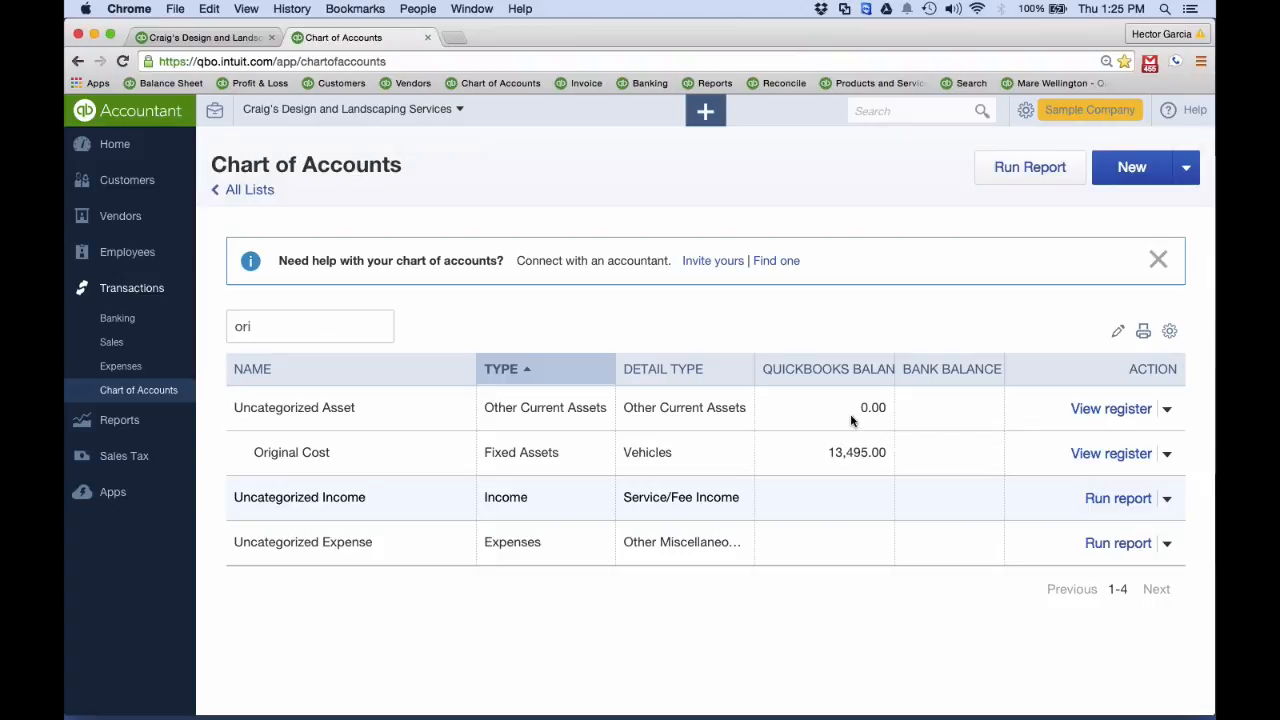
scroll(678, 575, down, 3)
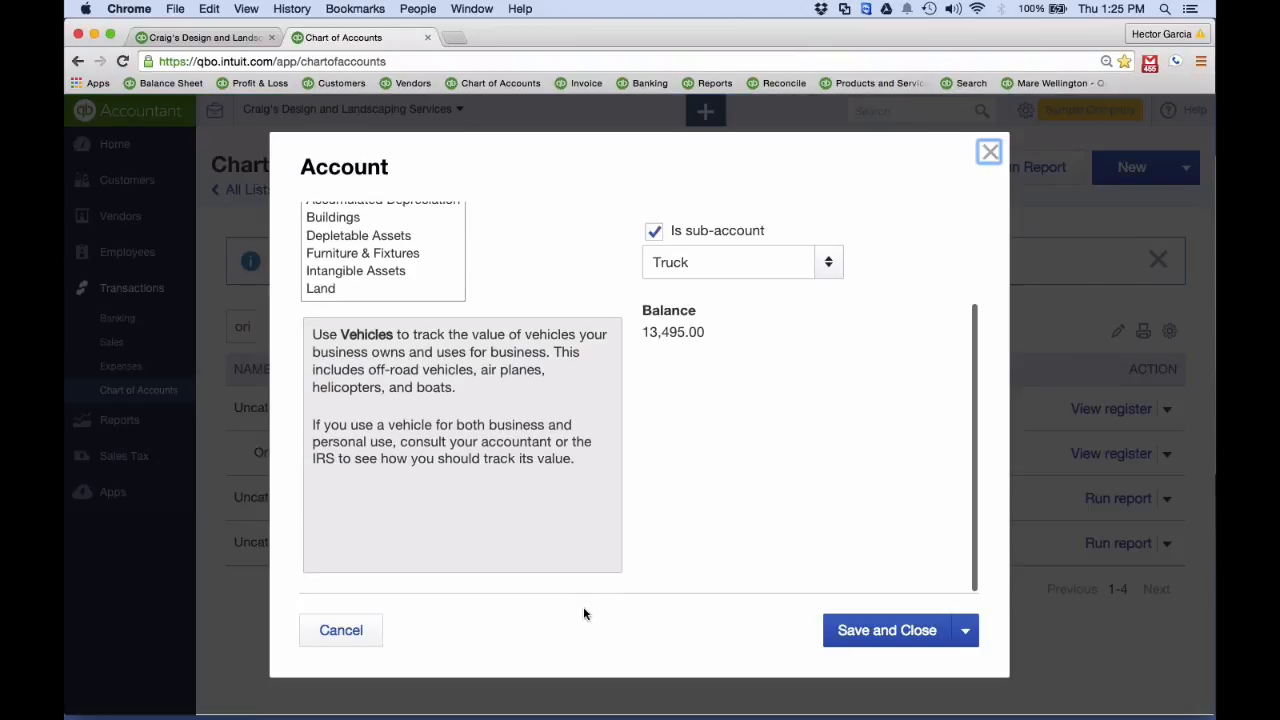
click(340, 630)
Delete the Original Cost fixed asset account under Truck and confirm the deletion
click(1166, 454)
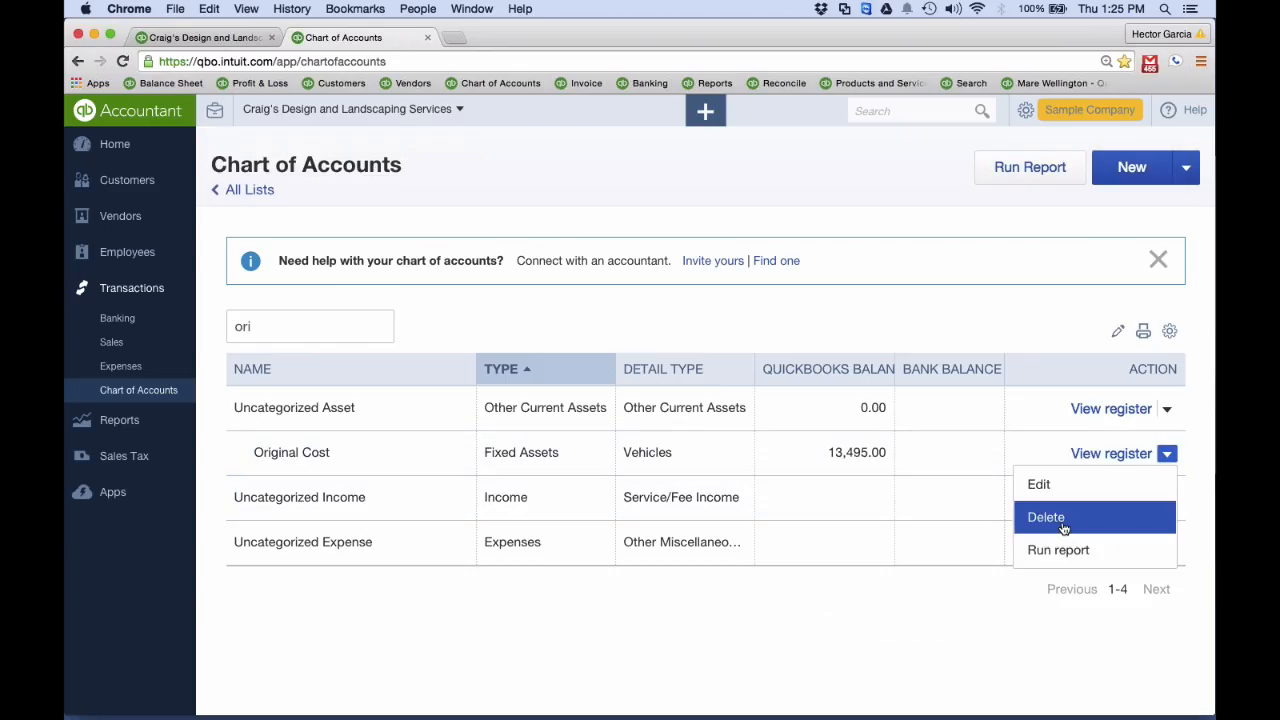
click(1058, 519)
click(745, 468)
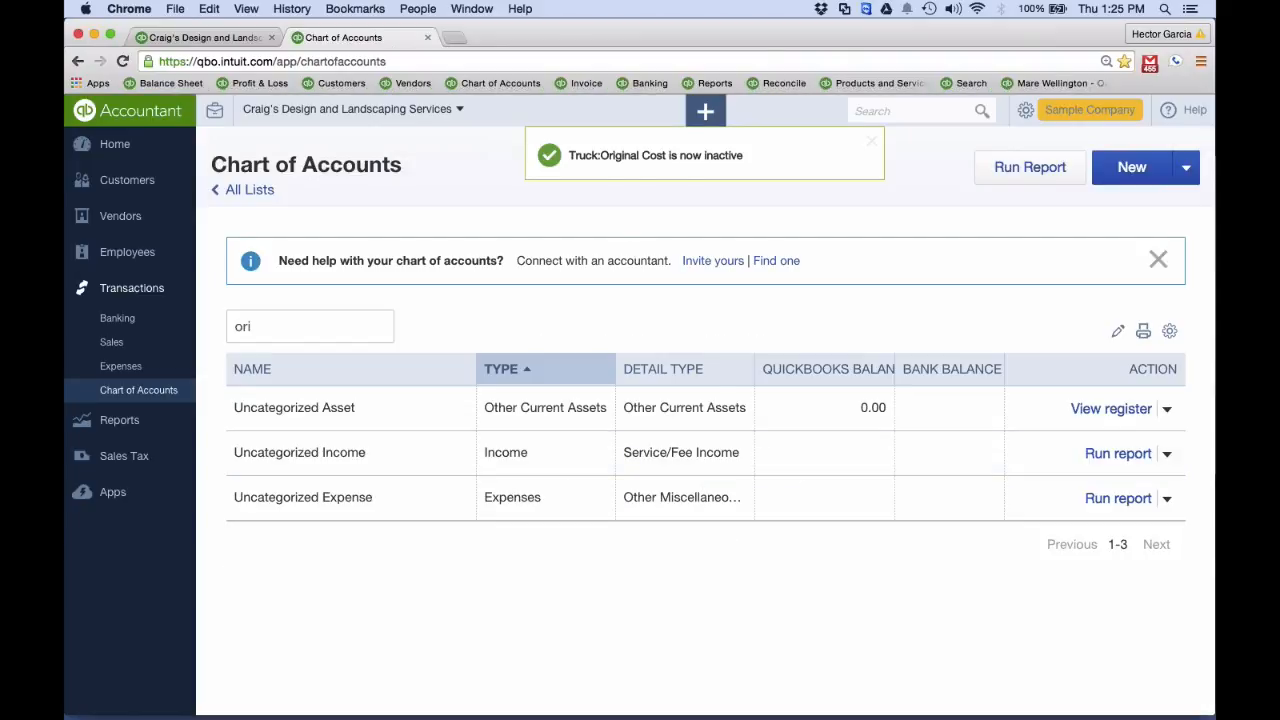
Run the recommended Balance Sheet report again in the first browser tab and examine how Original Cost is listed under Fixed Assets
click(210, 37)
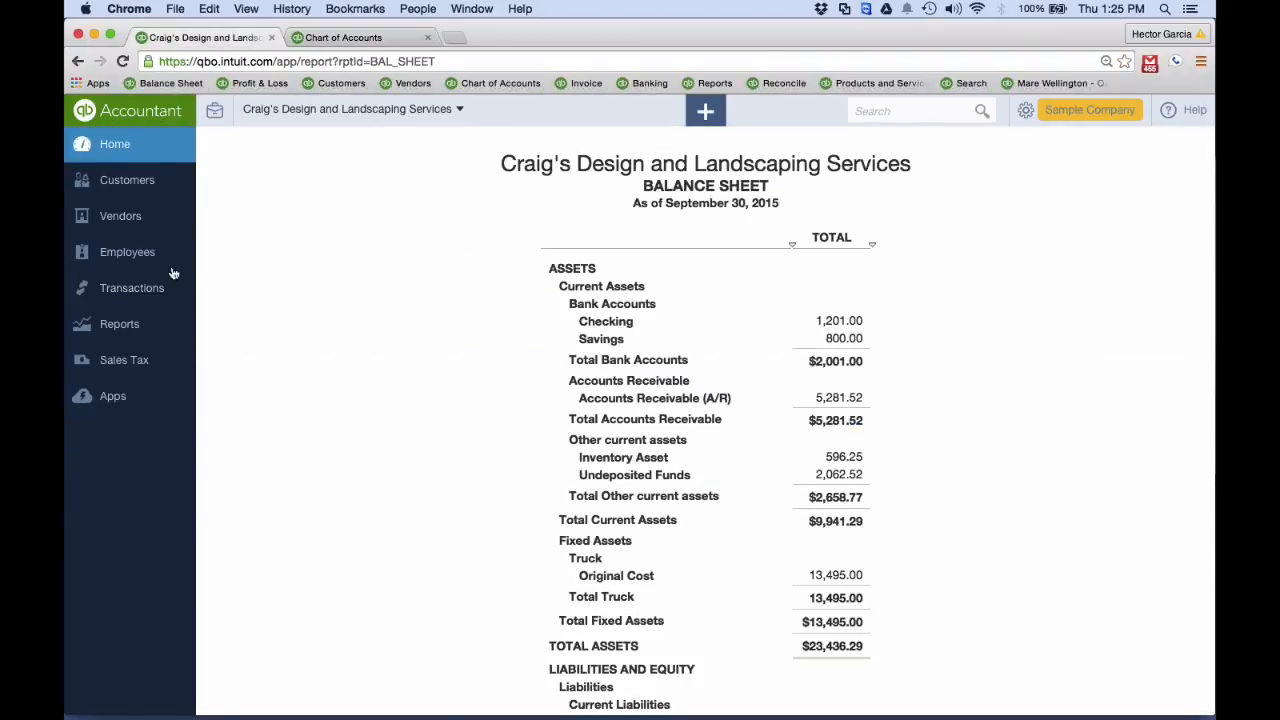
click(120, 324)
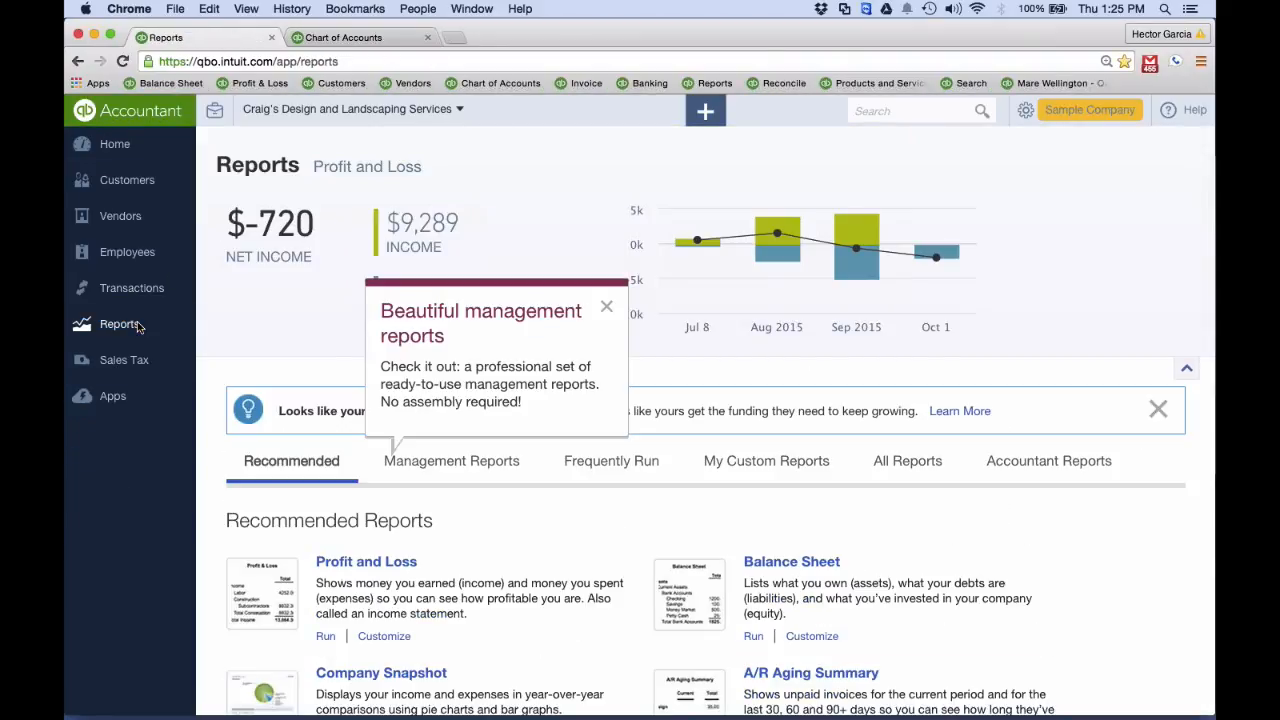
click(795, 562)
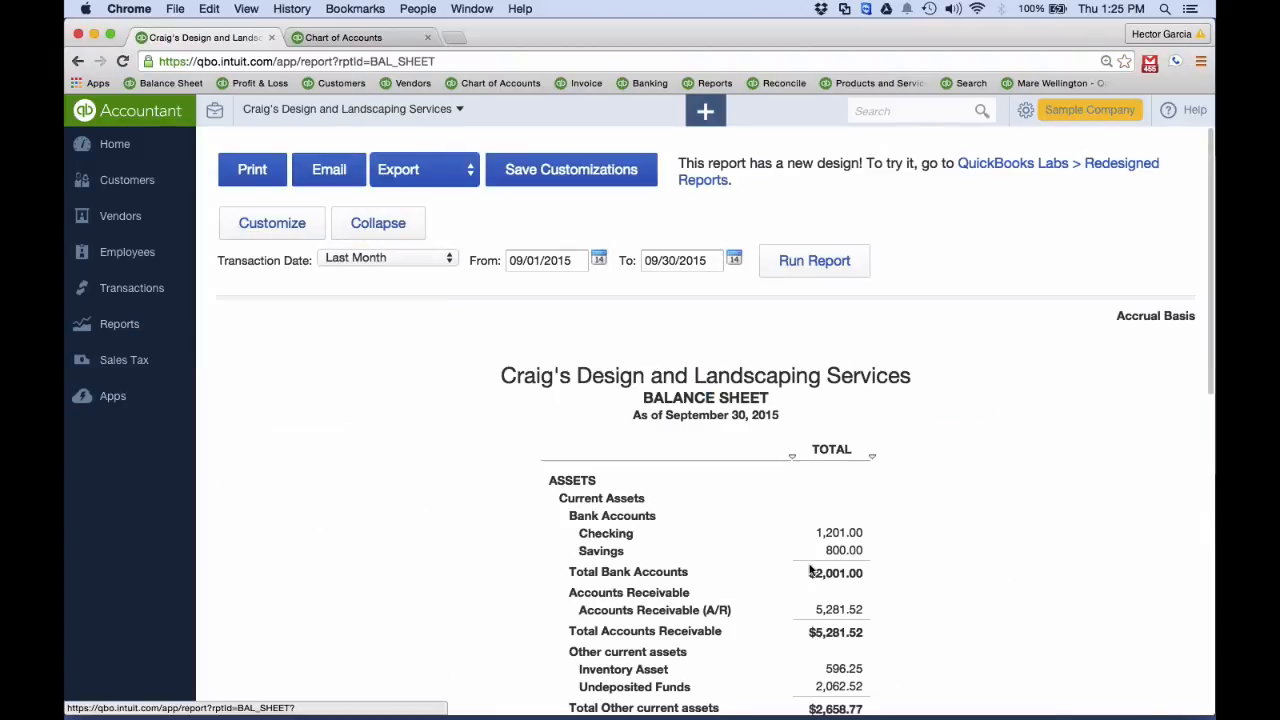
scroll(737, 556, down, 5)
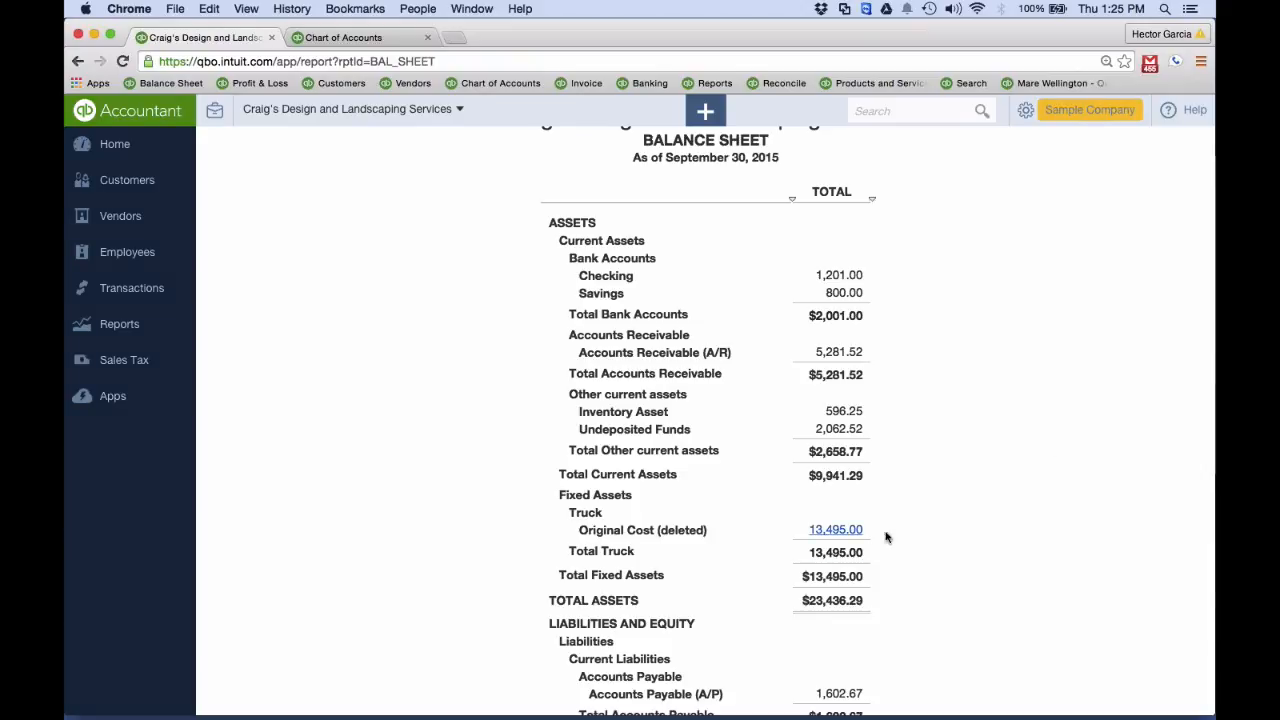
Try to use the deleted Original Cost account on line 1 of a new journal entry, and close the entry unsaved
click(705, 115)
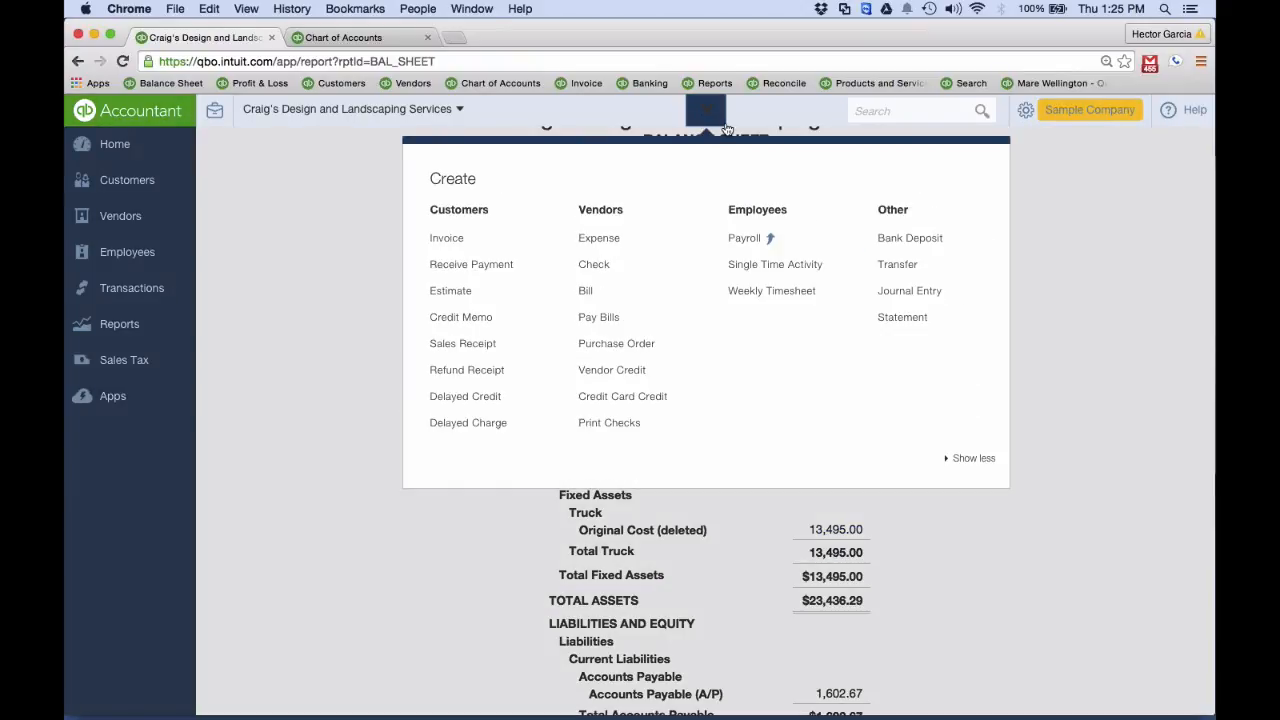
click(905, 289)
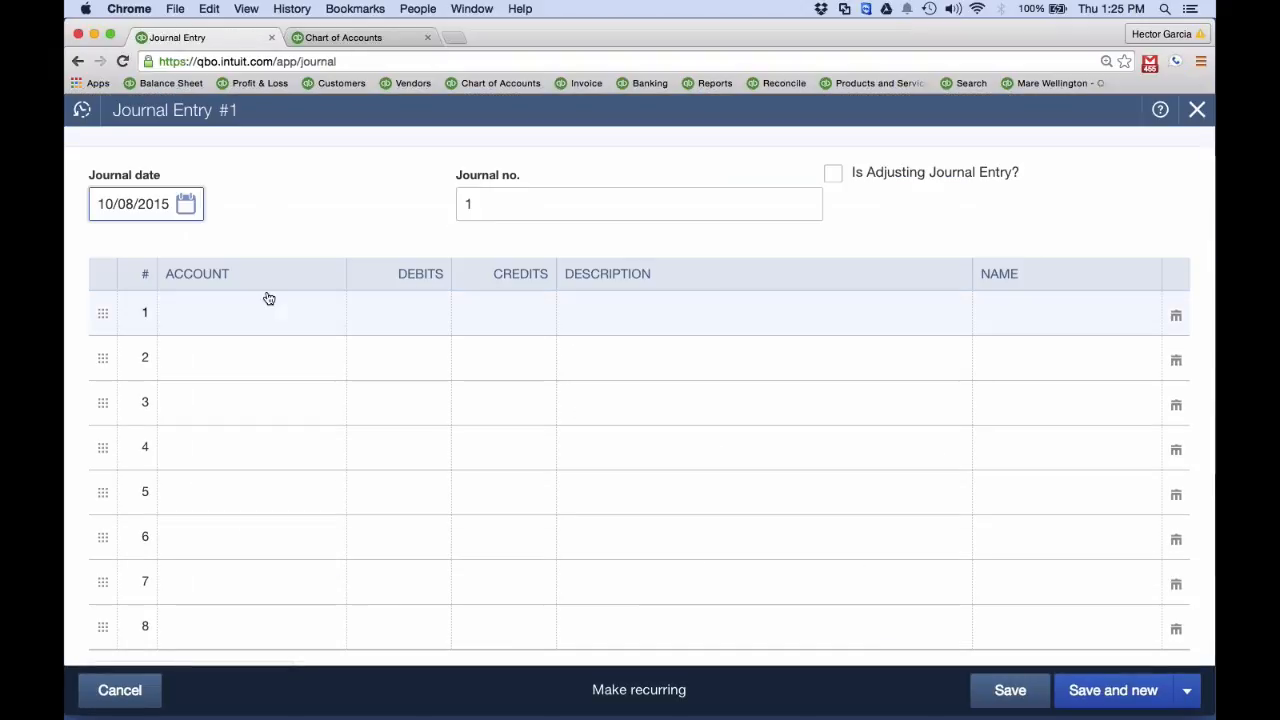
click(243, 309)
text(o)
key(BackSpace)
text(Original C)
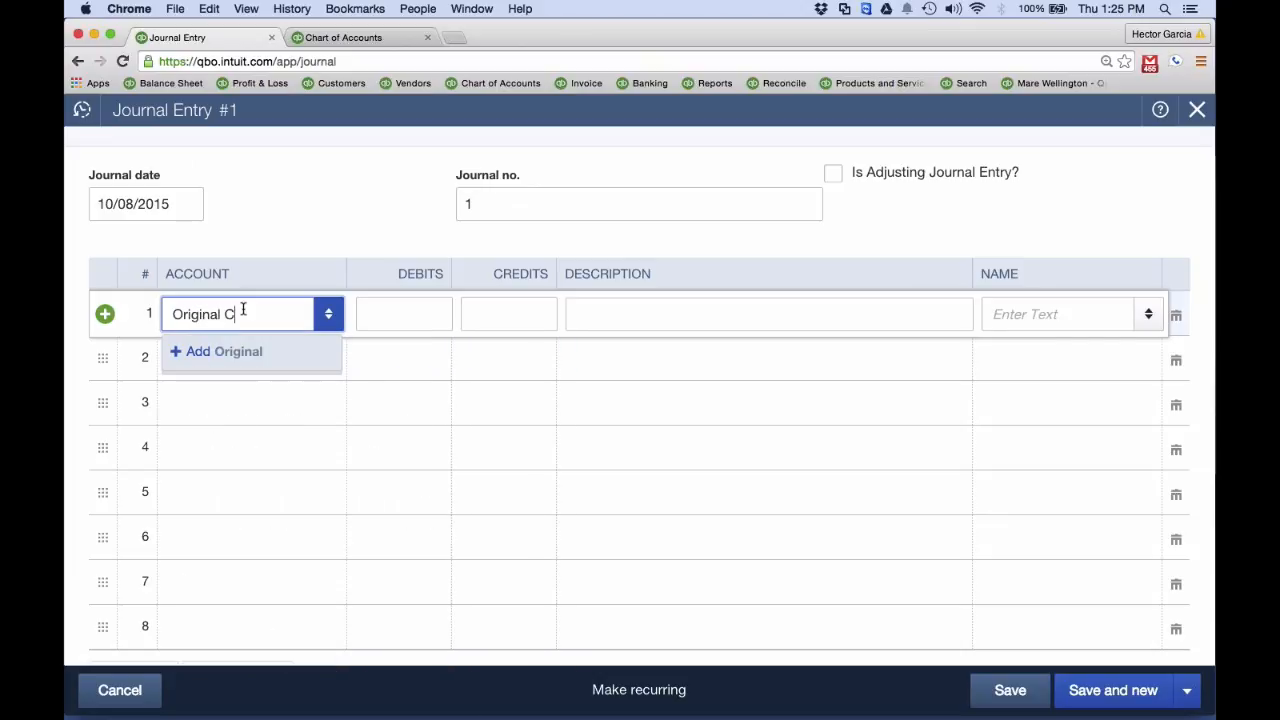
text(ost)
key(Return)
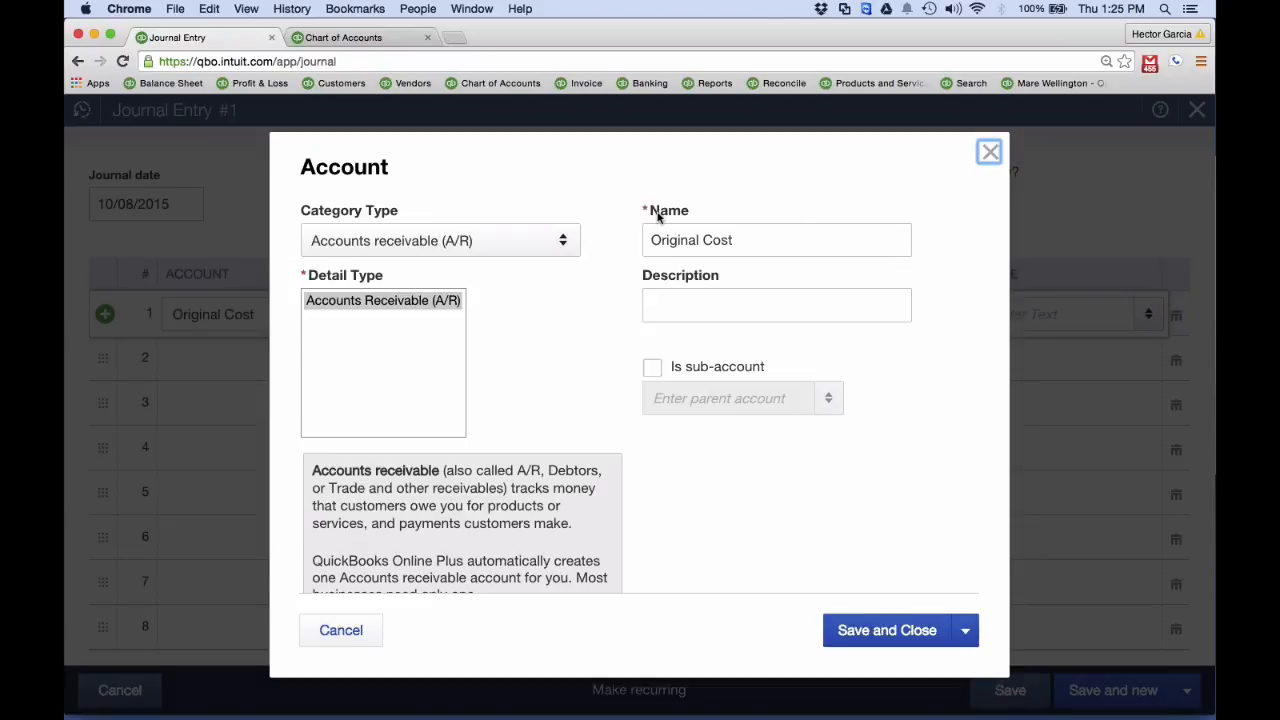
click(990, 153)
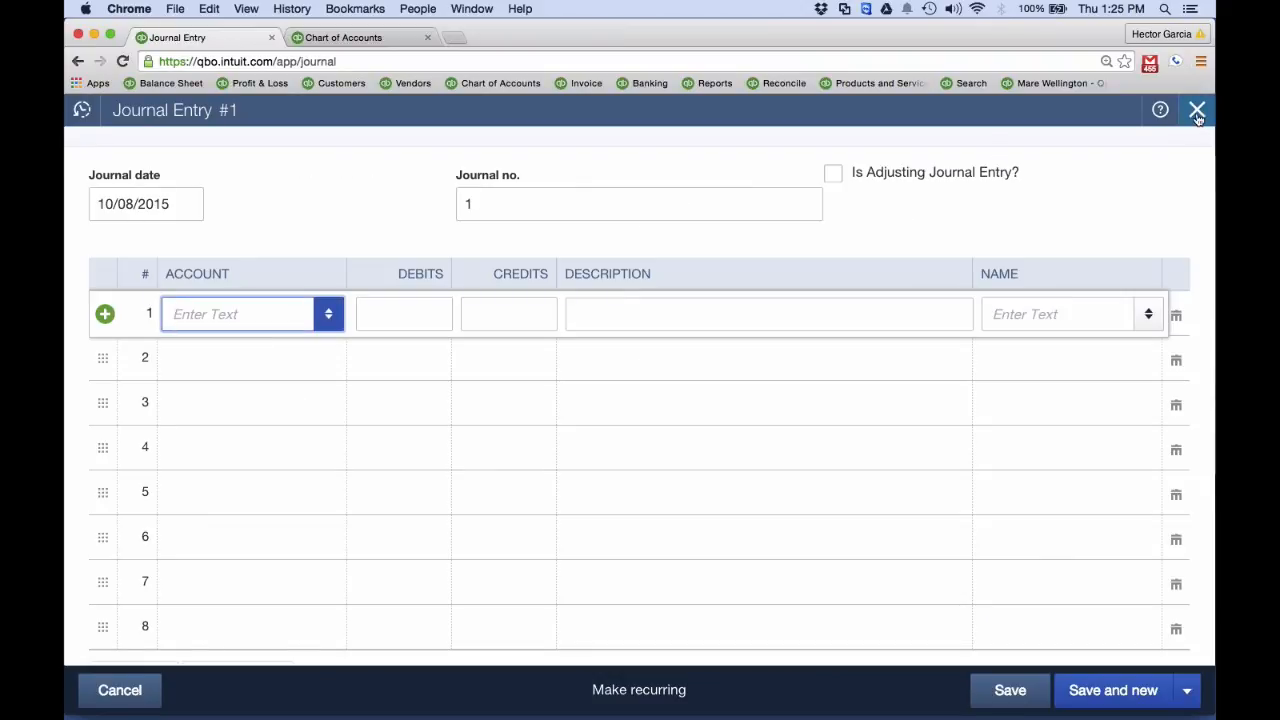
click(354, 42)
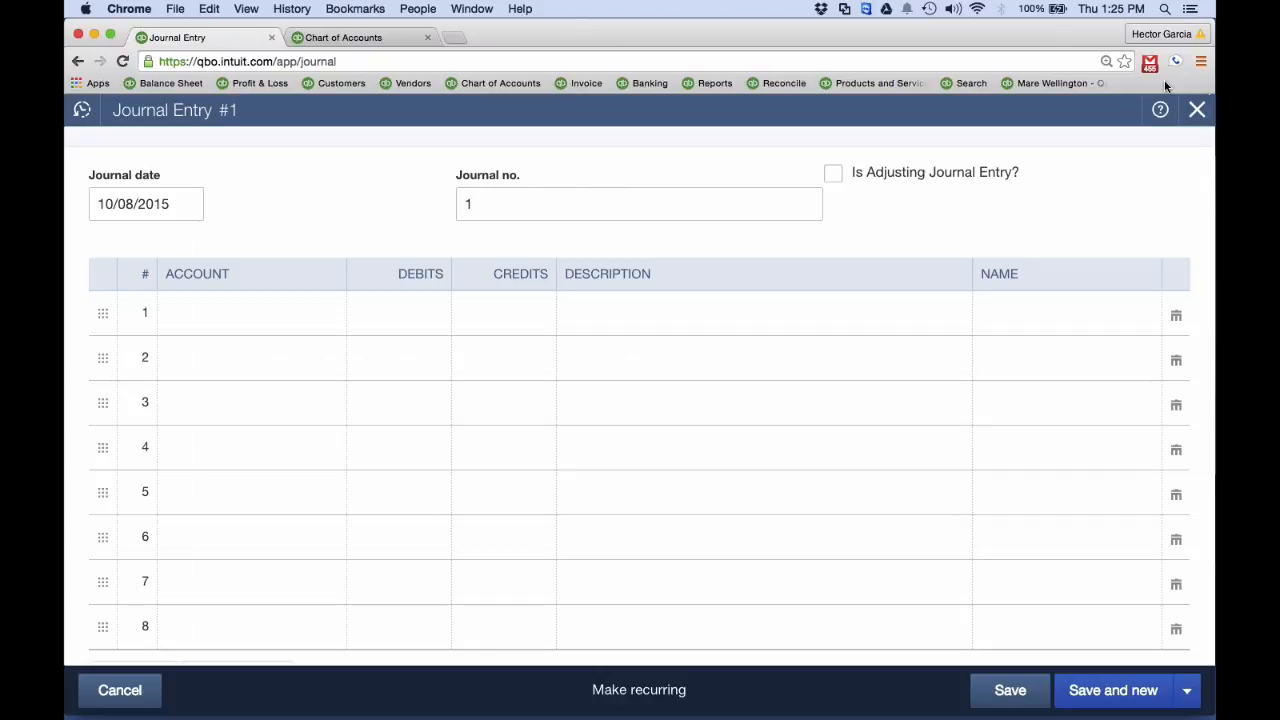
click(1204, 114)
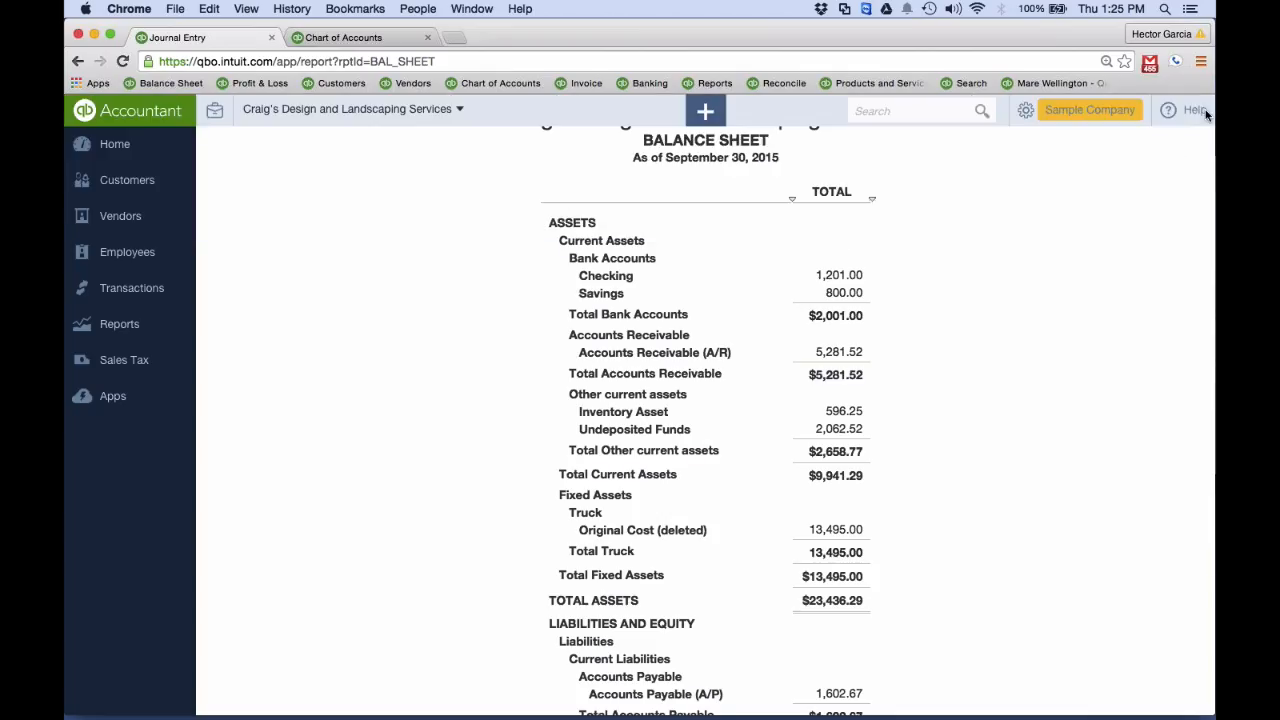
Open the Chart of Accounts in the first browser tab and set the list to include inactive accounts
click(1088, 118)
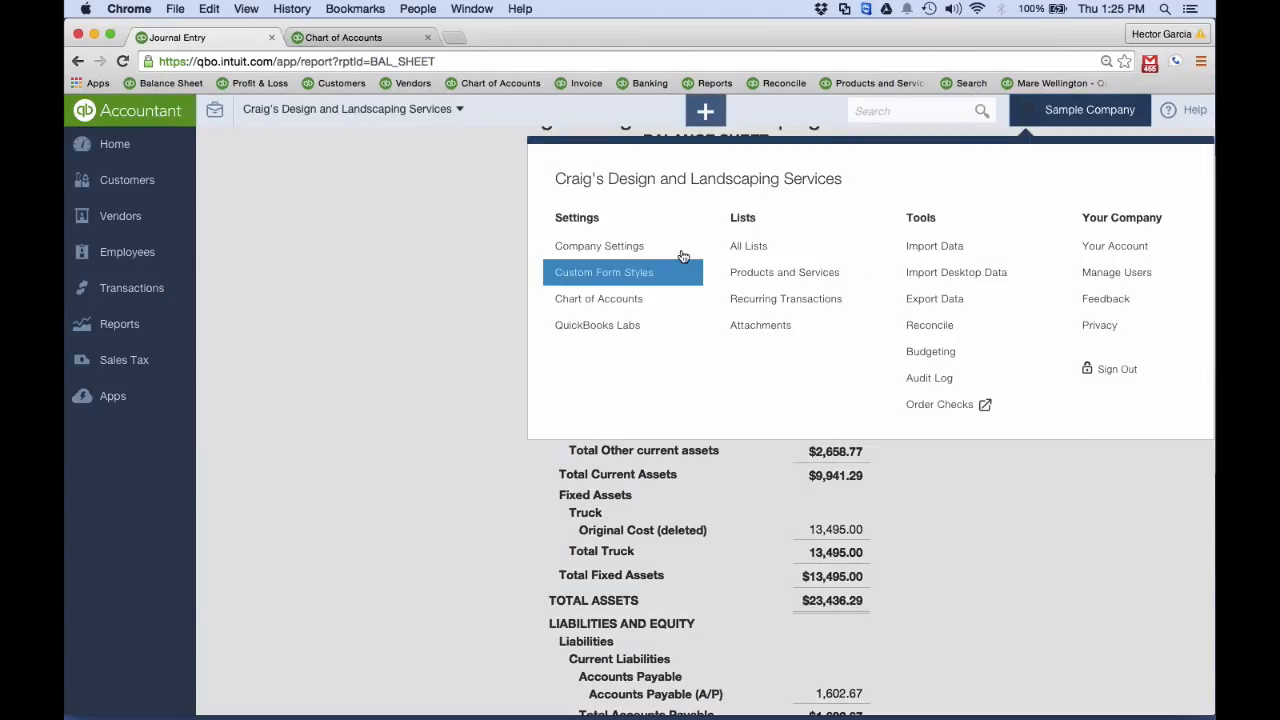
click(610, 298)
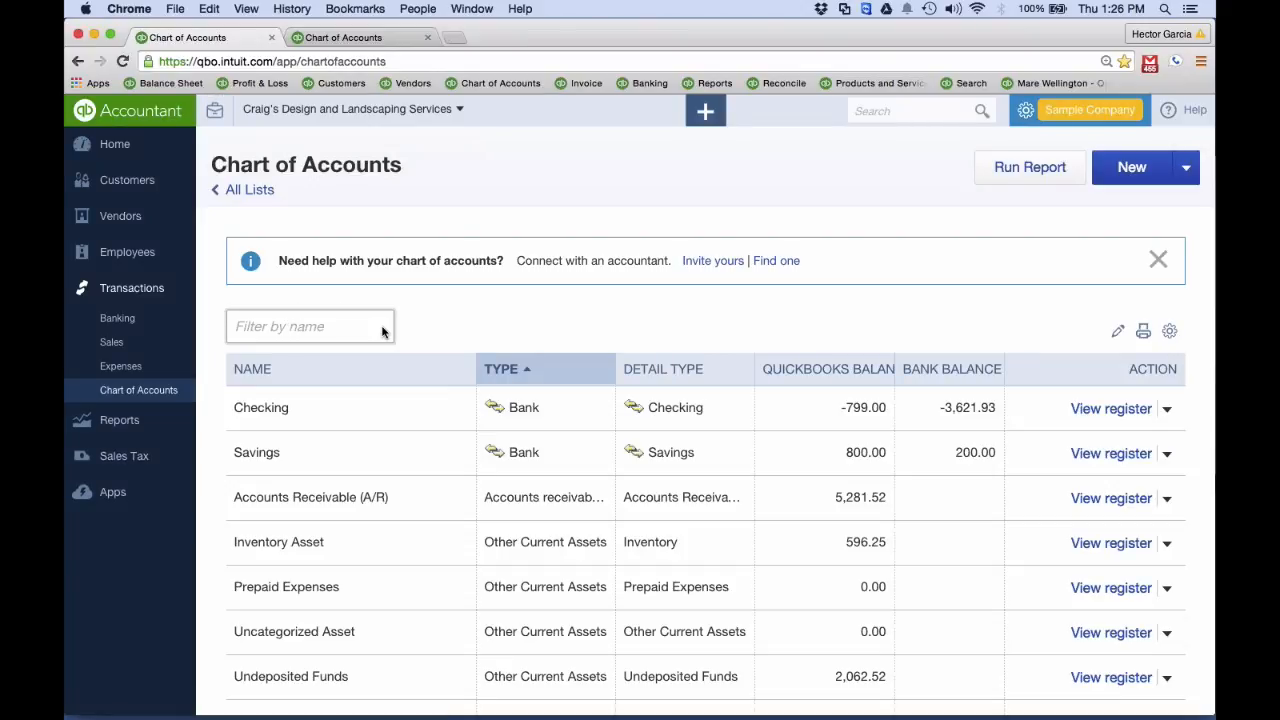
click(1118, 334)
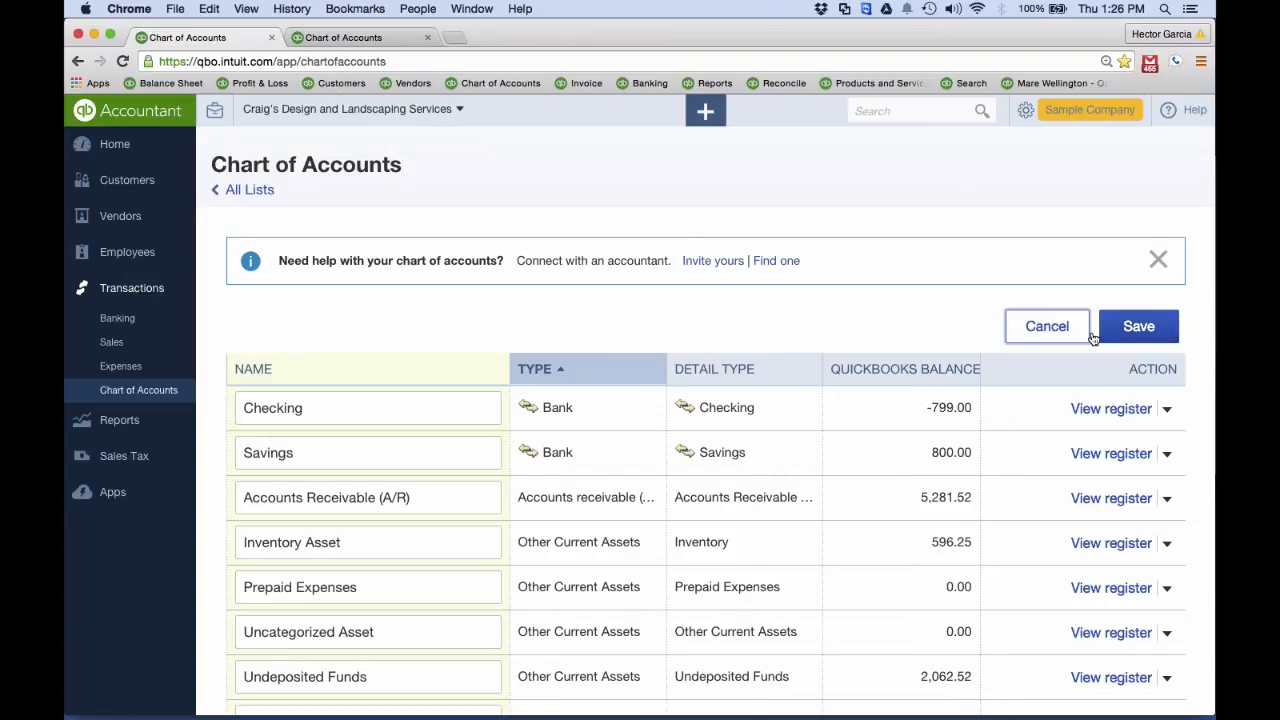
click(1089, 335)
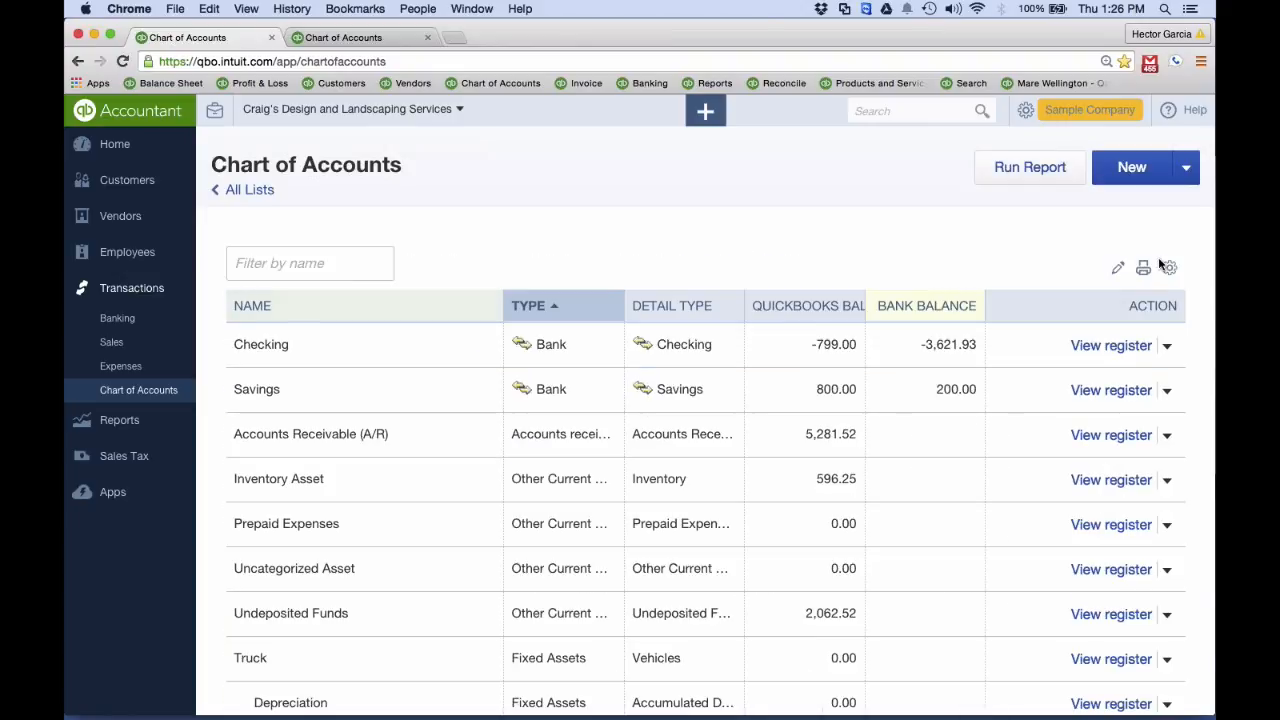
scroll(1160, 263, down, 20)
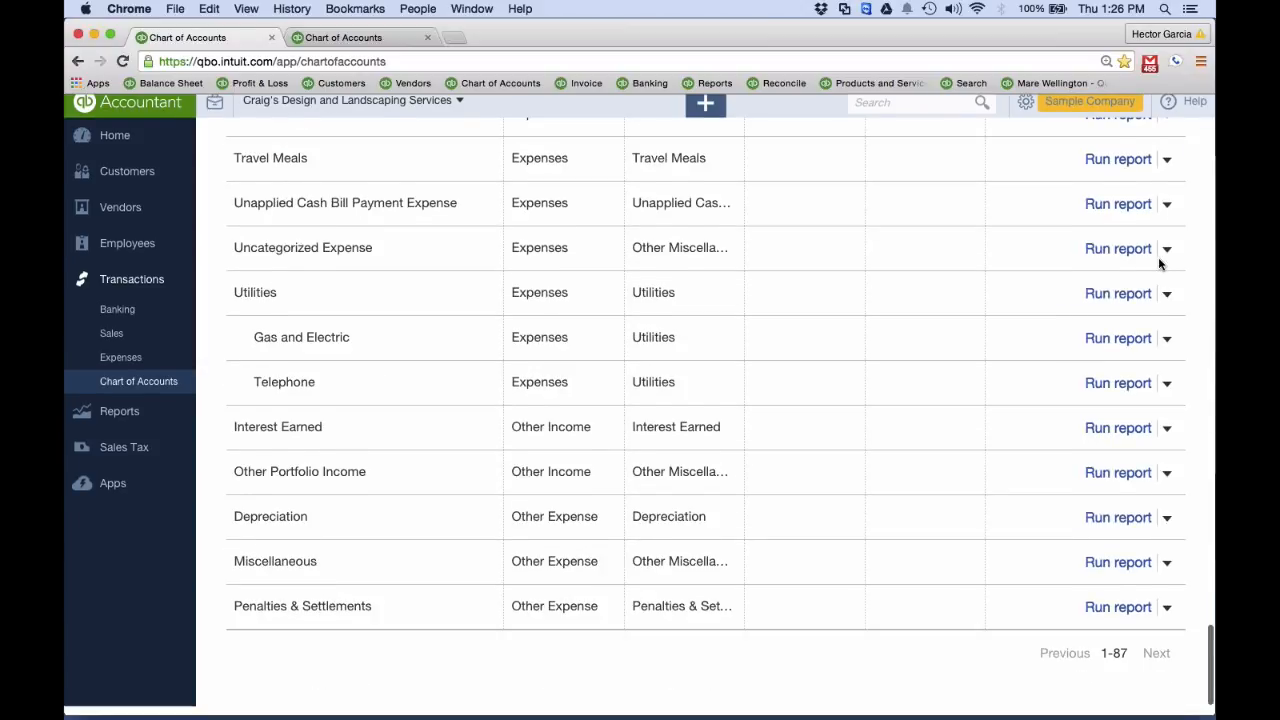
scroll(1160, 263, up, 20)
scroll(1163, 263, up, 5)
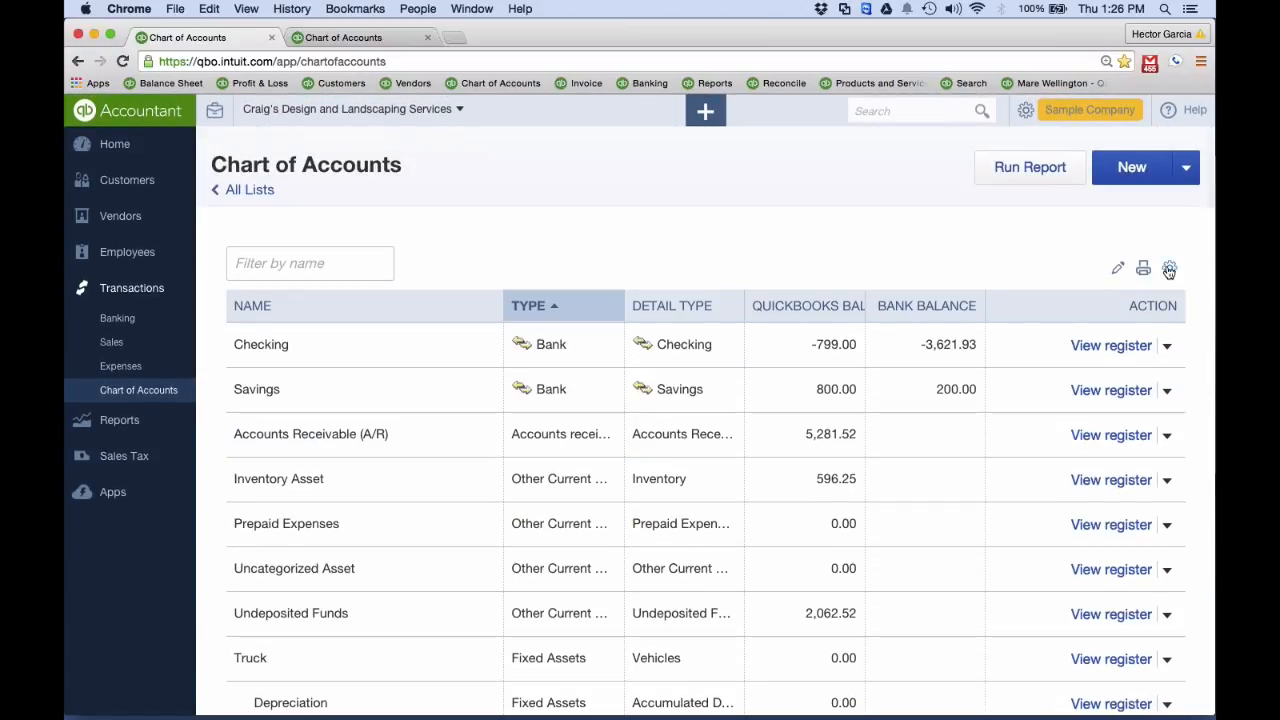
click(1169, 270)
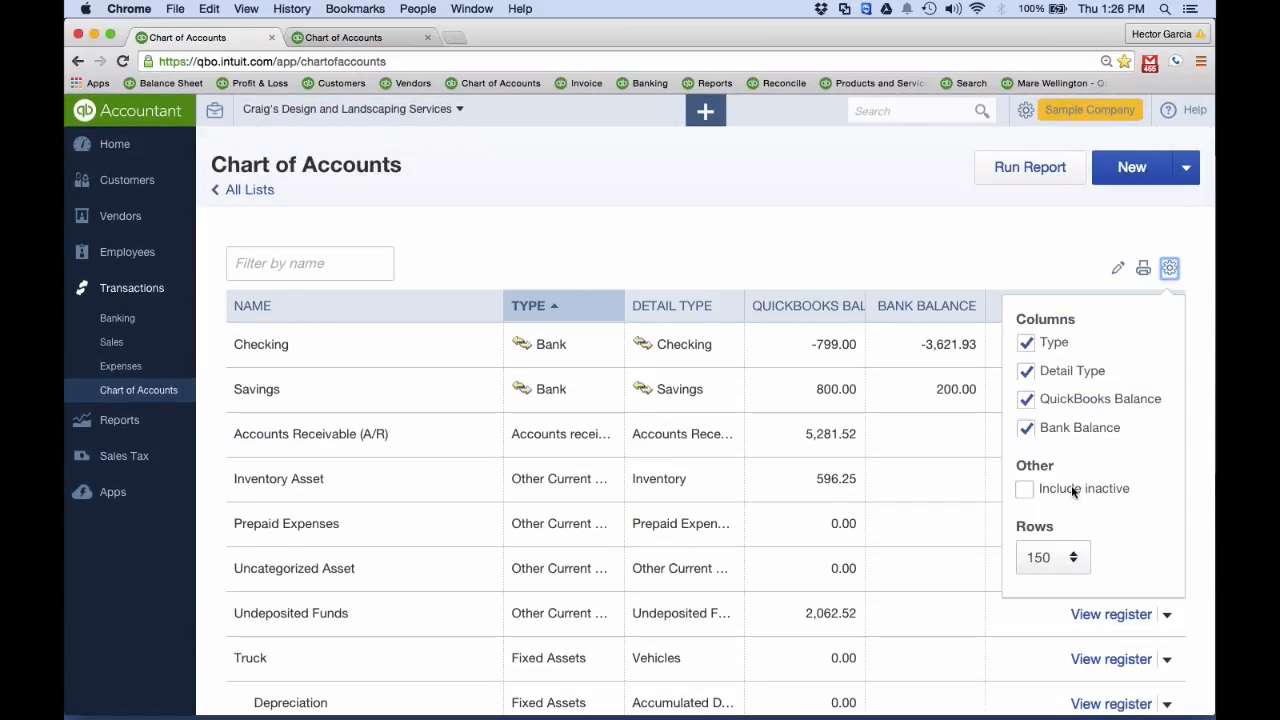
click(1025, 488)
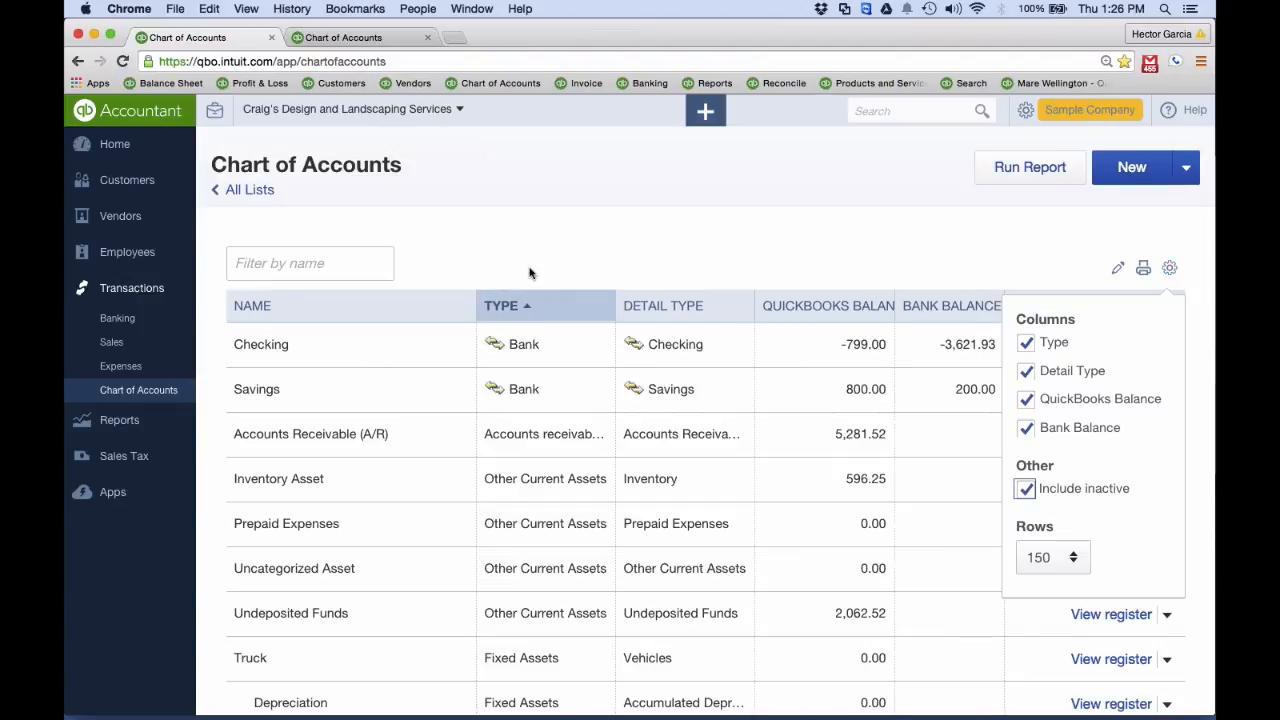
Find the deleted Original Cost account under Truck in the list and make it active again
scroll(529, 270, down, 5)
scroll(529, 268, down, 5)
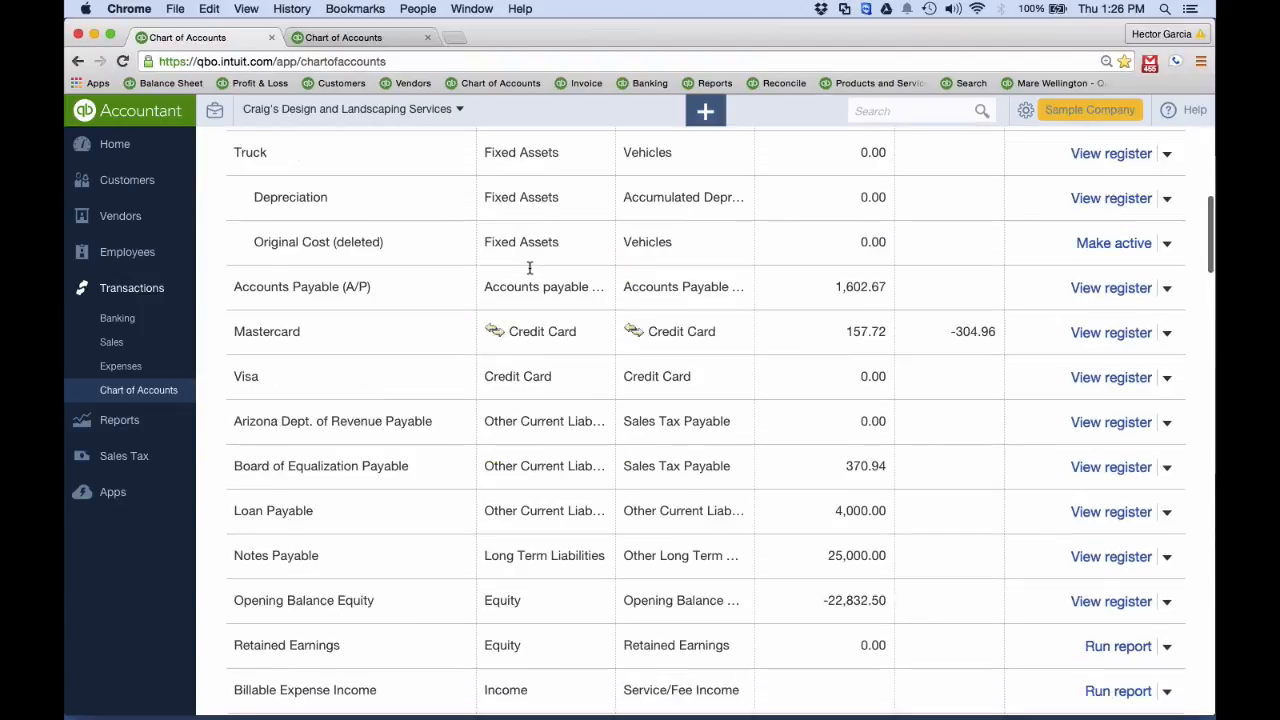
scroll(530, 272, up, 4)
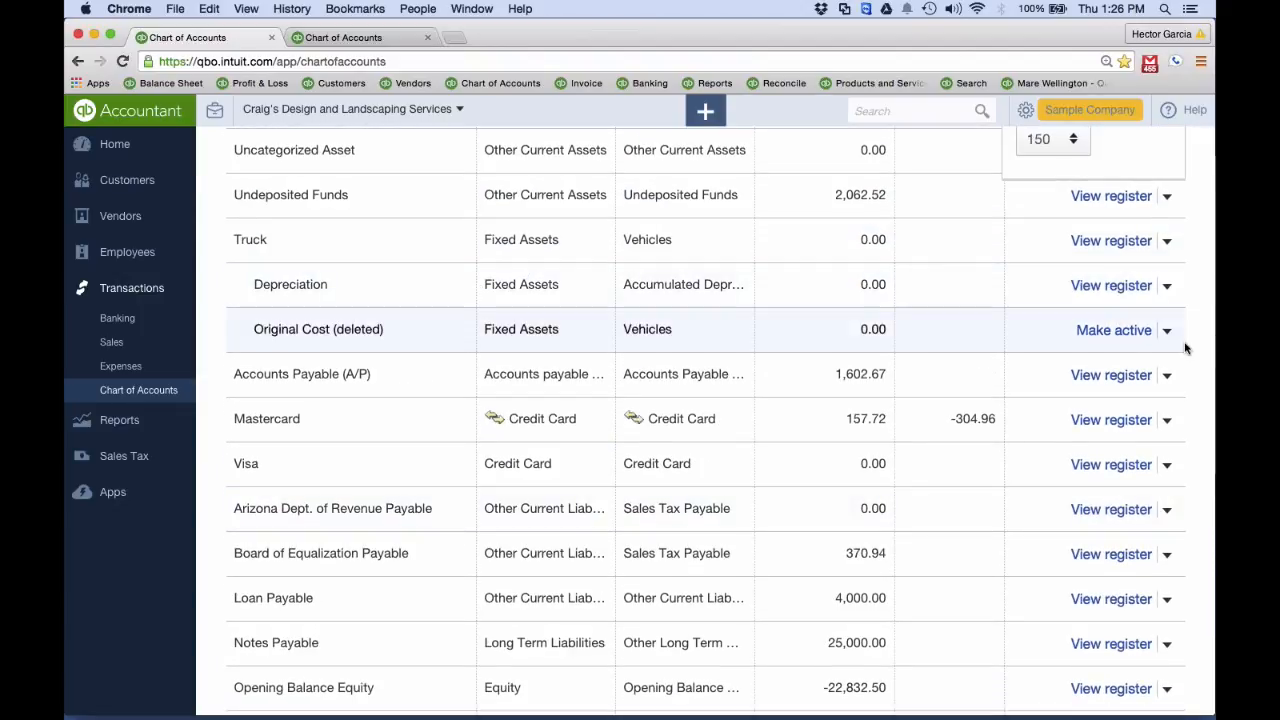
click(1168, 333)
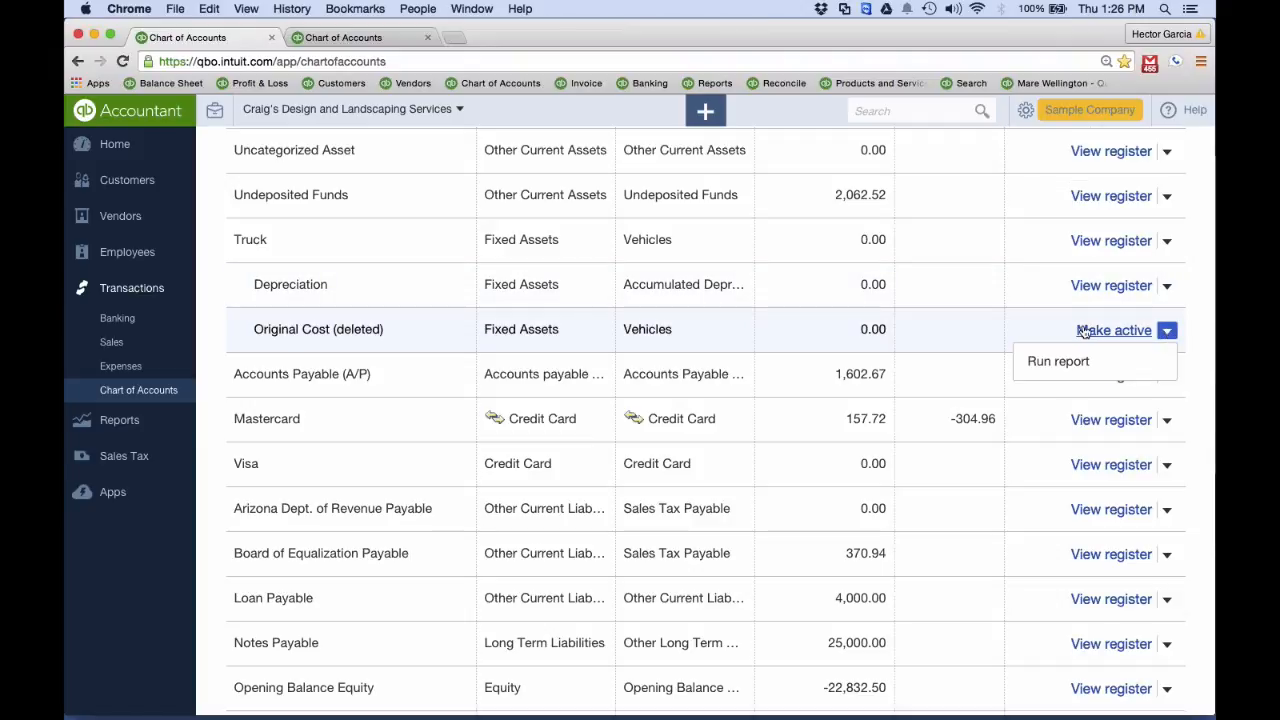
click(1128, 332)
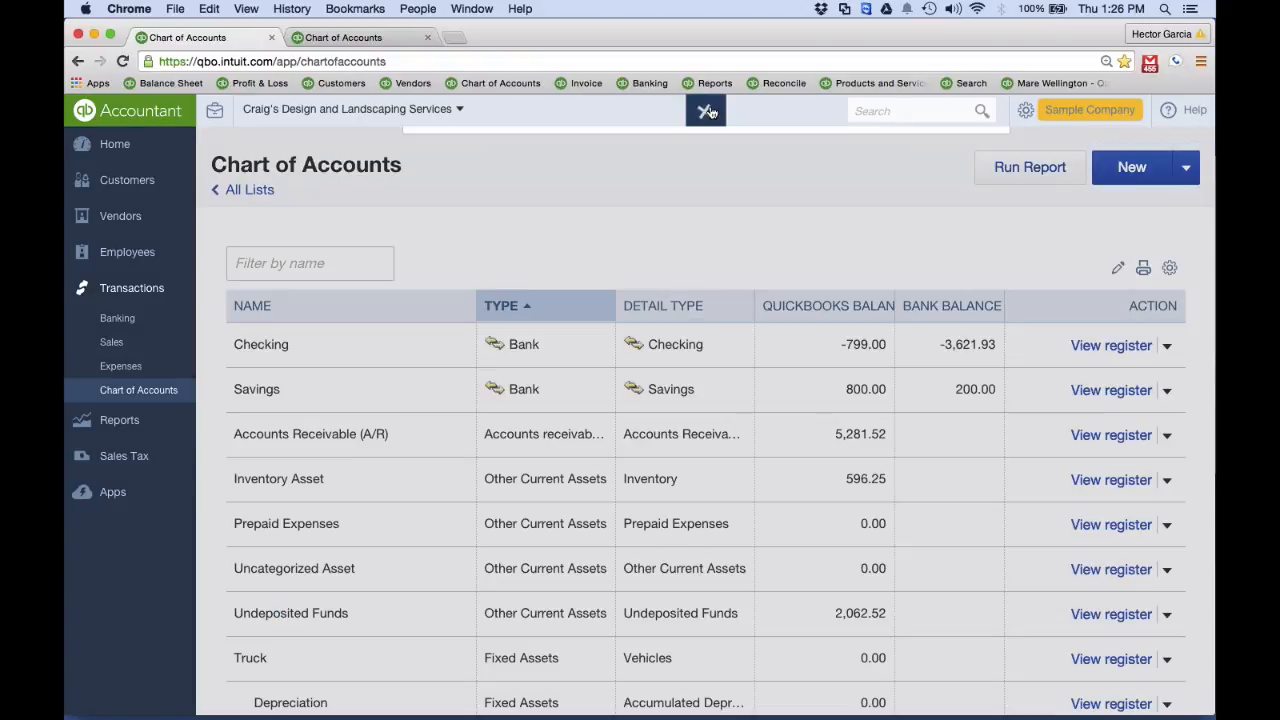
Start a new journal entry and credit Truck:Original Cost 13495 on line 1
click(706, 110)
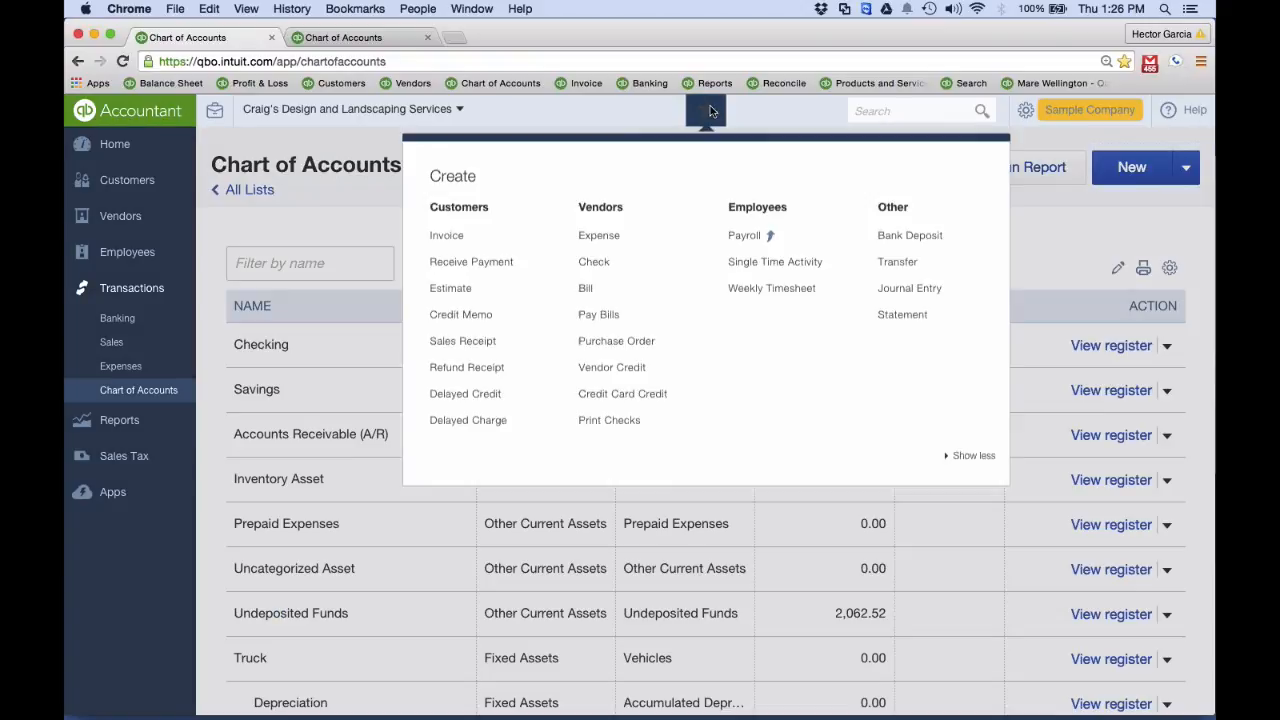
click(891, 292)
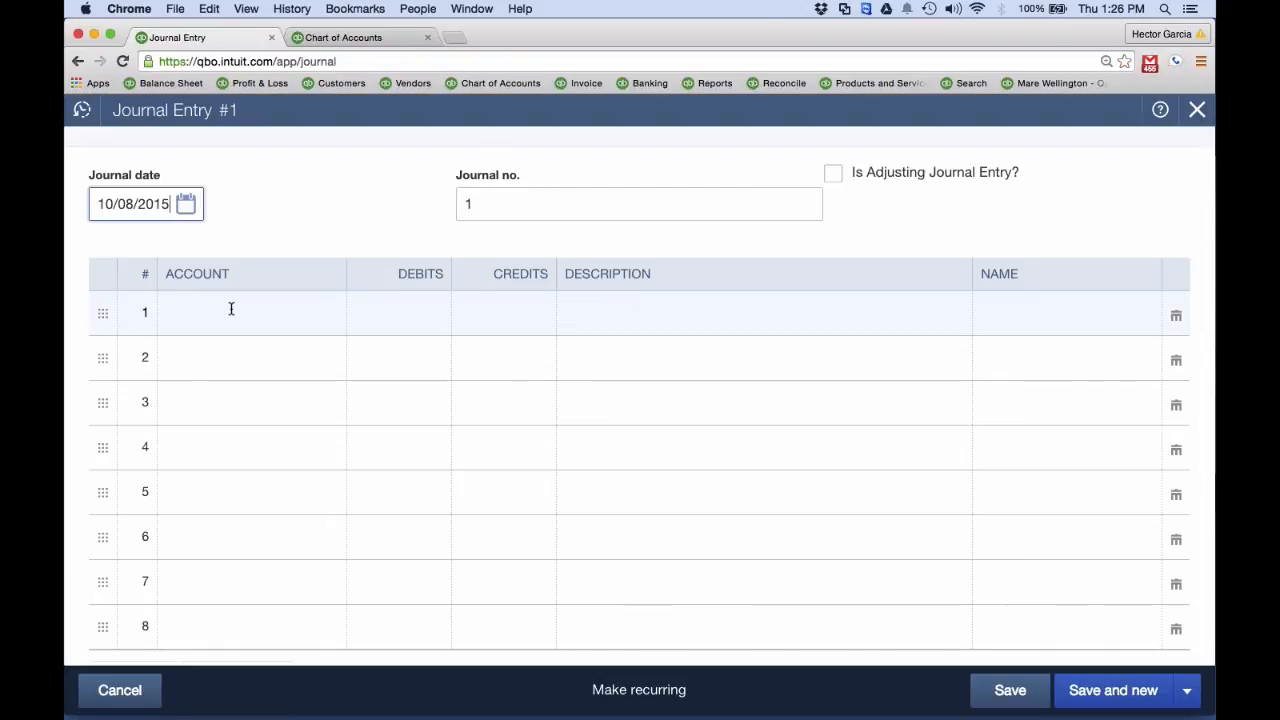
click(229, 306)
text(or)
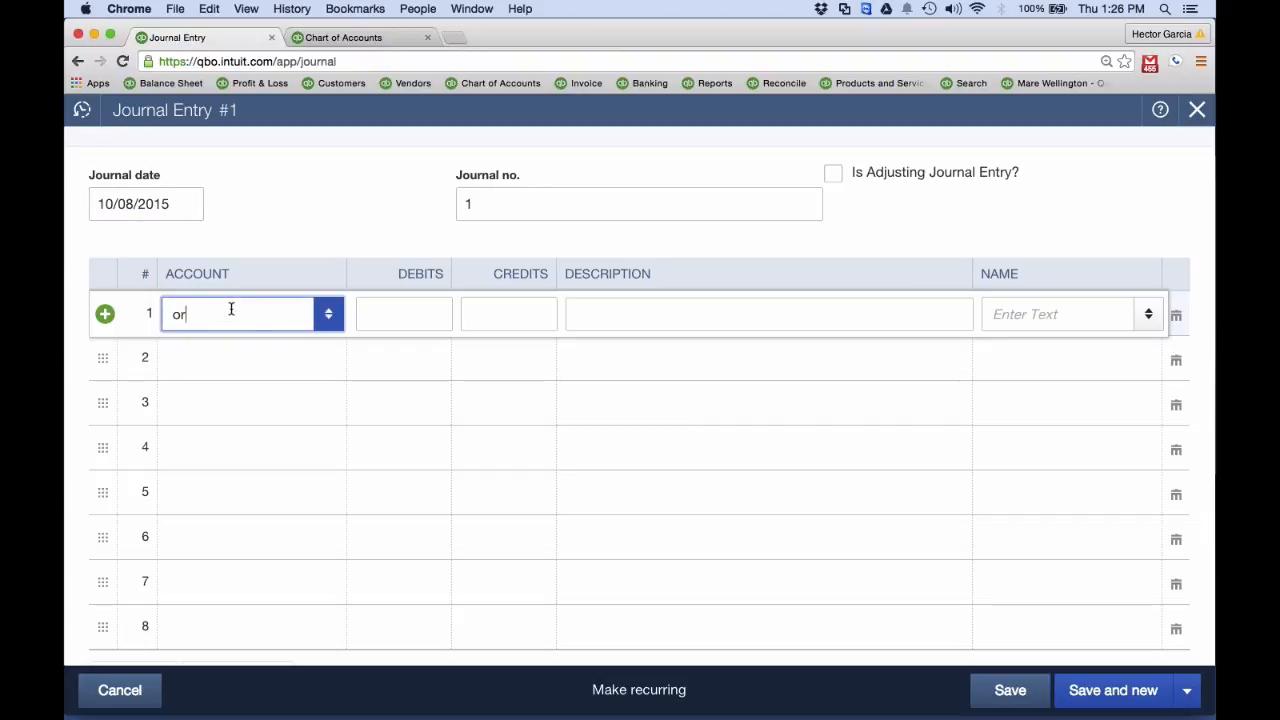
text(ized Asset)
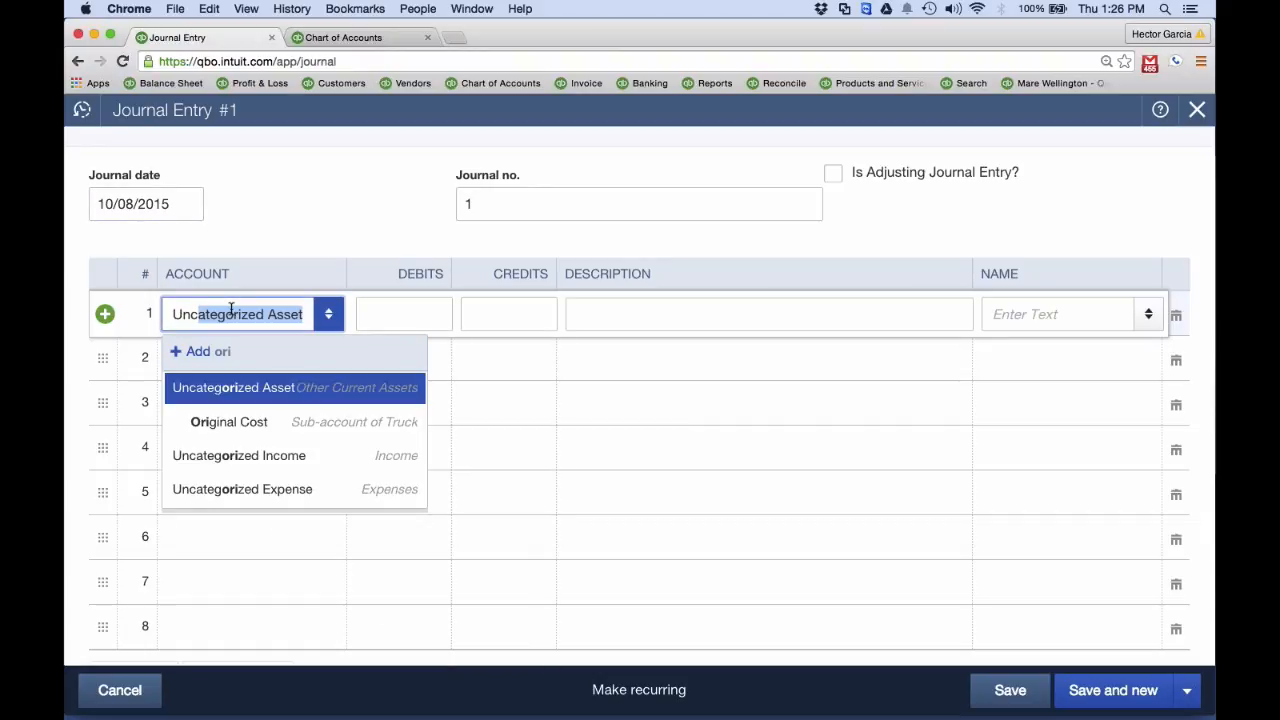
key(Down)
key(Tab)
key(Tab)
text(13495)
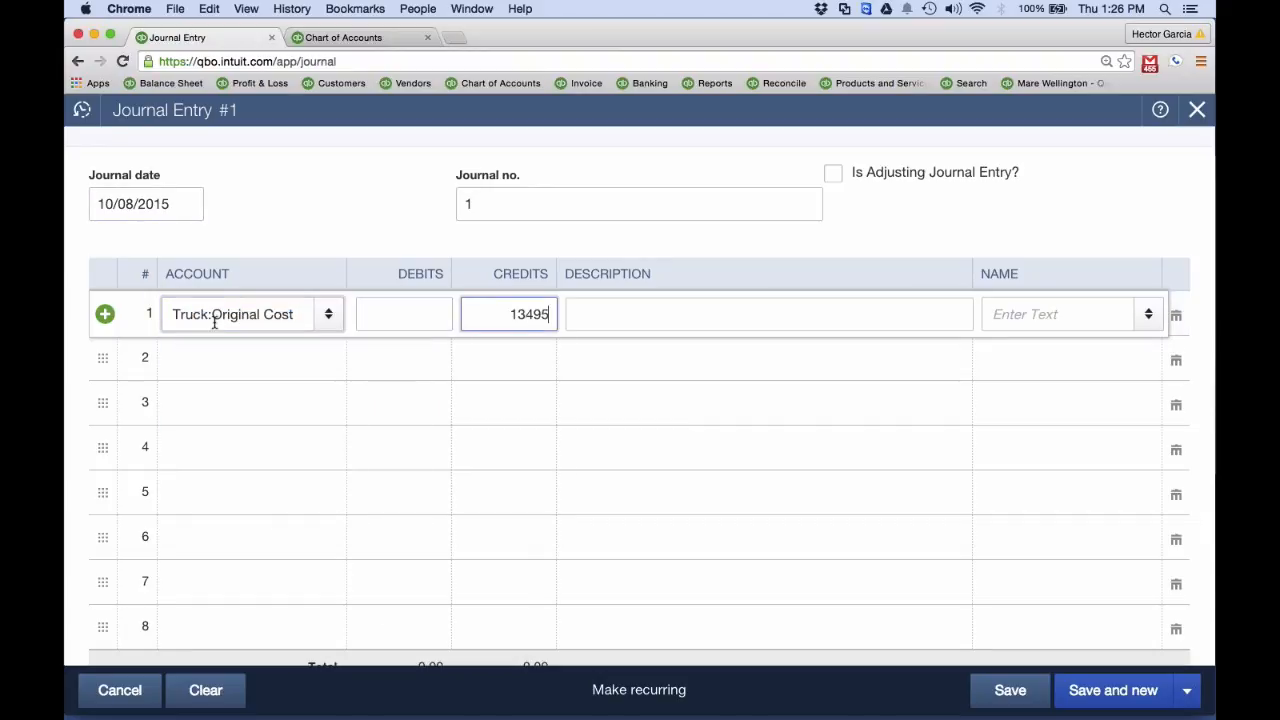
Start adding a new account named Loss On Asset Sale for line 2 of the journal entry
click(209, 366)
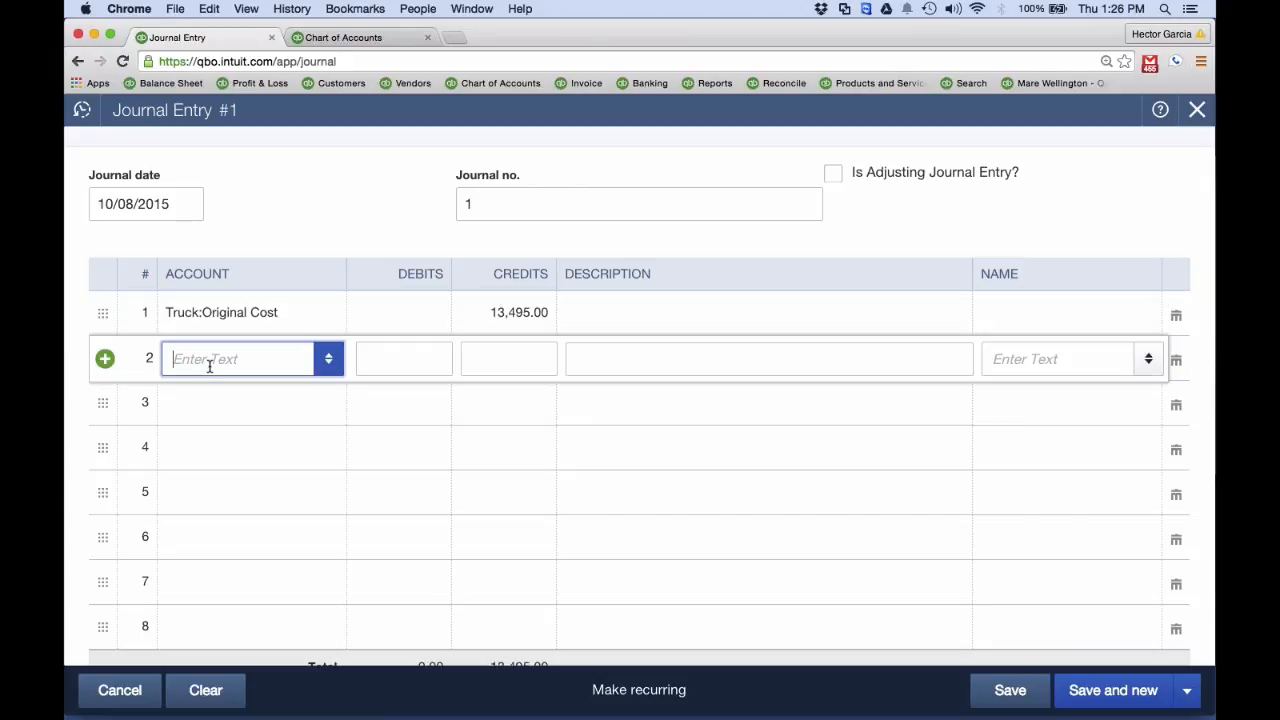
text(Loss On Asse)
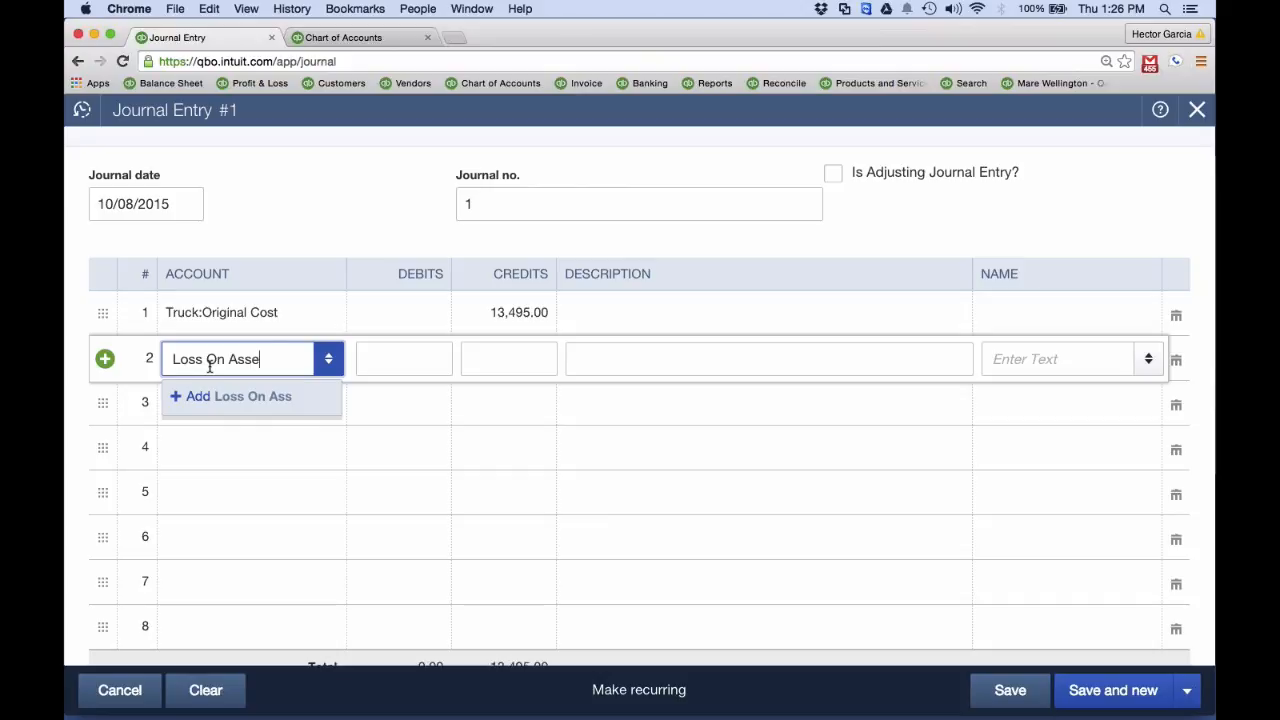
text(t Sale)
click(235, 396)
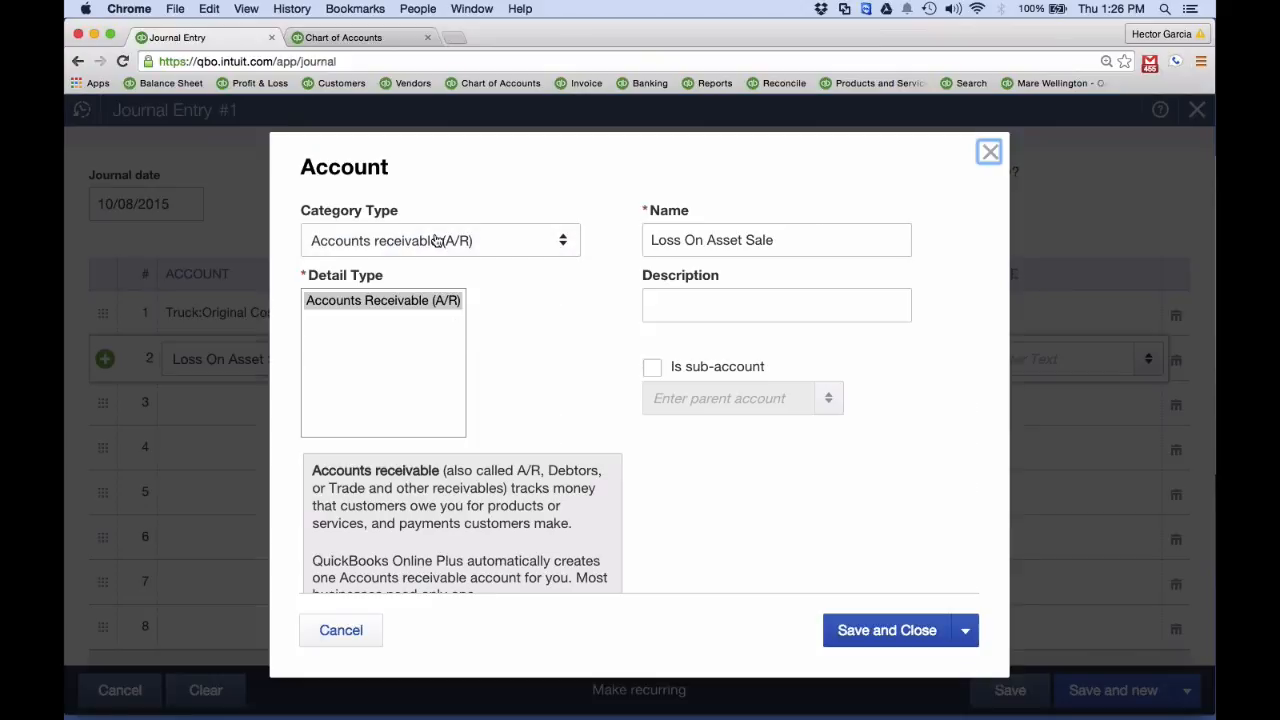
Set the new account's category type to Other Expense and save it, and save and close the journal entry
click(470, 241)
scroll(398, 557, down, 2)
scroll(400, 557, down, 2)
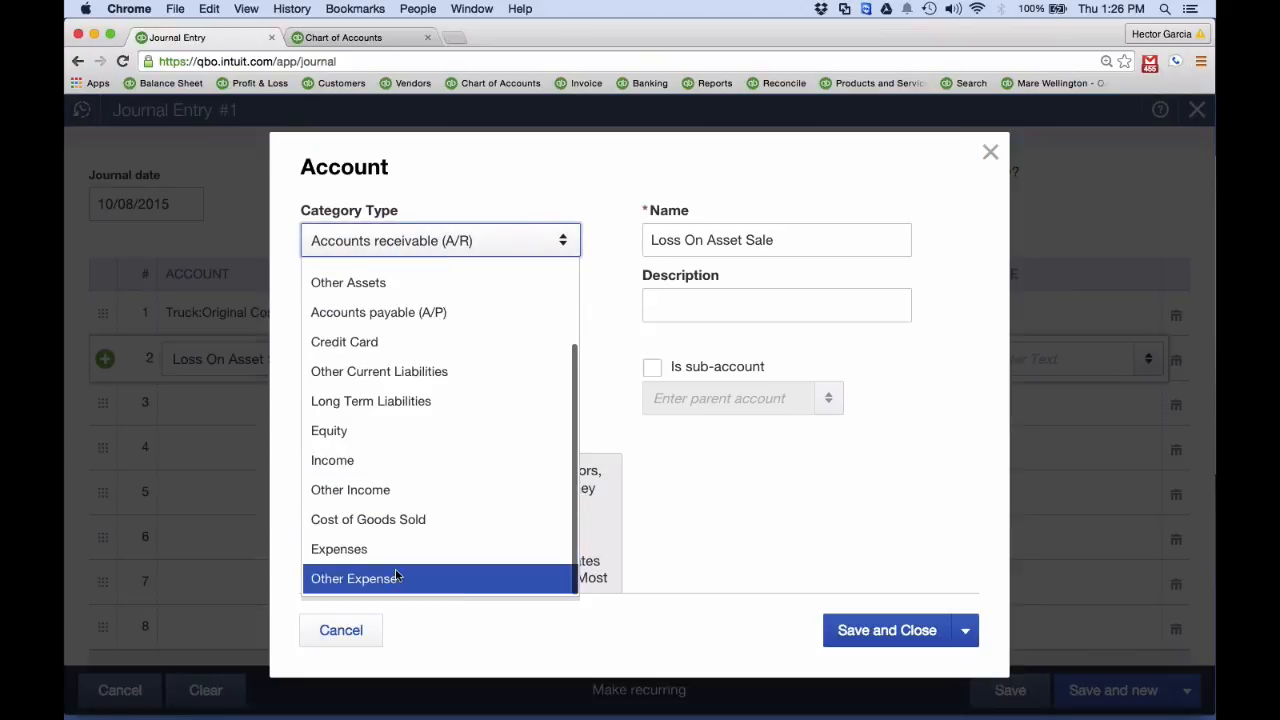
click(400, 577)
right_click(851, 650)
click(830, 653)
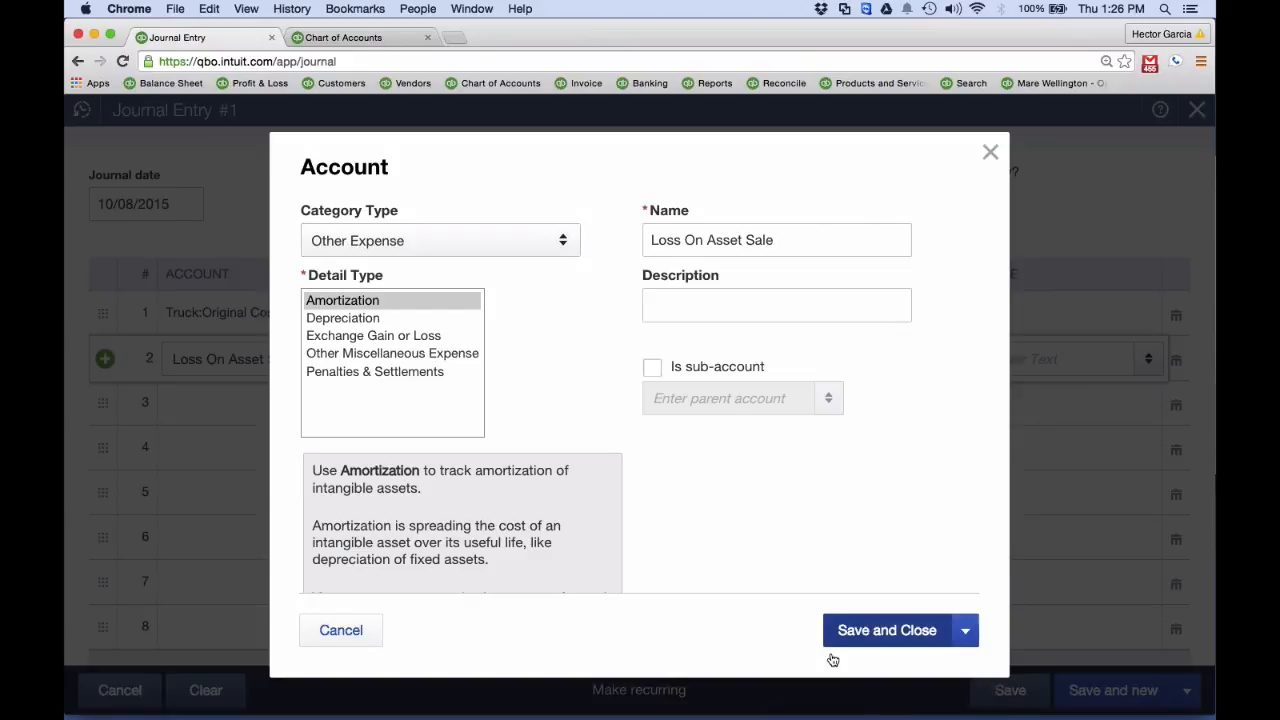
click(832, 628)
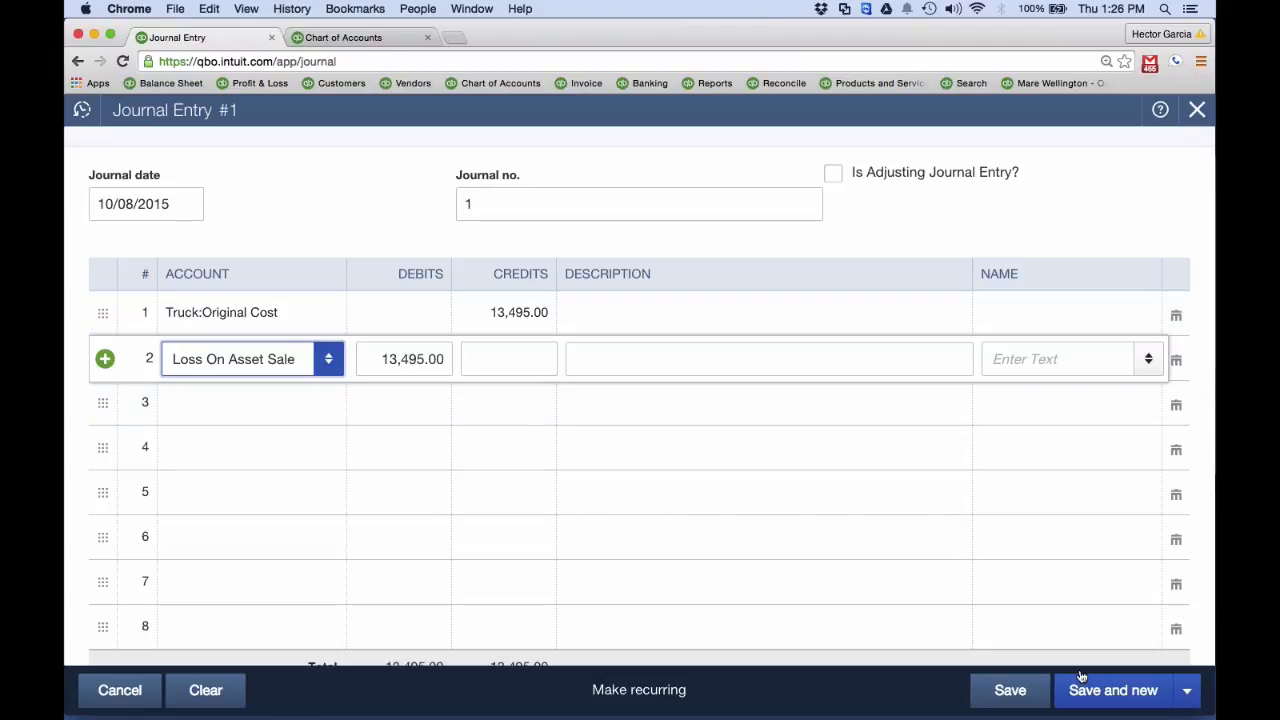
click(1186, 690)
click(1088, 656)
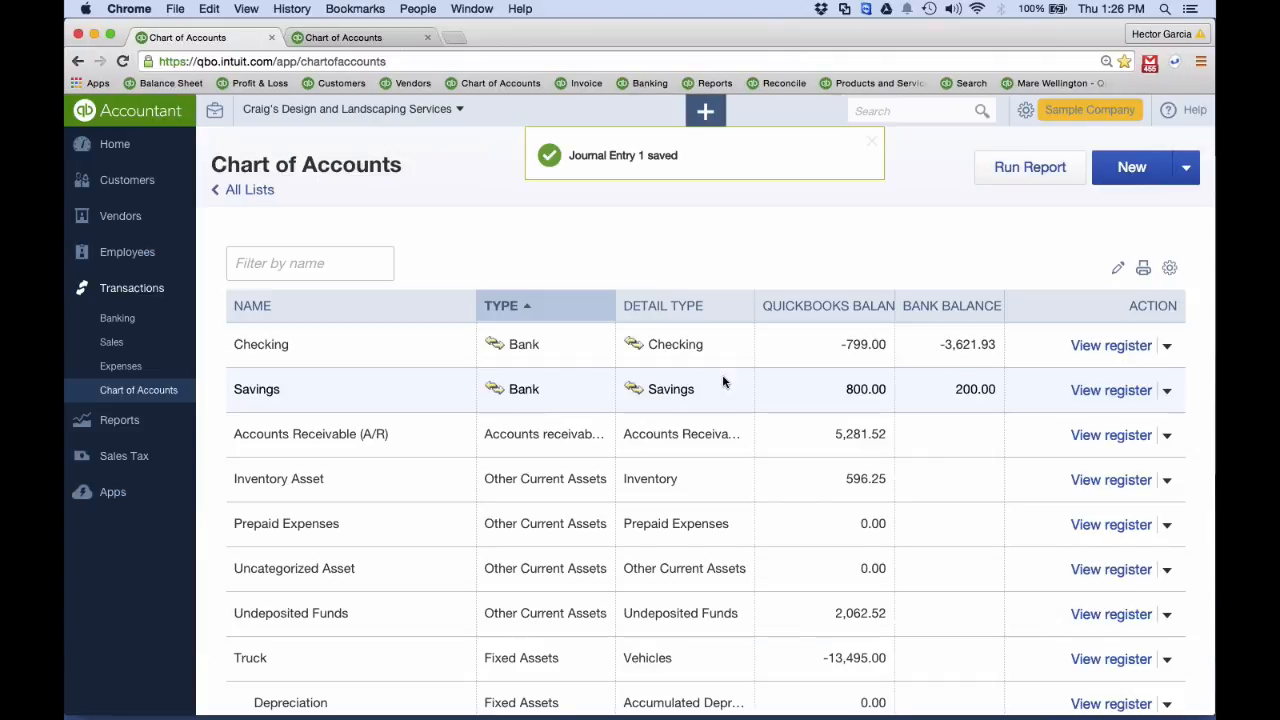
Filter the Chart of Accounts by "ori" and delete the Original Cost account, accepting the adjusting transaction
click(320, 263)
text(ori)
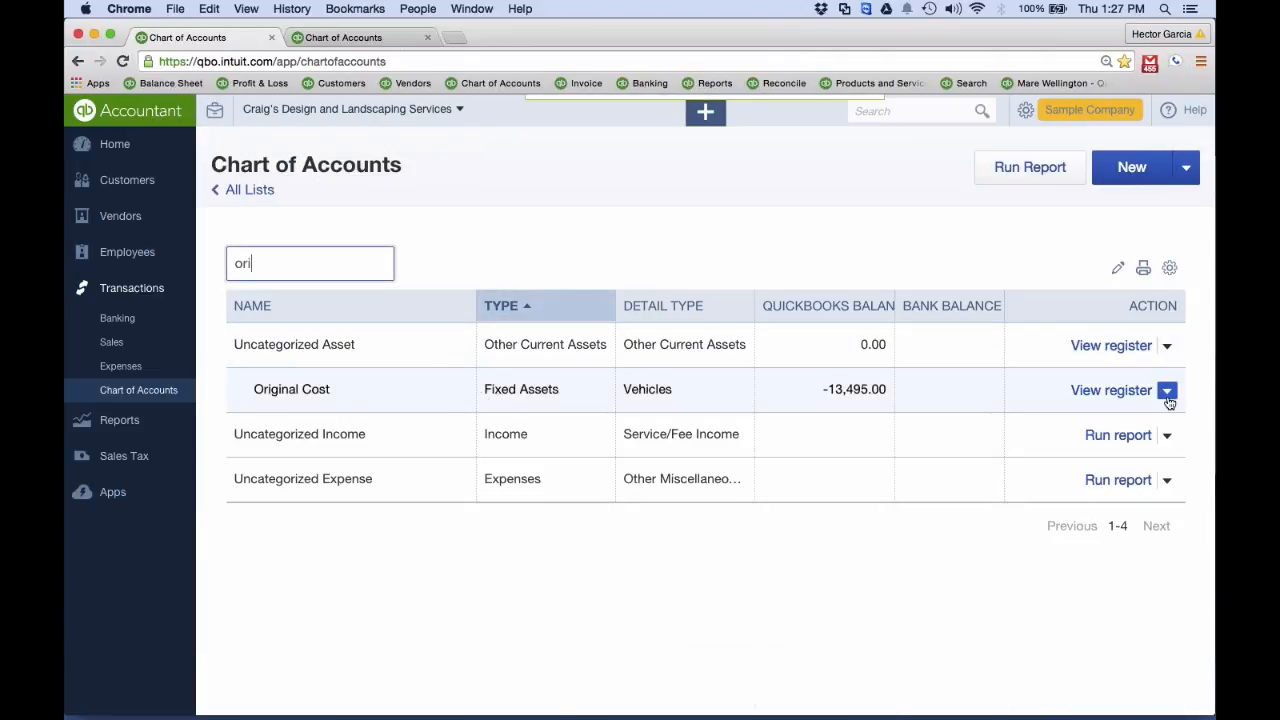
click(1166, 390)
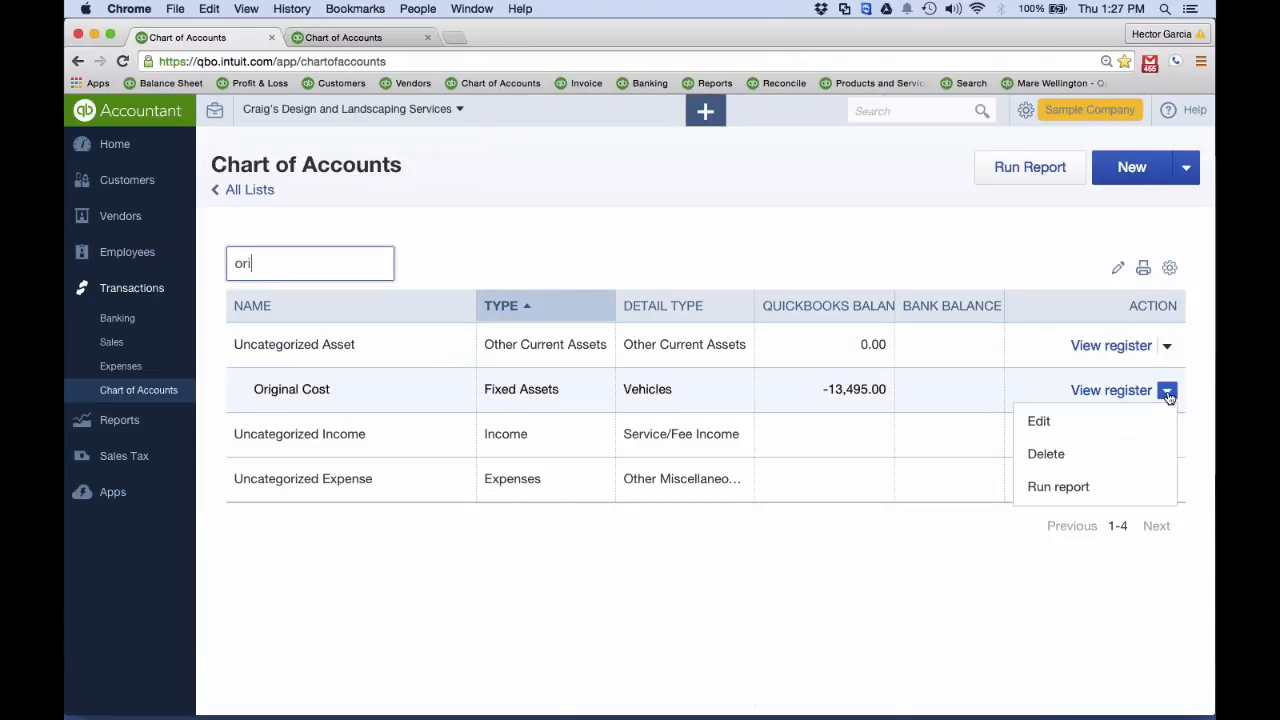
click(1050, 455)
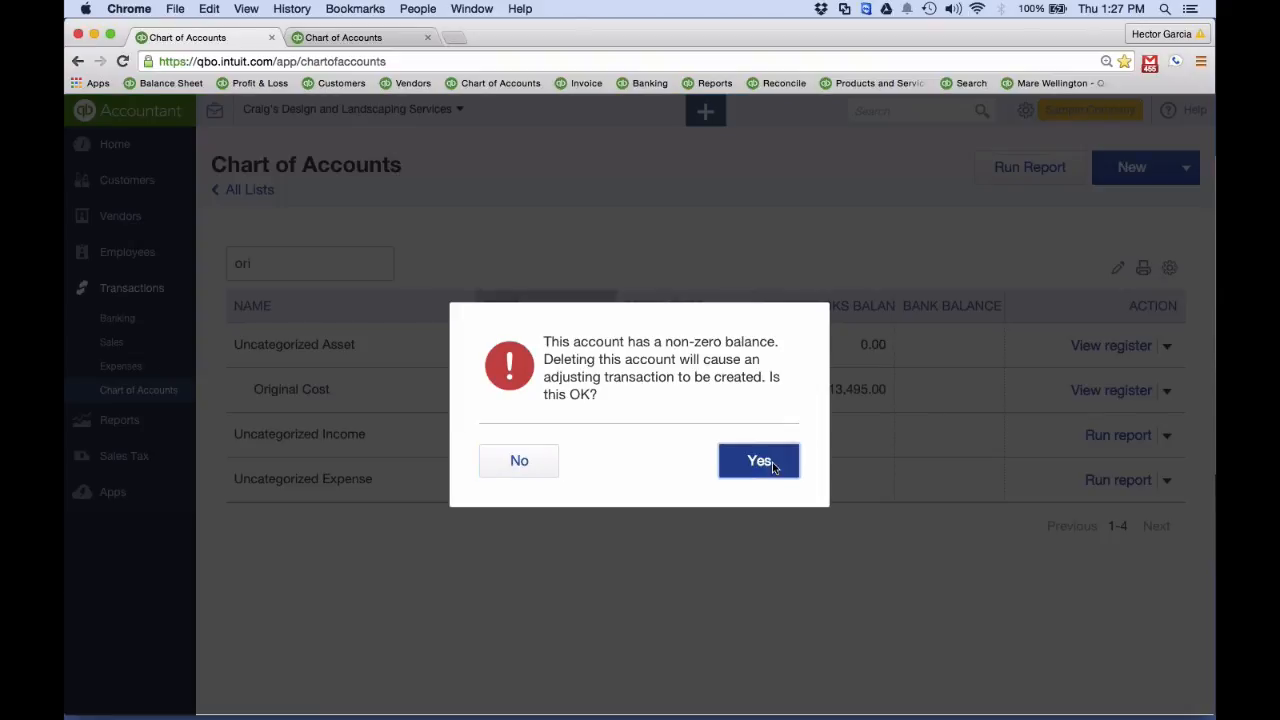
click(772, 462)
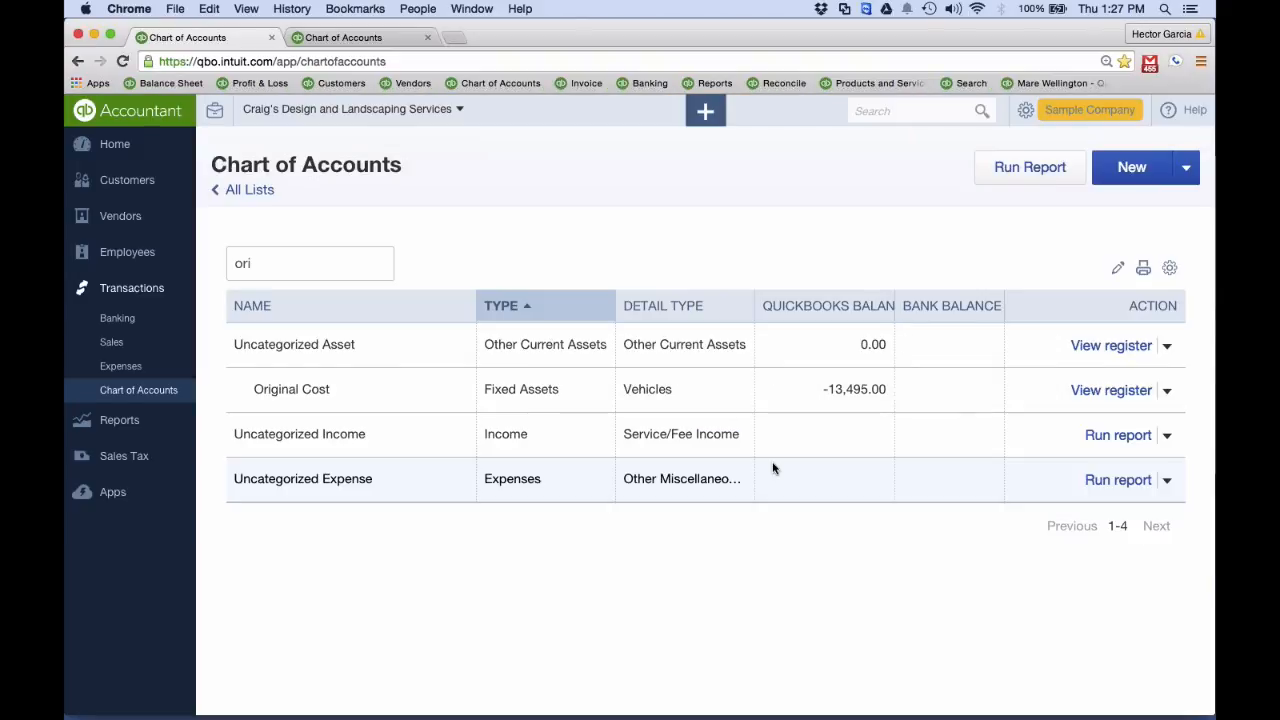
Run the recommended Balance Sheet report for All Dates and examine how Original Cost is listed under Fixed Assets
click(125, 433)
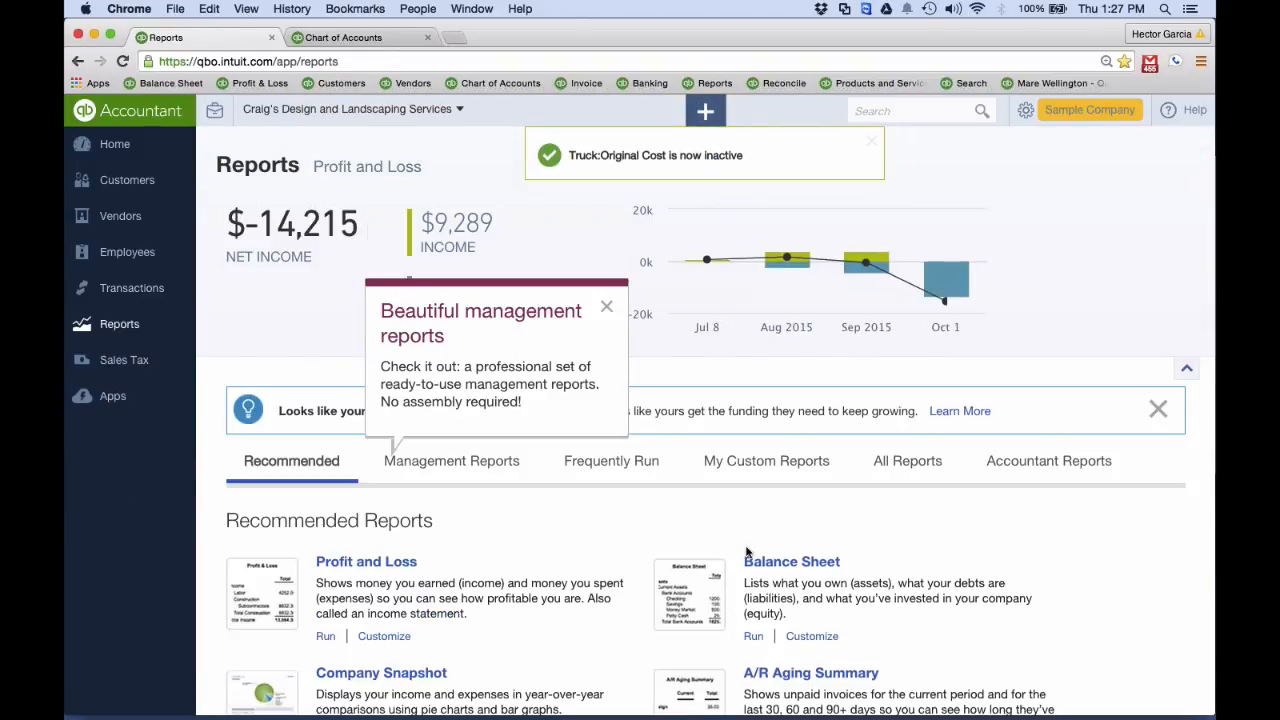
click(754, 563)
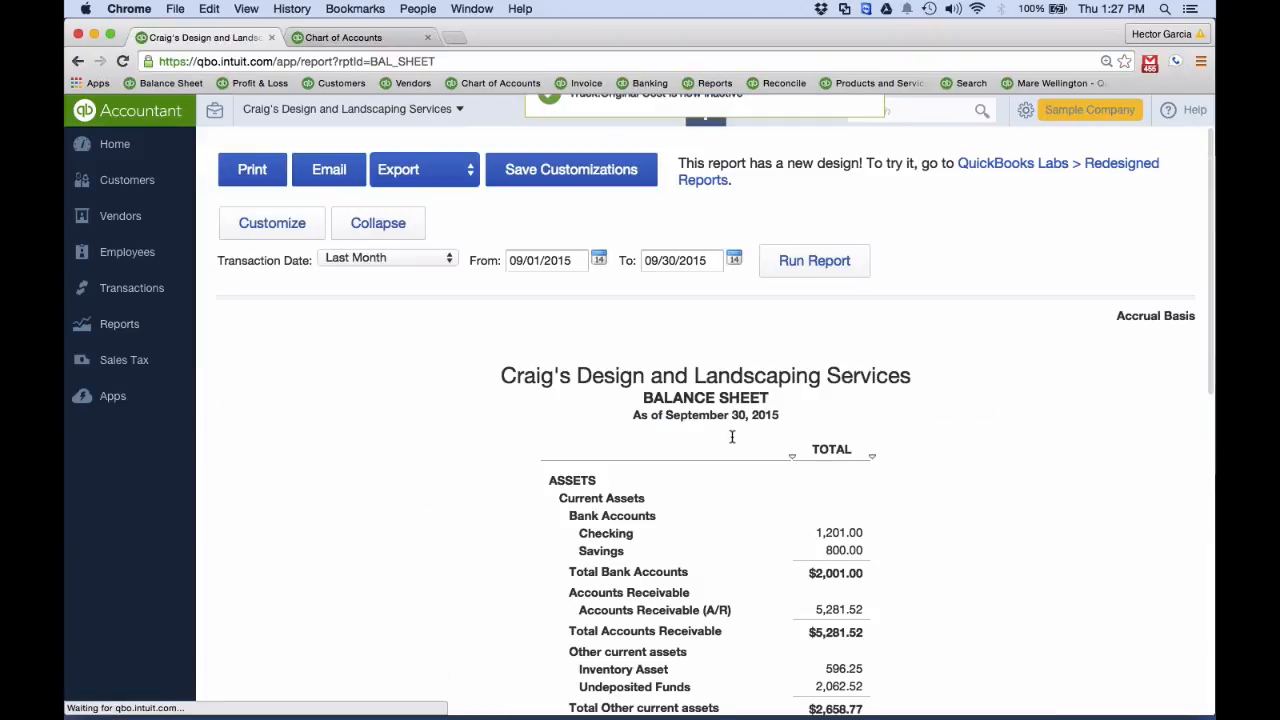
scroll(737, 450, down, 5)
scroll(766, 397, up, 5)
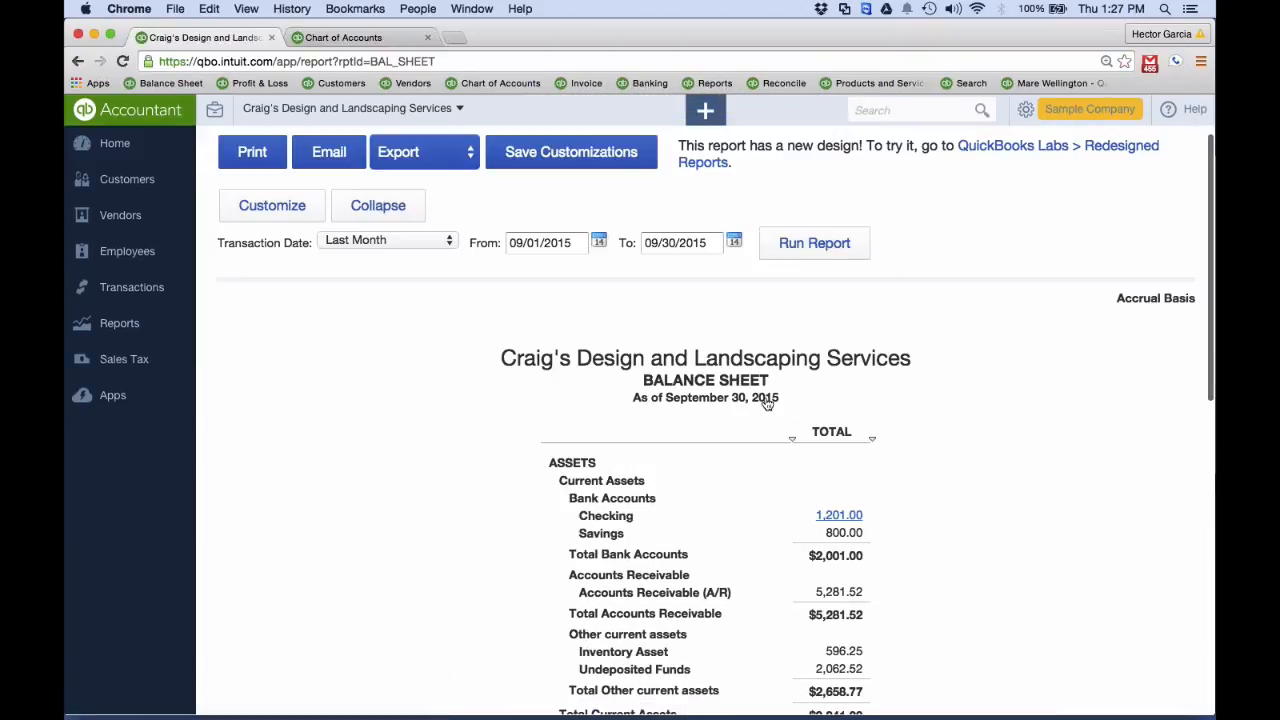
click(814, 260)
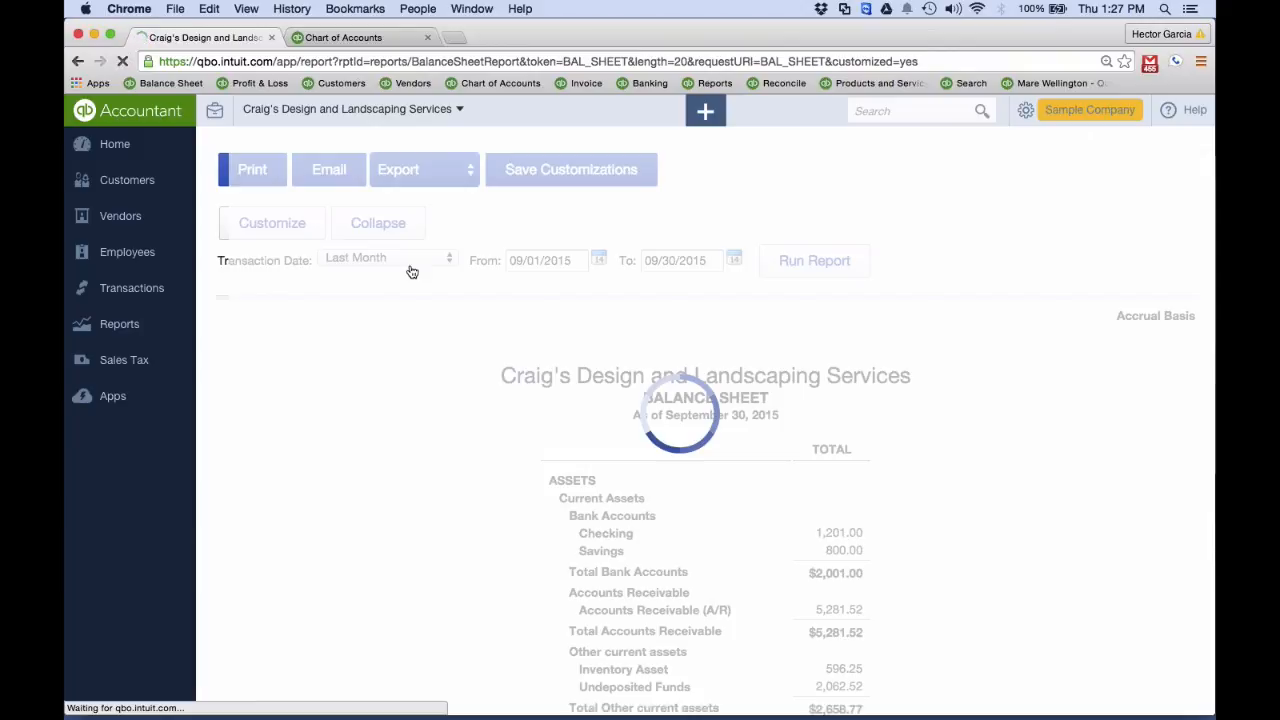
click(443, 259)
click(350, 15)
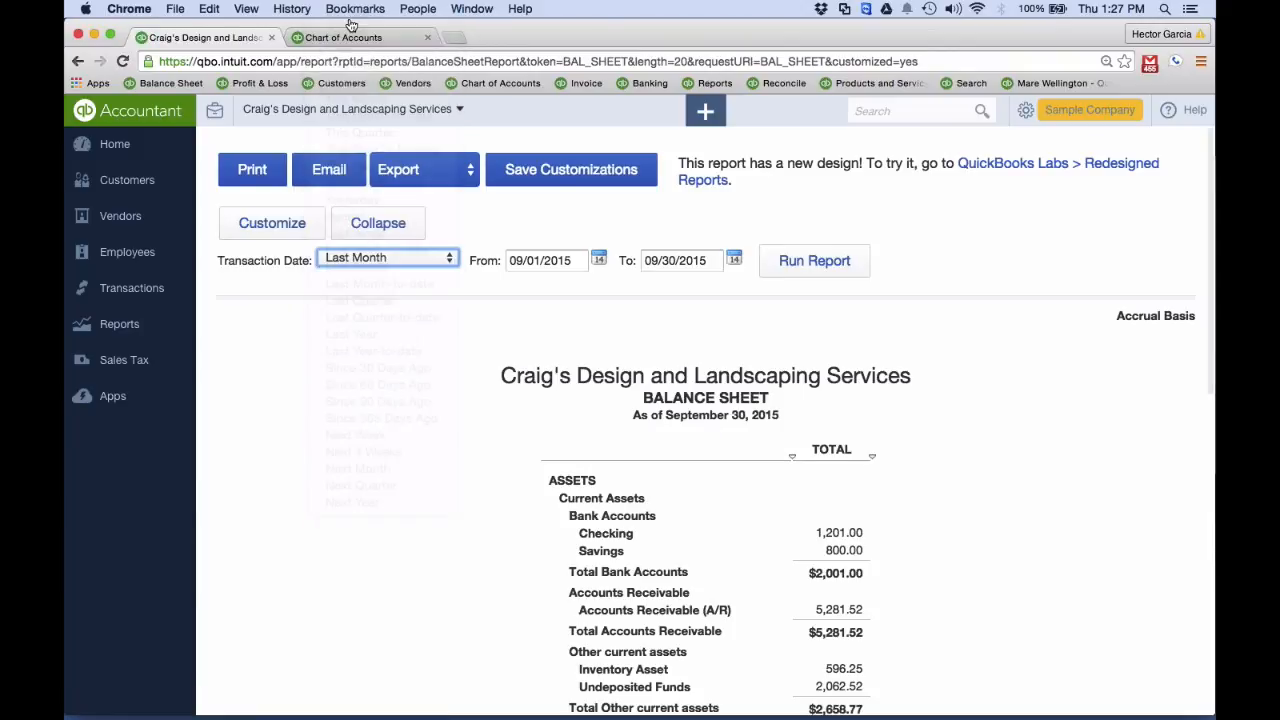
click(812, 270)
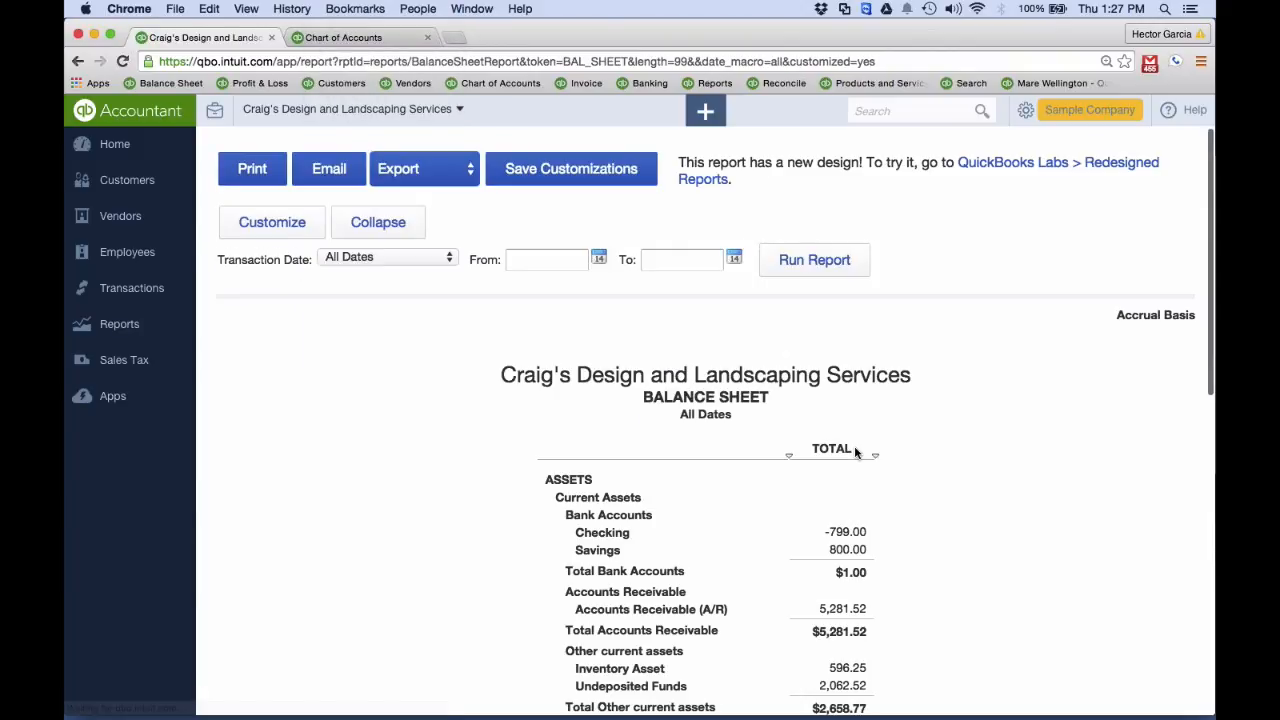
scroll(856, 450, down, 3)
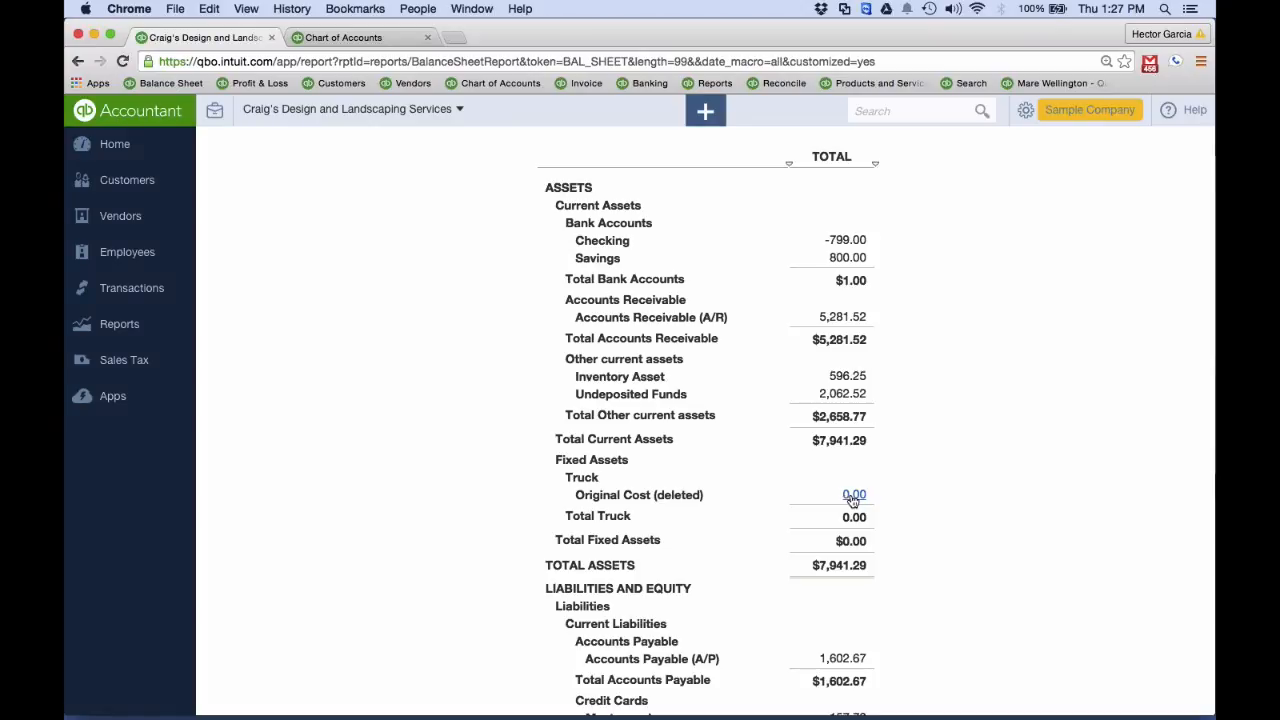
scroll(852, 500, up, 5)
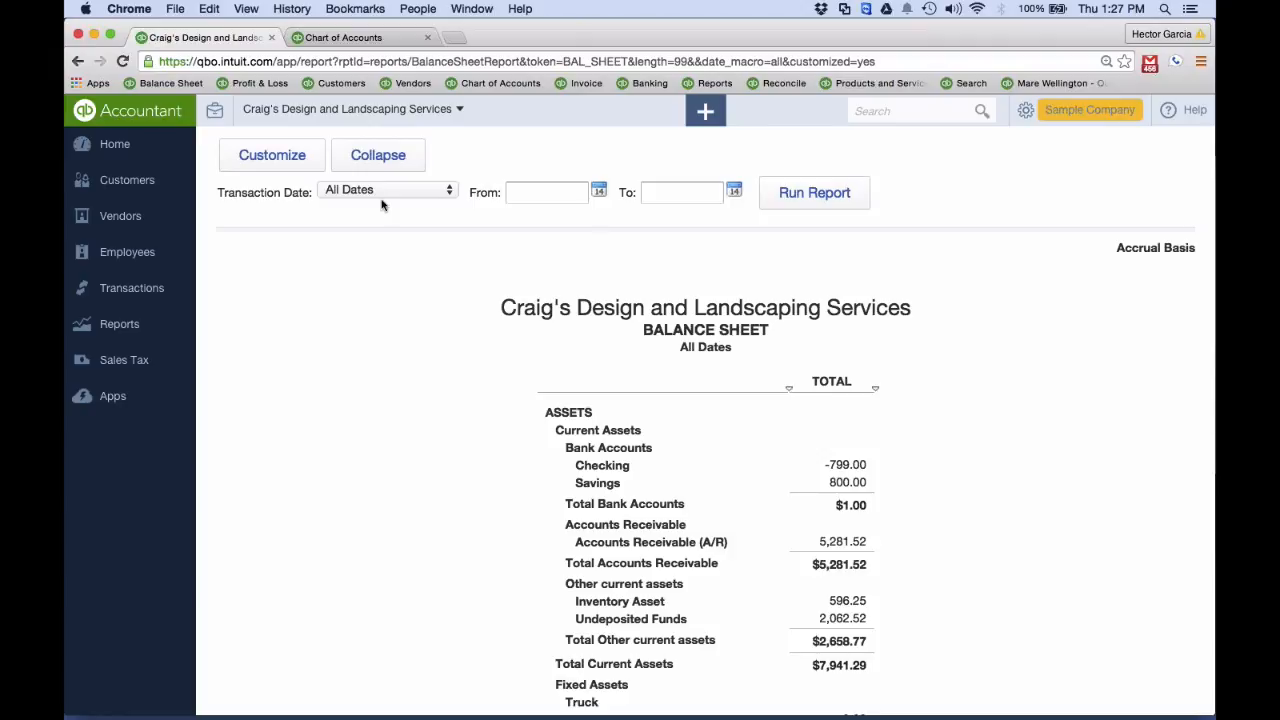
scroll(382, 312, down, 5)
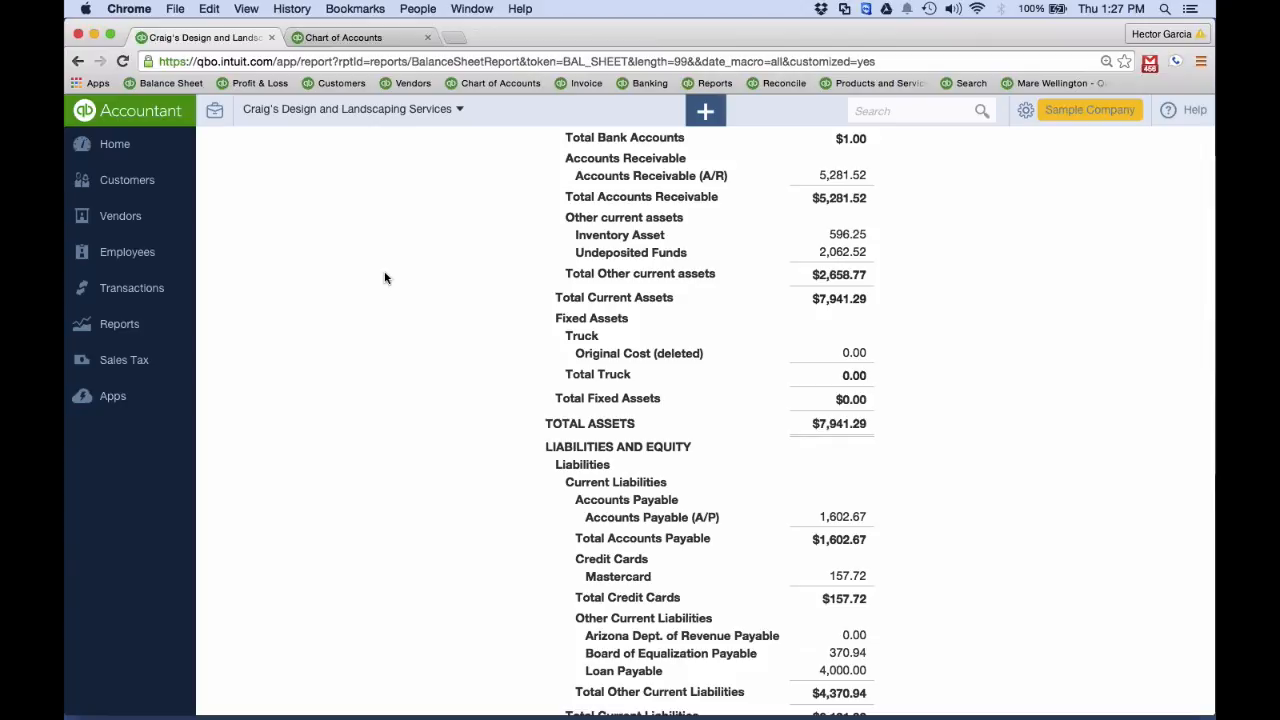
key(ctrl+Up)
click(296, 298)
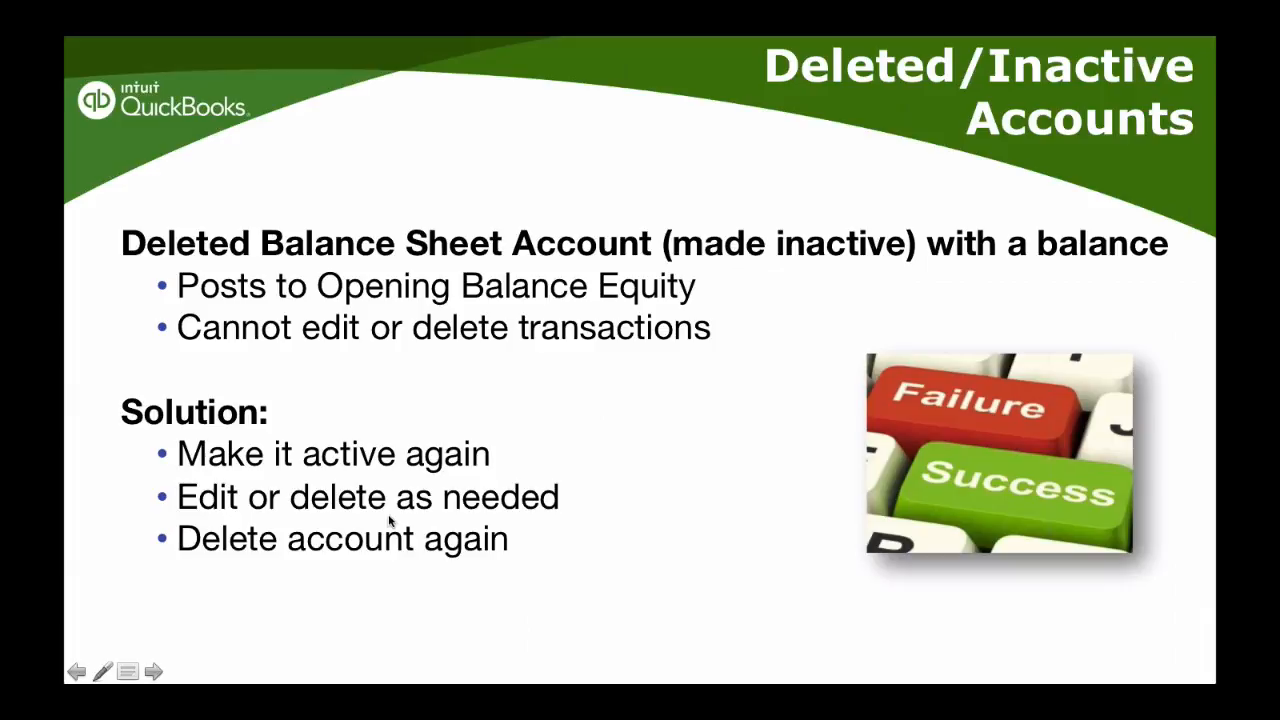
key(Right)
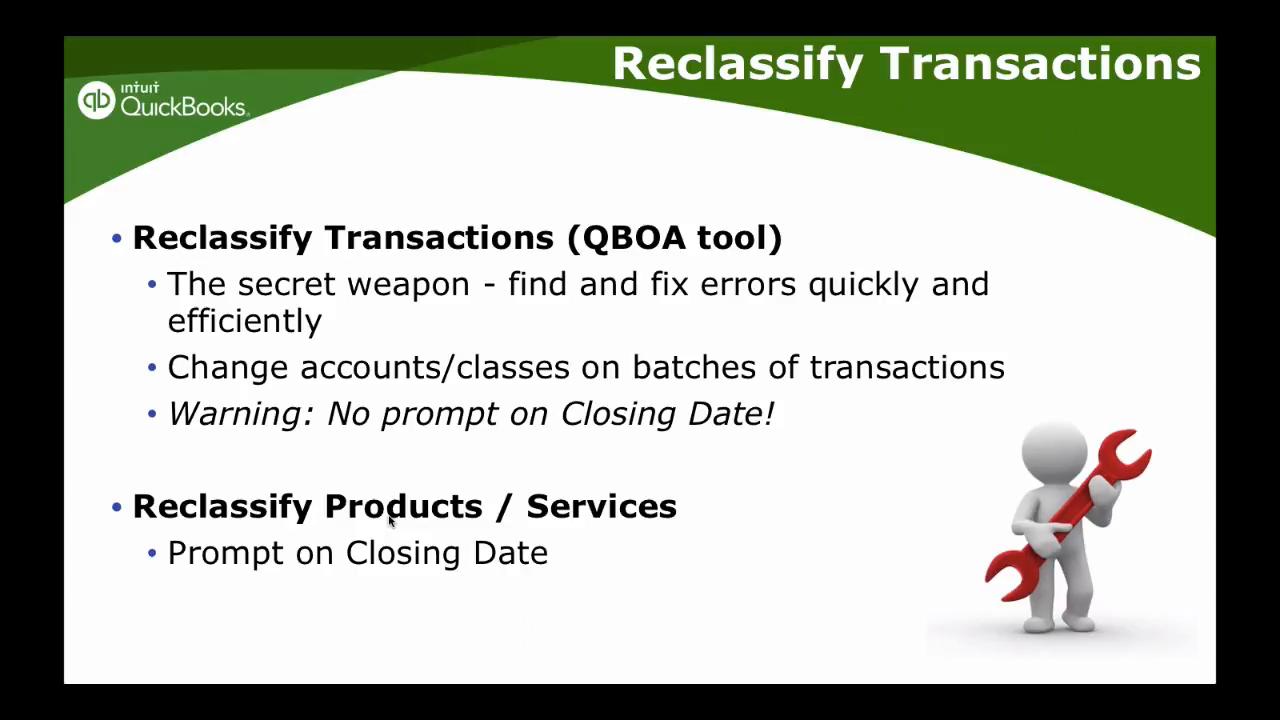
key(Escape)
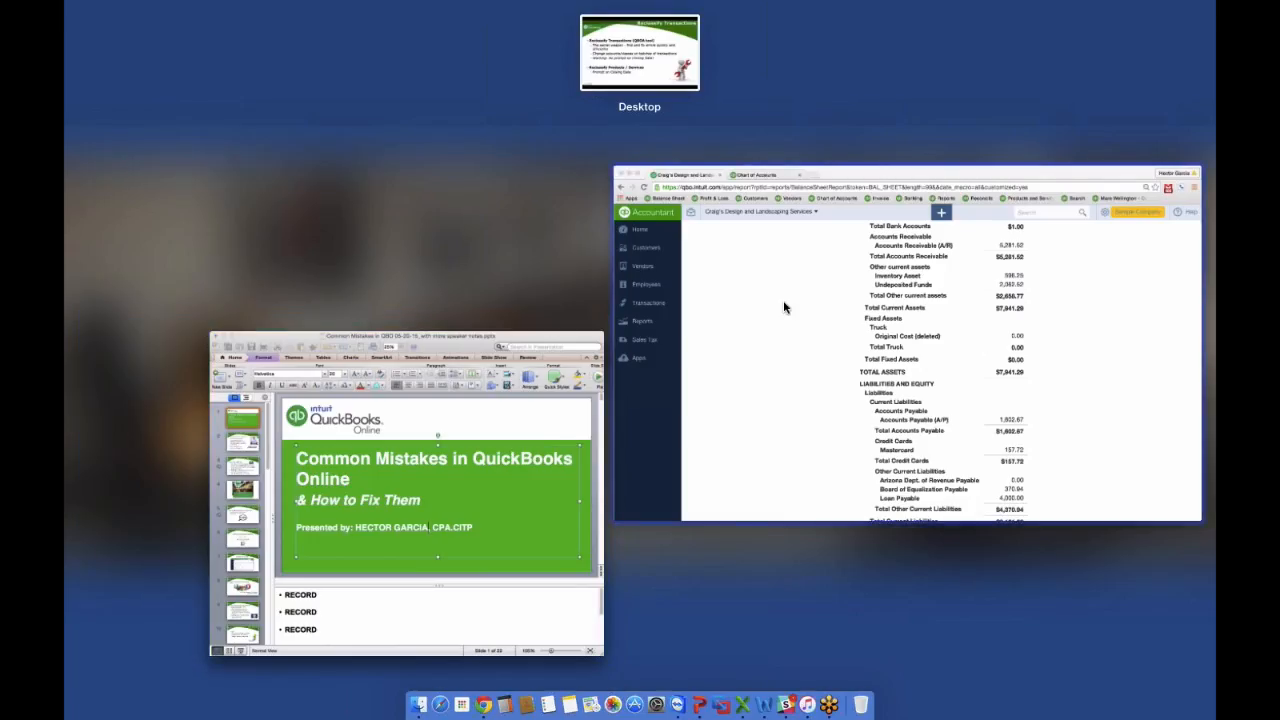
click(784, 302)
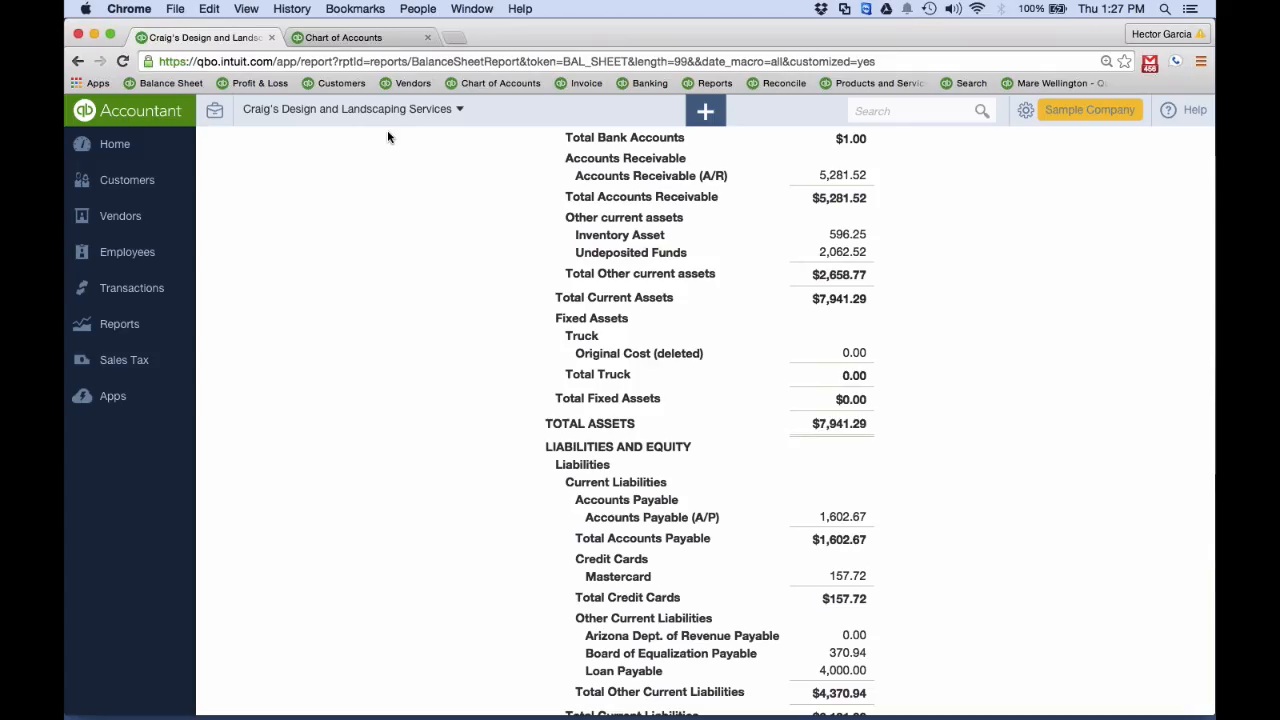
Open the Reclassify Transactions accountant tool, set its From date to 07/01/2015, and look through the Profit & Loss accounts
click(214, 115)
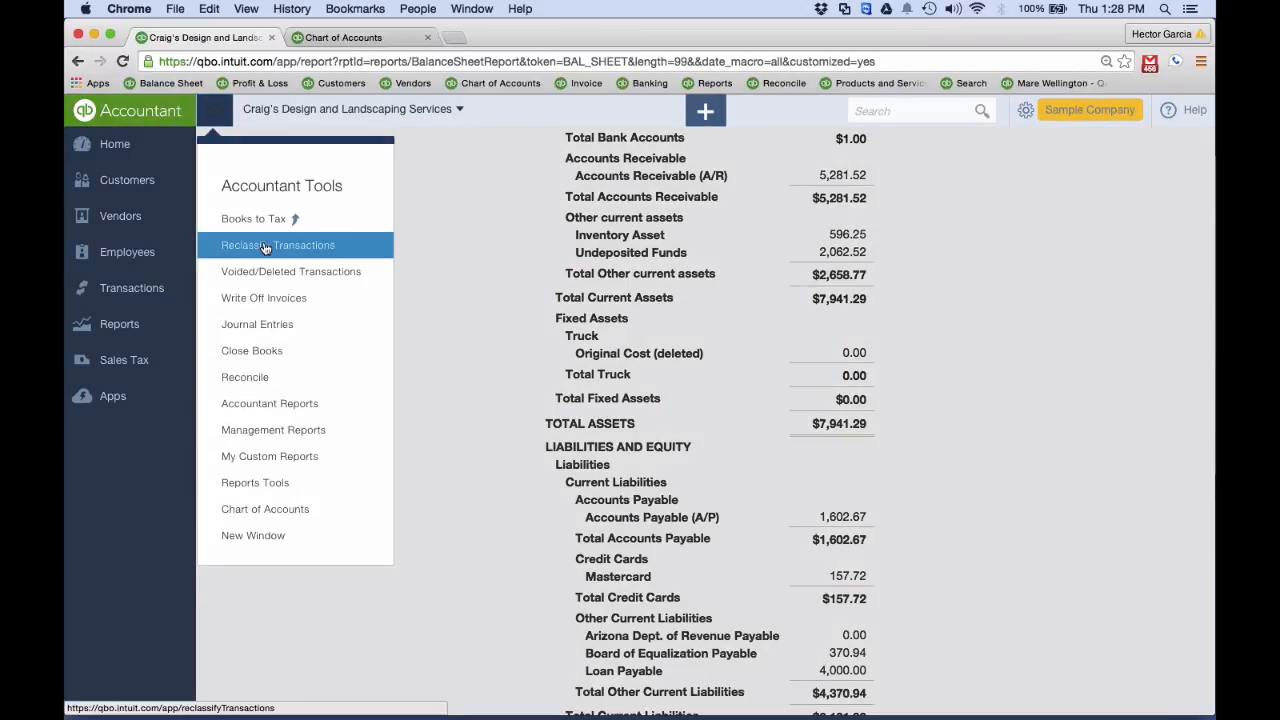
click(265, 248)
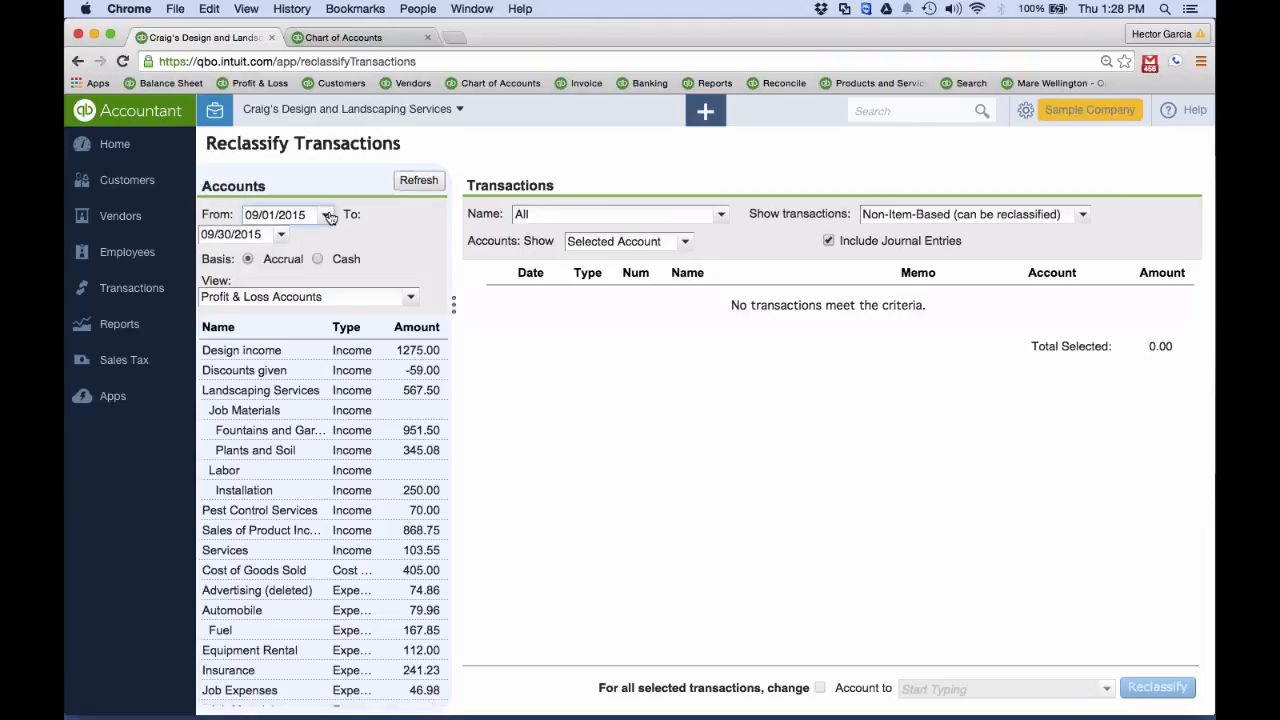
click(325, 214)
double_click(254, 239)
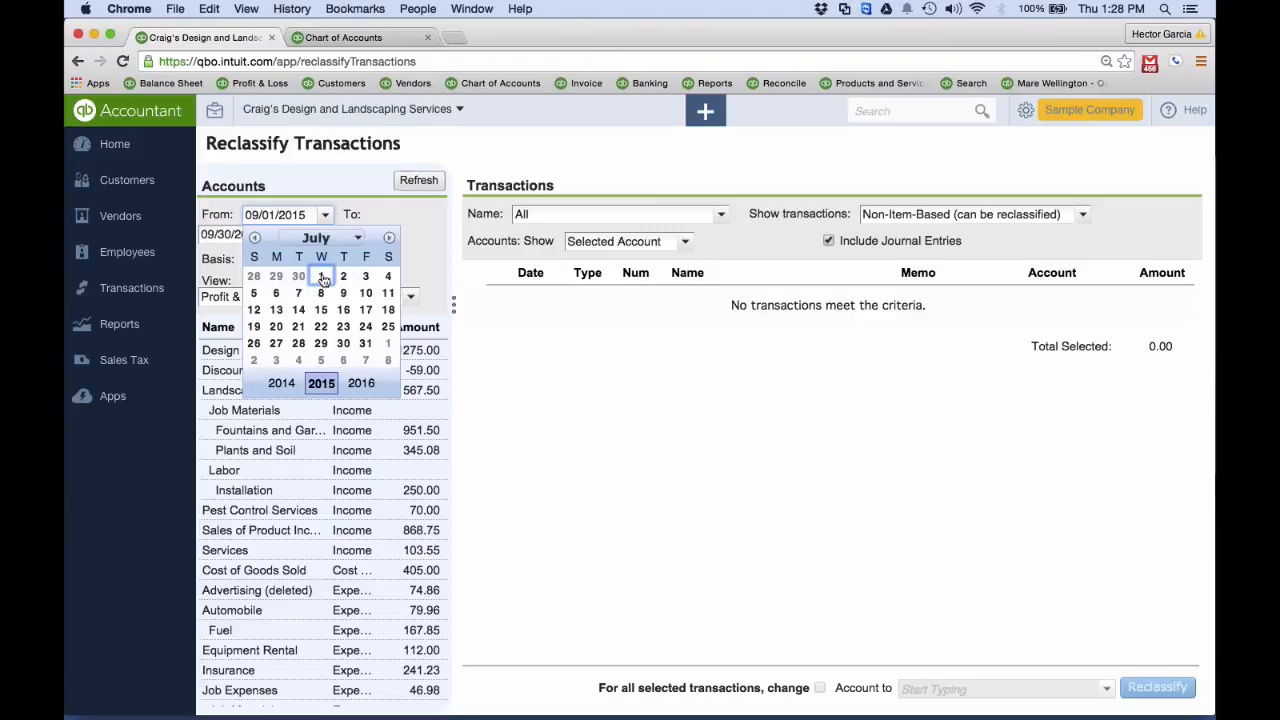
click(322, 277)
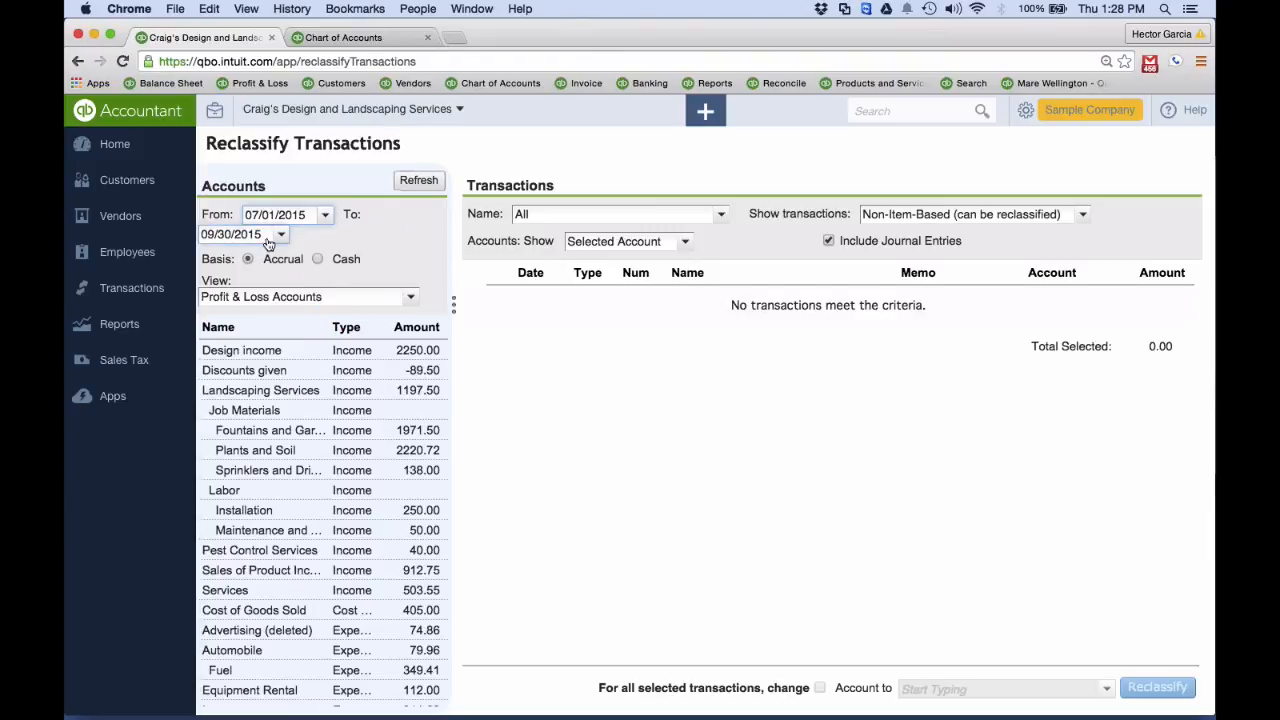
scroll(330, 450, down, 5)
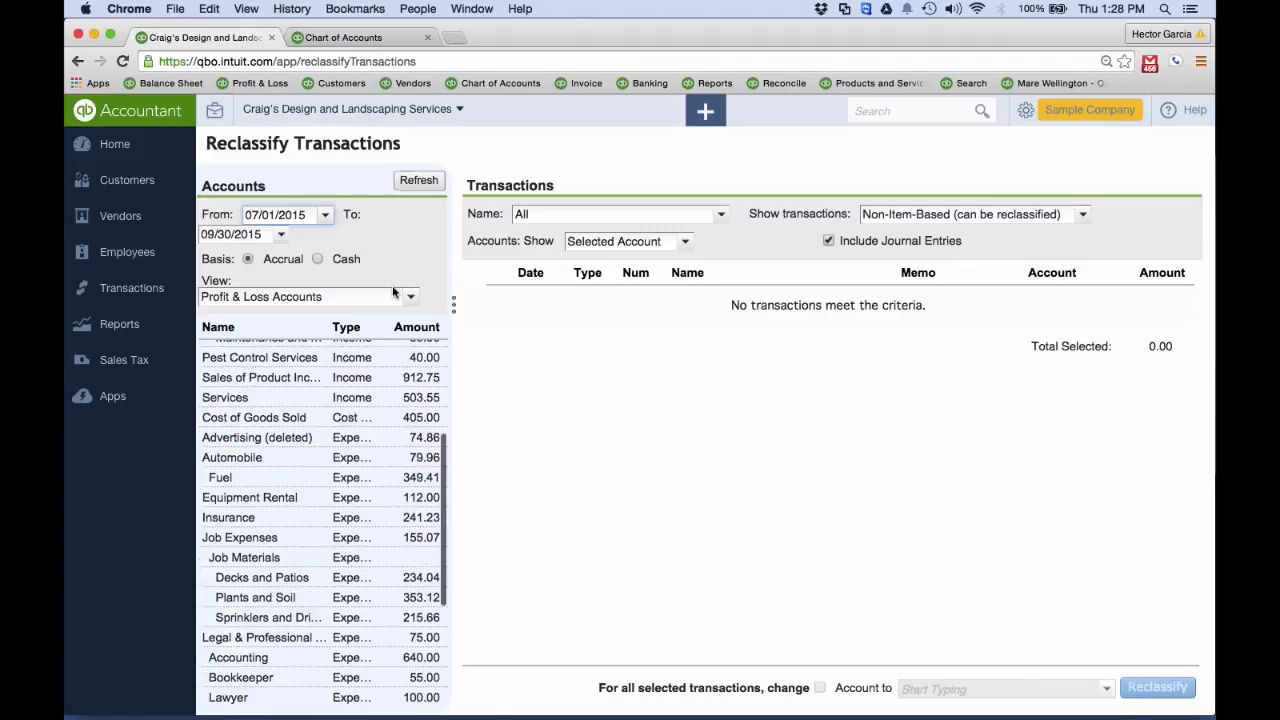
scroll(388, 467, down, 2)
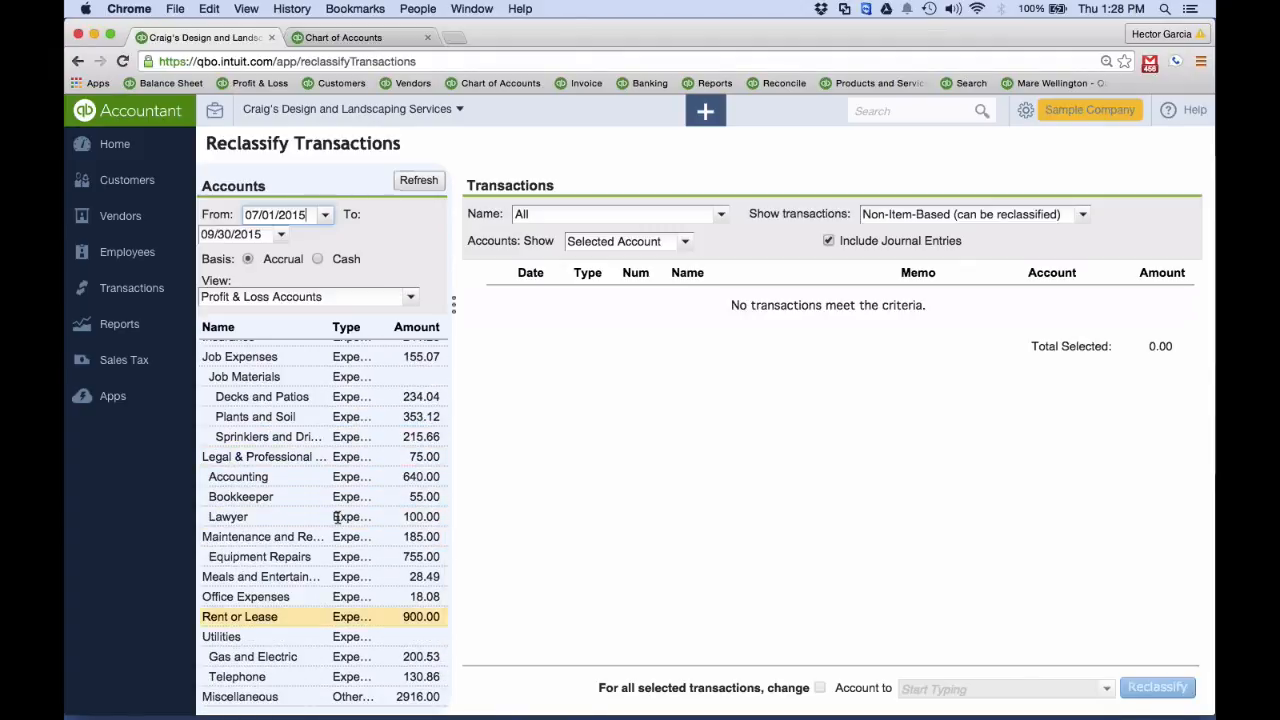
View the transactions behind the Equipment Repairs, Rent or Lease, and Gas and Electric accounts
click(302, 560)
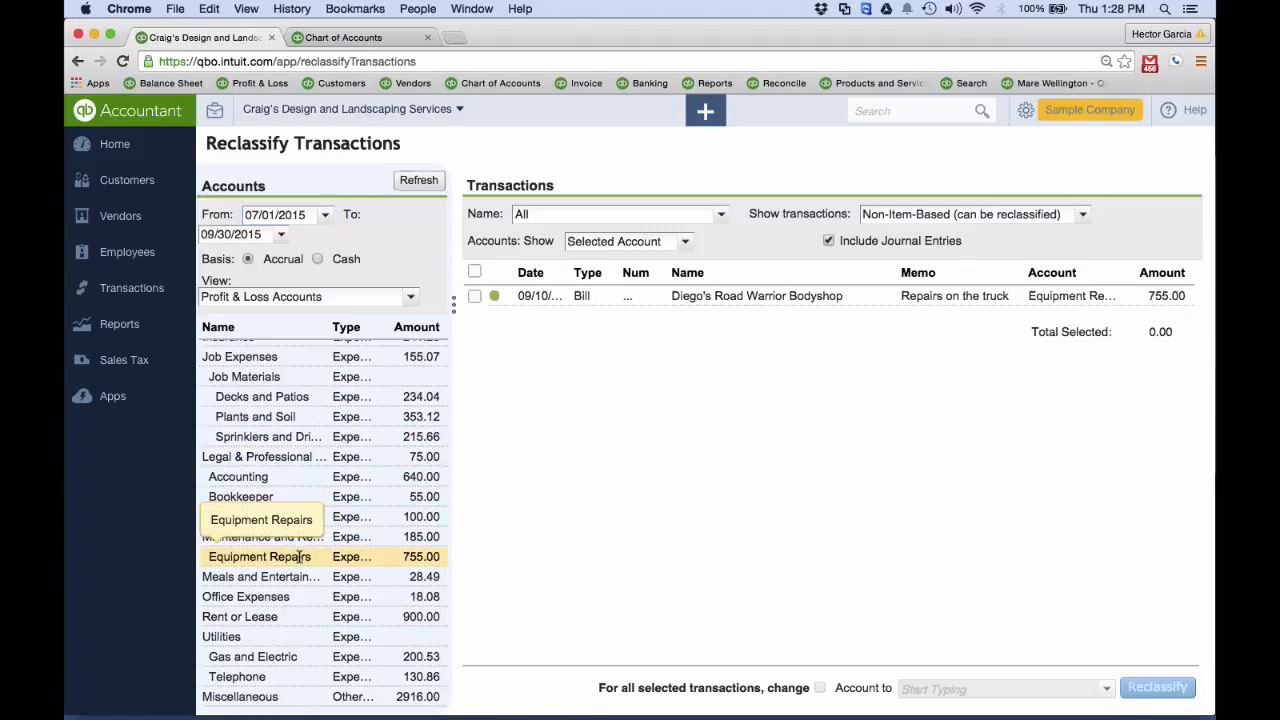
click(262, 617)
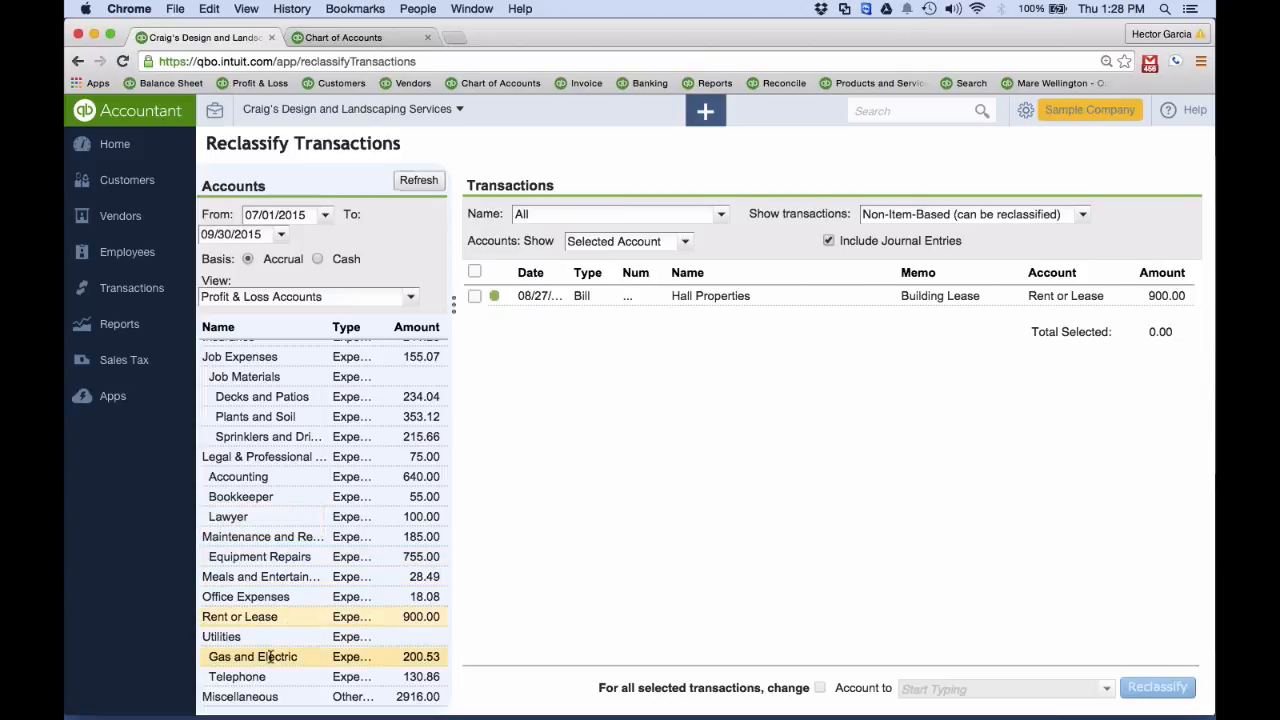
click(270, 657)
Select both Cal Telephone bills in the Telephone account and enable changing the account for the selected transactions
click(250, 676)
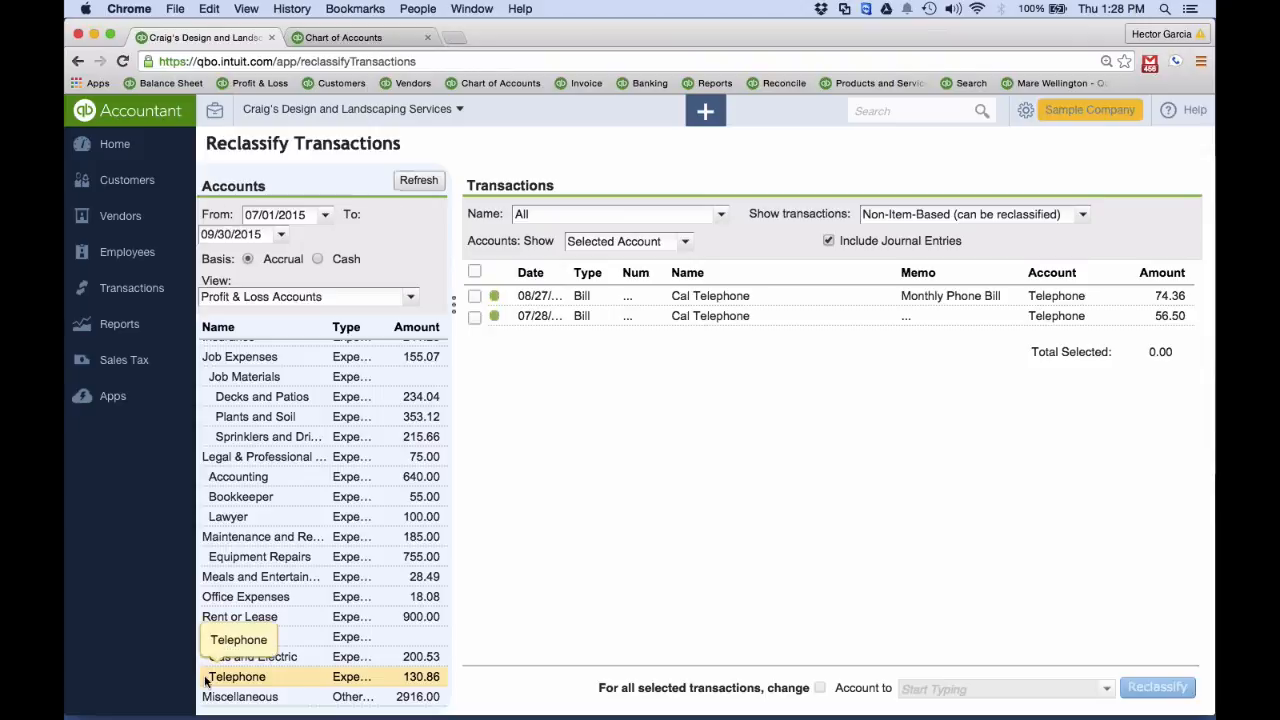
click(474, 271)
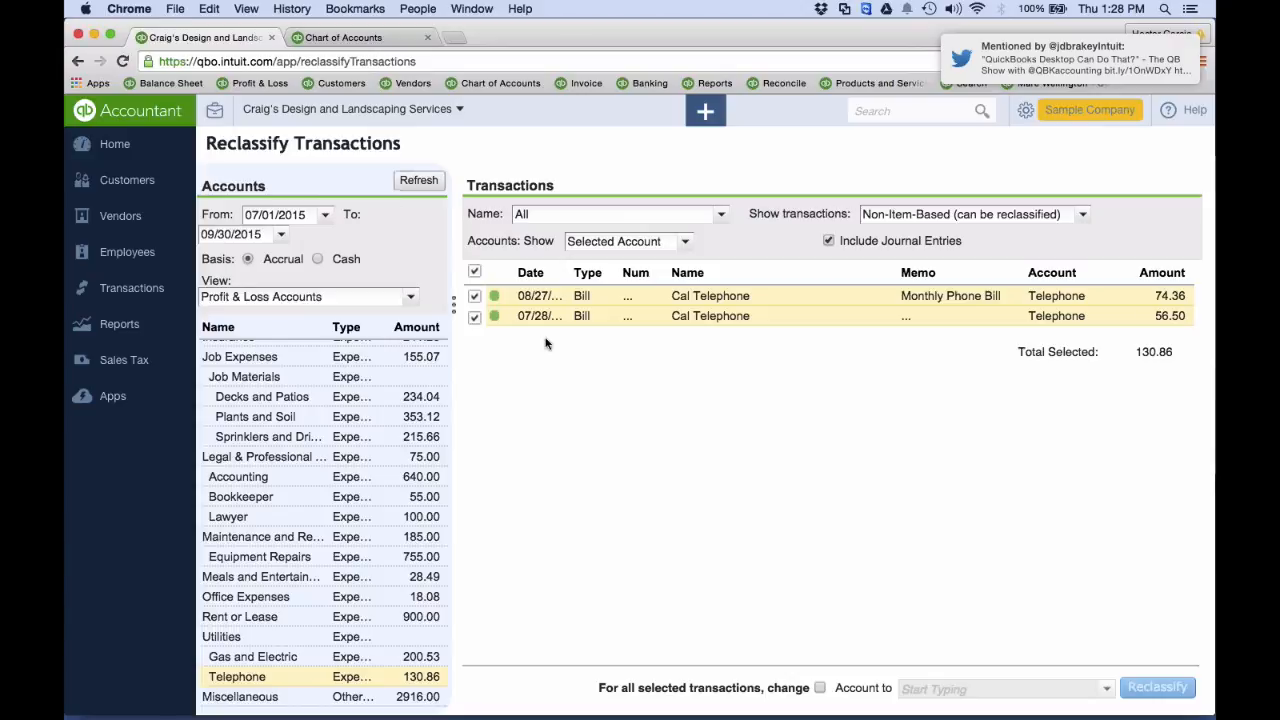
click(476, 273)
click(476, 273)
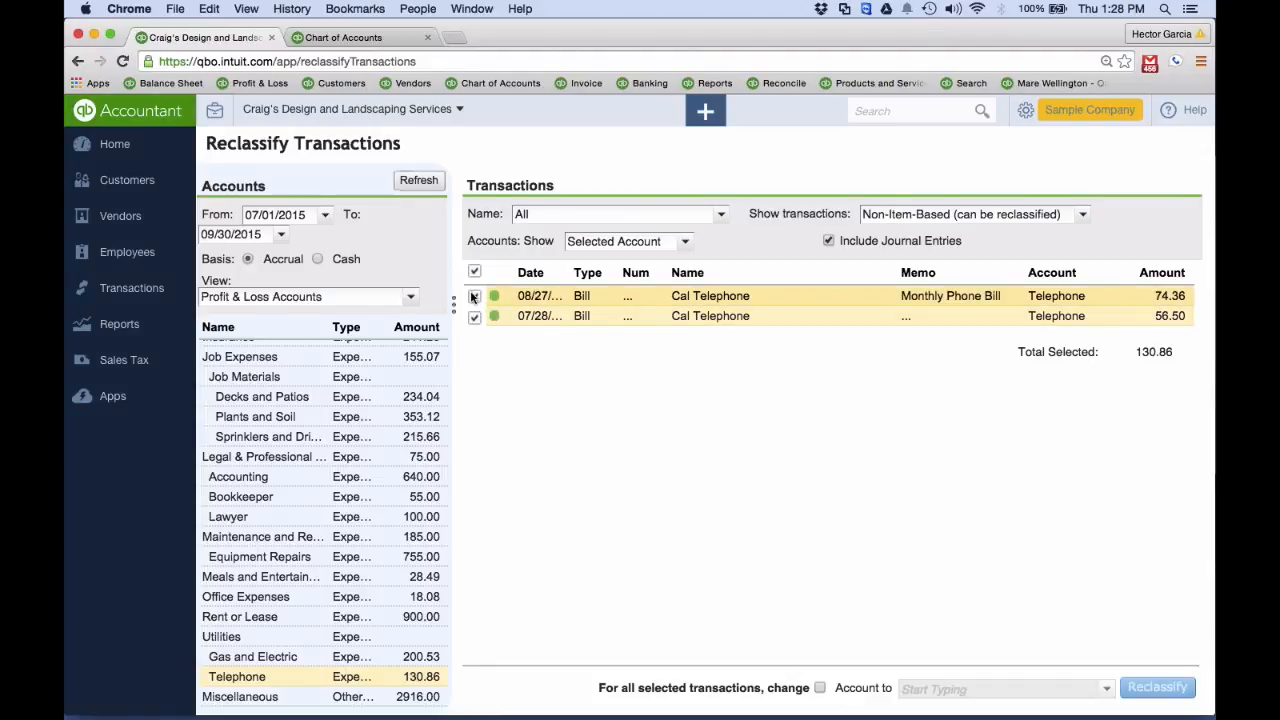
click(474, 296)
click(474, 316)
click(474, 296)
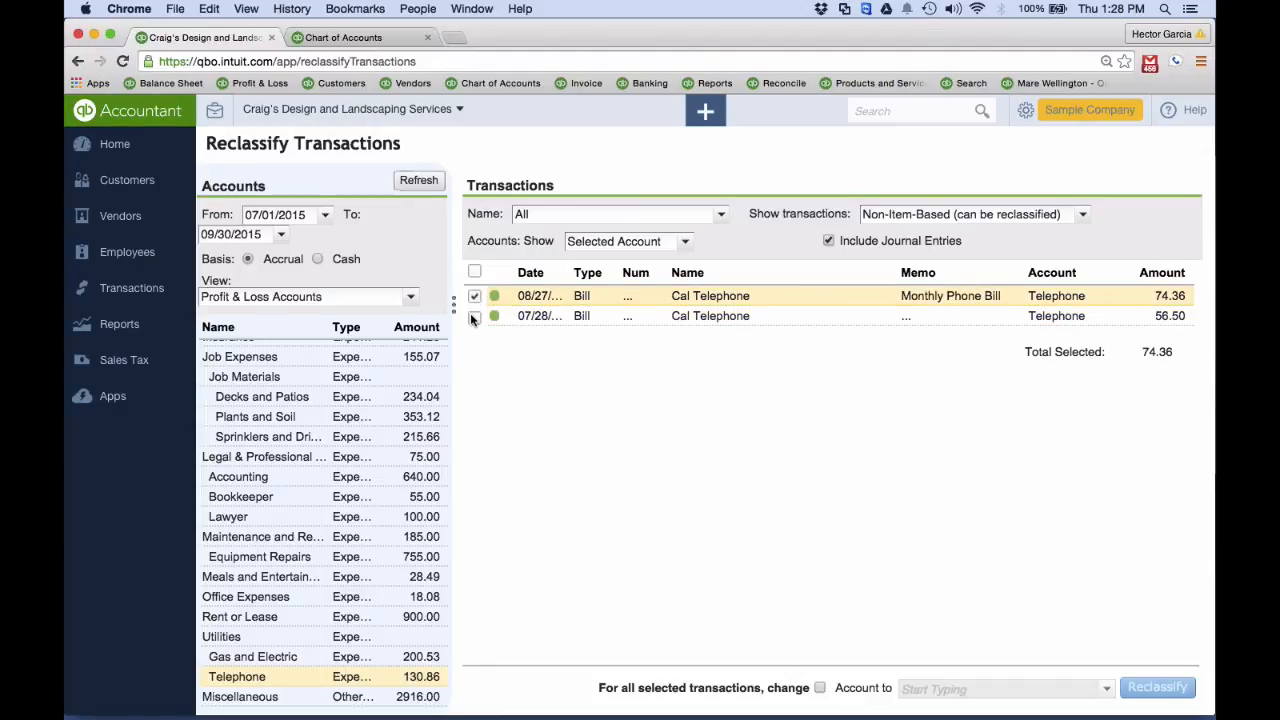
click(474, 316)
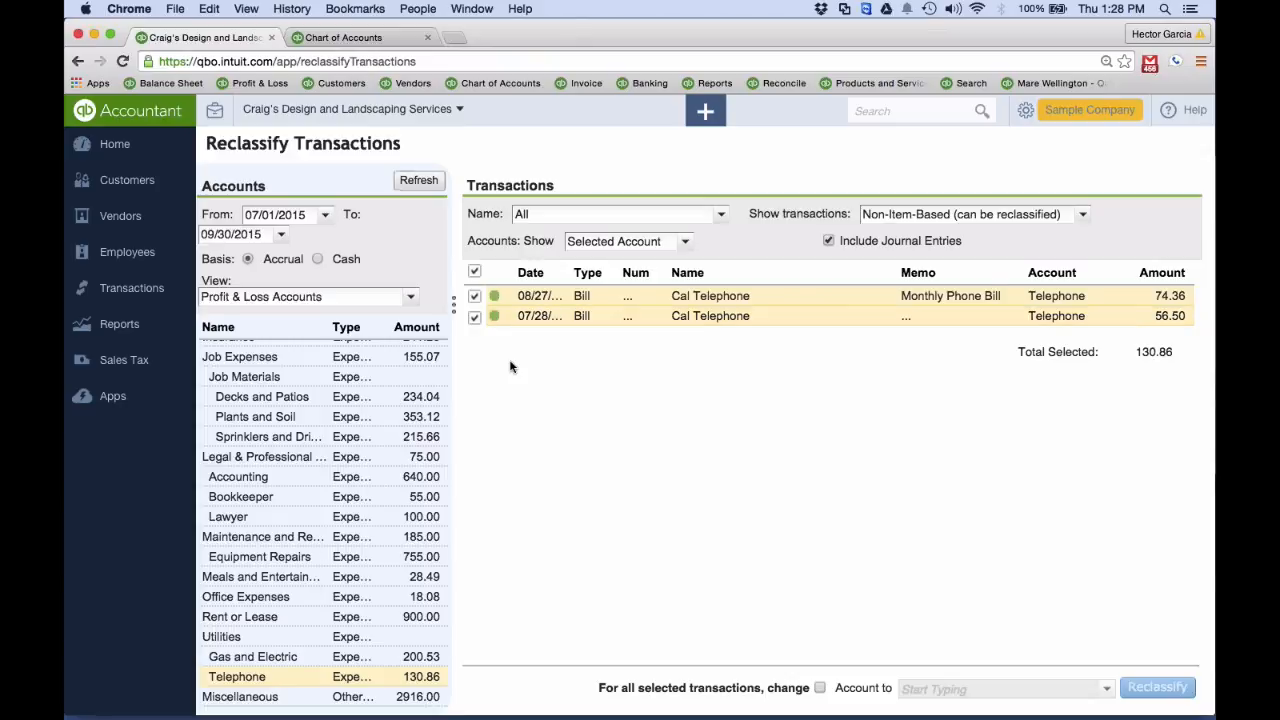
click(821, 688)
click(1116, 691)
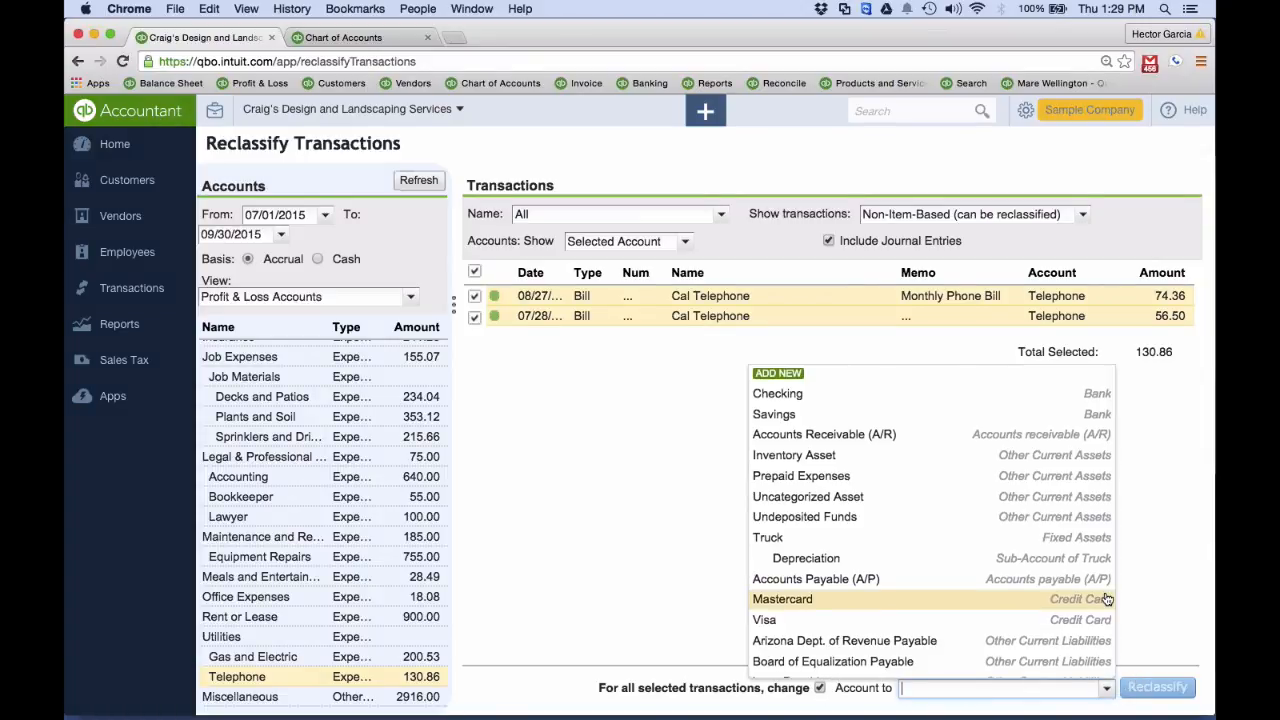
scroll(1100, 595, down, 5)
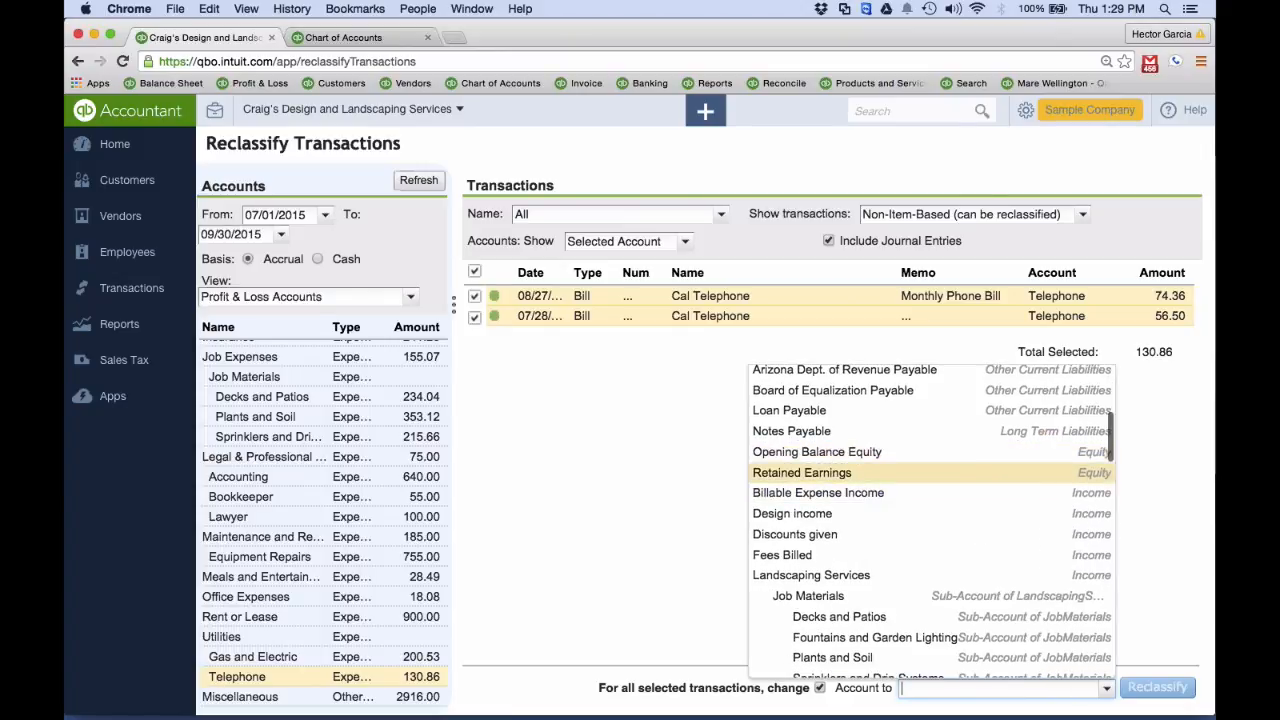
text(SD)
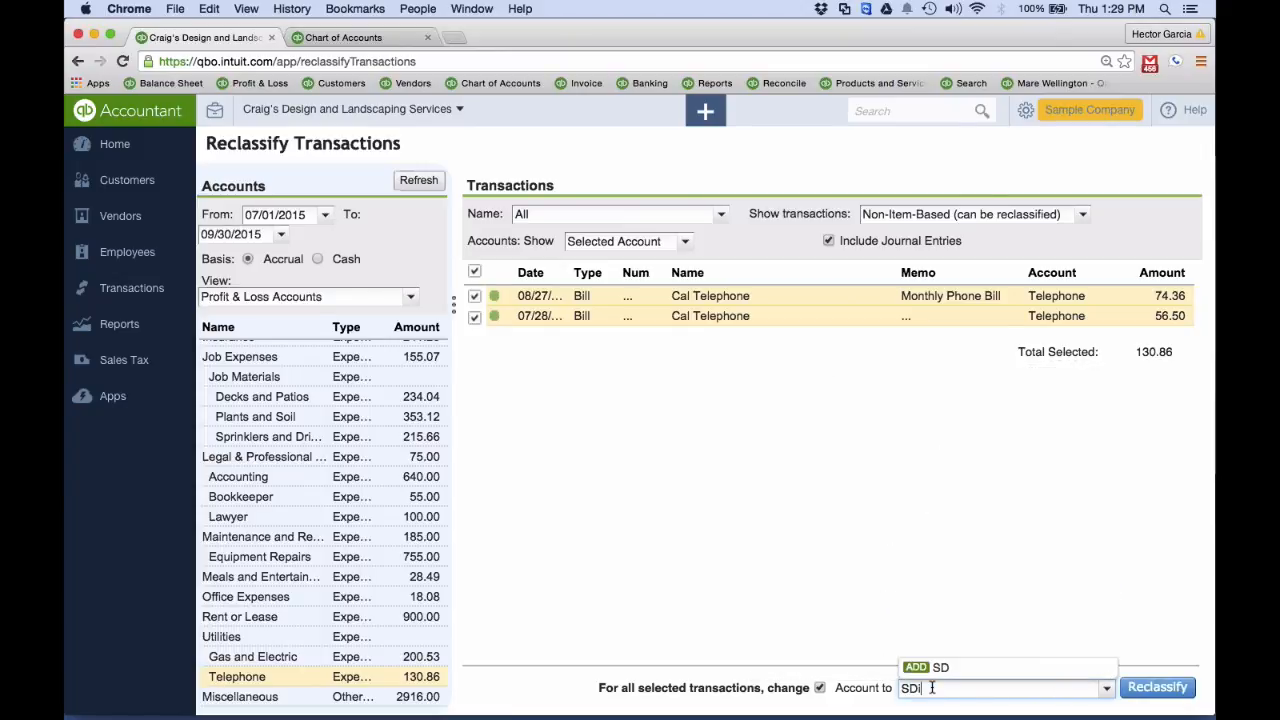
key(BackSpace)
key(BackSpace)
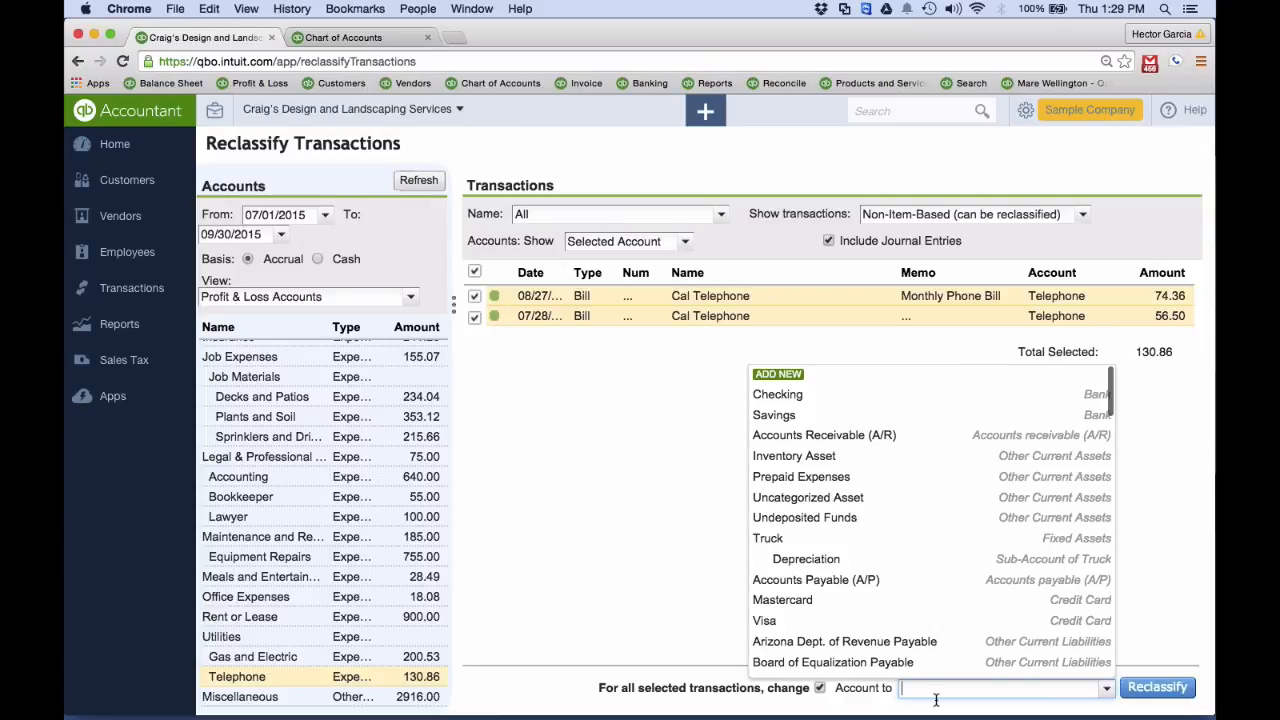
text(Dis)
key(BackSpace)
key(BackSpace)
key(BackSpace)
key(BackSpace)
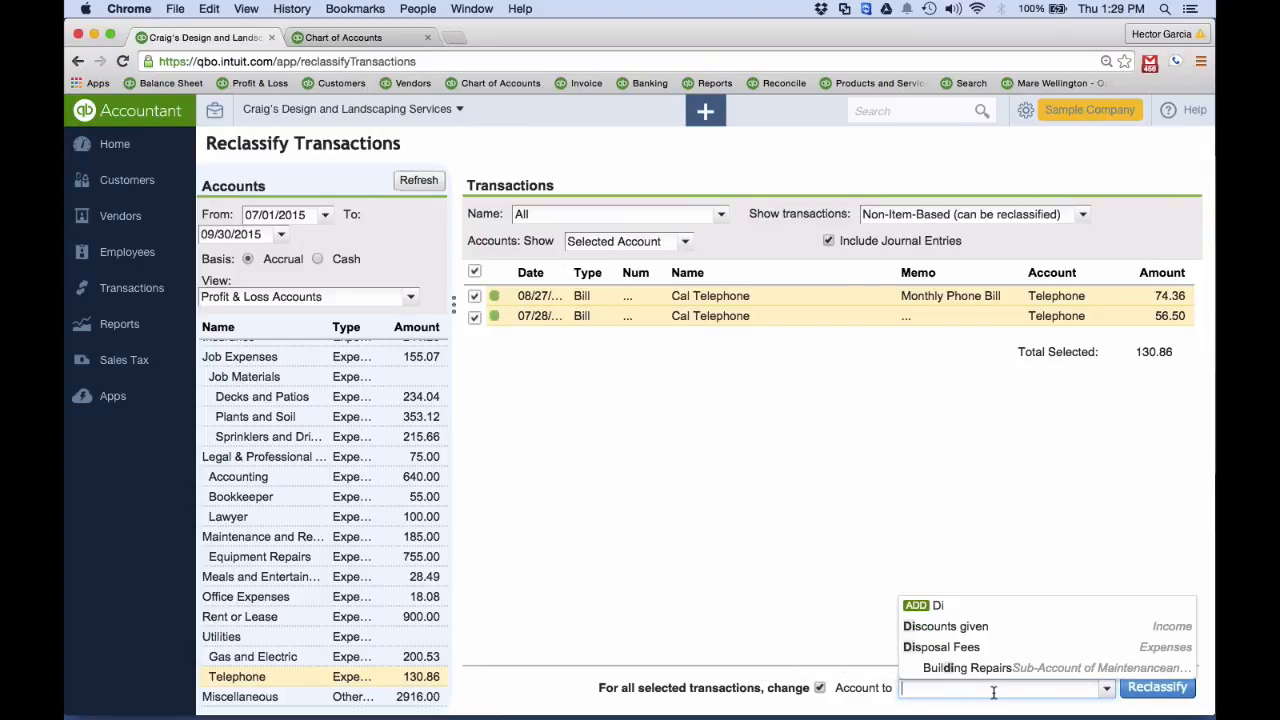
Choose Retained Earnings as the new account and reclassify the two selected Cal Telephone bills
text(re)
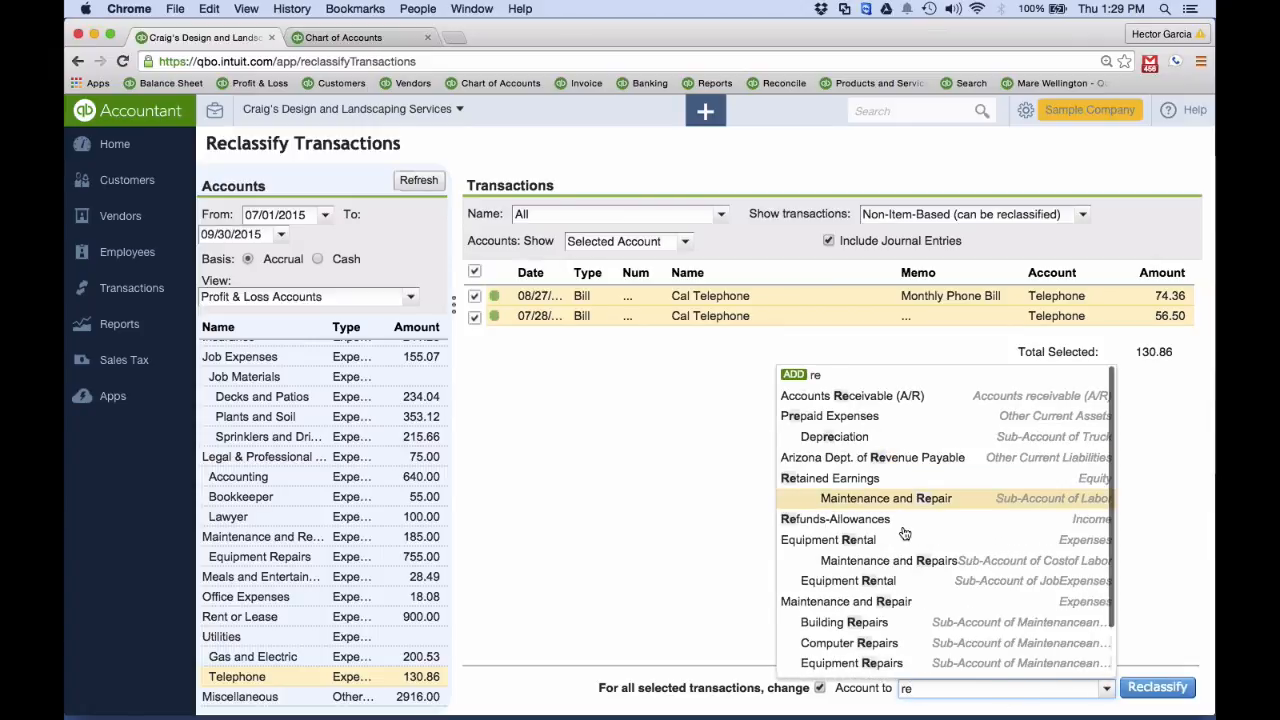
text(tained Earnings)
click(937, 672)
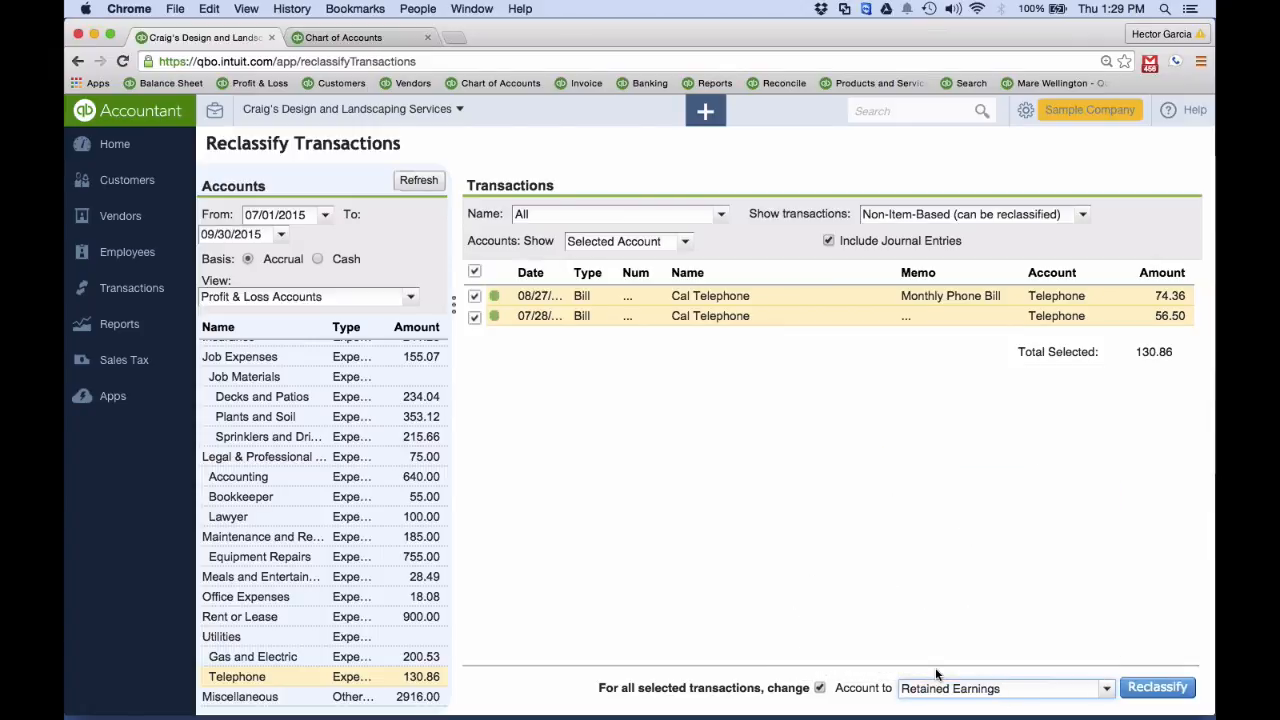
click(1155, 688)
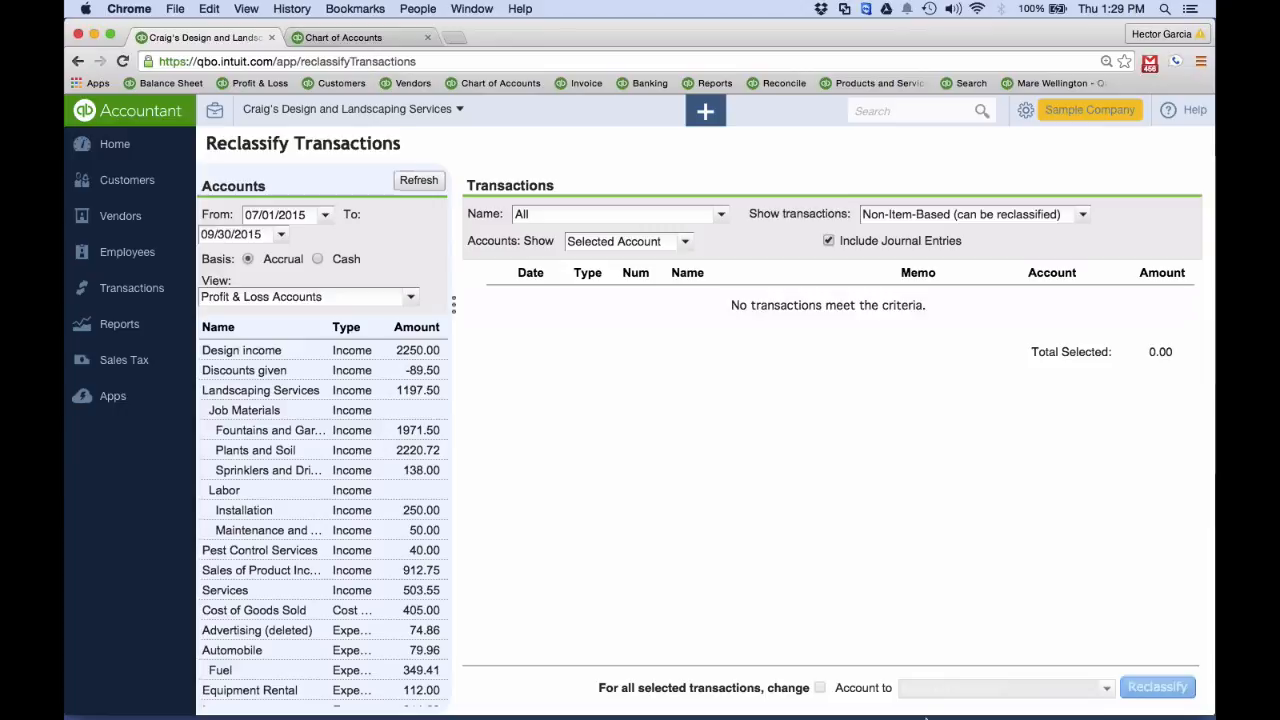
Set the From date of the reclassification account list to 01/01/2015
scroll(380, 450, down, 2)
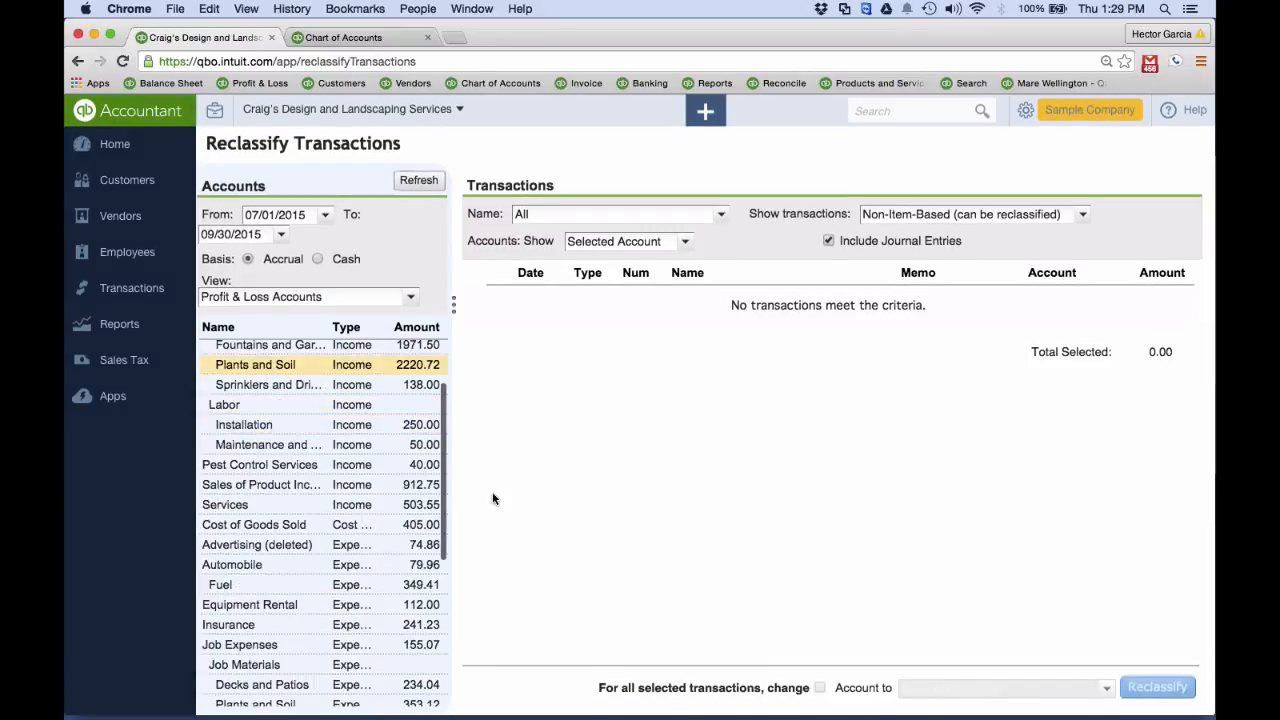
scroll(380, 450, up, 2)
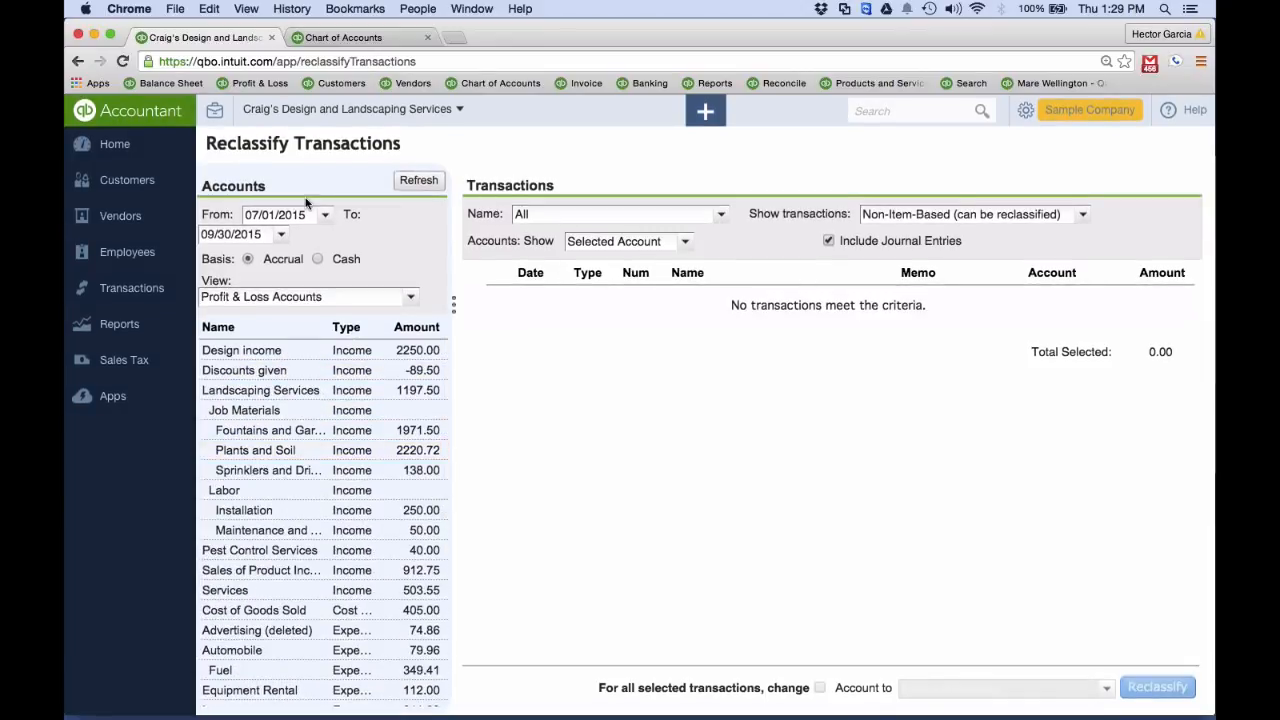
click(324, 215)
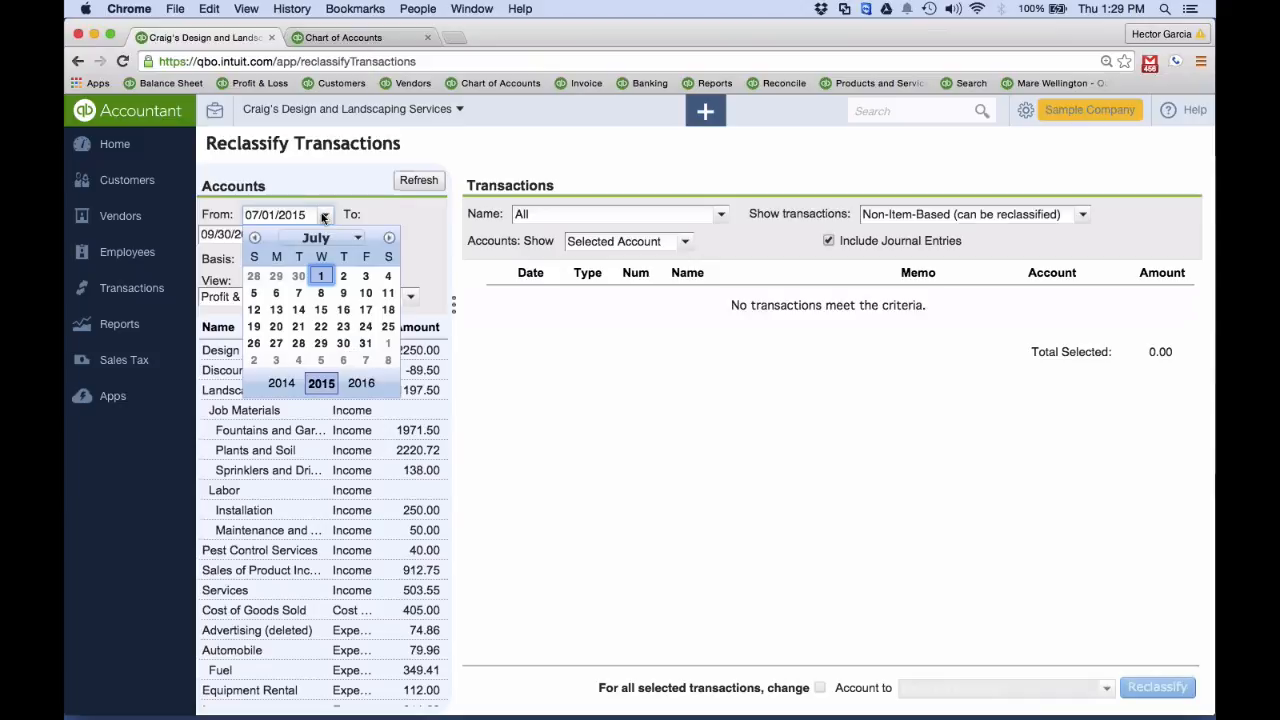
click(255, 238)
click(255, 238)
click(255, 238)
click(255, 238)
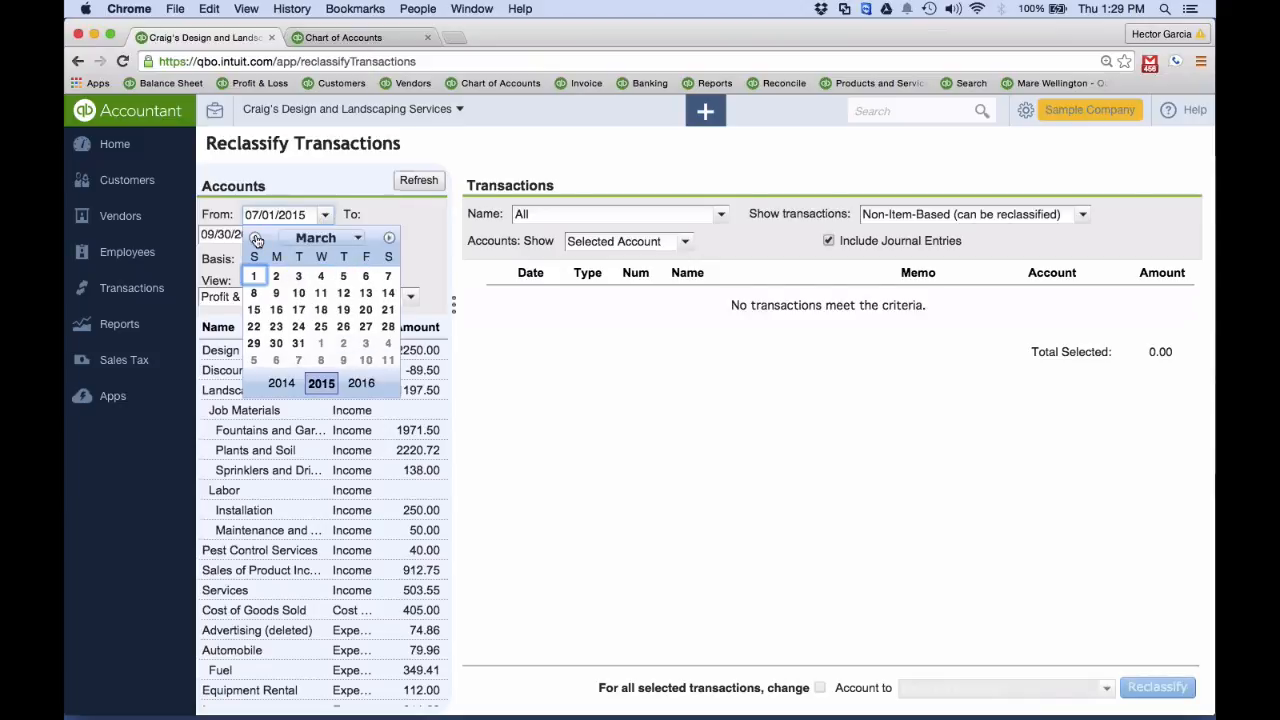
click(255, 238)
click(255, 238)
click(343, 276)
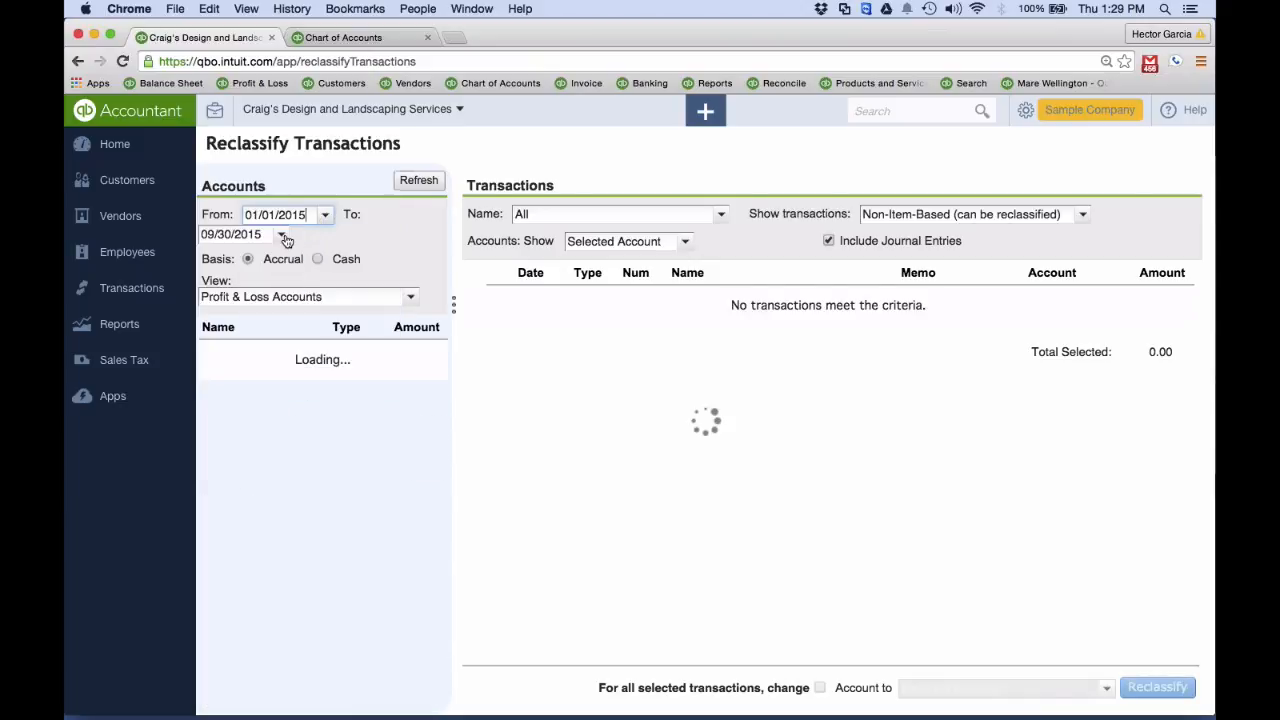
Set the To date of the account list to 06/30/2015 and refresh the accounts
click(282, 236)
click(211, 259)
click(211, 259)
click(211, 259)
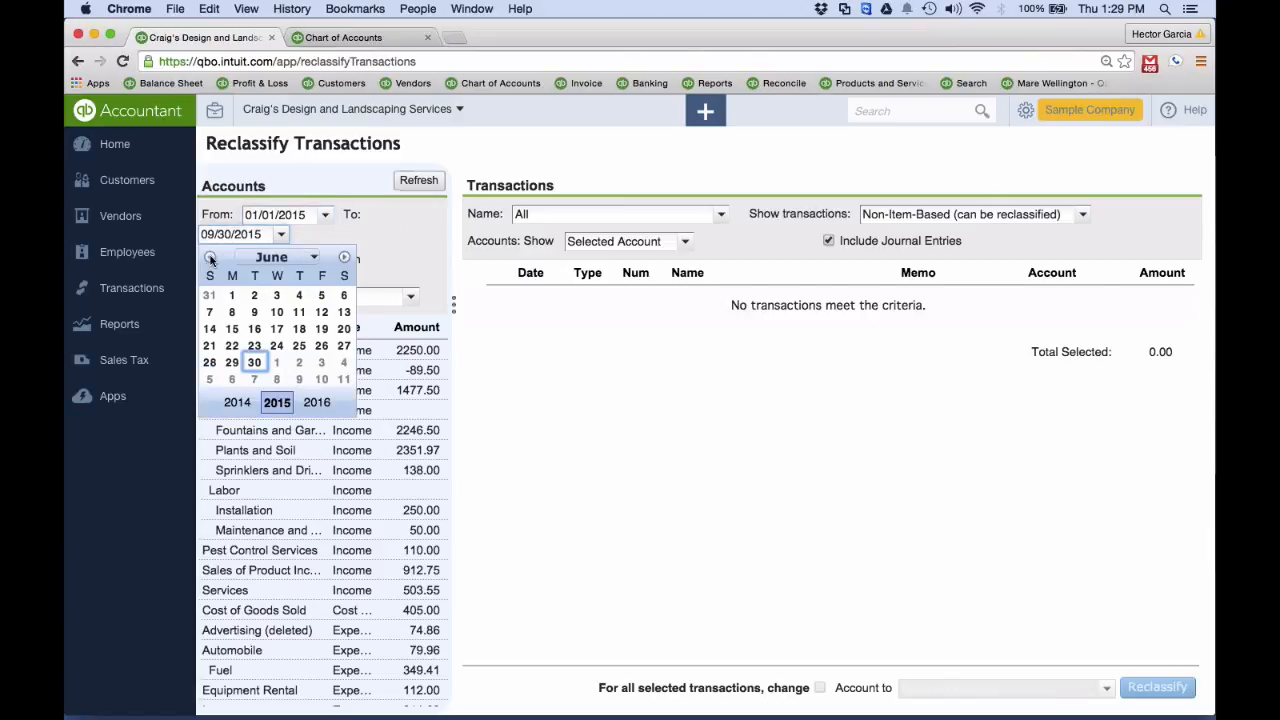
click(254, 362)
click(411, 186)
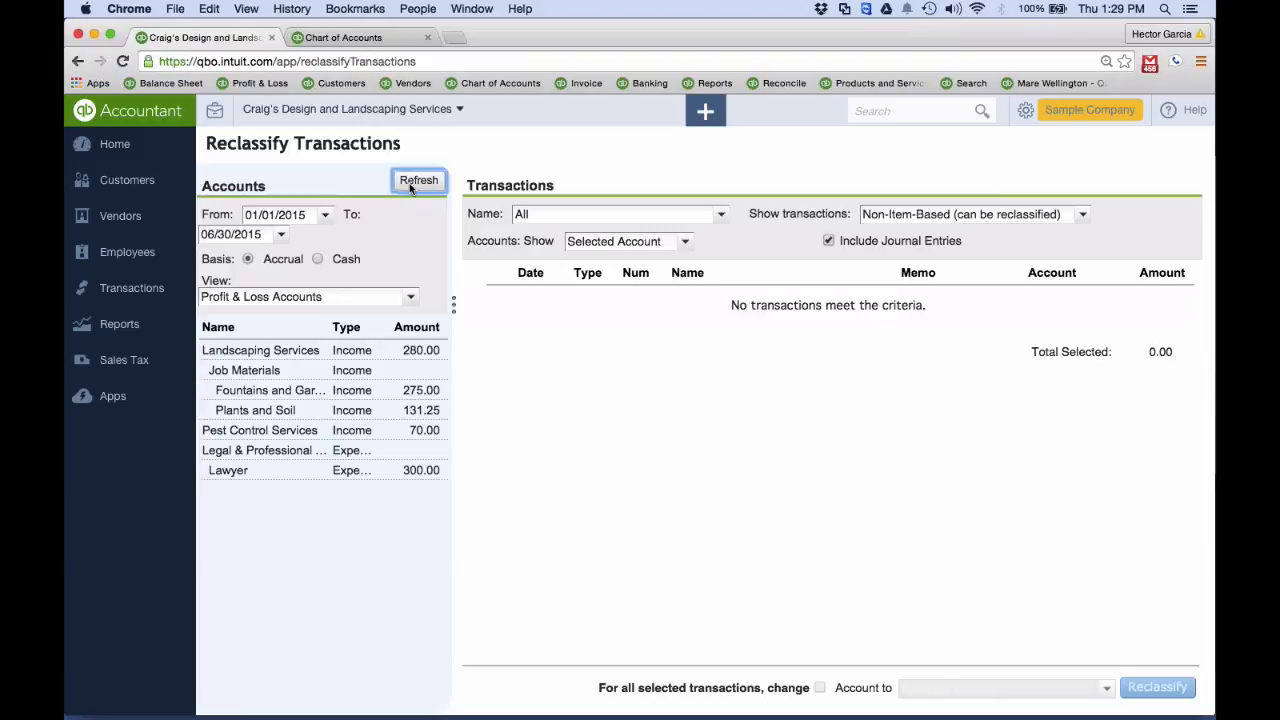
Reclassify the Robertson & Associates bill in the Lawyer account to Retained Earnings
click(265, 476)
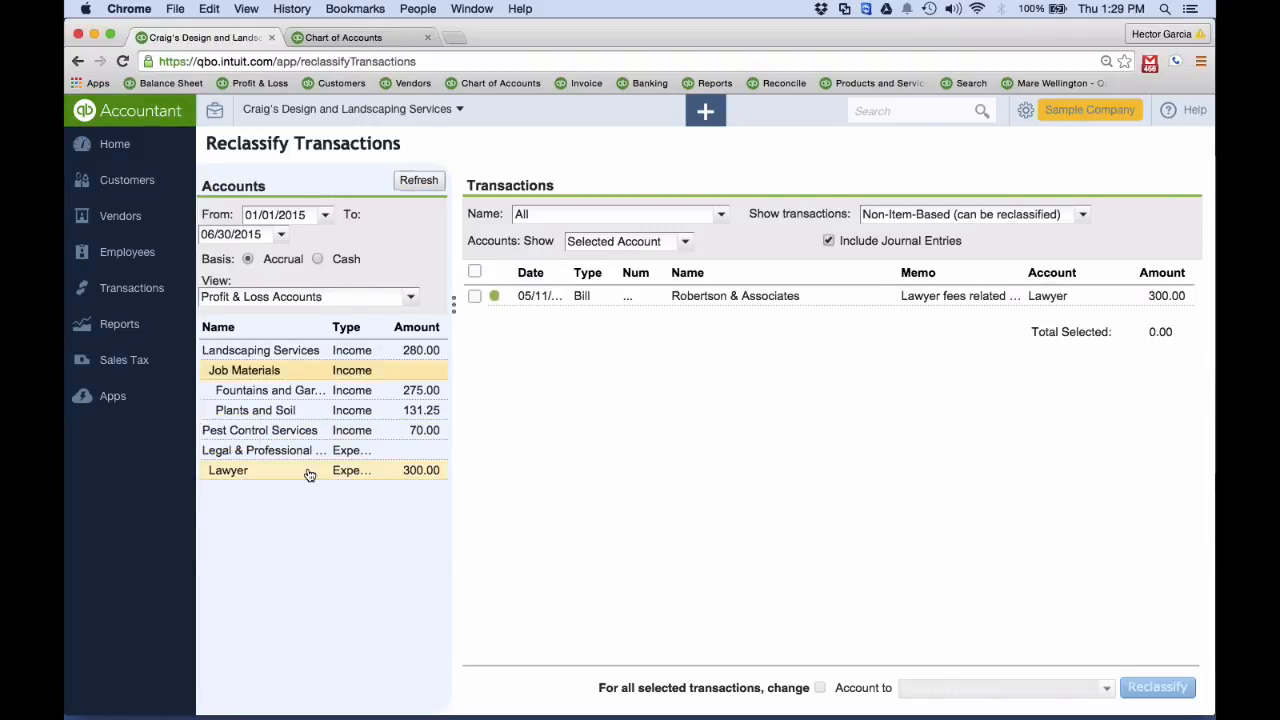
click(474, 297)
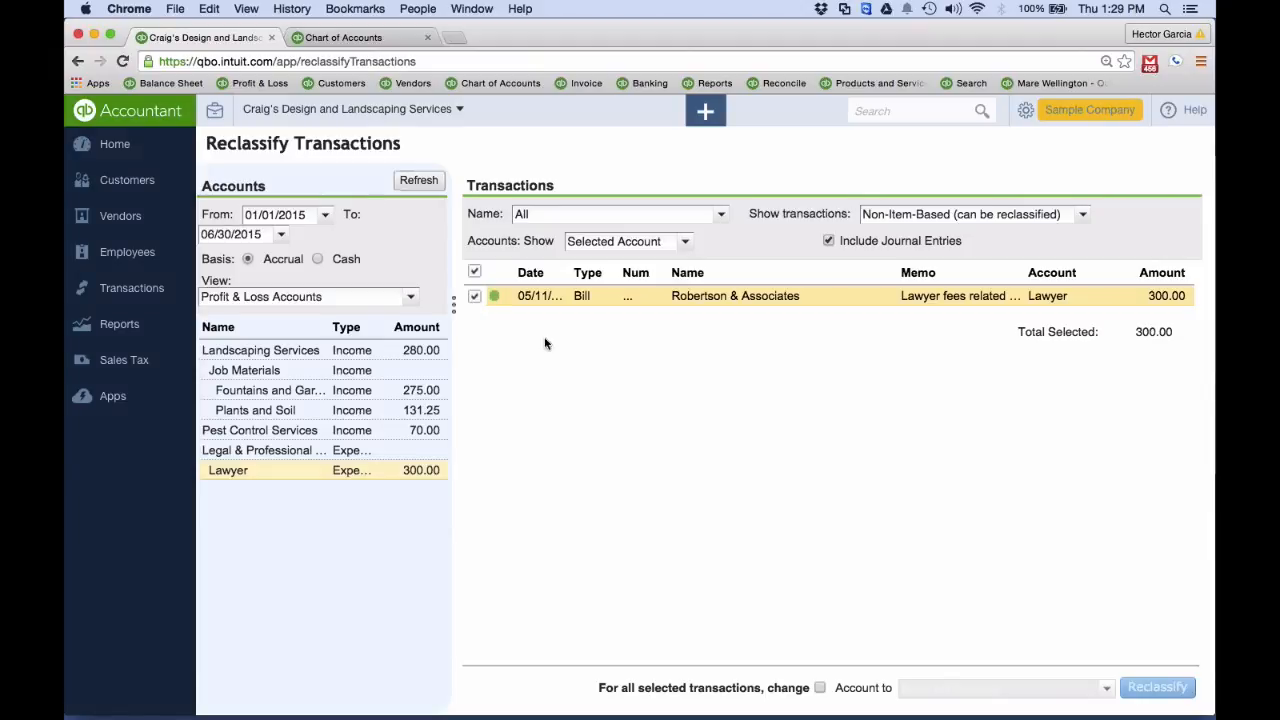
click(819, 687)
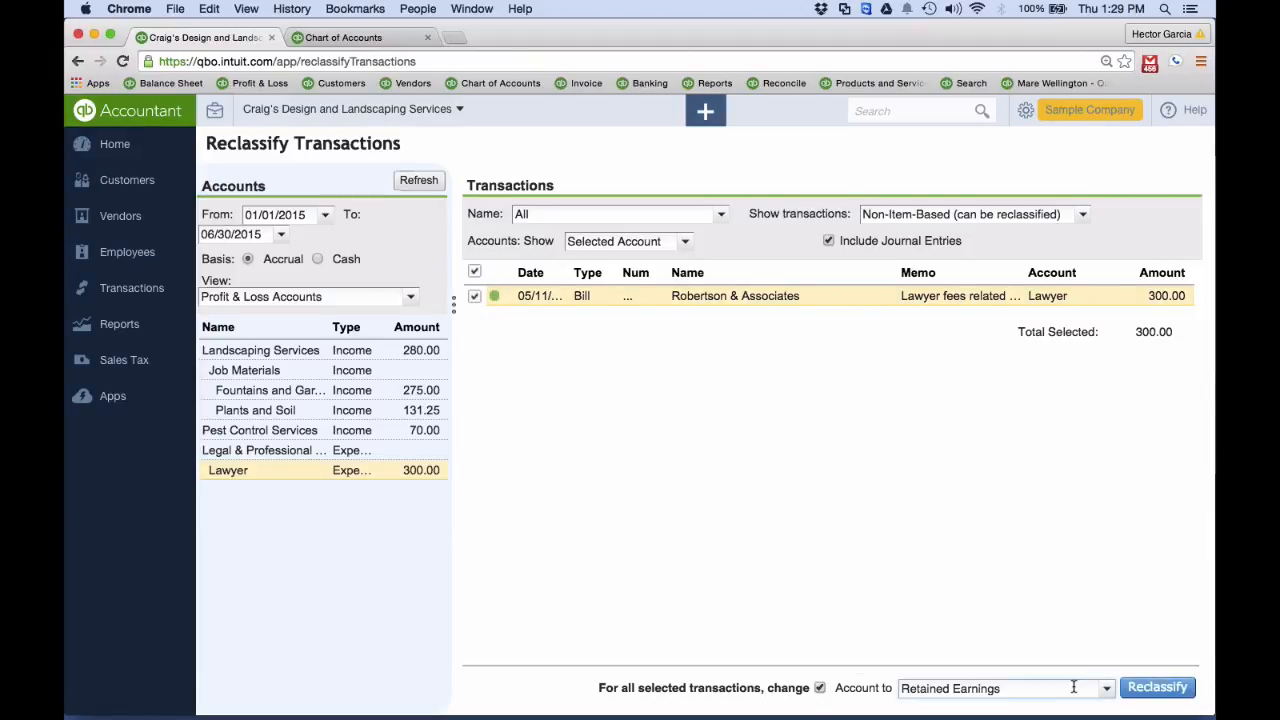
click(1160, 689)
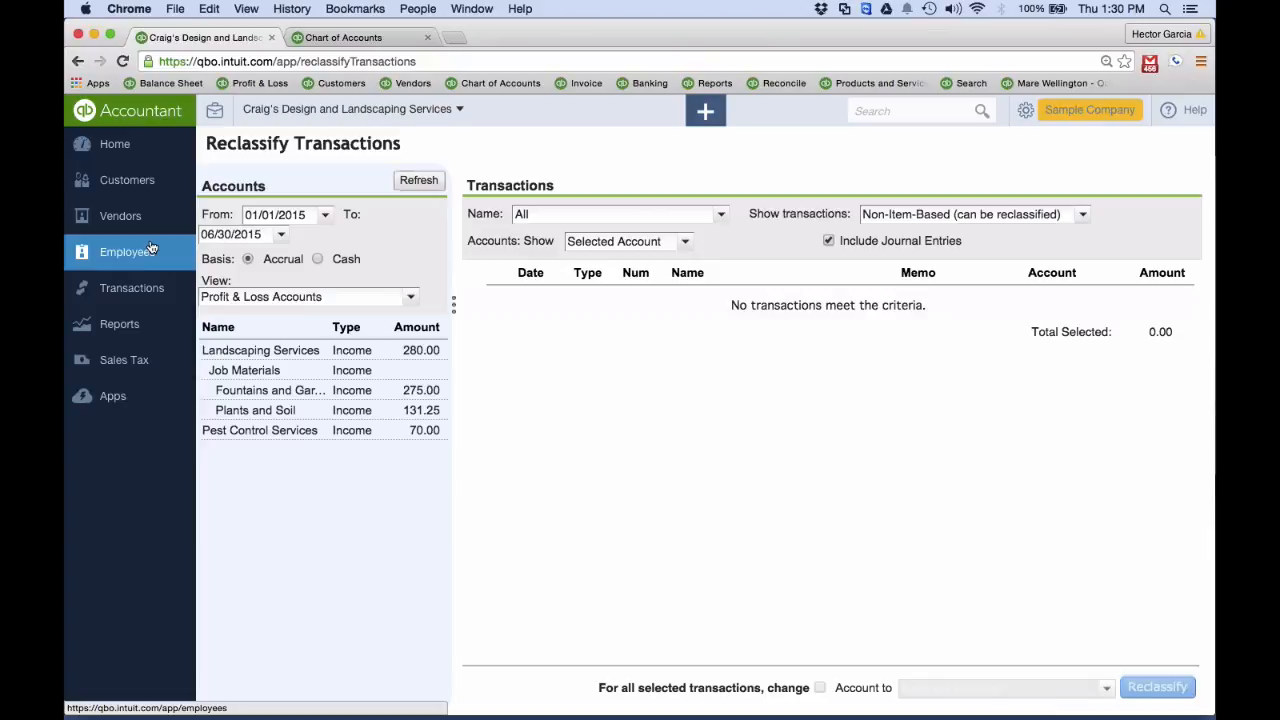
Run the recommended Profit and Loss report for This Year and look through its income section
click(129, 327)
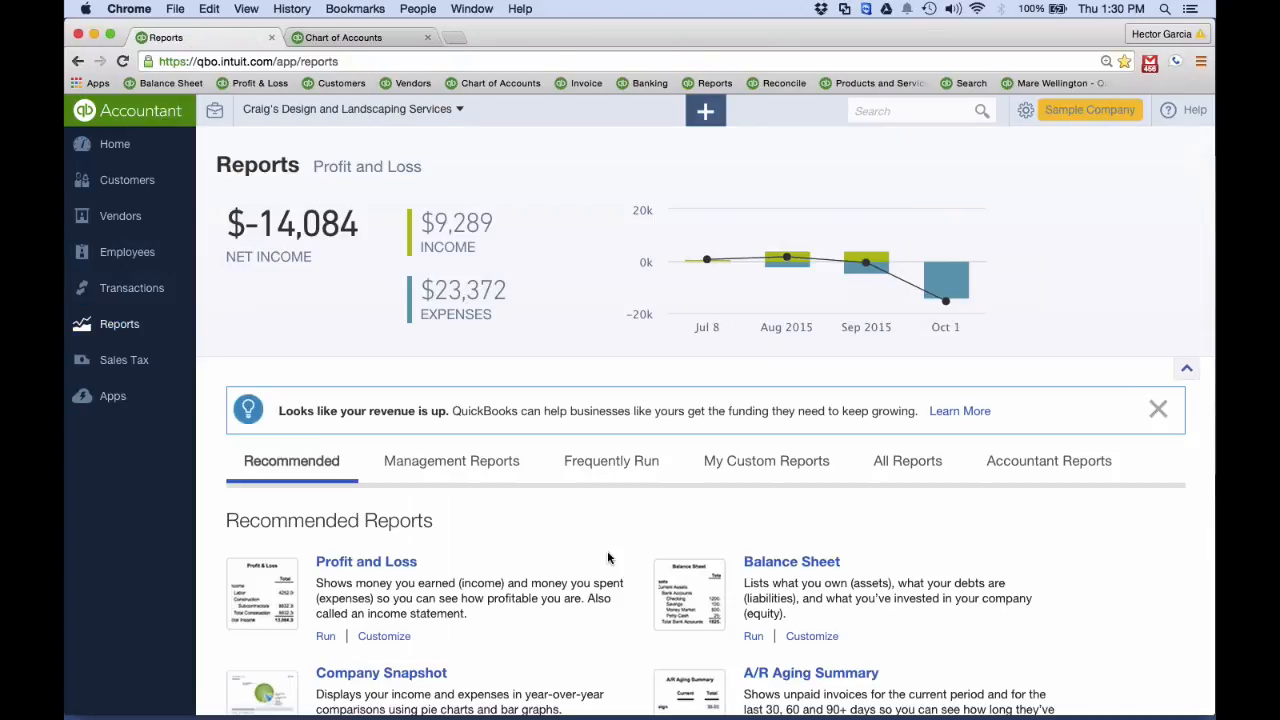
click(382, 562)
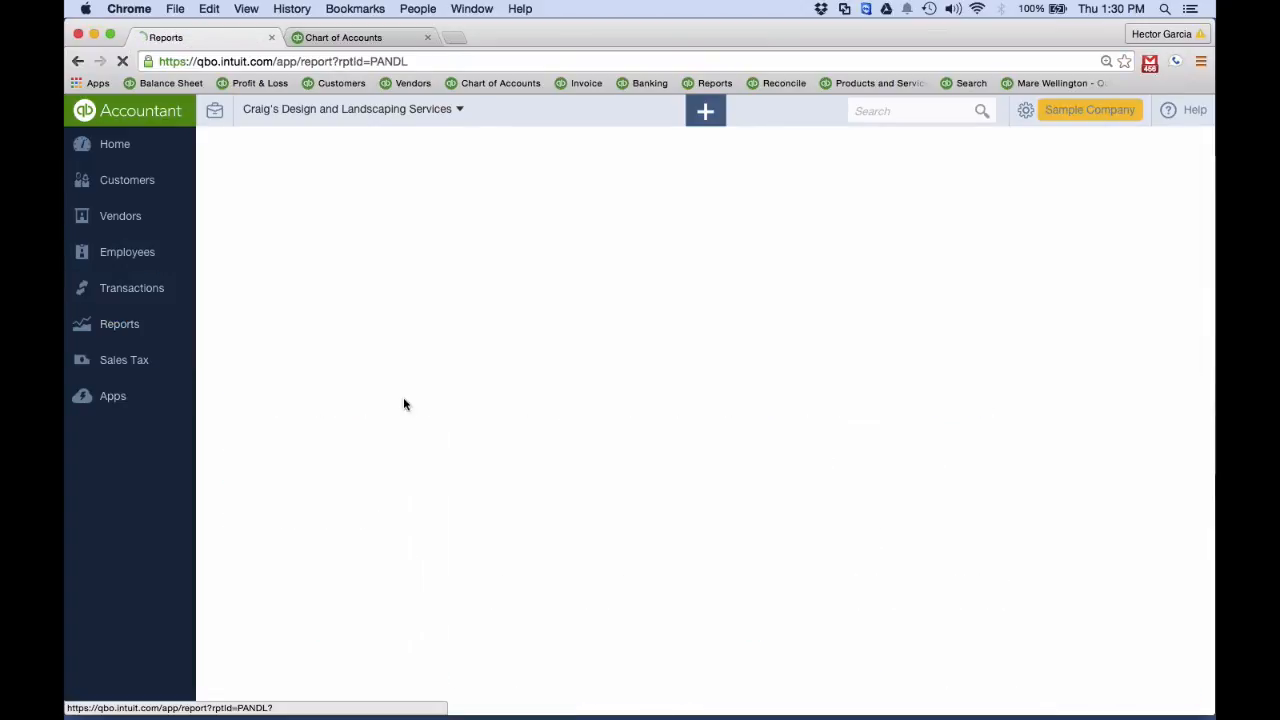
click(385, 262)
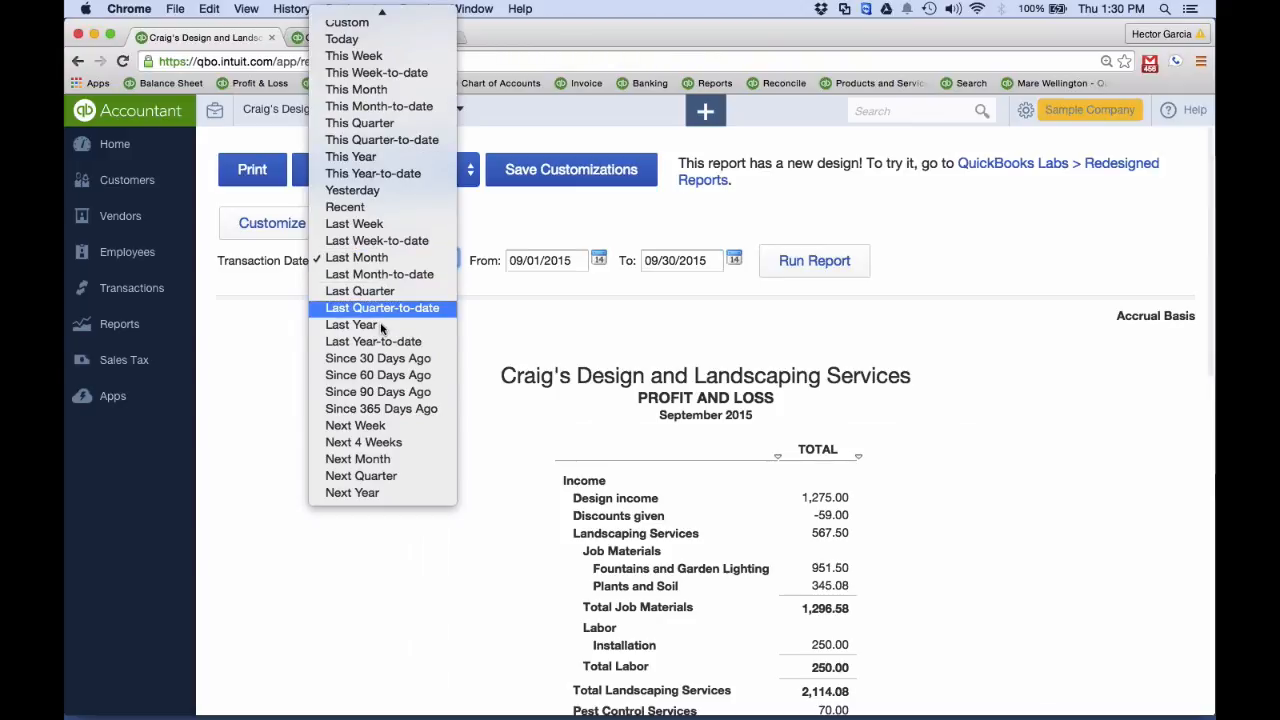
click(351, 157)
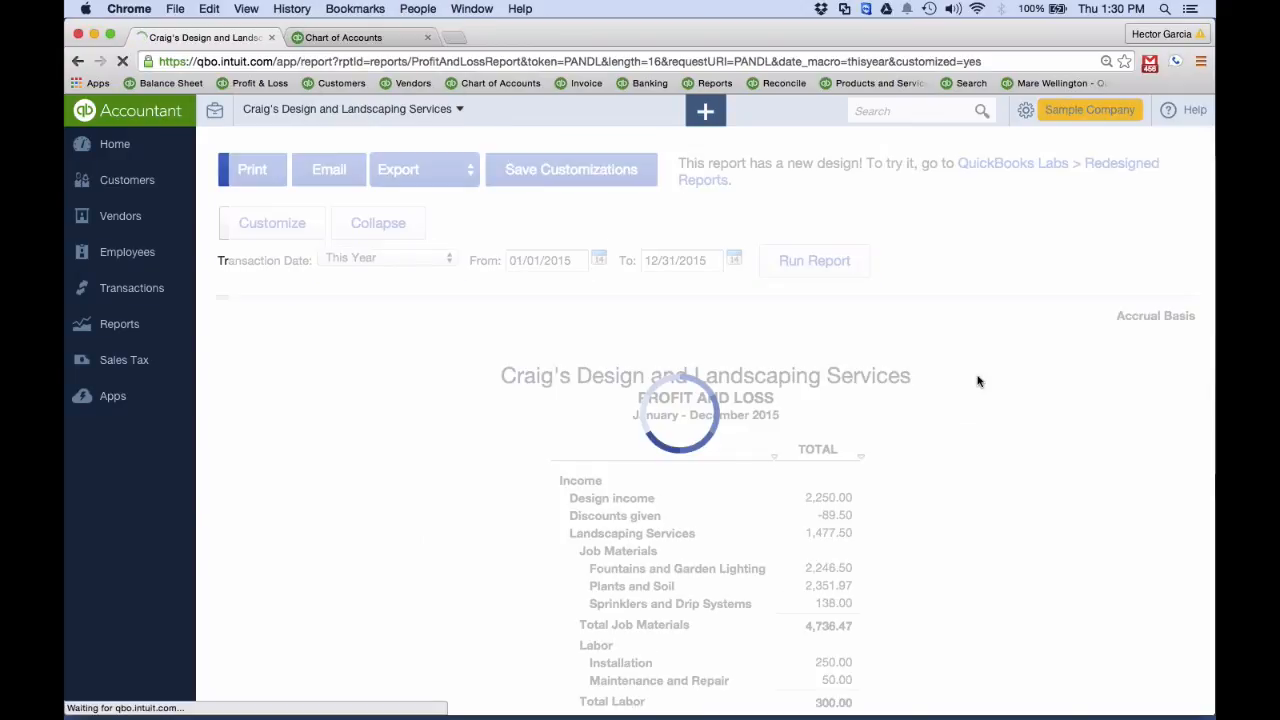
scroll(978, 381, down, 2)
scroll(978, 381, down, 2)
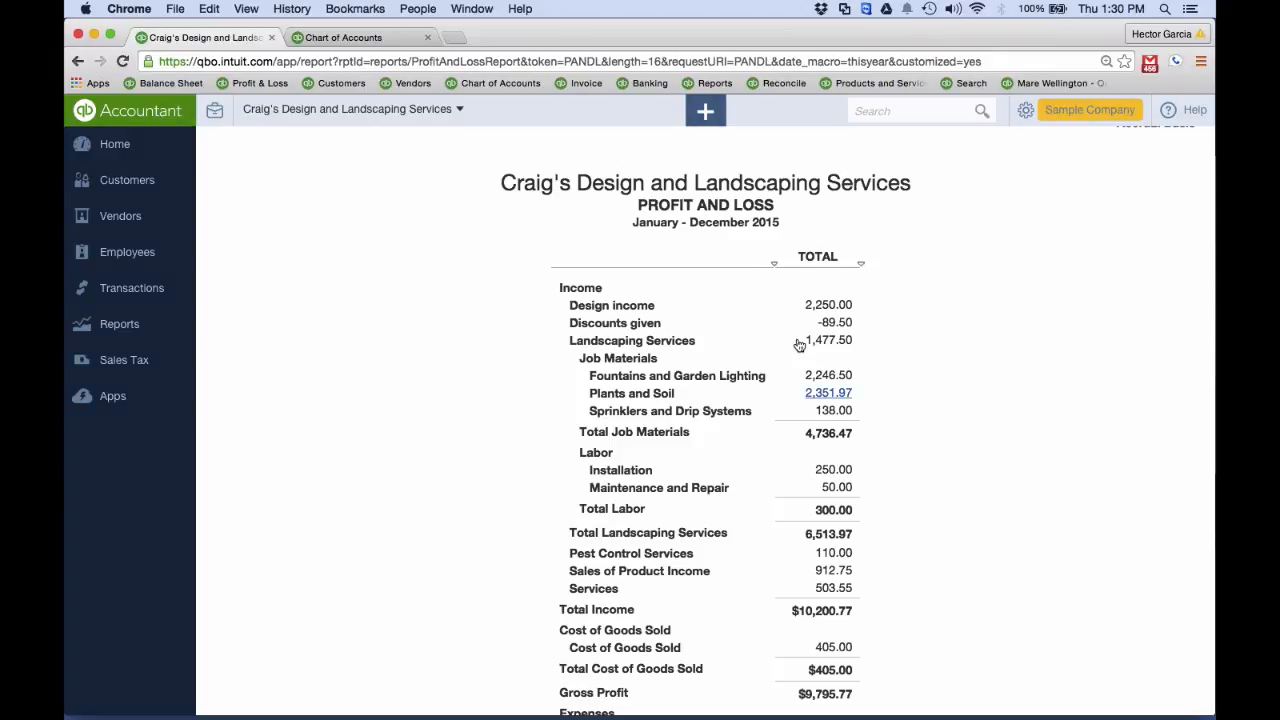
Drill down from the Profit and Loss report to its transactions and open the 06/28/2015 invoice under Fountains and Garden Lighting
click(839, 572)
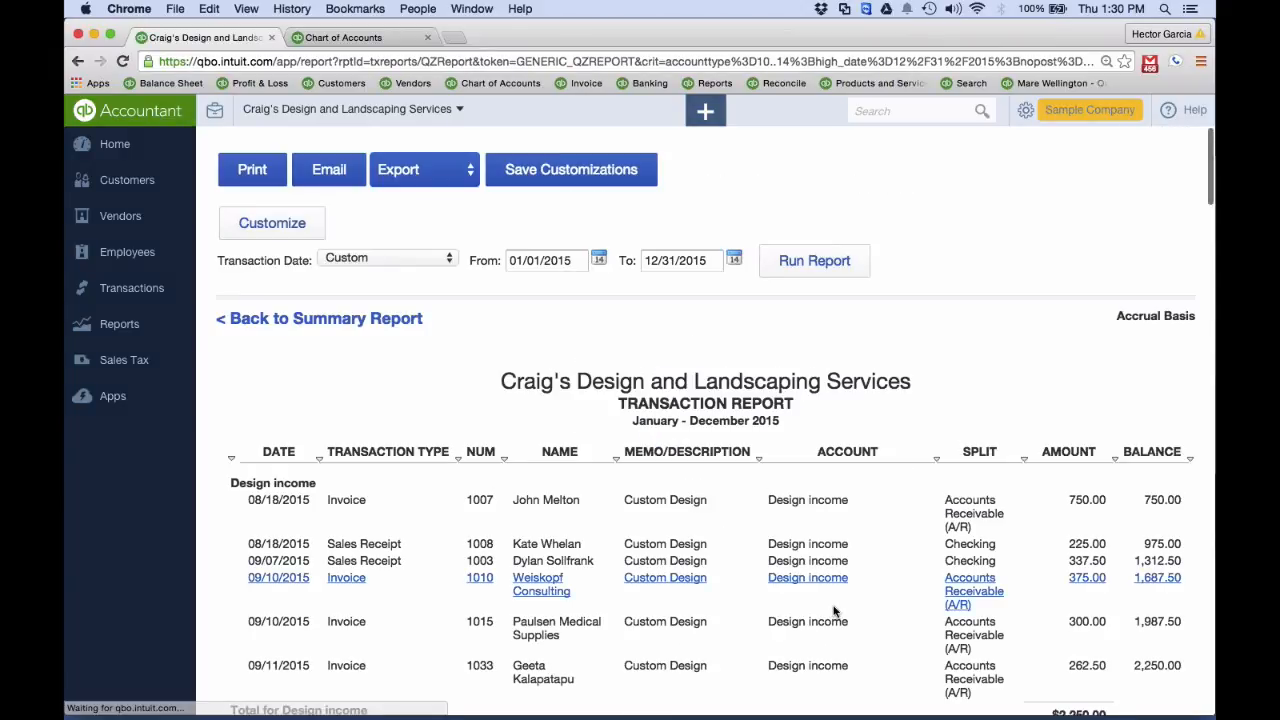
scroll(835, 612, down, 5)
scroll(835, 612, down, 15)
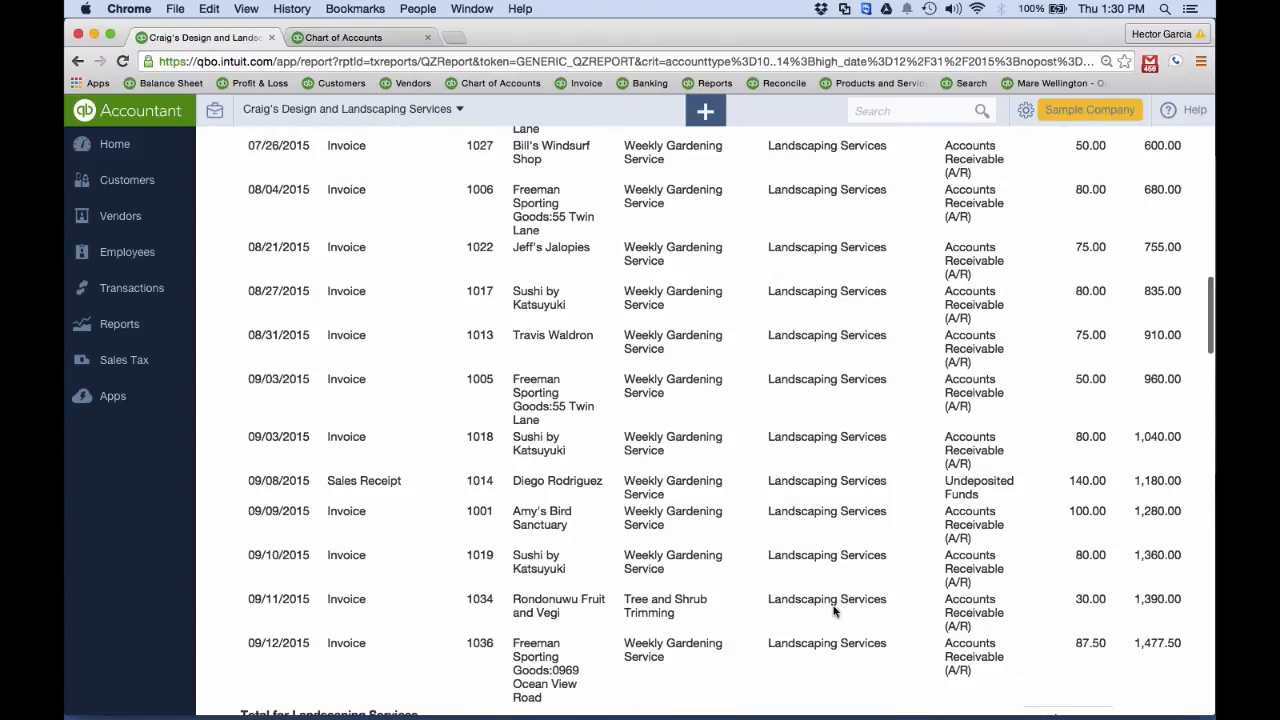
scroll(835, 612, down, 5)
scroll(835, 450, up, 7)
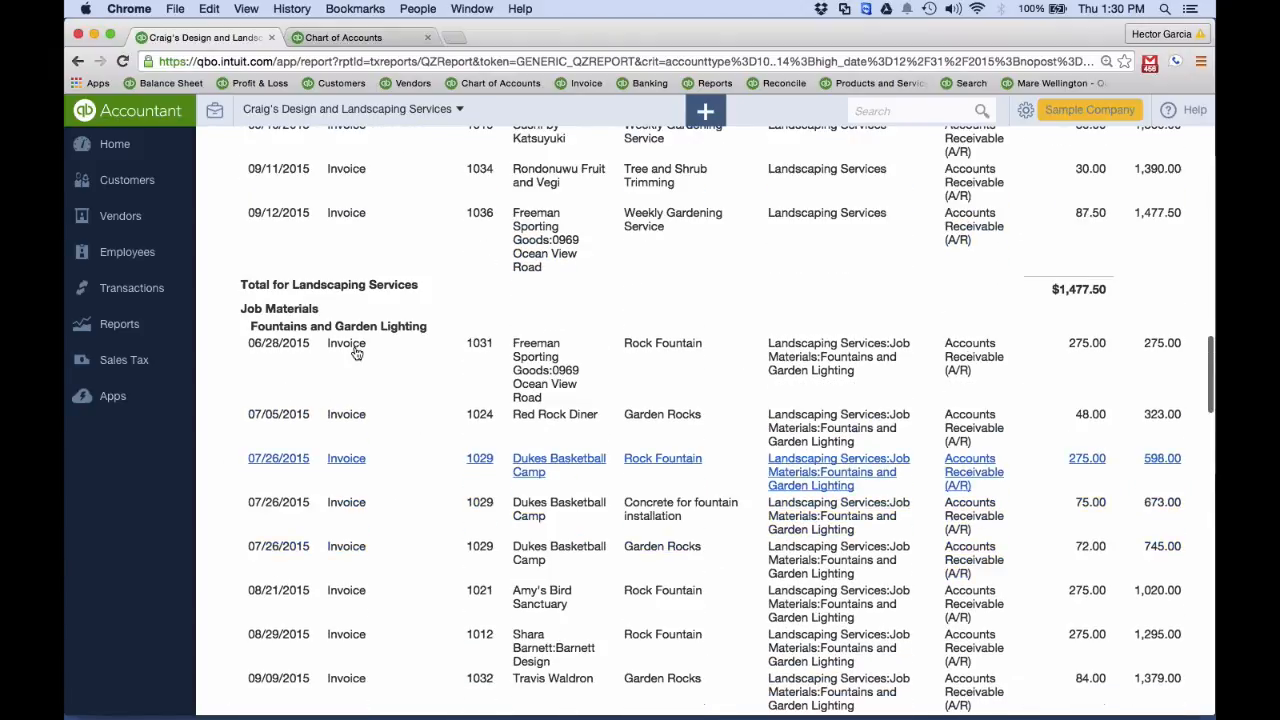
click(279, 344)
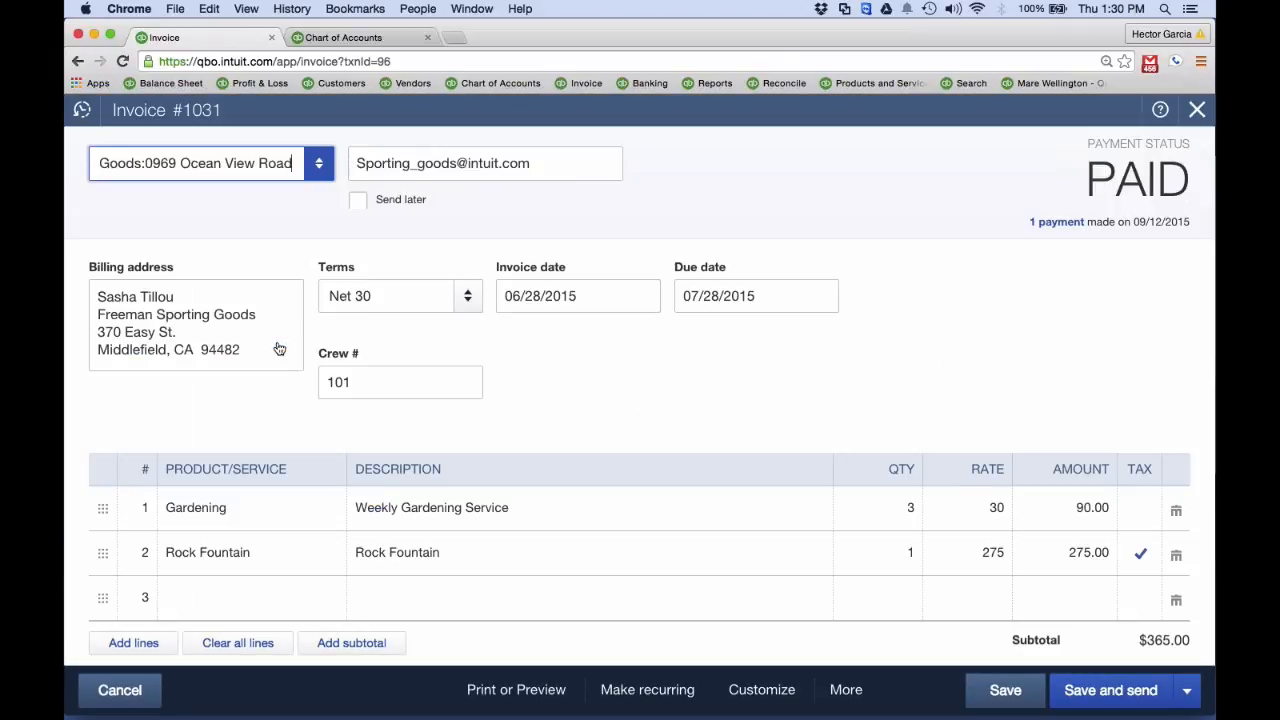
Close the invoice after checking its Gardening line, find "gar" in the Products and Services list, and open the Gardening service for editing
click(200, 521)
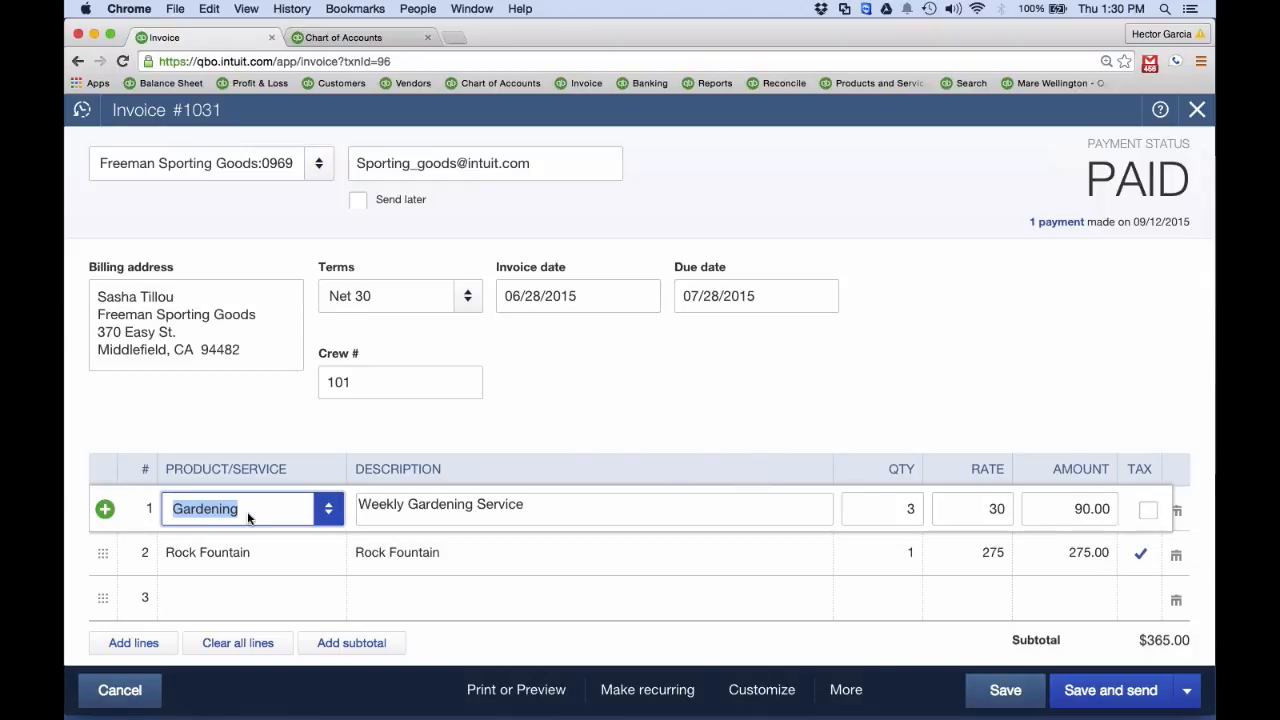
click(1196, 111)
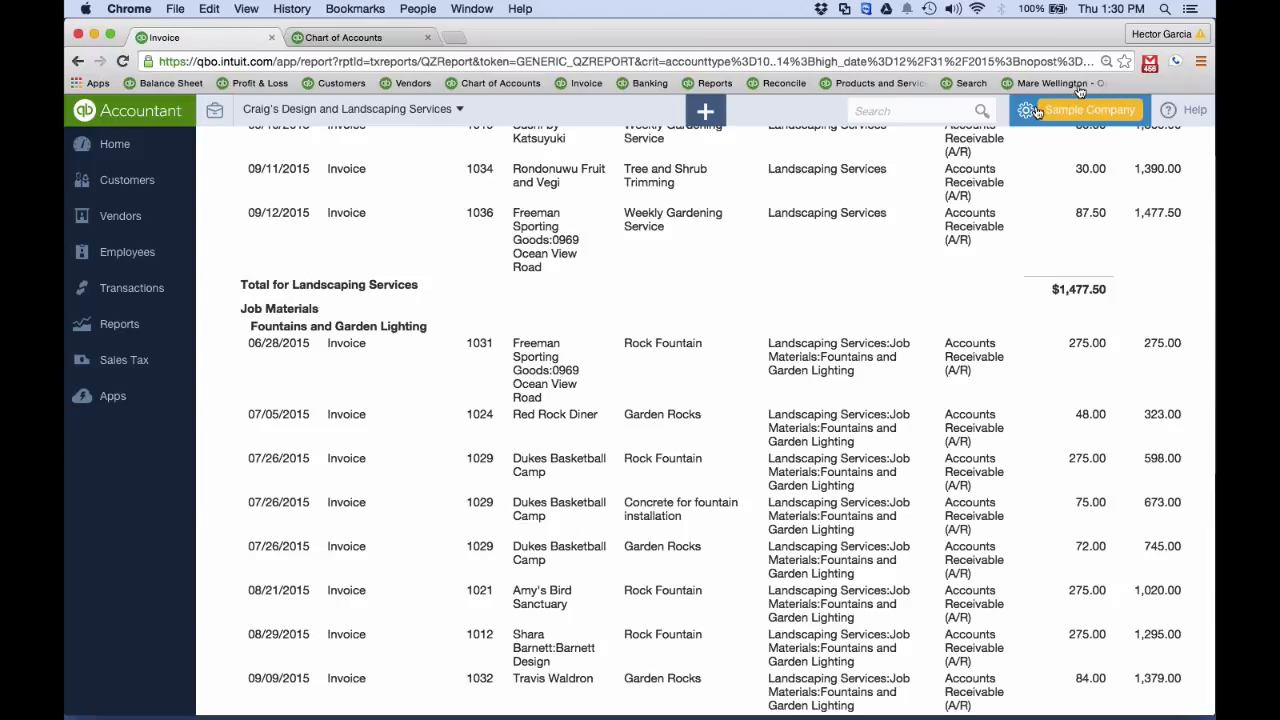
click(1037, 111)
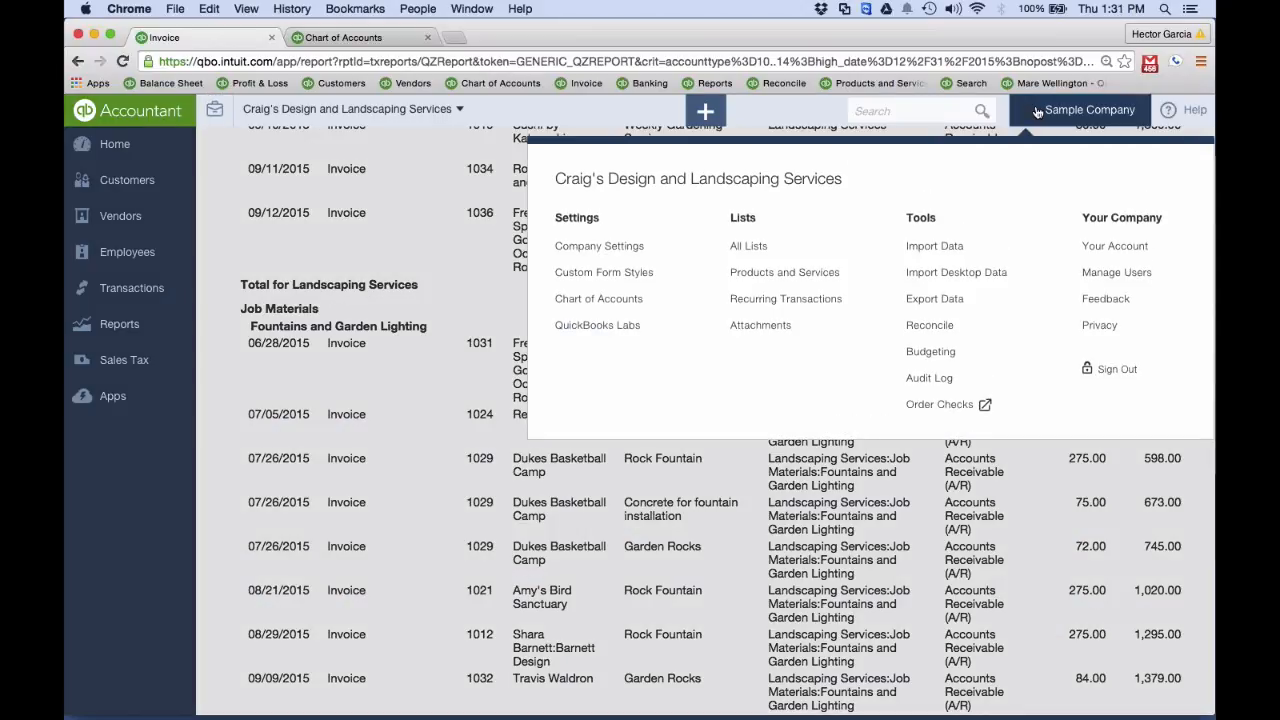
click(778, 271)
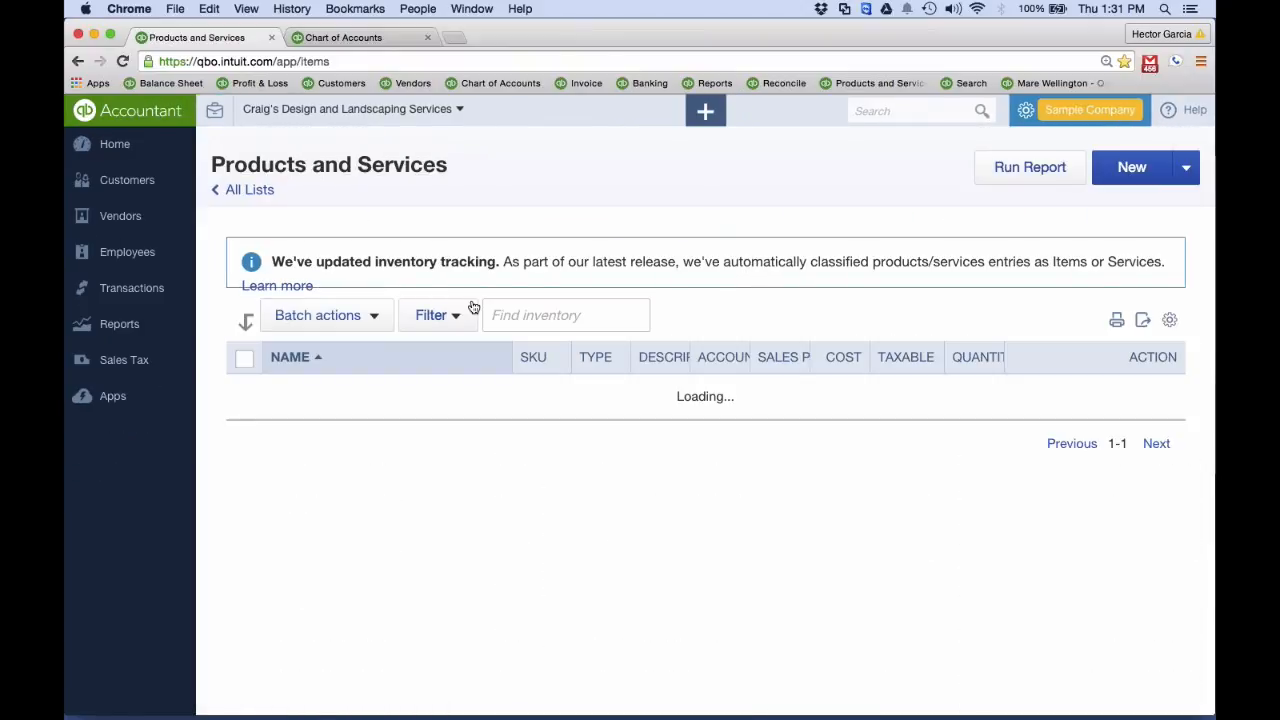
click(540, 322)
text(gar)
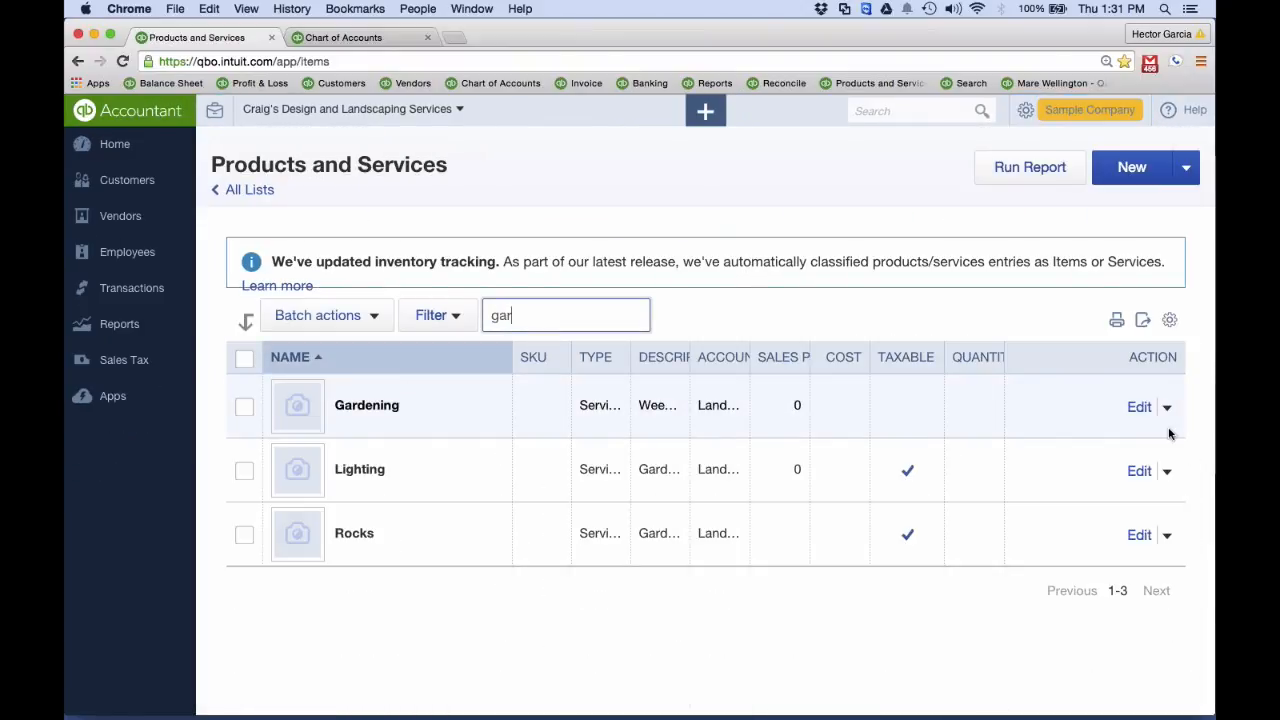
click(1142, 408)
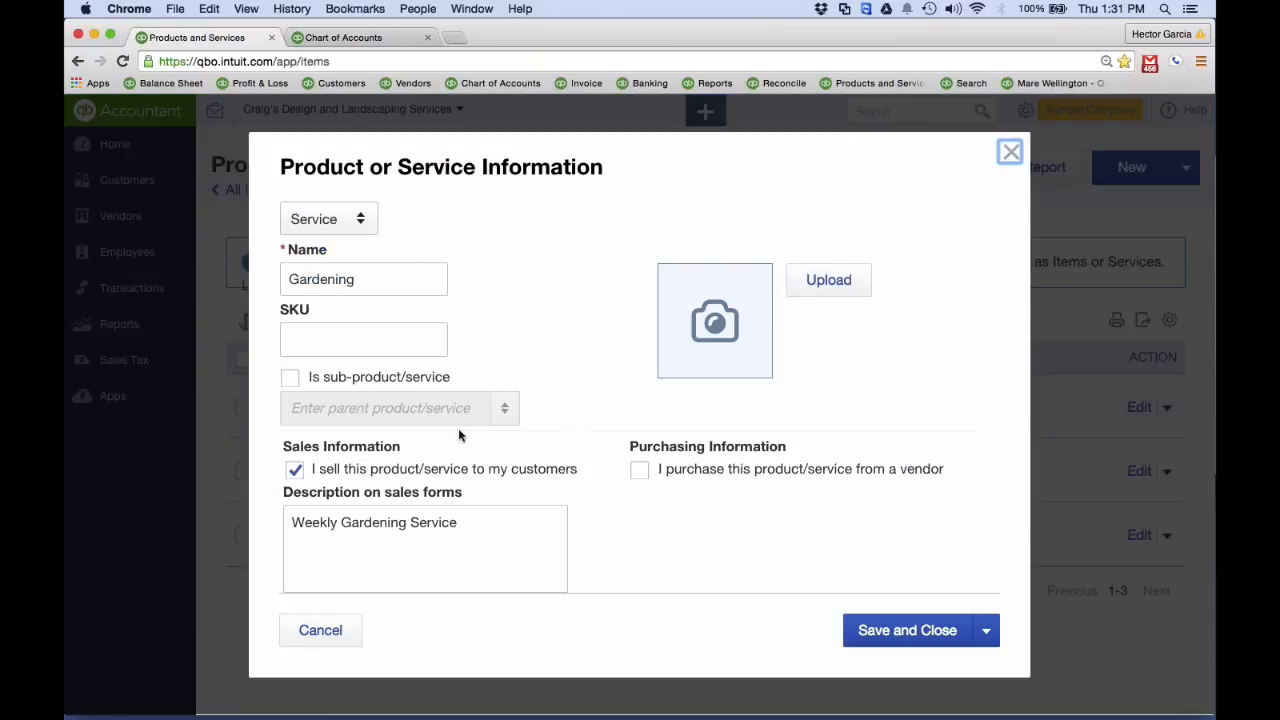
Set the Gardening service's income account to the Maintenance and Repair sub-account of Labor under Landscaping Services
scroll(378, 284, down, 1)
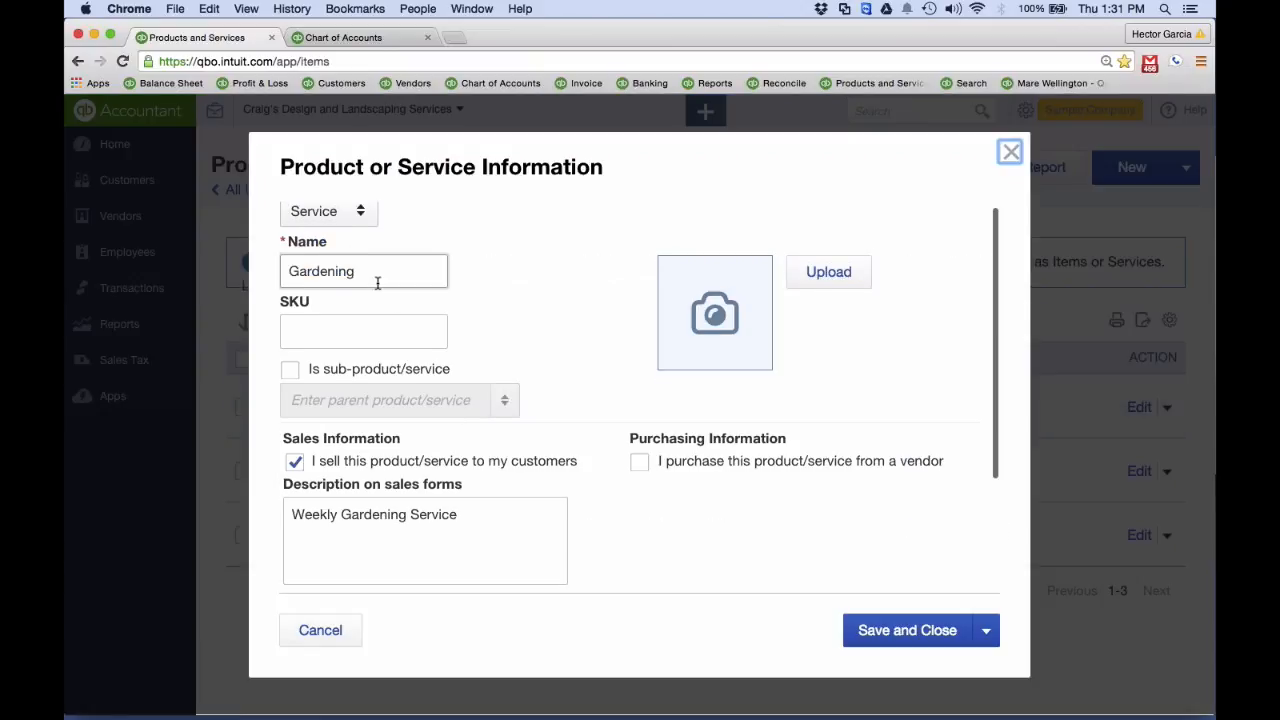
scroll(378, 284, down, 2)
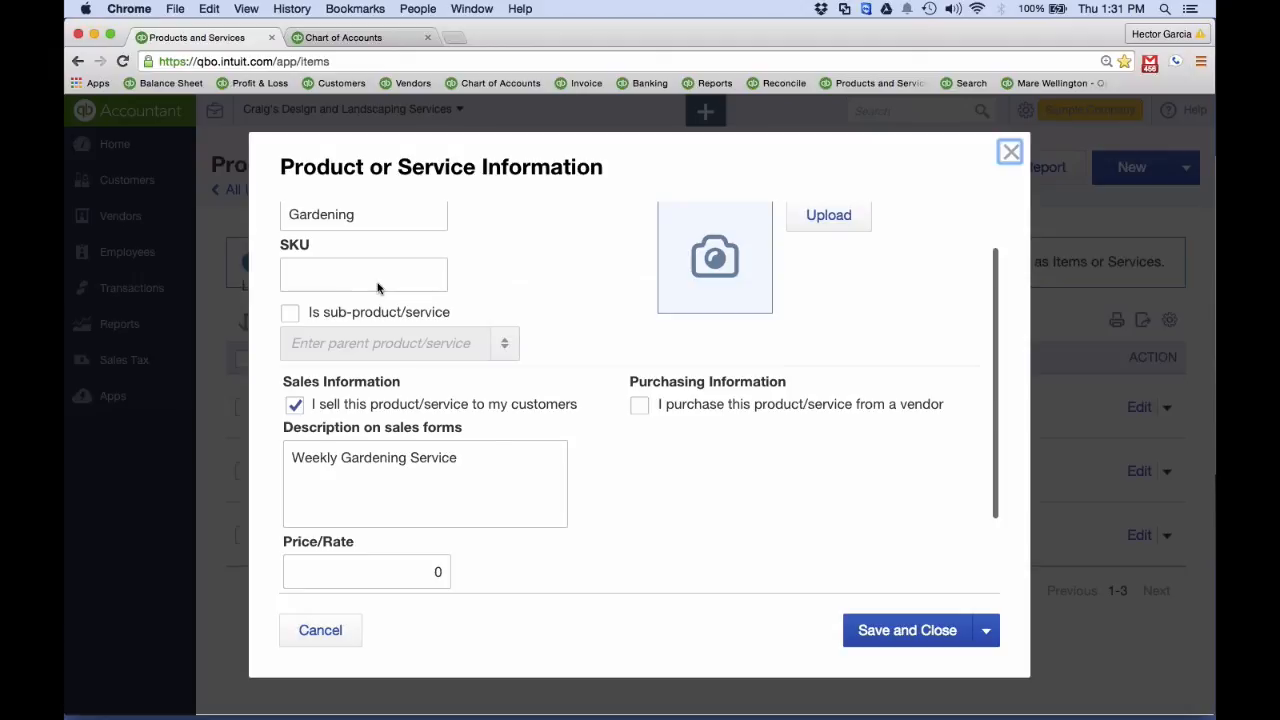
scroll(378, 288, down, 3)
click(469, 536)
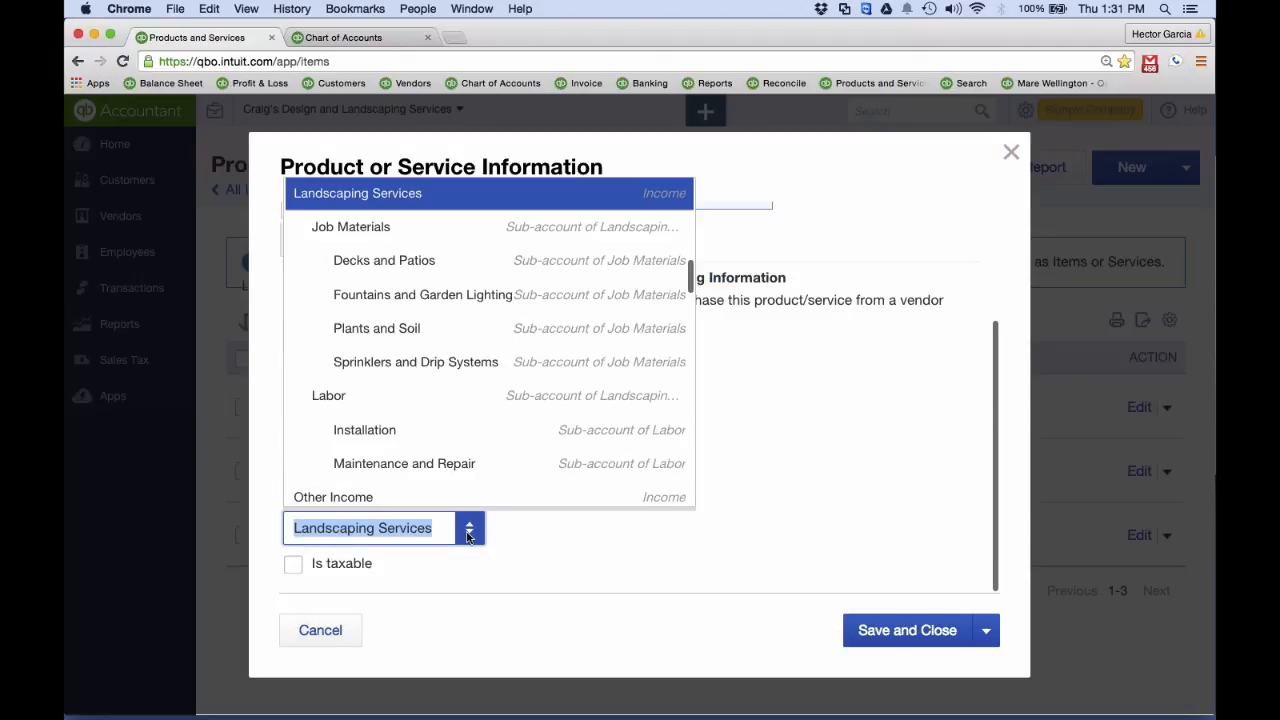
click(396, 464)
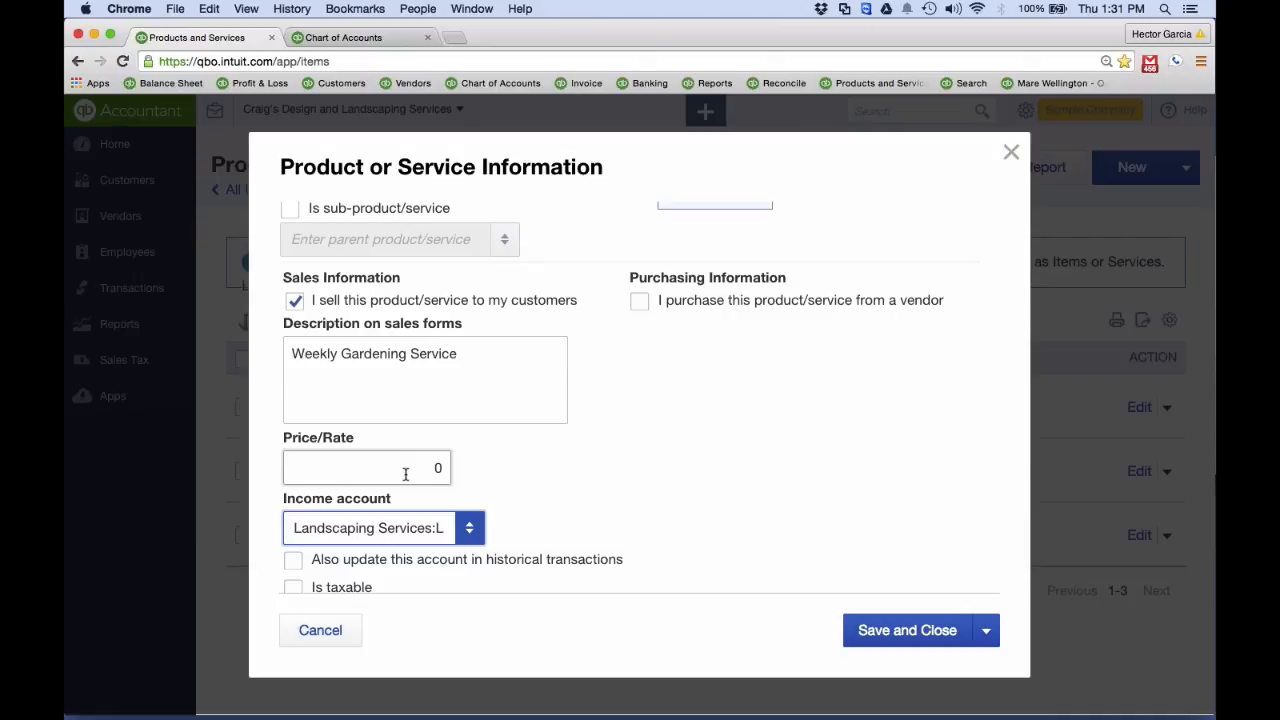
click(466, 520)
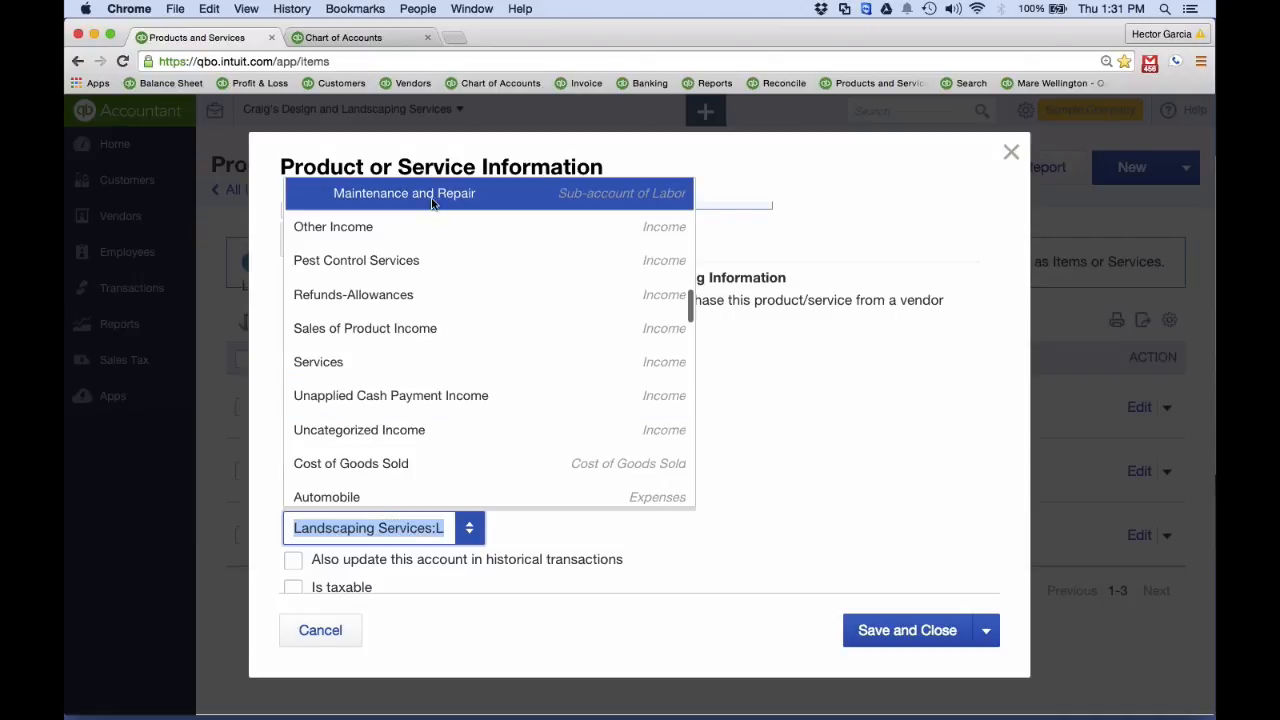
scroll(429, 232, up, 2)
scroll(410, 290, up, 4)
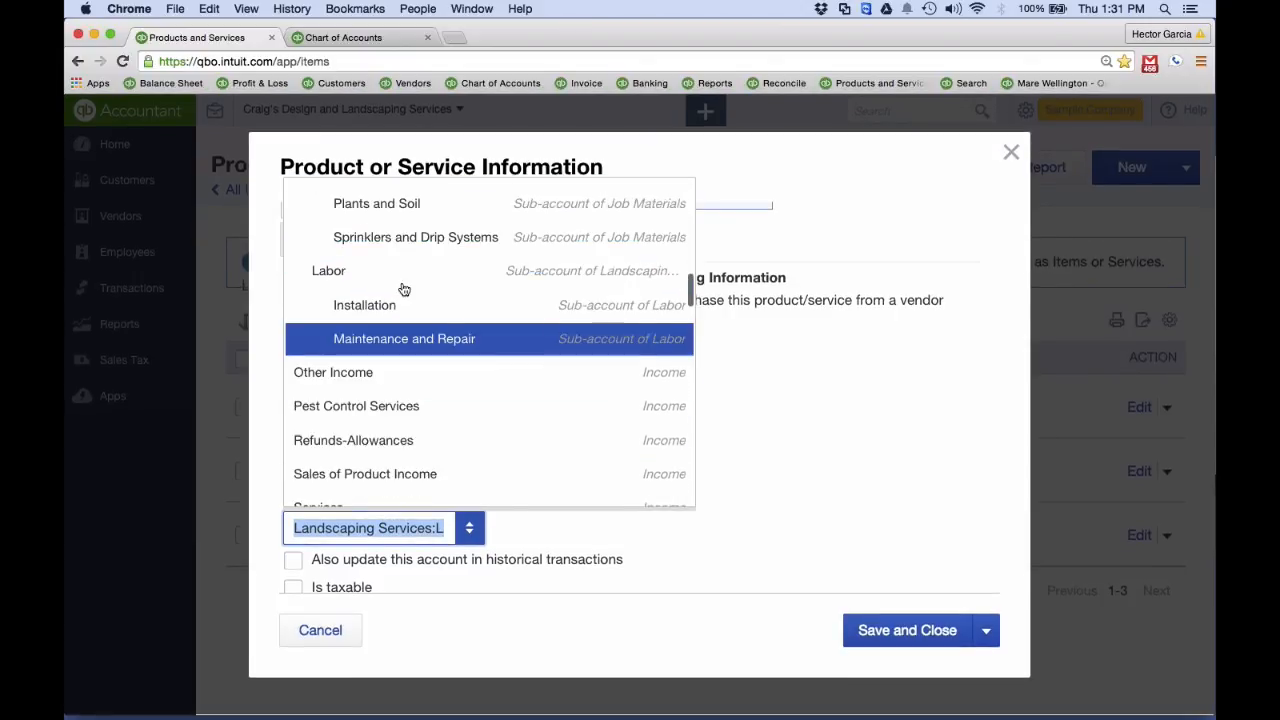
click(418, 381)
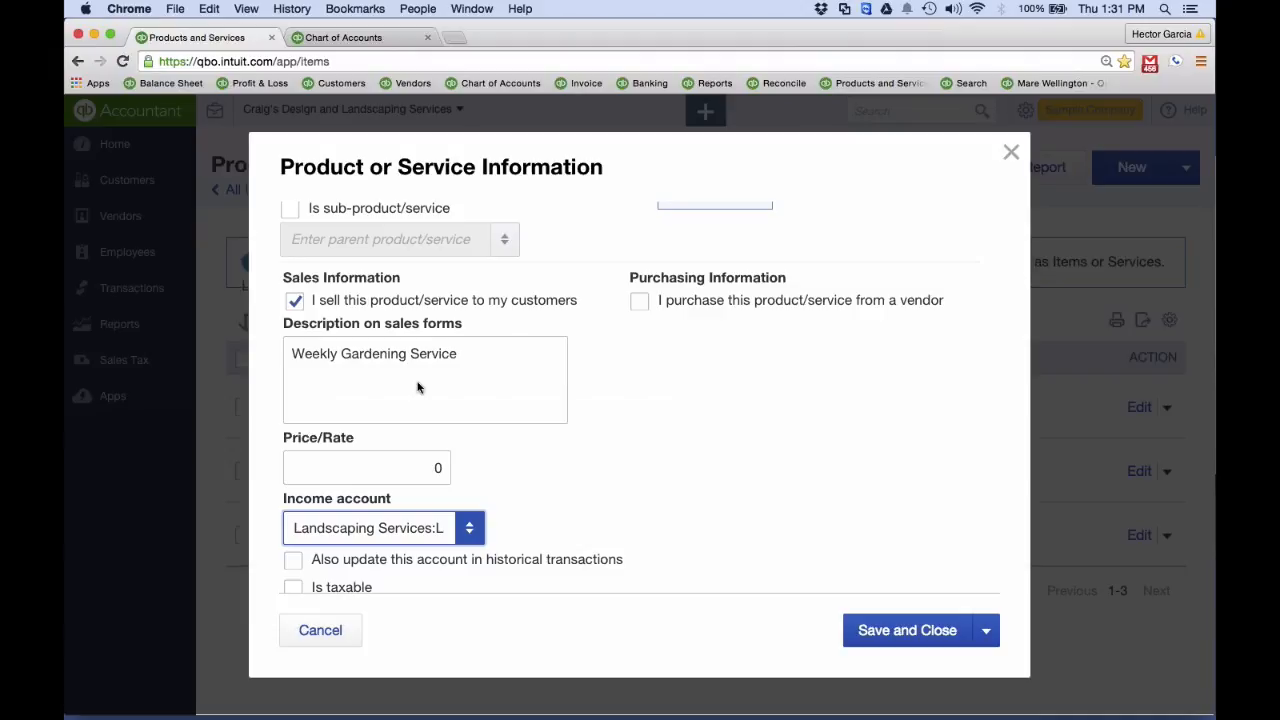
Apply the Gardening service's new income account to historical transactions as well and save the service
scroll(418, 388, down, 1)
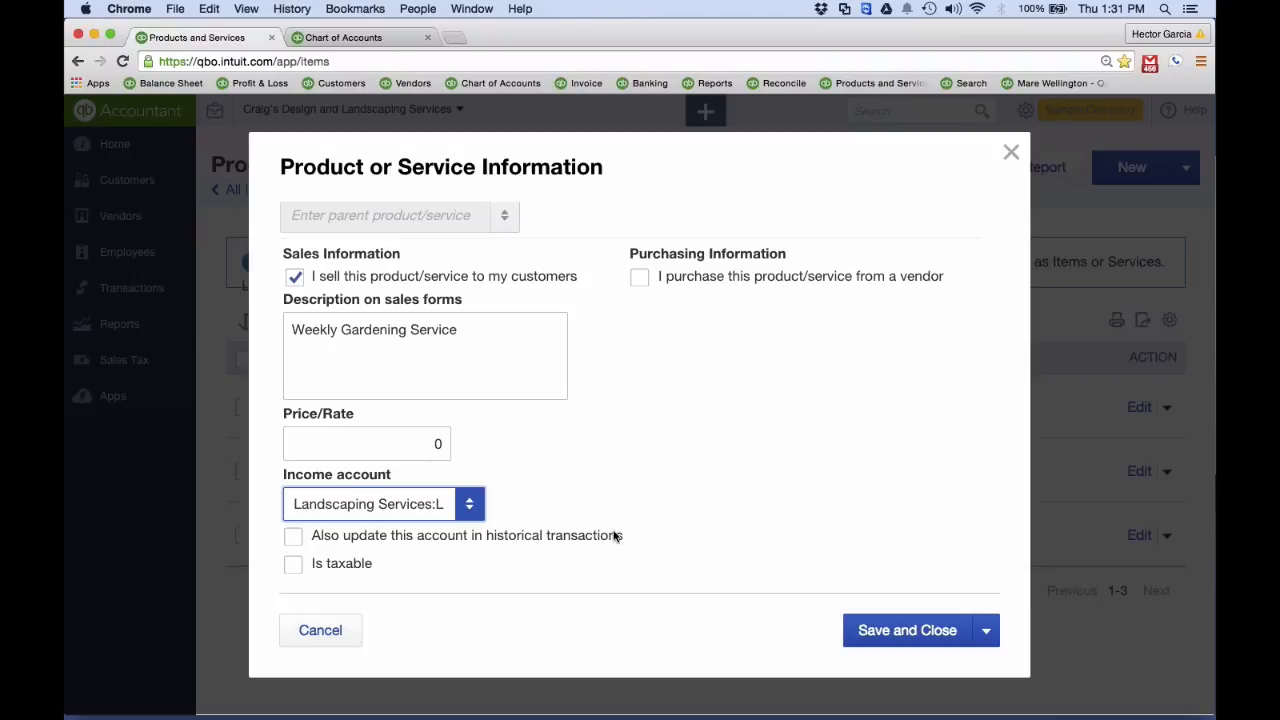
click(295, 537)
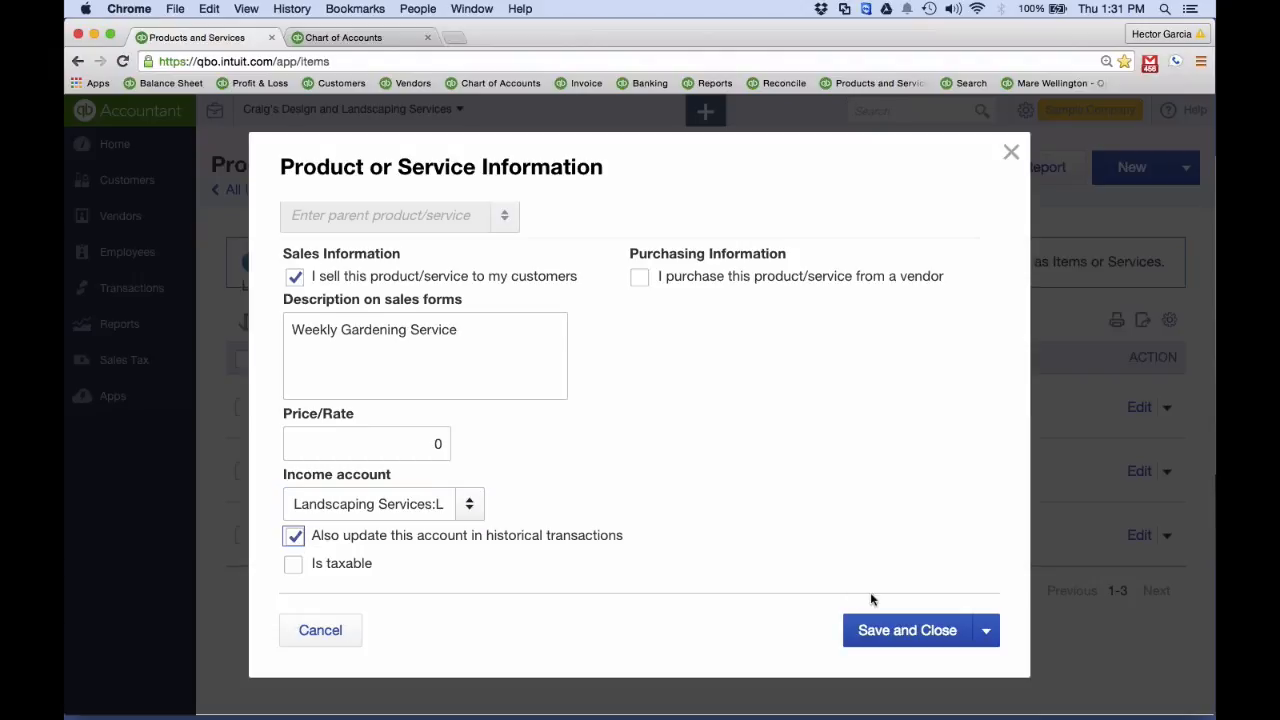
click(887, 630)
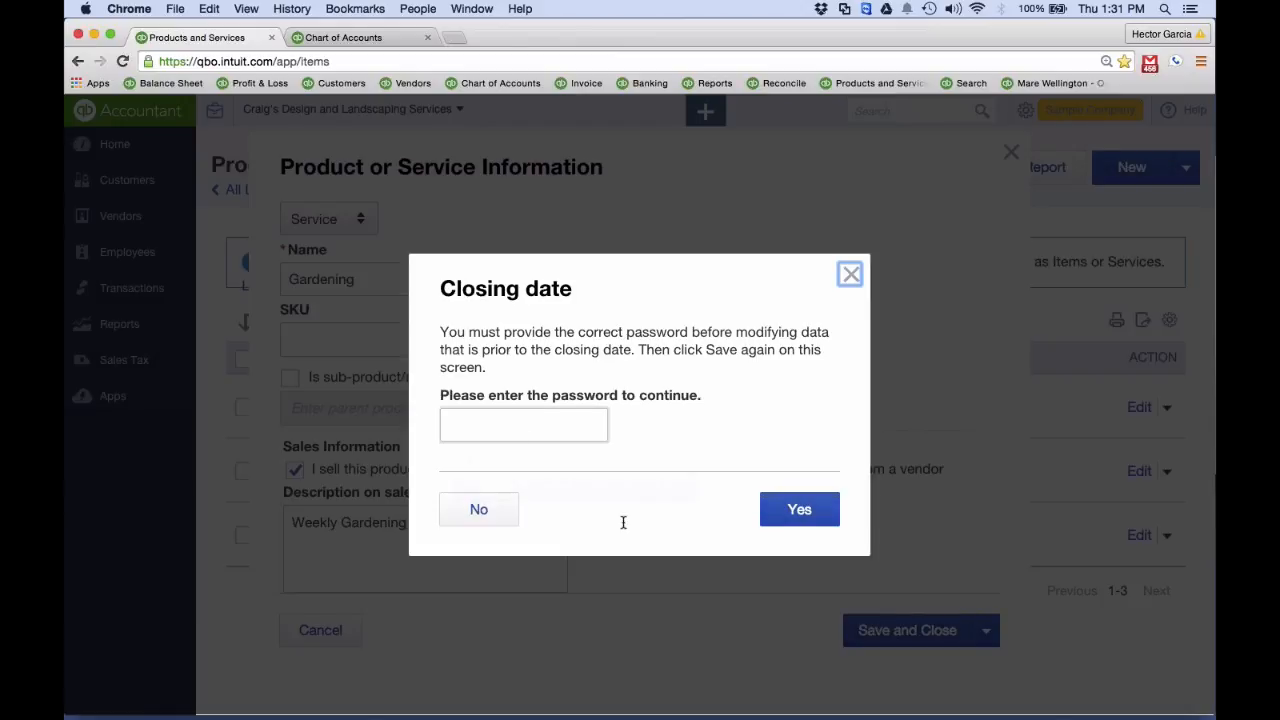
Enter the closing date password and confirm the change to transactions before the closing date
click(522, 430)
text(pass)
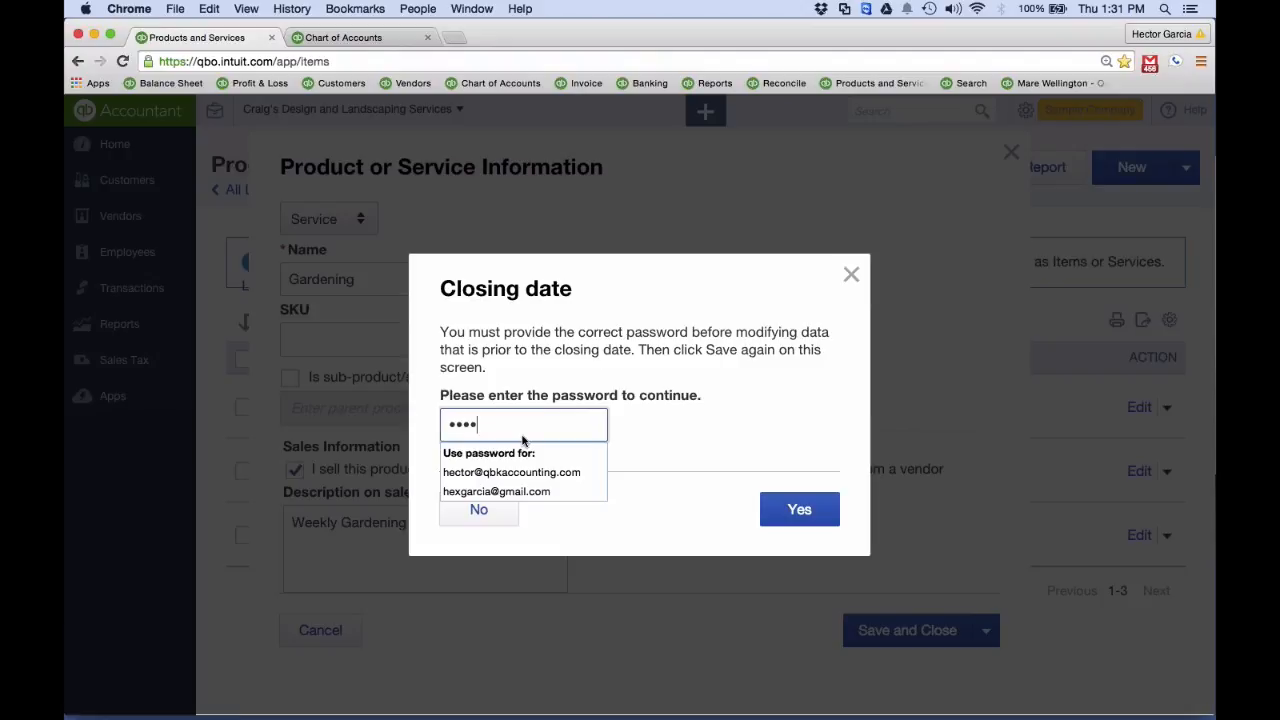
click(534, 375)
double_click(527, 430)
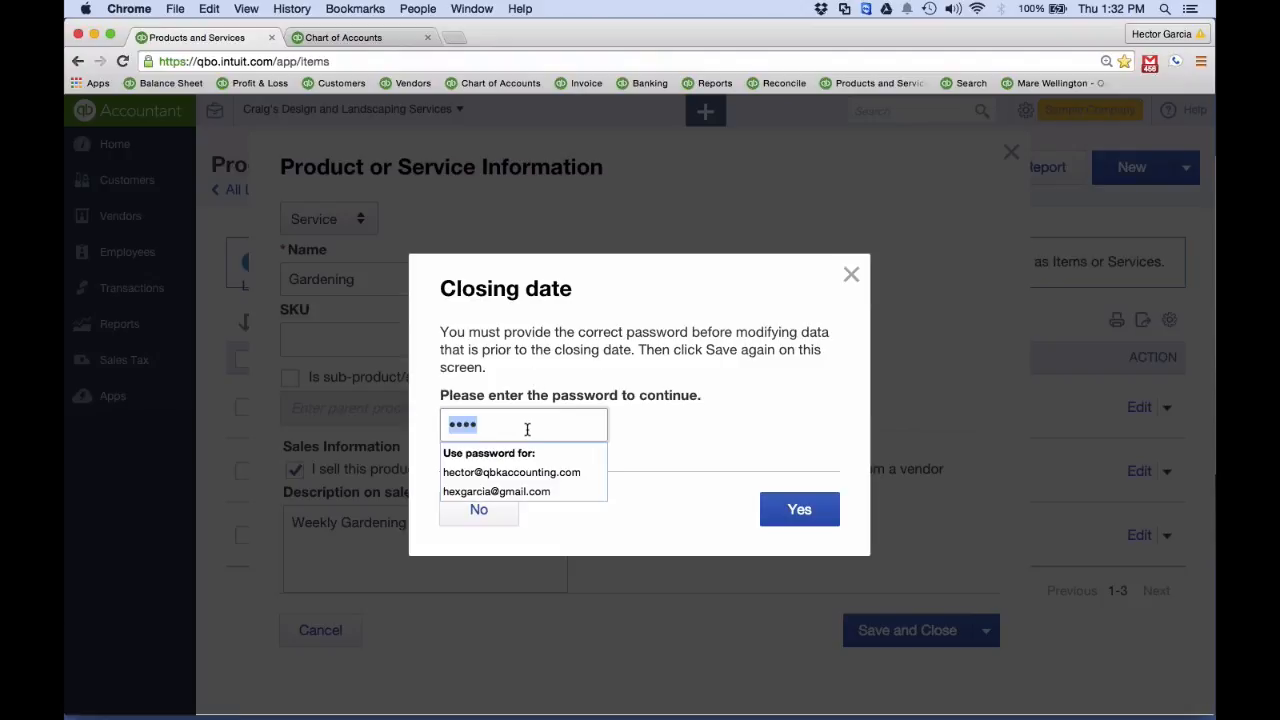
click(527, 430)
click(808, 514)
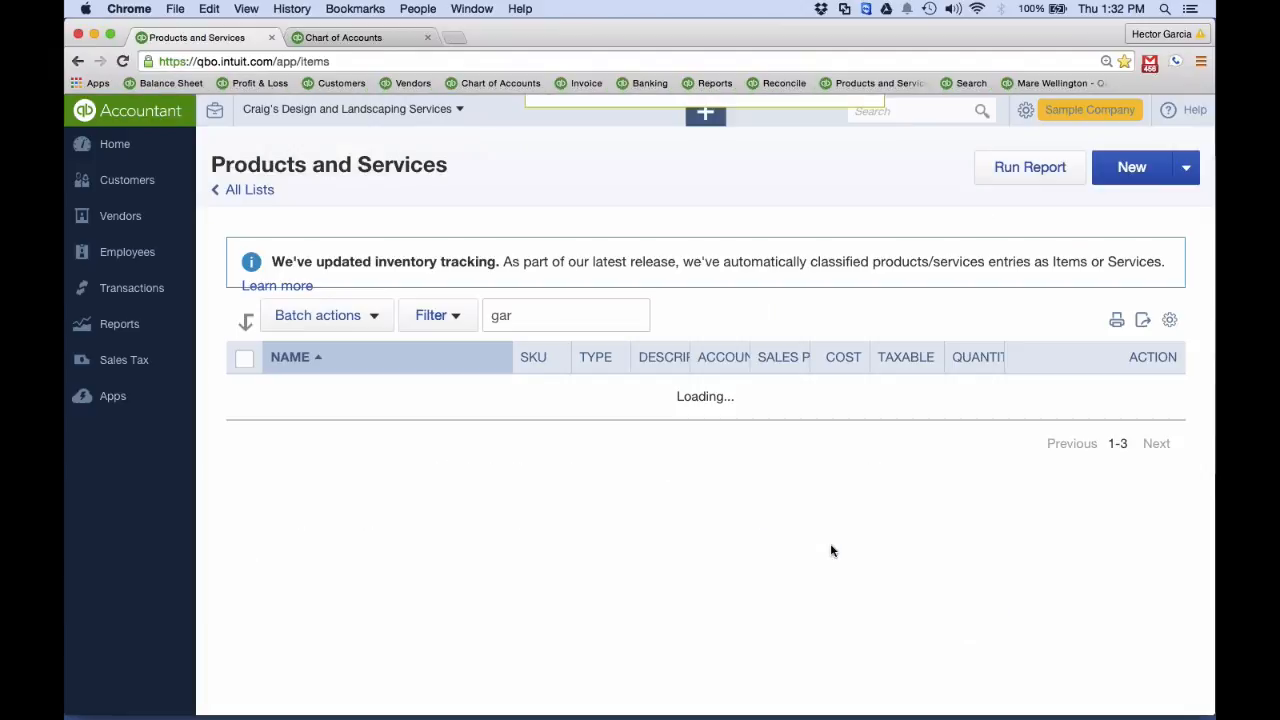
Switch to the presentation slideshow and advance from the Reclassify Transactions slide to the Downloaded Transactions slide
key(ctrl+Up)
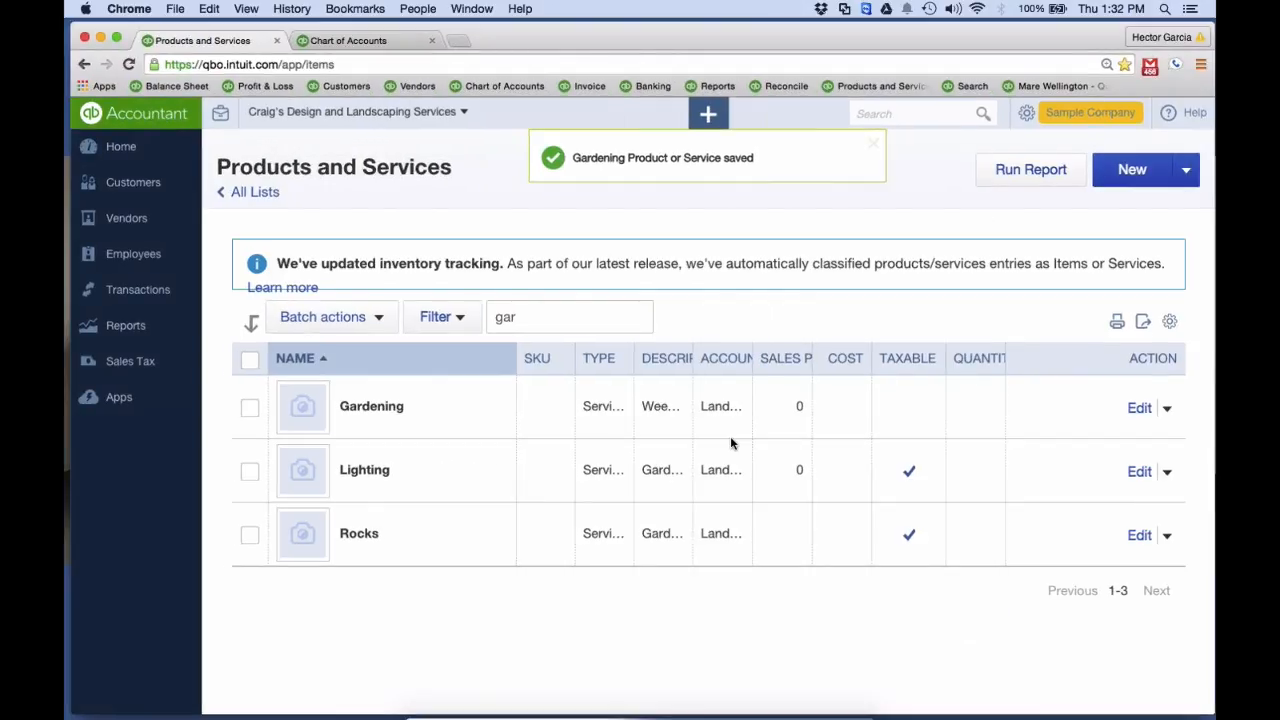
click(469, 412)
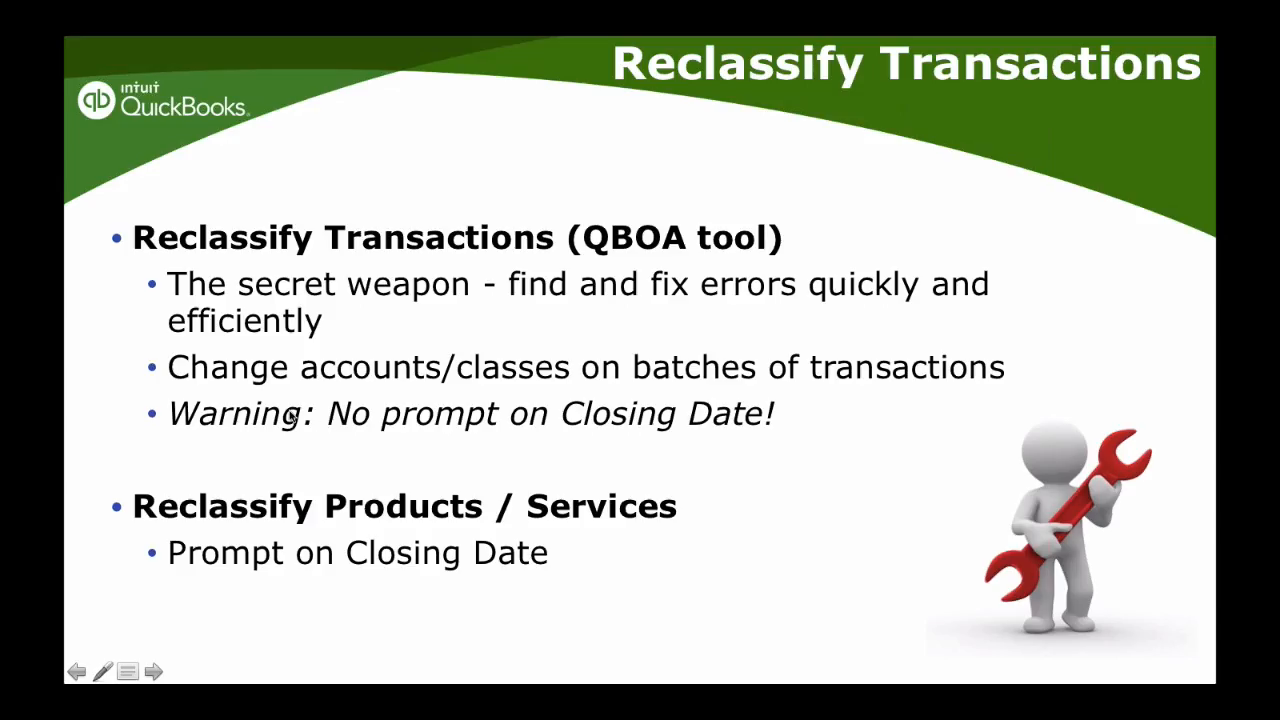
click(153, 672)
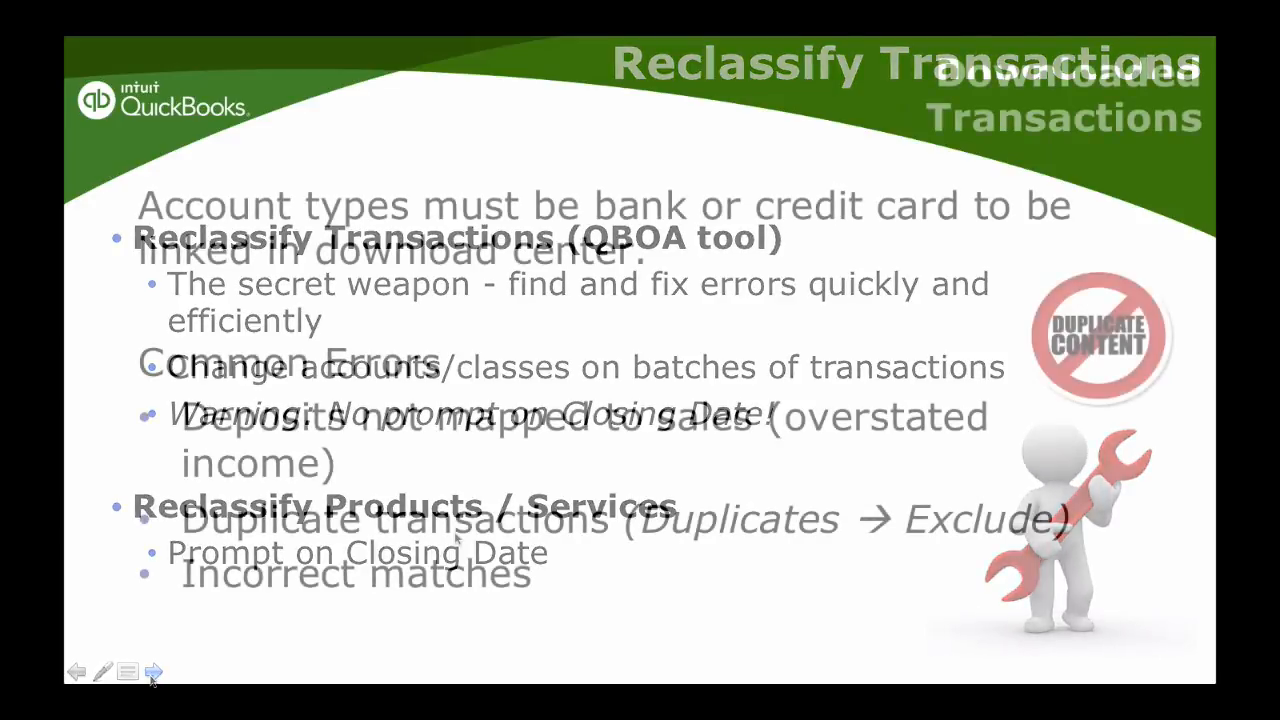
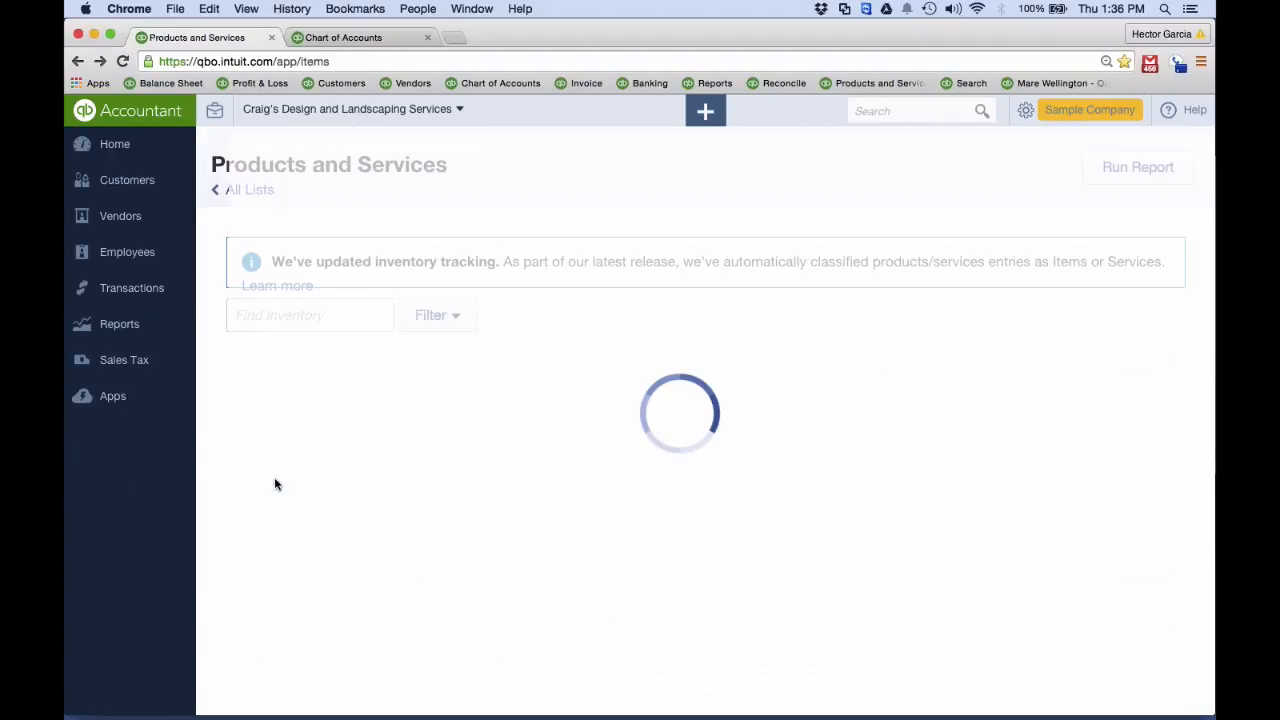
Leave Products and Services and open the Bank and Credit Cards page with the downloaded transactions
scroll(274, 482, down, 6)
click(78, 61)
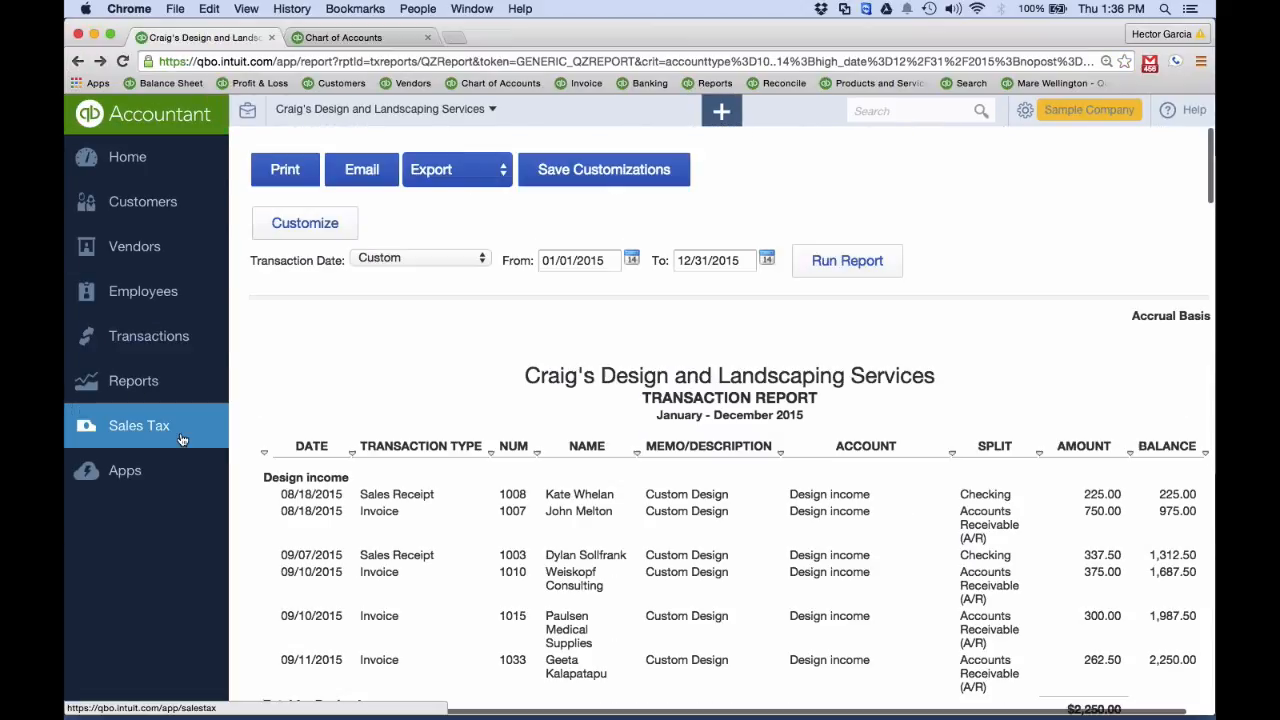
click(141, 378)
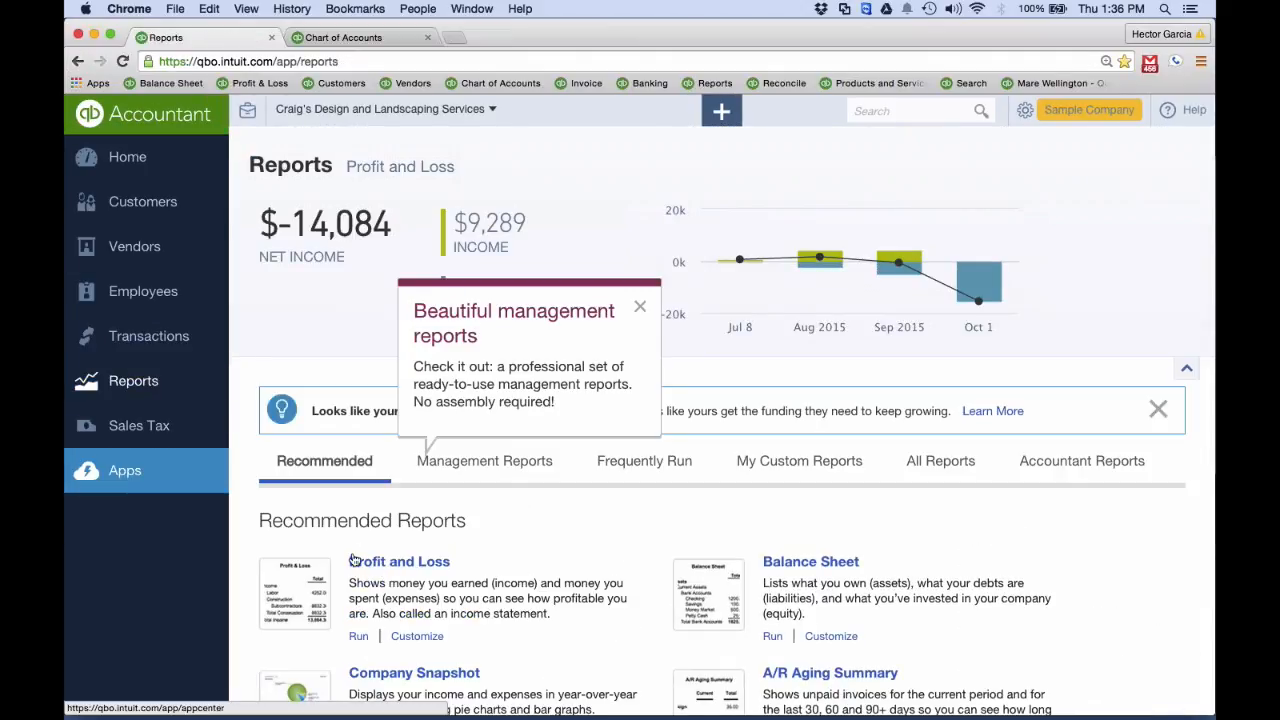
click(149, 336)
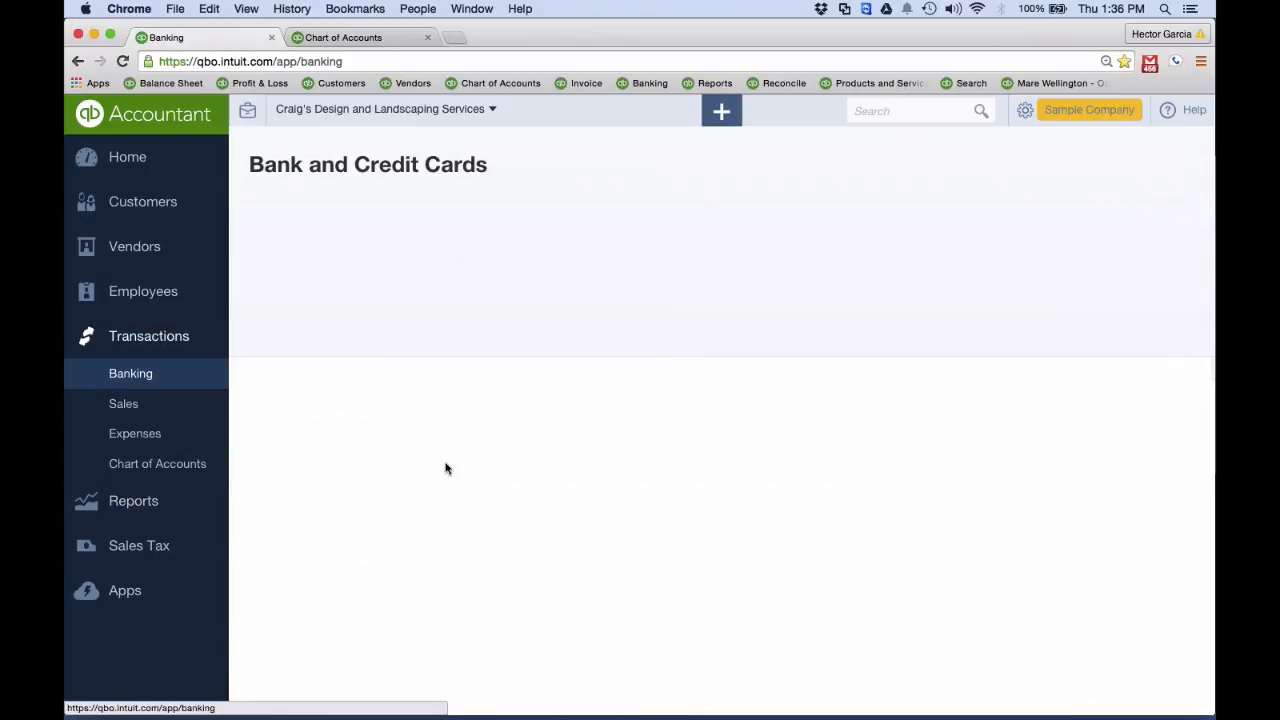
Exclude the four oldest downloaded Checking transactions, dated 08/02/2015 to 08/28/2015, in one batch
scroll(618, 244, down, 5)
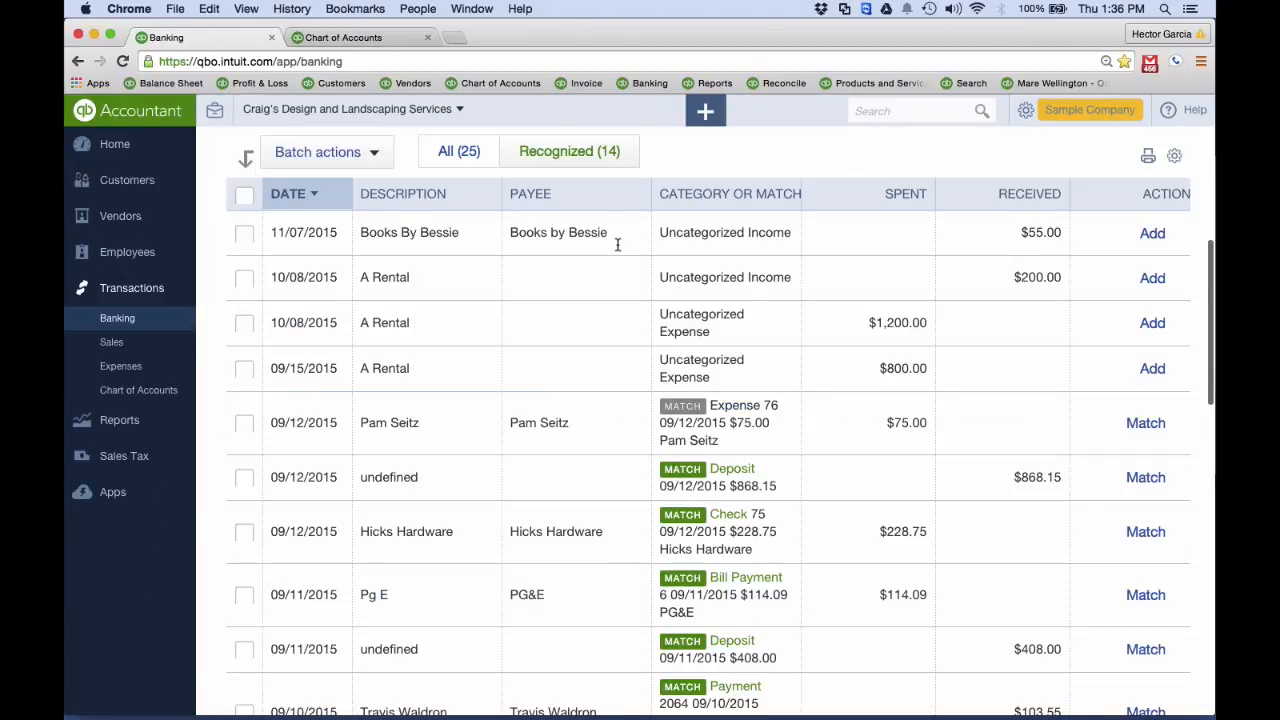
scroll(618, 244, down, 15)
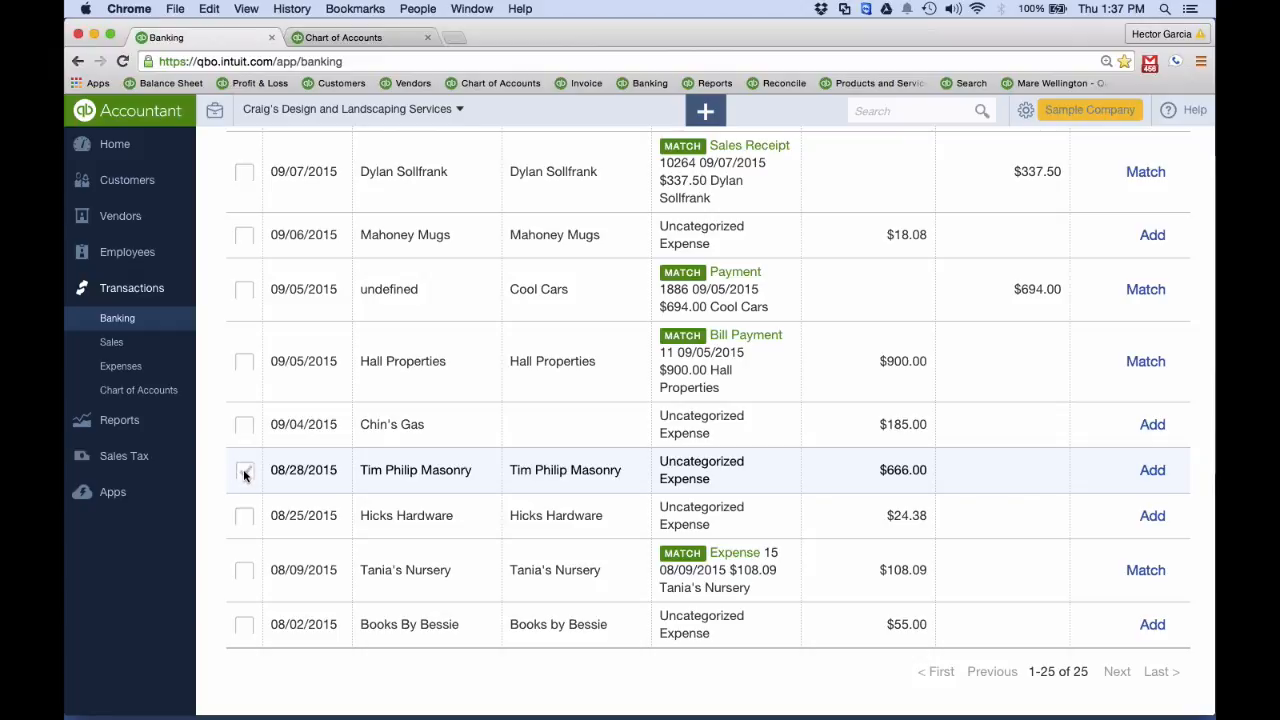
click(245, 472)
click(245, 516)
click(245, 570)
click(246, 625)
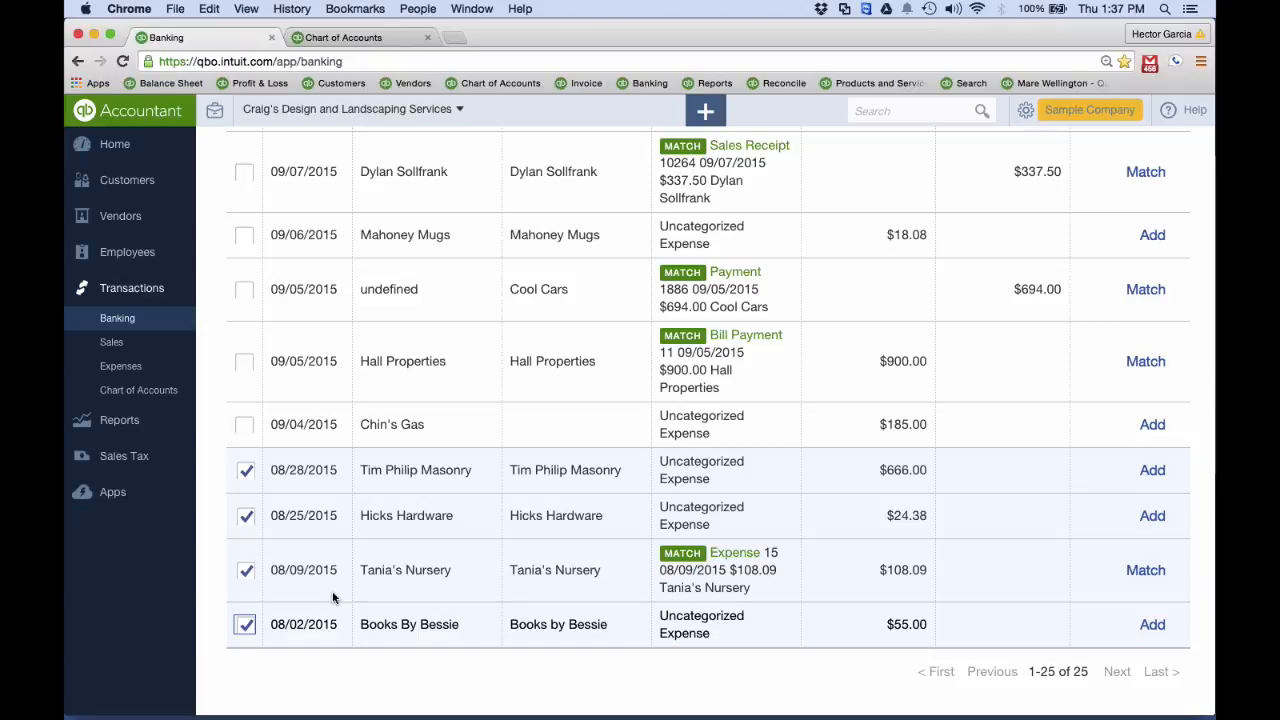
scroll(333, 597, up, 15)
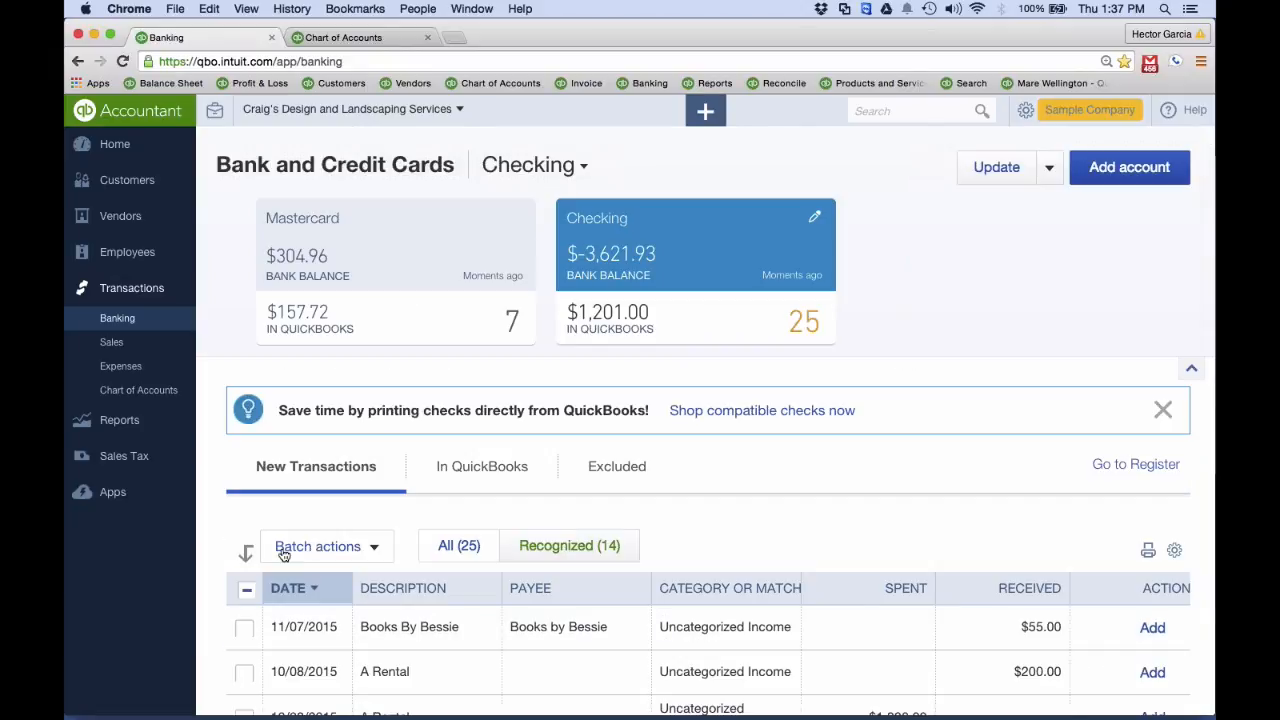
click(285, 552)
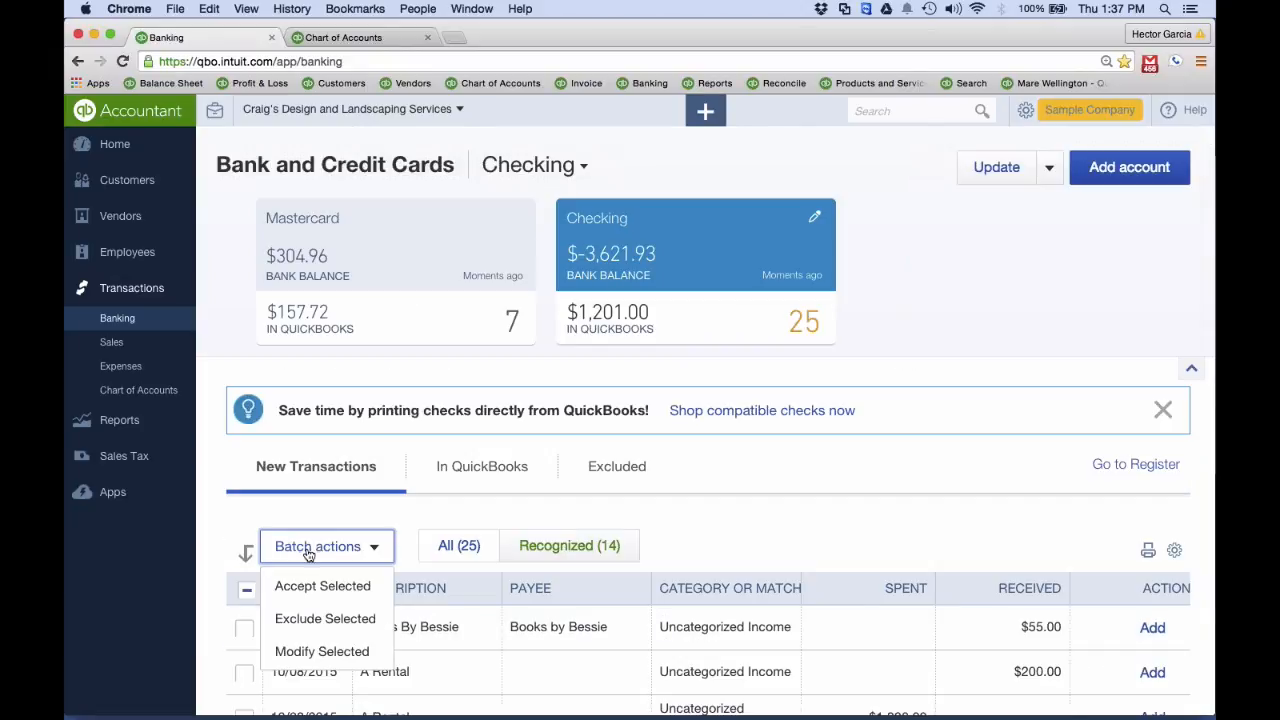
click(330, 620)
Review the excluded Checking transactions and the batch options for undoing or deleting them, and return to the new transactions
scroll(330, 623, down, 10)
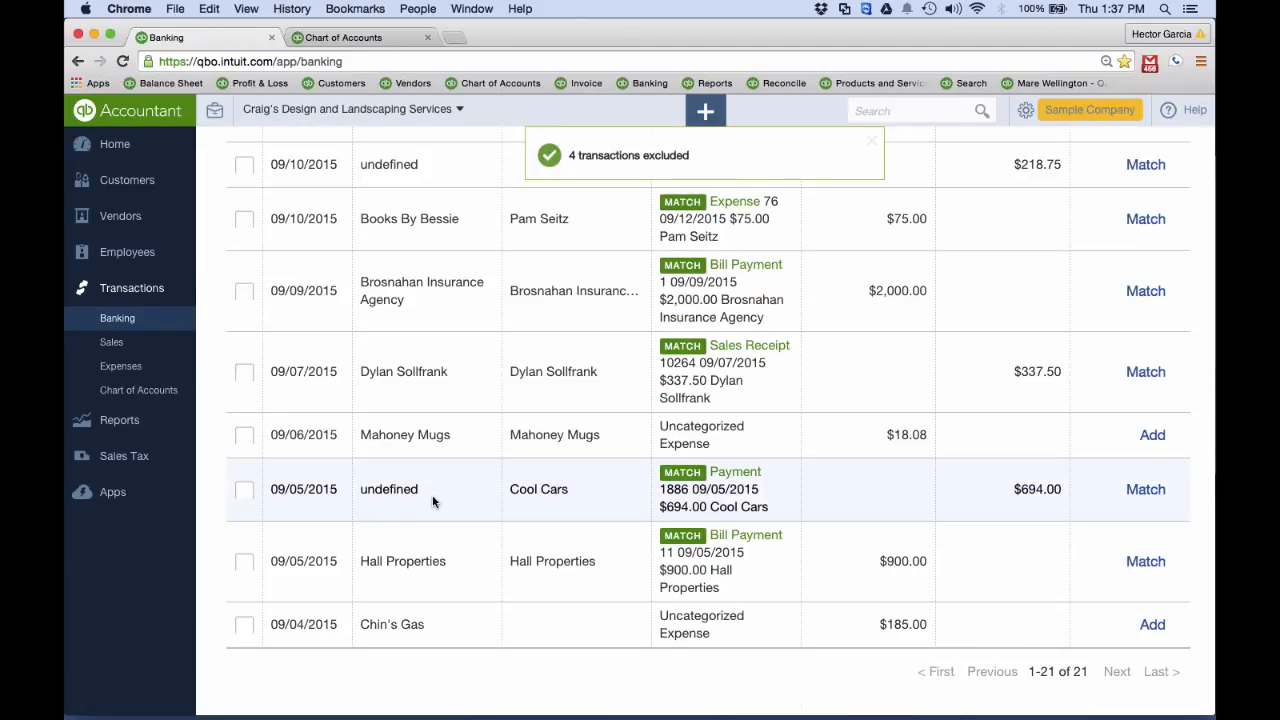
scroll(432, 500, up, 10)
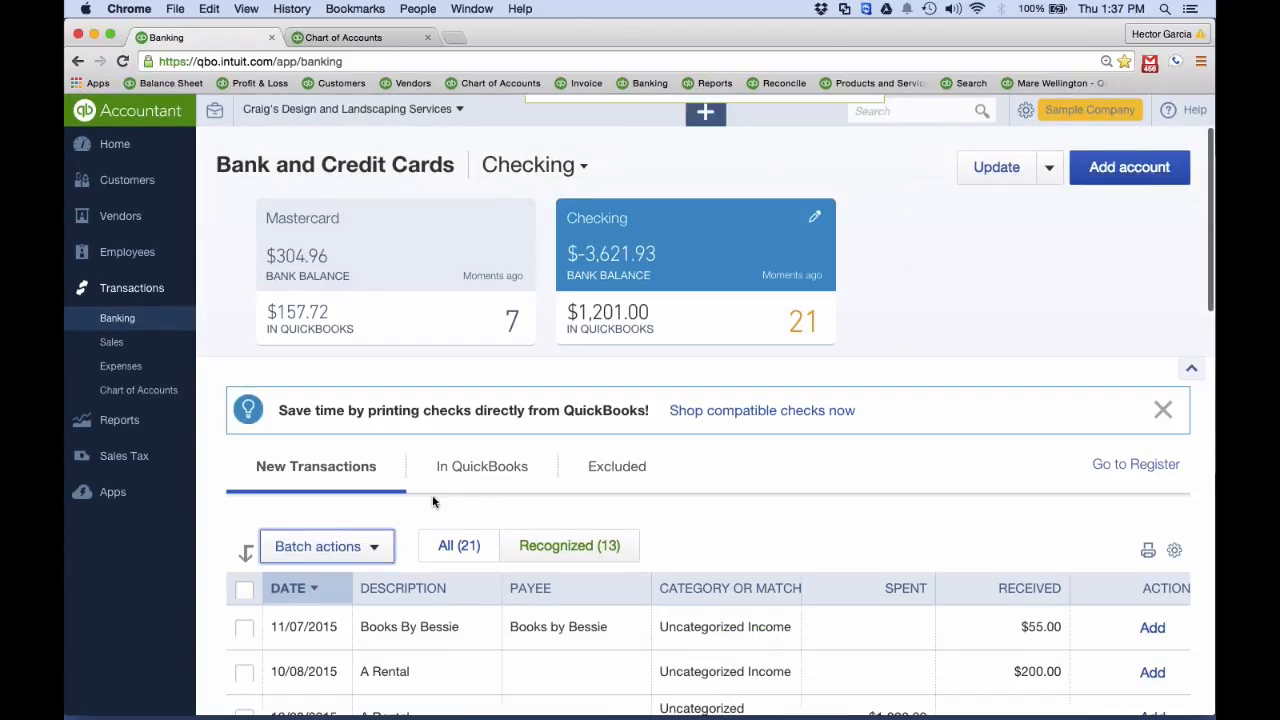
click(617, 467)
scroll(622, 474, down, 3)
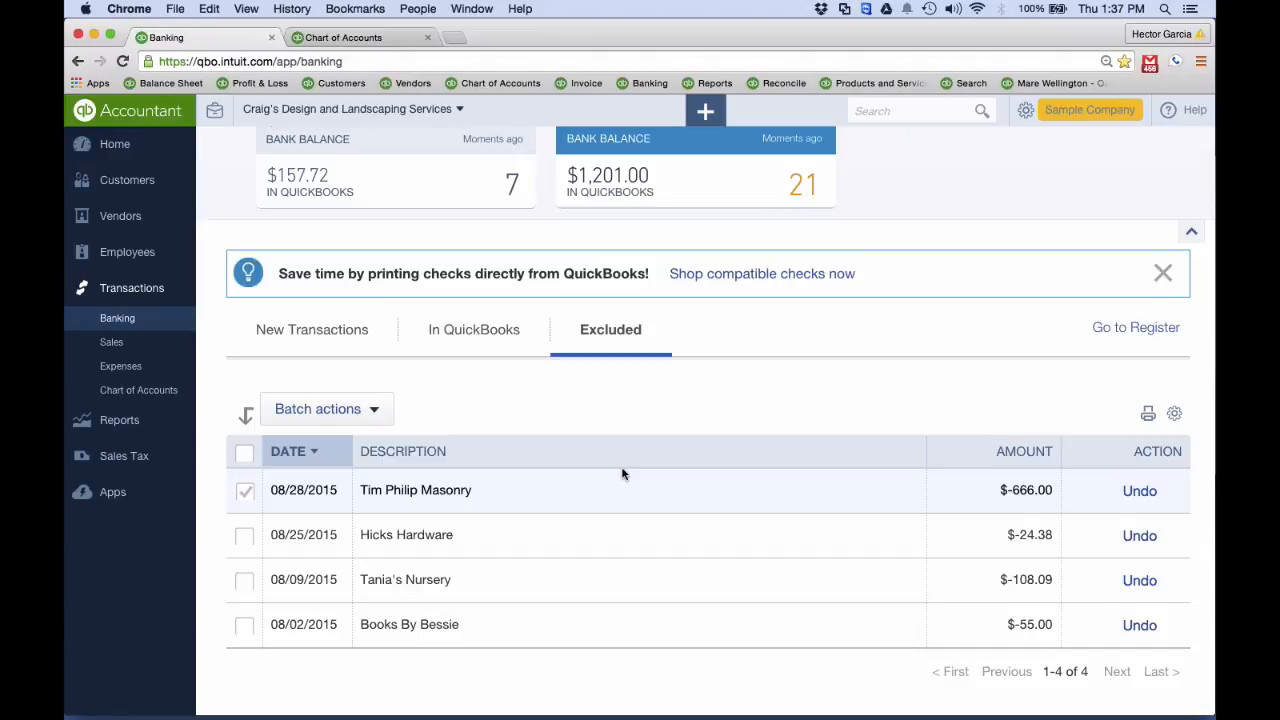
click(245, 452)
click(300, 418)
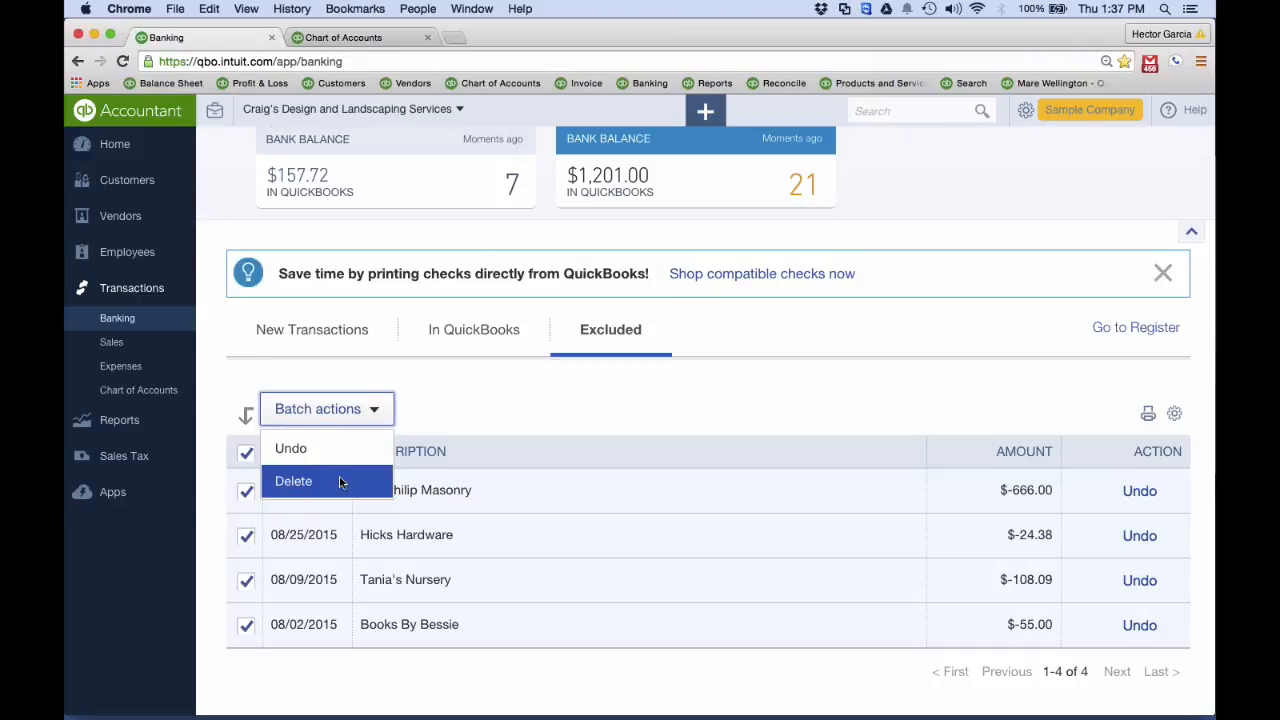
click(482, 430)
click(256, 457)
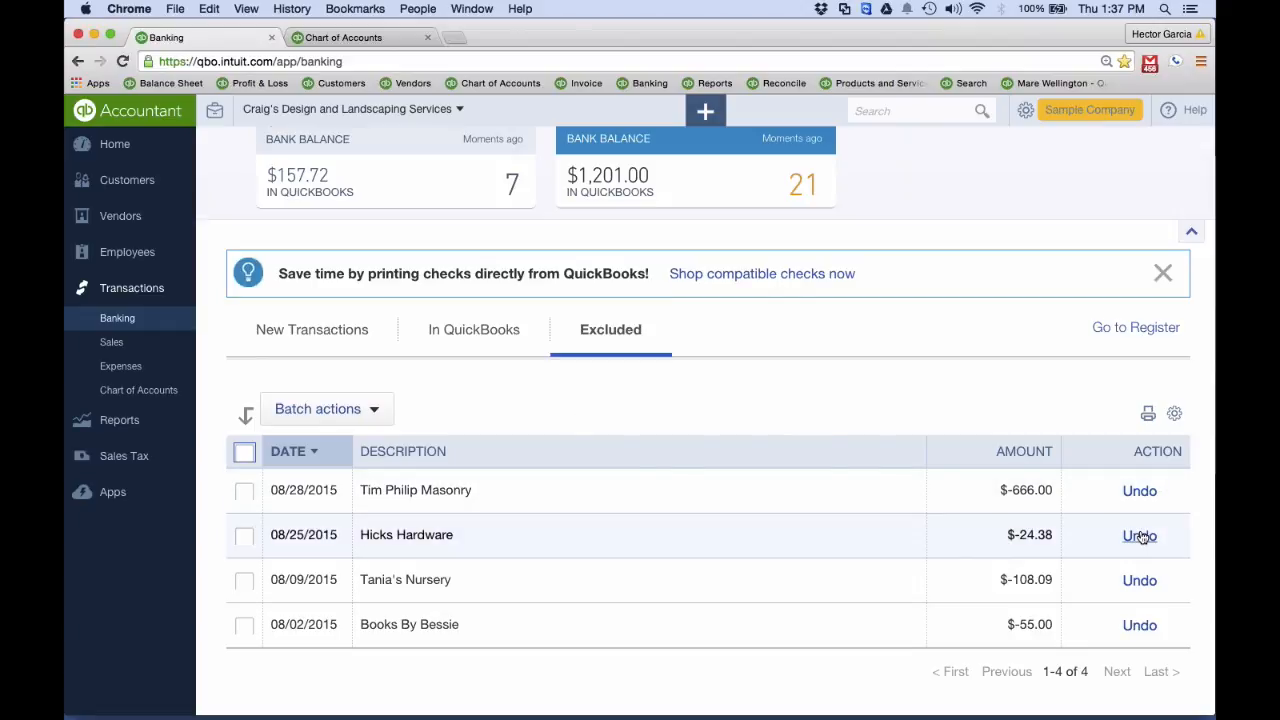
click(245, 490)
click(246, 456)
click(325, 409)
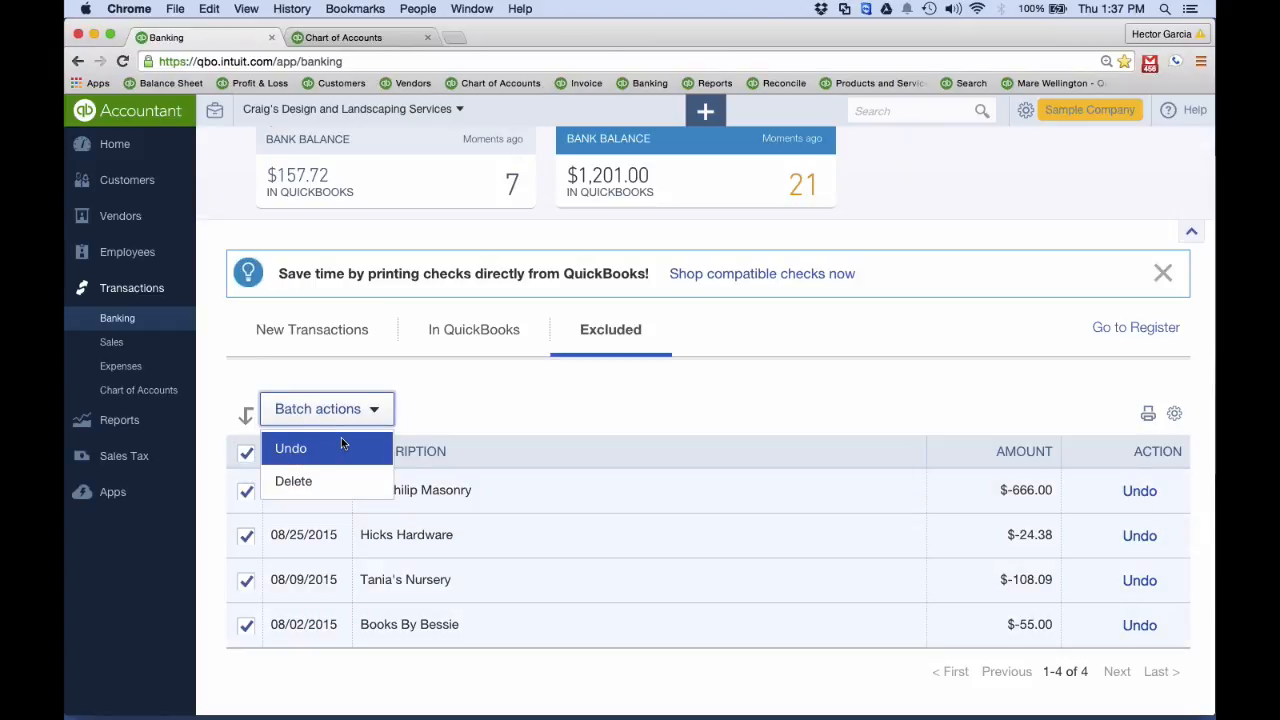
click(337, 335)
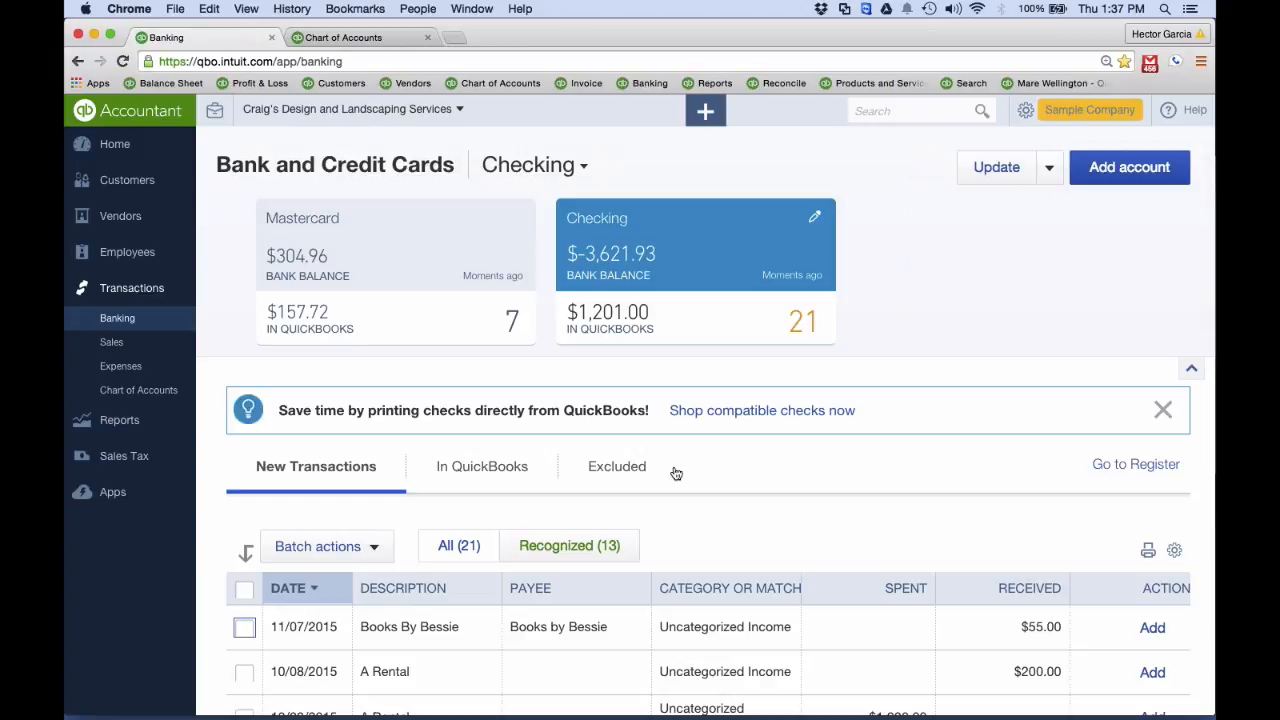
Expand the 11/07/2015 Books By Bessie deposit of $55.00 and set its payee to the vendor Books by Bessie
scroll(676, 473, down, 2)
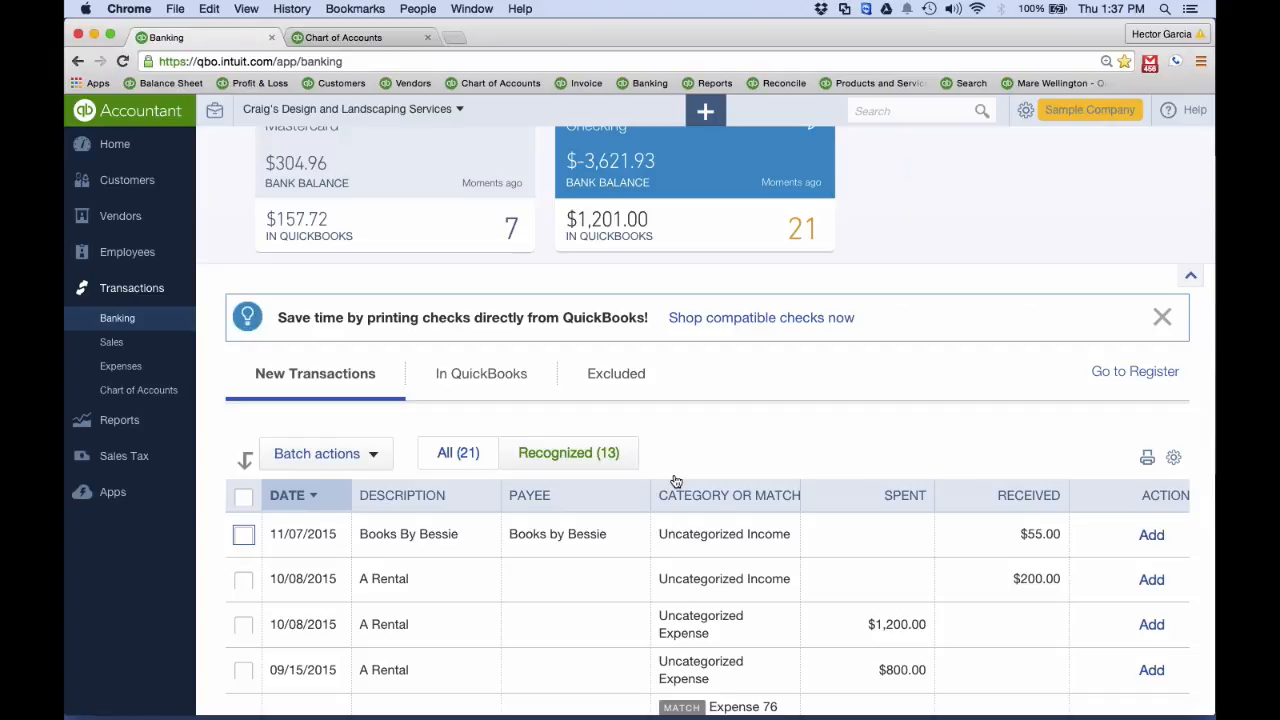
scroll(676, 481, down, 5)
scroll(675, 480, up, 5)
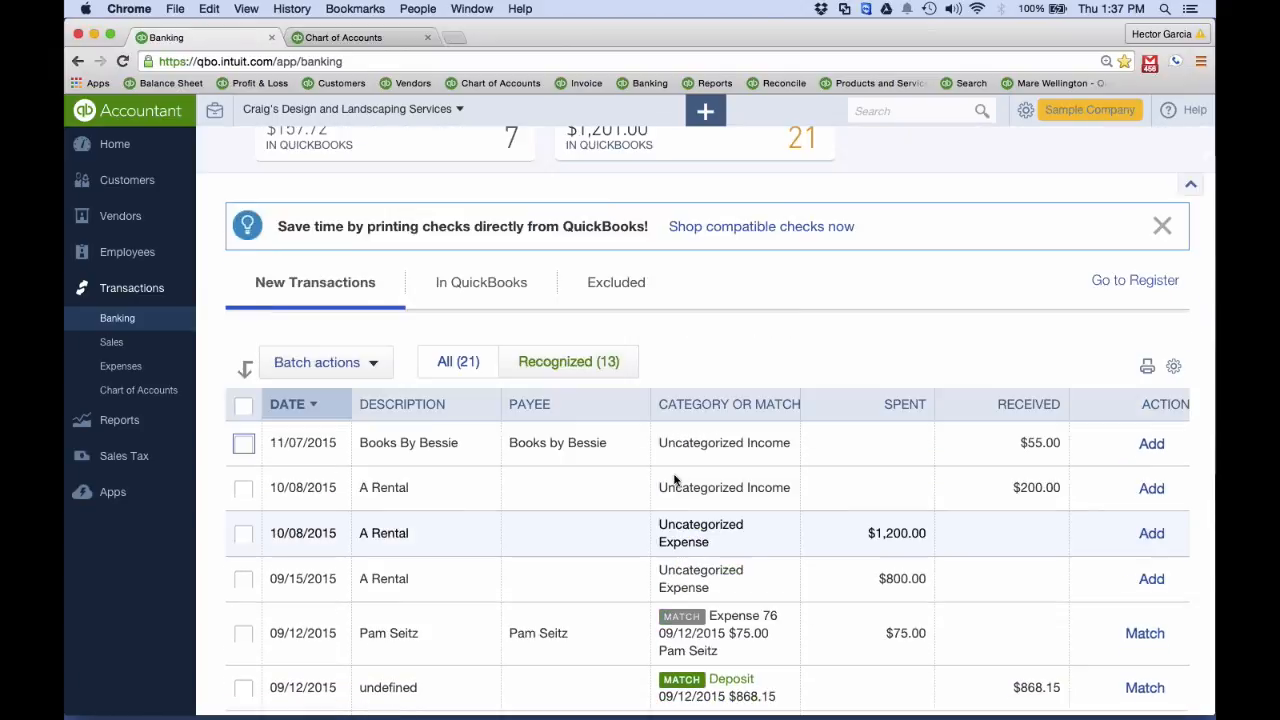
scroll(674, 480, down, 2)
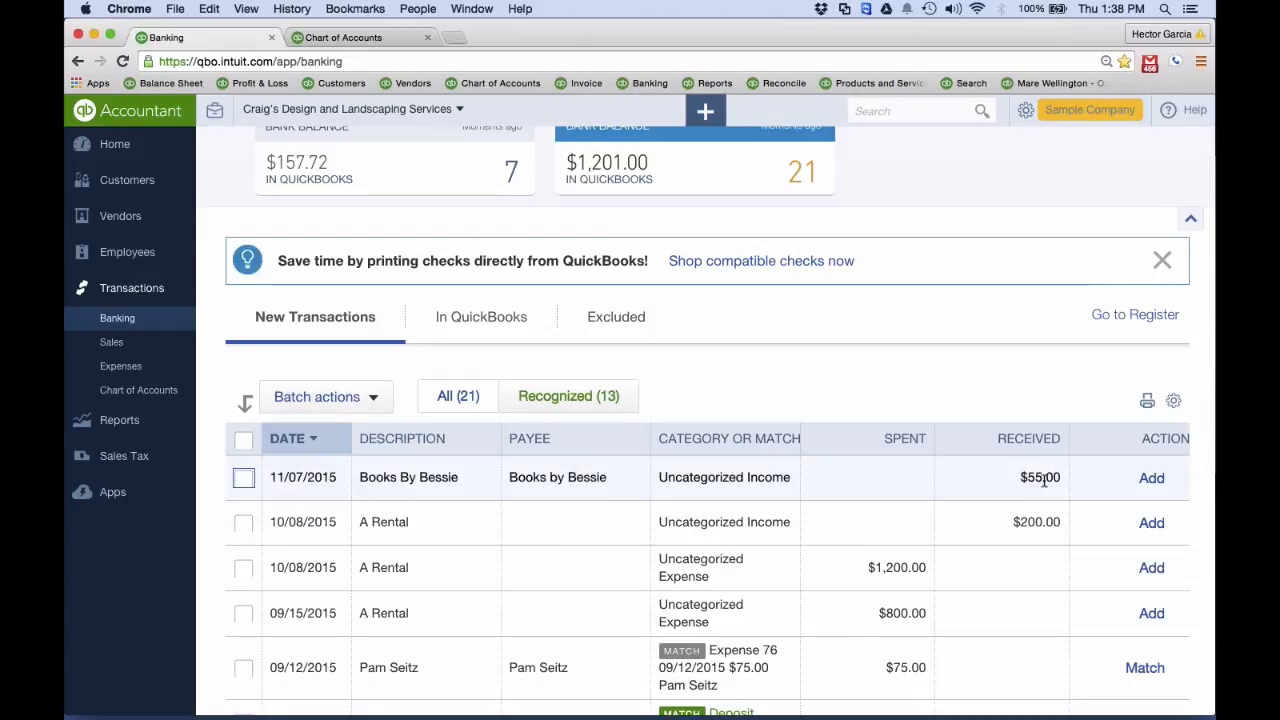
scroll(1038, 481, down, 1)
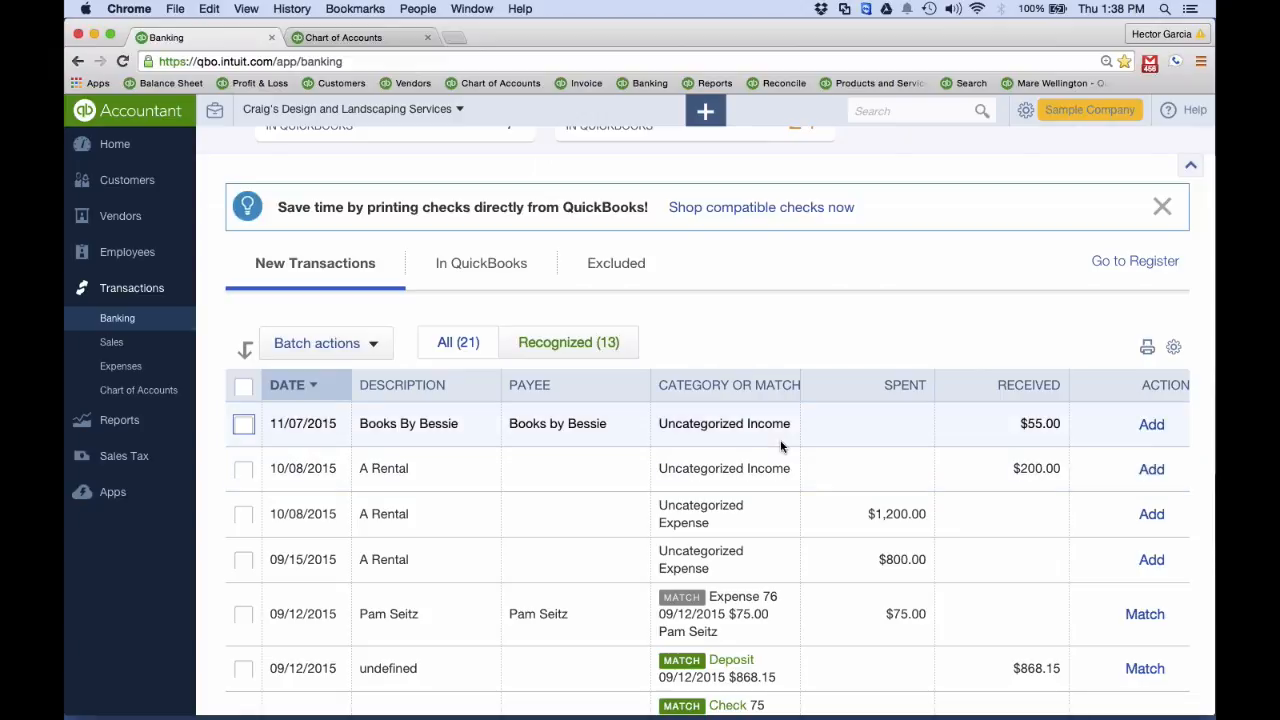
click(779, 441)
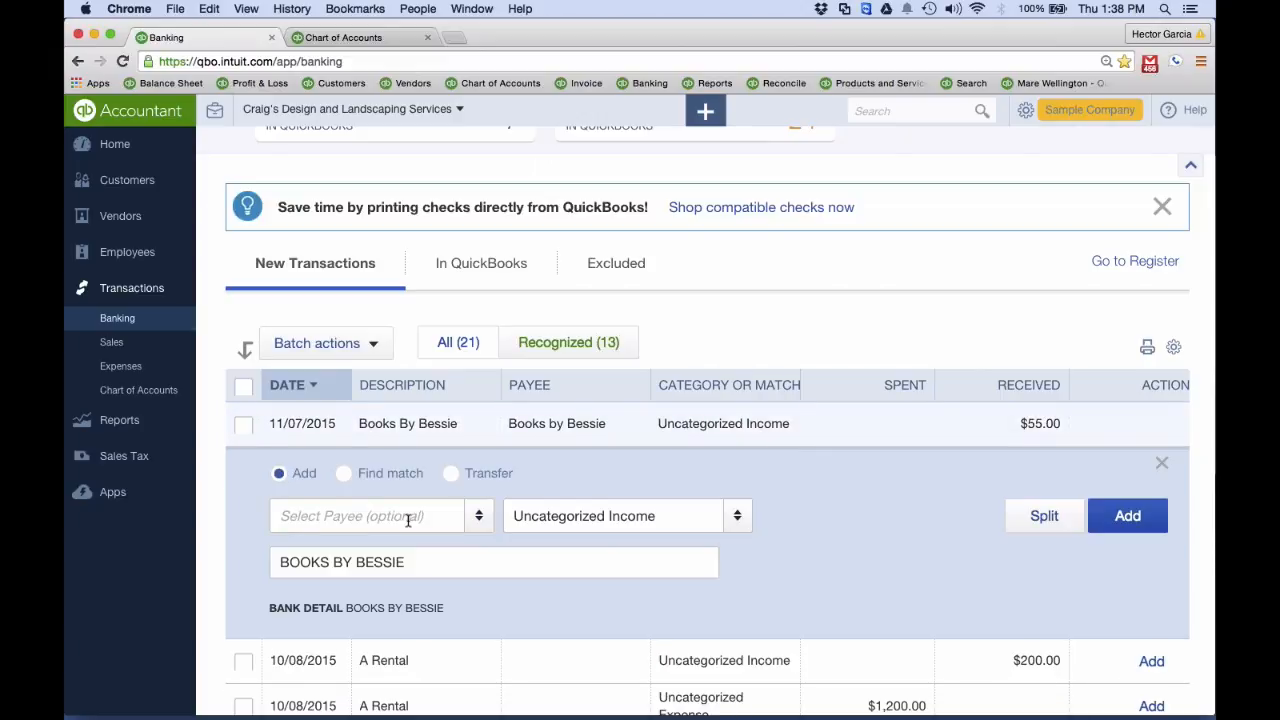
drag(412, 565, 203, 563)
click(304, 517)
text(book)
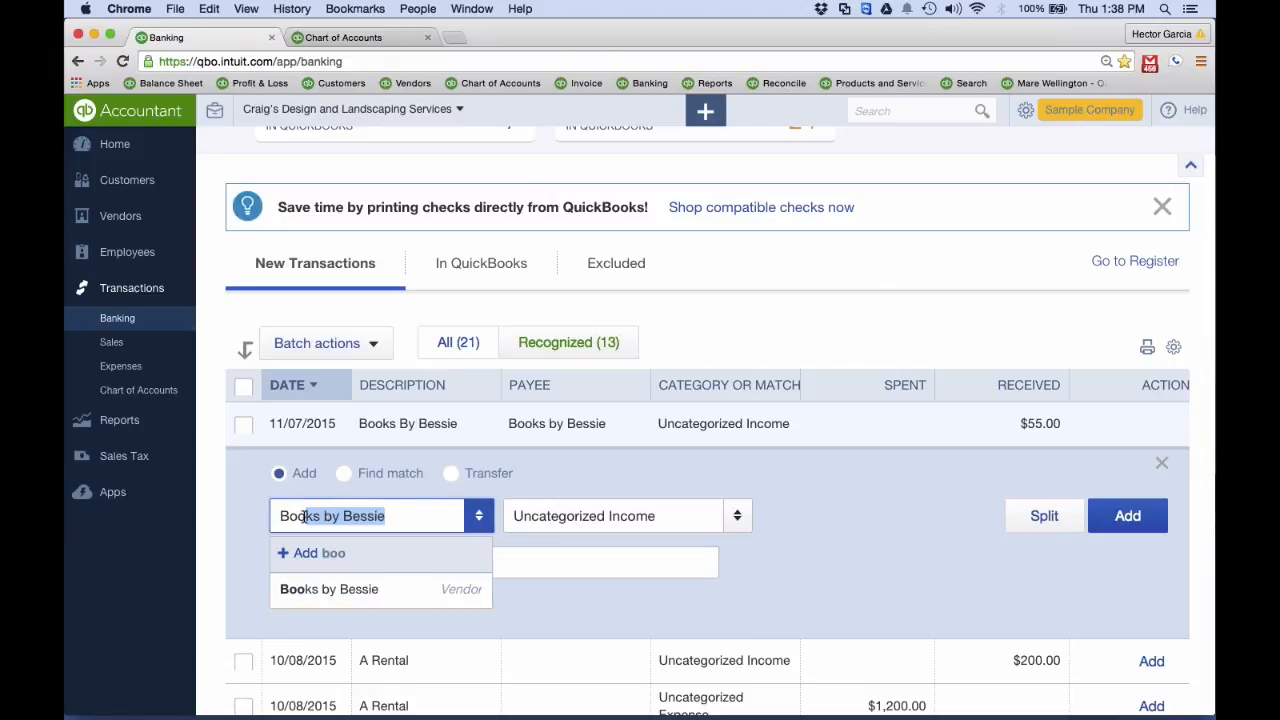
click(362, 592)
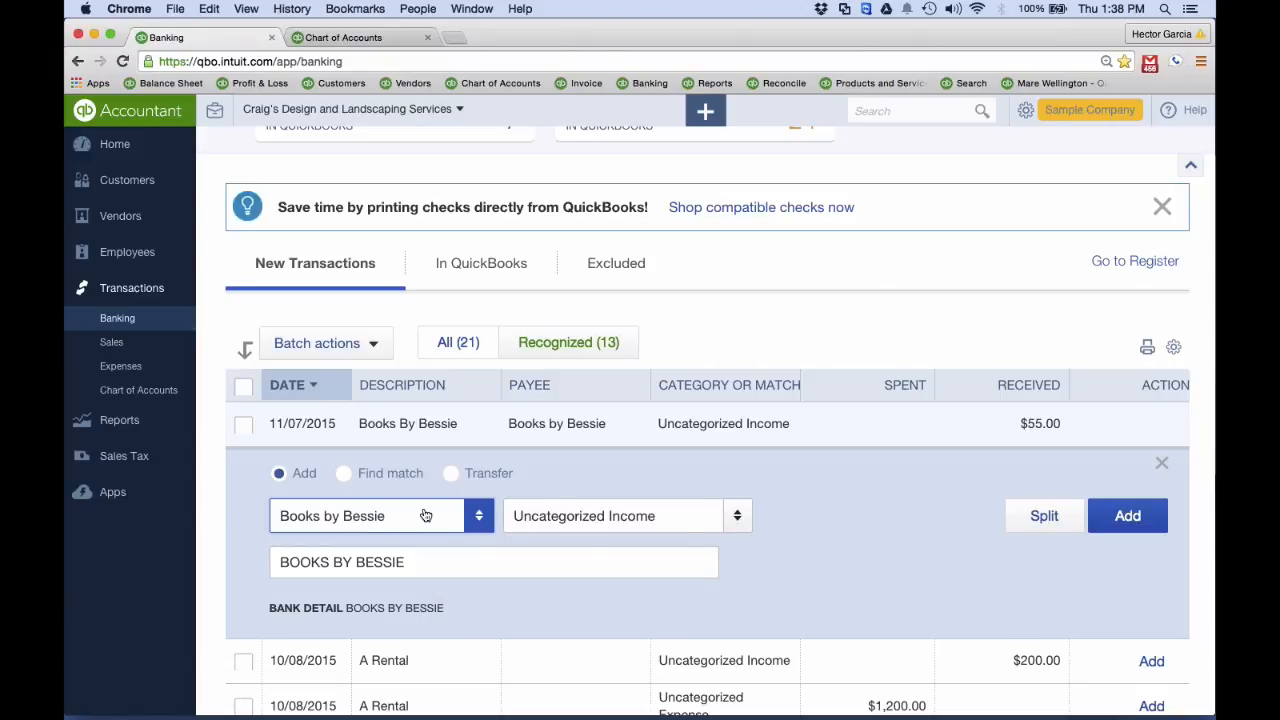
Categorize the Books By Bessie deposit as Decks and Patios under Job Materials and add it to the books
click(680, 516)
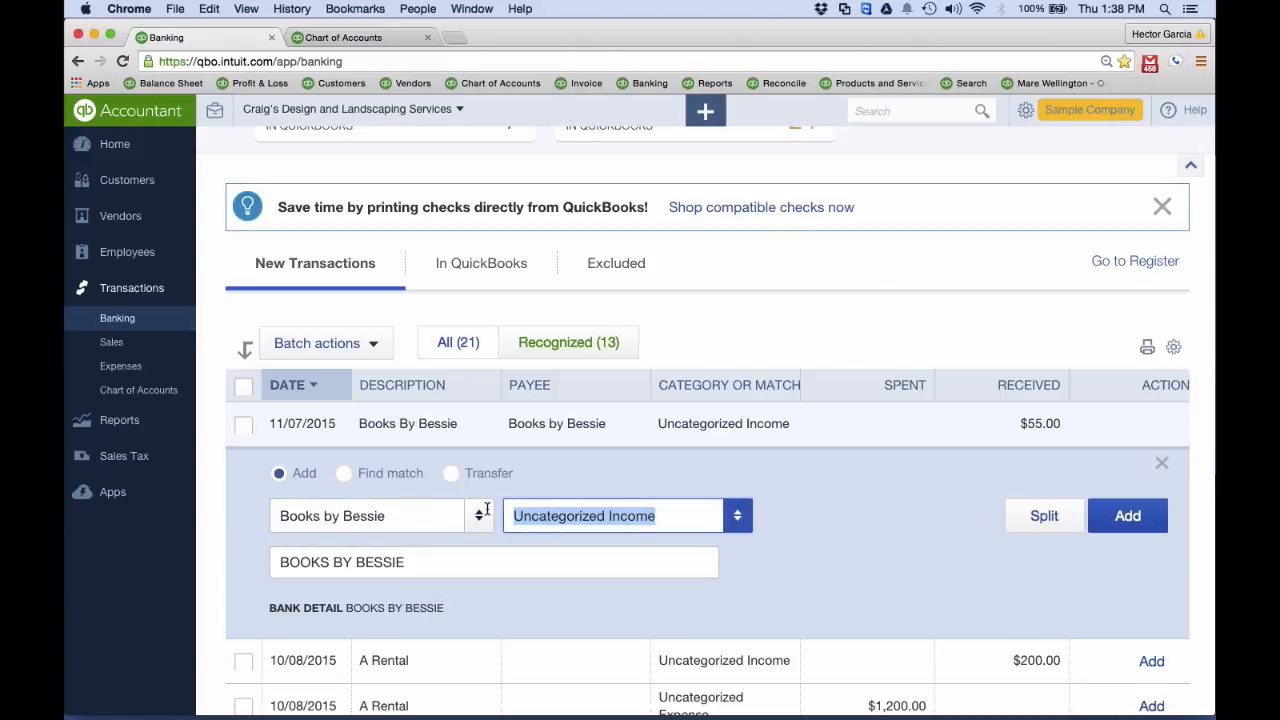
click(737, 515)
scroll(735, 414, up, 3)
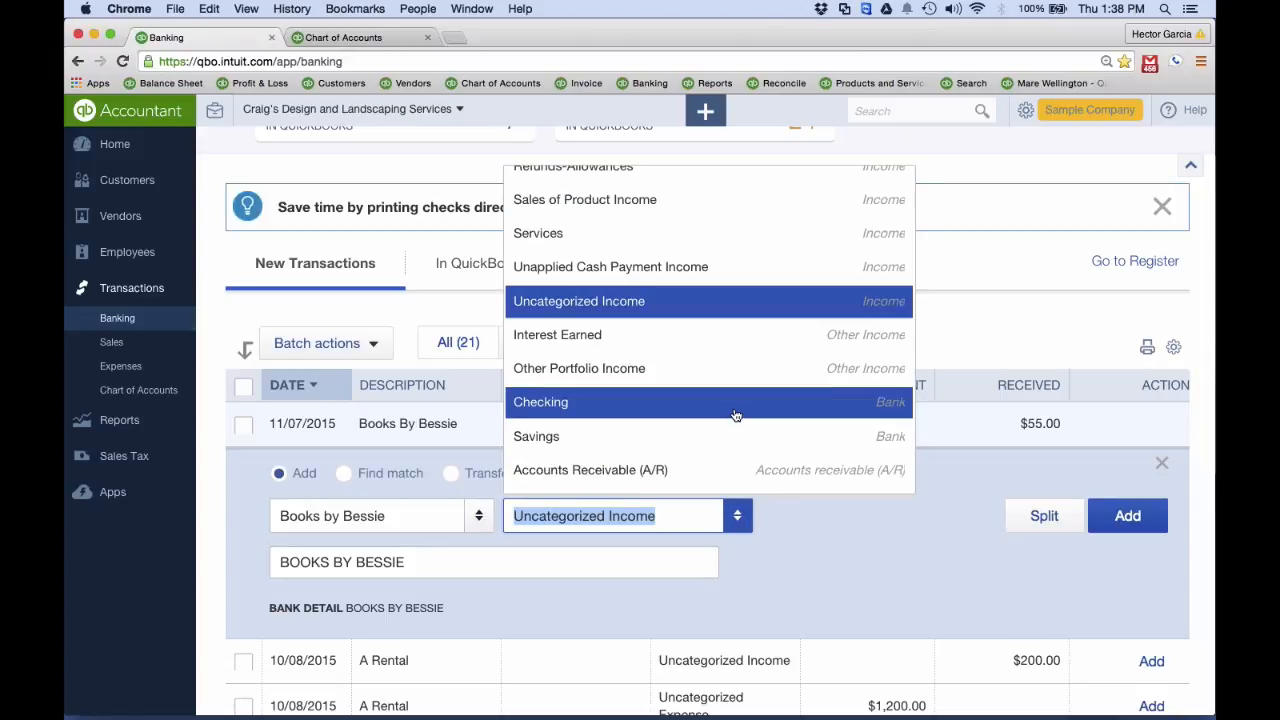
scroll(735, 415, up, 1)
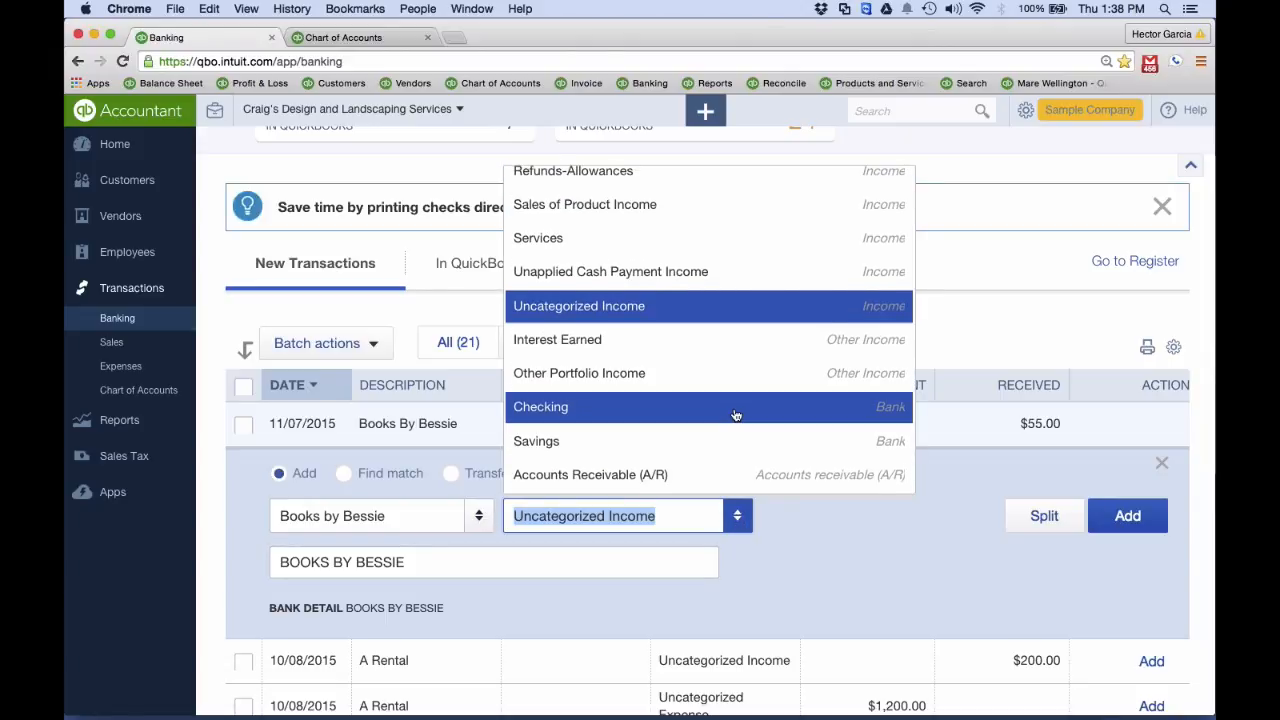
scroll(735, 415, up, 10)
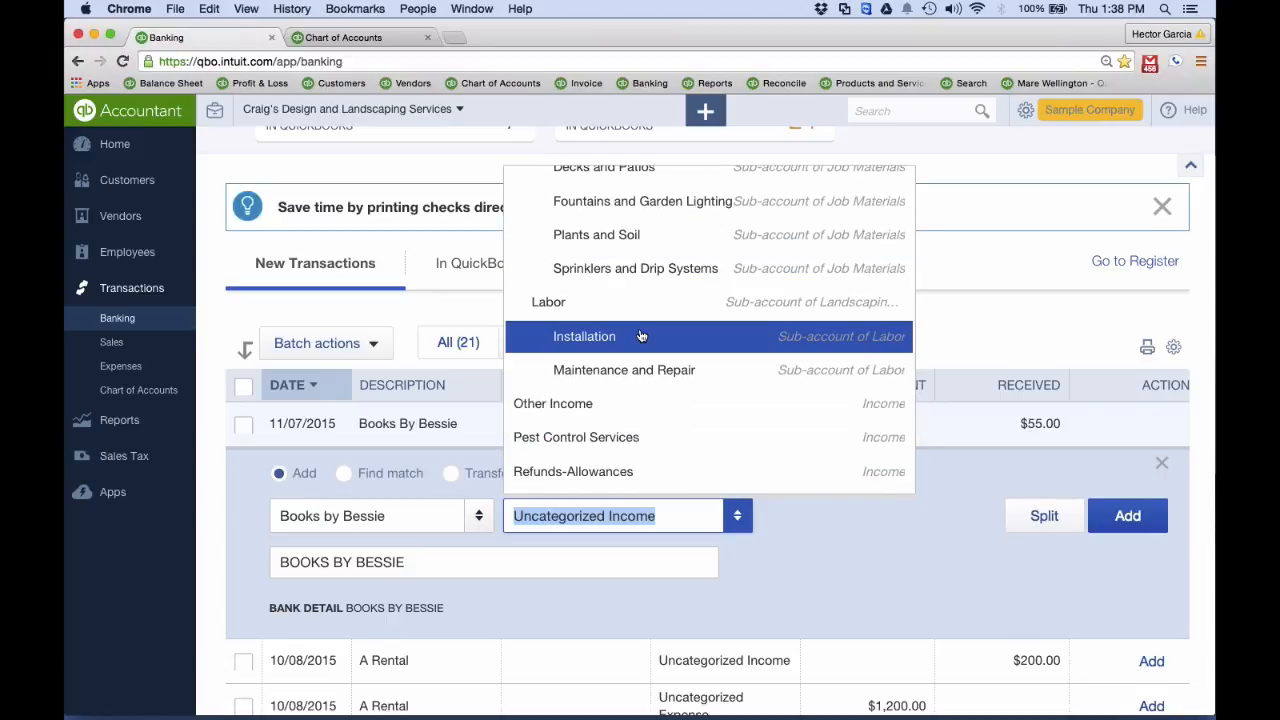
scroll(651, 280, up, 5)
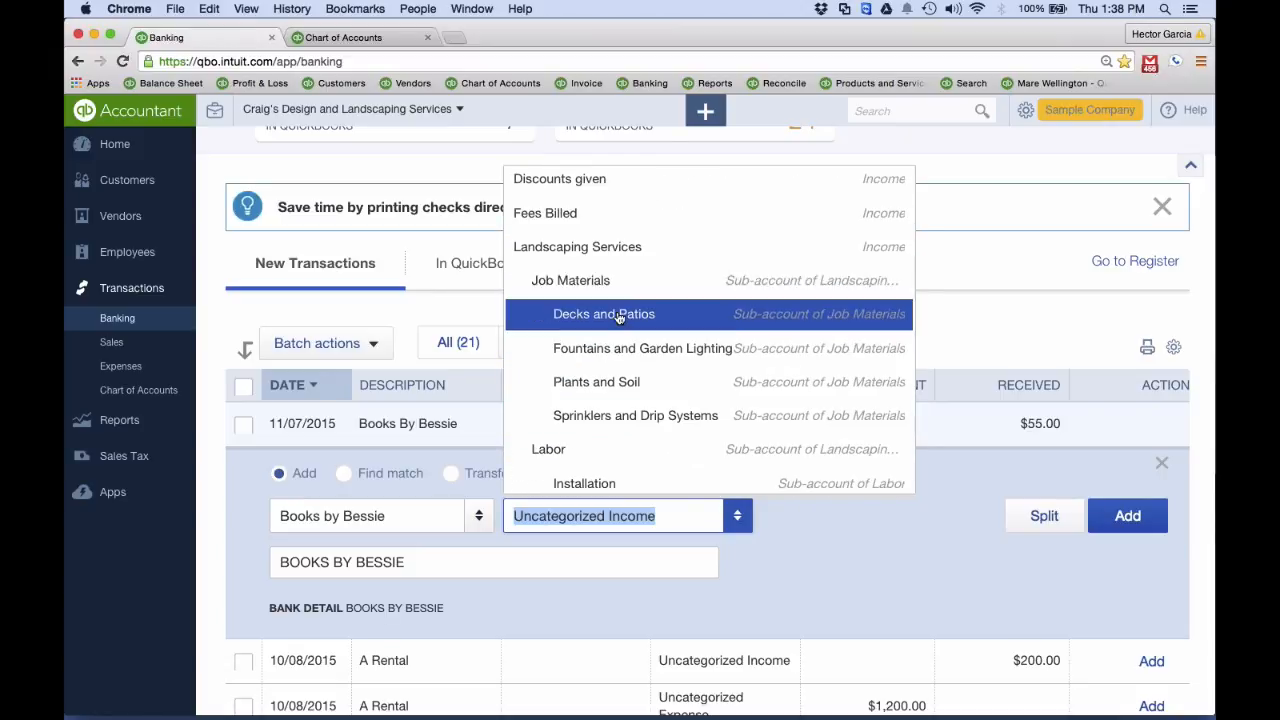
click(618, 316)
scroll(1100, 480, down, 2)
click(1131, 461)
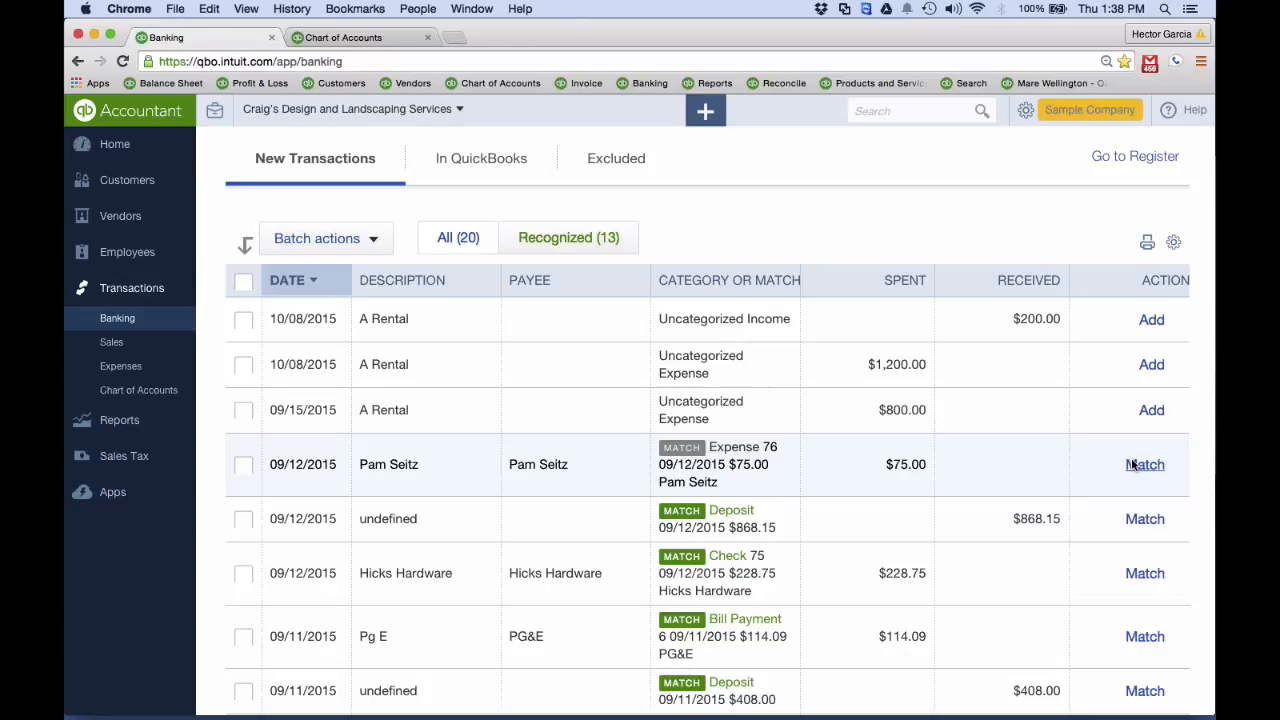
Create and save a new customer with the company name bessie
click(129, 195)
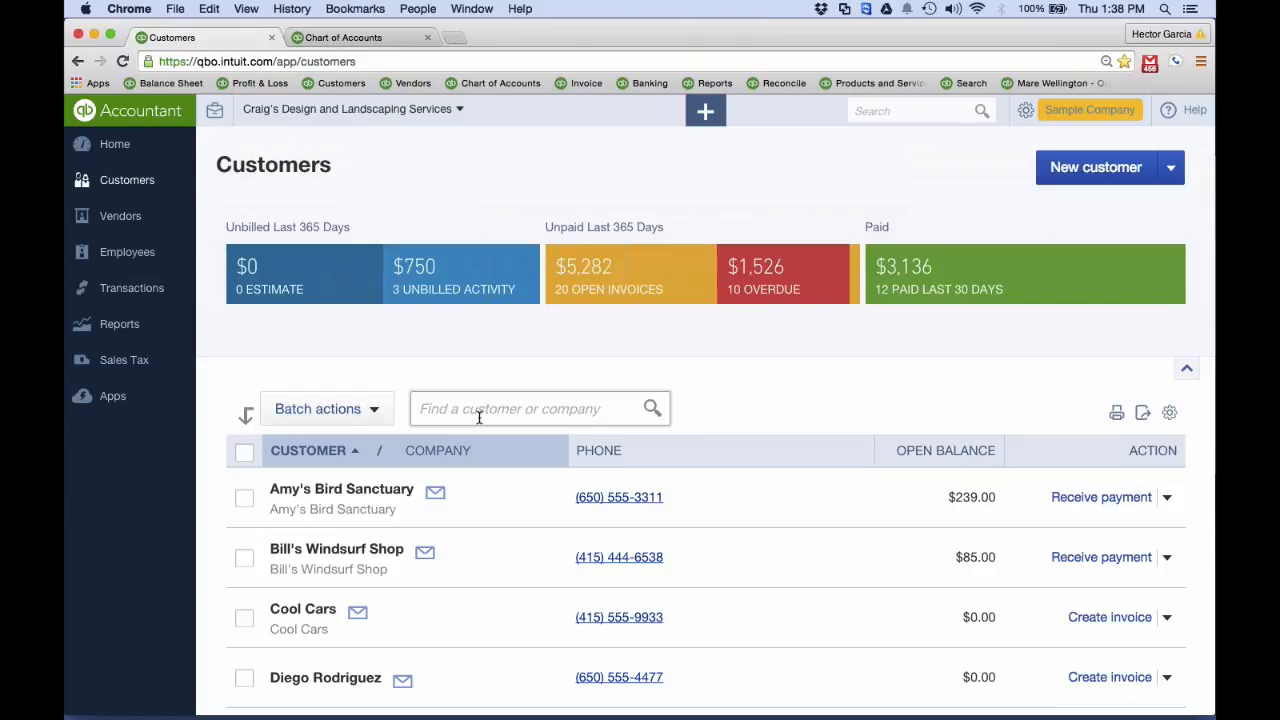
click(1066, 166)
click(313, 297)
text(bessie)
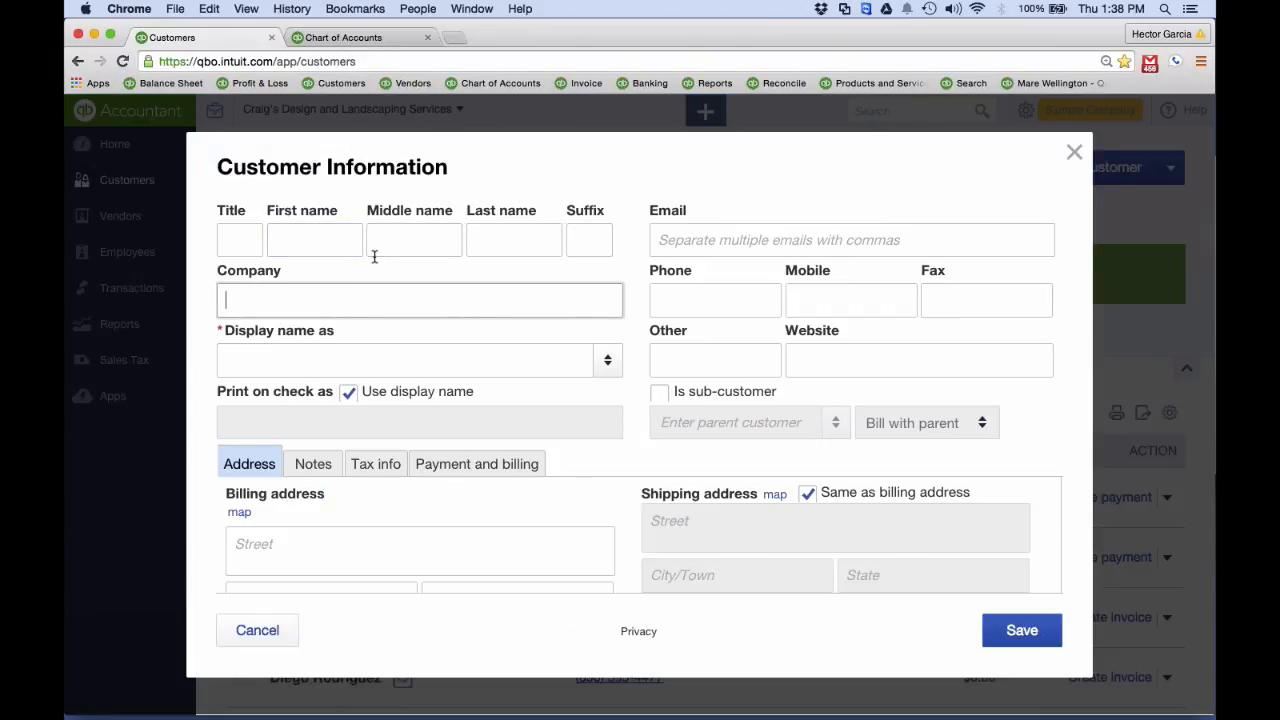
click(995, 620)
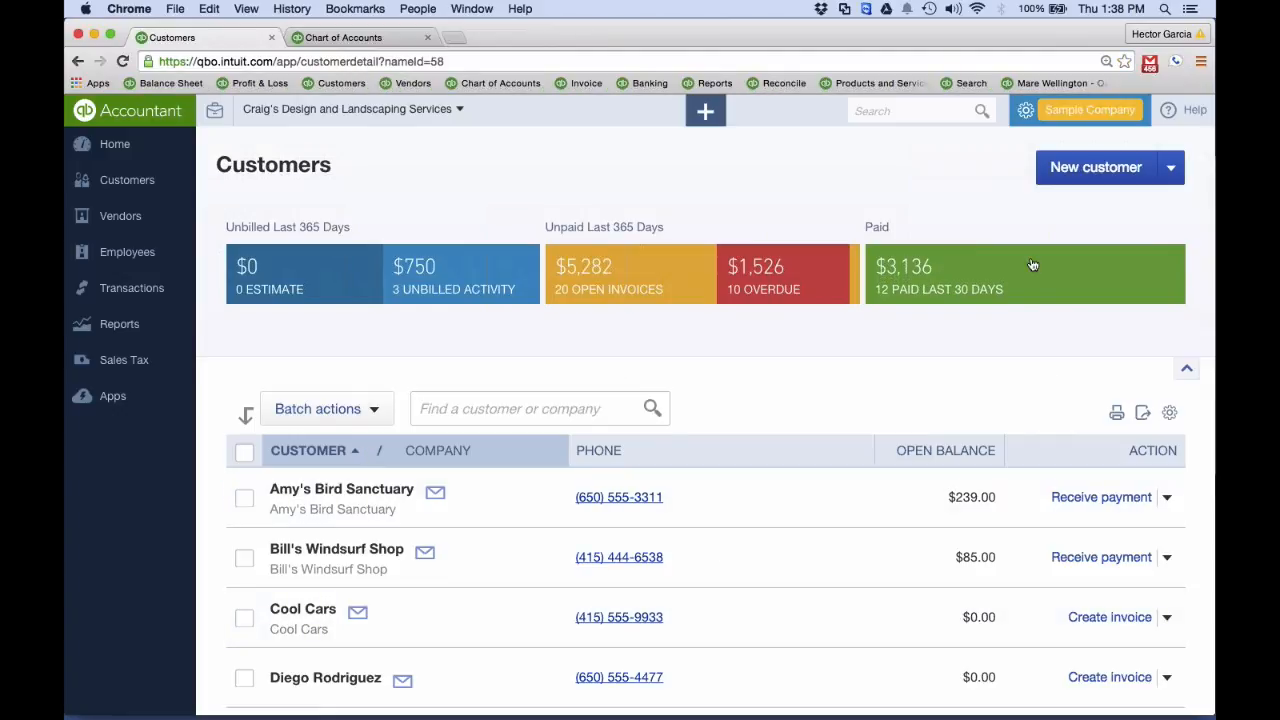
click(1084, 172)
key(Escape)
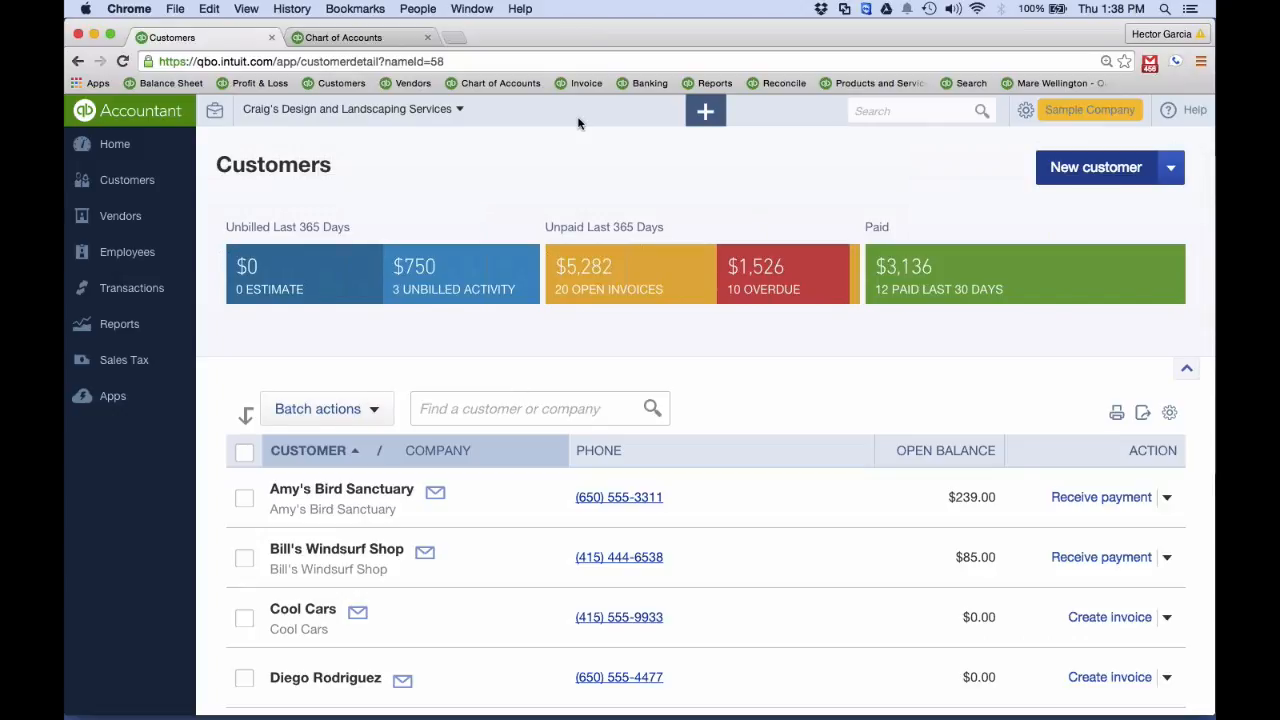
Start a new invoice and choose bessie as its customer
click(705, 111)
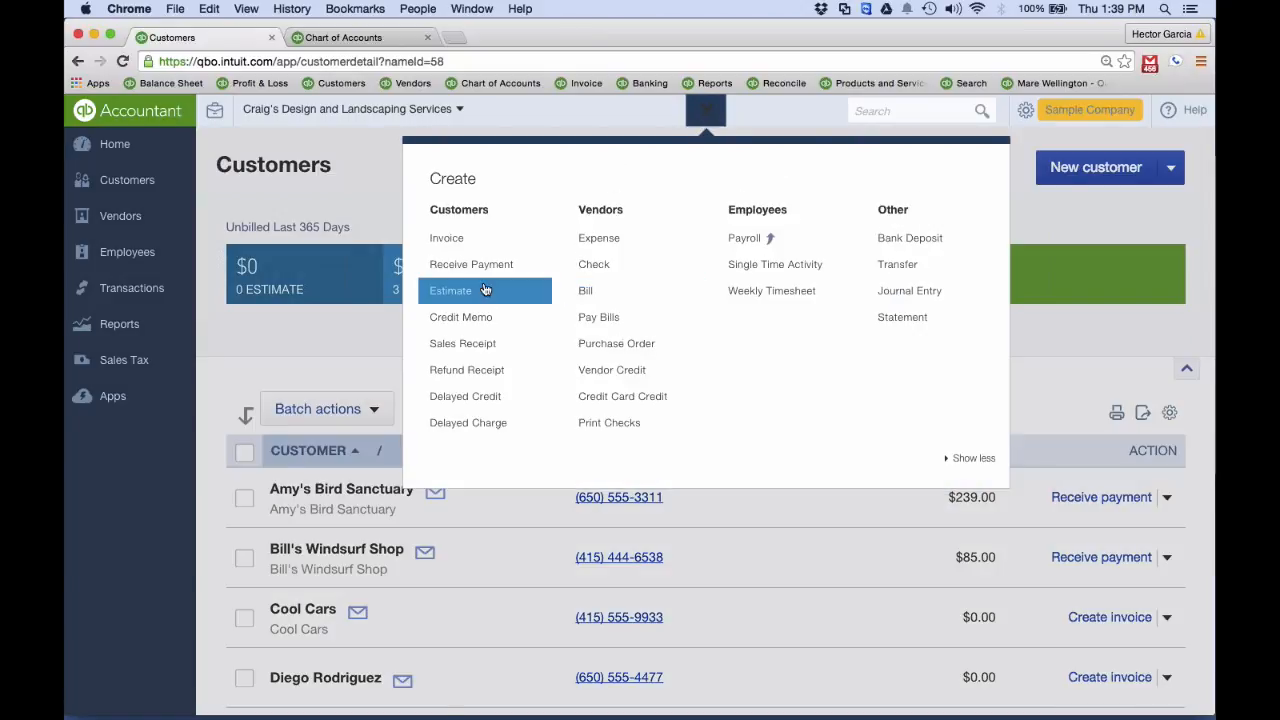
click(452, 239)
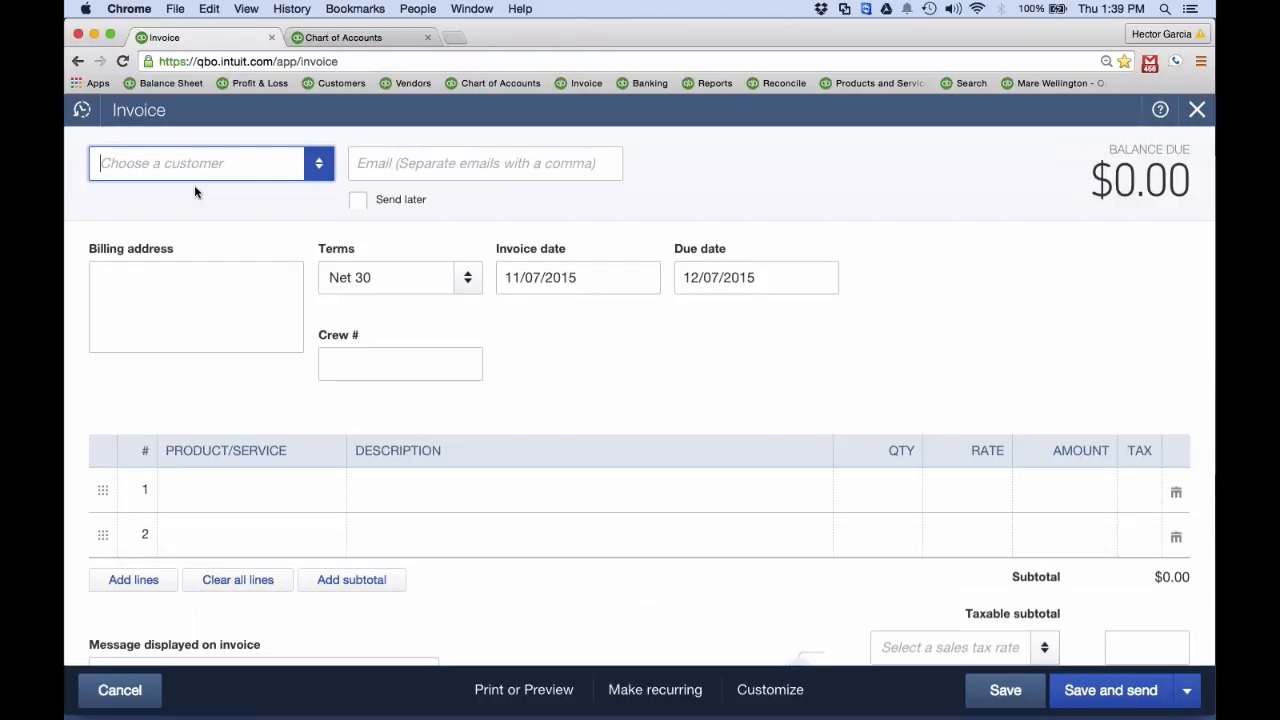
text(bessie)
click(207, 236)
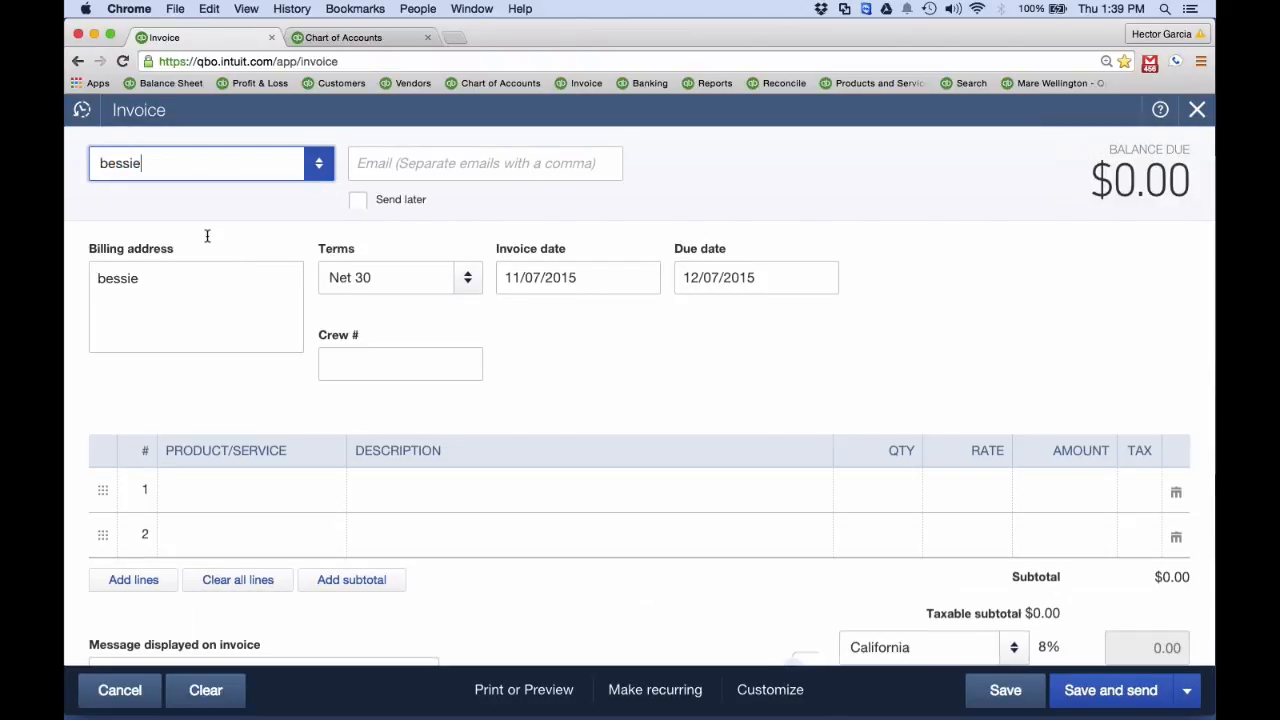
Add a Lighting line with an amount of 55 to the bessie invoice, and save and close it
click(298, 493)
click(322, 492)
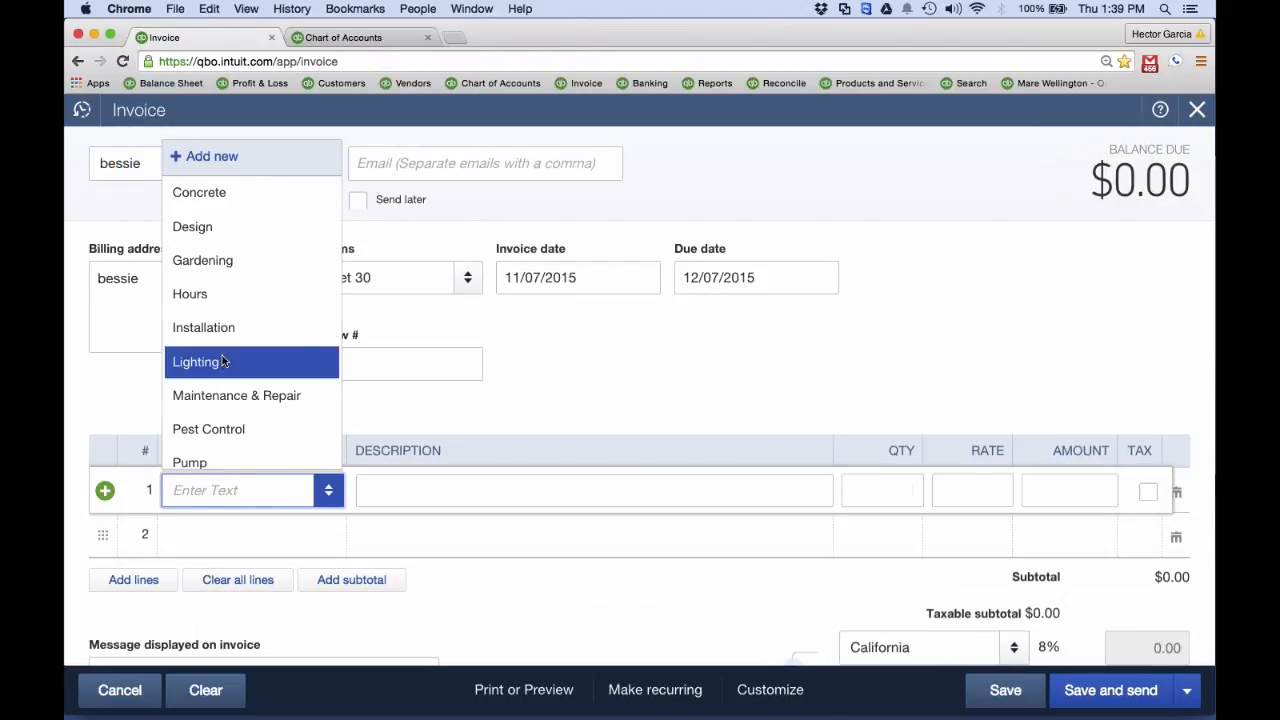
click(222, 361)
click(1110, 490)
text(55)
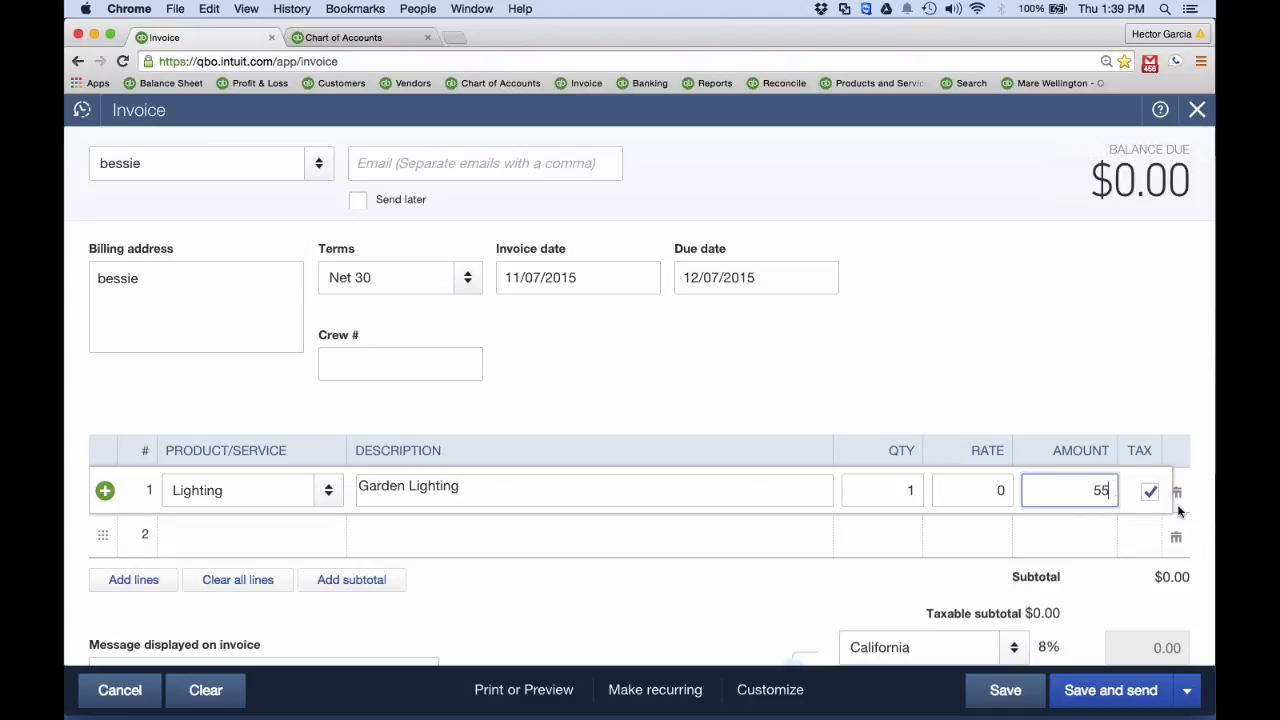
click(1187, 690)
click(1107, 651)
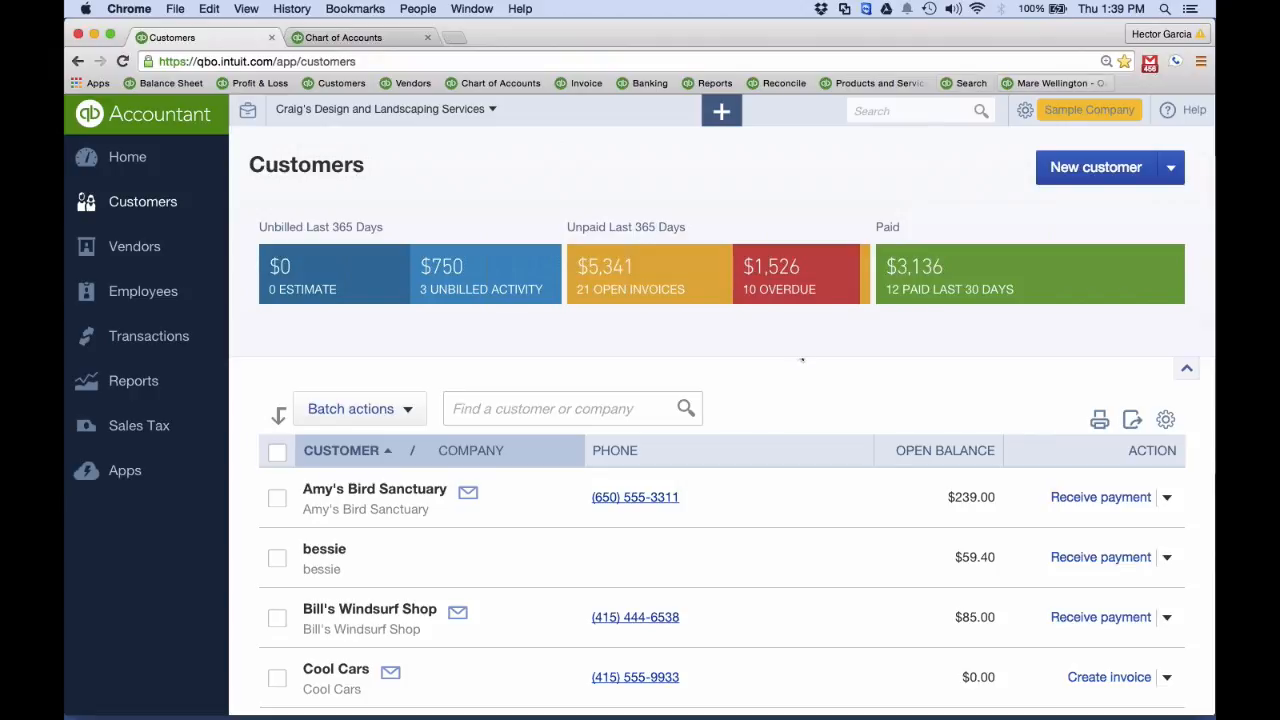
Search all transactions for the amount $55.00
click(908, 110)
text(55)
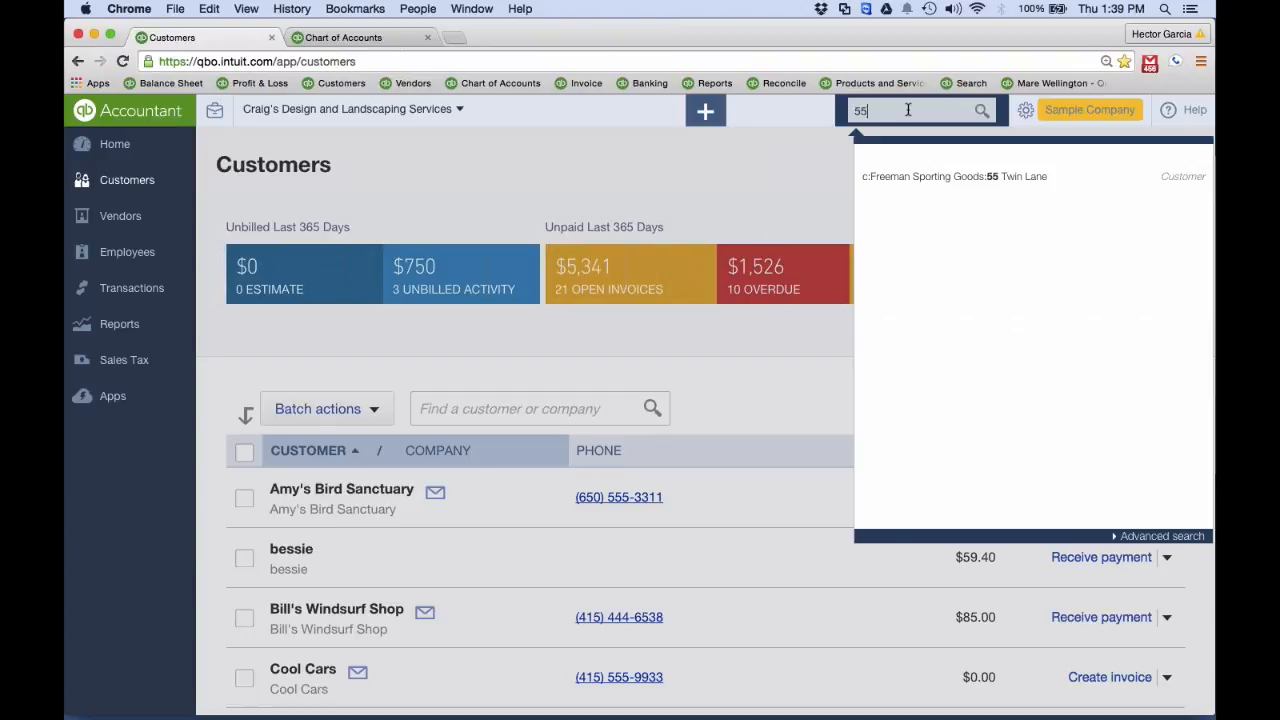
key(BackSpace)
key(BackSpace)
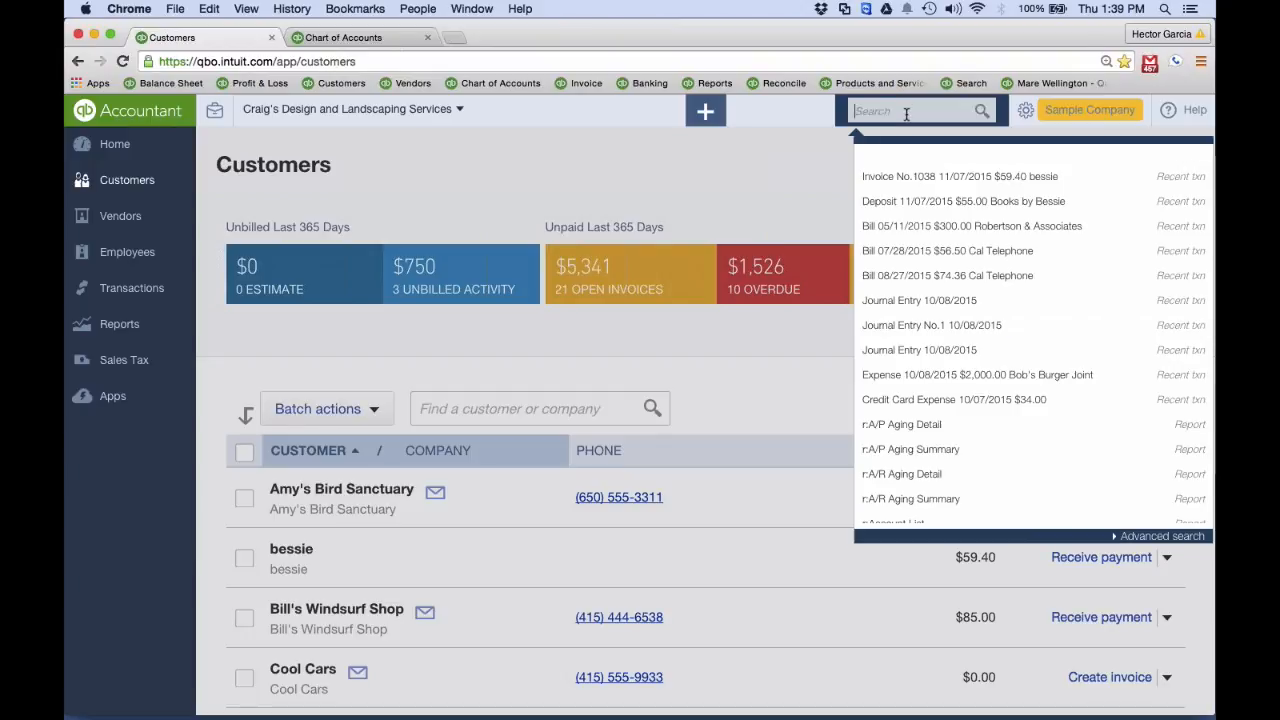
text($55.0)
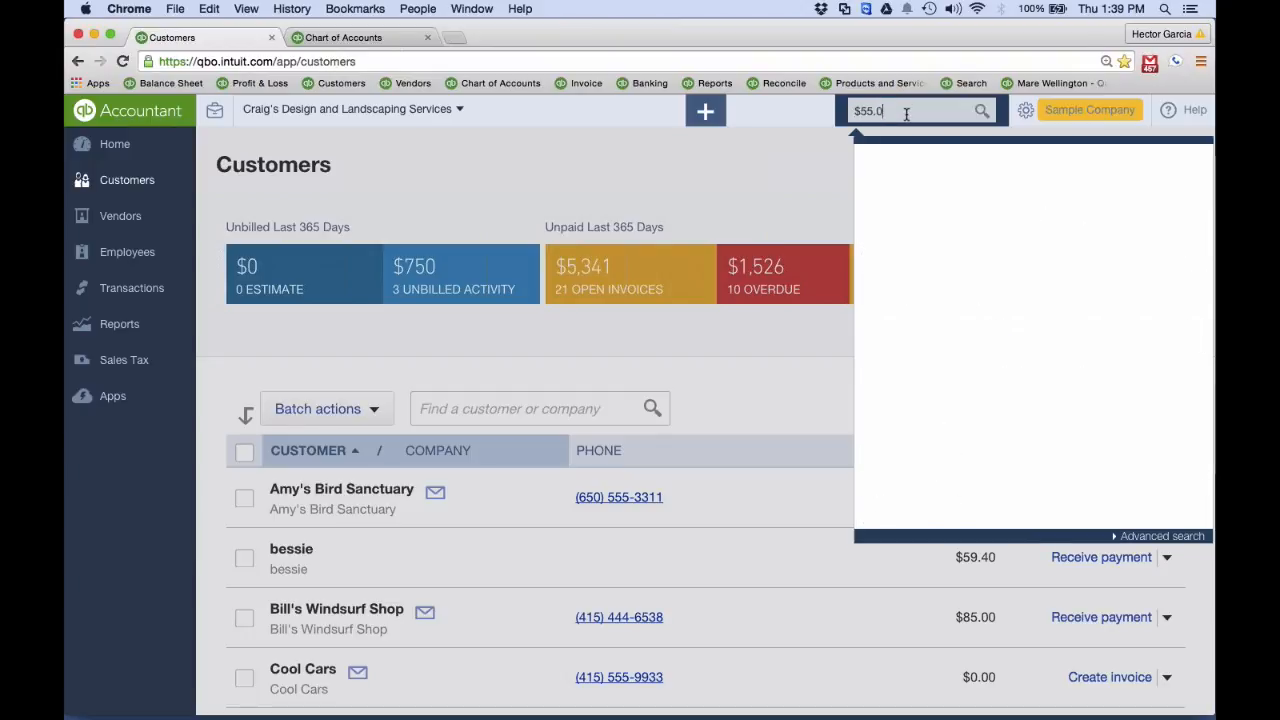
text(0)
key(Return)
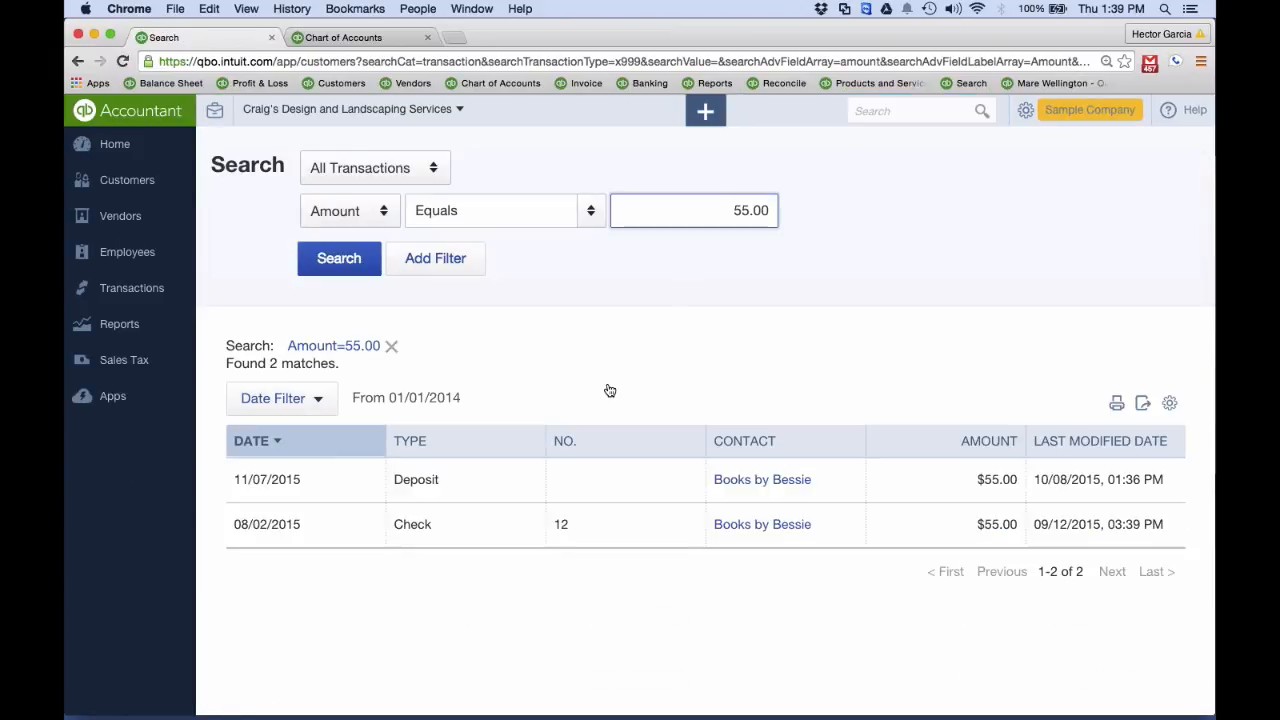
Open the 11/07/2015 deposit from the results, examine its existing payments and new deposit lines, and close it
click(448, 485)
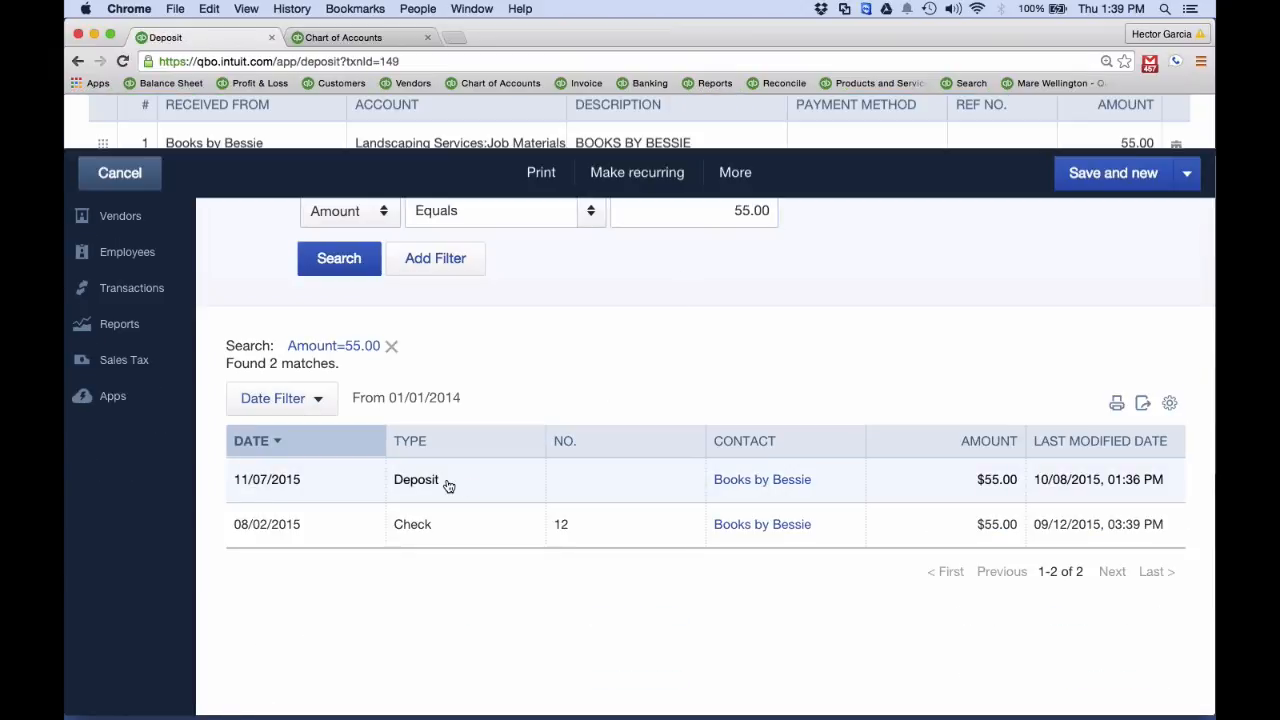
scroll(405, 458, down, 5)
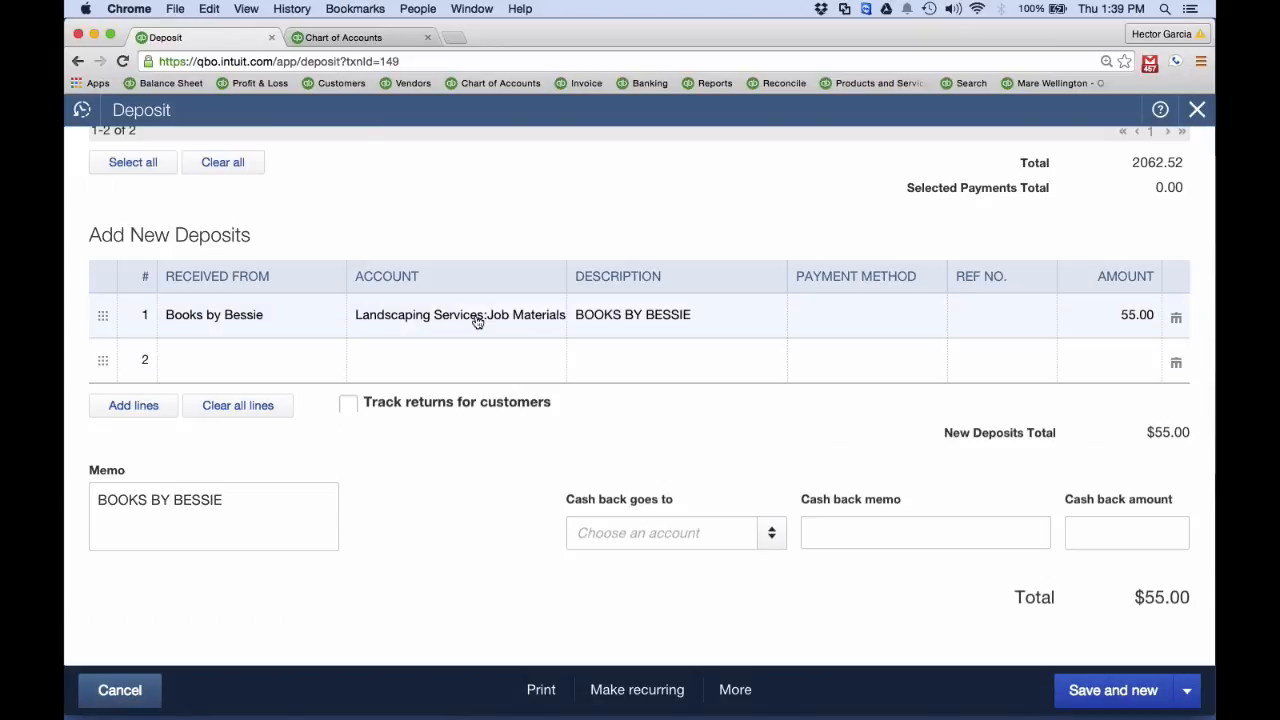
scroll(465, 324, up, 3)
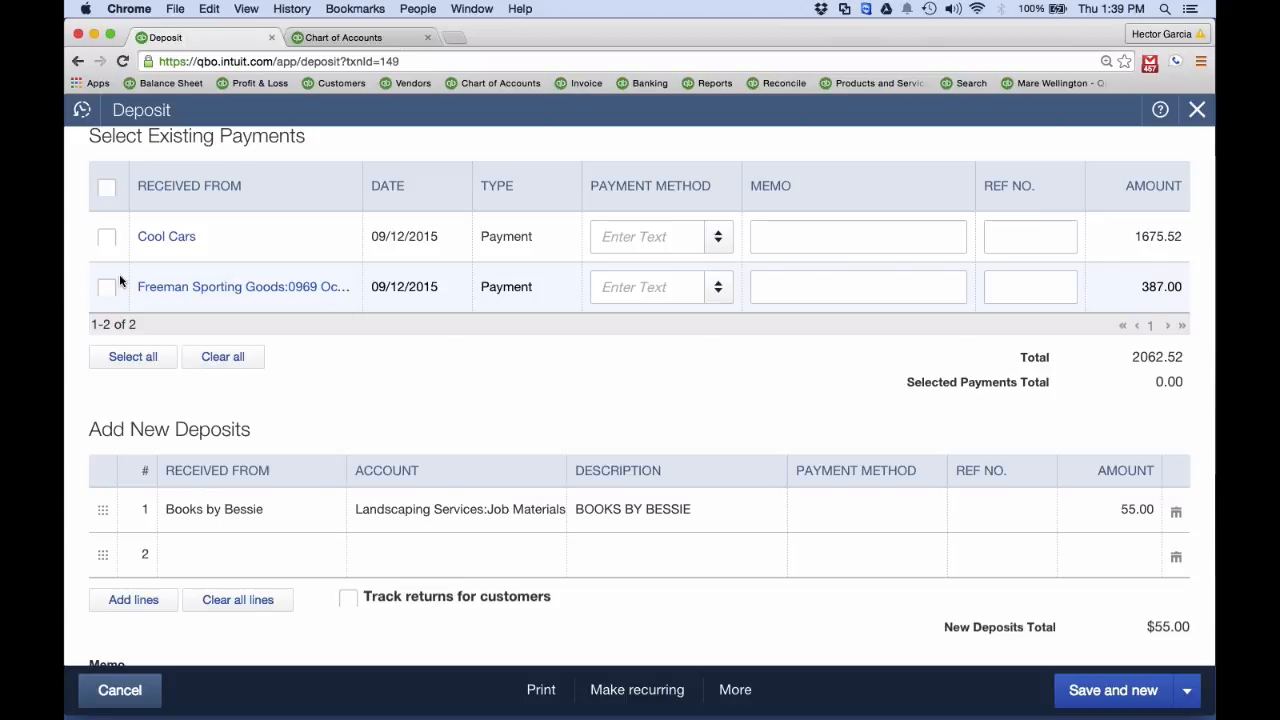
scroll(254, 322, up, 1)
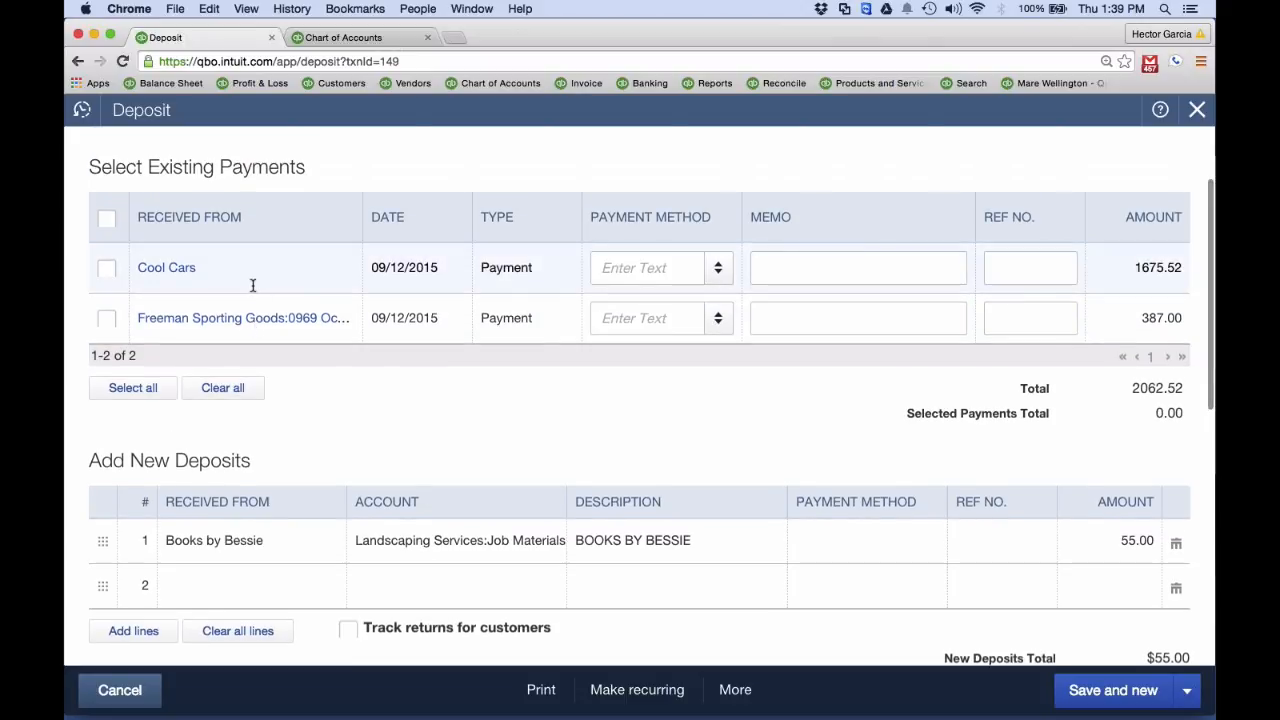
click(1197, 113)
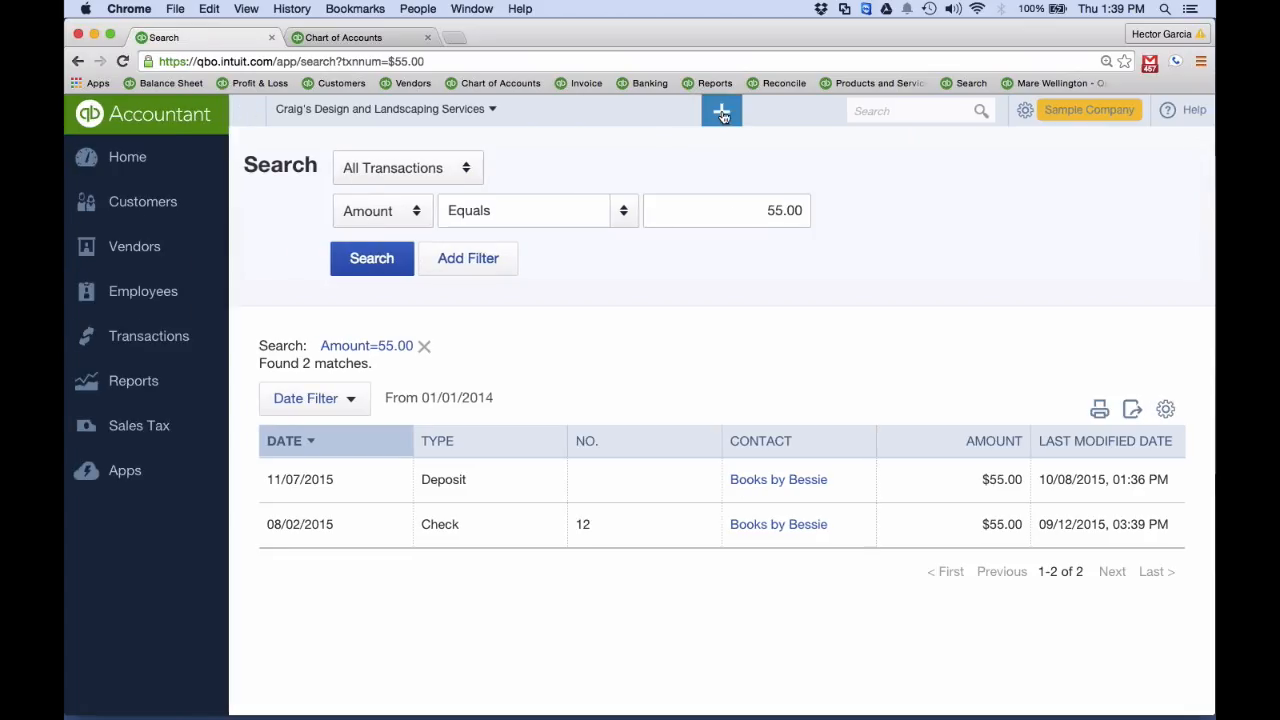
Start a new customer payment and choose bessie as the customer
click(722, 115)
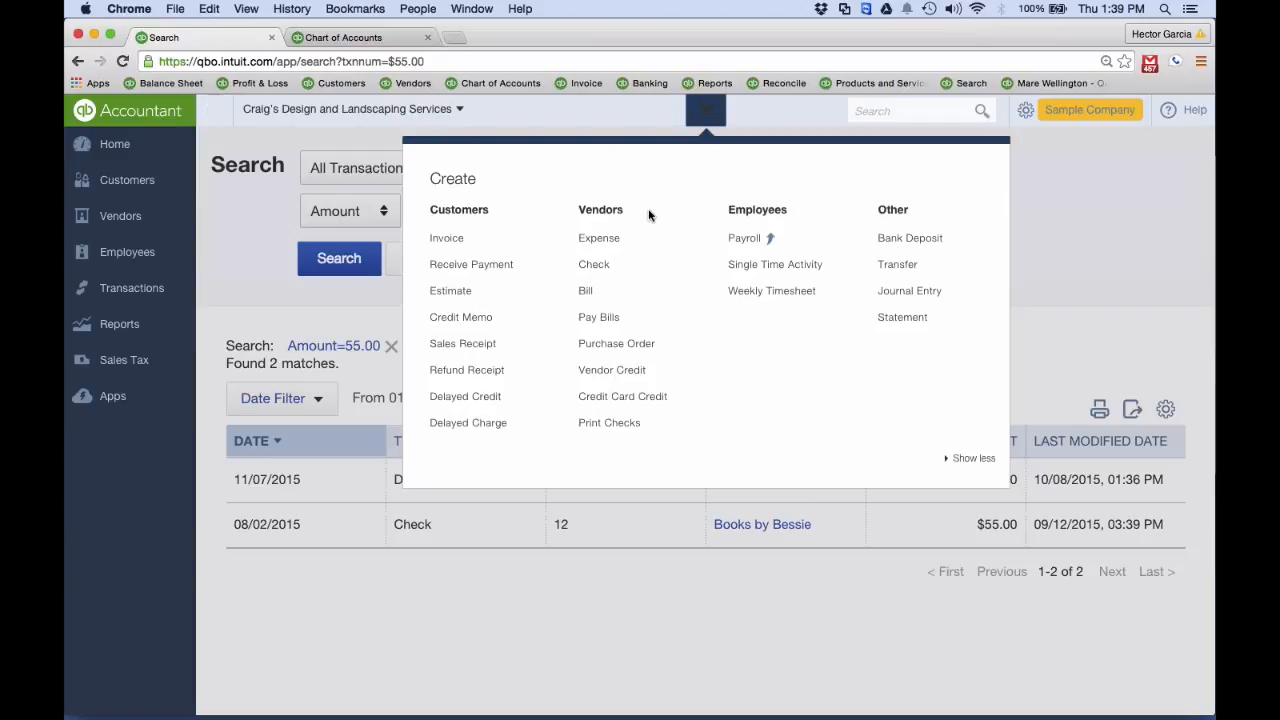
click(465, 253)
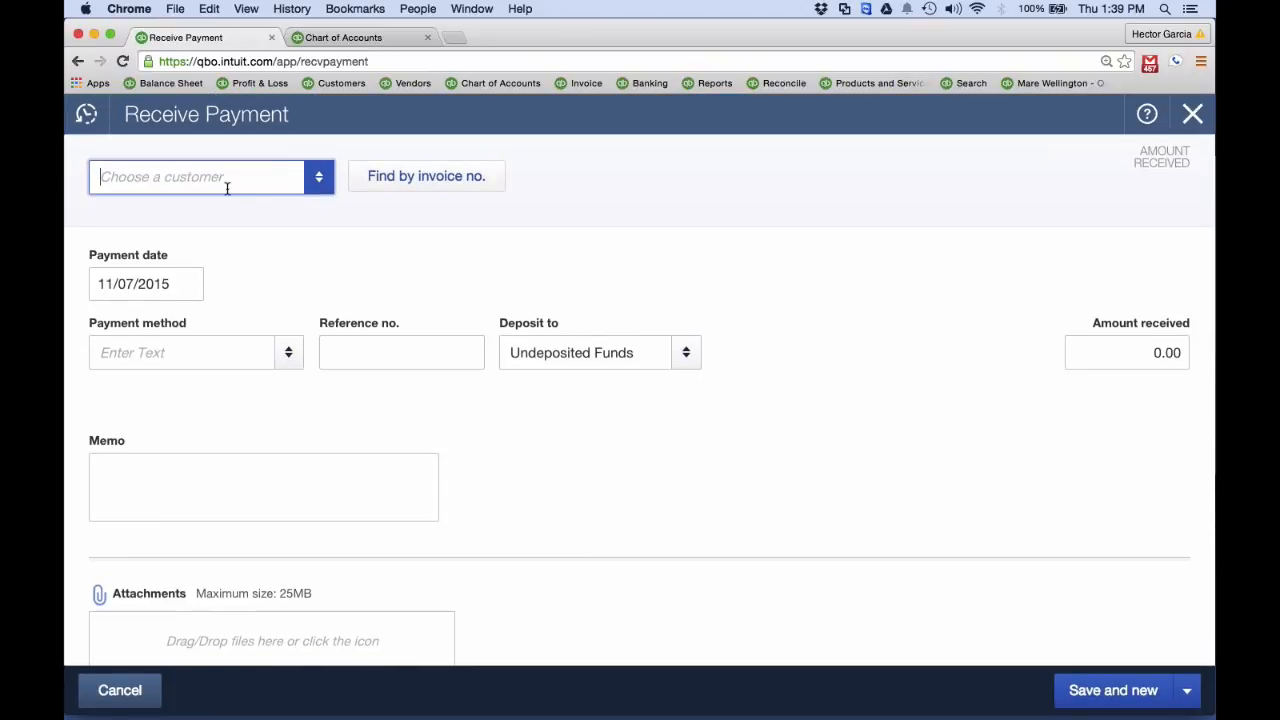
text(bess)
click(128, 249)
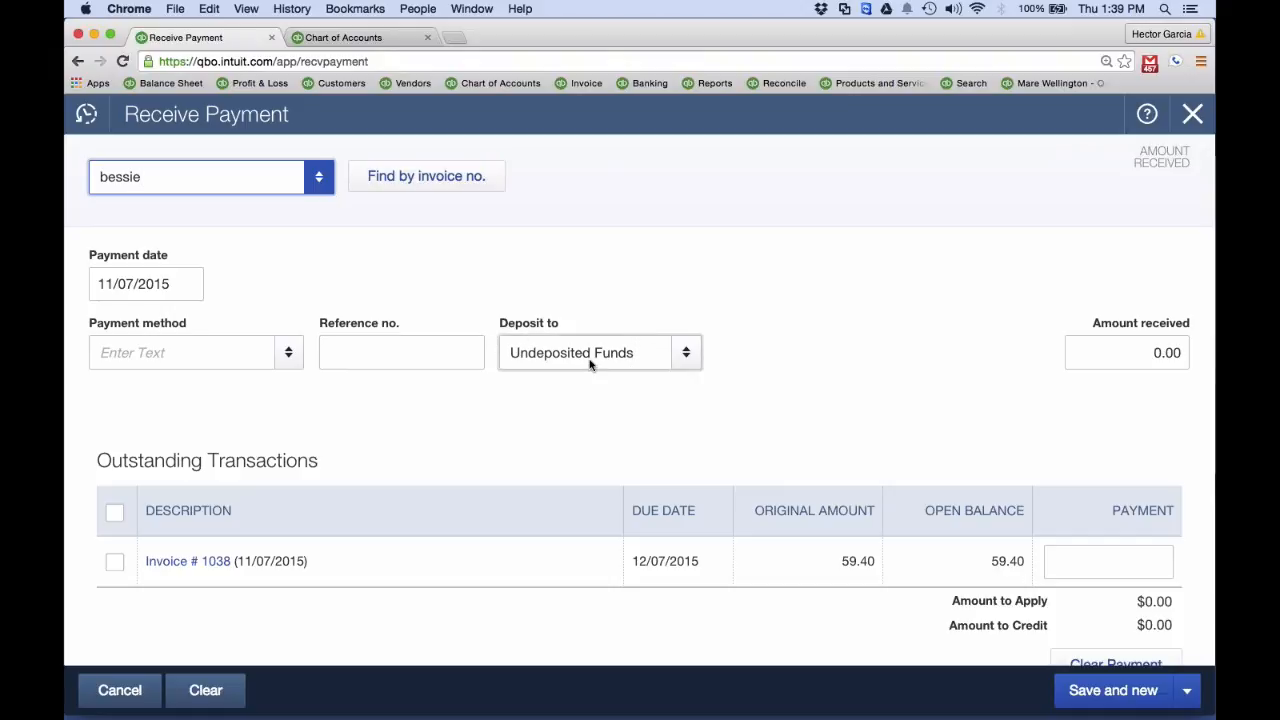
Apply a received amount of 55.00 to invoice 1038, keeping Undeposited Funds, and save and close the payment
click(114, 562)
scroll(114, 564, up, 1)
click(1144, 340)
drag(1144, 340, 1212, 341)
key(Tab)
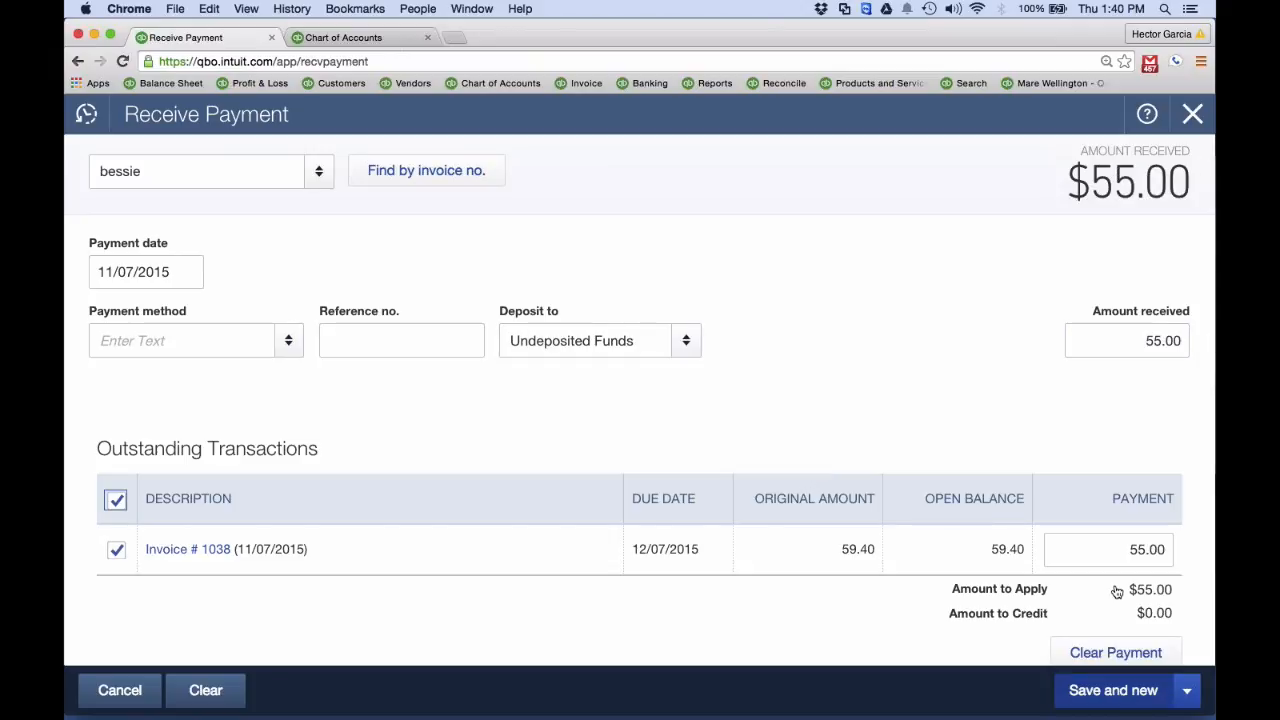
click(1187, 690)
click(1060, 645)
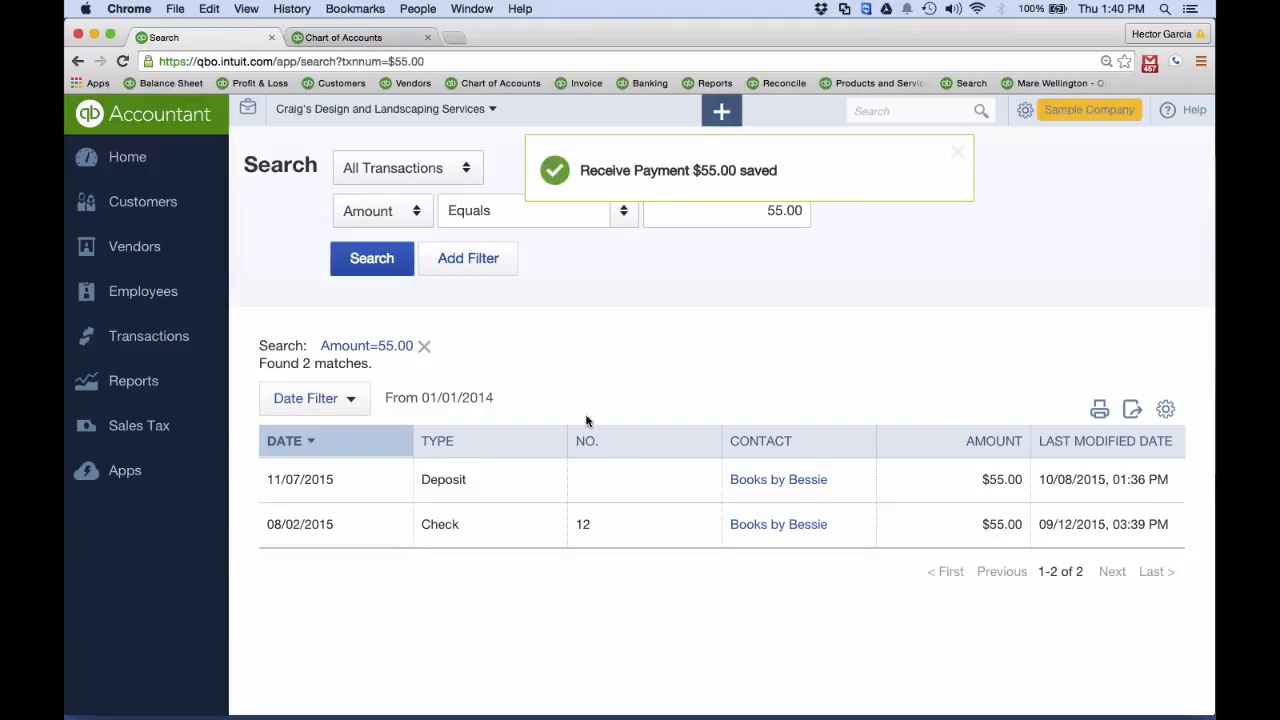
Try replacing the Books by Bessie line in the 11/07/2015 deposit with the existing bessie payment, and leave without saving
click(465, 482)
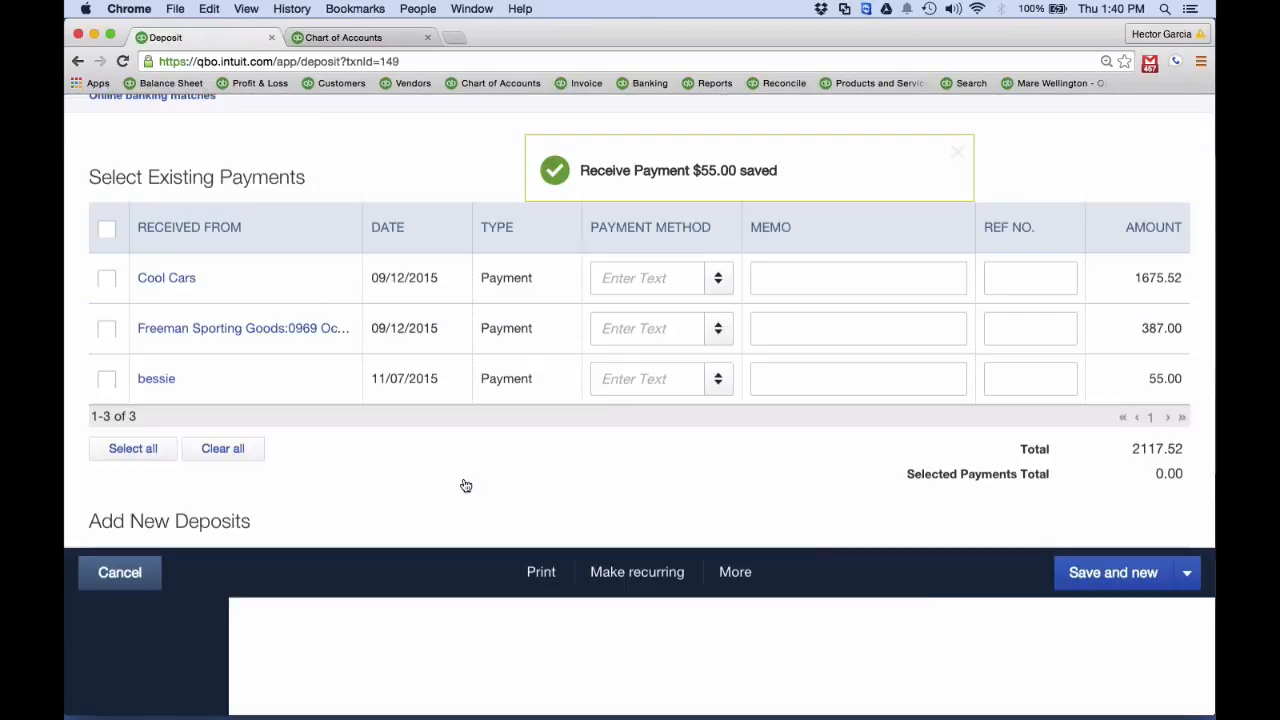
scroll(480, 540, down, 3)
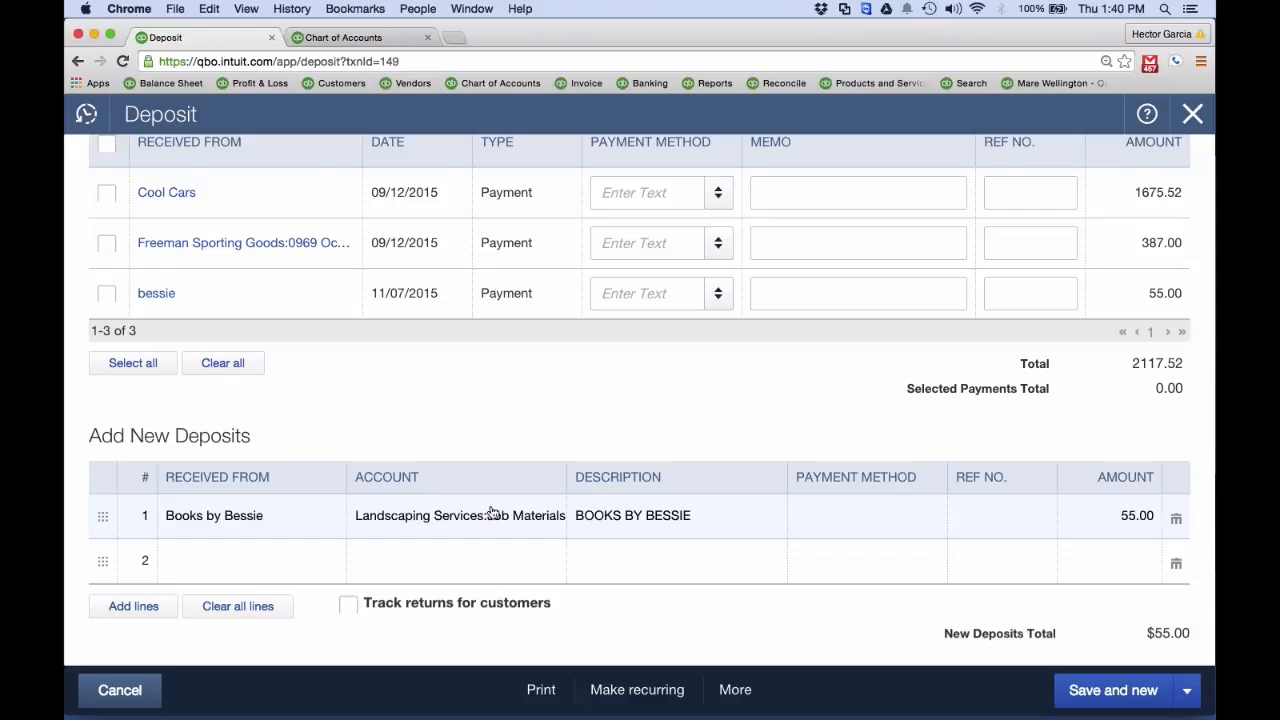
scroll(637, 520, up, 2)
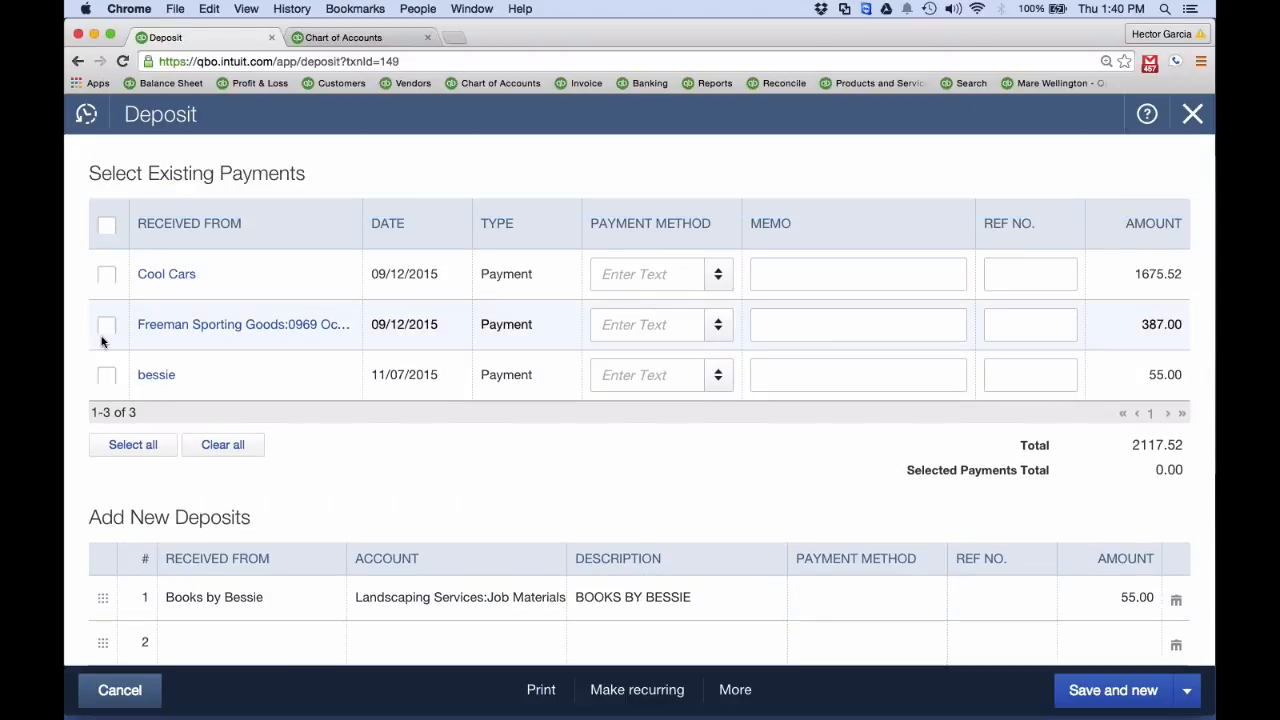
click(108, 375)
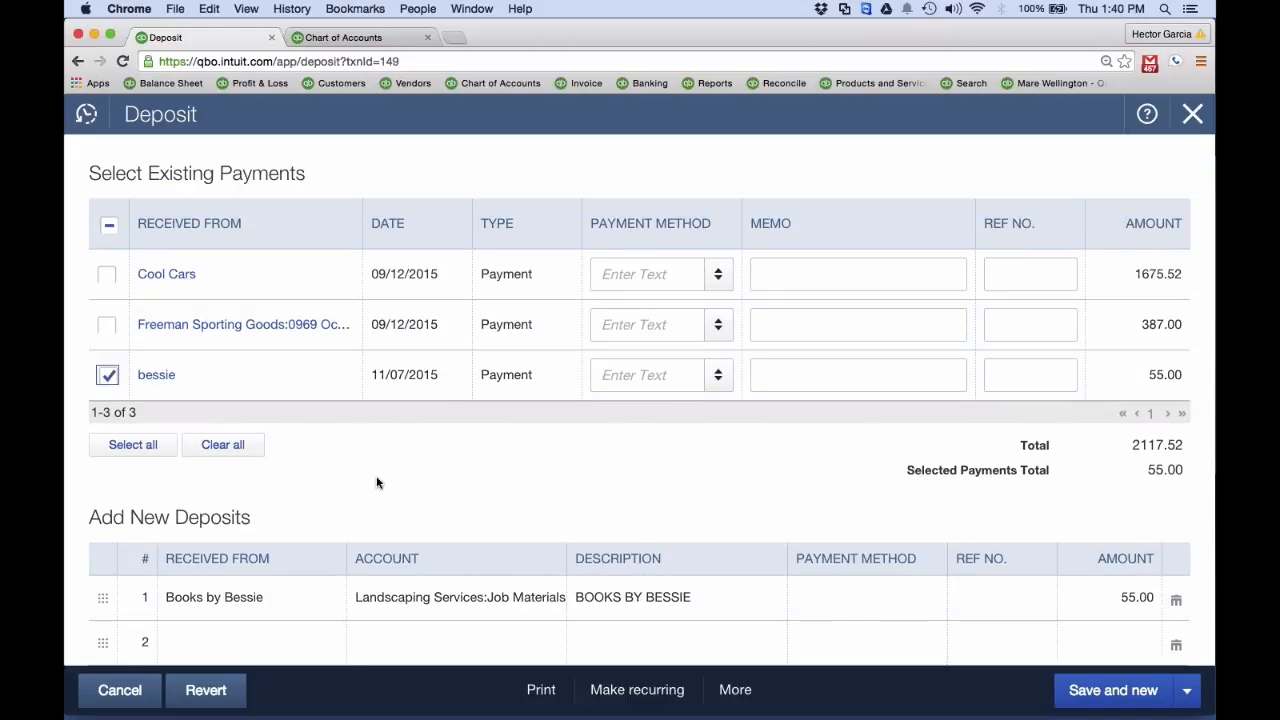
scroll(760, 568, down, 1)
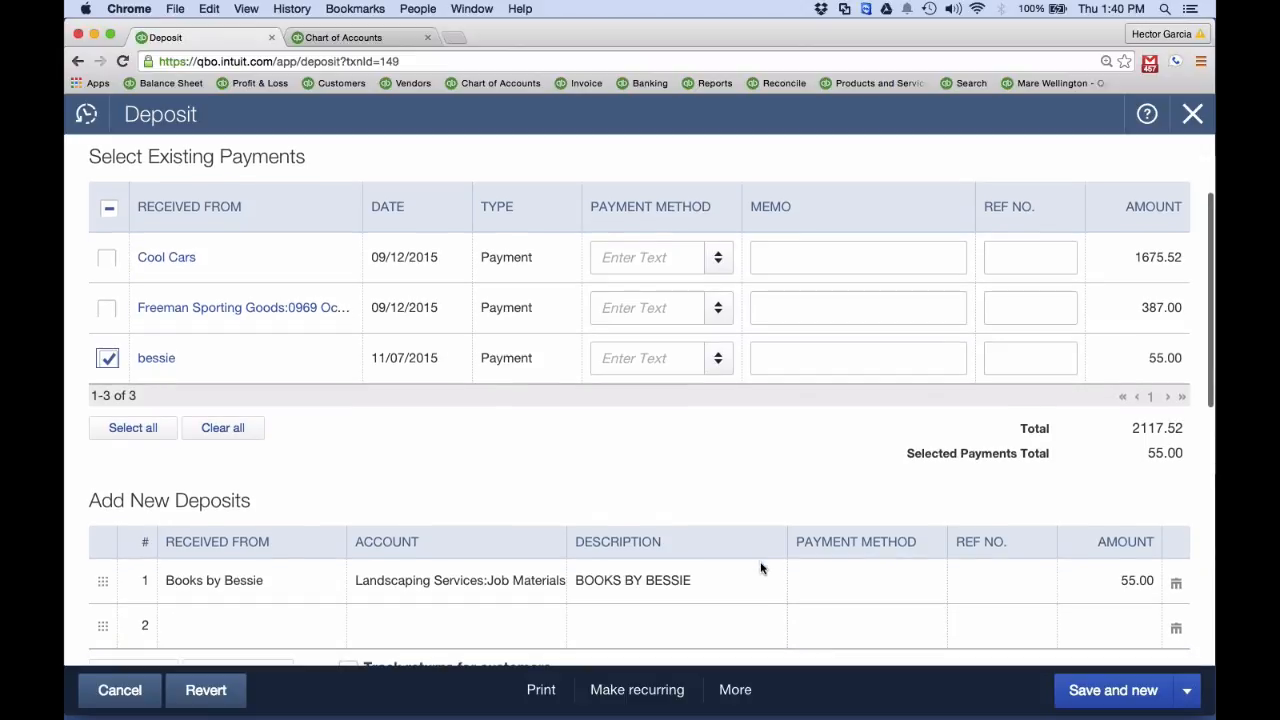
click(1177, 585)
scroll(1077, 449, down, 1)
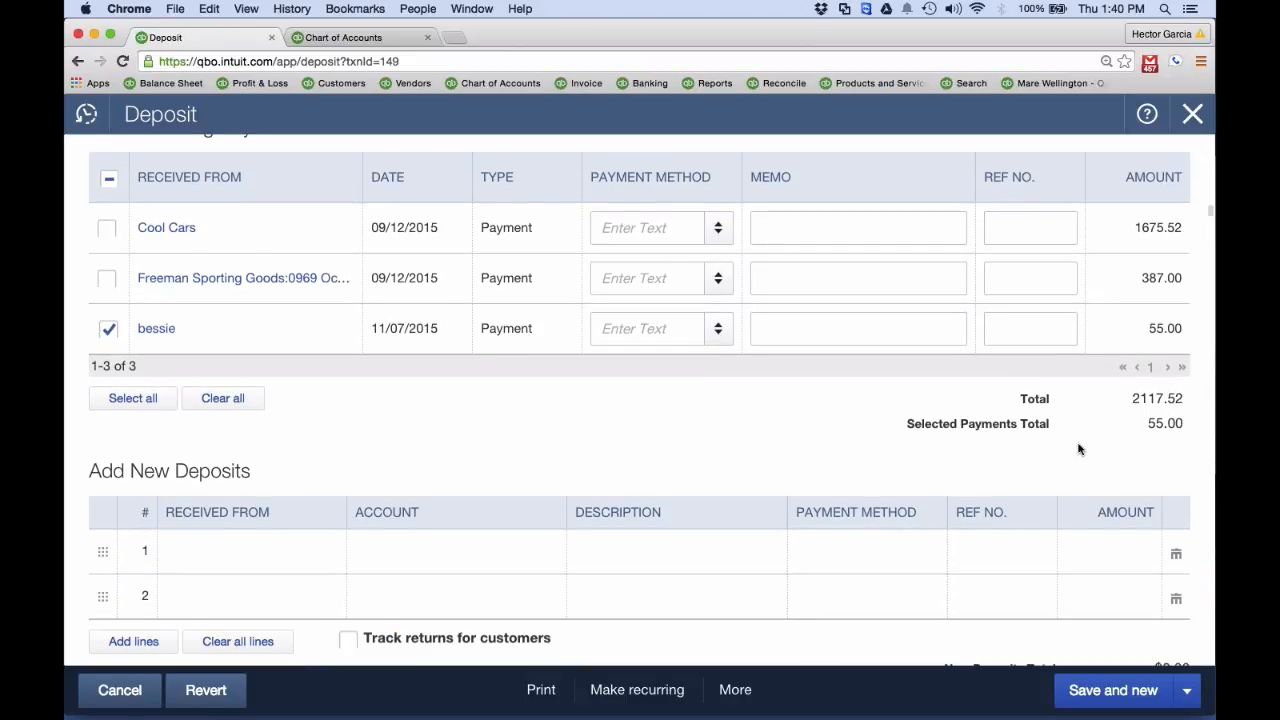
click(1192, 114)
click(794, 414)
Undo the added Books By Bessie transaction among the Checking account's bank transactions already in QuickBooks
mouse_move(155, 341)
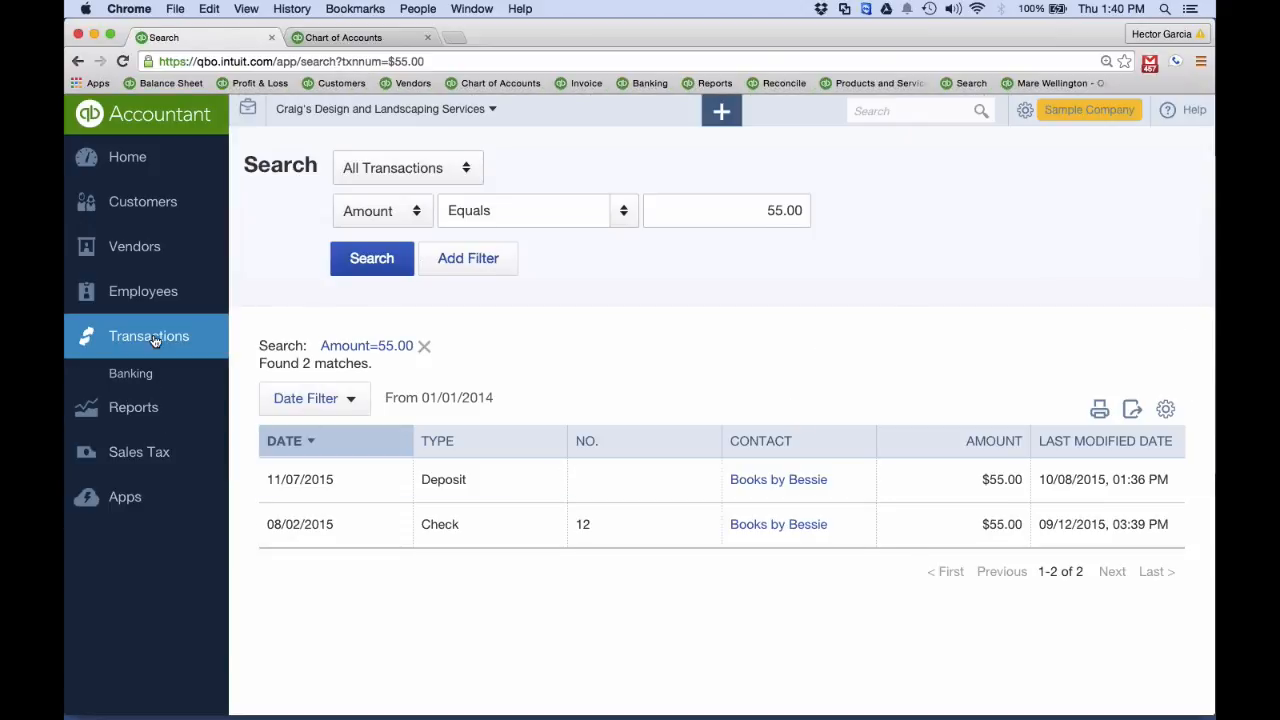
click(135, 373)
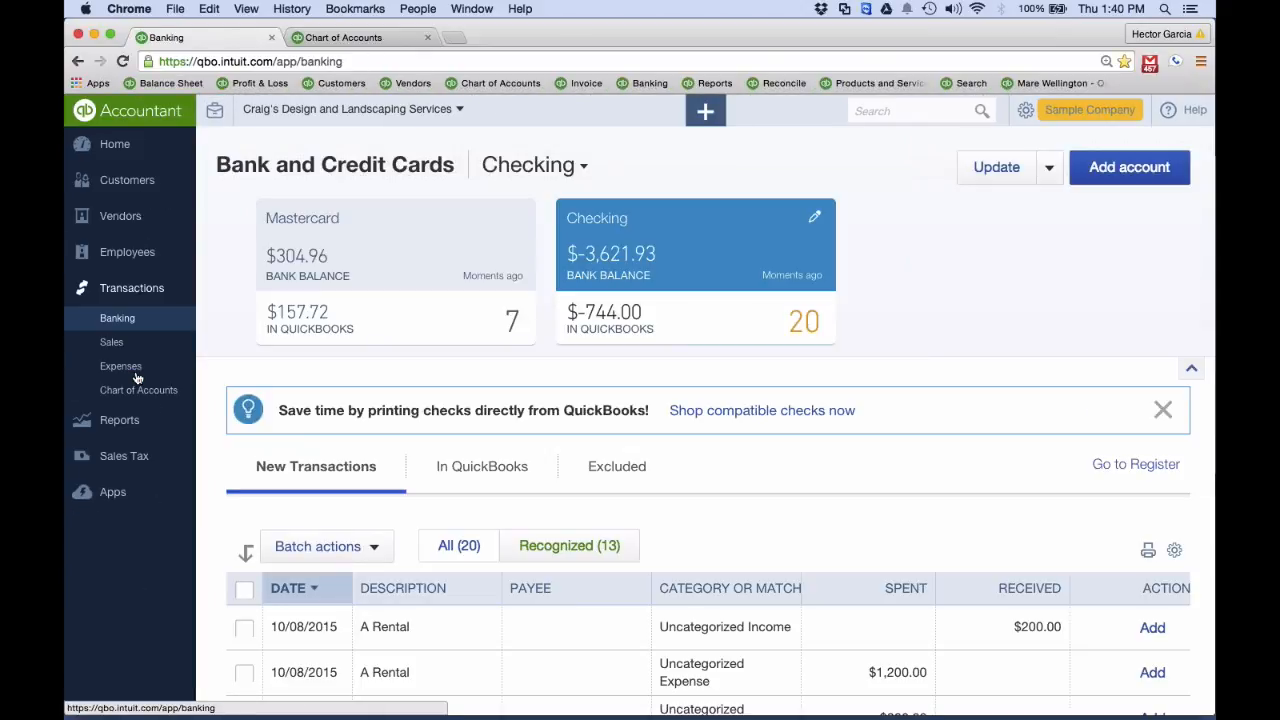
scroll(491, 323, down, 3)
click(491, 326)
scroll(758, 480, down, 2)
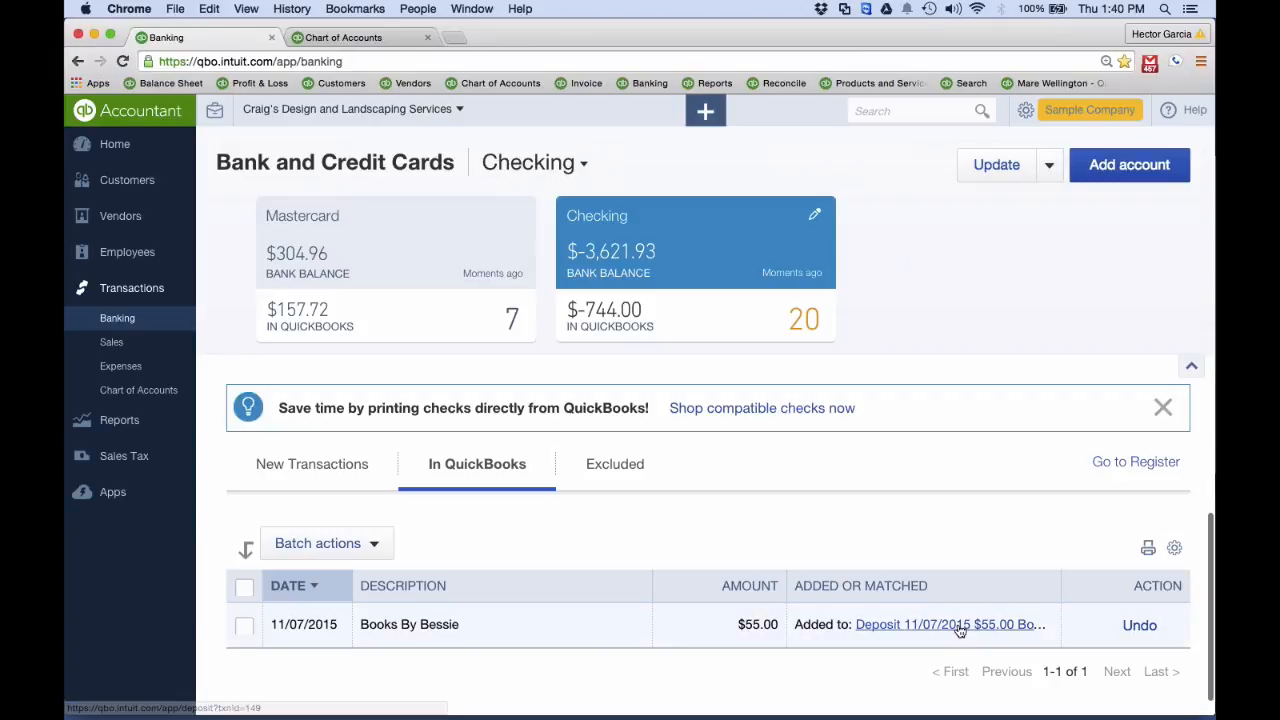
click(1140, 625)
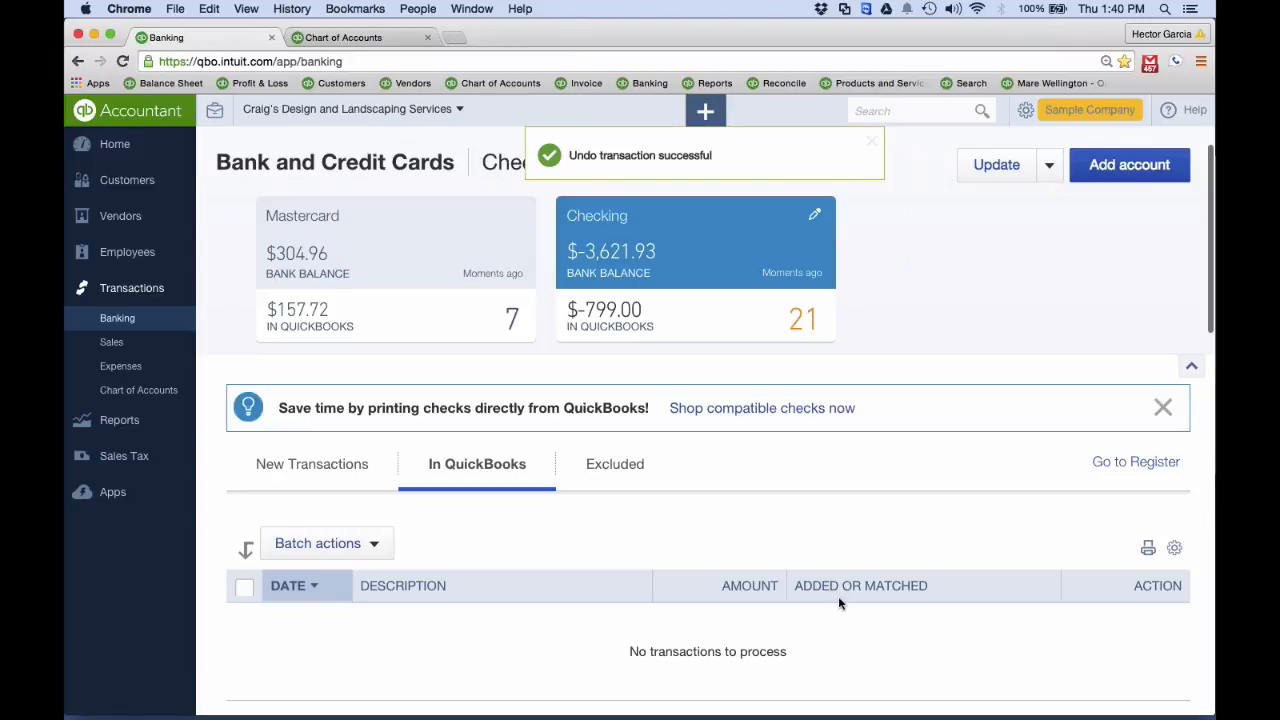
Expand Books By Bessie among the new bank transactions and compare its Add and Match options
click(340, 461)
scroll(614, 636, down, 3)
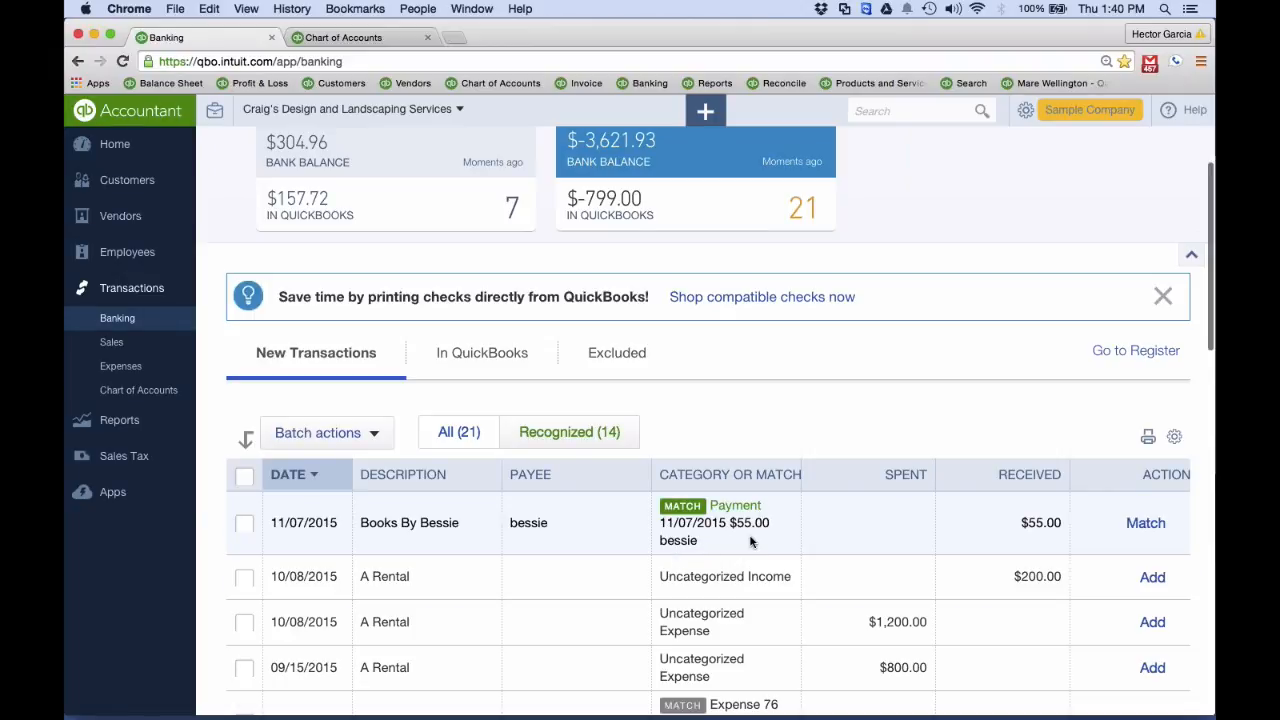
click(751, 541)
scroll(751, 541, down, 3)
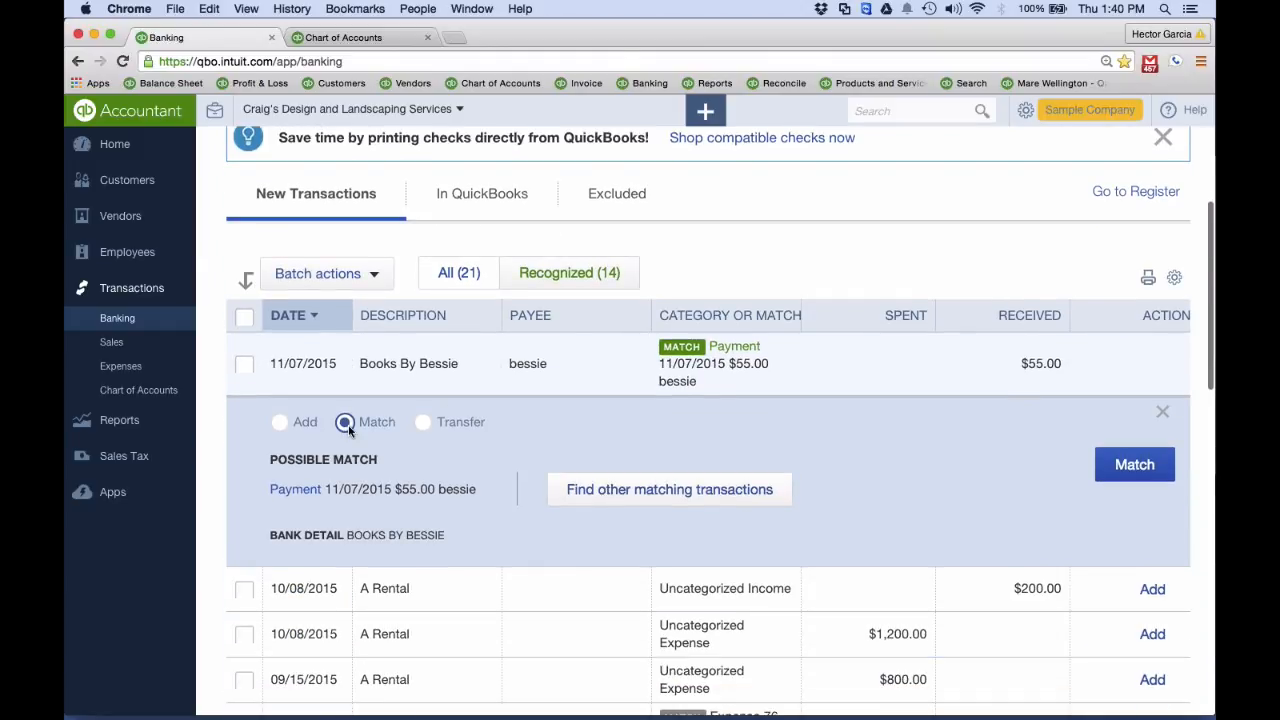
click(283, 423)
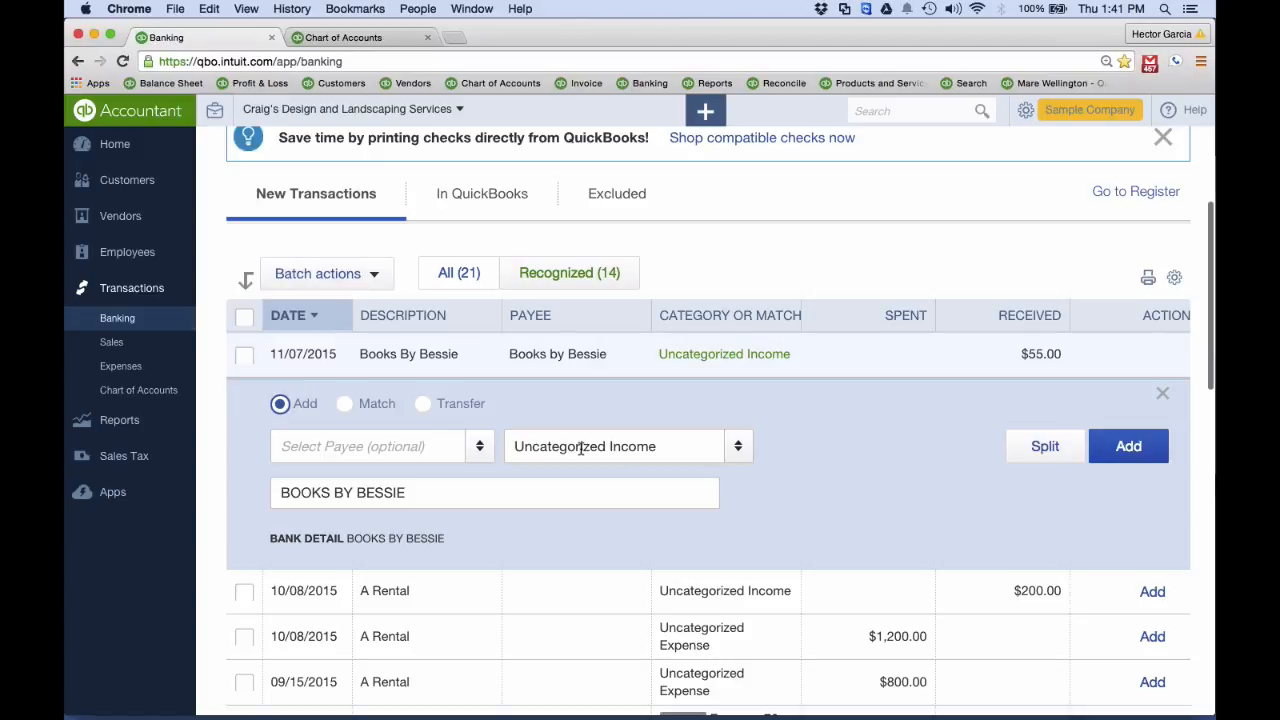
click(345, 404)
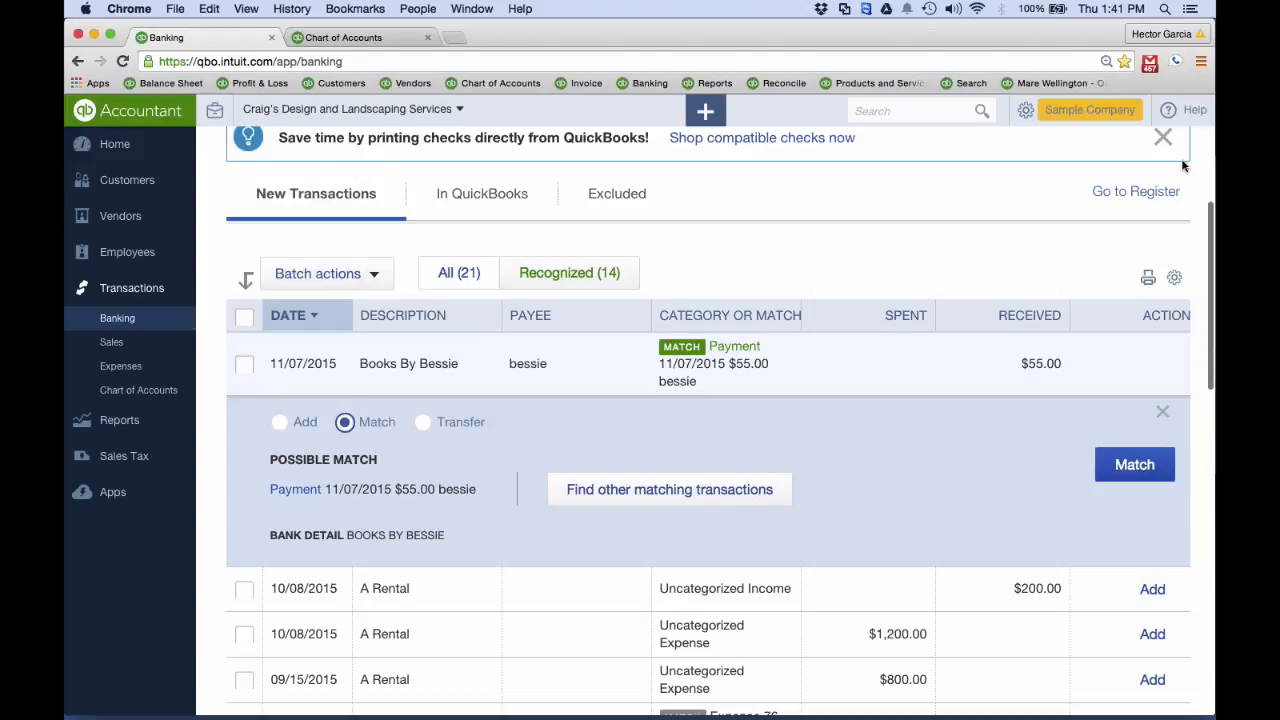
Receive a 55.00 payment from Cool Cars dated 10/06/2015, keeping Undeposited Funds, and save and close it
click(720, 112)
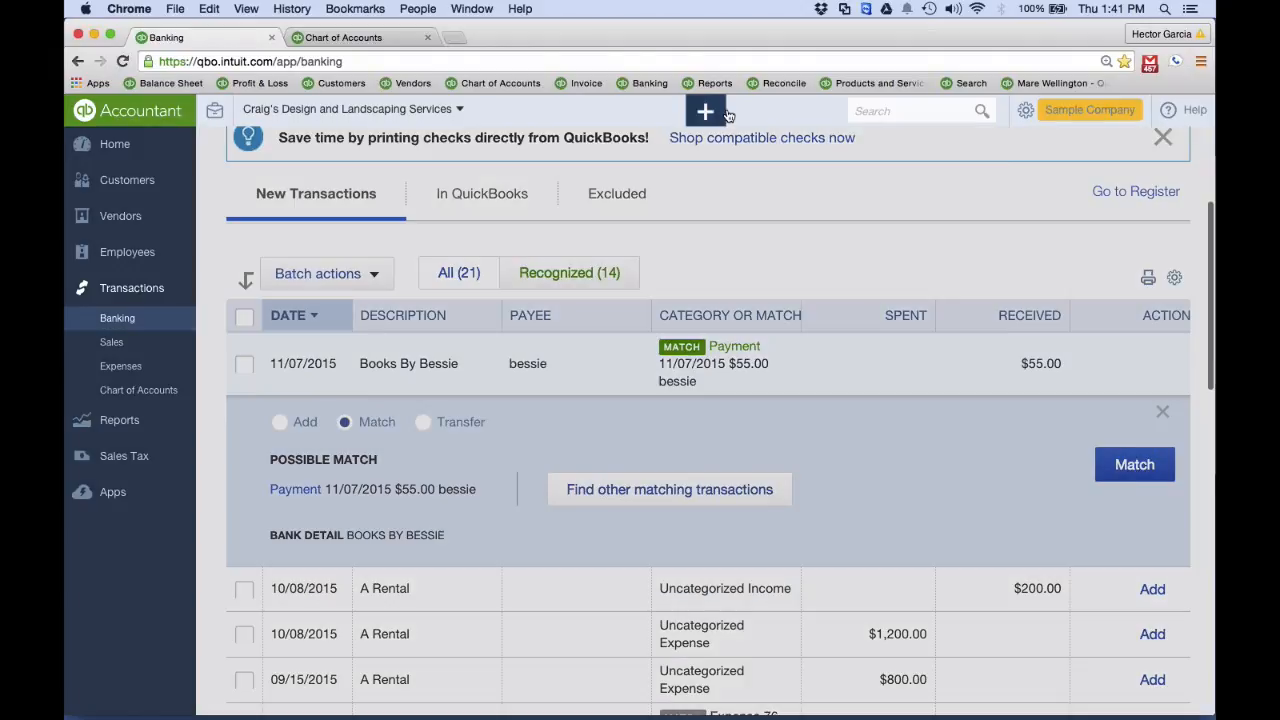
click(465, 266)
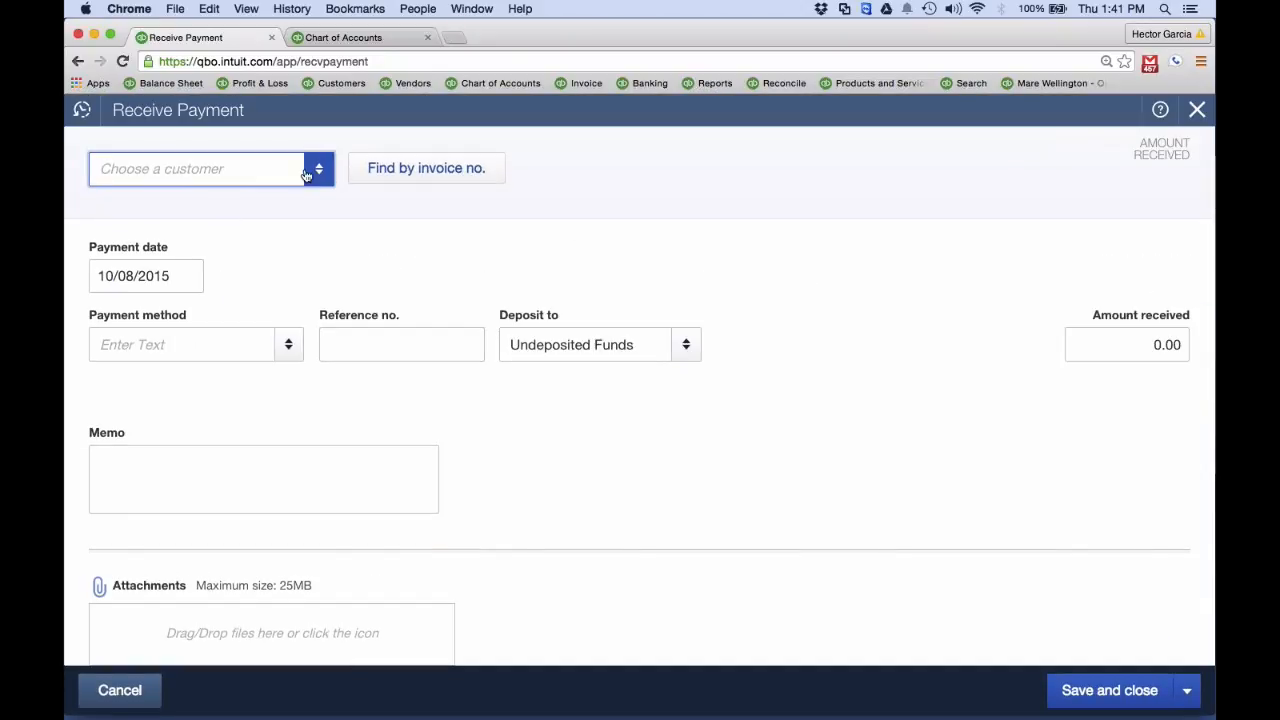
click(161, 341)
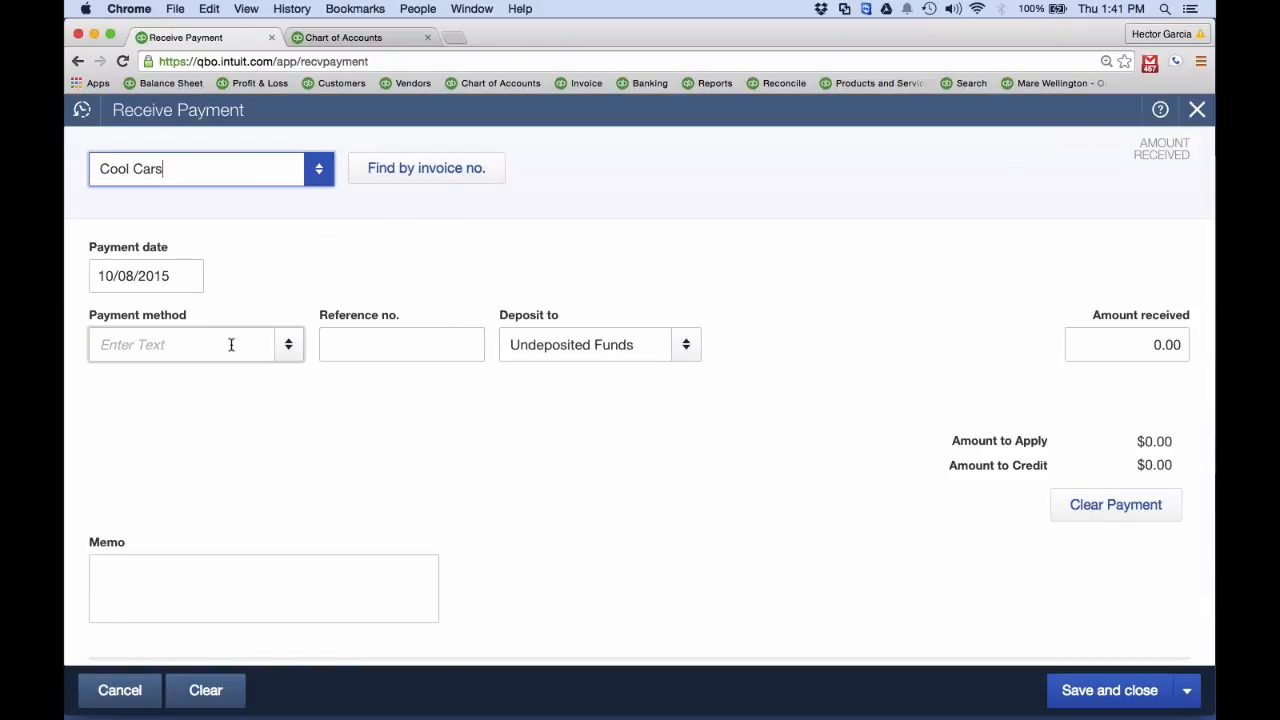
drag(1114, 344, 1183, 343)
text(55)
key(Tab)
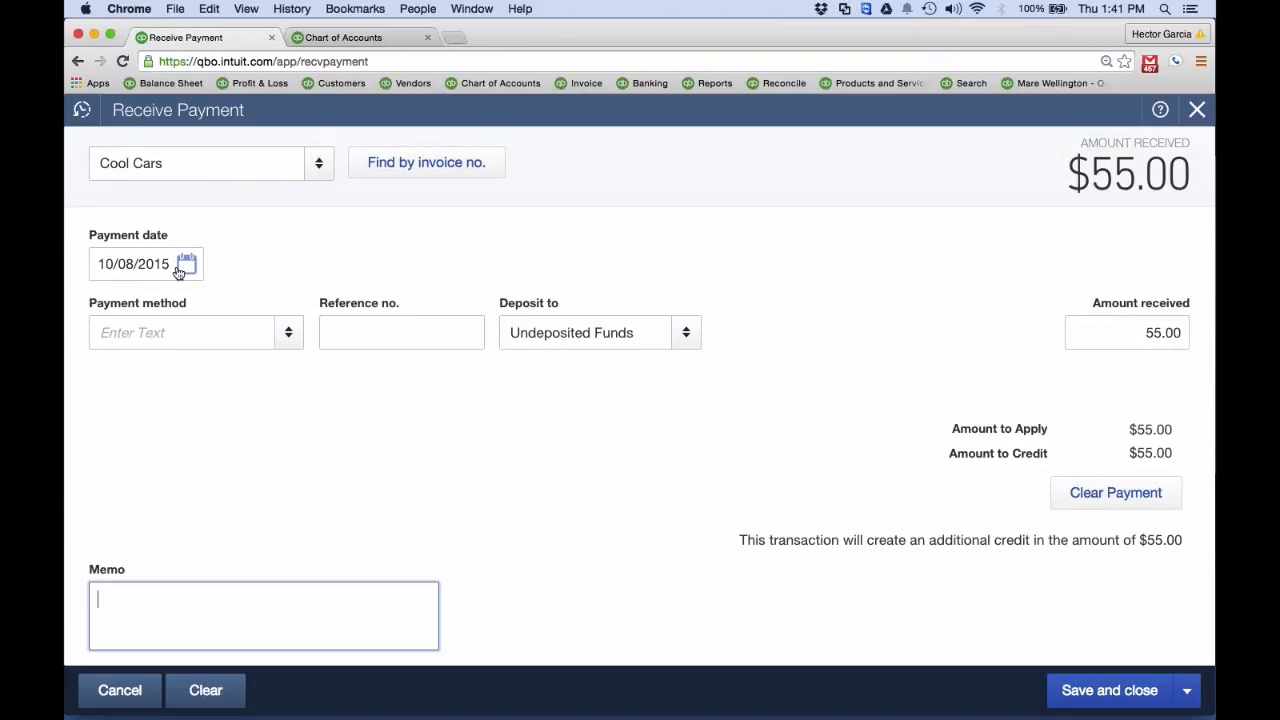
click(186, 263)
click(160, 397)
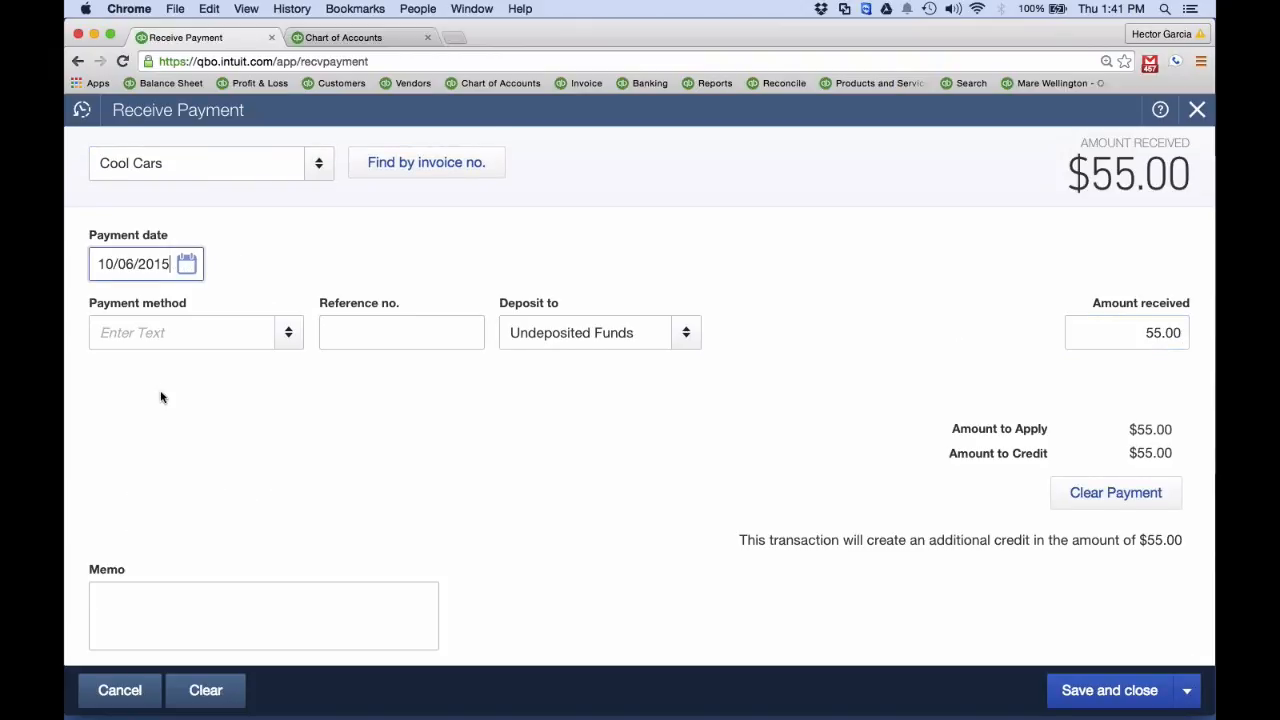
click(1130, 691)
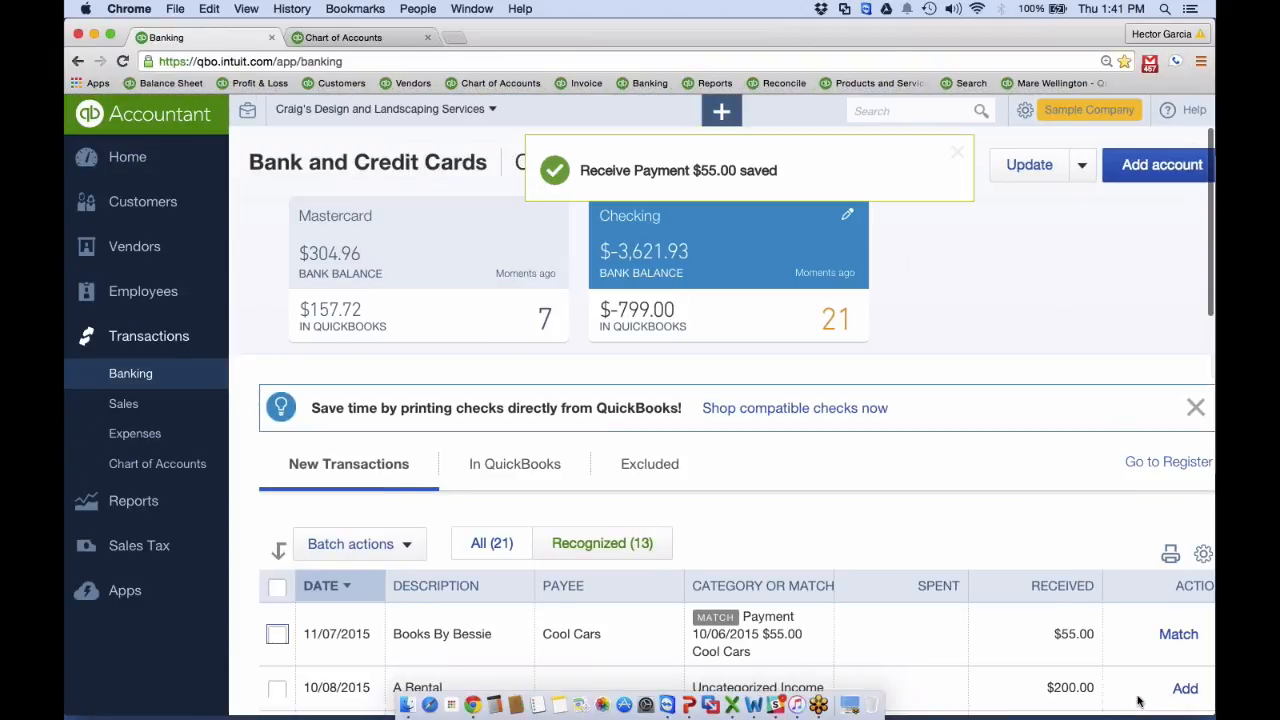
Compare the two possible $55.00 payment matches for the Books By Bessie deposit and look through its other matching transactions
scroll(770, 519, down, 3)
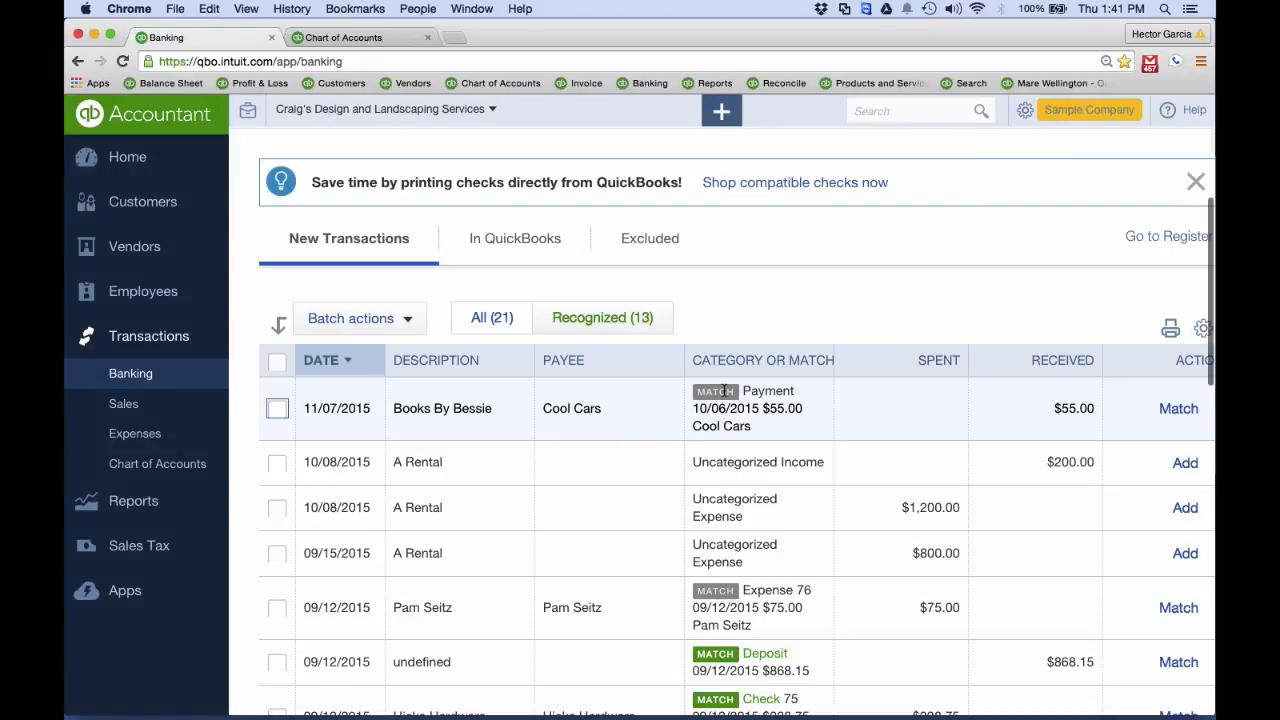
click(780, 394)
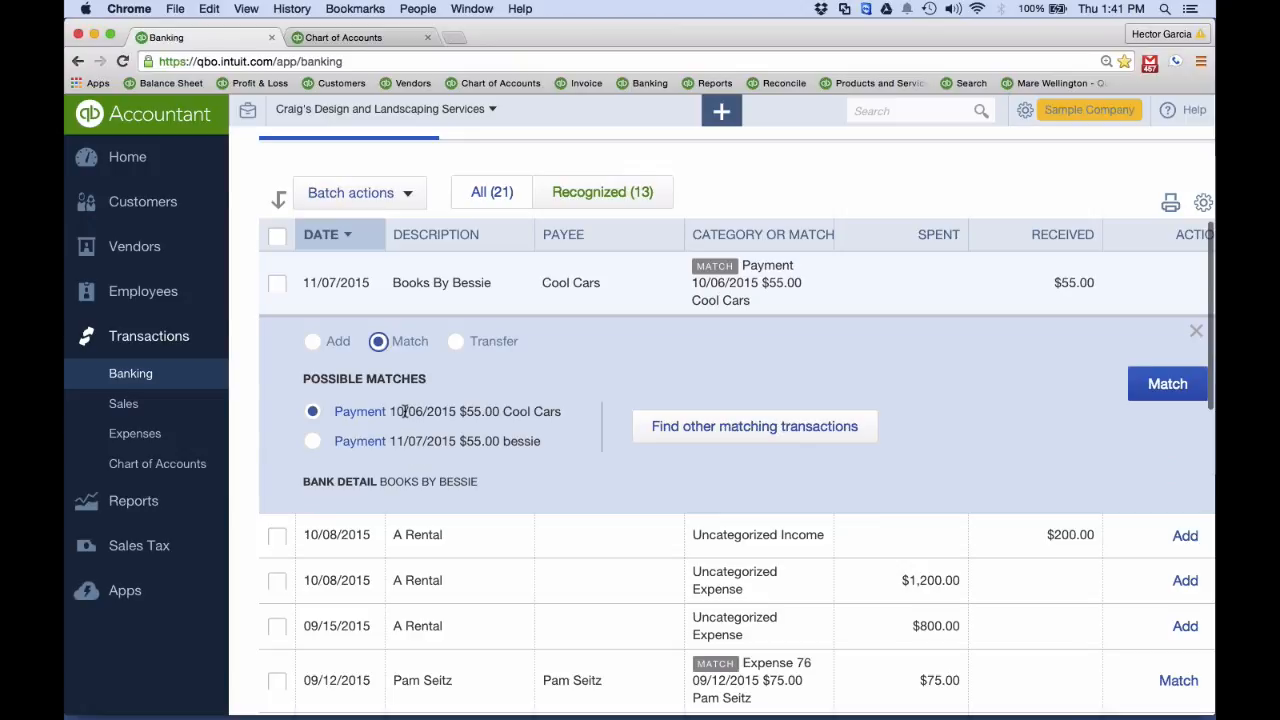
click(312, 441)
click(312, 411)
click(312, 441)
click(312, 411)
click(708, 428)
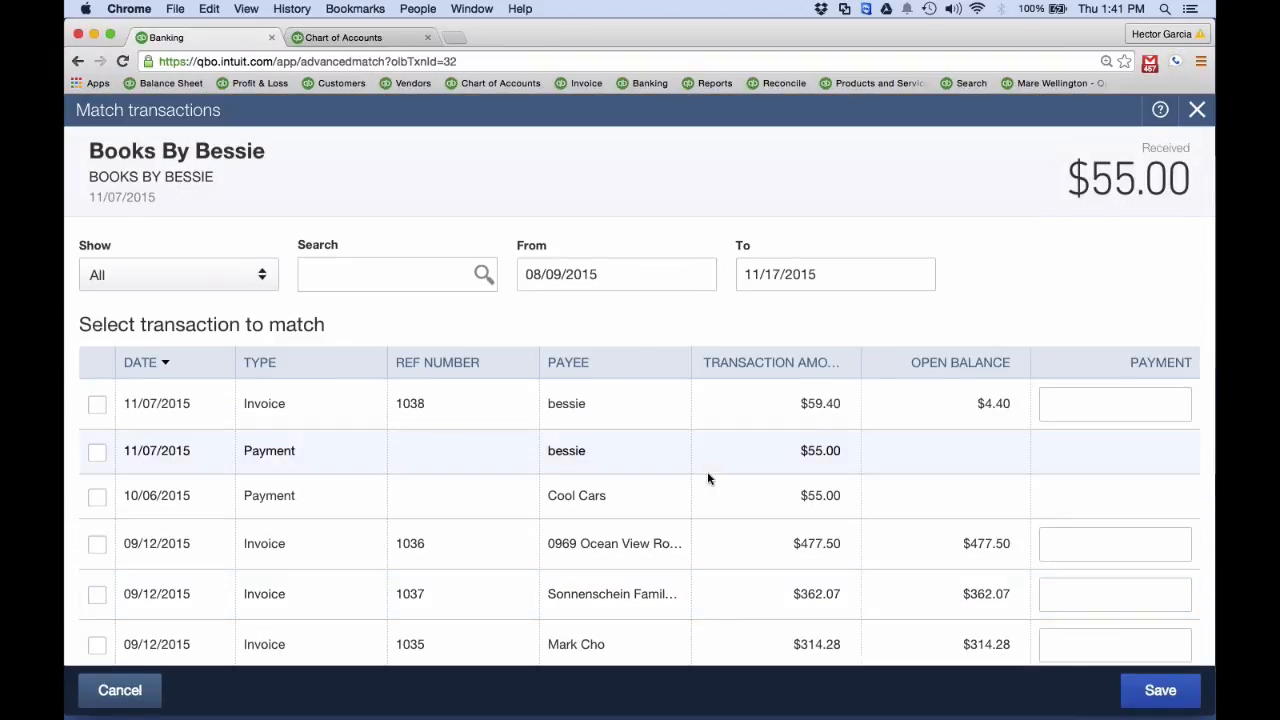
scroll(714, 479, down, 1)
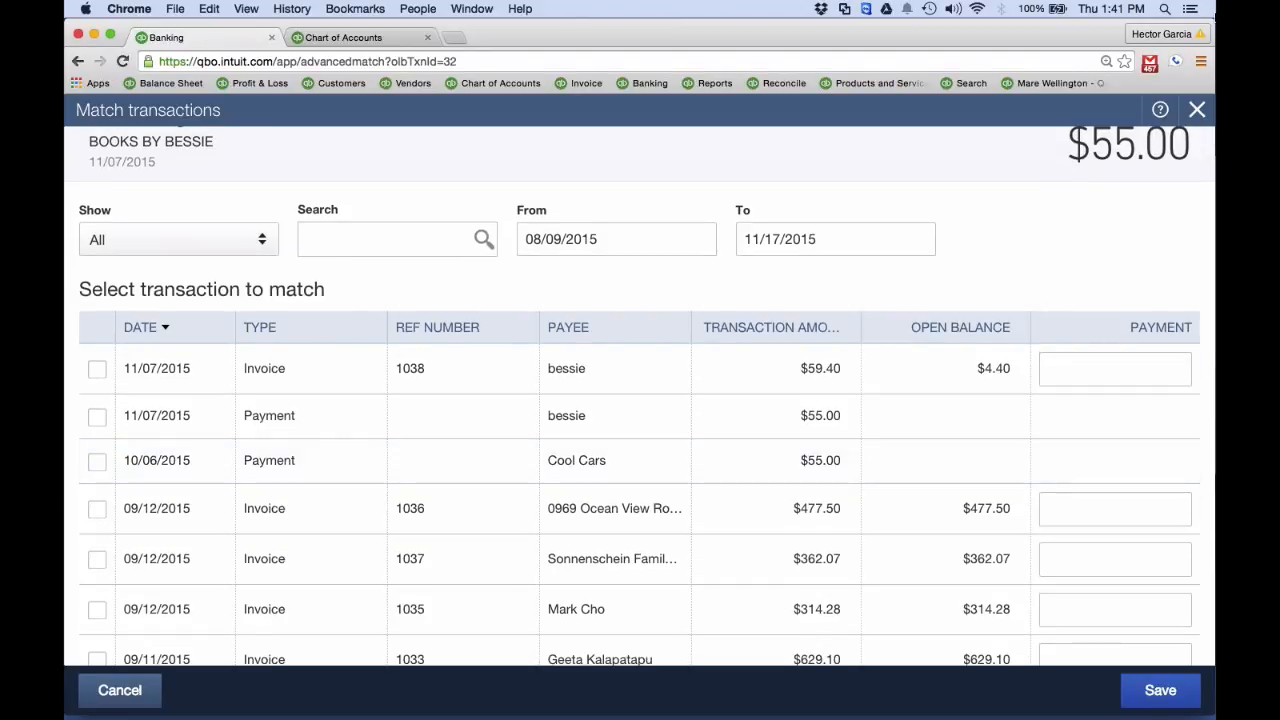
click(1197, 108)
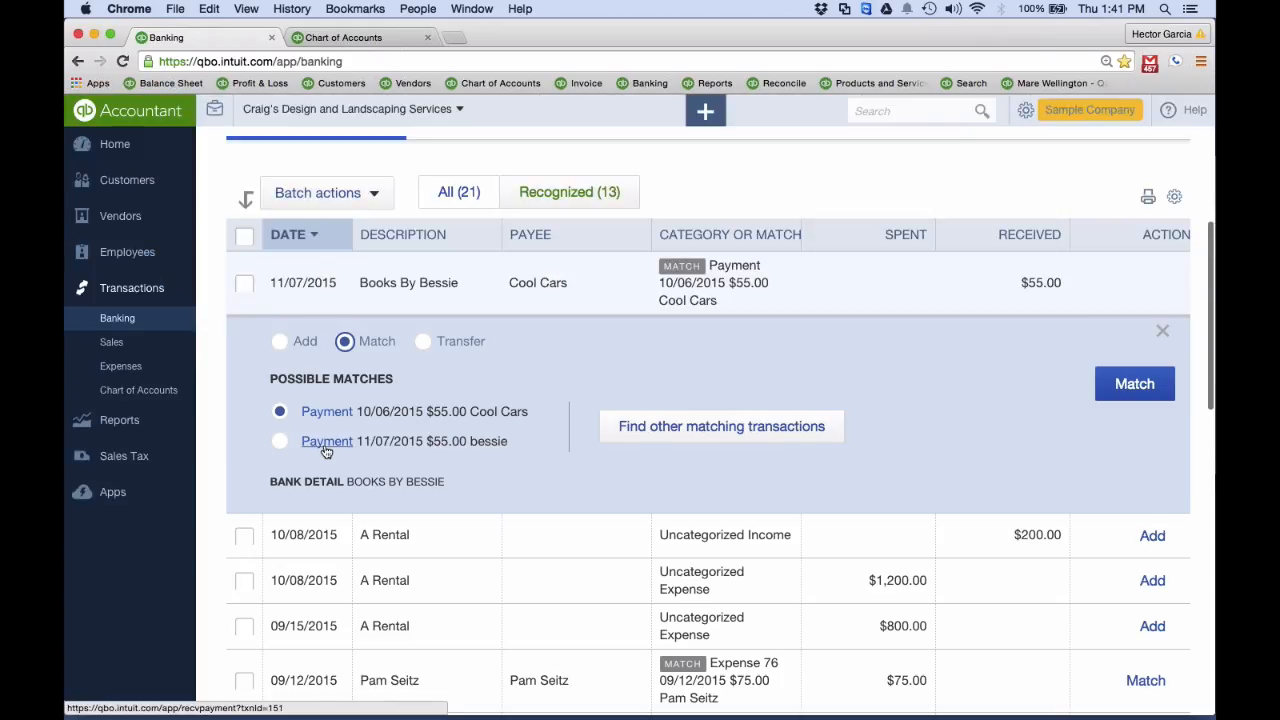
Match the Books By Bessie deposit to the 11/07/2015 $55.00 payment from bessie
click(281, 414)
click(281, 440)
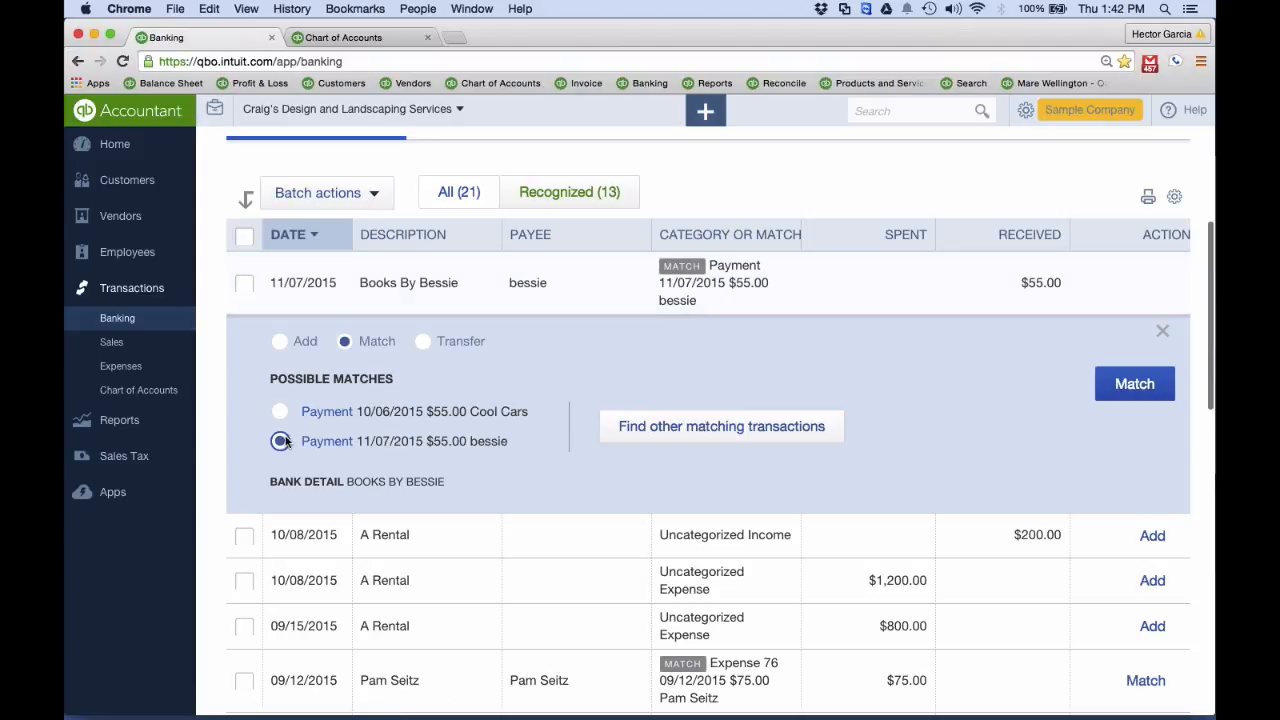
click(1134, 384)
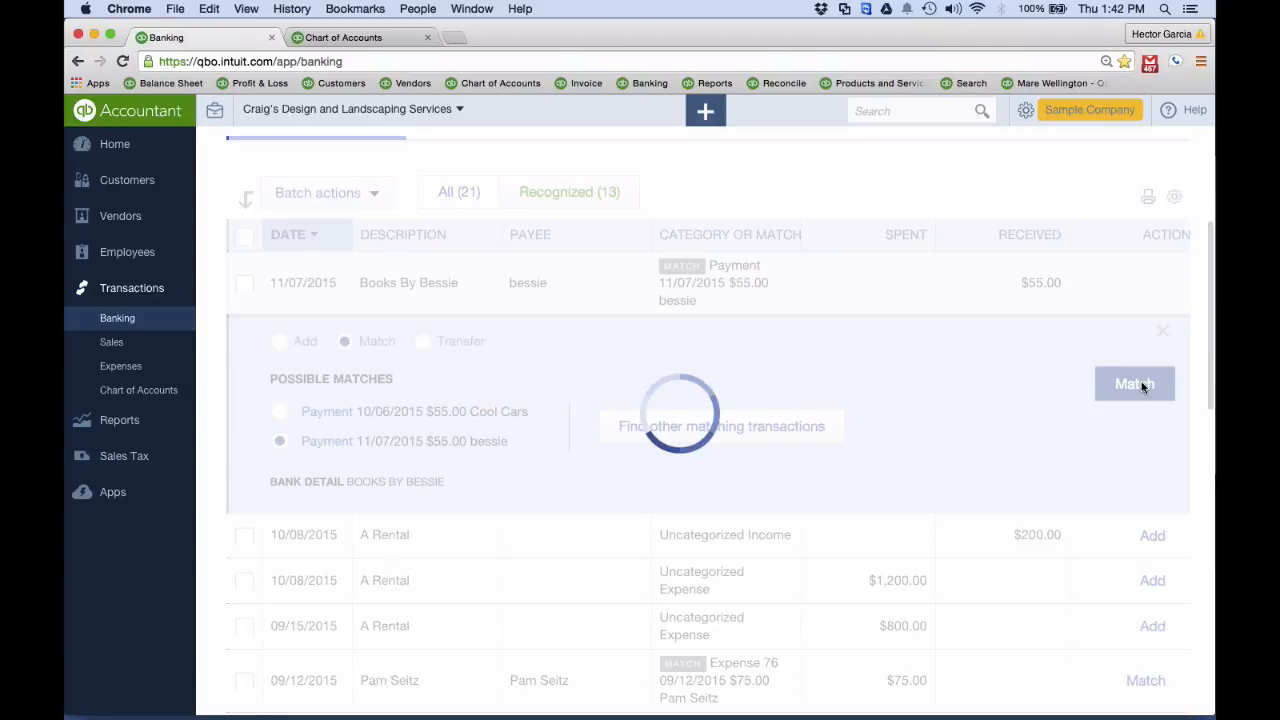
Receive a 75.00 payment from Amy's Bird Sanctuary, keeping Undeposited Funds, and save it with a new payment started
click(1024, 288)
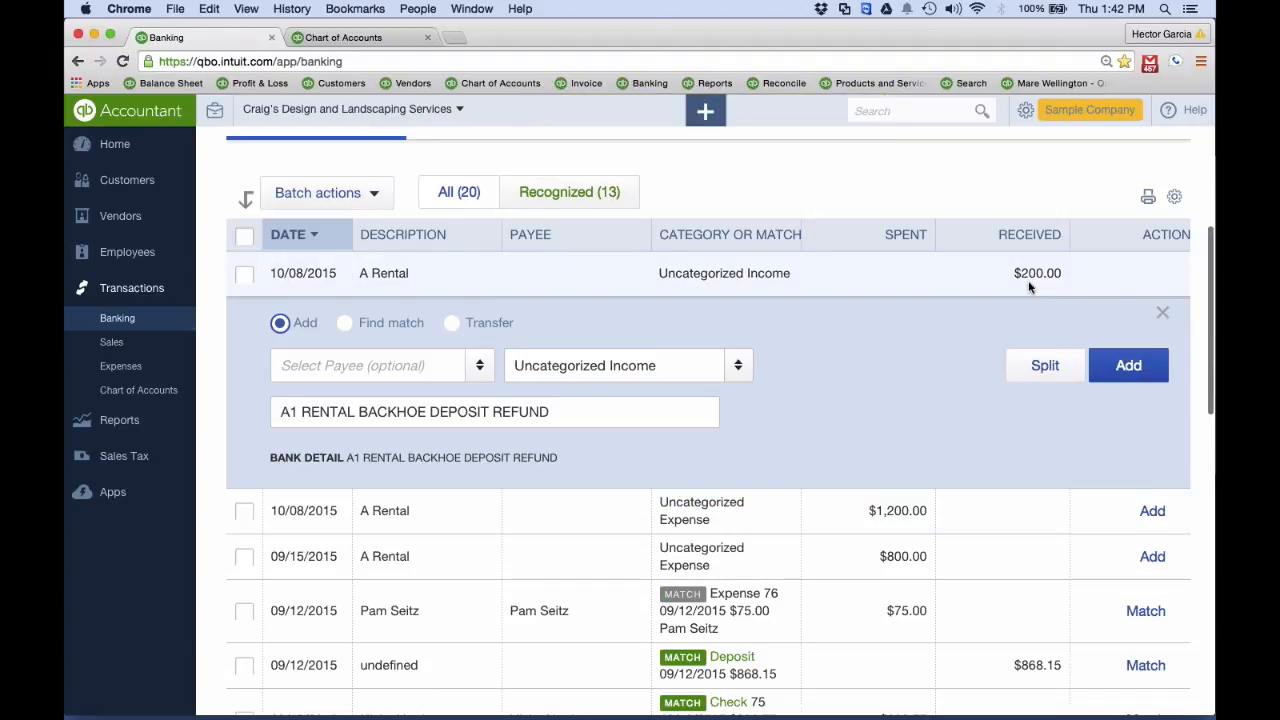
click(698, 118)
click(468, 264)
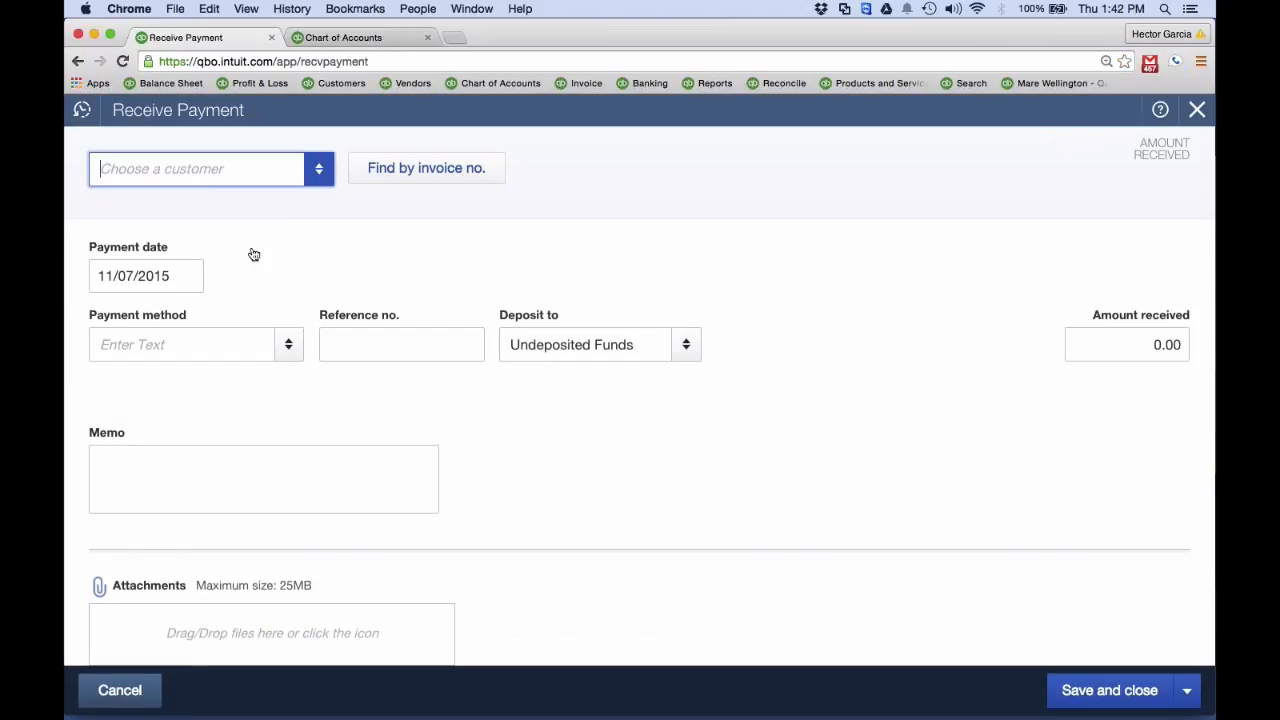
click(147, 245)
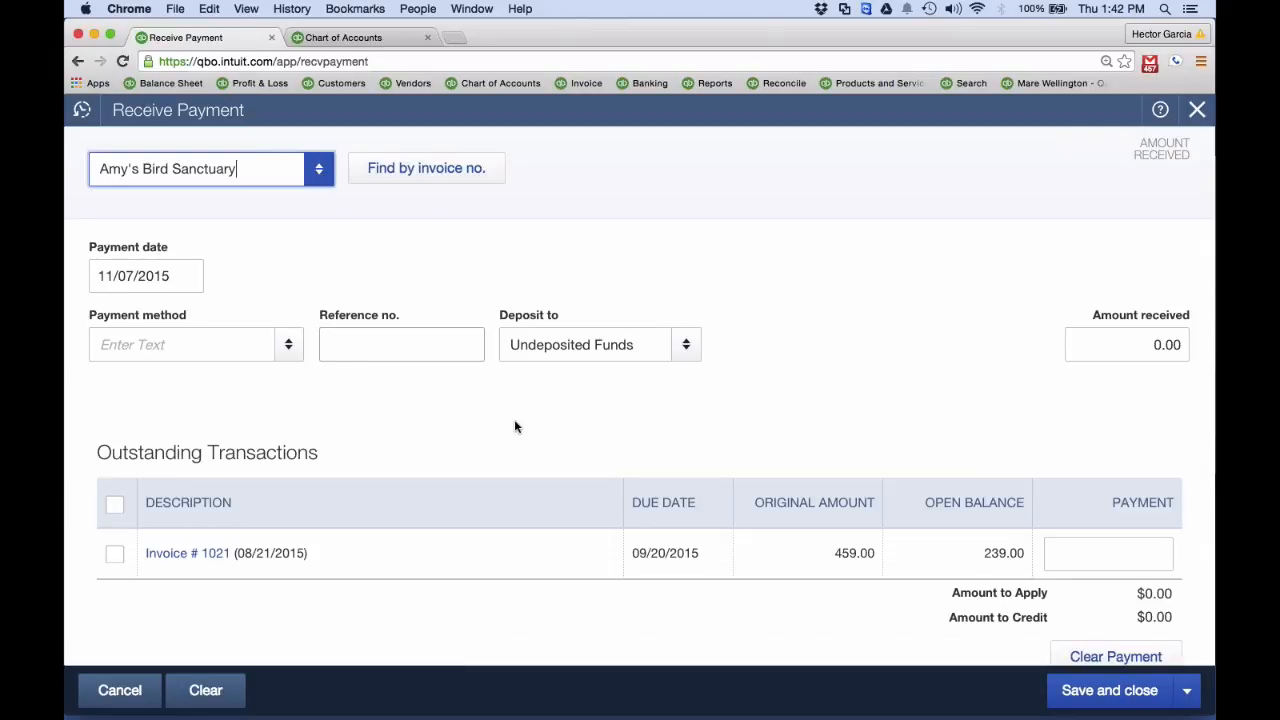
click(1135, 347)
text(75)
key(Tab)
click(1188, 691)
click(1112, 655)
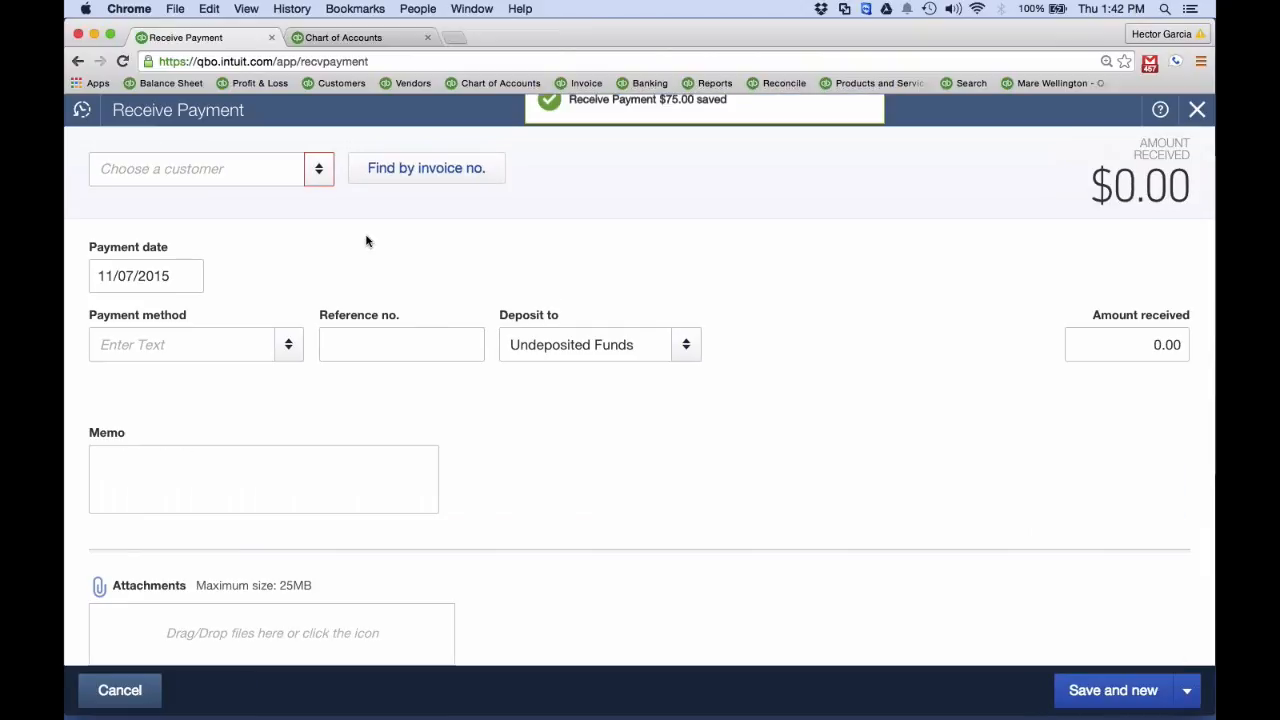
Receive a 125.00 payment from Bill's Windsurf Shop, keeping Undeposited Funds, and save and close it
click(310, 177)
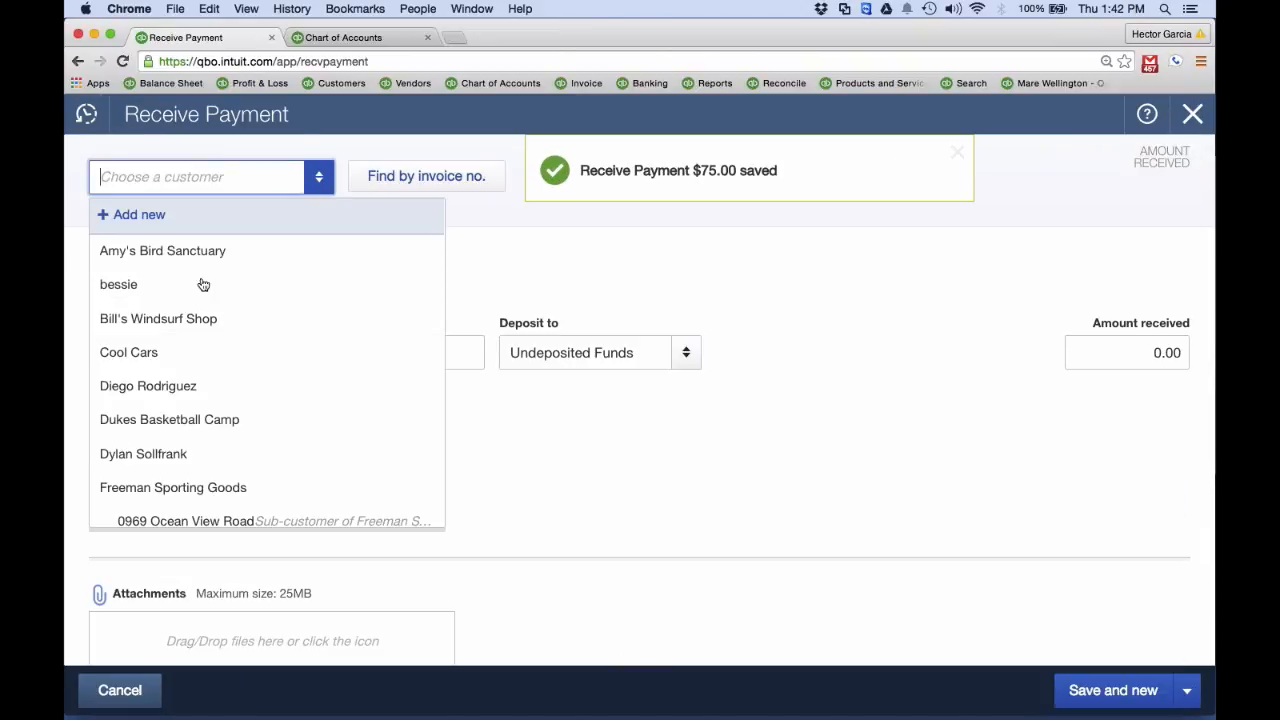
click(200, 318)
click(1150, 352)
text(125)
key(Tab)
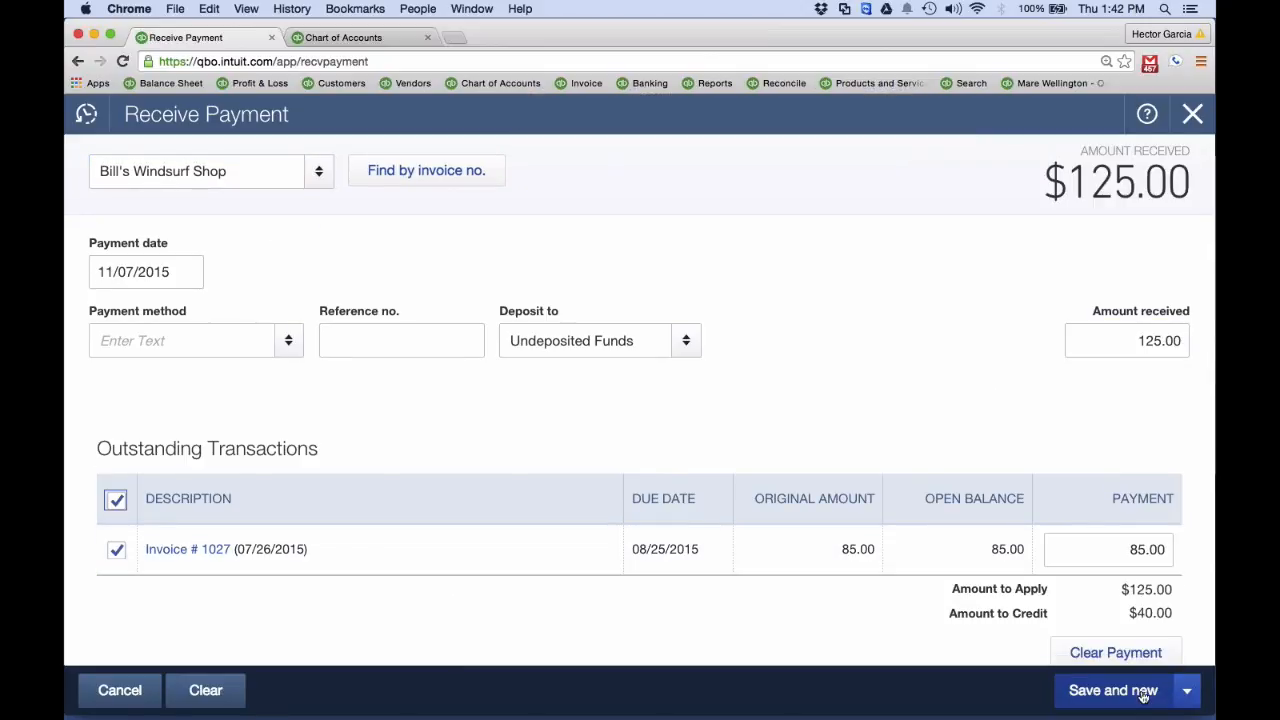
click(1187, 692)
click(1108, 662)
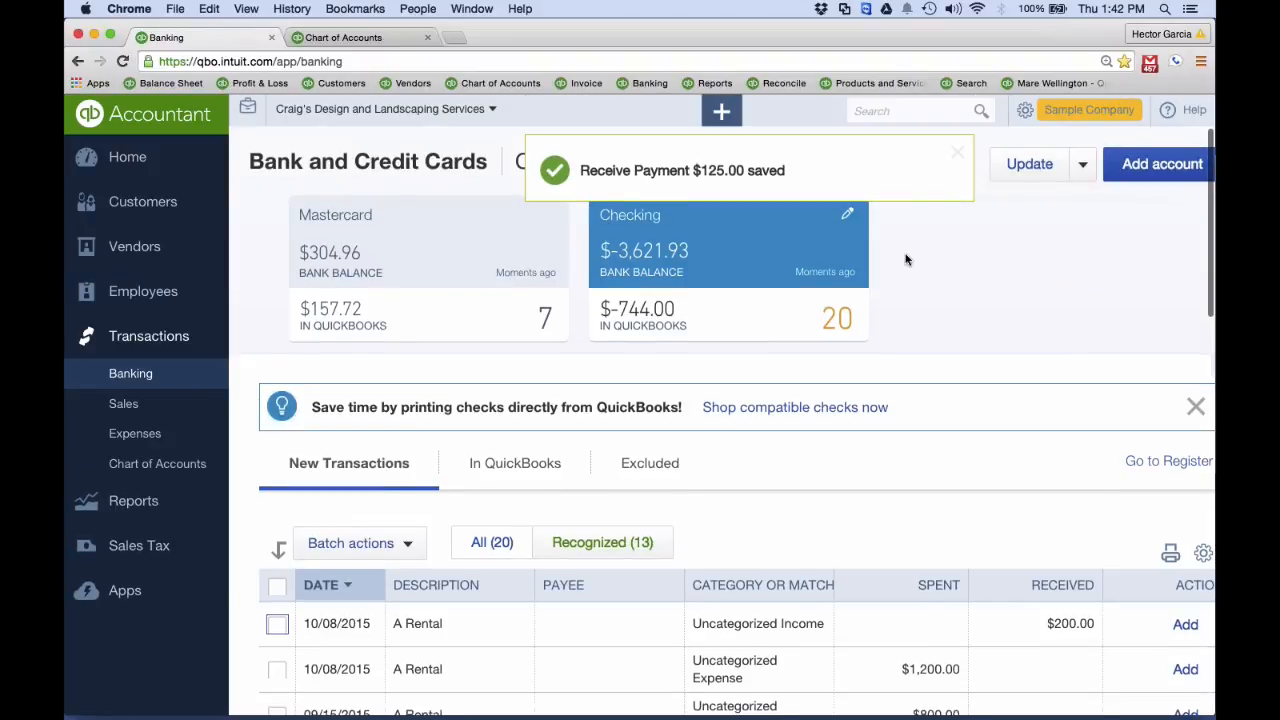
Find a match for the 10/08/2015 A Rental deposit of $200.00 and review the candidate transactions
scroll(906, 260, down, 3)
click(787, 372)
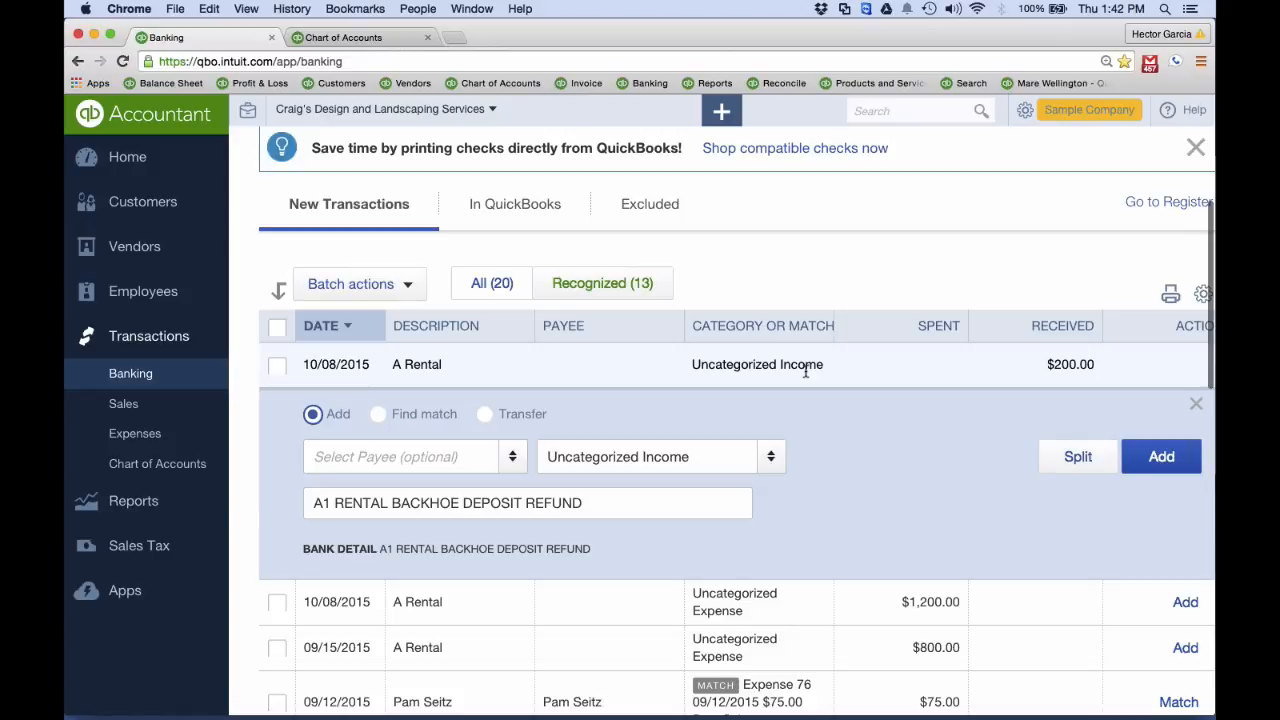
click(381, 414)
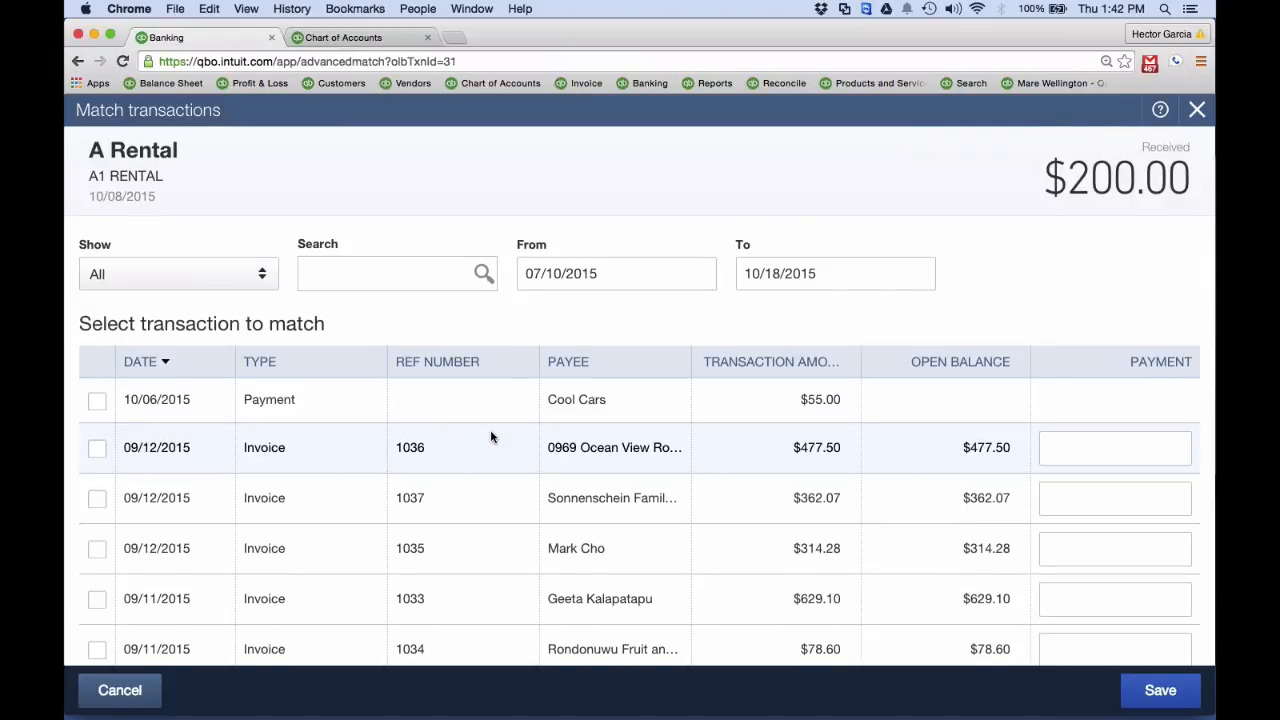
scroll(491, 437, down, 3)
scroll(491, 437, down, 15)
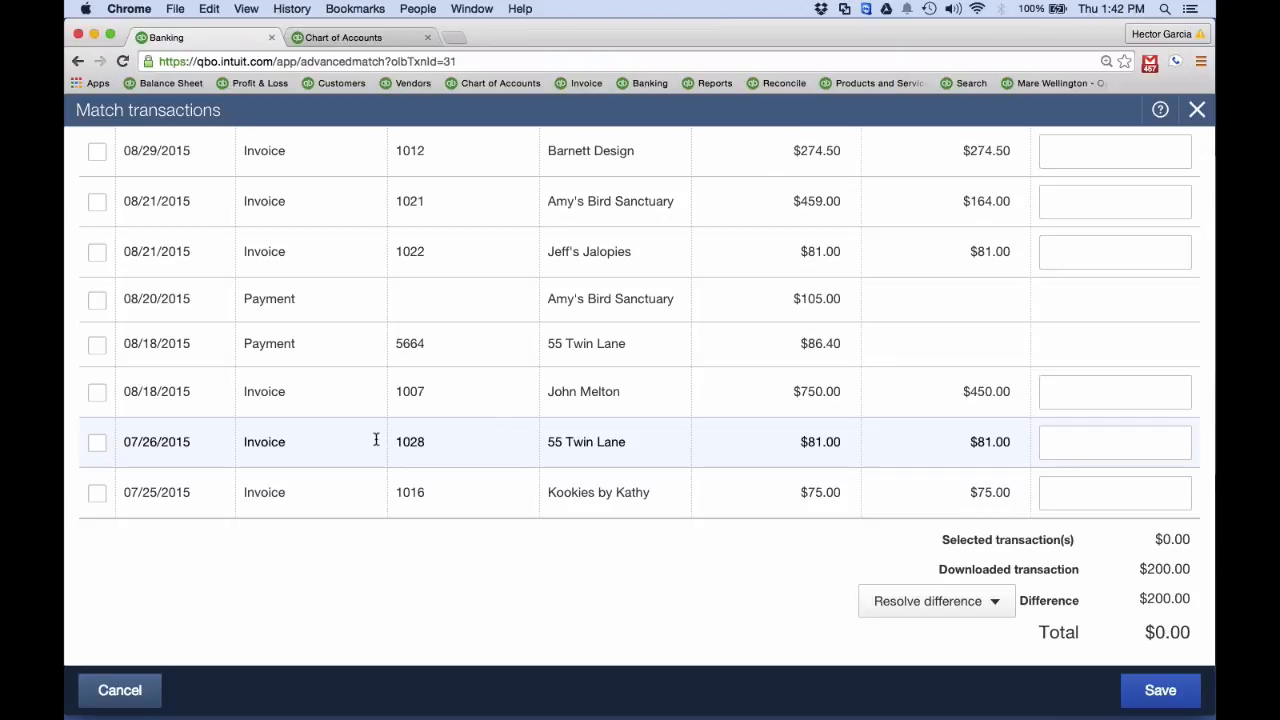
Try selecting invoice 1016, and sort the candidates by transaction amount to look for payments that make up the deposit
click(97, 494)
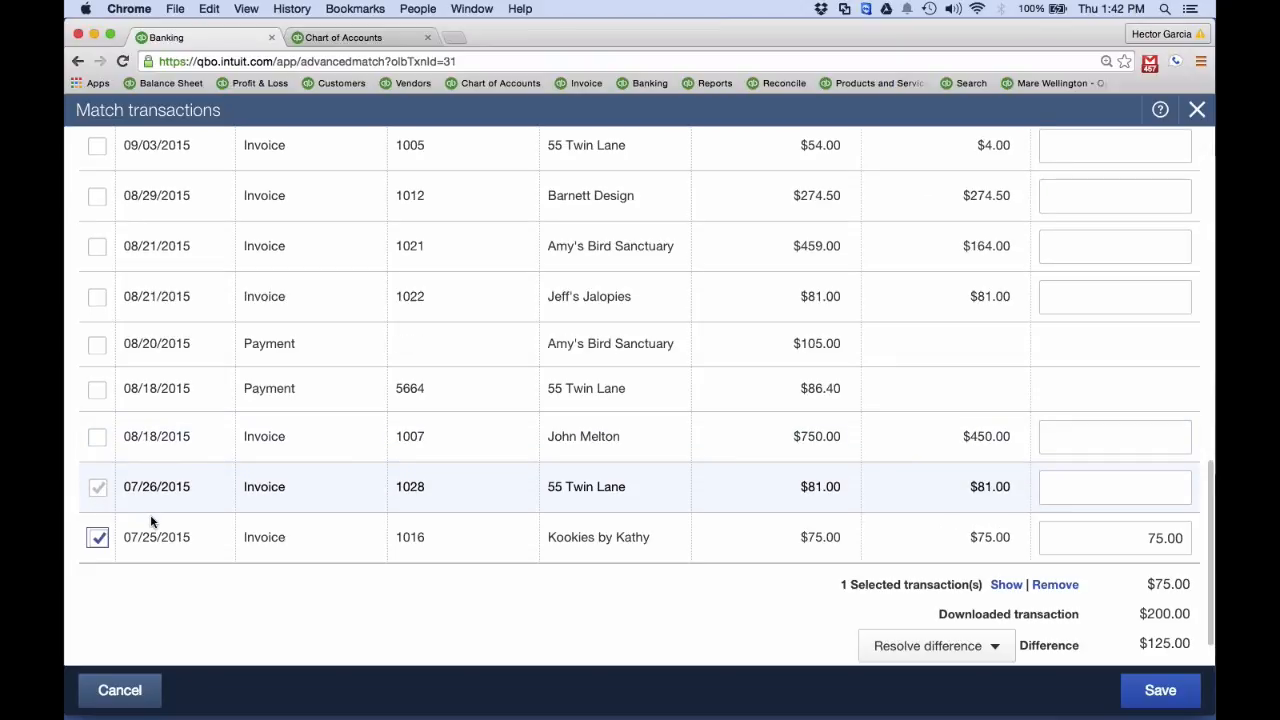
scroll(282, 500, up, 15)
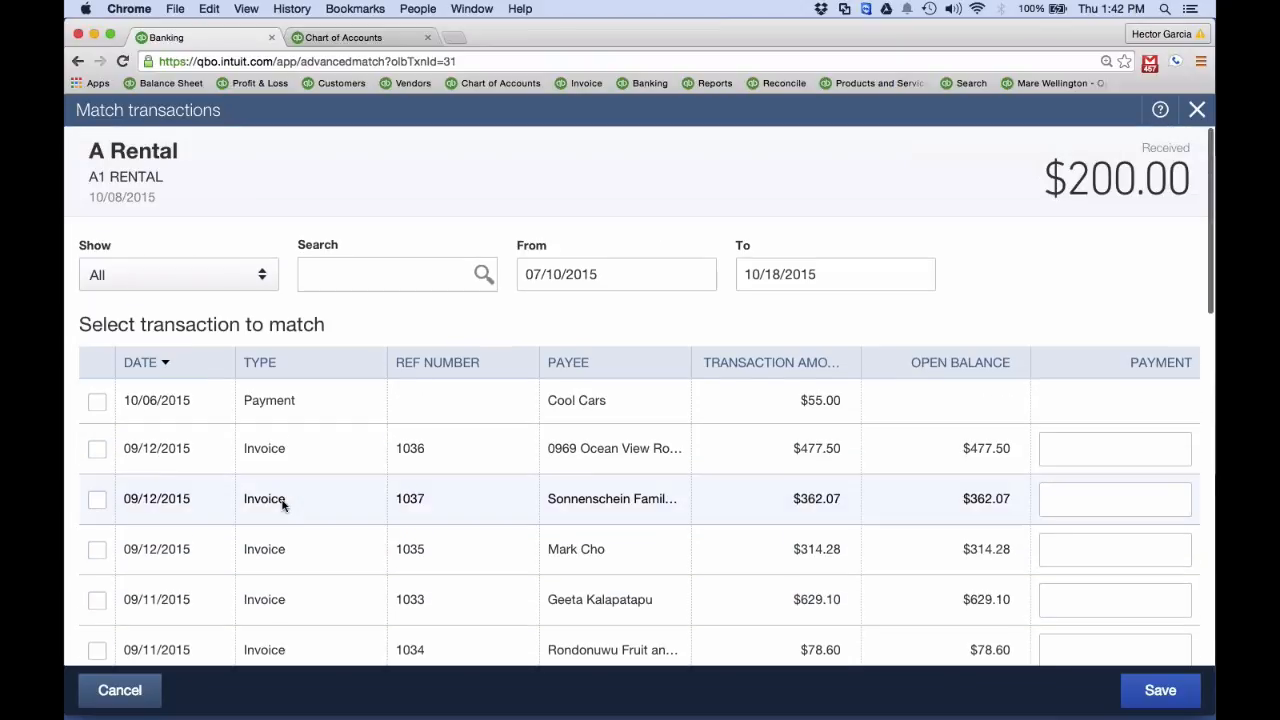
click(765, 364)
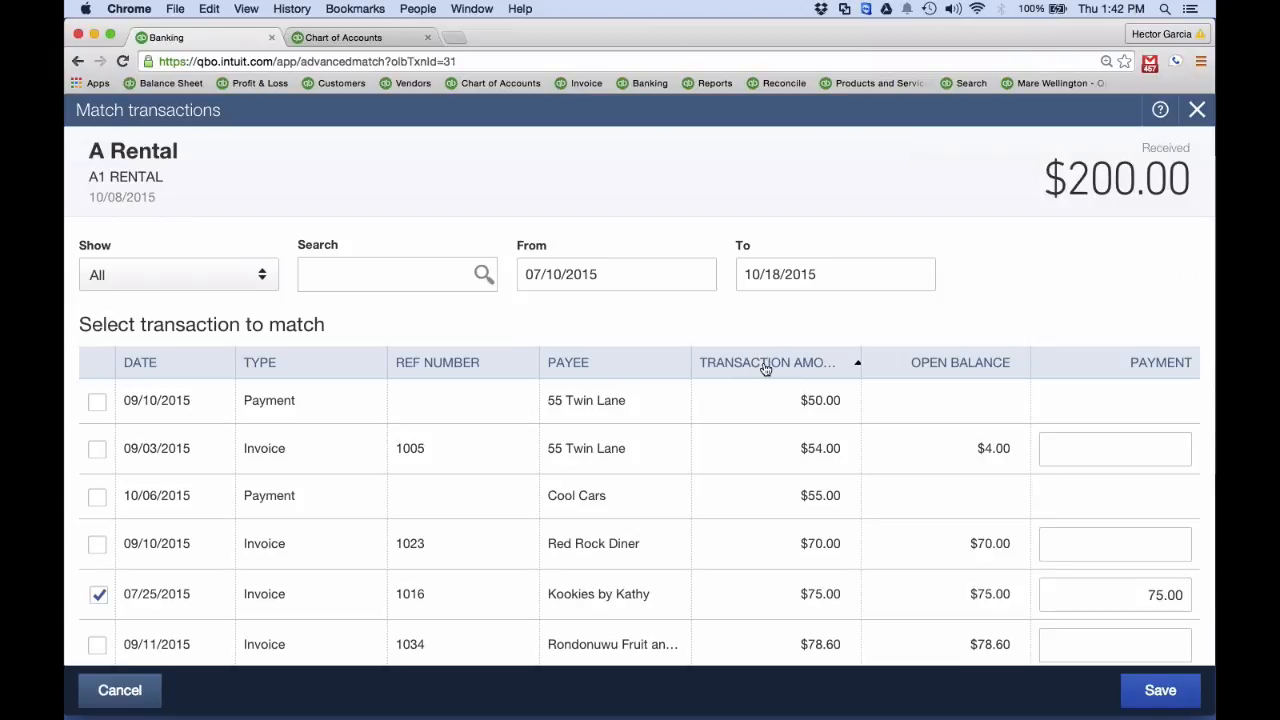
scroll(765, 368, down, 10)
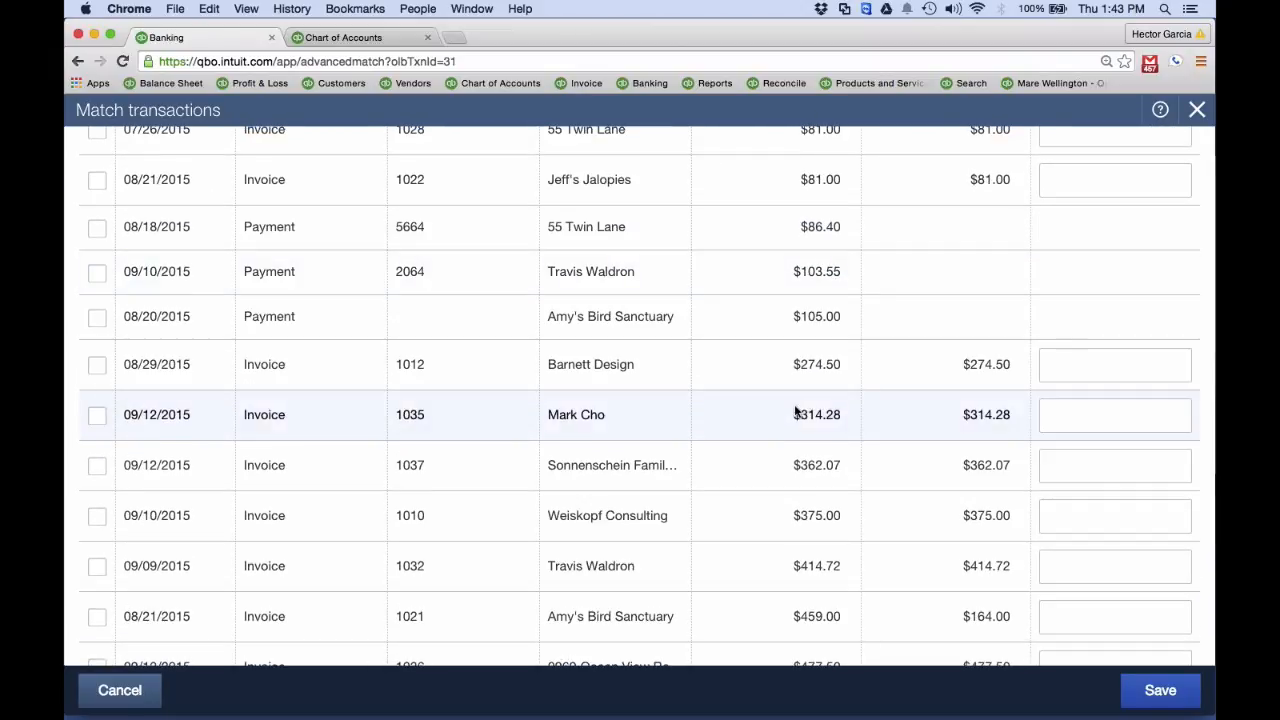
scroll(797, 411, up, 2)
scroll(797, 411, down, 2)
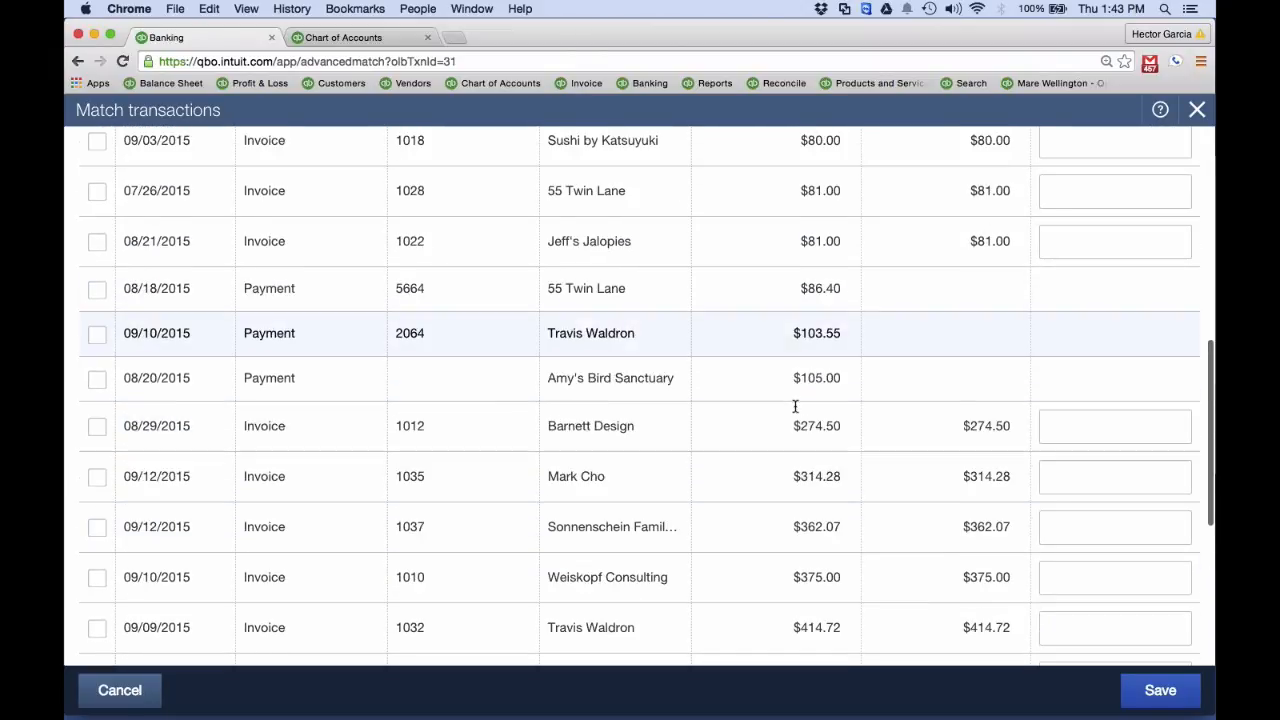
scroll(794, 404, down, 3)
scroll(794, 404, up, 10)
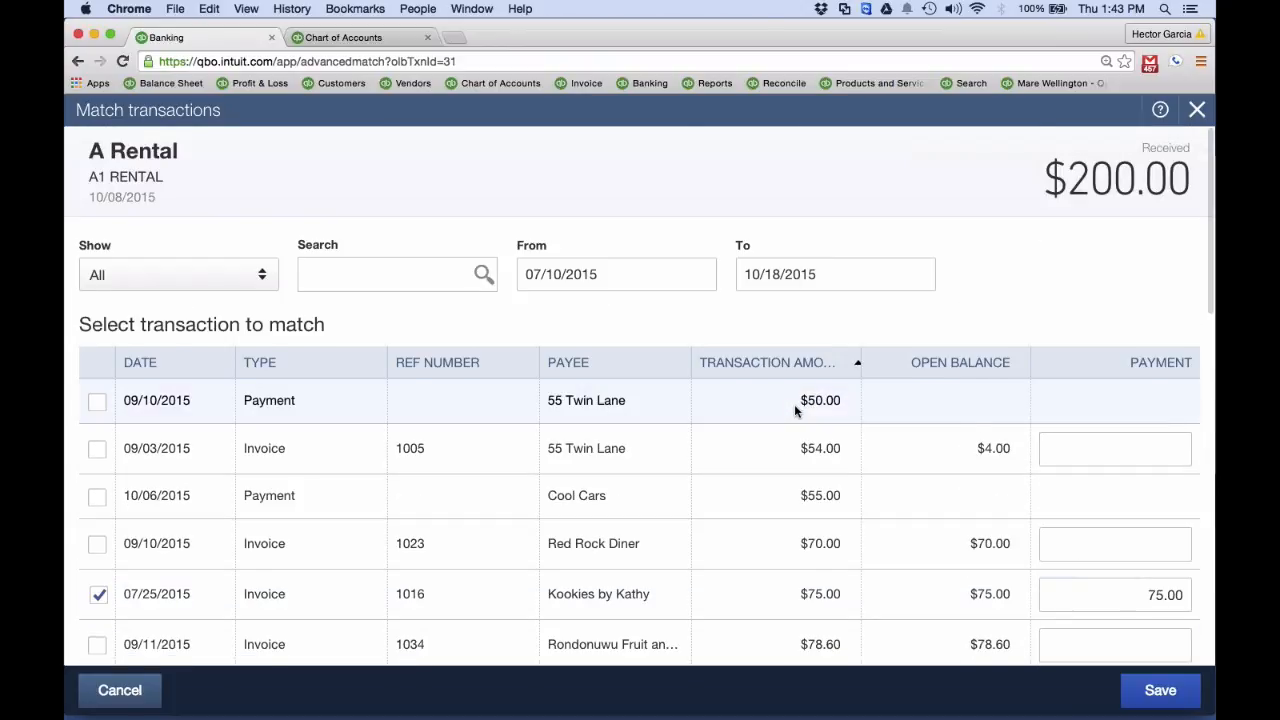
scroll(780, 416, down, 1)
scroll(768, 425, down, 1)
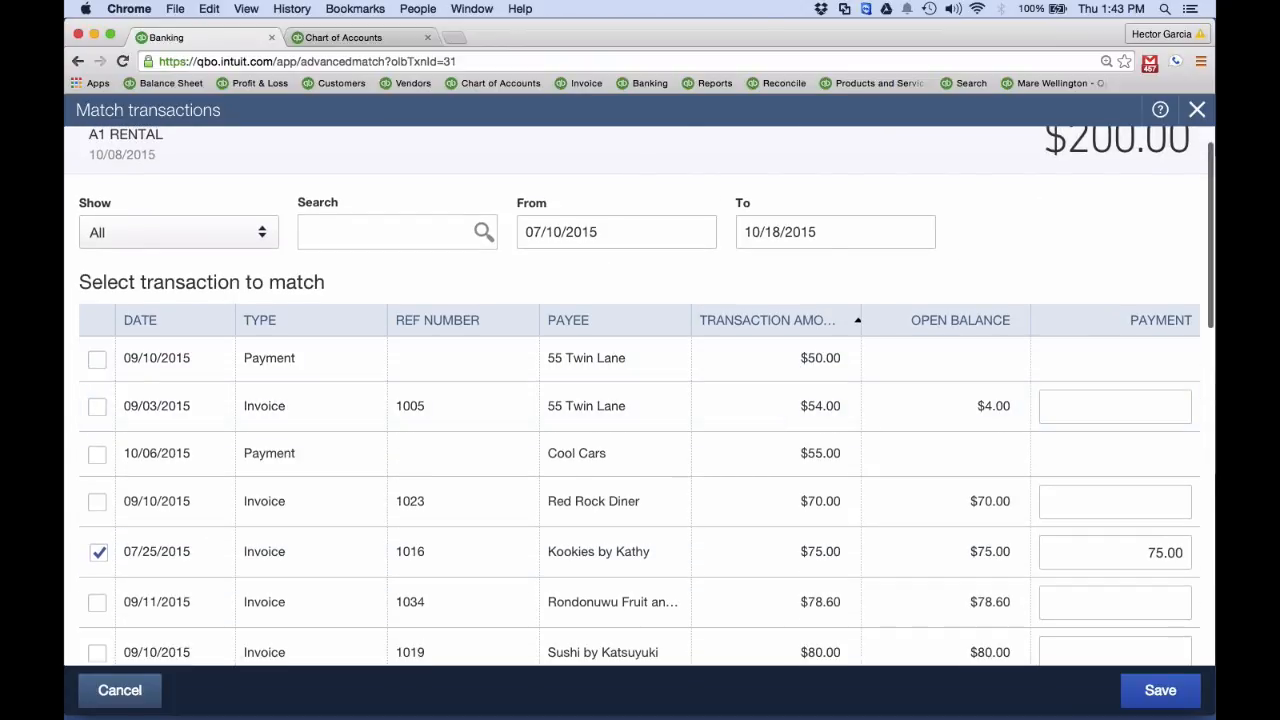
scroll(799, 432, down, 8)
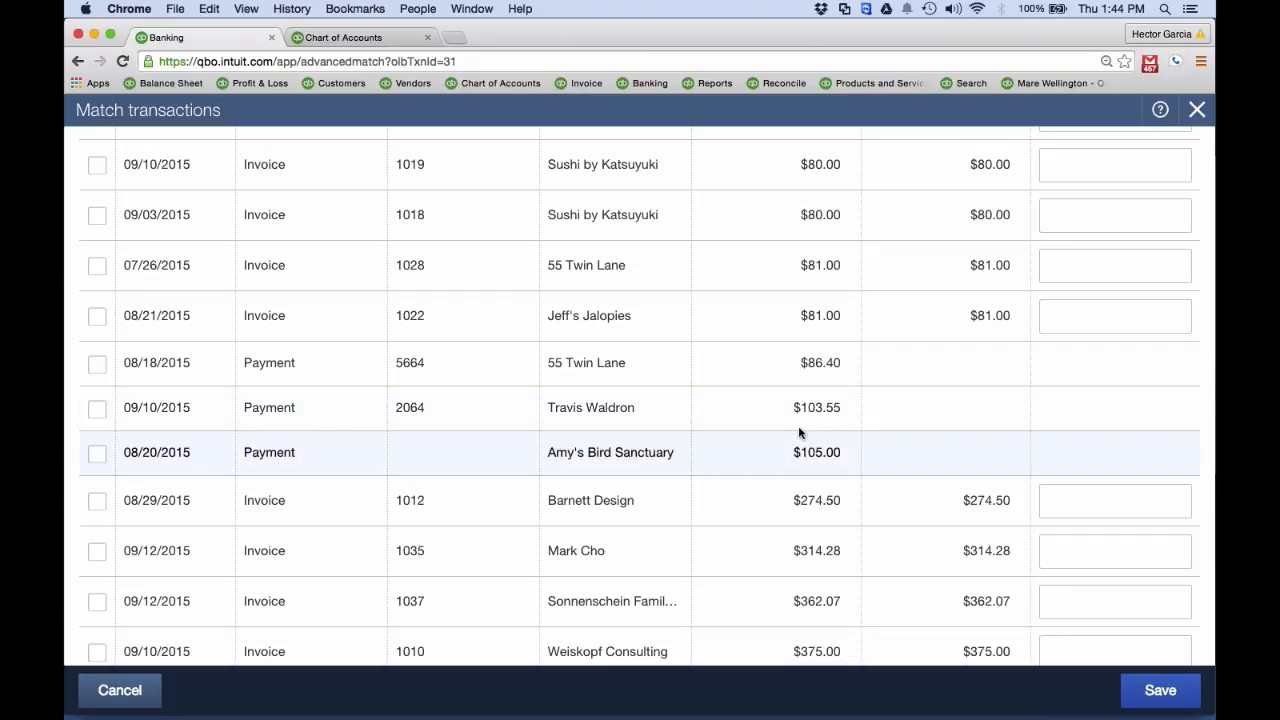
scroll(809, 449, up, 10)
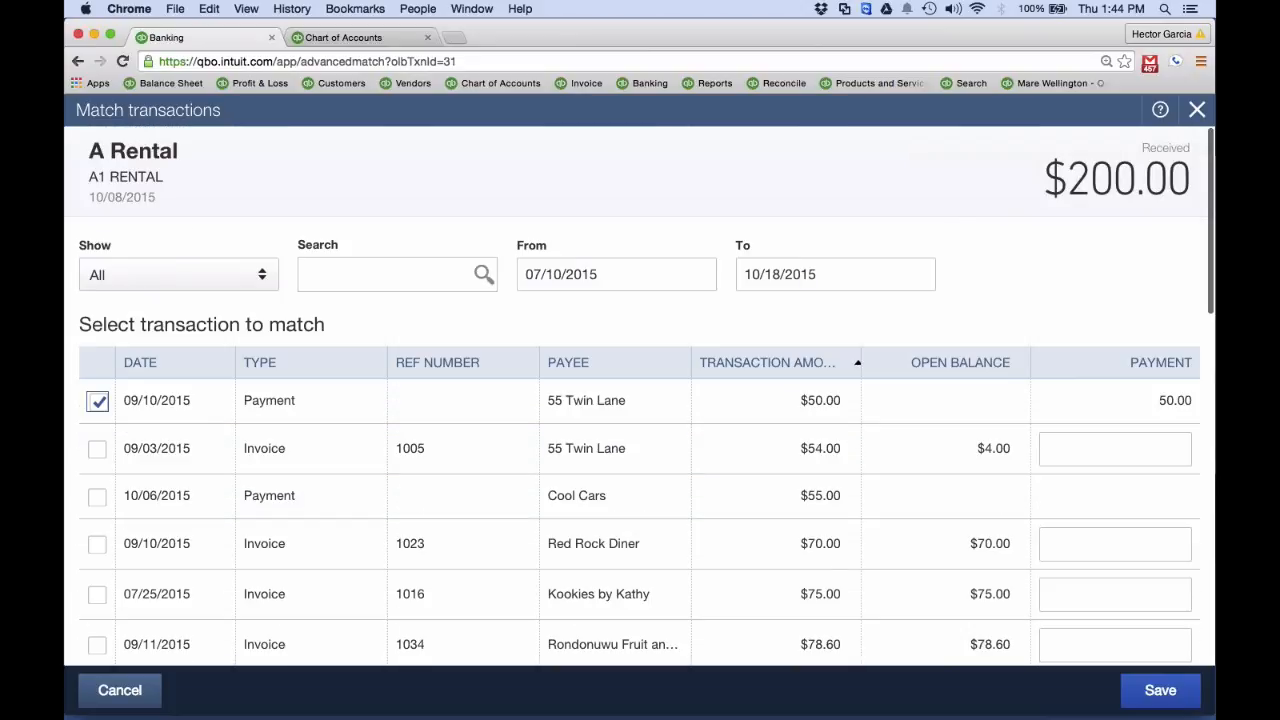
Set the start date of the candidate transaction range to 01/01/2015
click(839, 276)
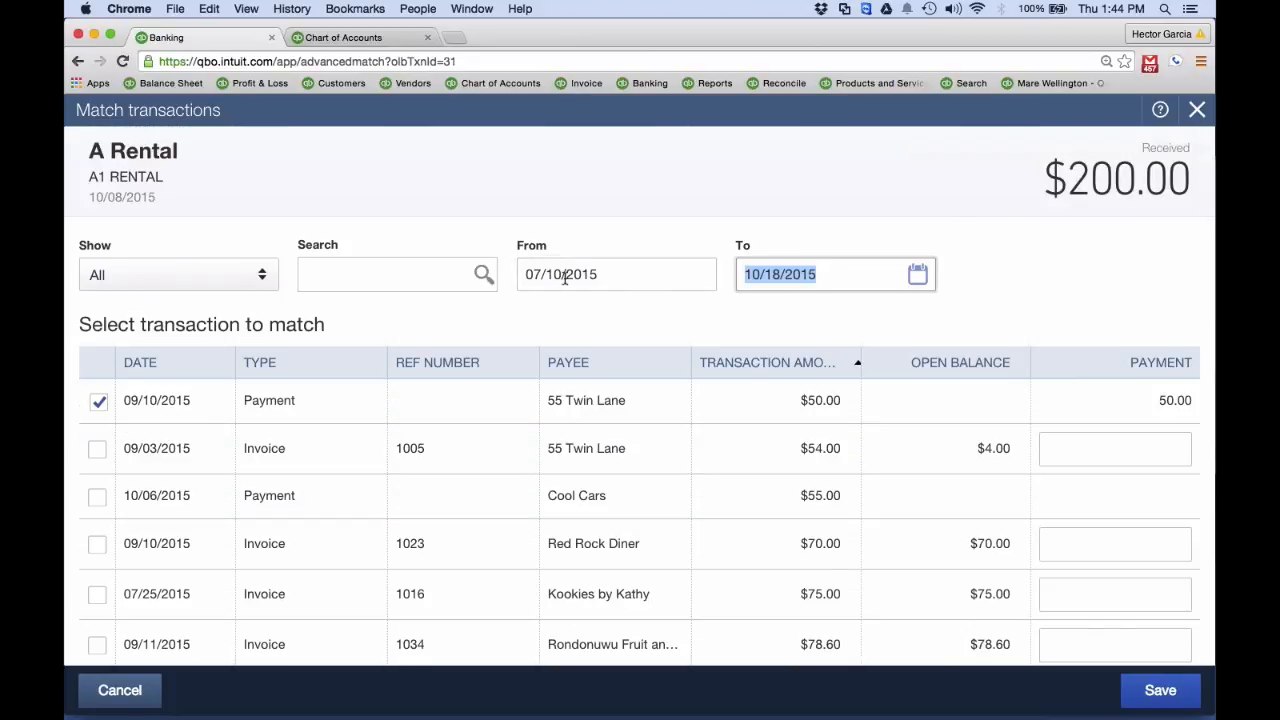
click(612, 274)
click(819, 270)
text(y)
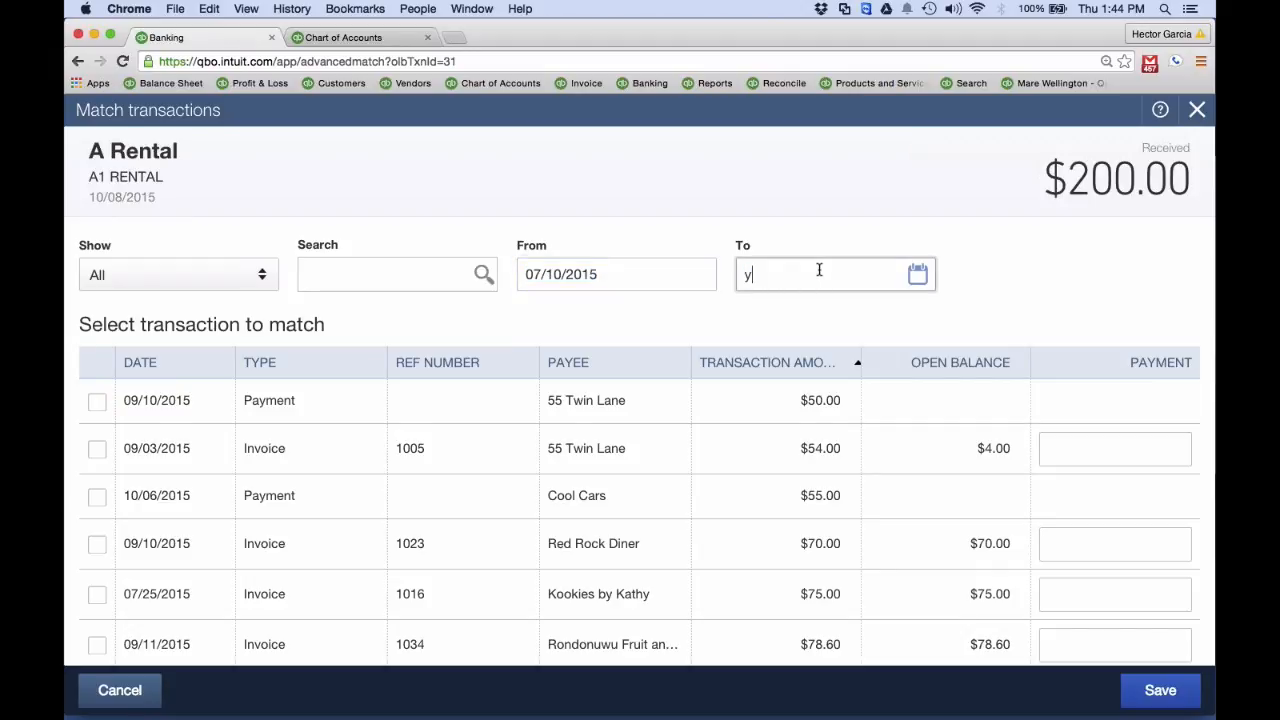
text(t)
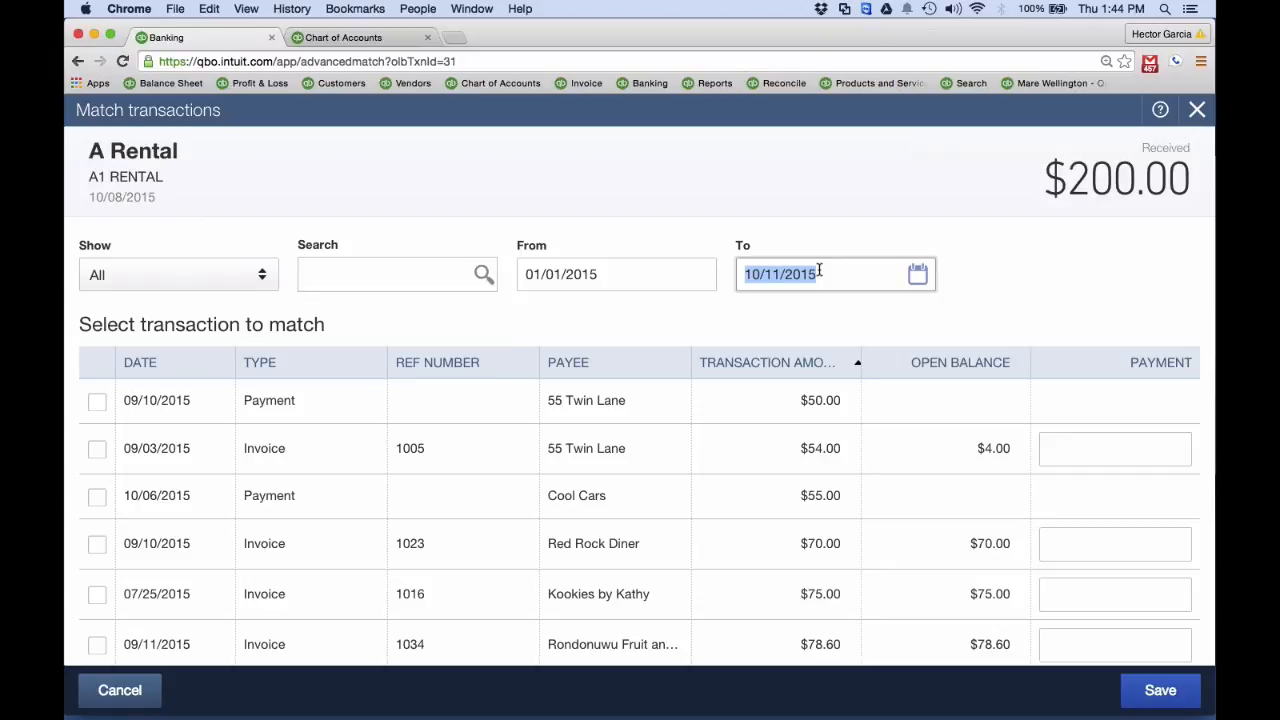
Set the end date of the candidate transaction range to 11/08/2015
key(plus)
key(plus)
key(h)
click(833, 274)
text(11)
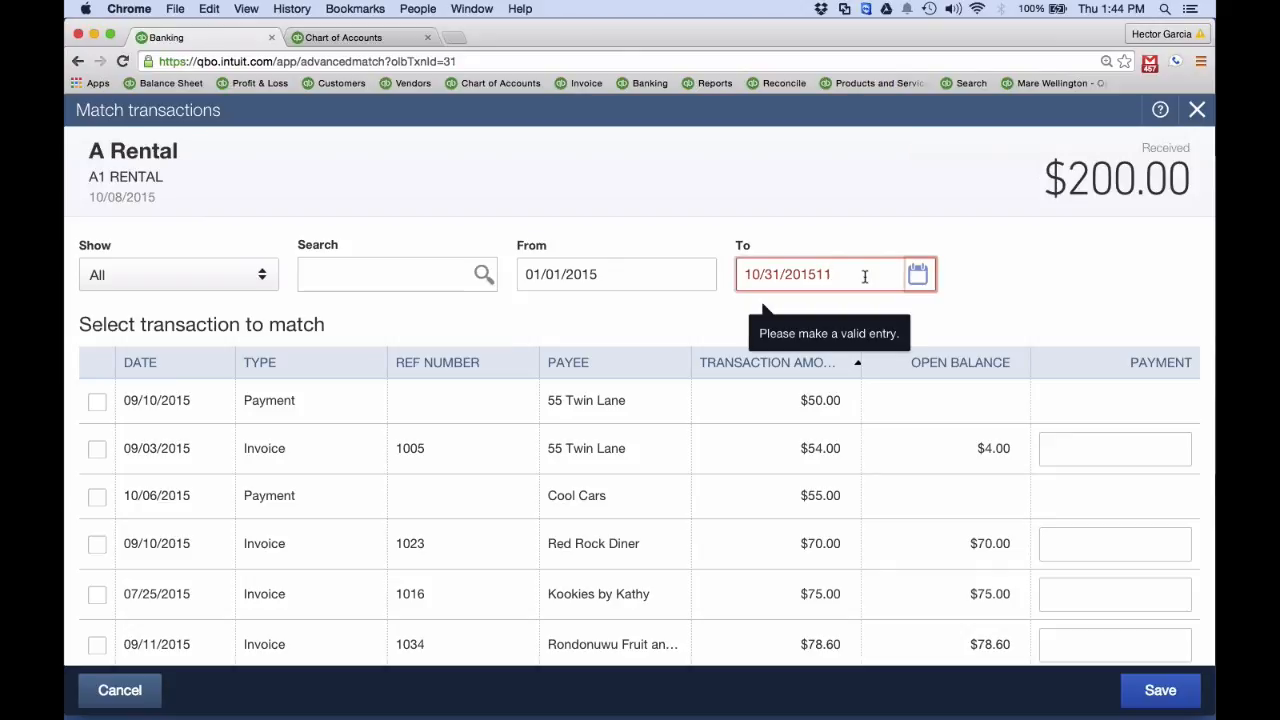
drag(740, 268, 616, 259)
text(11/08/)
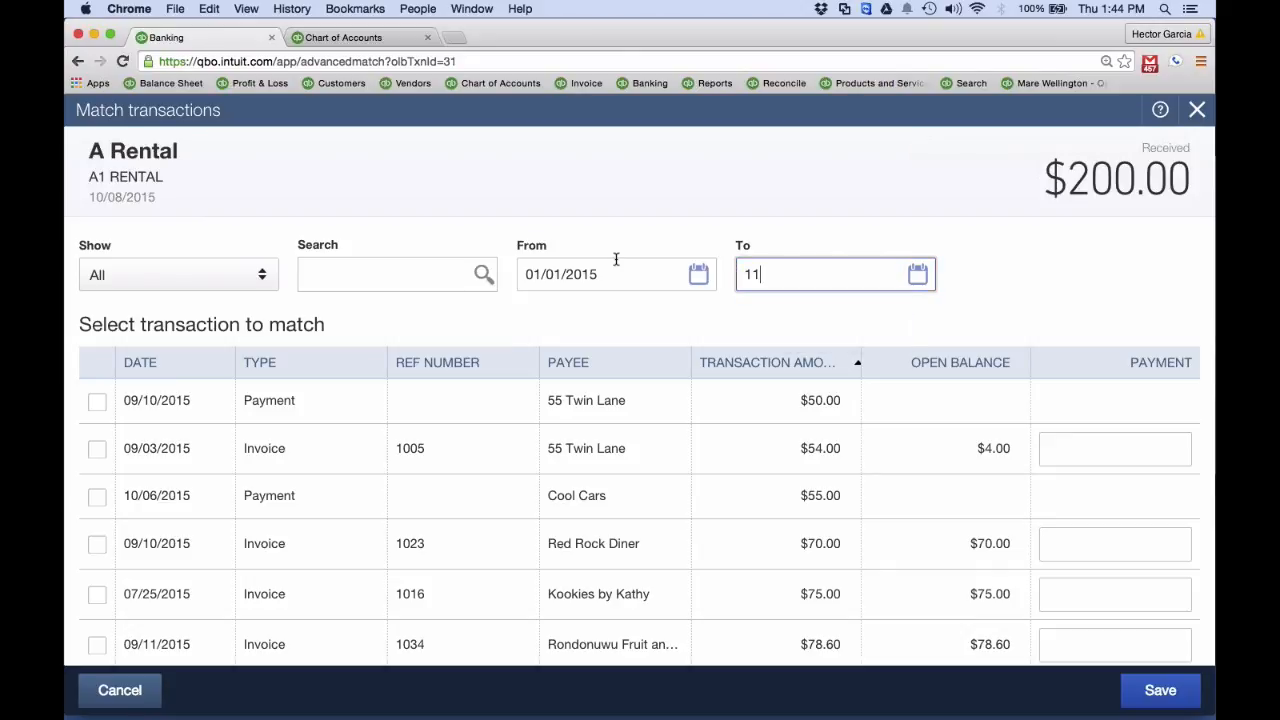
text(201)
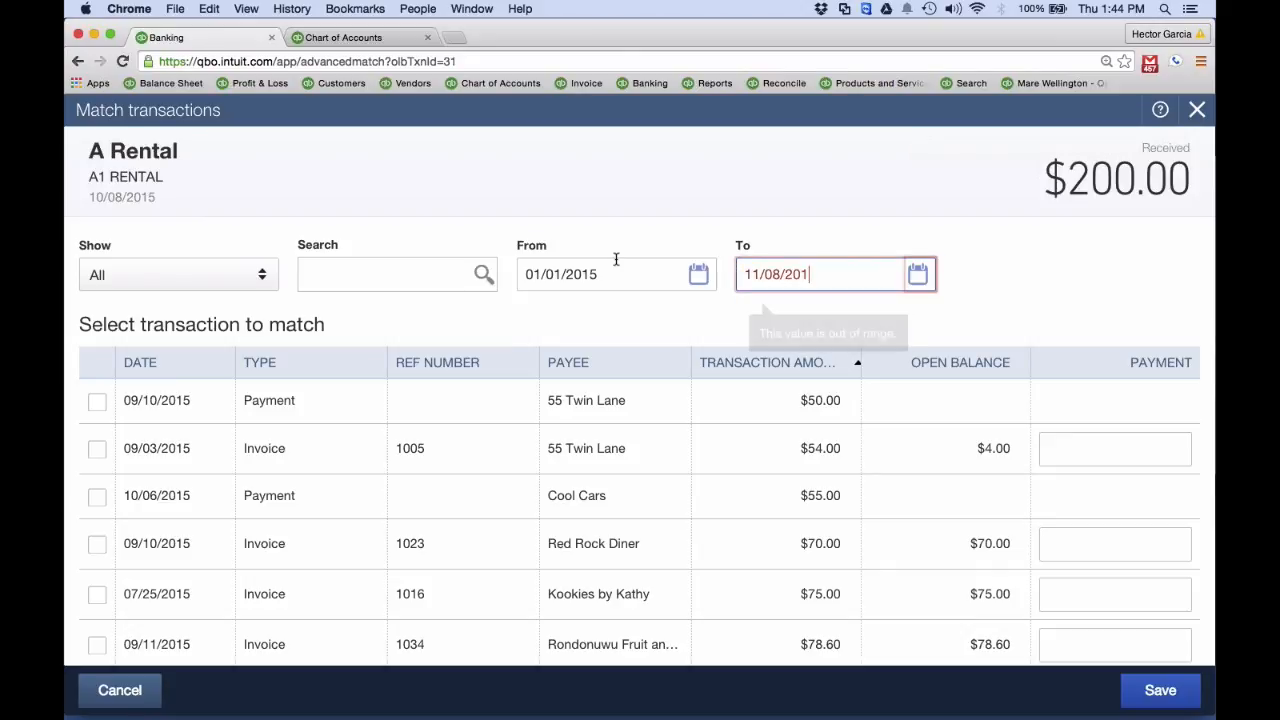
text(5)
key(Tab)
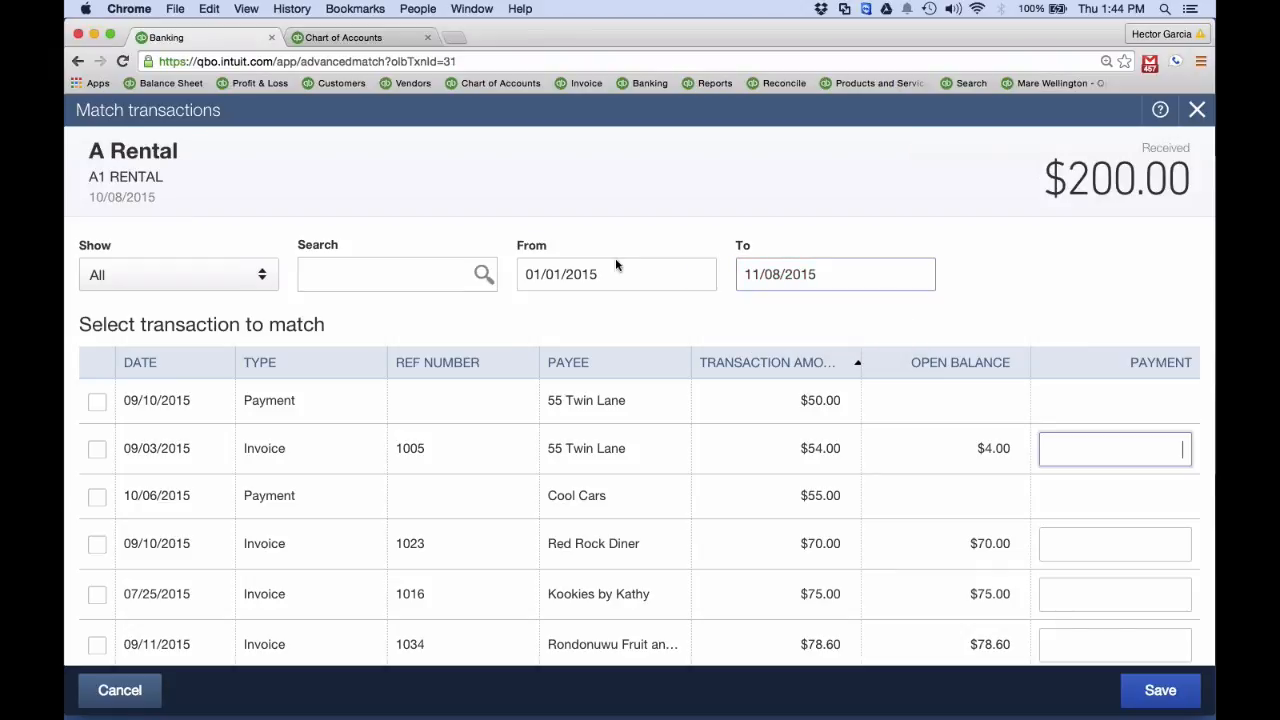
Select the 09/10/2015 payment of $50.00 and the first 11/07/2015 payment of $125.00, and try to save the match
scroll(652, 378, down, 2)
scroll(652, 378, down, 3)
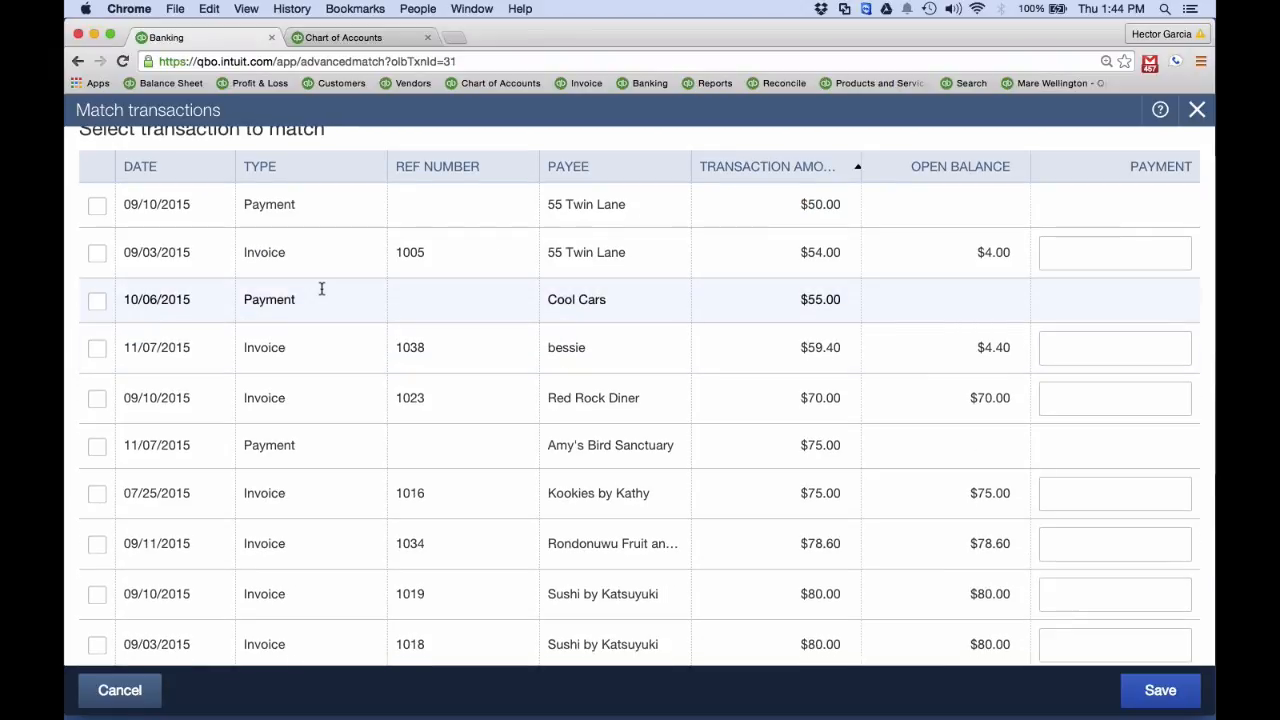
click(97, 207)
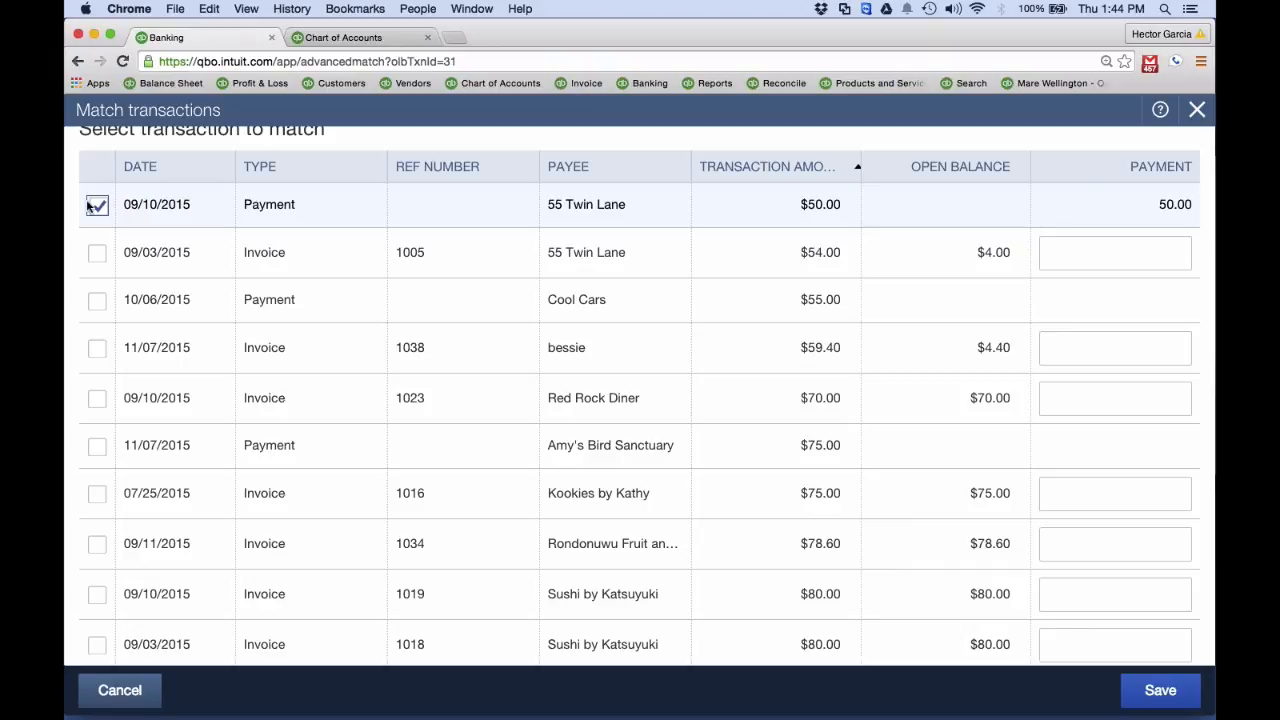
scroll(566, 228, up, 5)
click(519, 266)
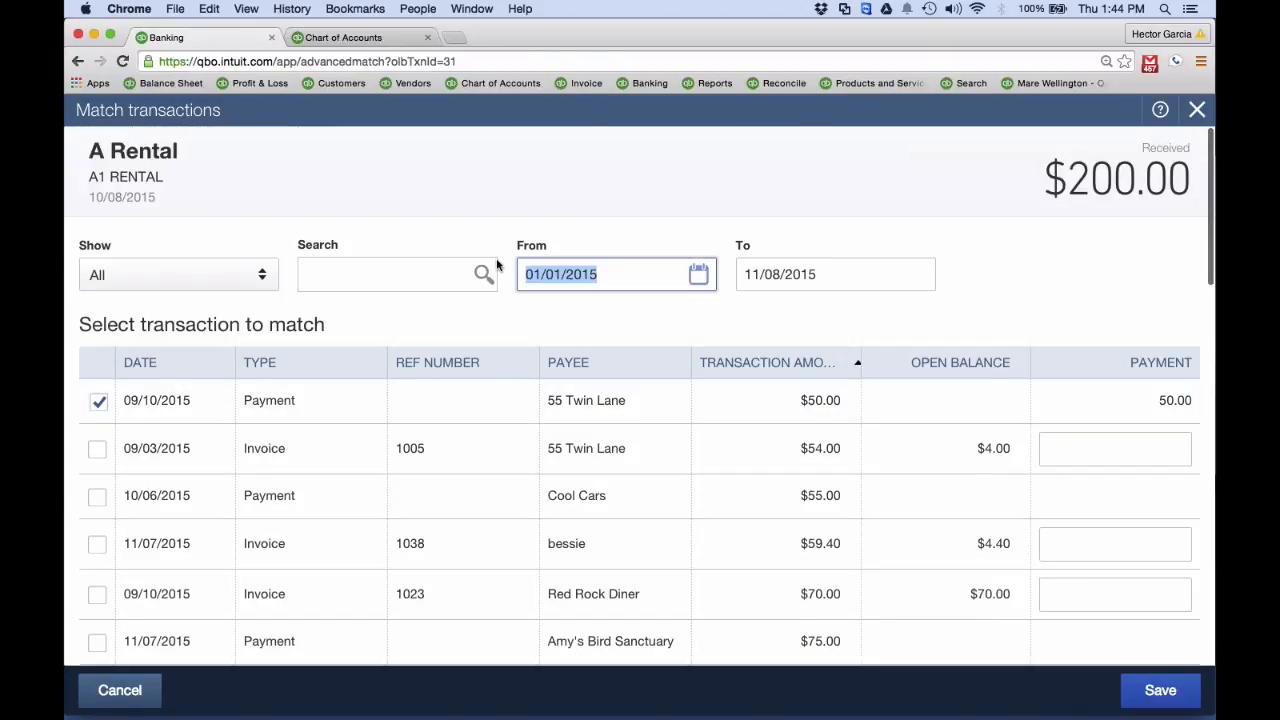
scroll(803, 272, down, 10)
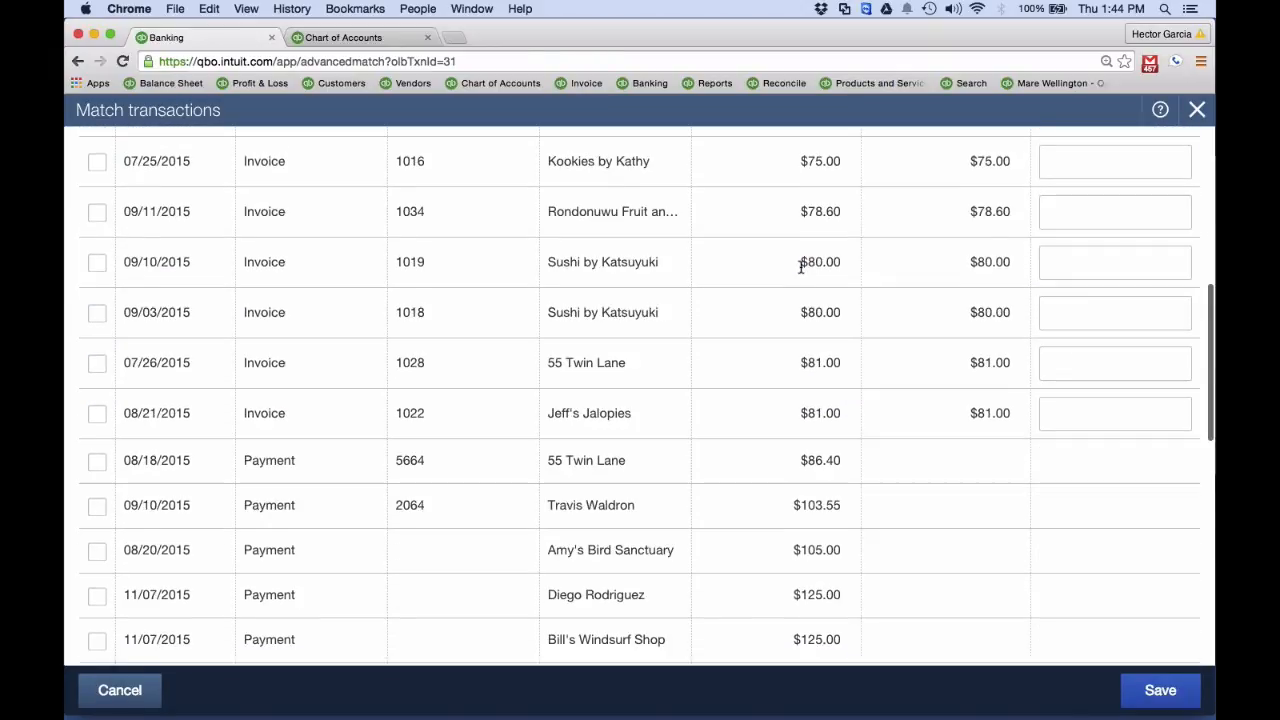
scroll(801, 271, down, 3)
click(90, 420)
scroll(415, 373, up, 15)
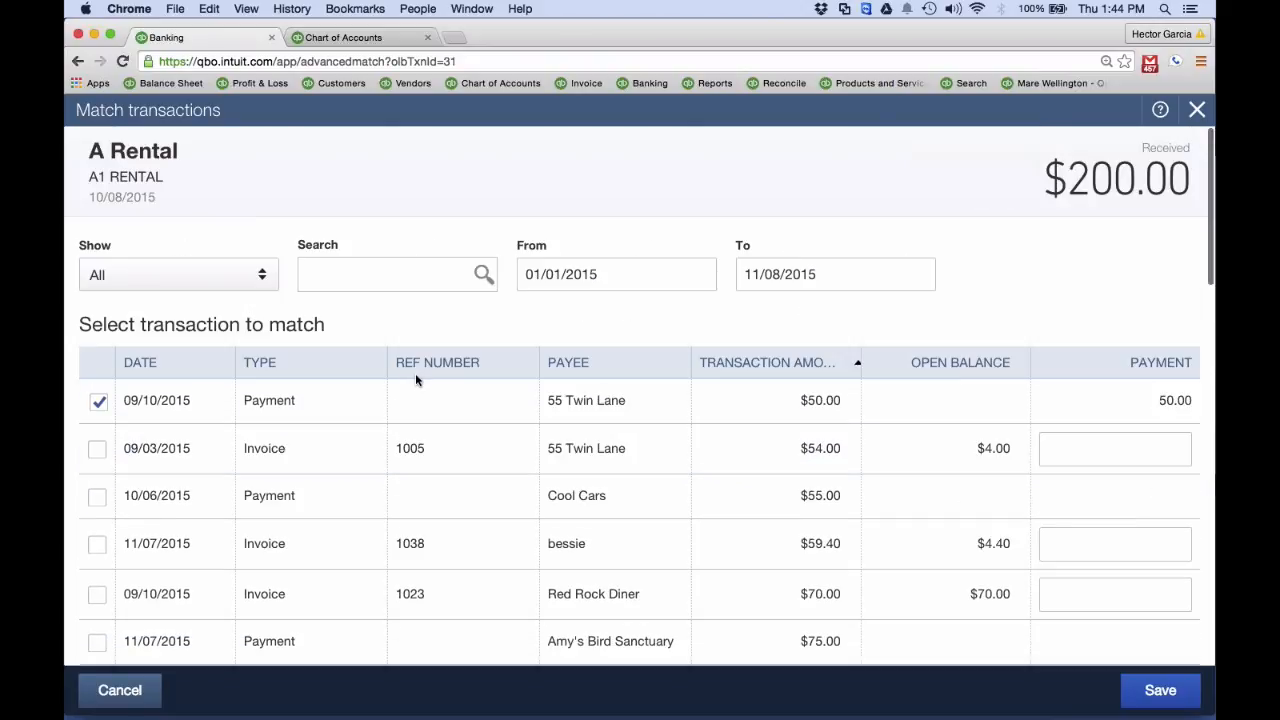
click(1158, 690)
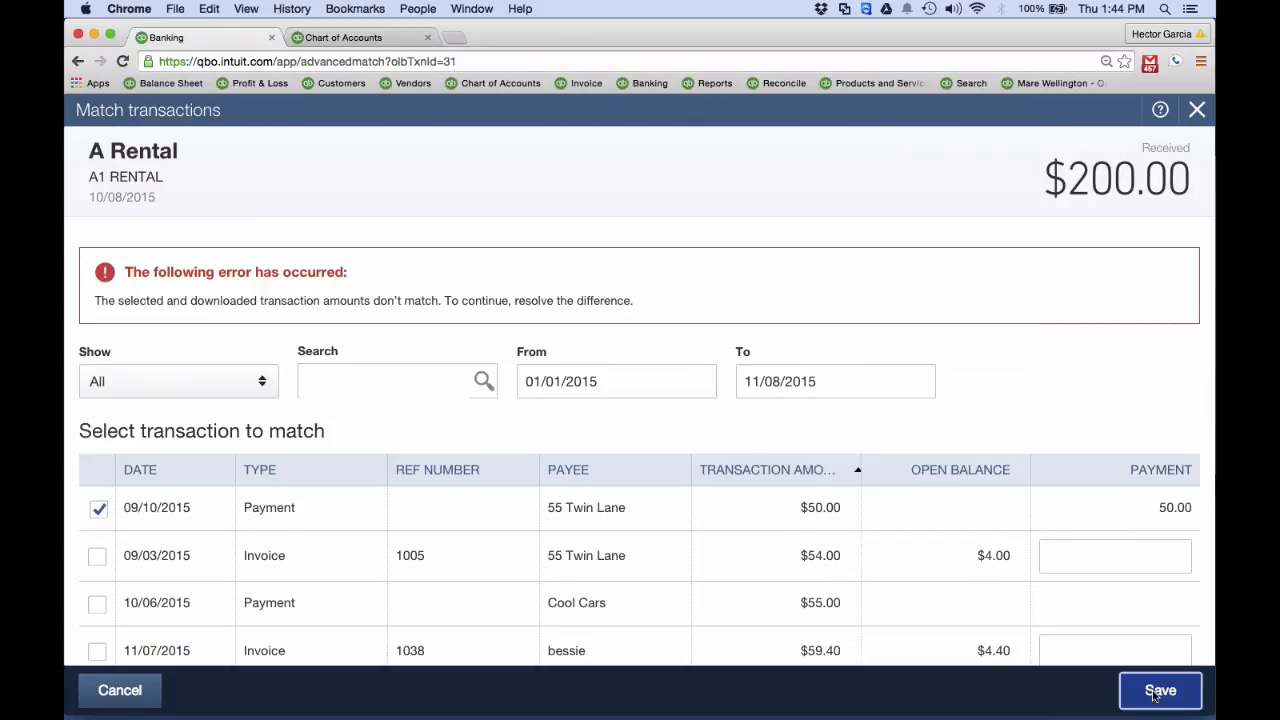
Add the 11/07/2015 payment of $75.00 from Amy's Bird Sanctuary and invoice 1016 to the selected transactions
scroll(1200, 530, down, 15)
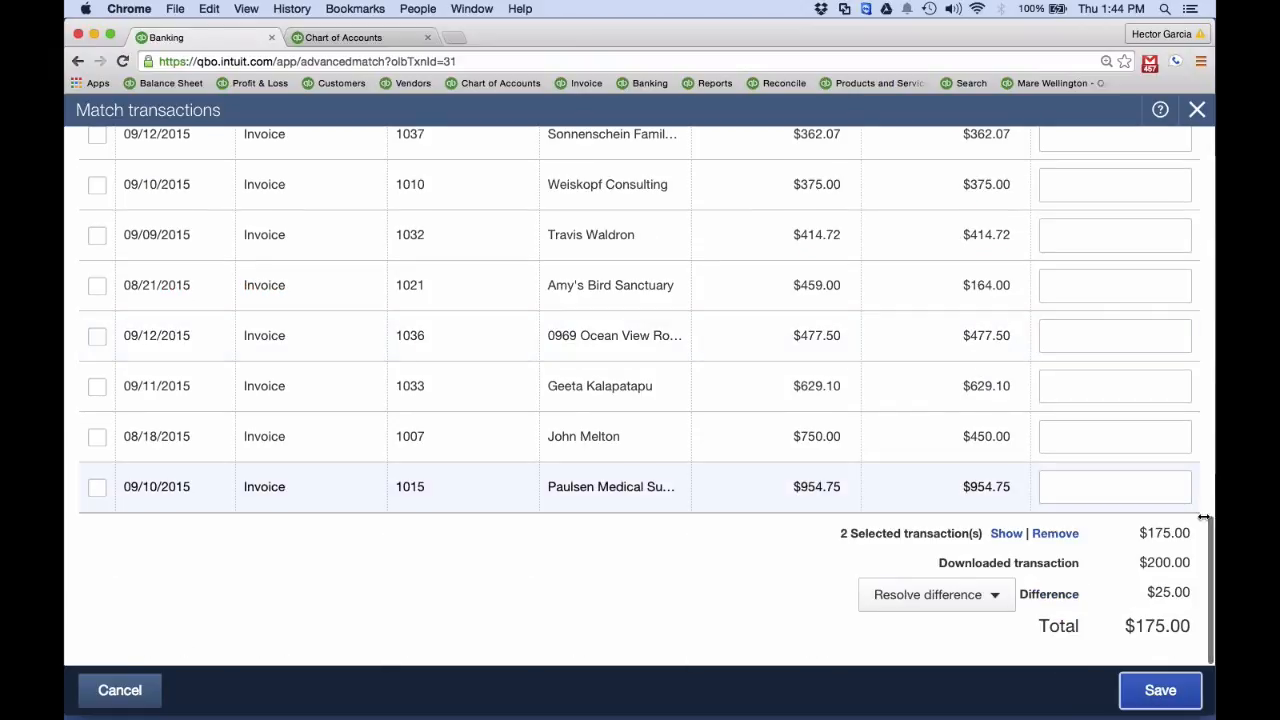
scroll(1131, 562, up, 15)
scroll(1132, 564, down, 5)
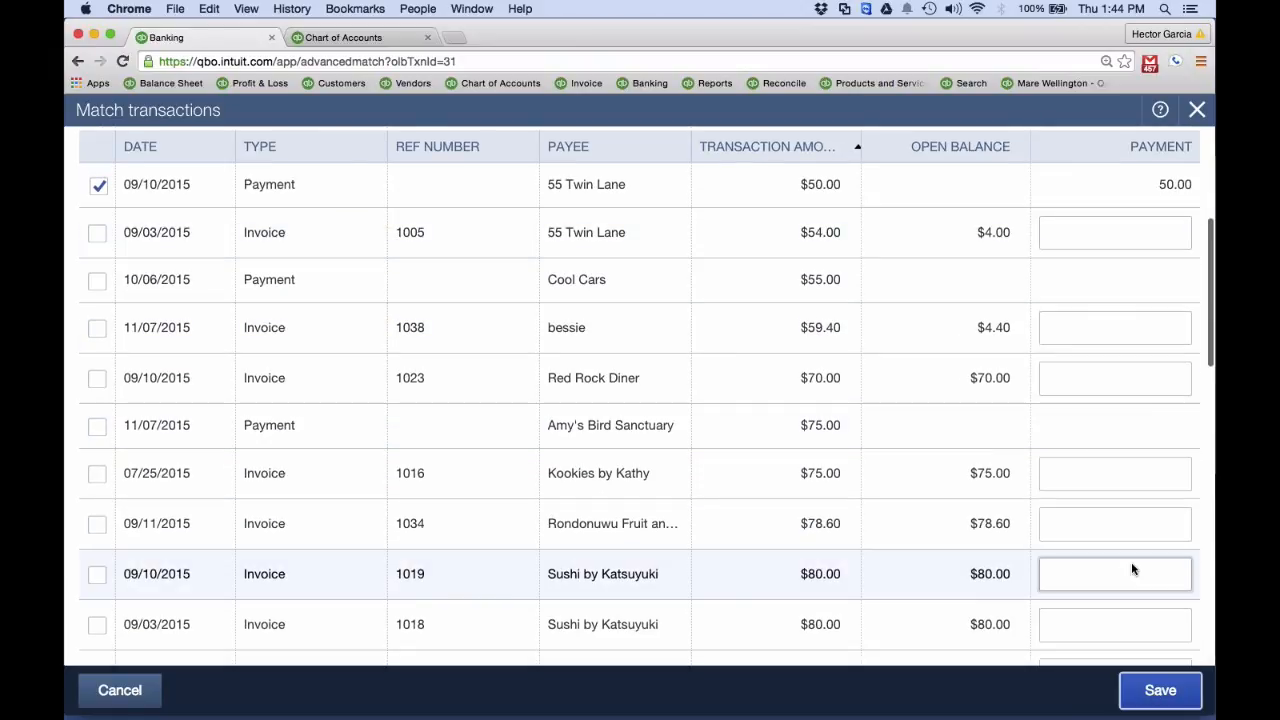
scroll(971, 488, down, 2)
scroll(900, 486, up, 1)
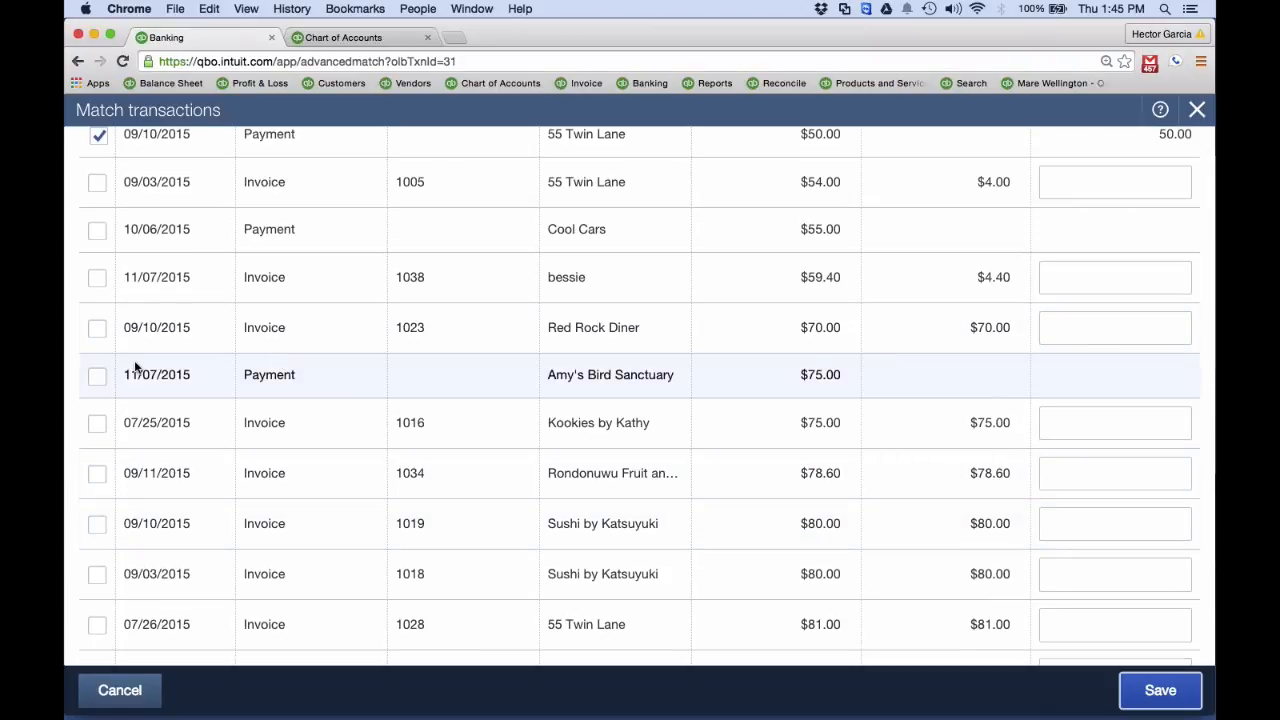
click(97, 375)
click(97, 423)
Deselect the 11/07/2015 payment of $125.00 and save the match to the $200.00 A Rental deposit
scroll(487, 428, down, 15)
scroll(487, 428, up, 8)
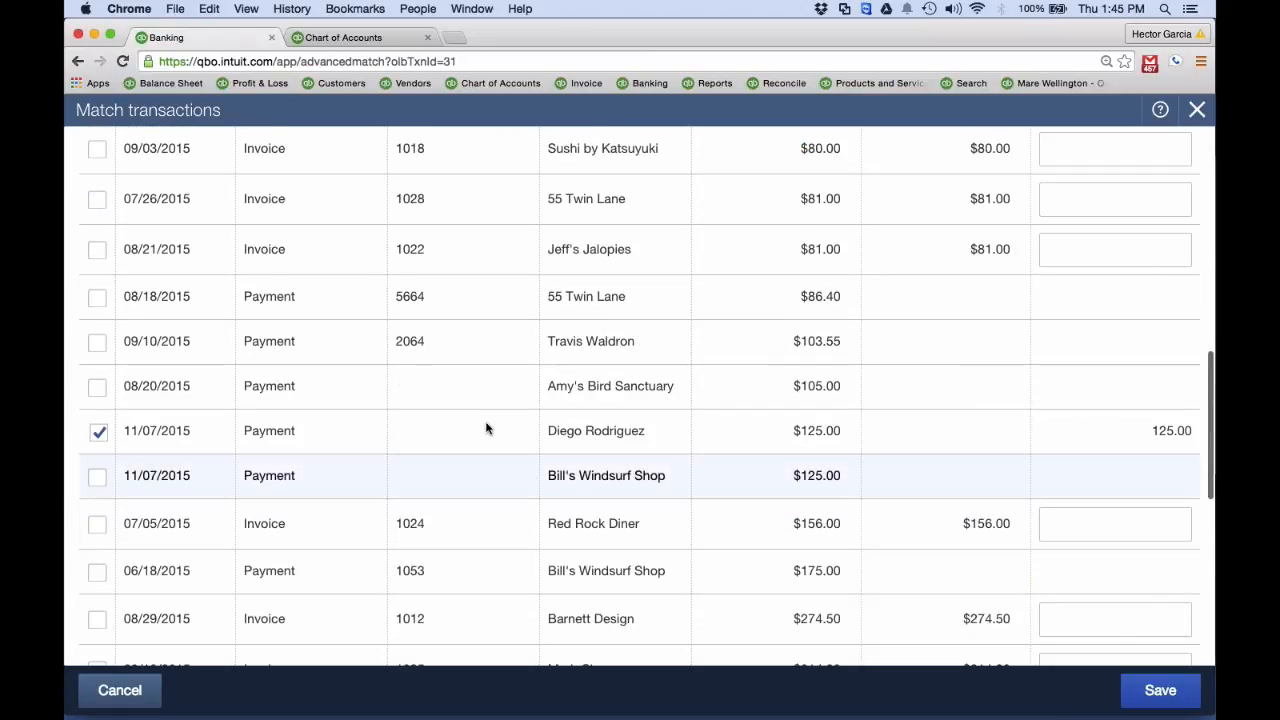
click(98, 432)
scroll(100, 437, down, 5)
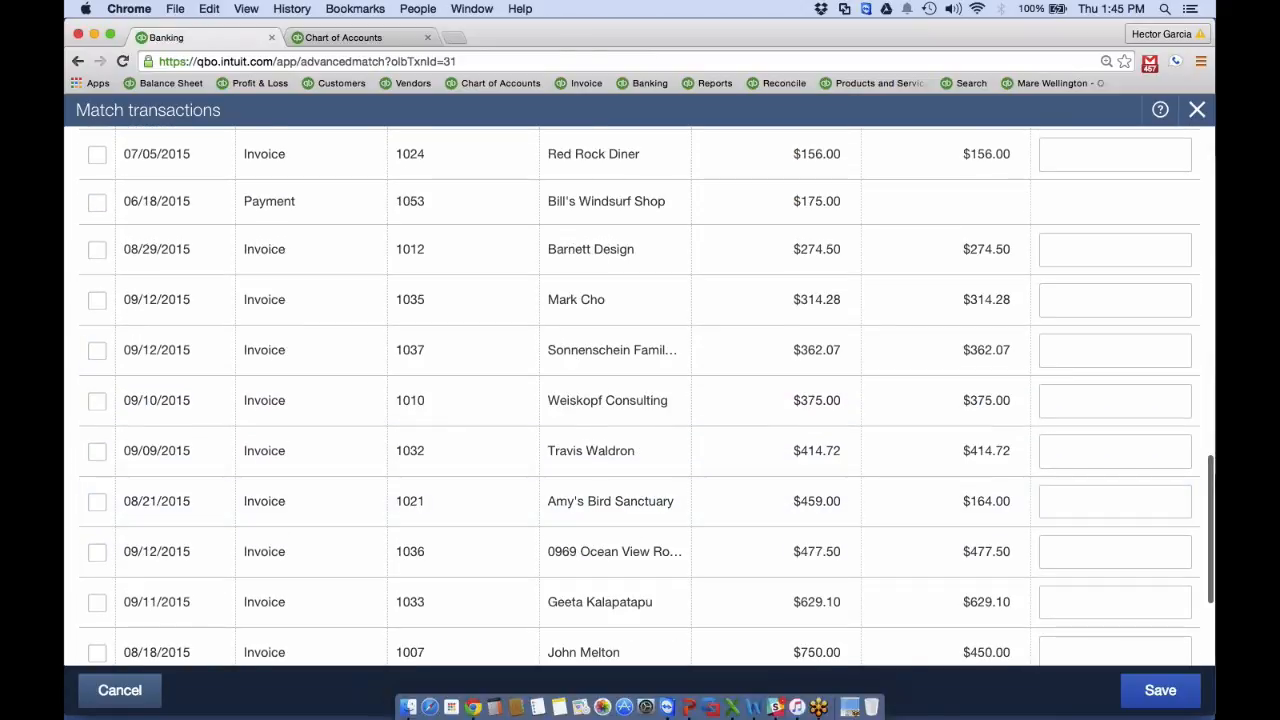
scroll(640, 420, down, 3)
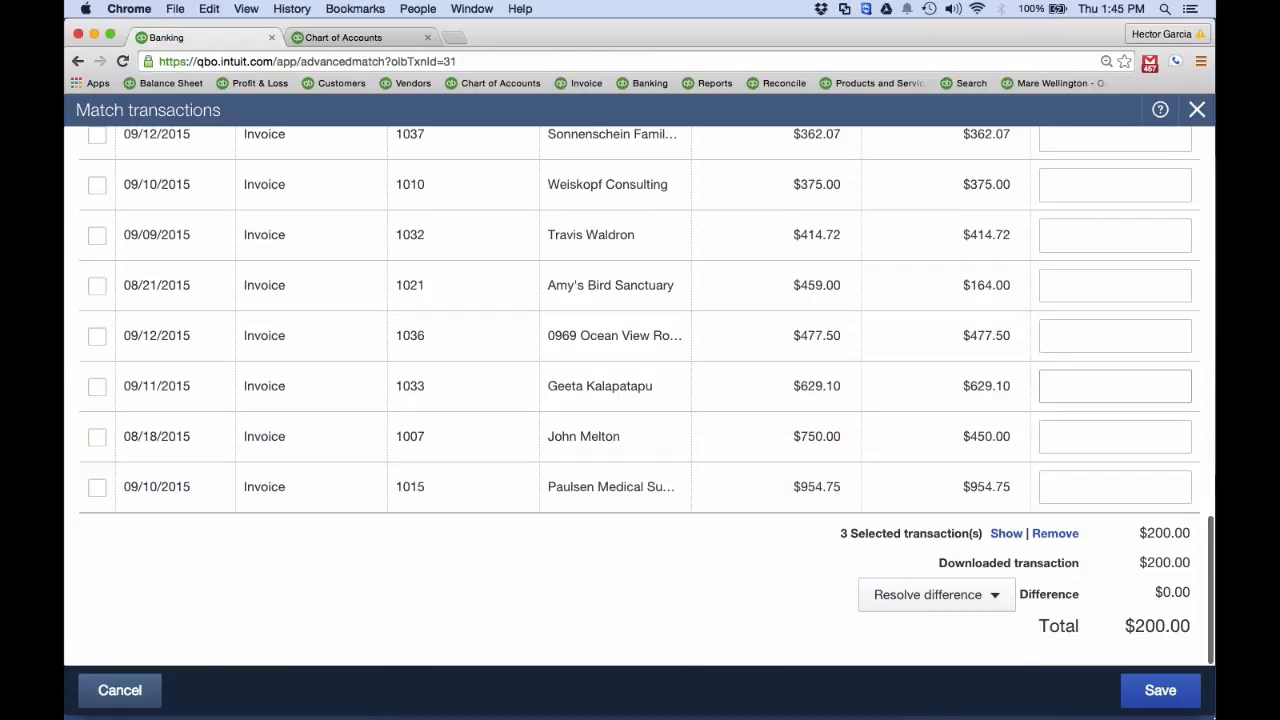
click(1166, 700)
scroll(1166, 700, down, 3)
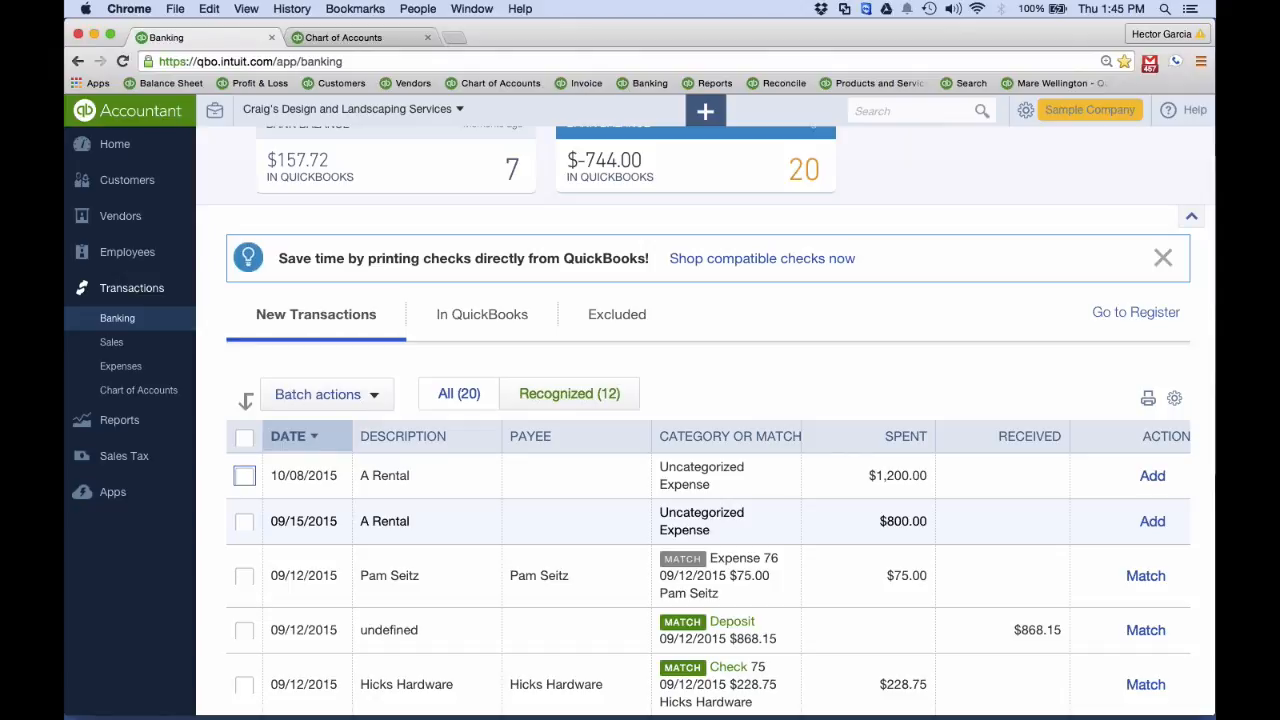
Switch to the presentation, view the Downloaded Transactions slides on common errors and corrections, and return to QuickBooks Online
click(648, 476)
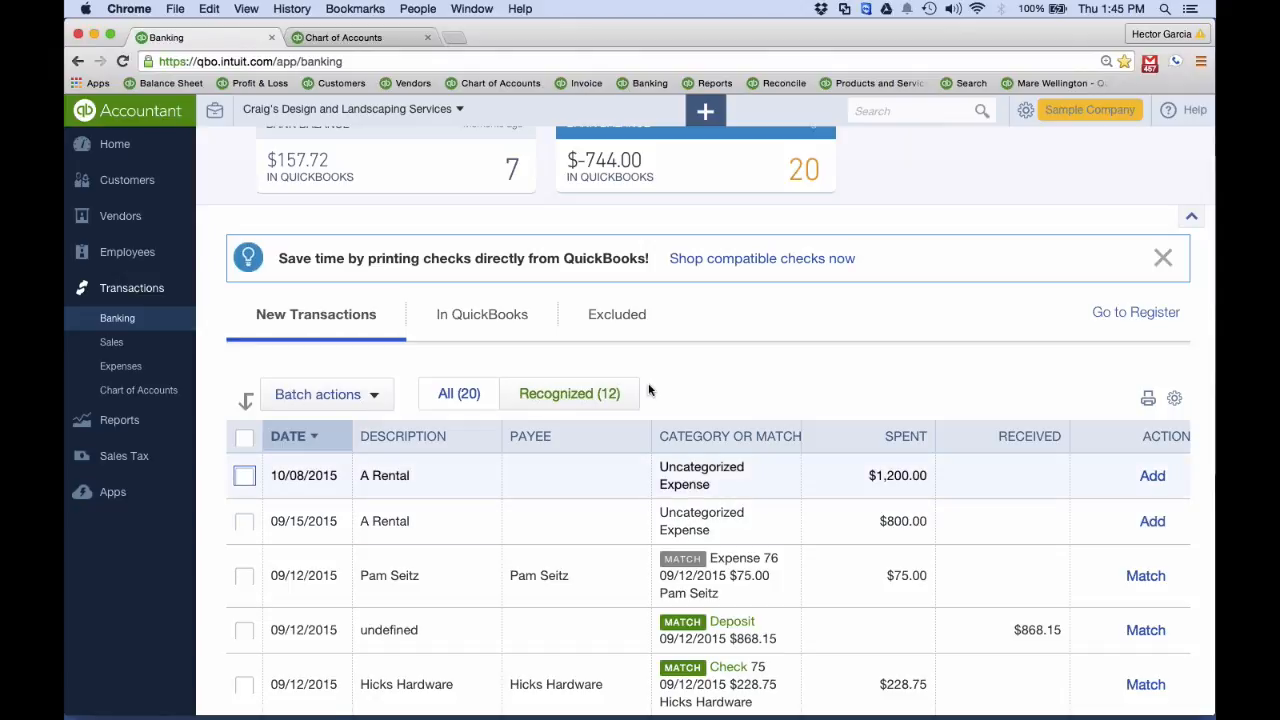
key(ctrl+Up)
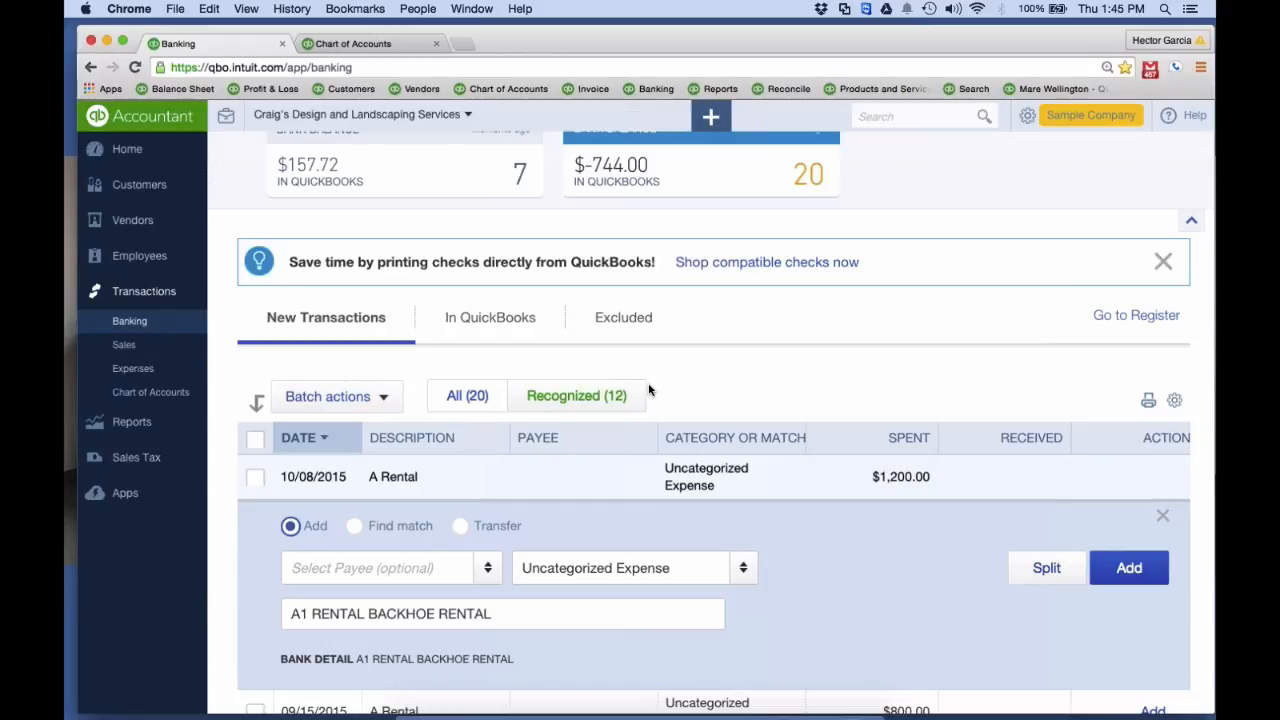
key(ctrl+Up)
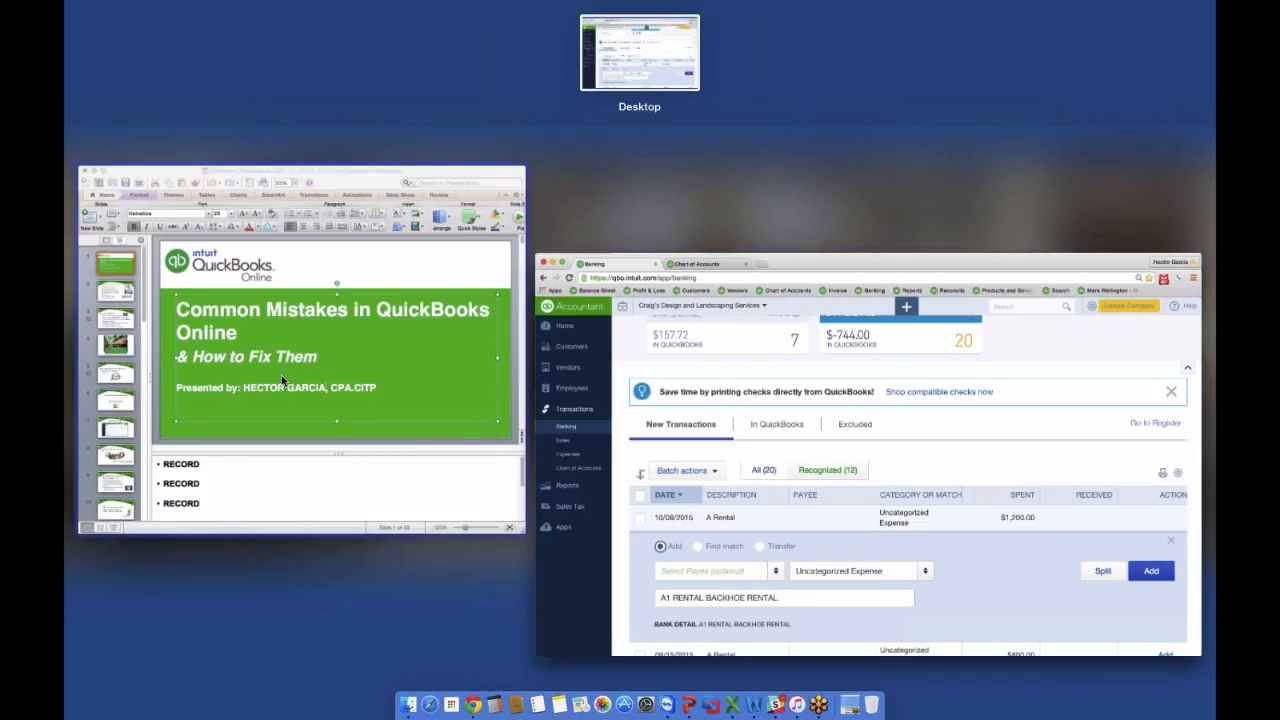
click(281, 375)
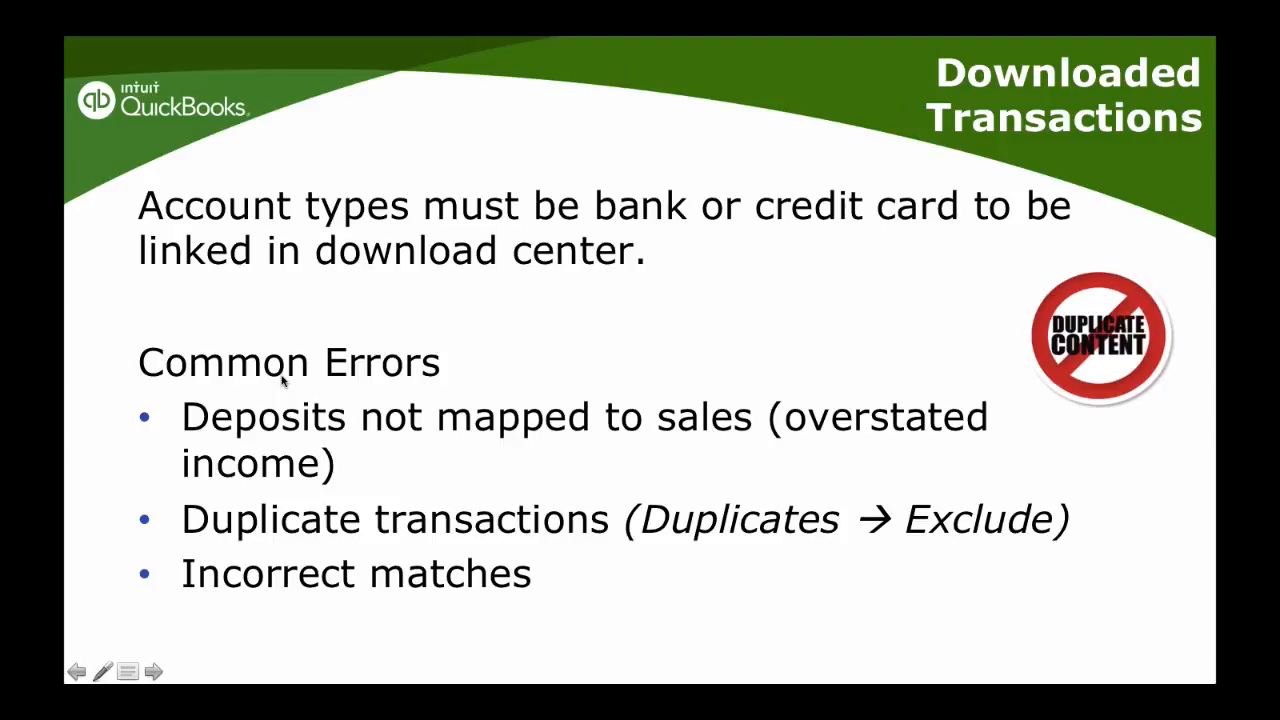
click(283, 381)
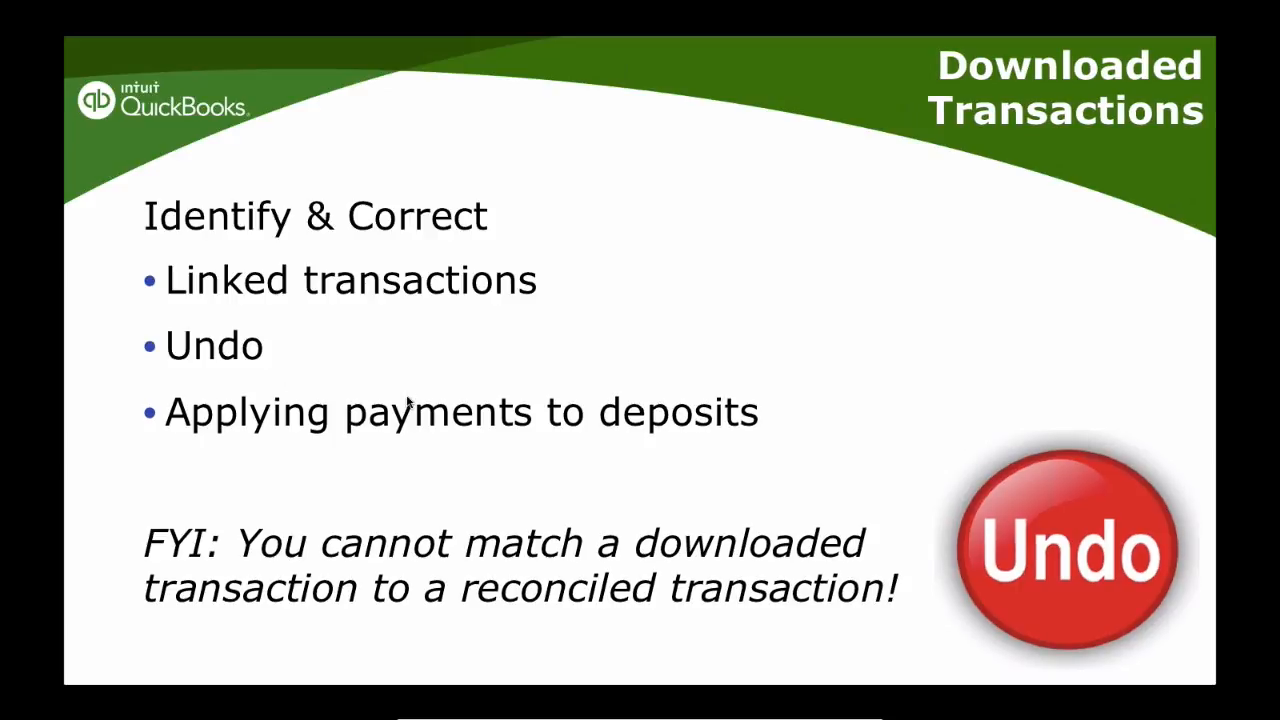
key(ctrl+Up)
click(888, 323)
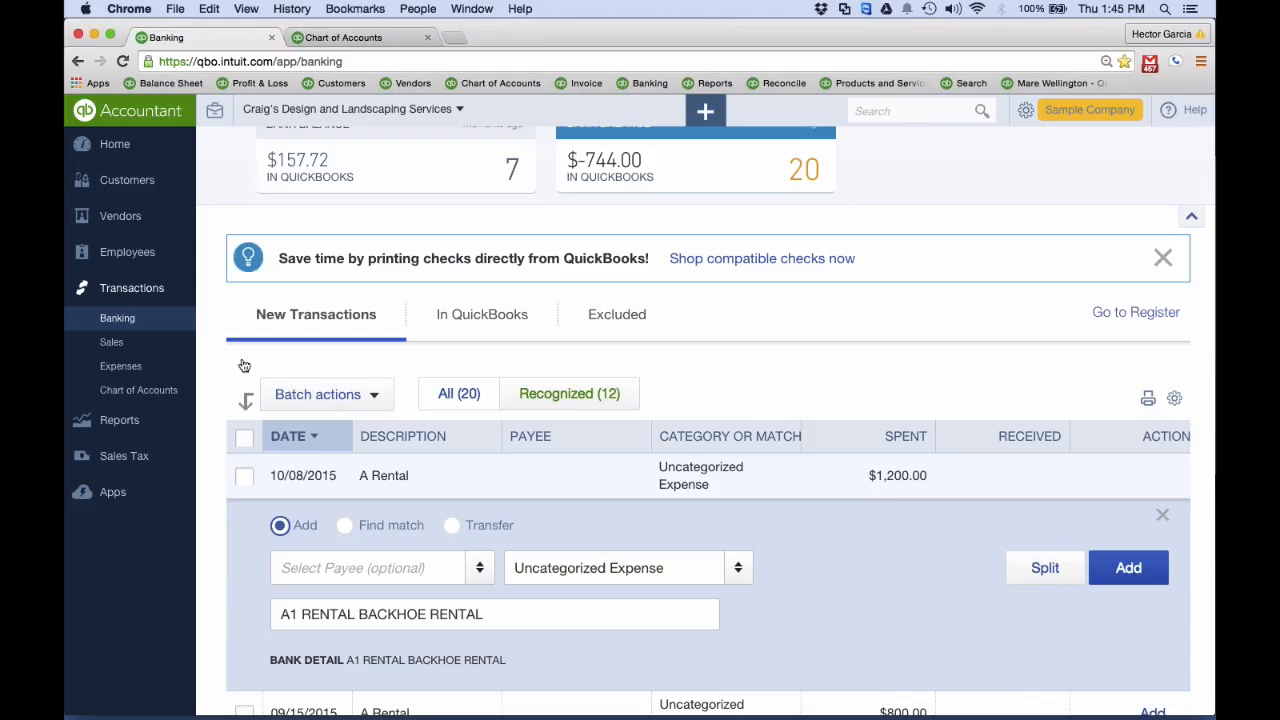
Open the Books By Bessie $55.00 deposit from the transactions already in QuickBooks, unmatch its online banking match, and save the deposit
click(117, 318)
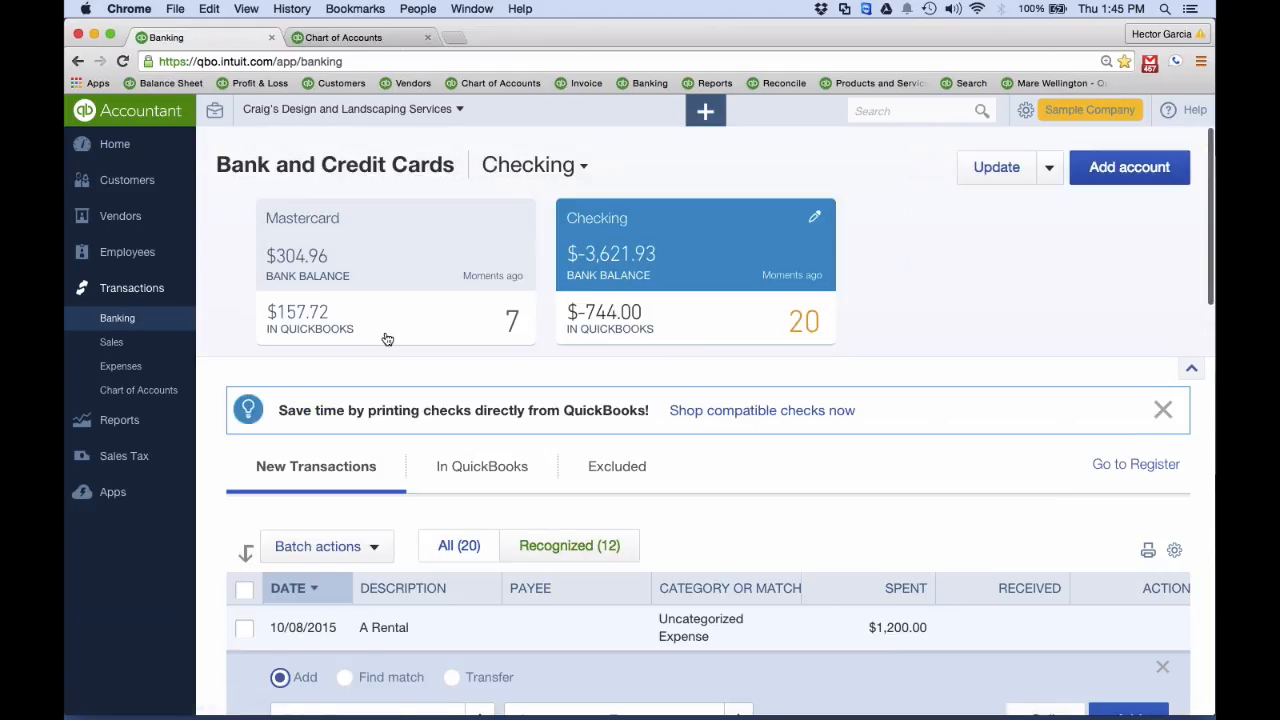
click(501, 468)
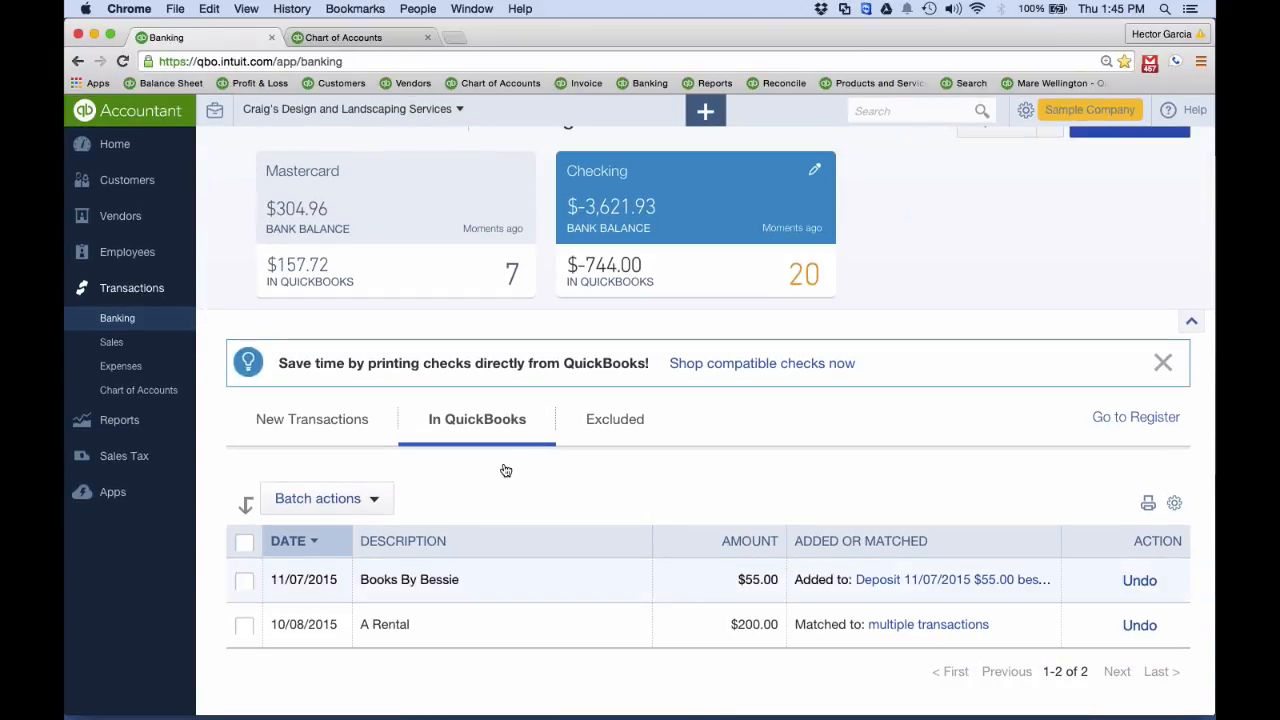
click(900, 580)
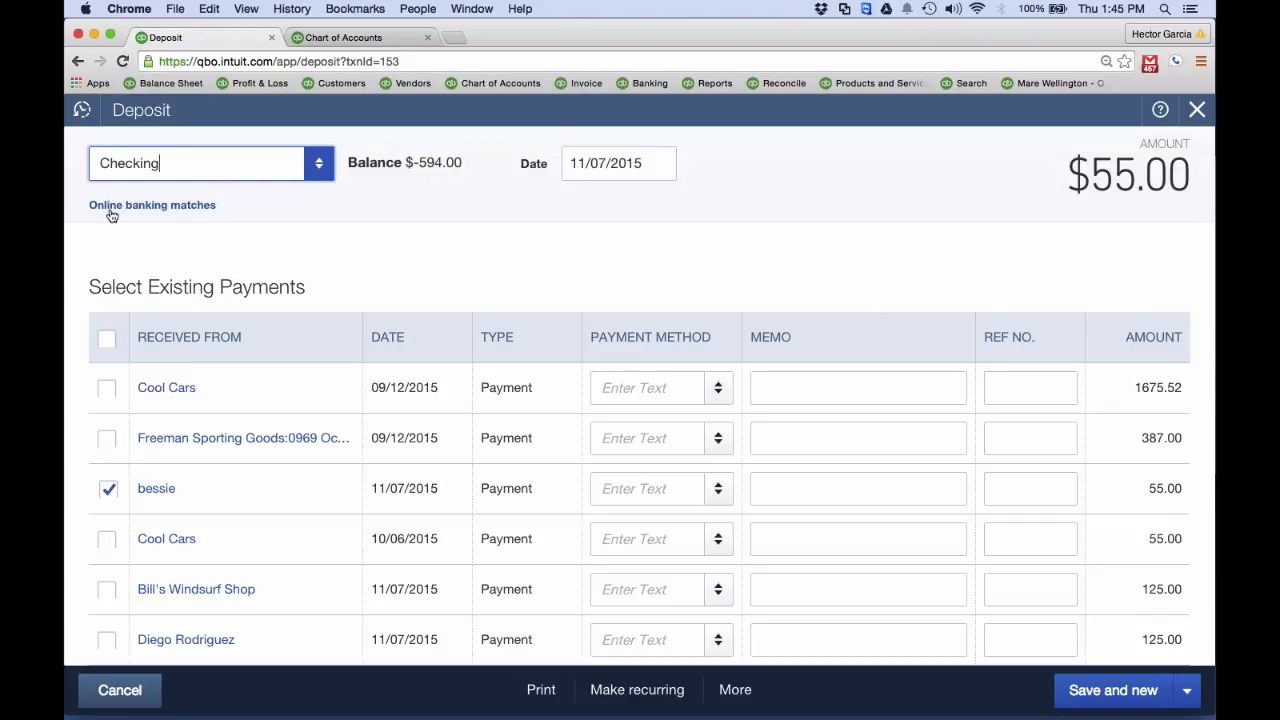
click(174, 206)
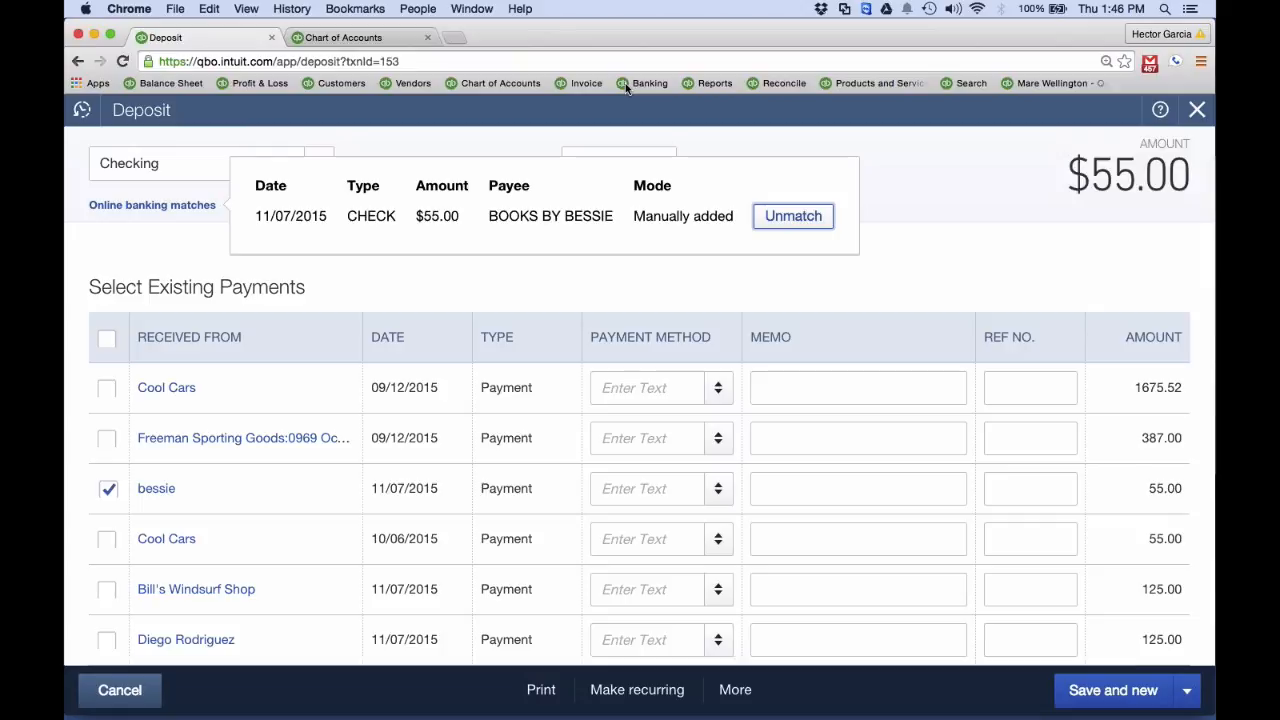
click(796, 219)
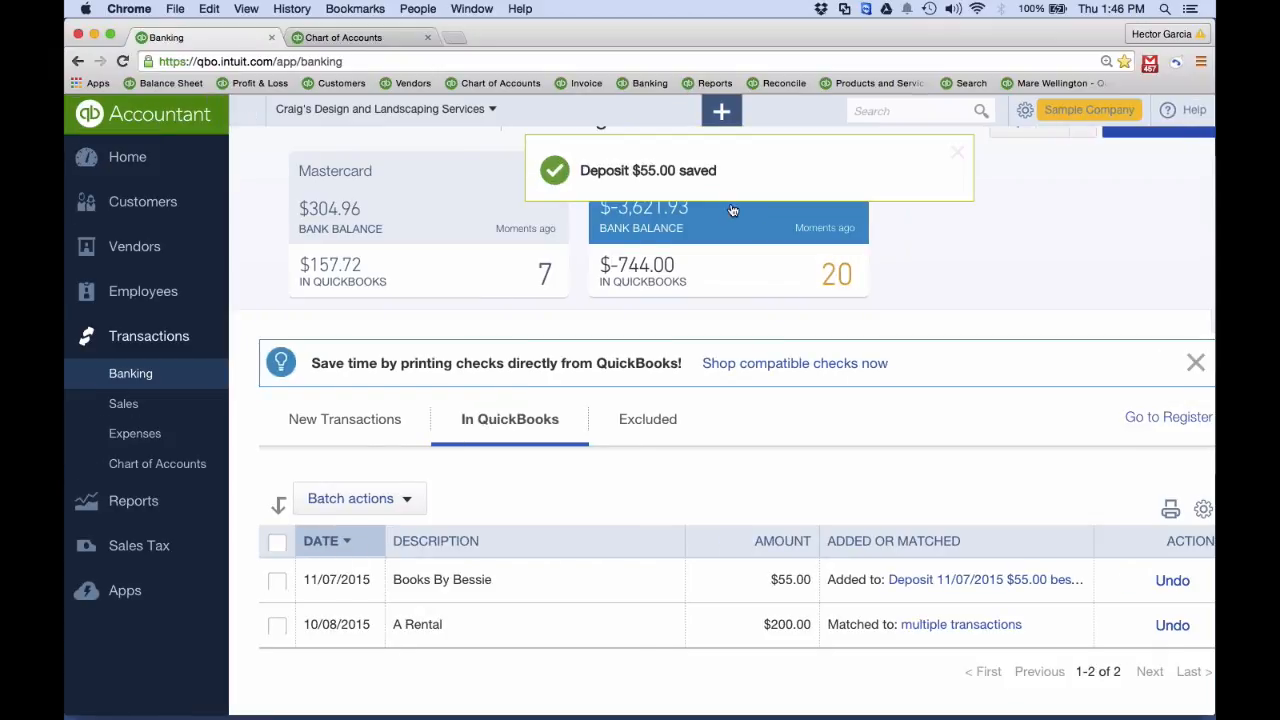
Match the new 11/07/2015 Books By Bessie bank transaction to the 10/06/2015 payment of $55.00 from Cool Cars
click(334, 419)
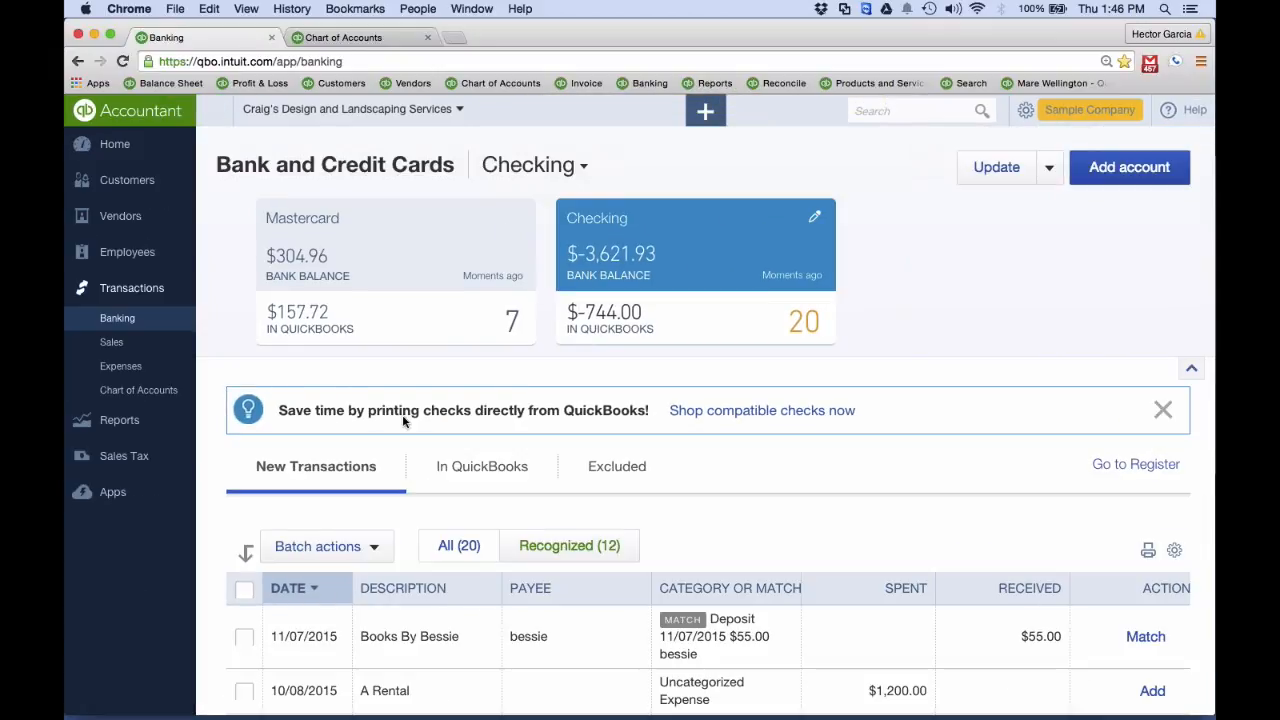
scroll(960, 491, down, 3)
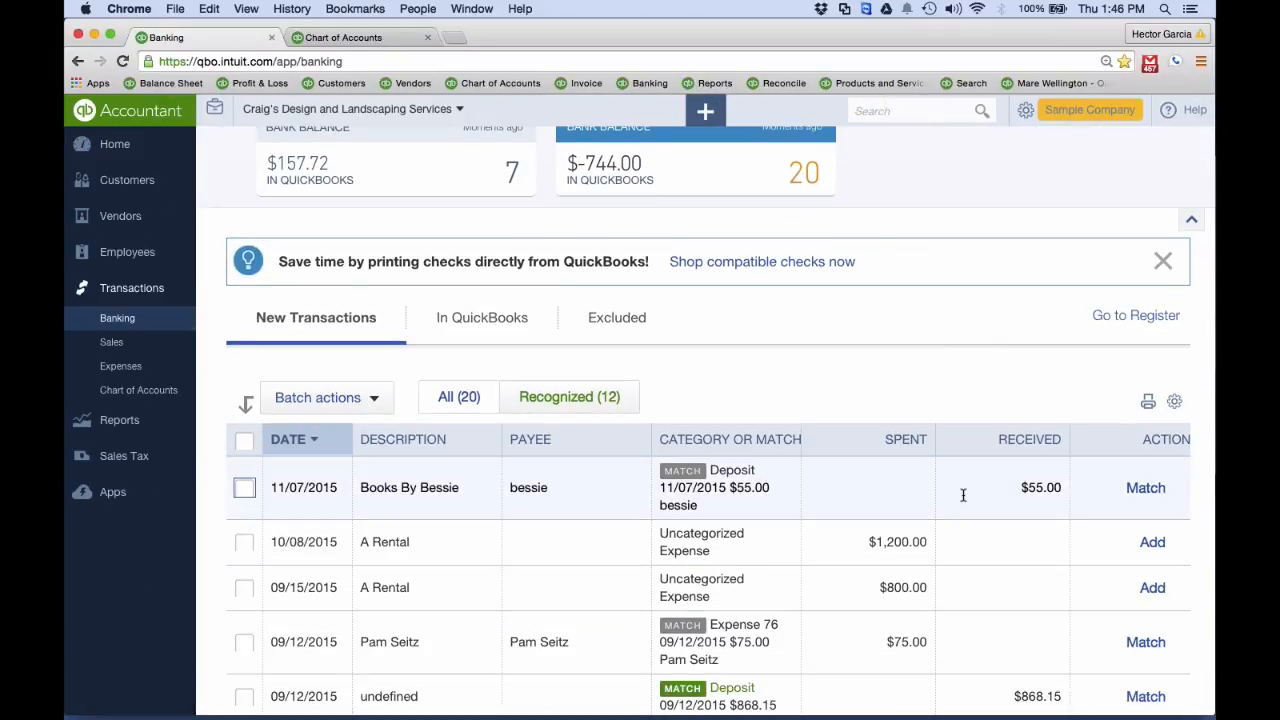
click(1043, 490)
scroll(400, 565, down, 1)
click(280, 581)
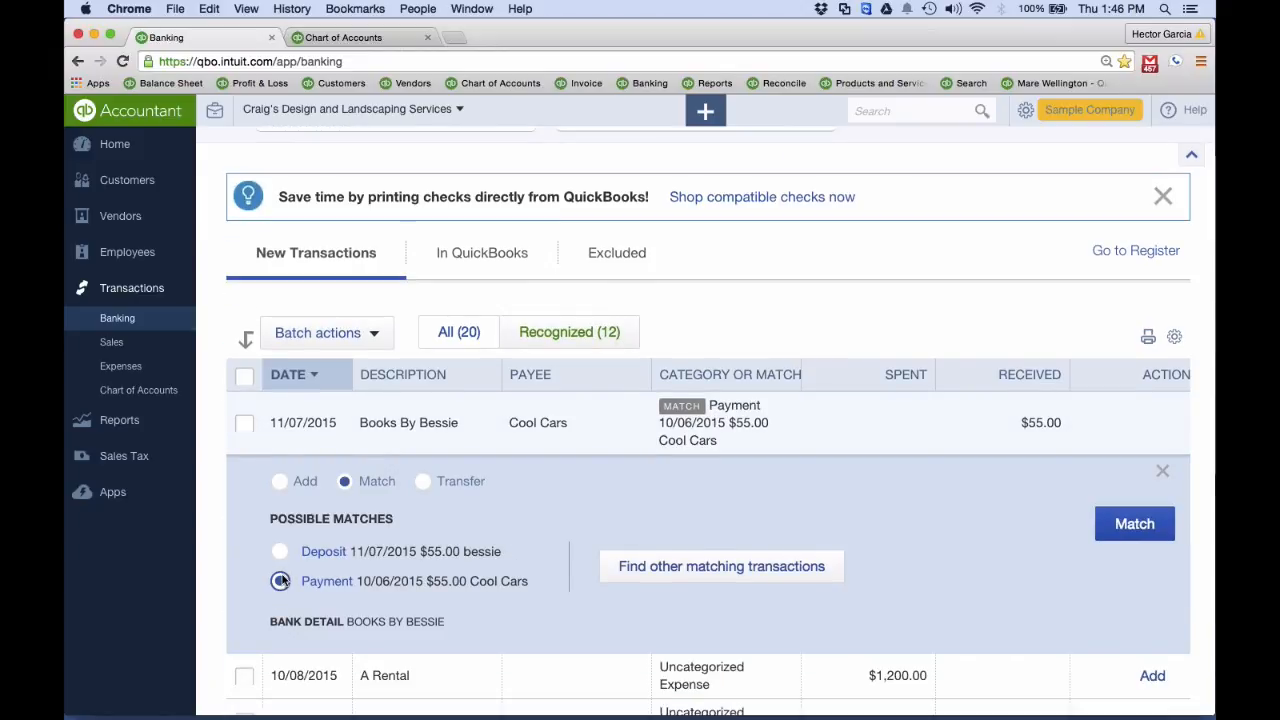
click(1133, 526)
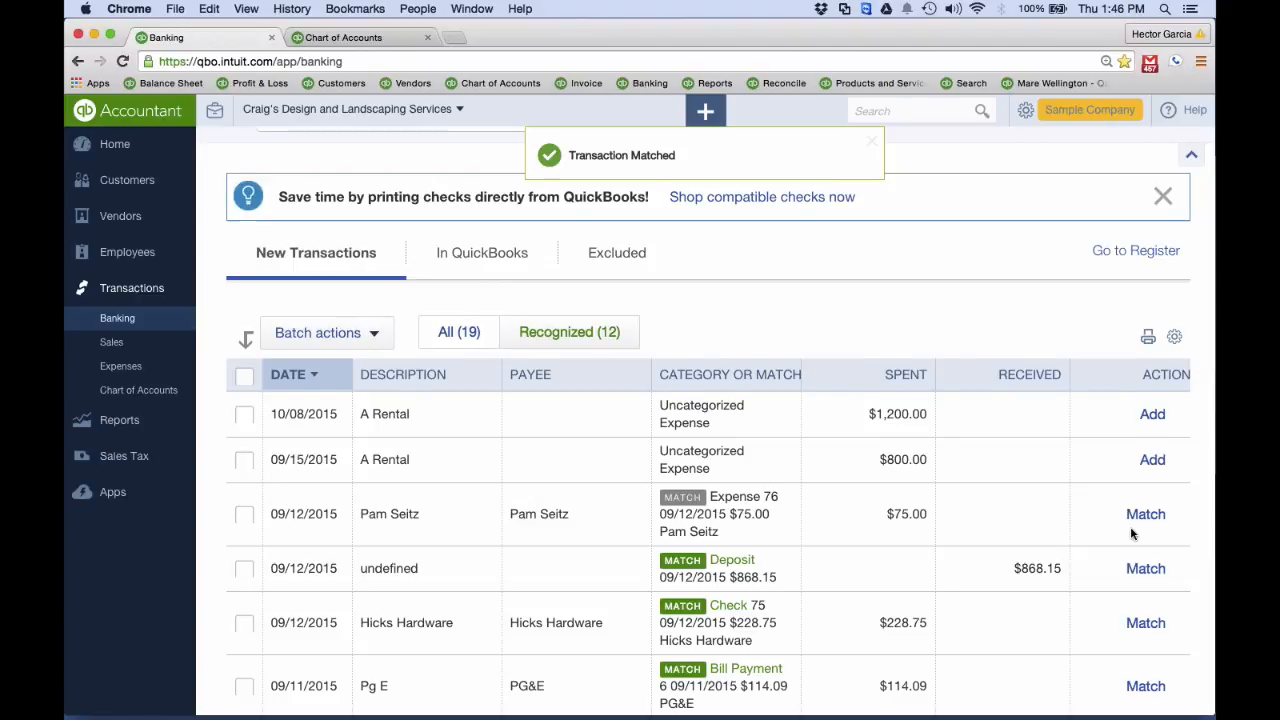
Switch to the presentation, view the Downloaded Transactions slide about identifying and correcting errors, and return to QuickBooks Online
key(ctrl+Up)
click(402, 463)
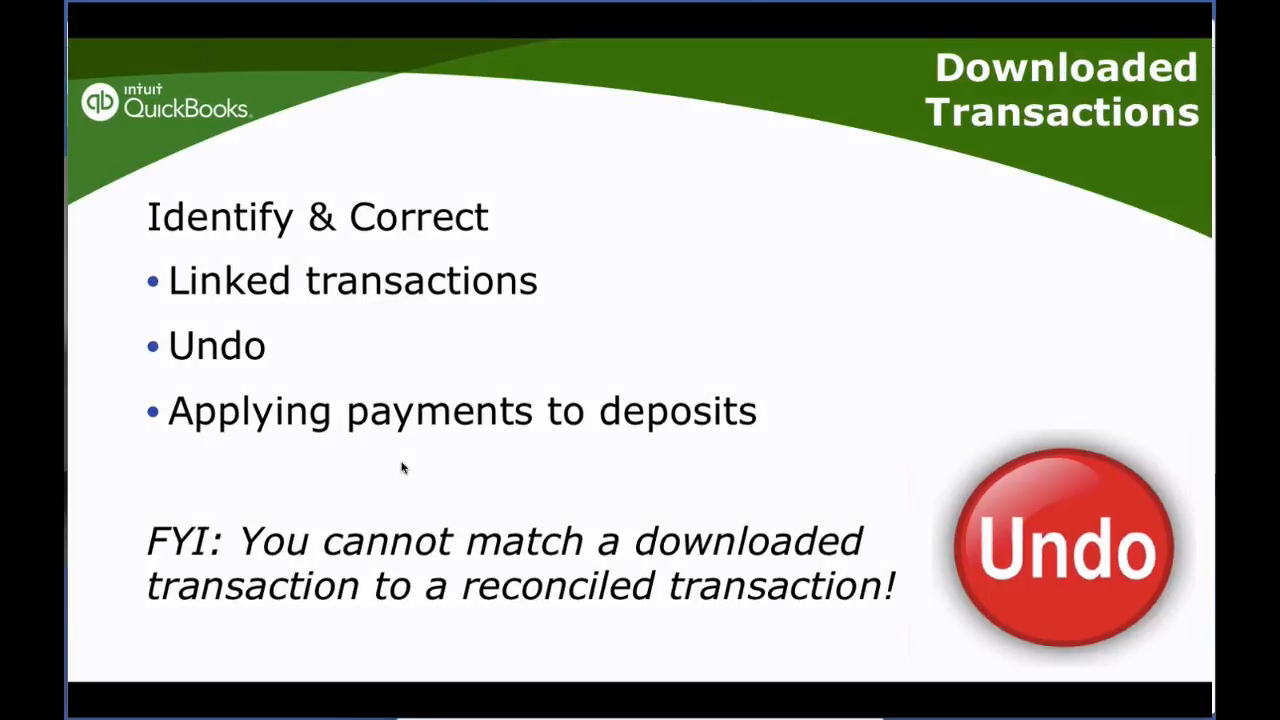
key(ctrl+Up)
click(1063, 400)
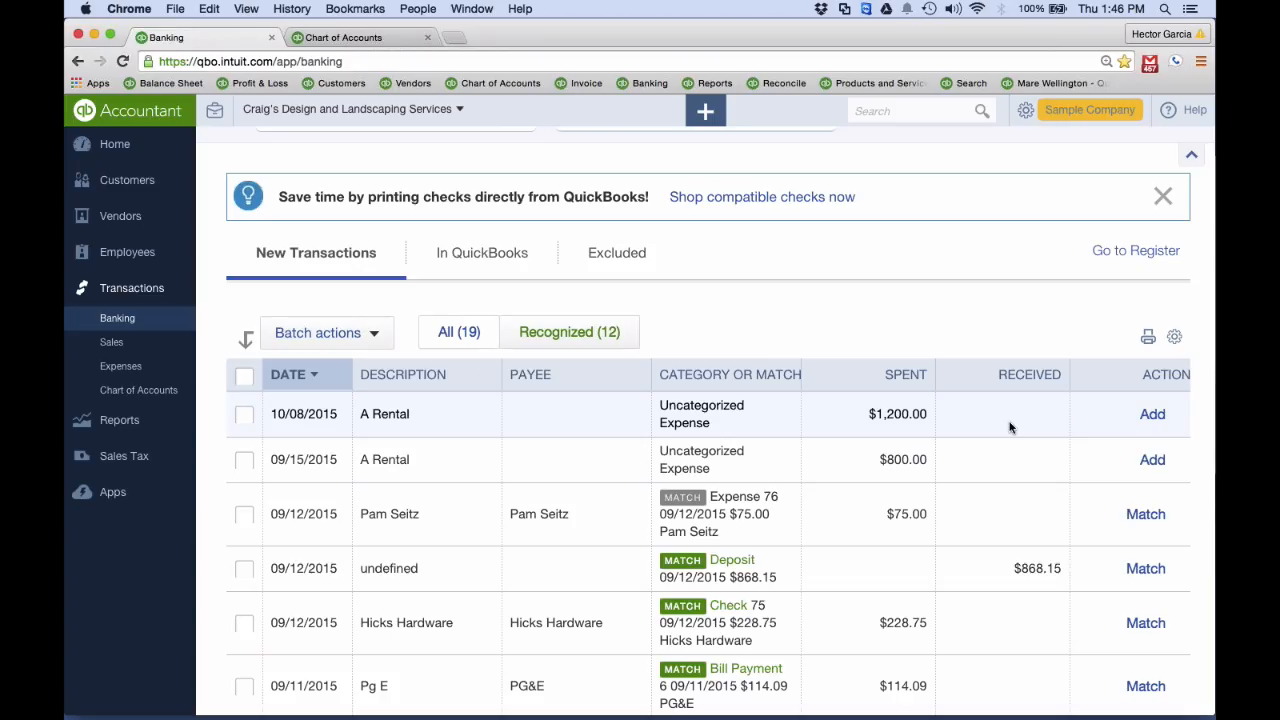
Create a check from the Checking account to Cigna Health Care with an Insurance line of $800.00
scroll(1008, 425, down, 1)
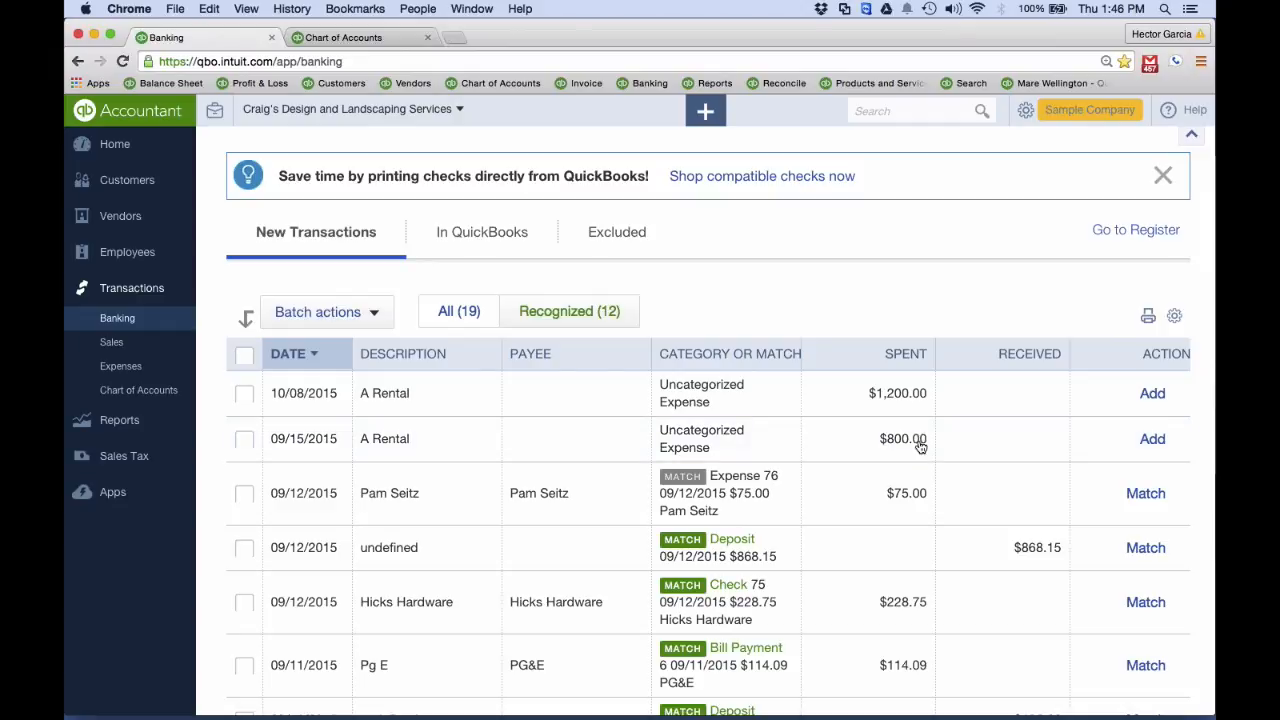
click(705, 110)
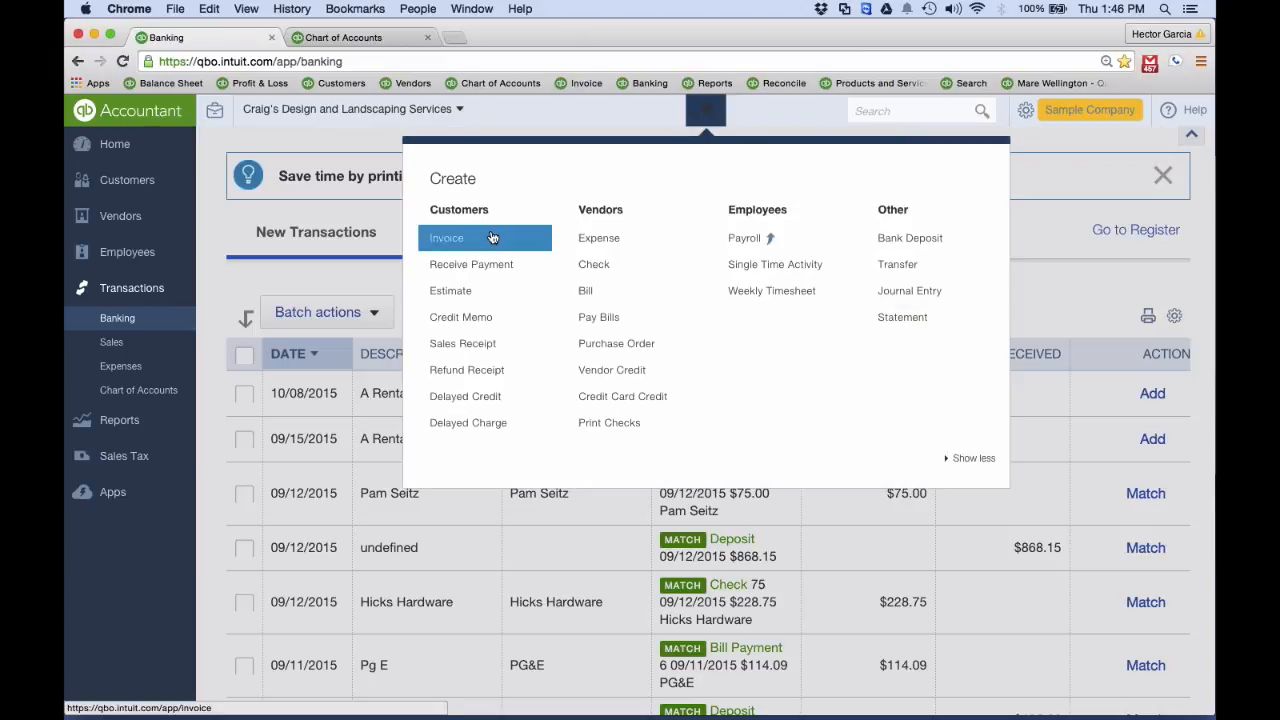
click(605, 266)
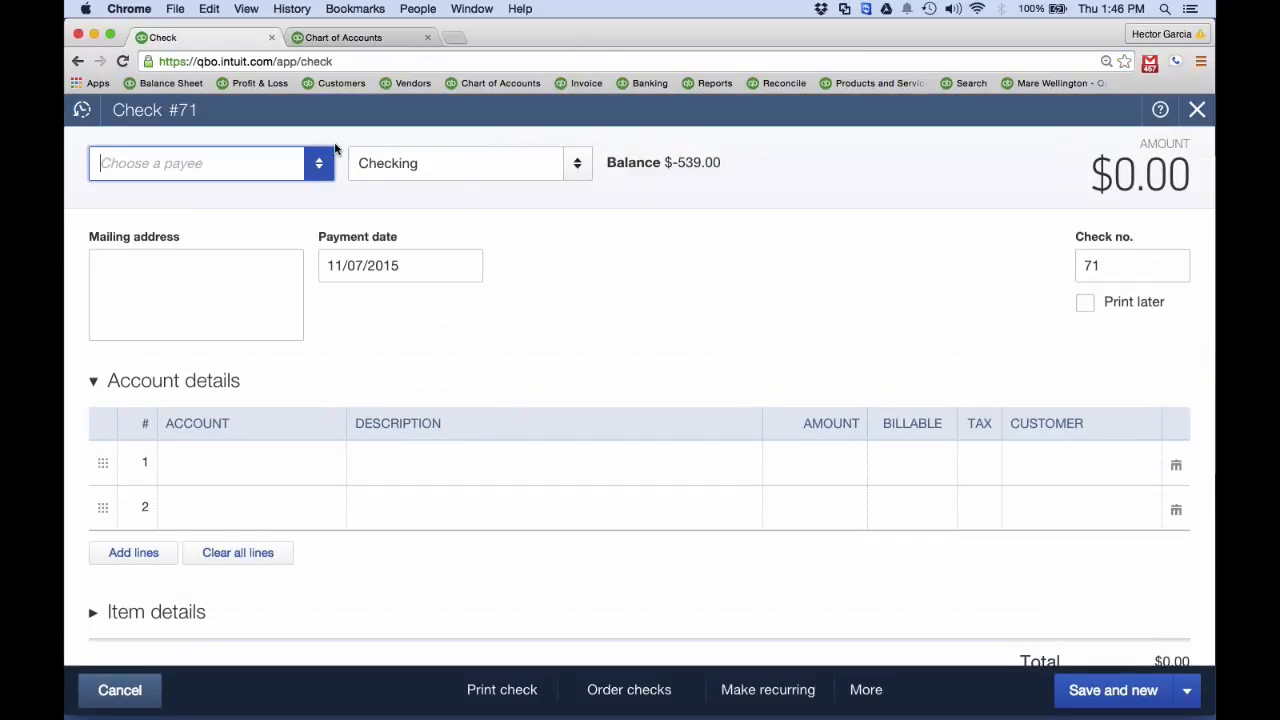
click(313, 166)
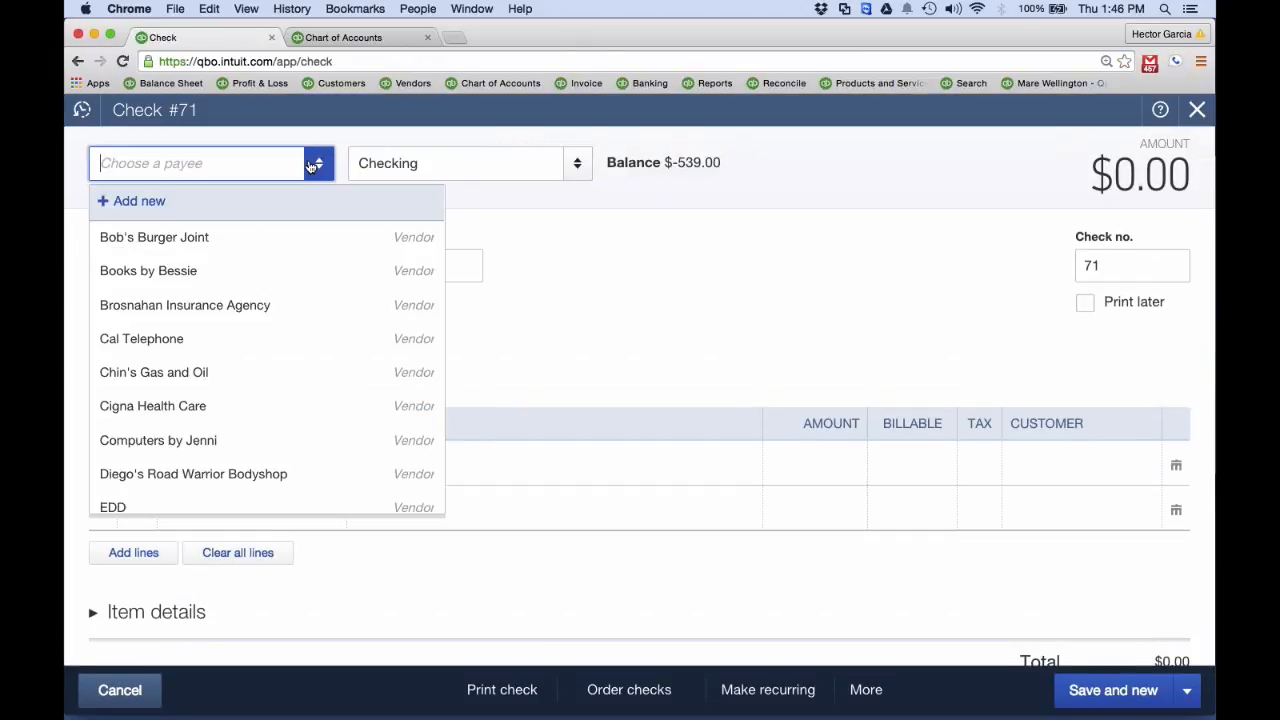
click(183, 408)
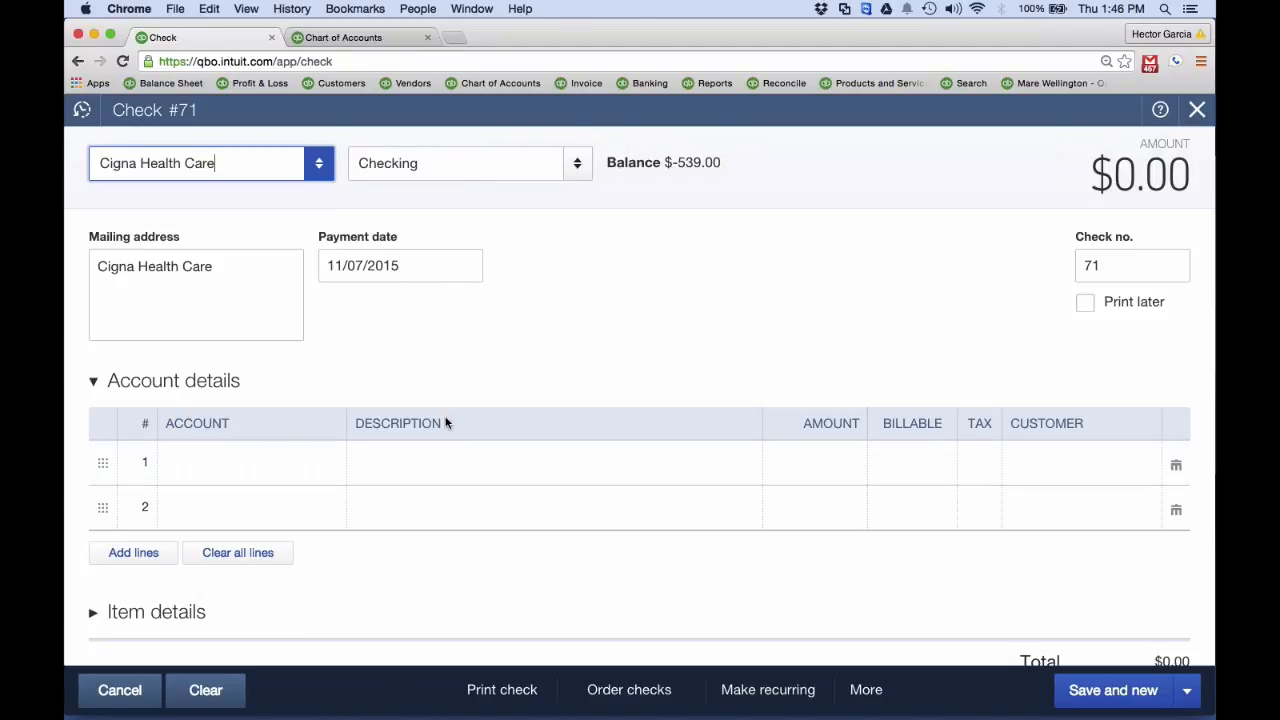
text(Insurance)
click(268, 540)
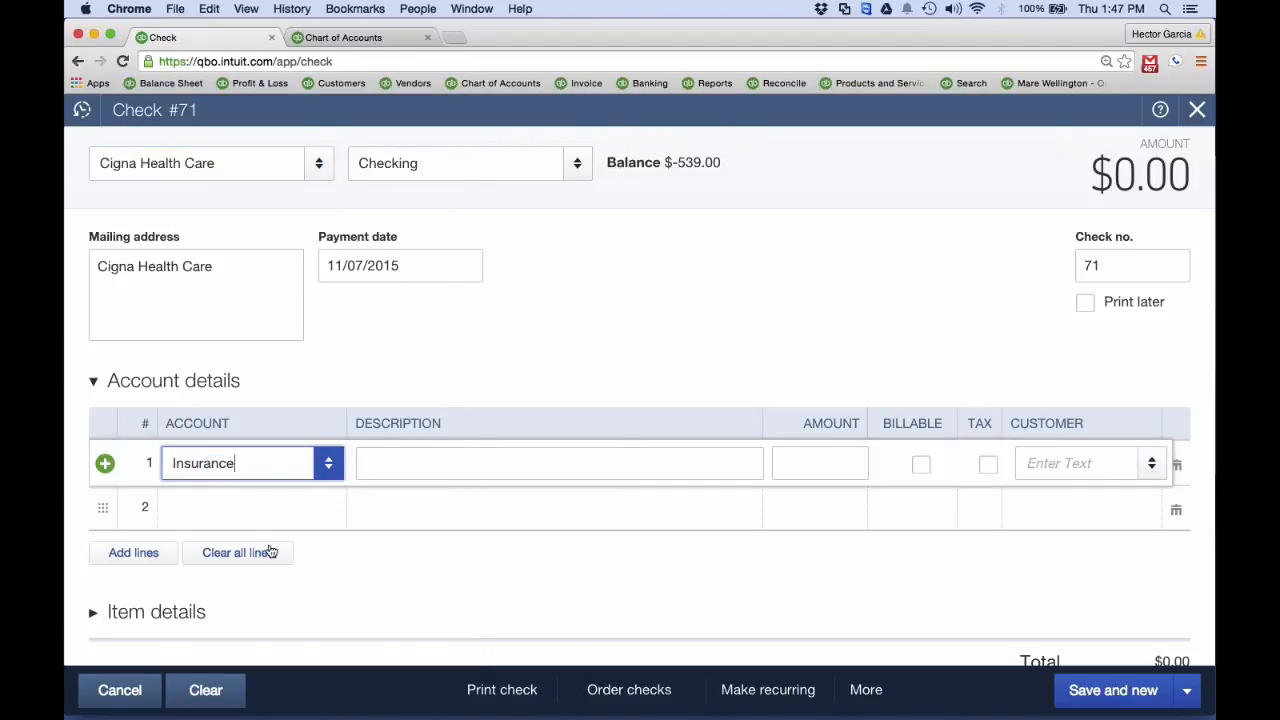
click(832, 466)
text(800)
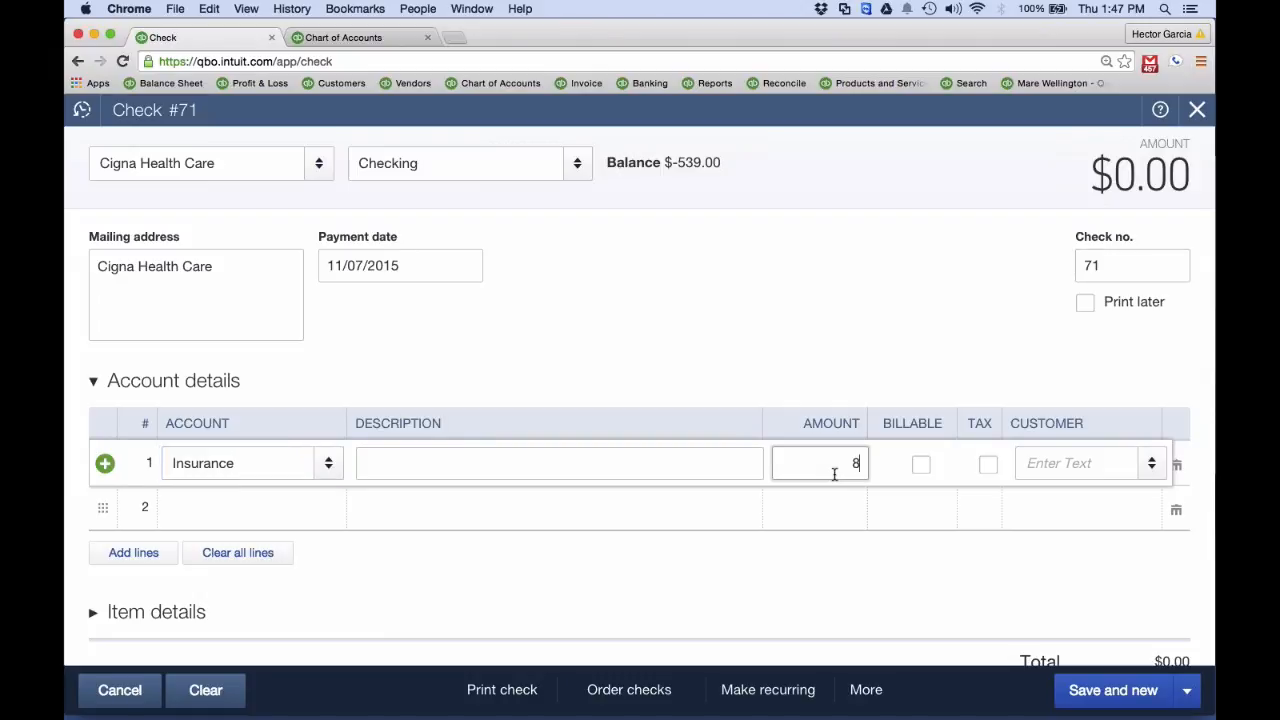
Set the Cigna Health Care check's payment date to 08/01/2015, then save and close the check
click(396, 263)
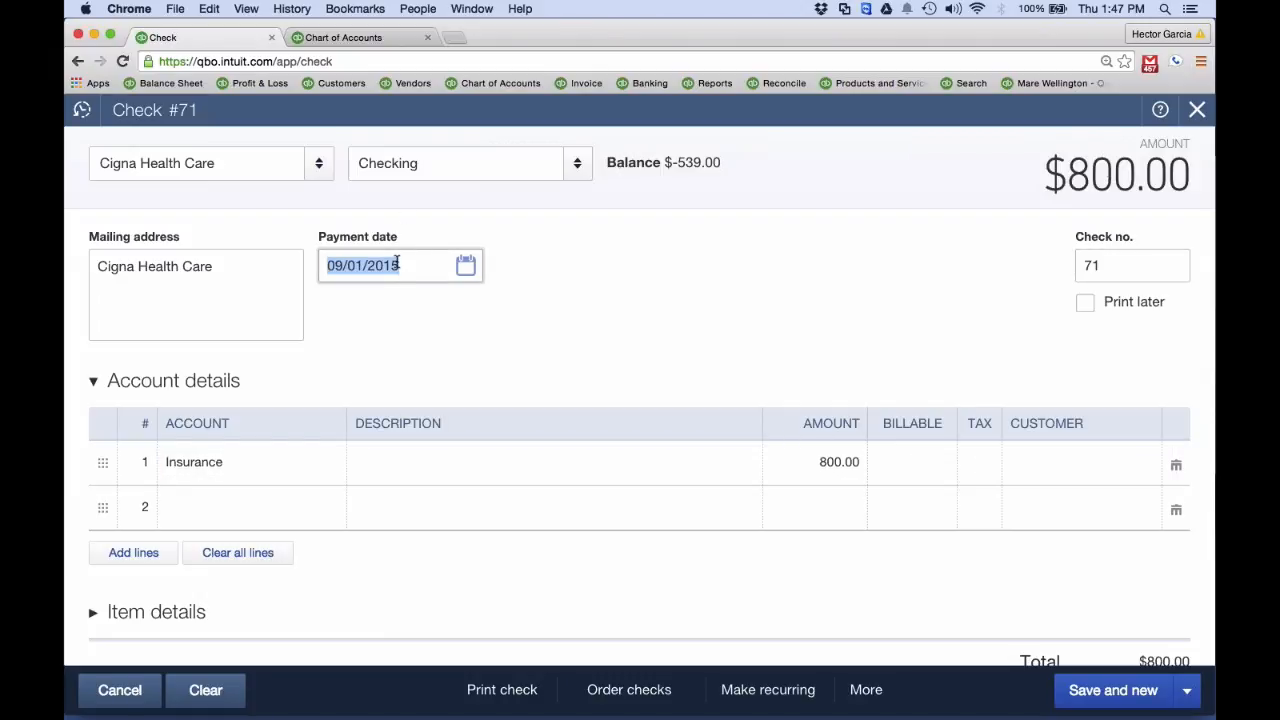
text(m)
click(1186, 690)
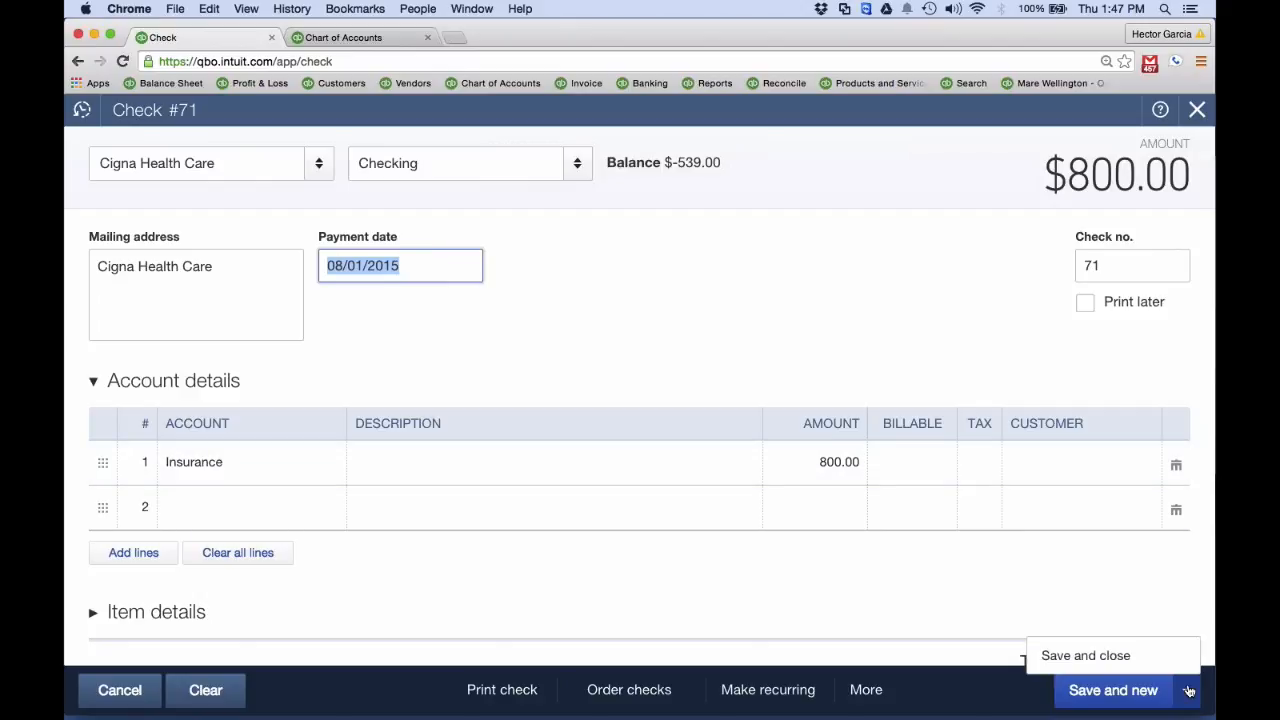
click(1106, 659)
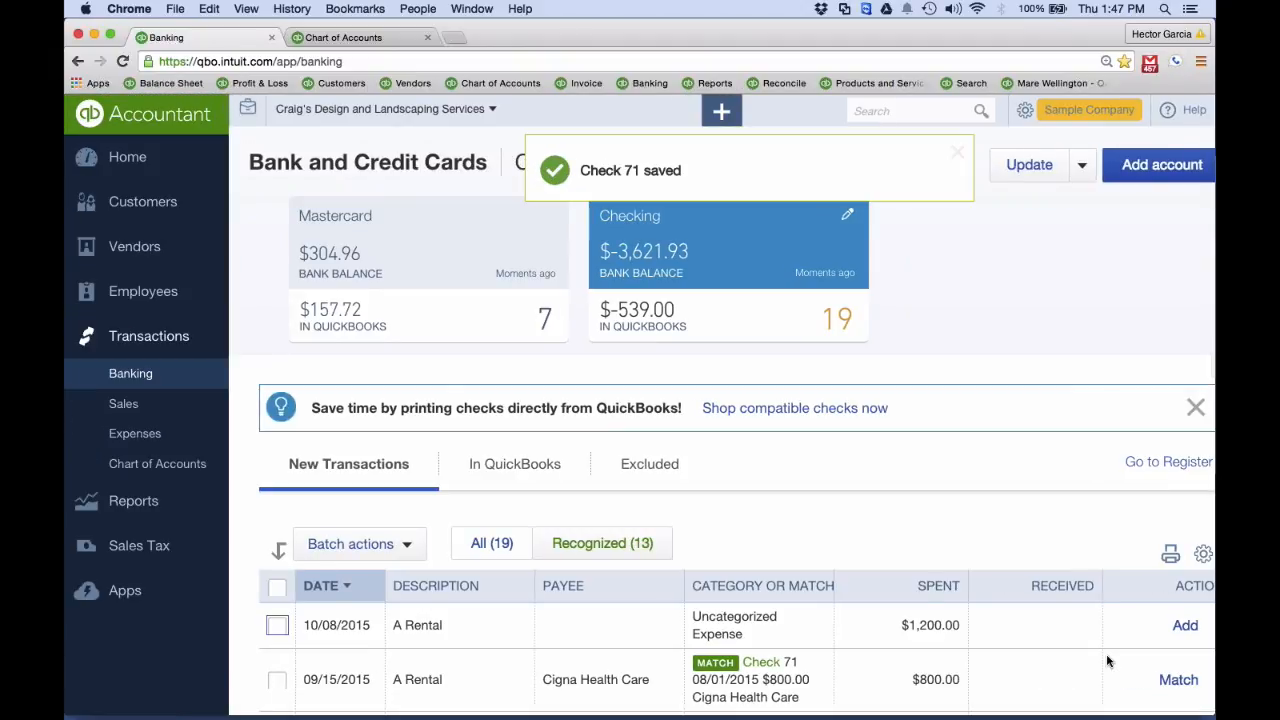
scroll(831, 650, down, 4)
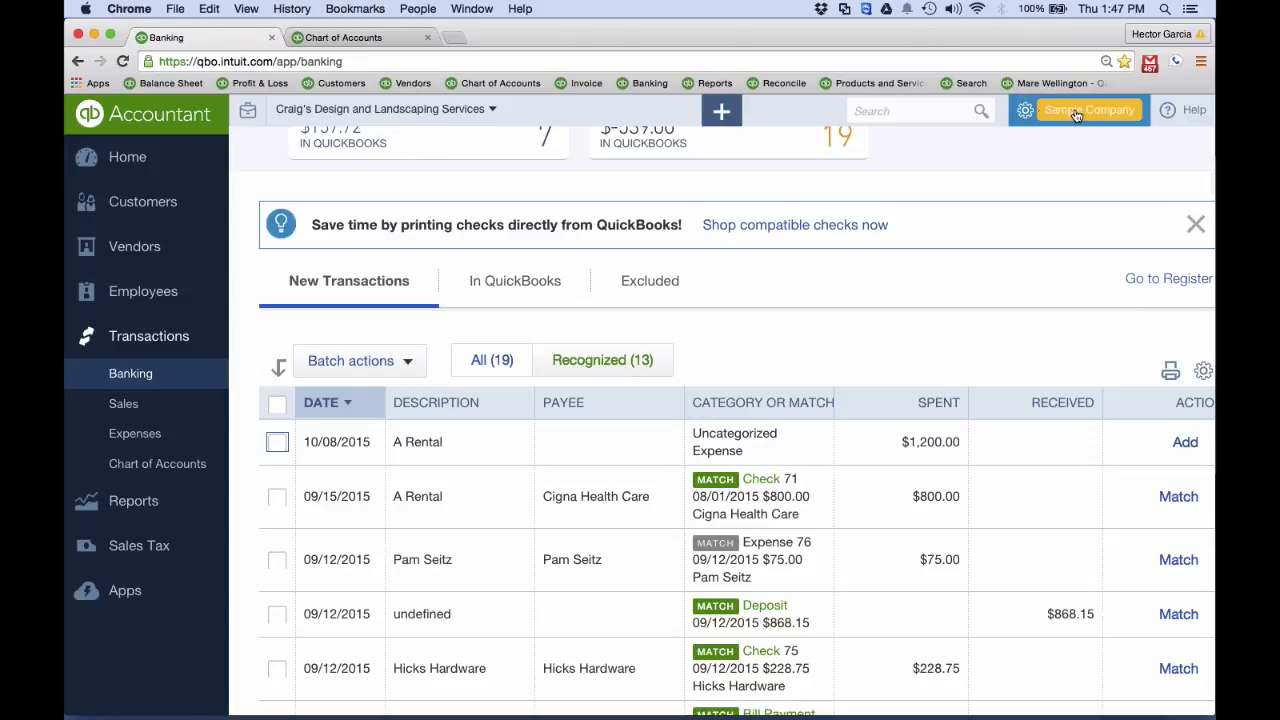
Start reconciling the Checking account with a statement ending date of 08/31/2015 and an ending balance of 0
click(1038, 112)
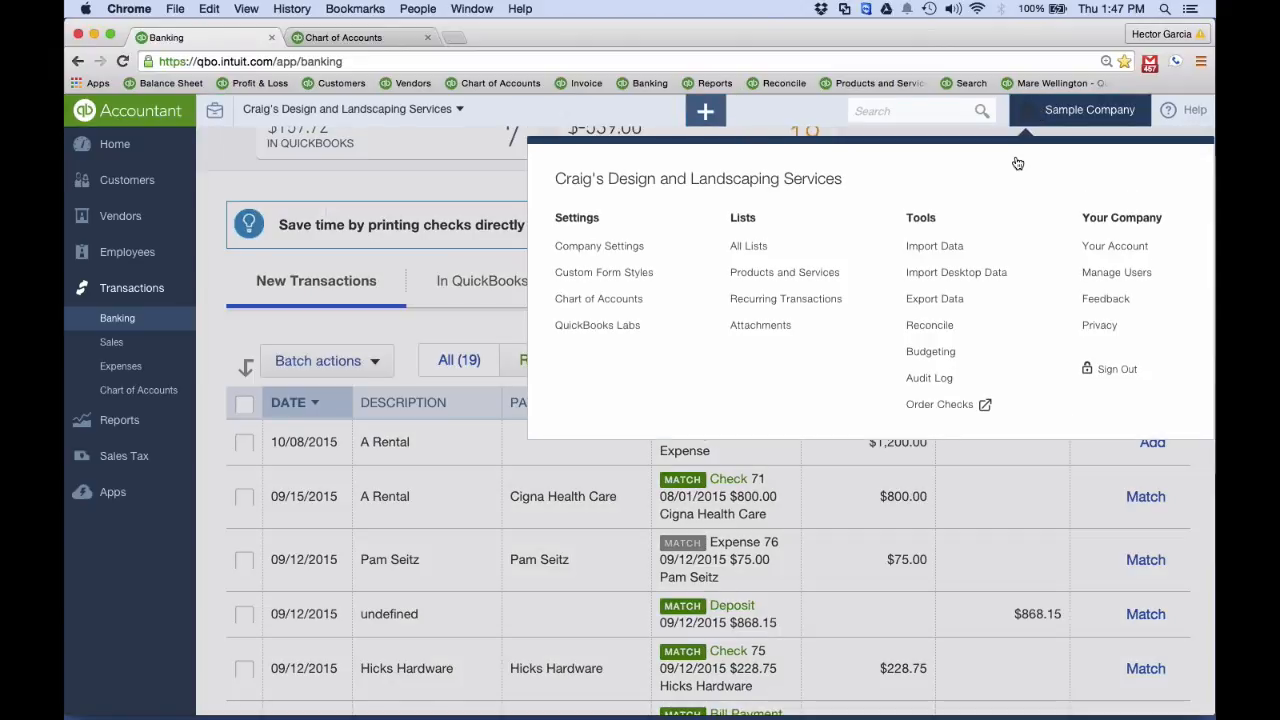
click(929, 328)
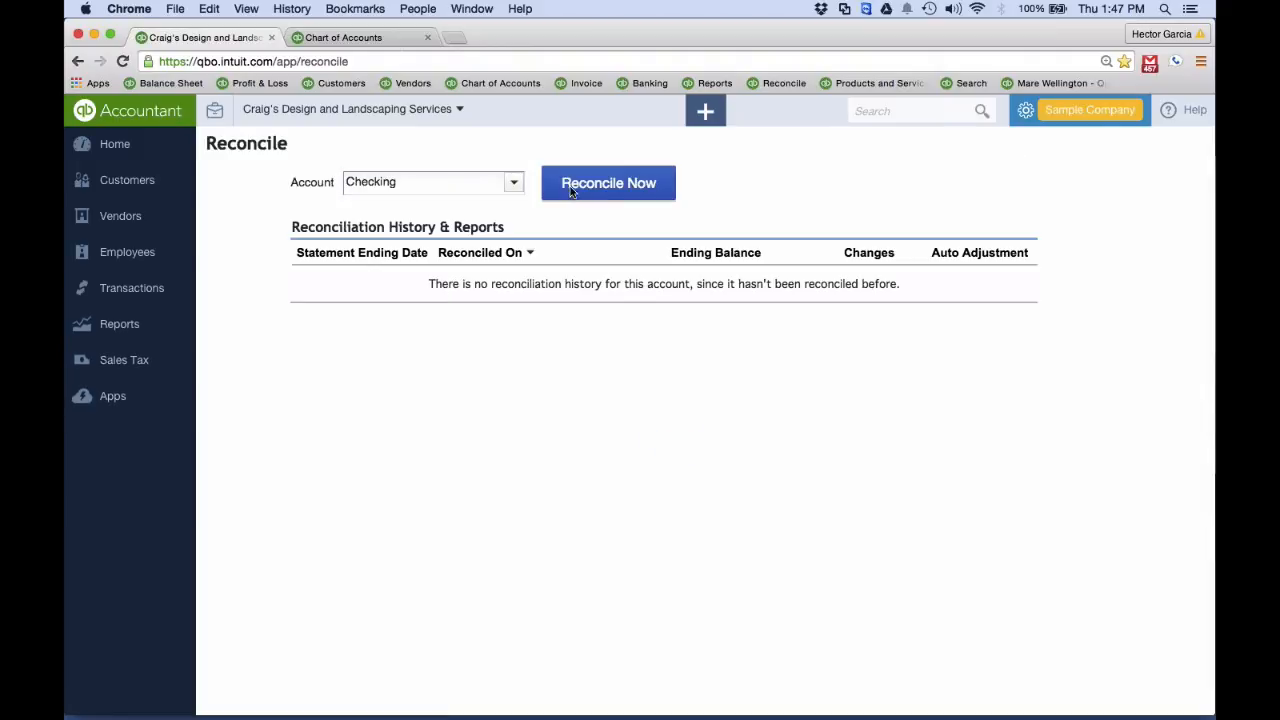
click(570, 186)
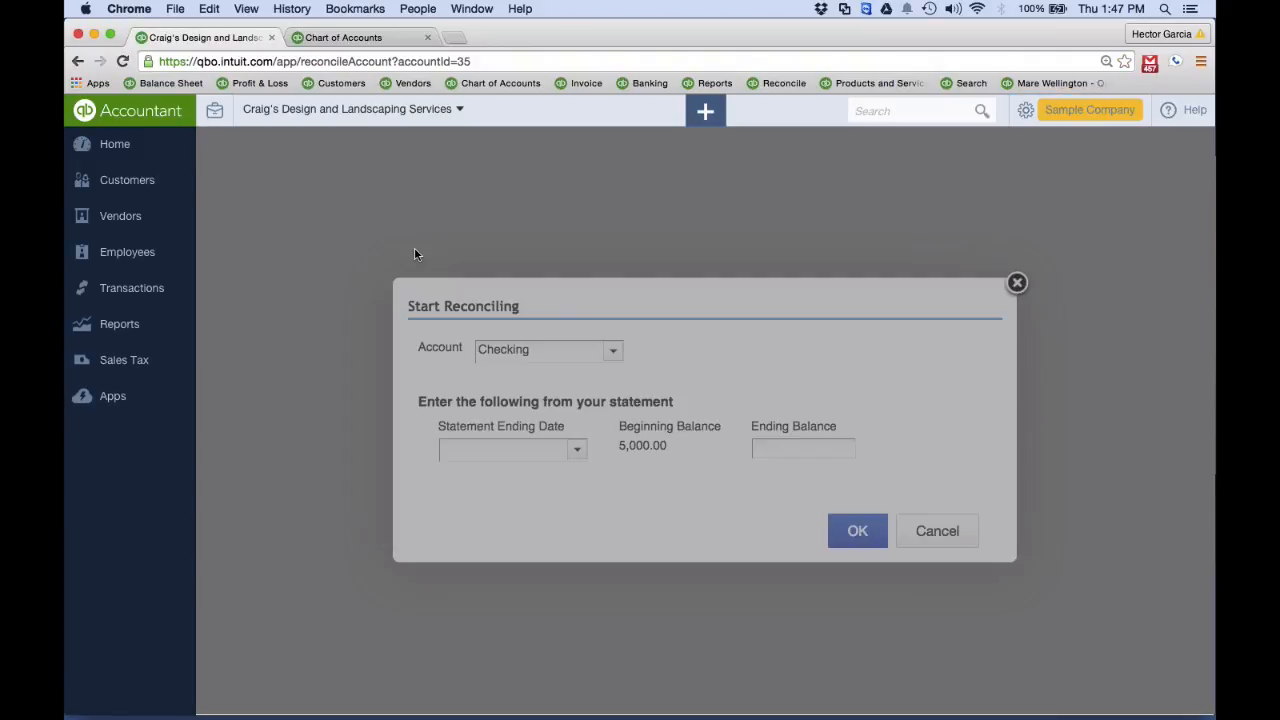
click(572, 454)
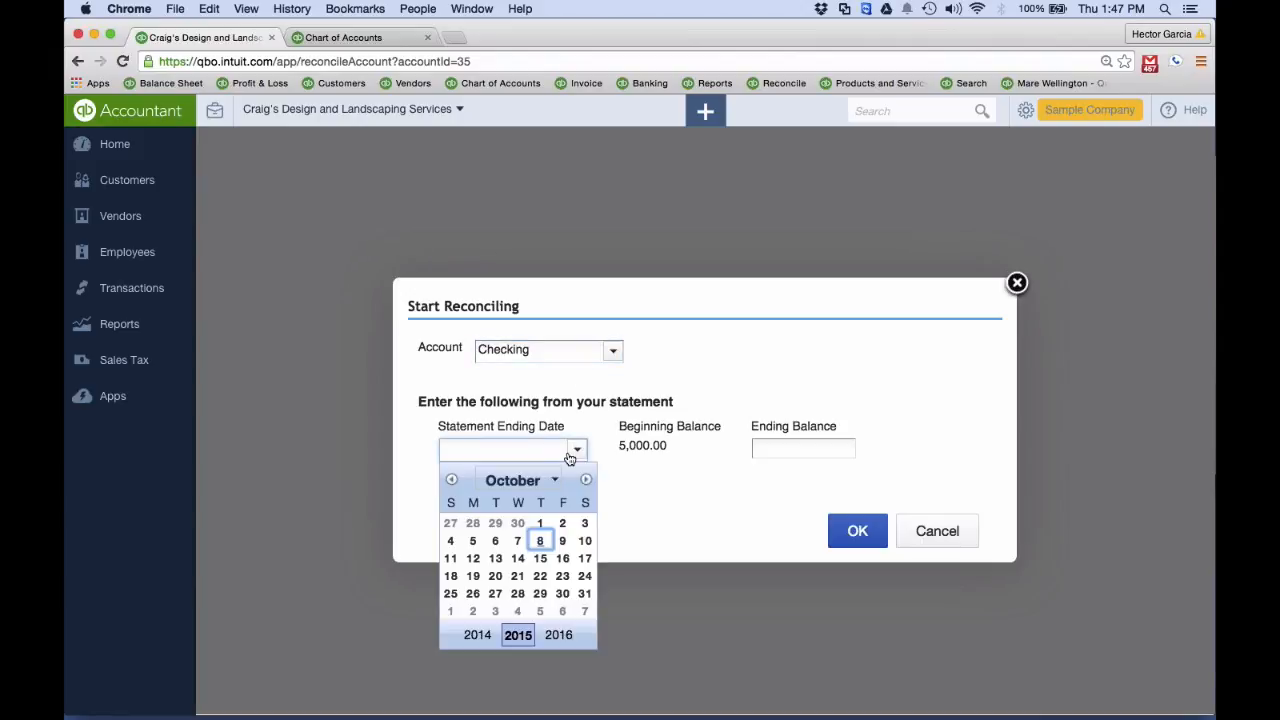
click(451, 480)
click(451, 480)
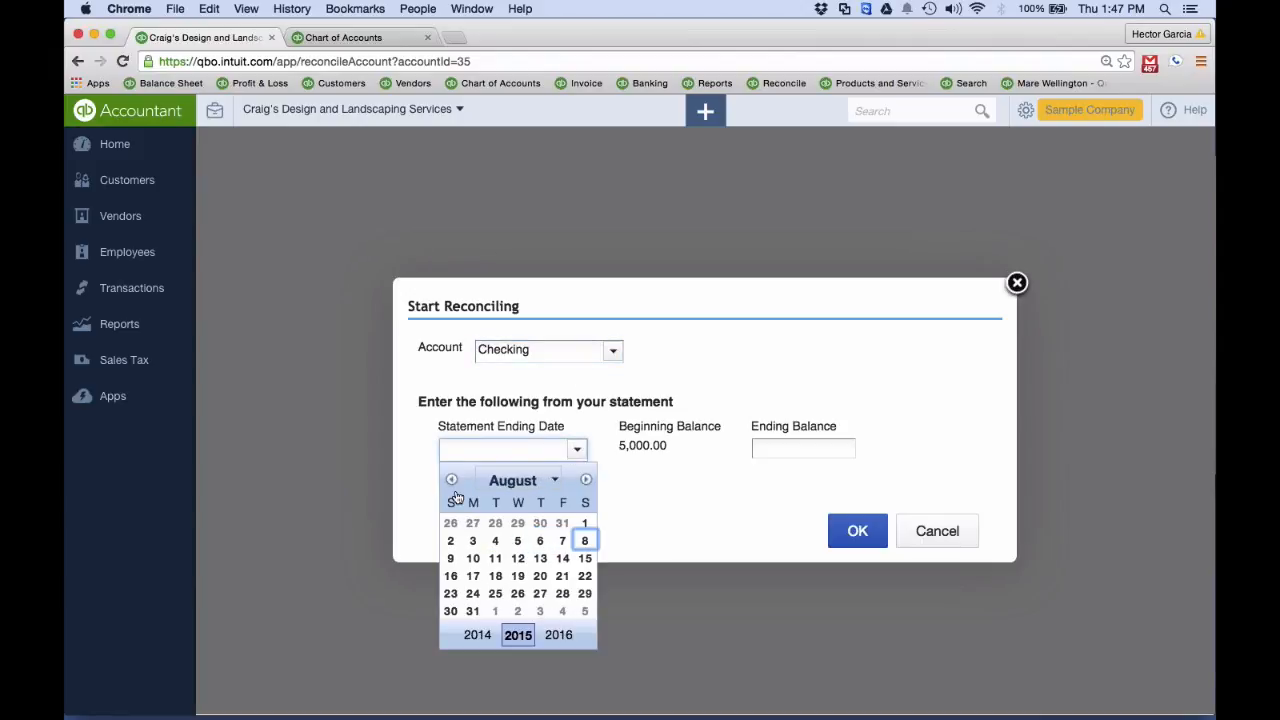
click(472, 612)
click(761, 446)
text(0)
click(856, 530)
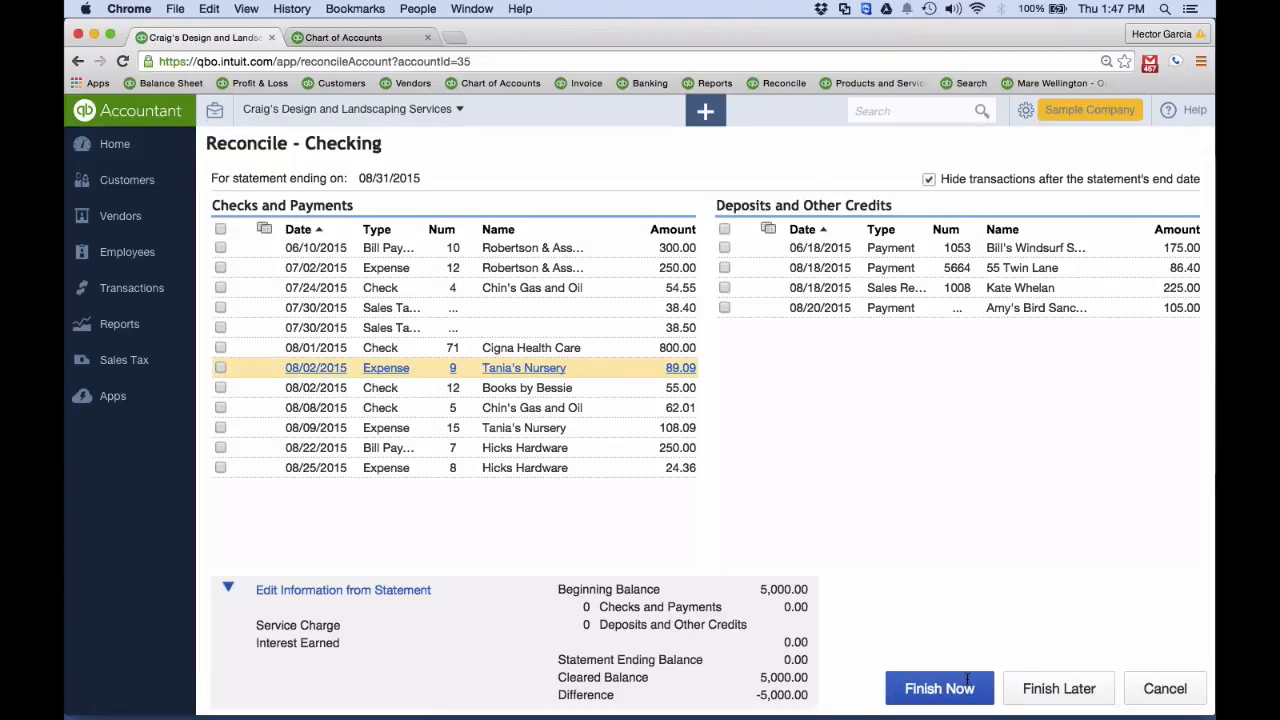
Mark all listed payments and deposits as cleared, and finish the reconciliation with a statement ending balance of 3,521.40
click(220, 229)
click(725, 230)
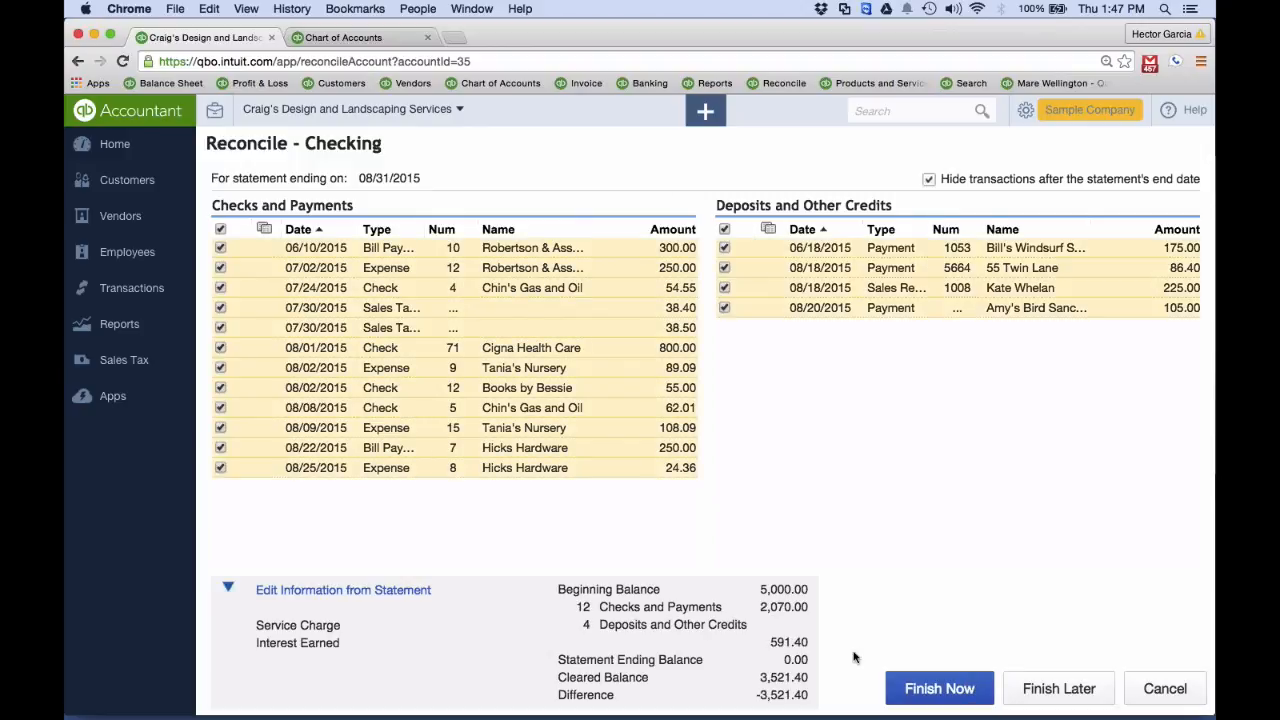
click(291, 591)
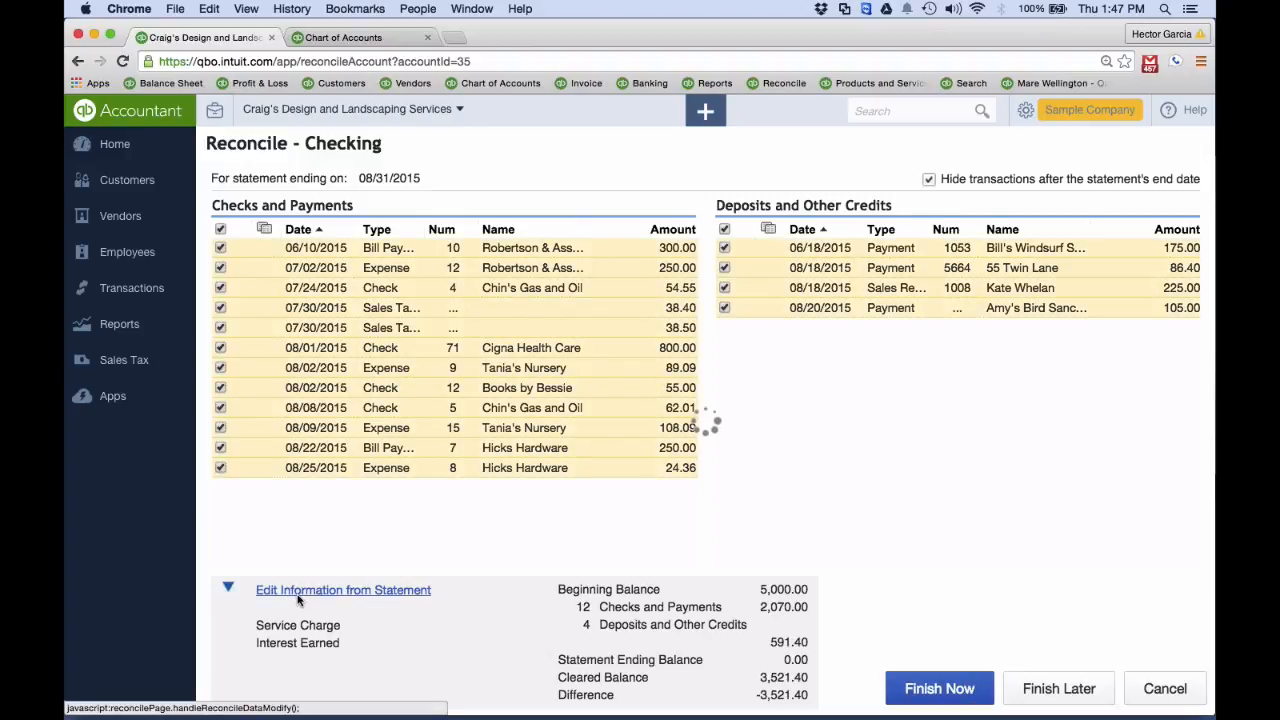
click(785, 420)
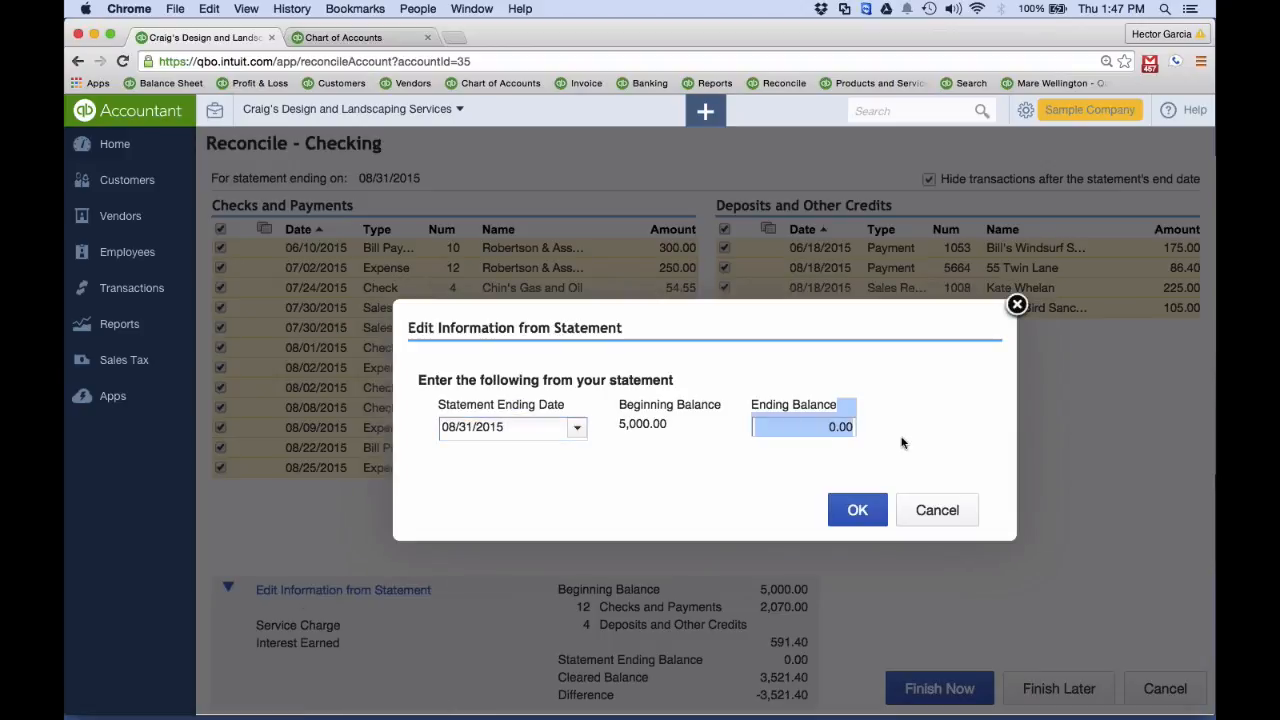
text(3521.40)
click(857, 512)
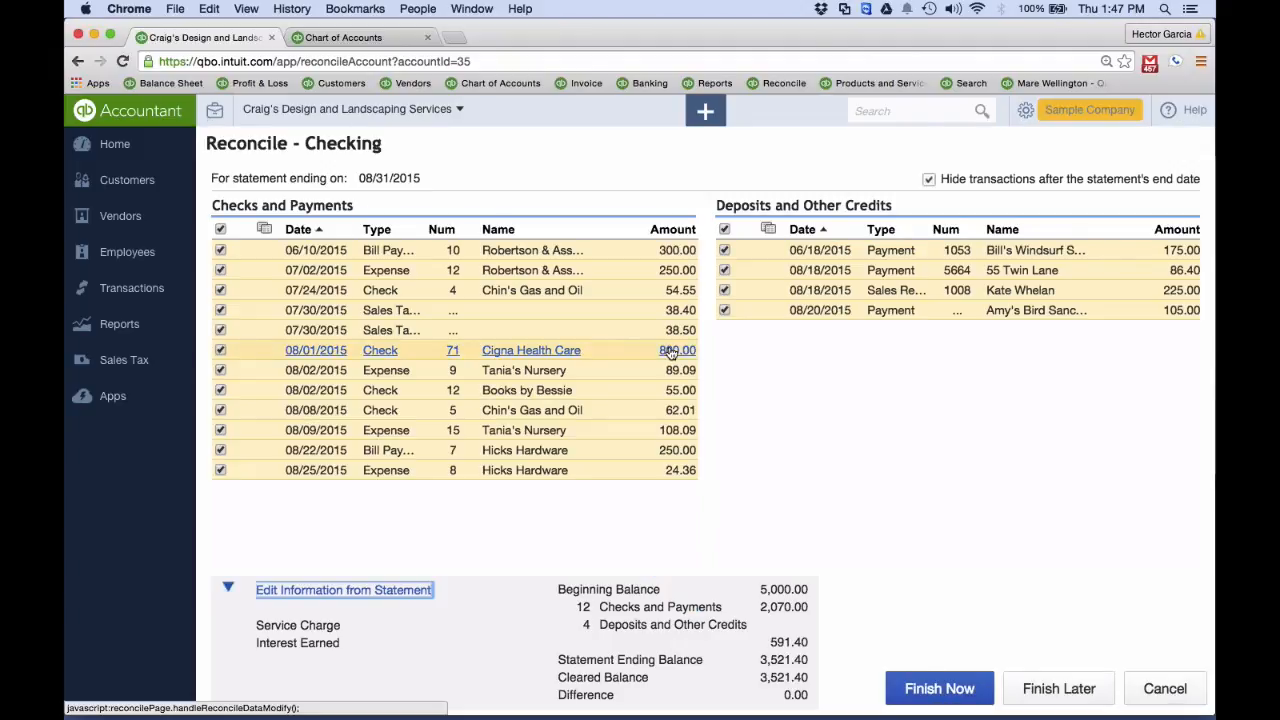
click(927, 686)
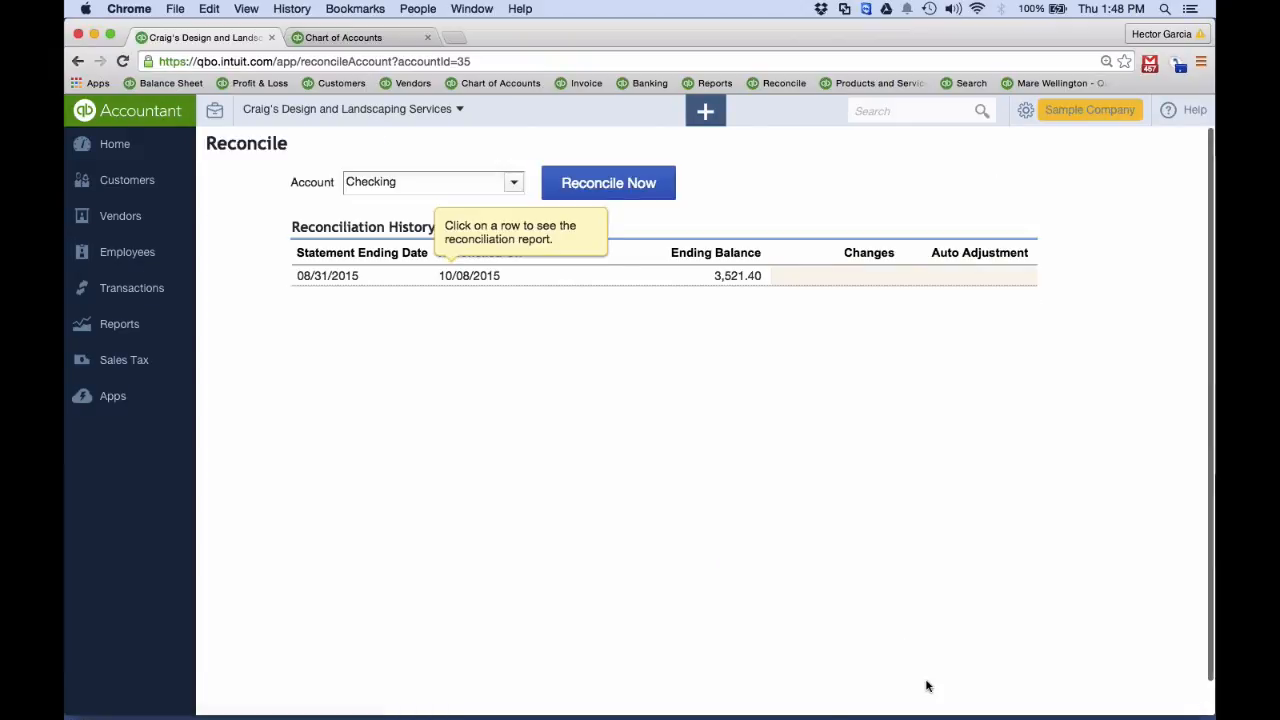
Search for the $800.00 transaction, open the Cigna Health Care check to review it, and close it
click(865, 112)
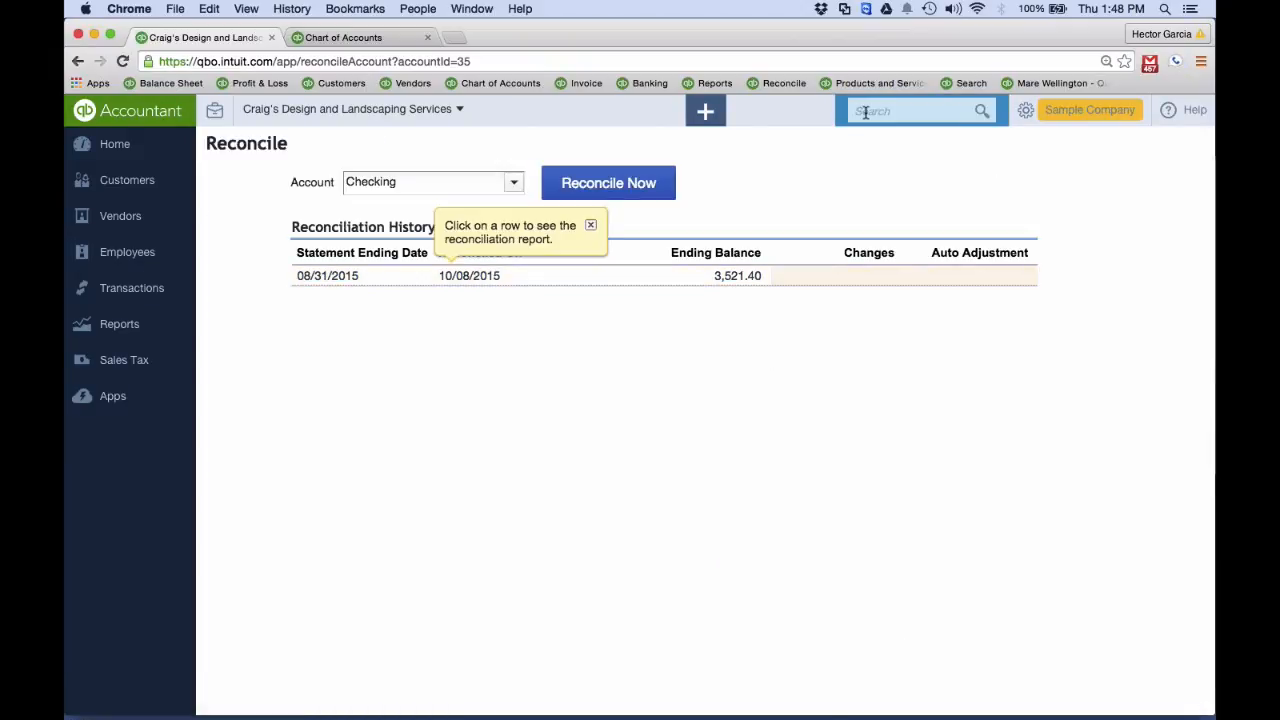
text($800.00)
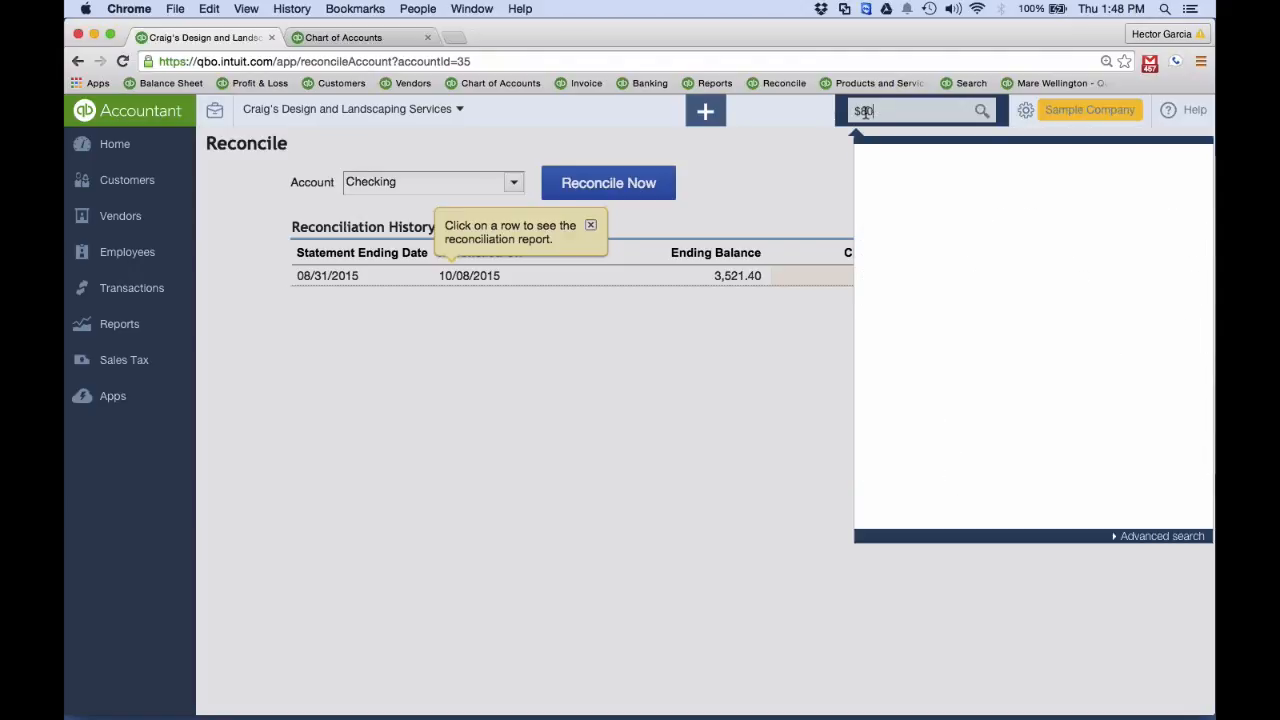
key(Return)
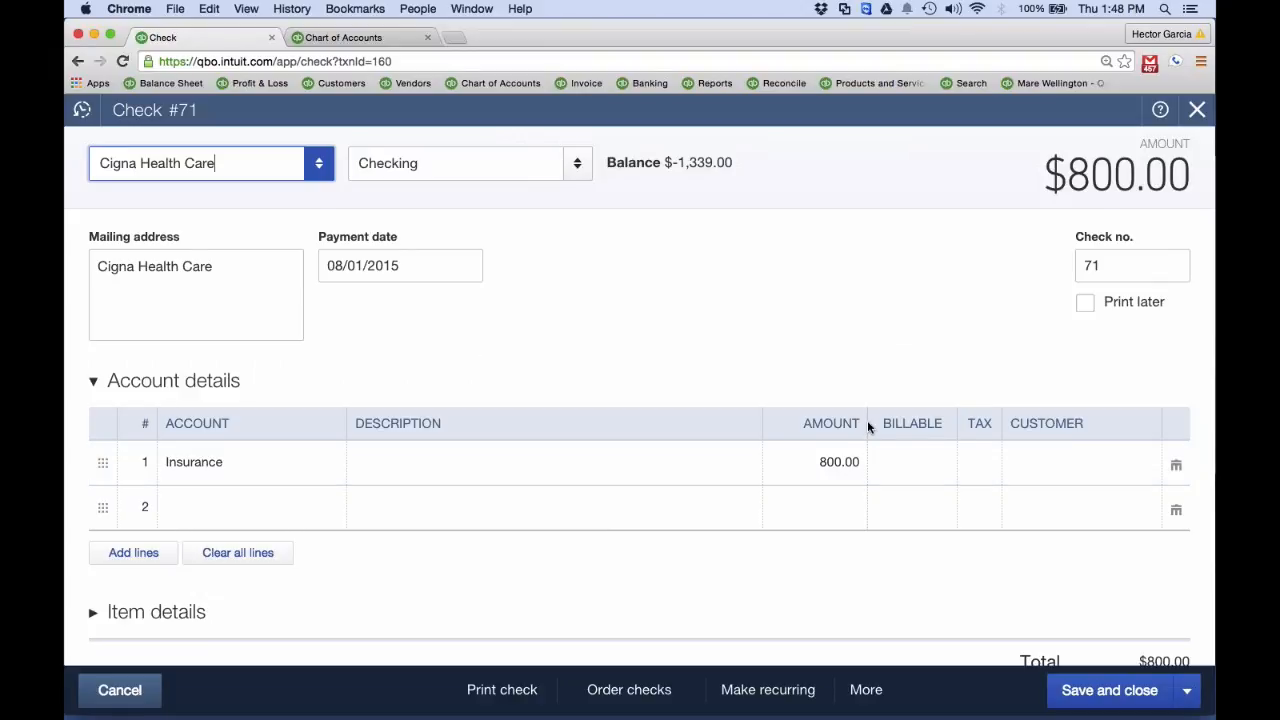
scroll(867, 420, down, 5)
scroll(867, 420, up, 5)
click(1197, 112)
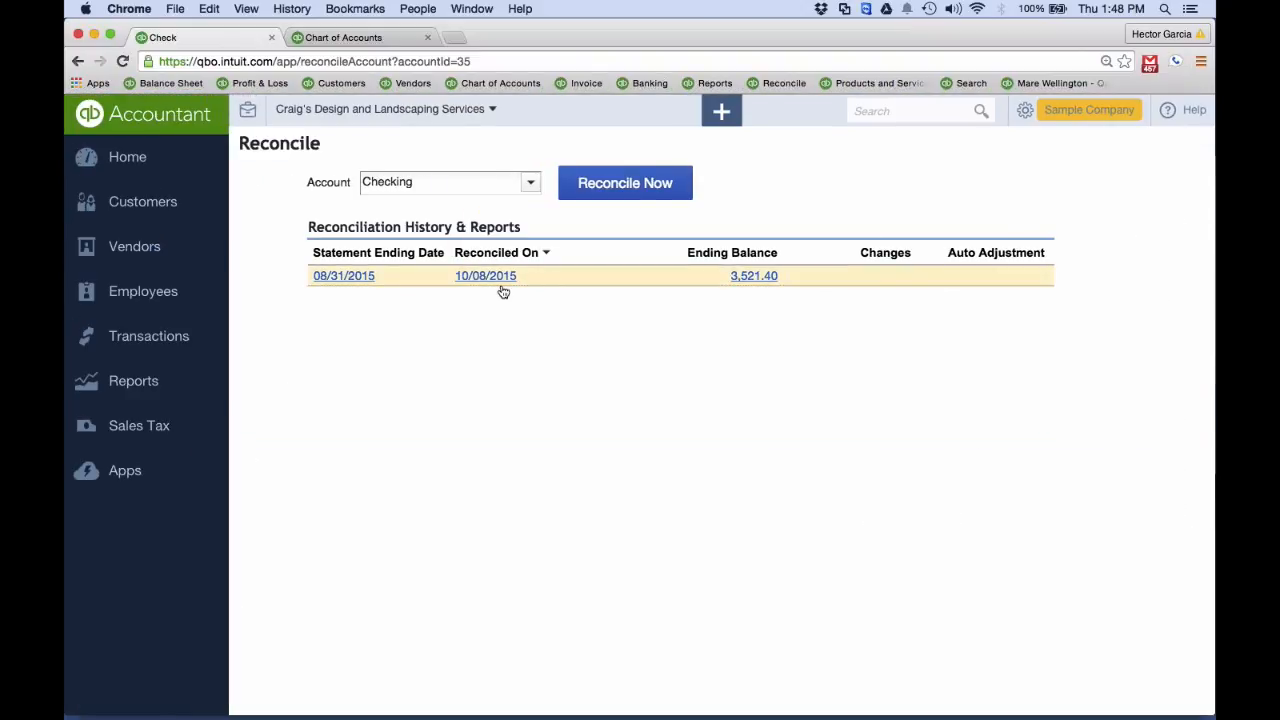
Open match finding for the 09/15/2015 A Rental $800.00 bank transaction and look through the candidates for the reconciled Cigna Health Care check
click(150, 336)
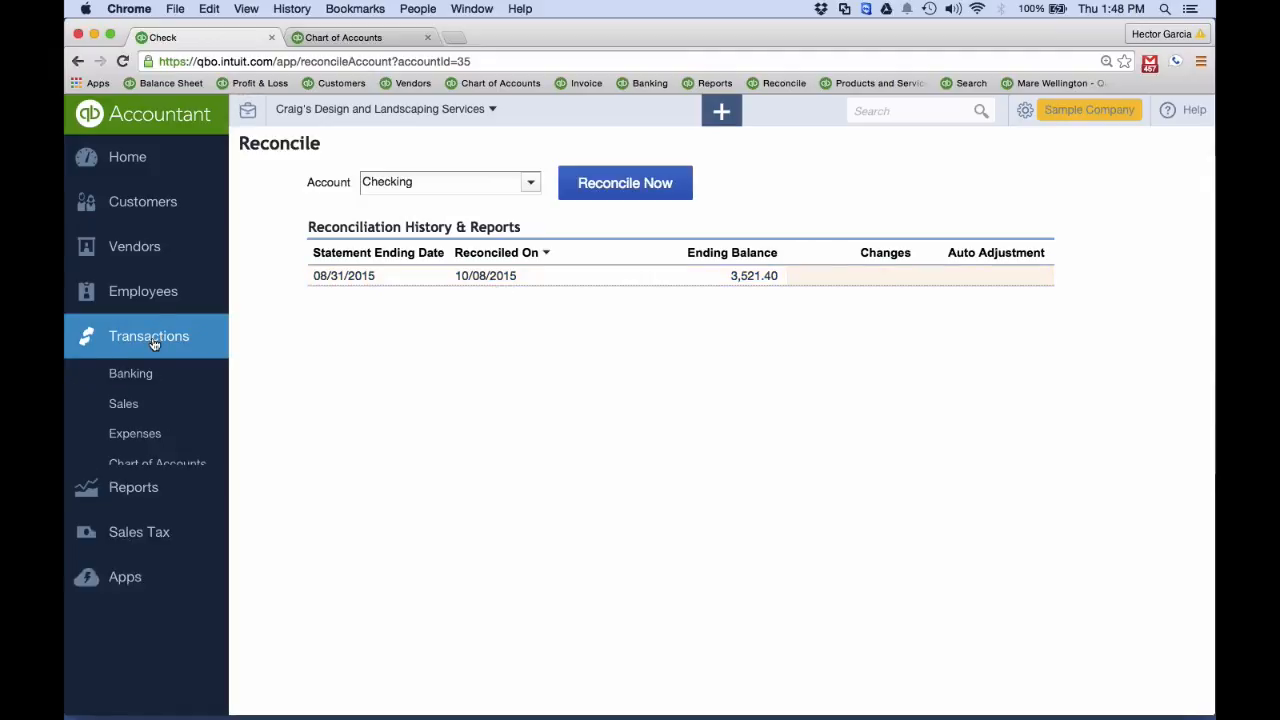
click(135, 373)
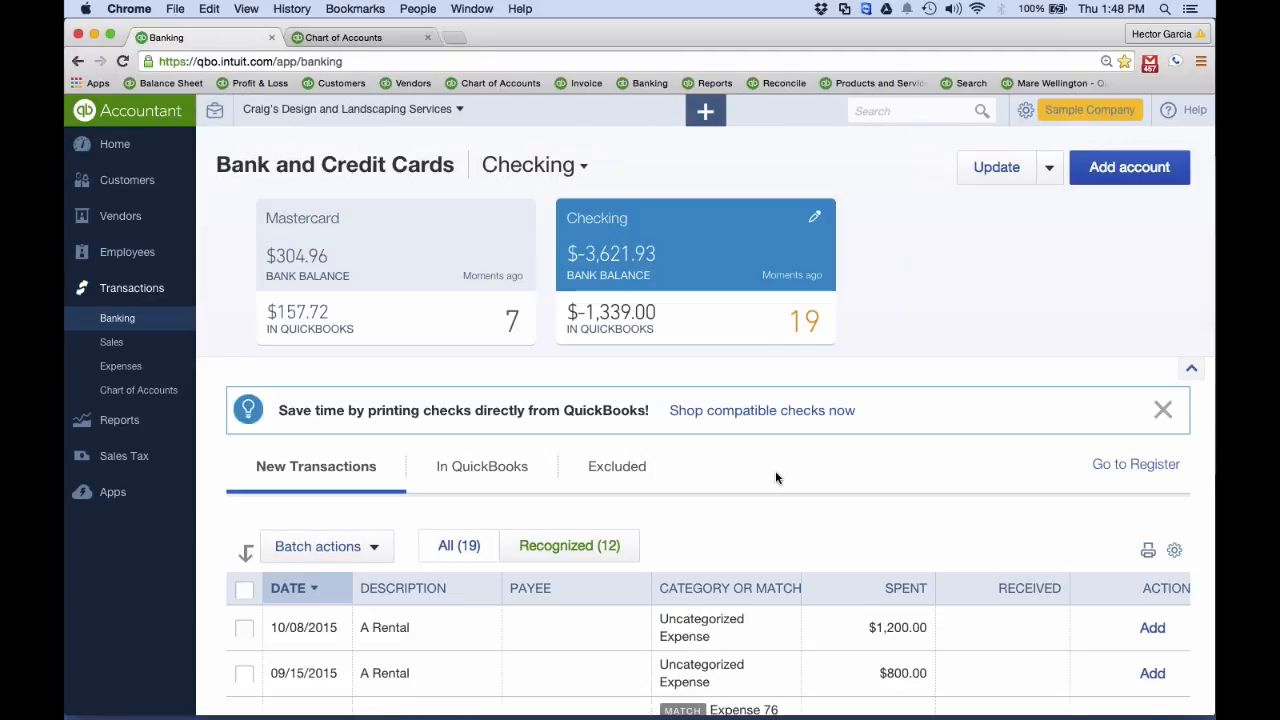
scroll(775, 470, down, 3)
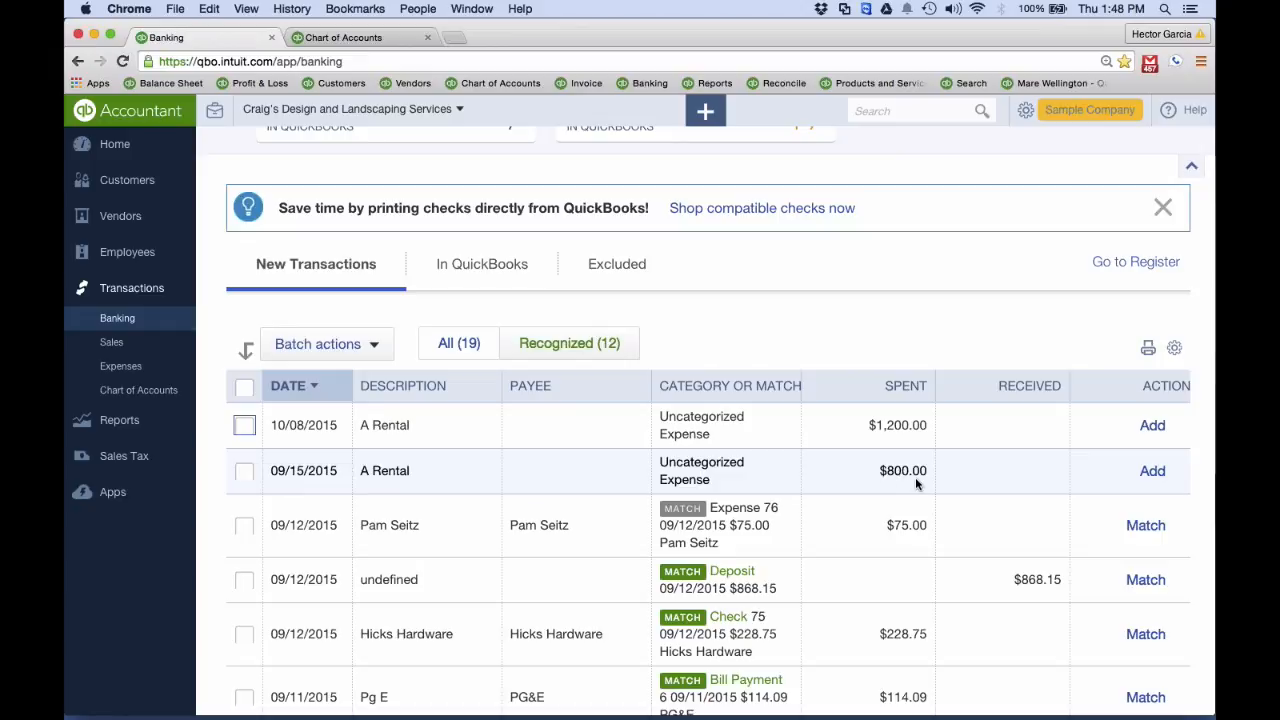
click(571, 470)
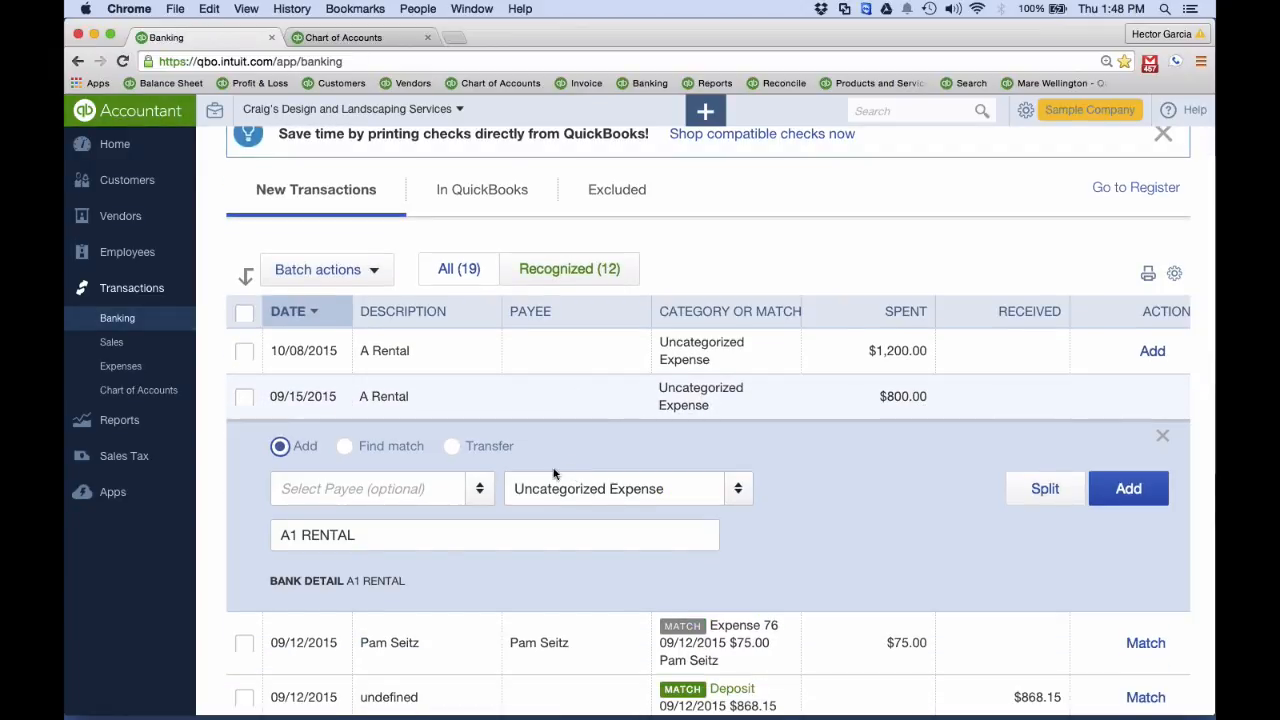
click(344, 446)
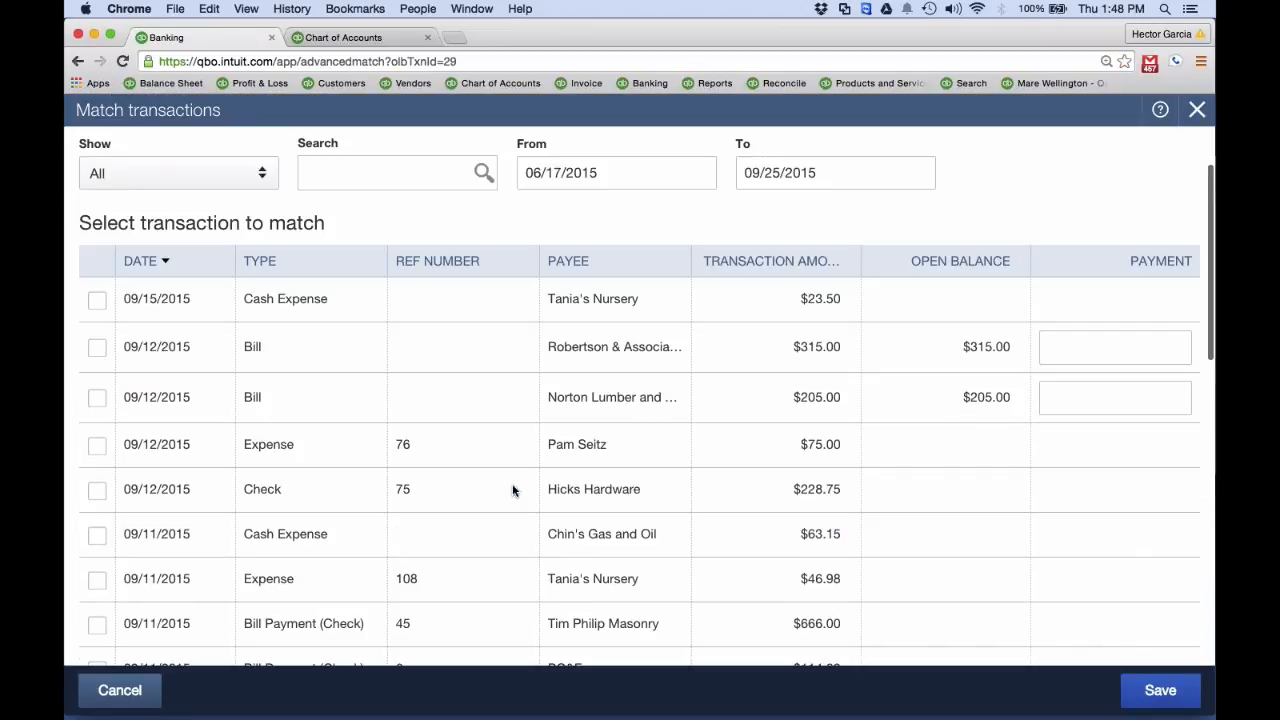
scroll(512, 489, down, 15)
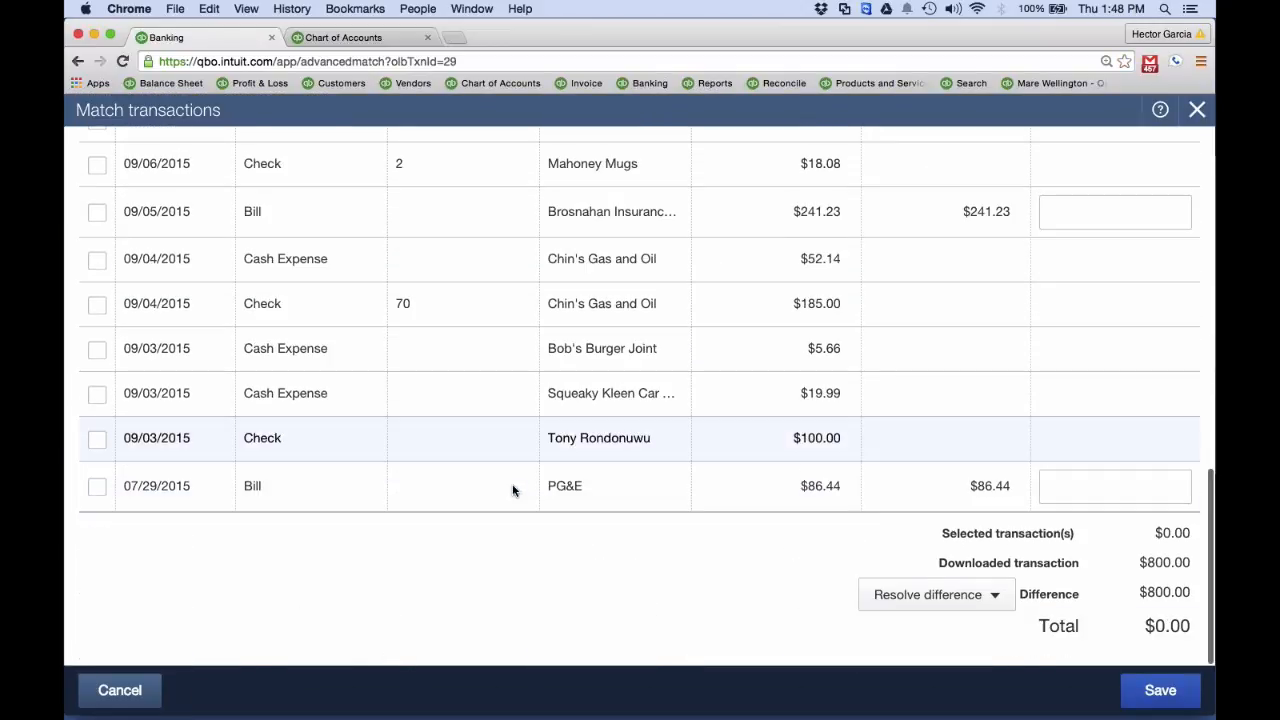
scroll(512, 489, up, 15)
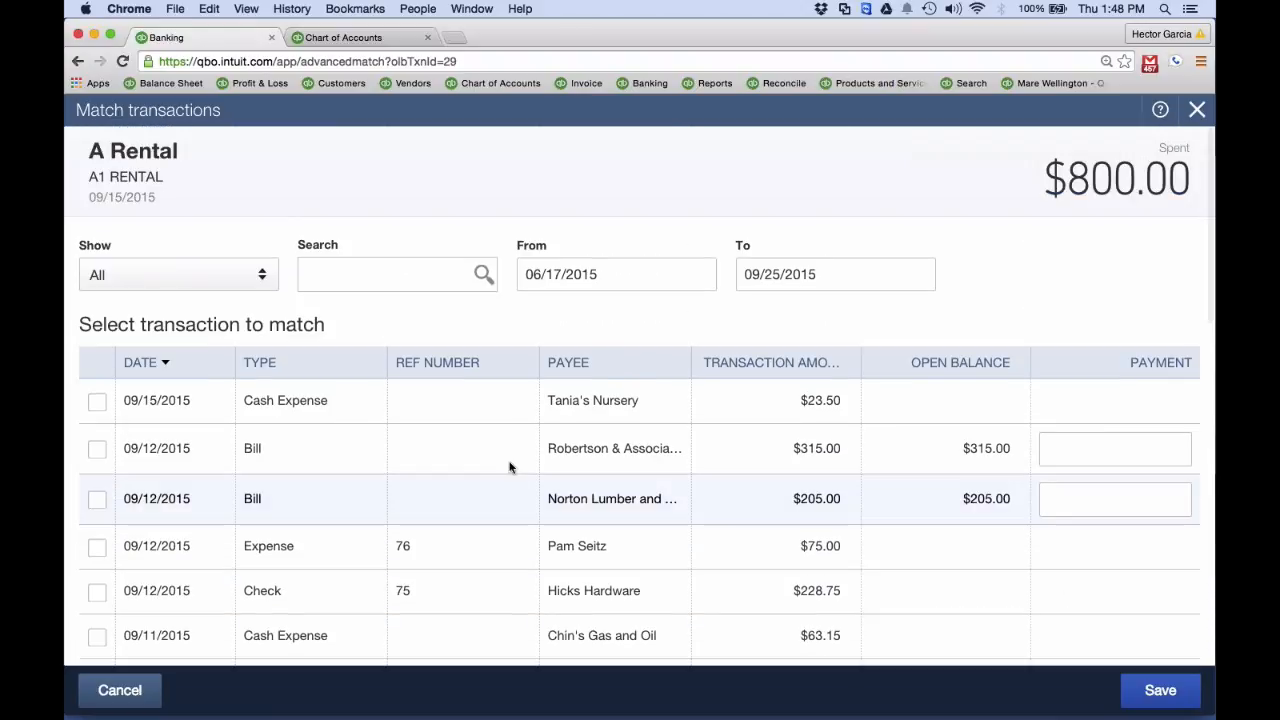
Search the match candidates for 80, clear the search, and leave match finding for the A Rental $800.00 transaction
click(350, 266)
text(80)
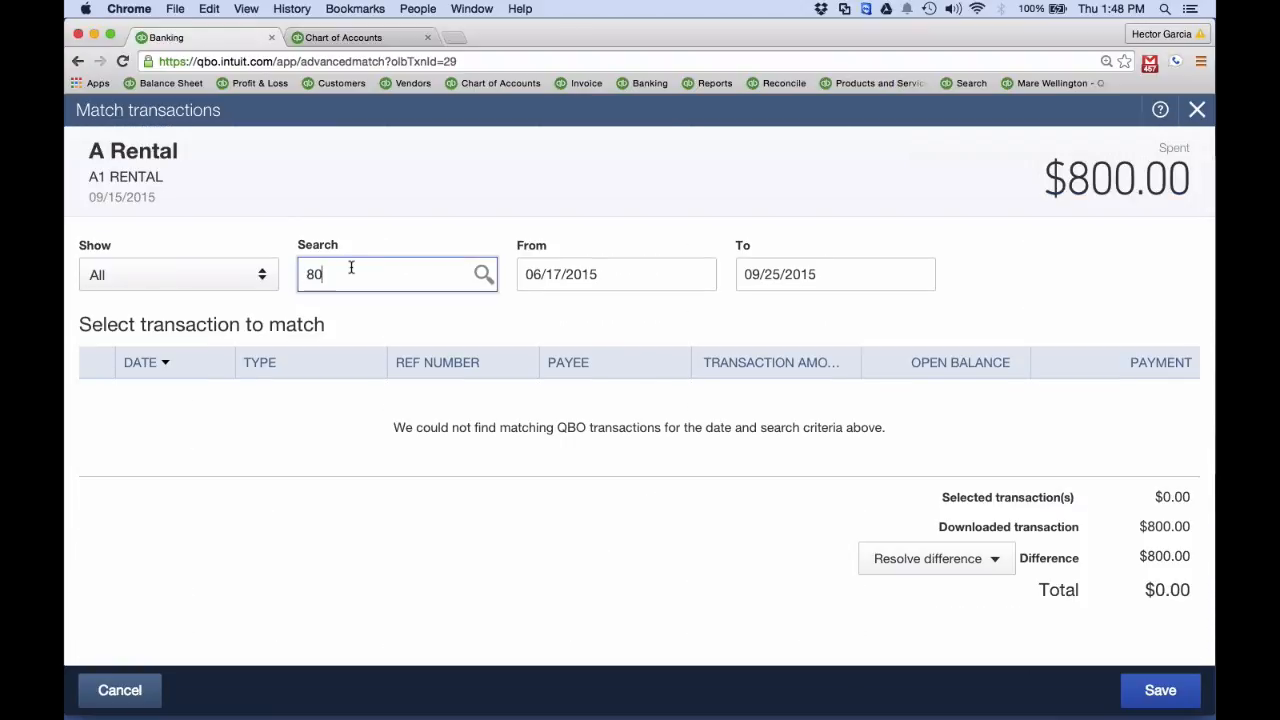
key(BackSpace)
key(BackSpace)
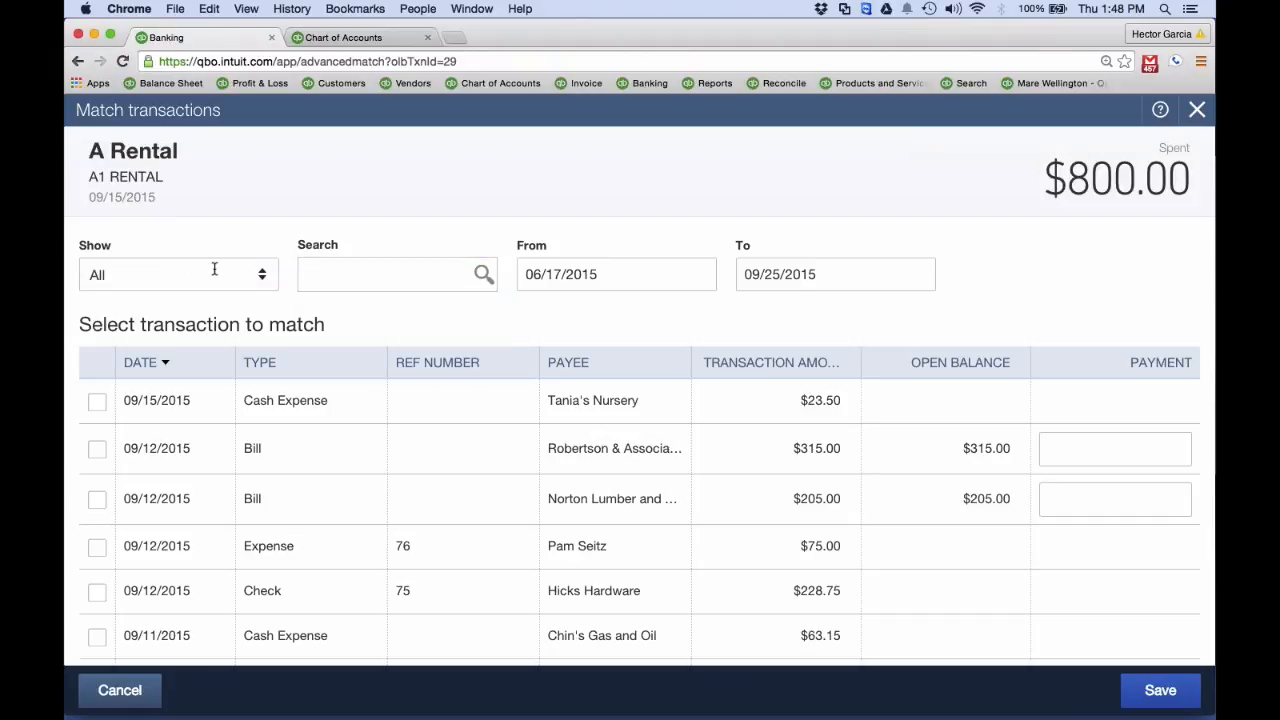
click(1197, 111)
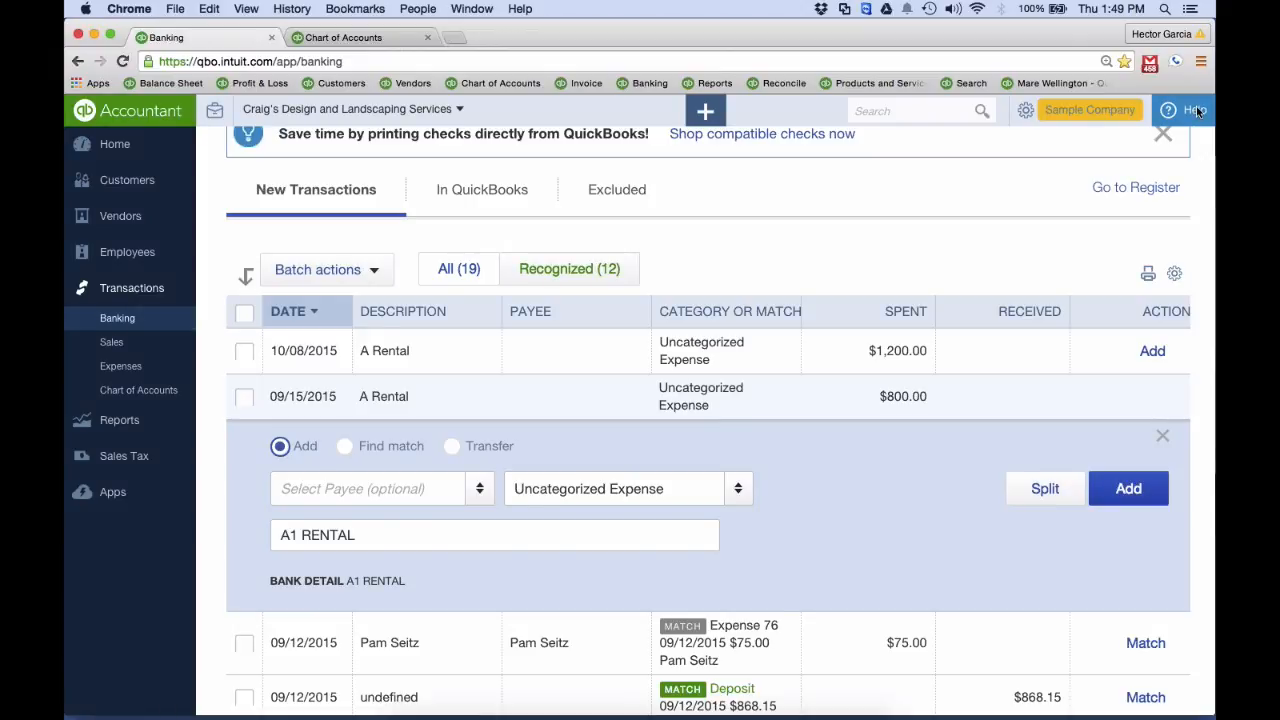
Switch to the presentation to view the Bank Reconciliations slide, and return to QuickBooks Online in the browser
key(ctrl+Up)
click(397, 327)
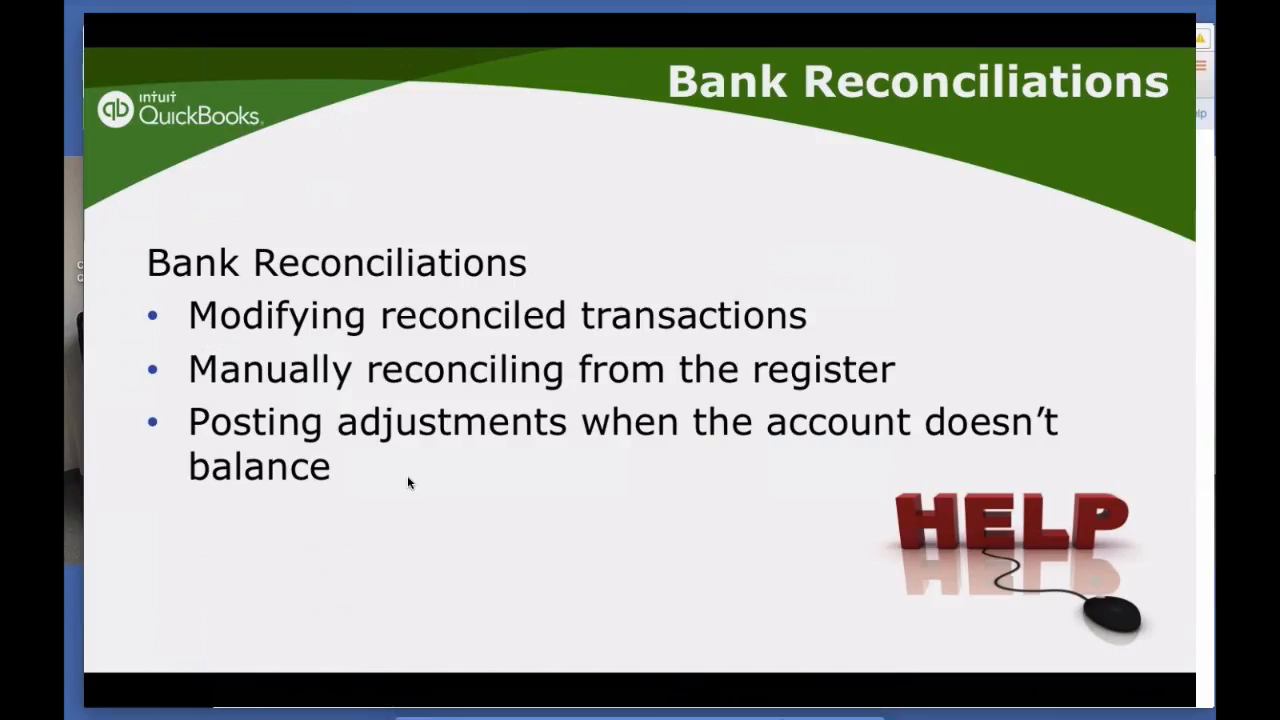
key(ctrl+Up)
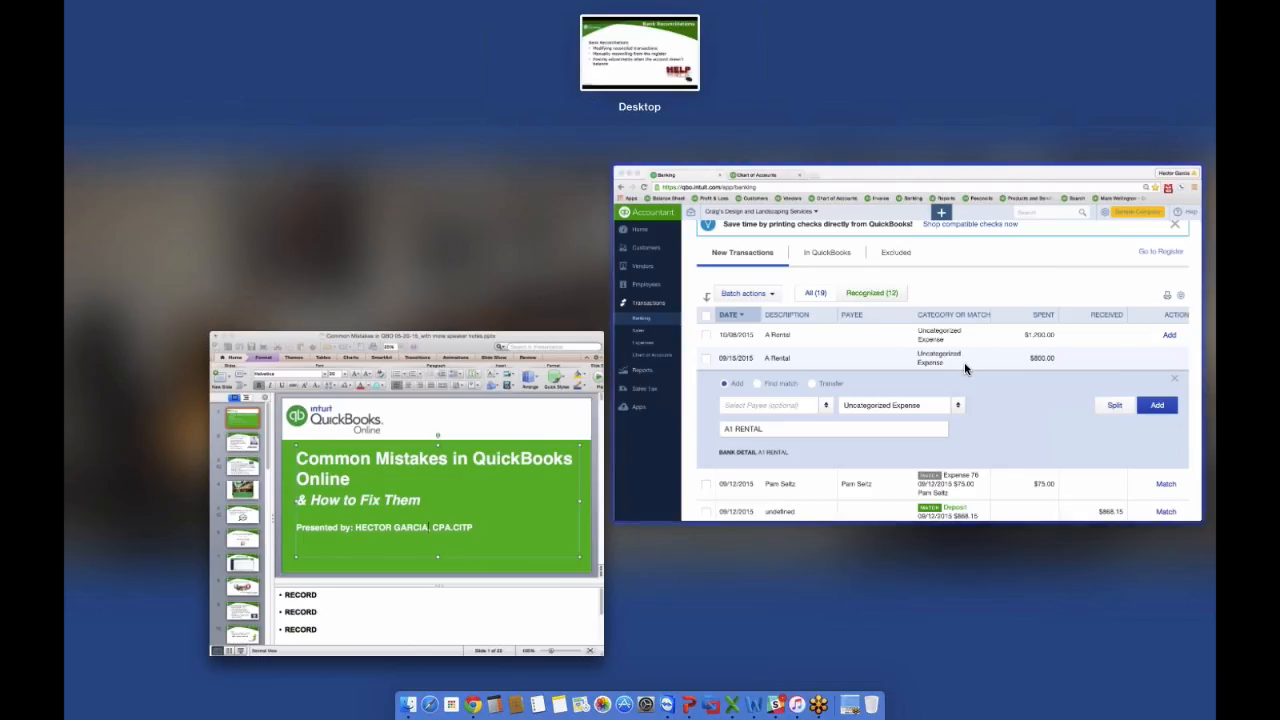
click(614, 316)
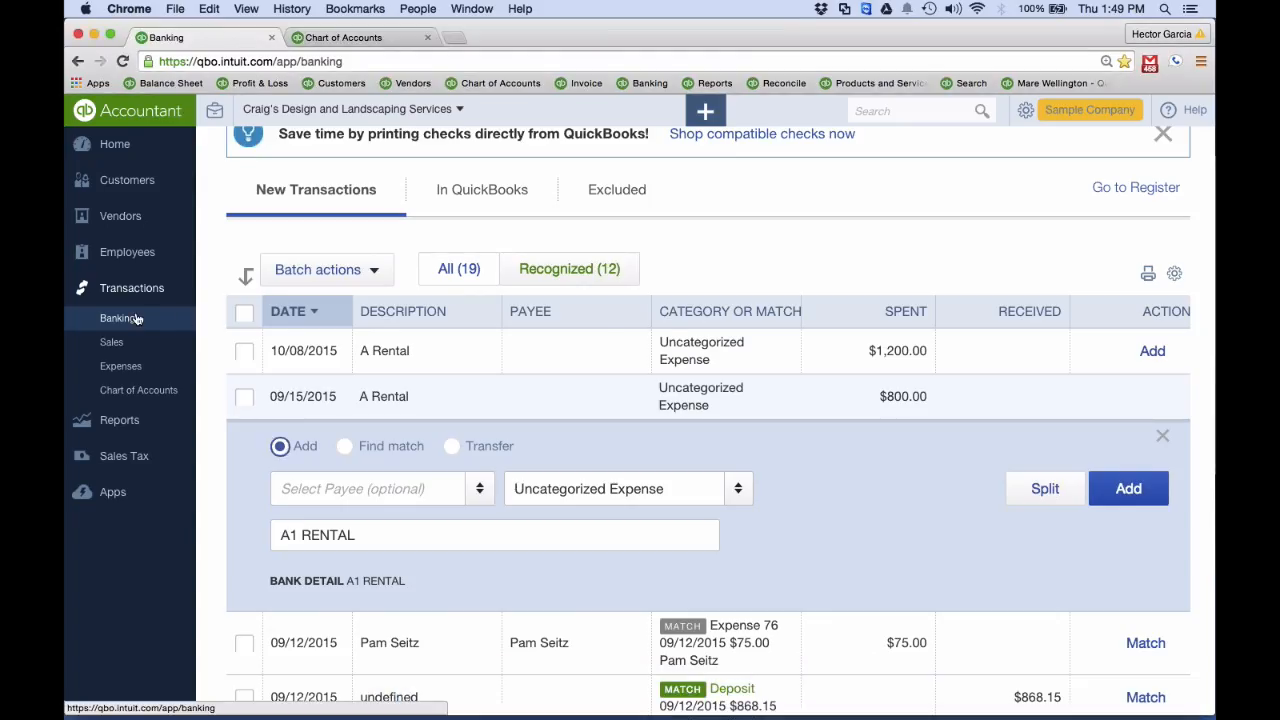
Search all transactions for an amount equal to 800 and open the Cigna Health Care check
click(872, 109)
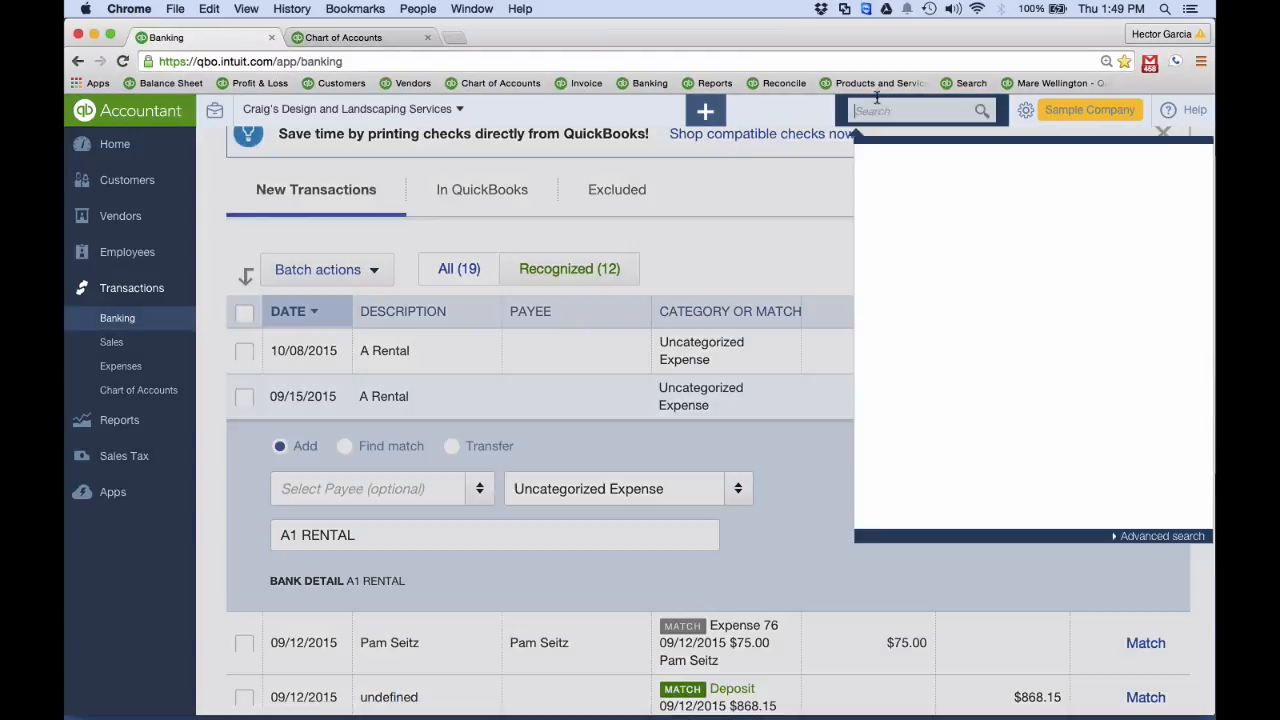
text(800)
key(Return)
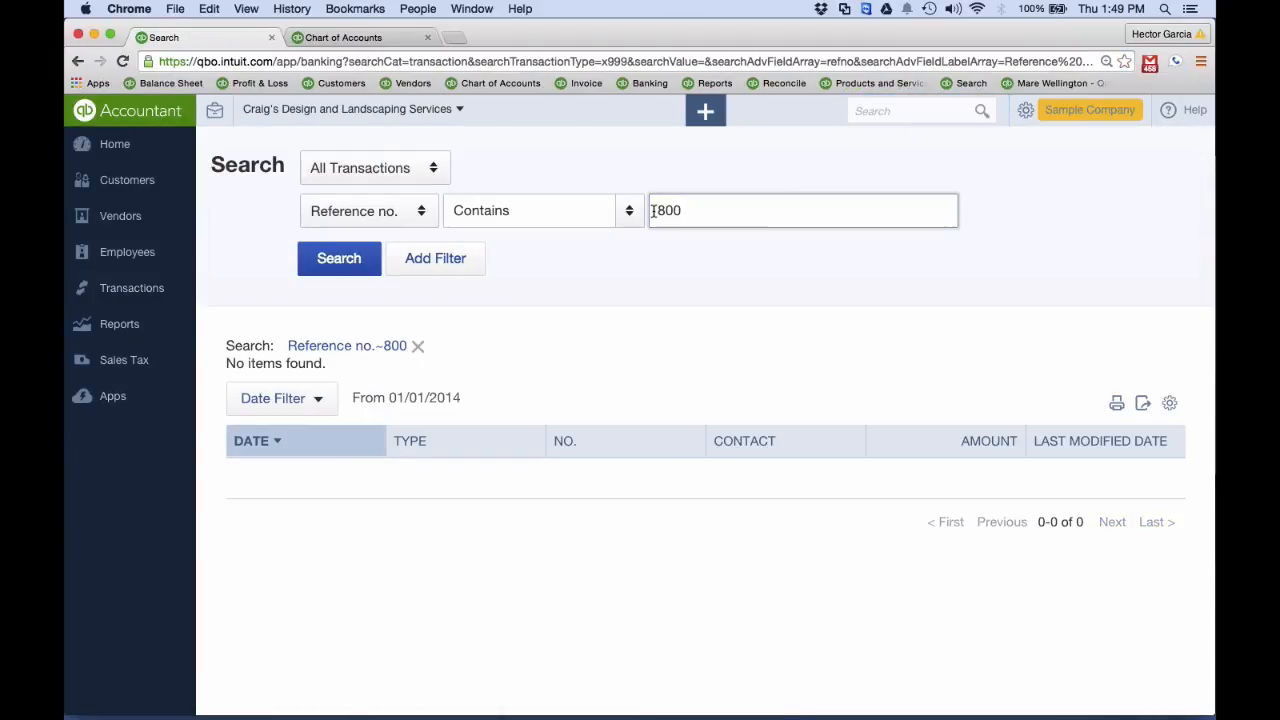
click(385, 211)
click(331, 249)
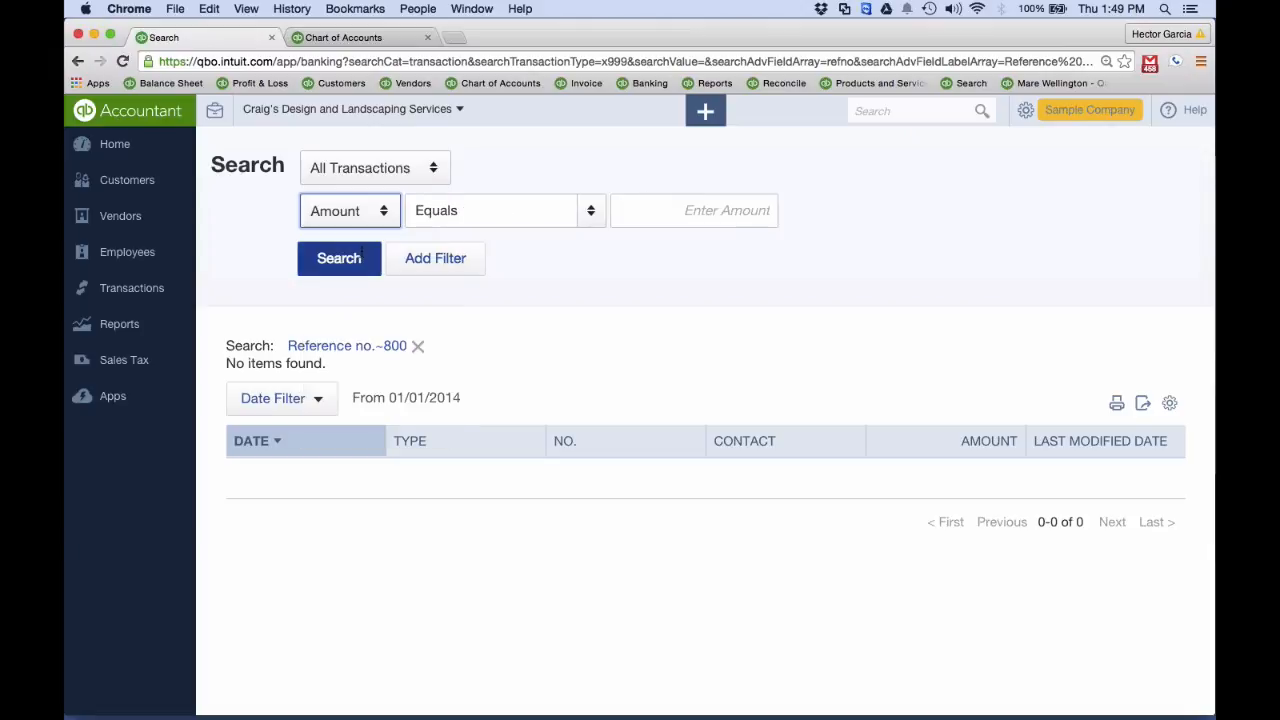
click(362, 257)
click(660, 212)
text(800)
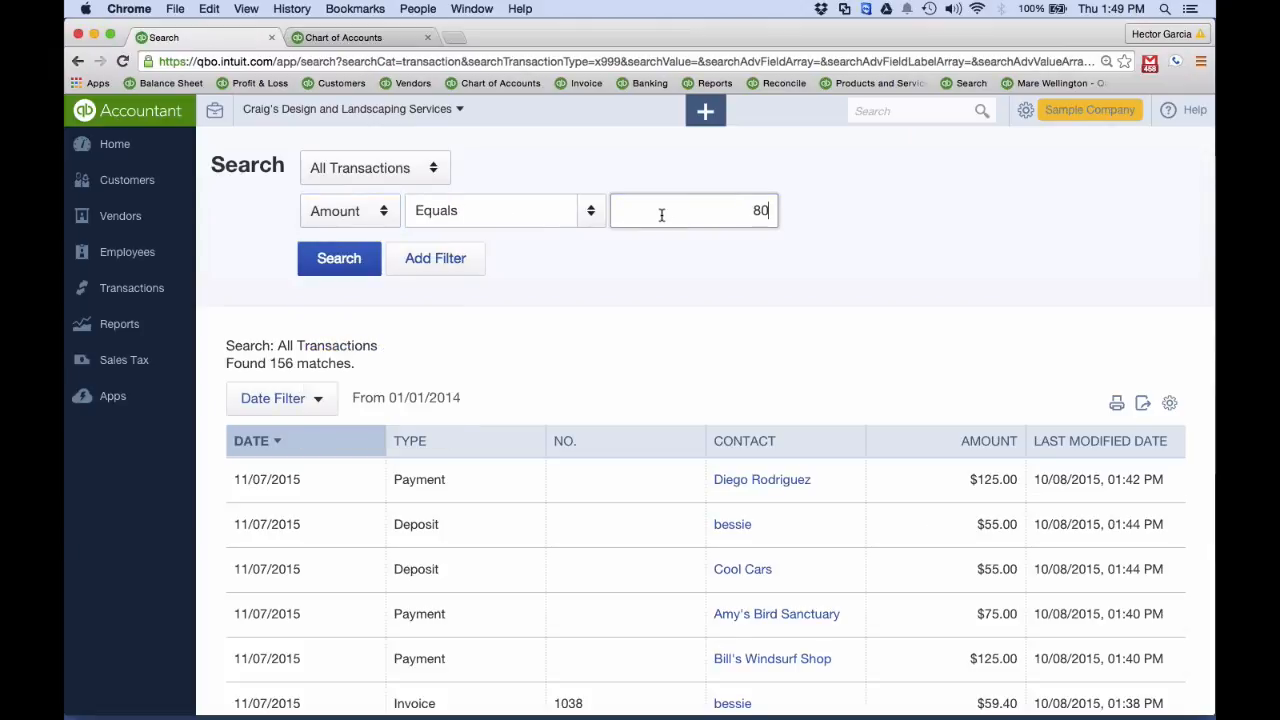
click(340, 268)
click(481, 488)
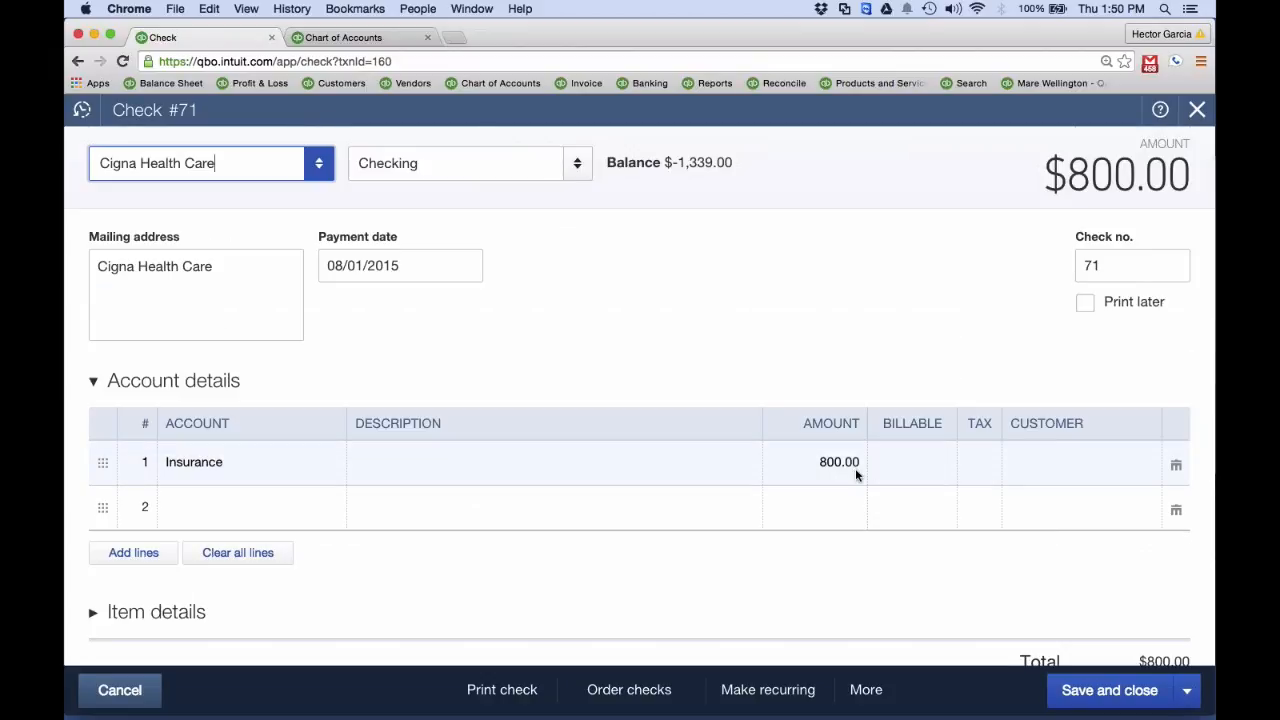
Void Cigna Health Care check no. 71, and reopen it from the search results to review it before closing it
click(858, 690)
click(823, 532)
click(757, 460)
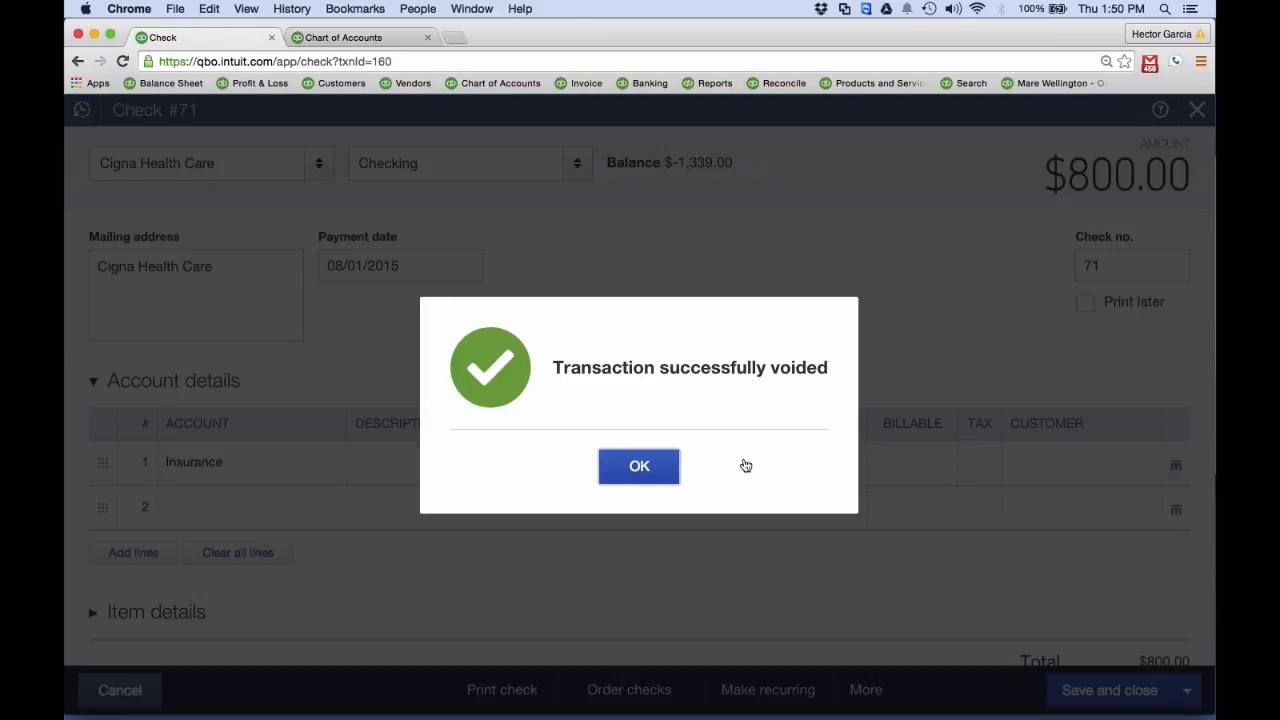
click(638, 468)
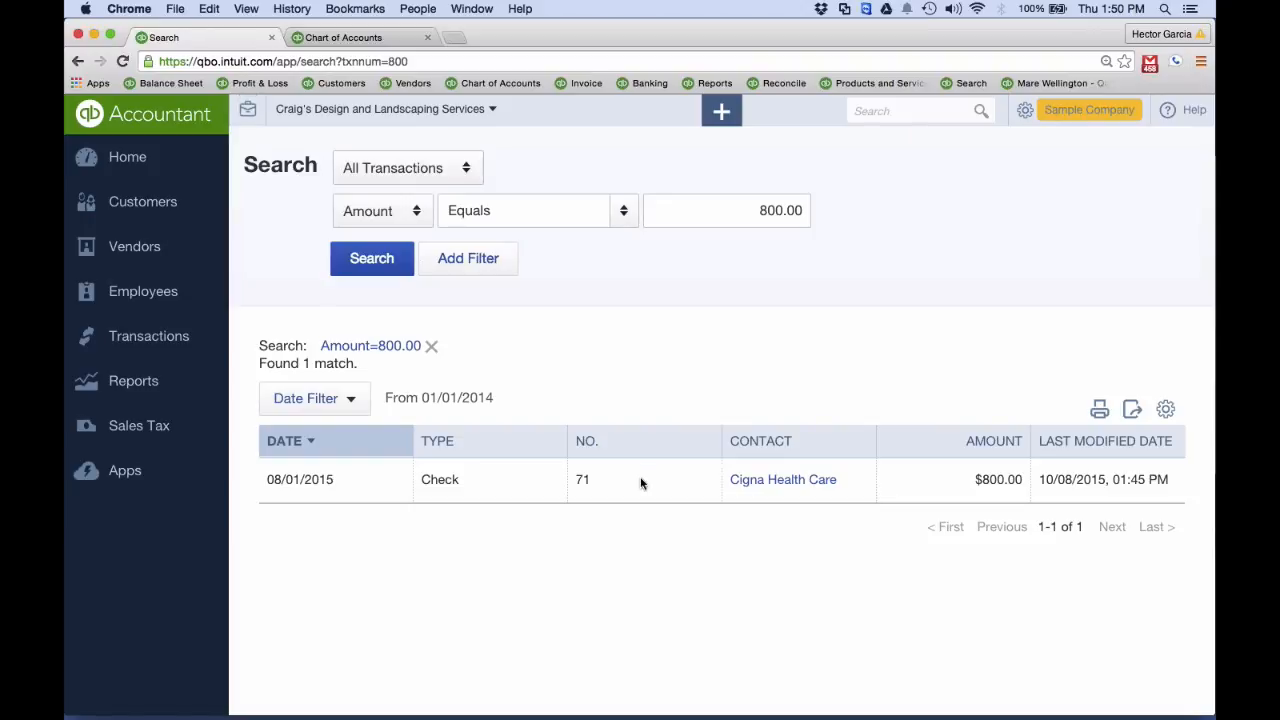
click(425, 479)
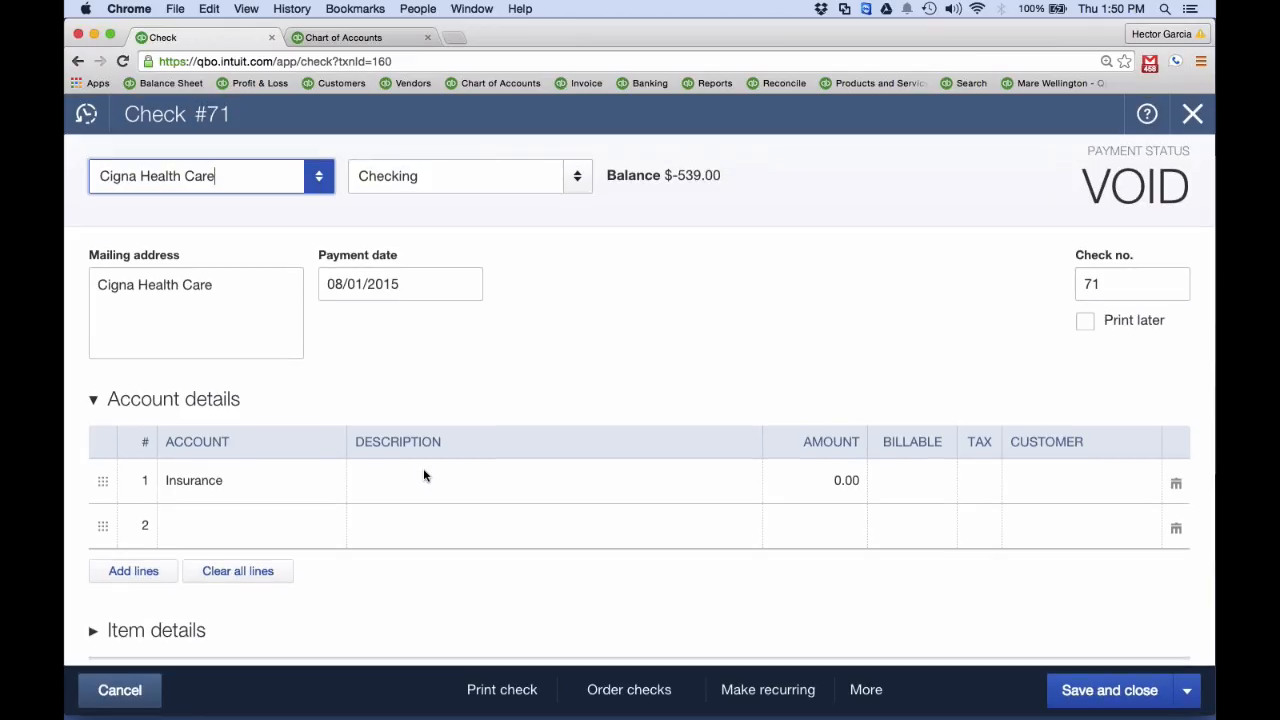
click(1190, 118)
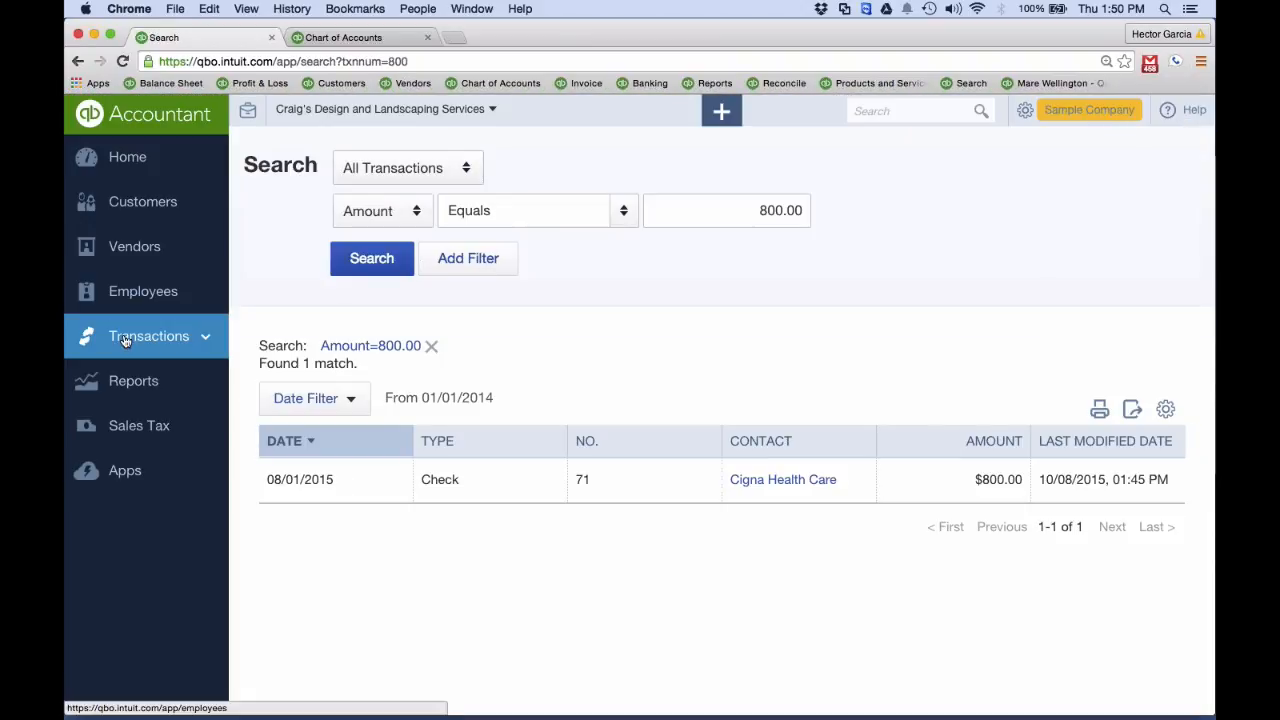
Start a new reconciliation of the Checking account to inspect its beginning balance, and cancel it
click(1025, 111)
click(940, 324)
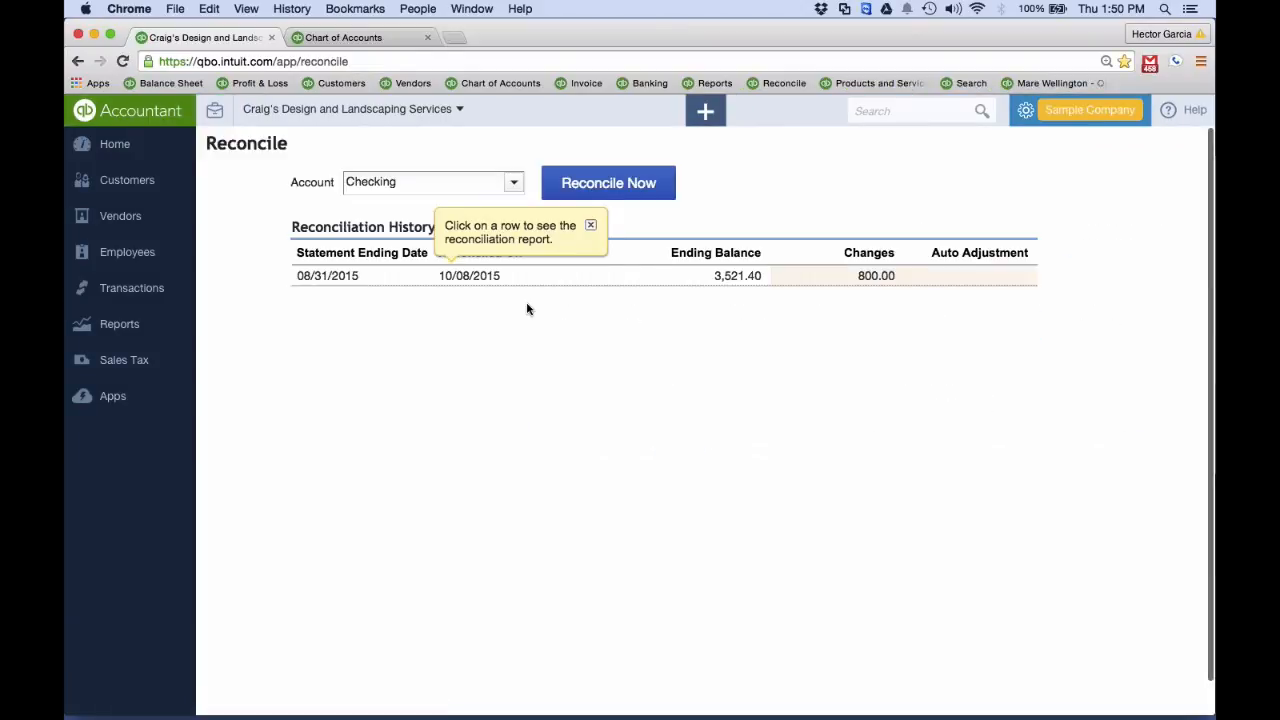
click(580, 185)
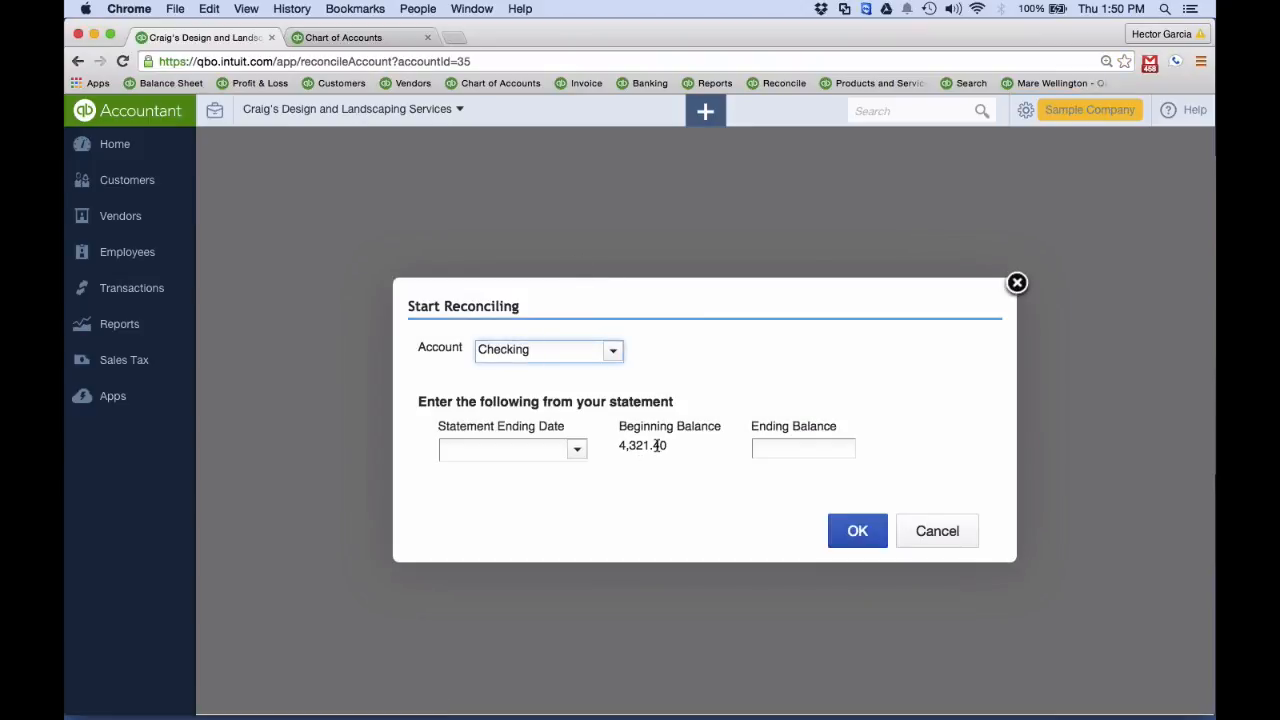
click(937, 531)
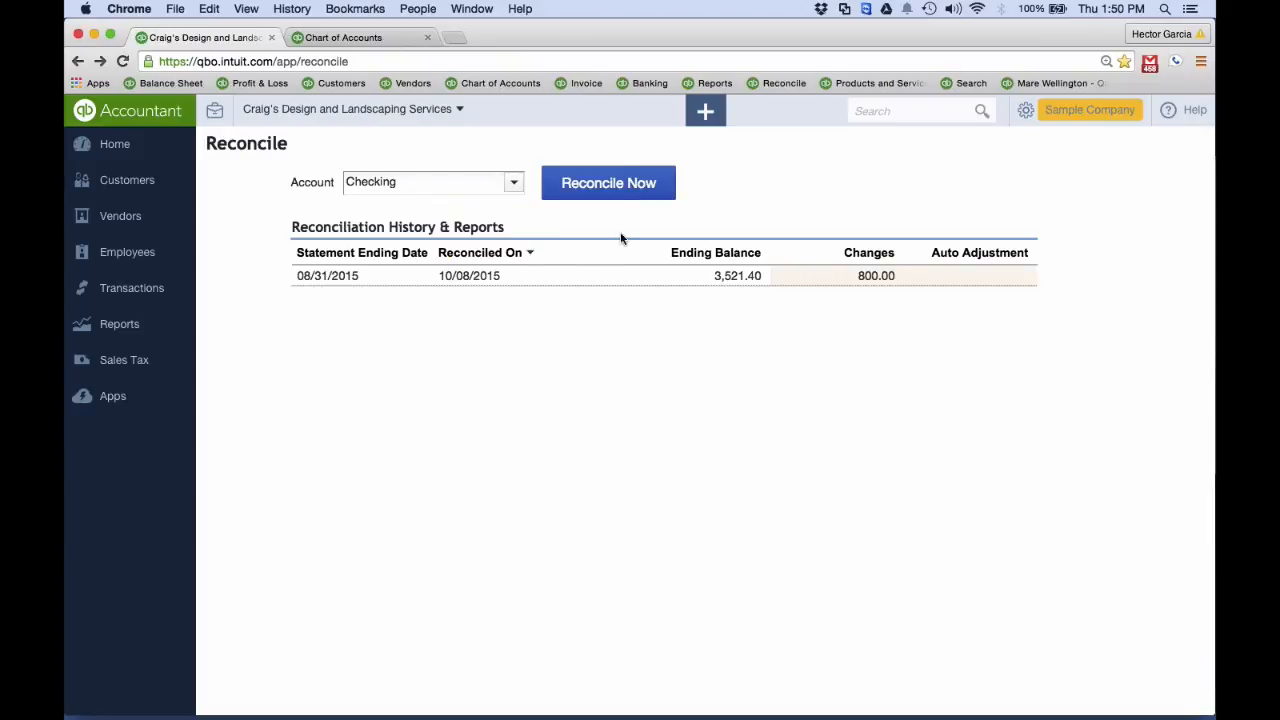
Review the changes to the 08/31/2015 Checking reconciliation, open the changed Cigna Health Care check, and close both
click(875, 278)
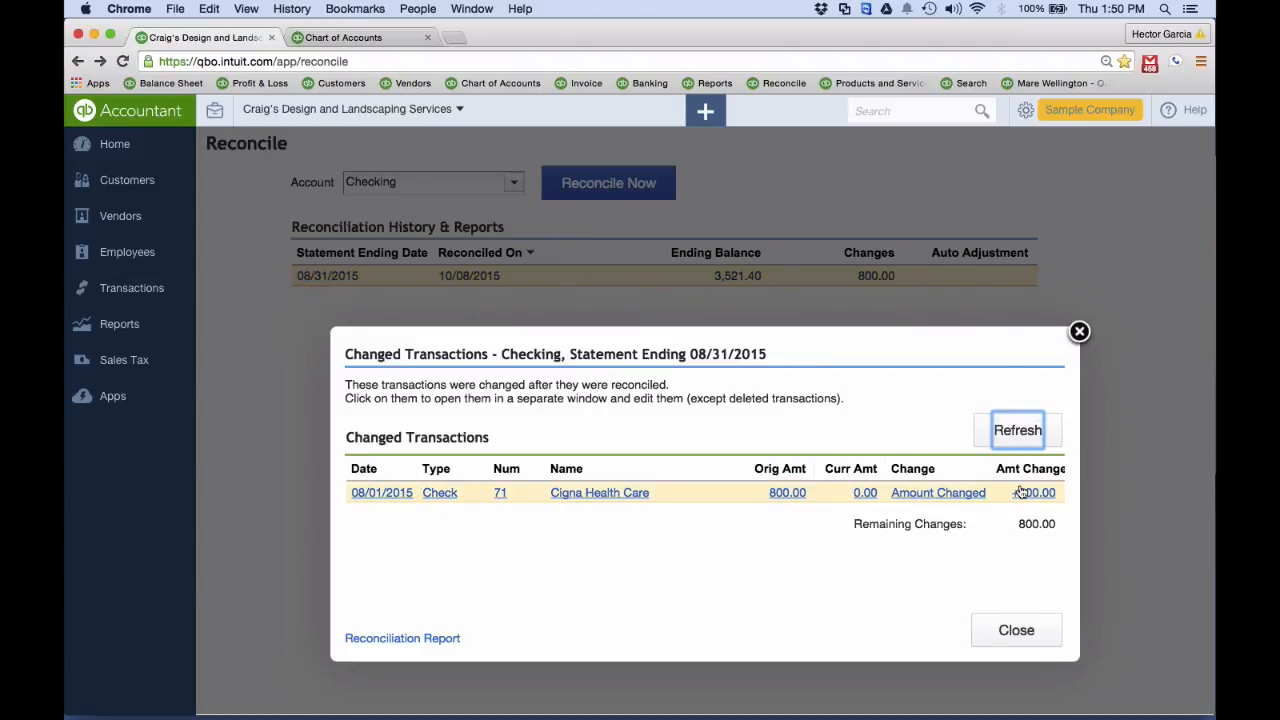
click(931, 495)
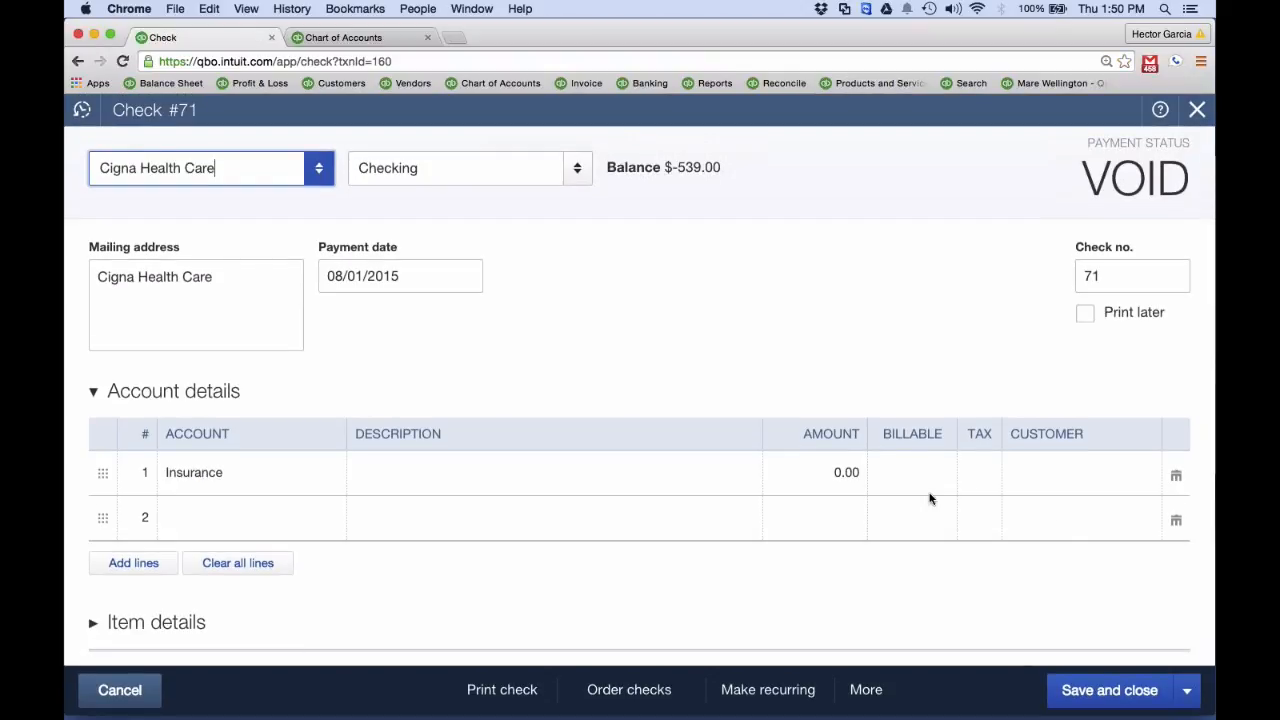
click(1197, 109)
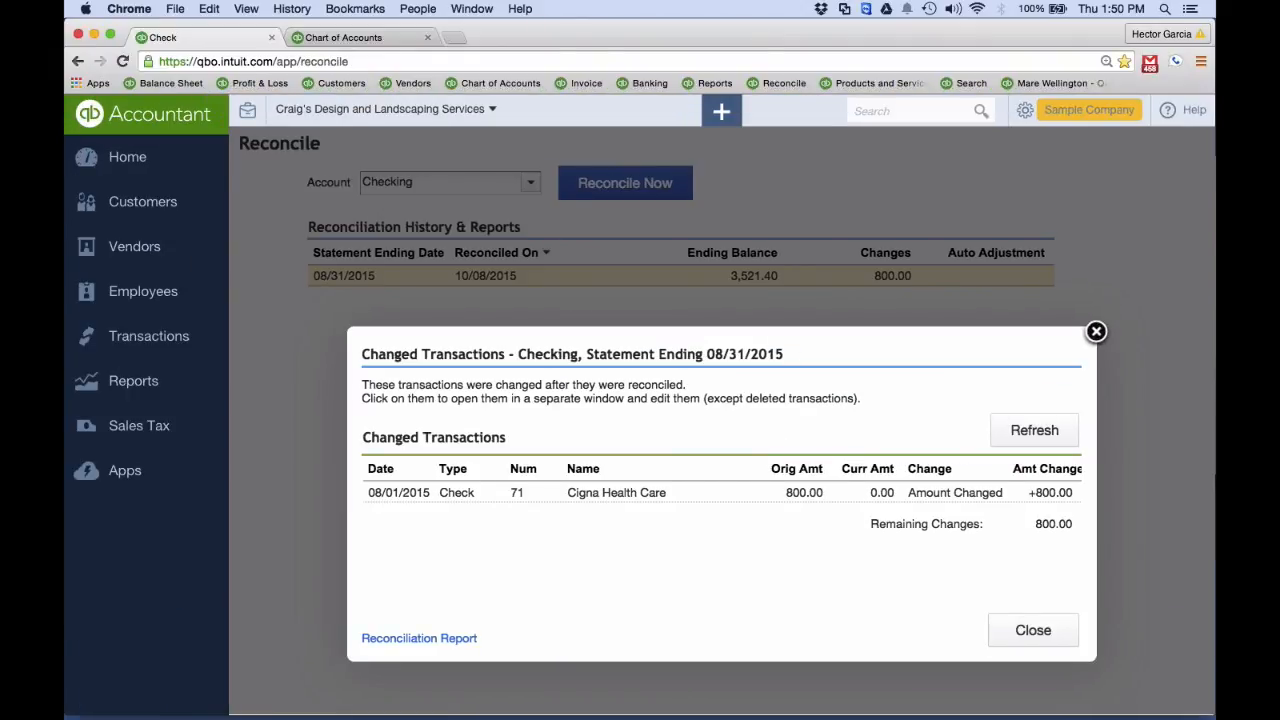
click(1097, 337)
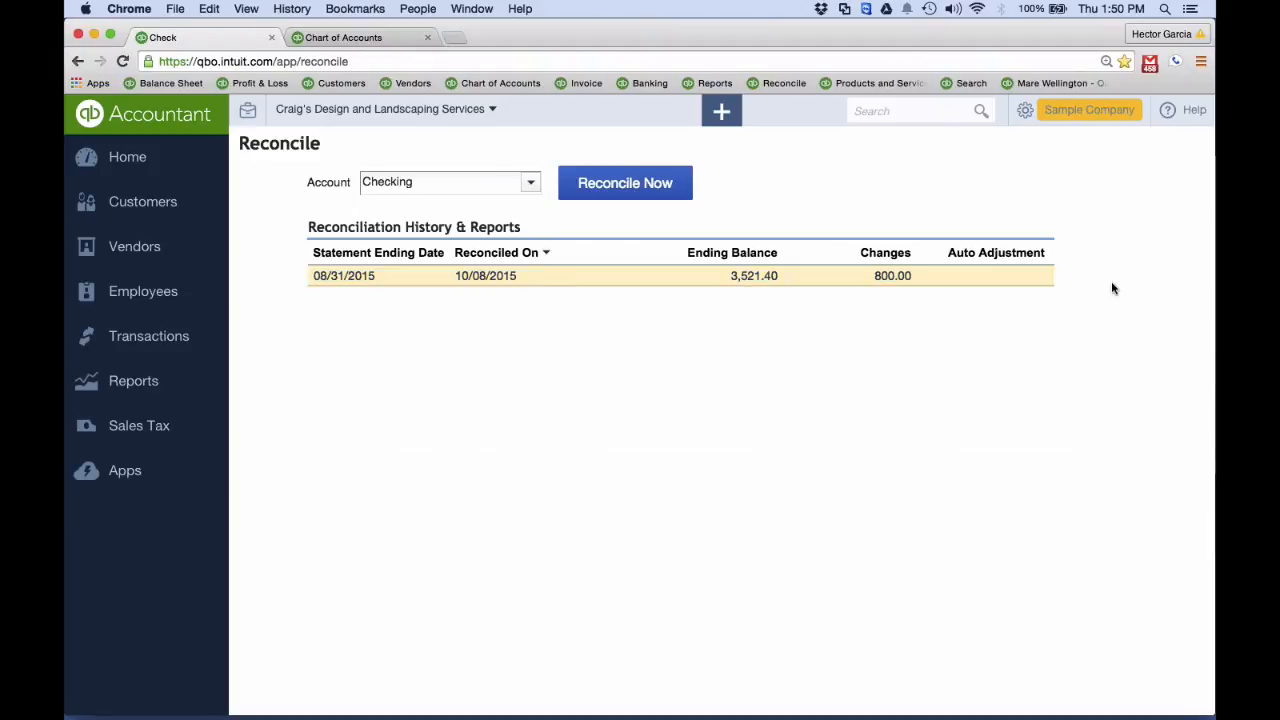
mouse_move(1088, 284)
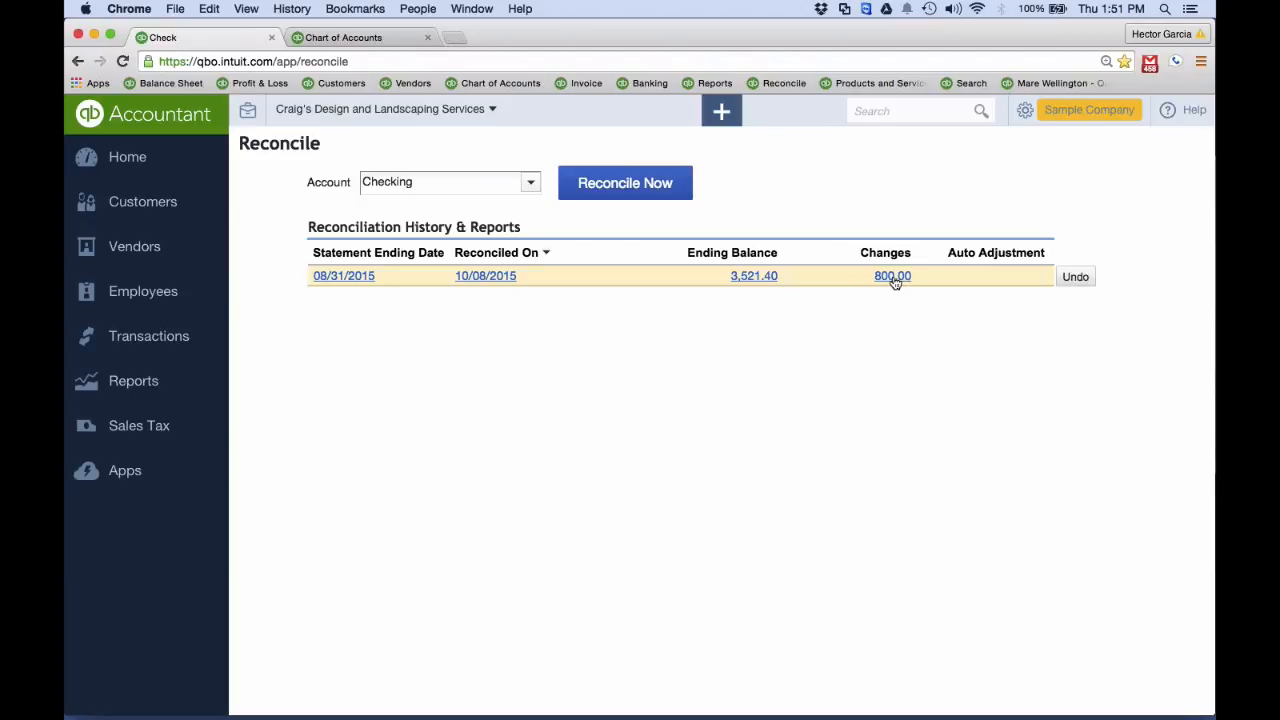
Open the Checking account's register from the bank transactions page and dismiss the Register Updates tip
click(152, 338)
click(130, 371)
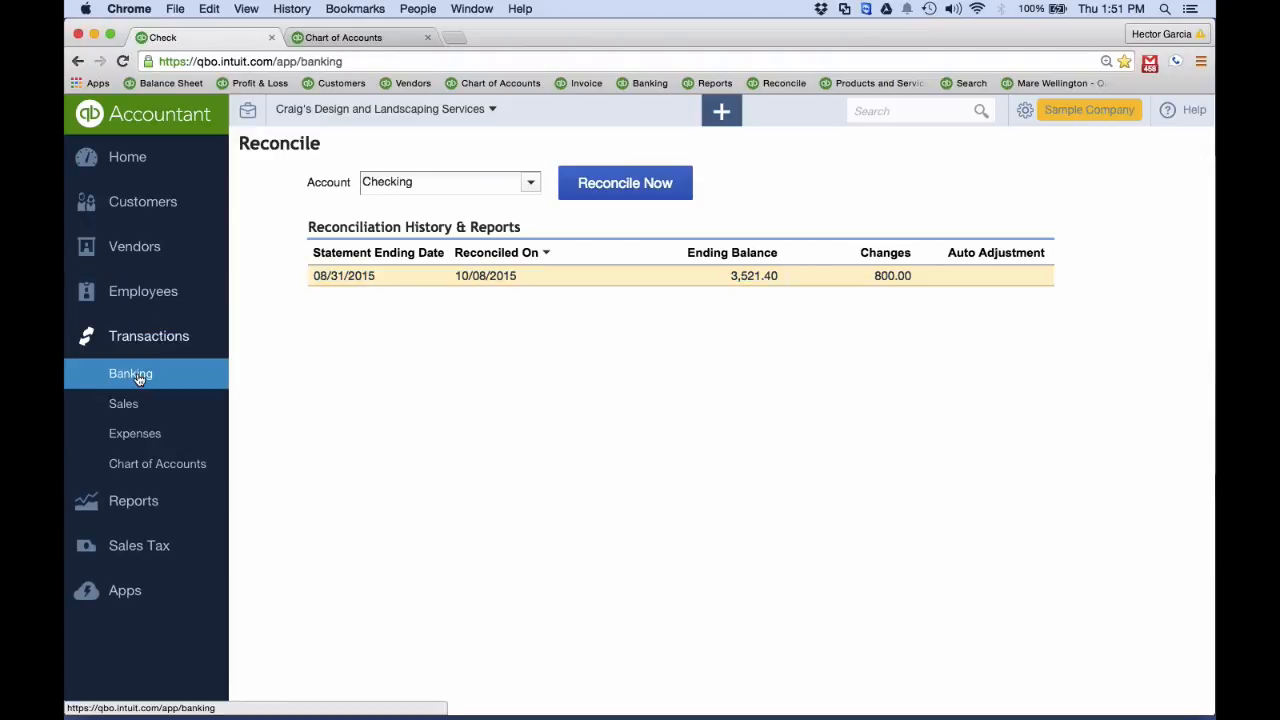
scroll(879, 281, down, 6)
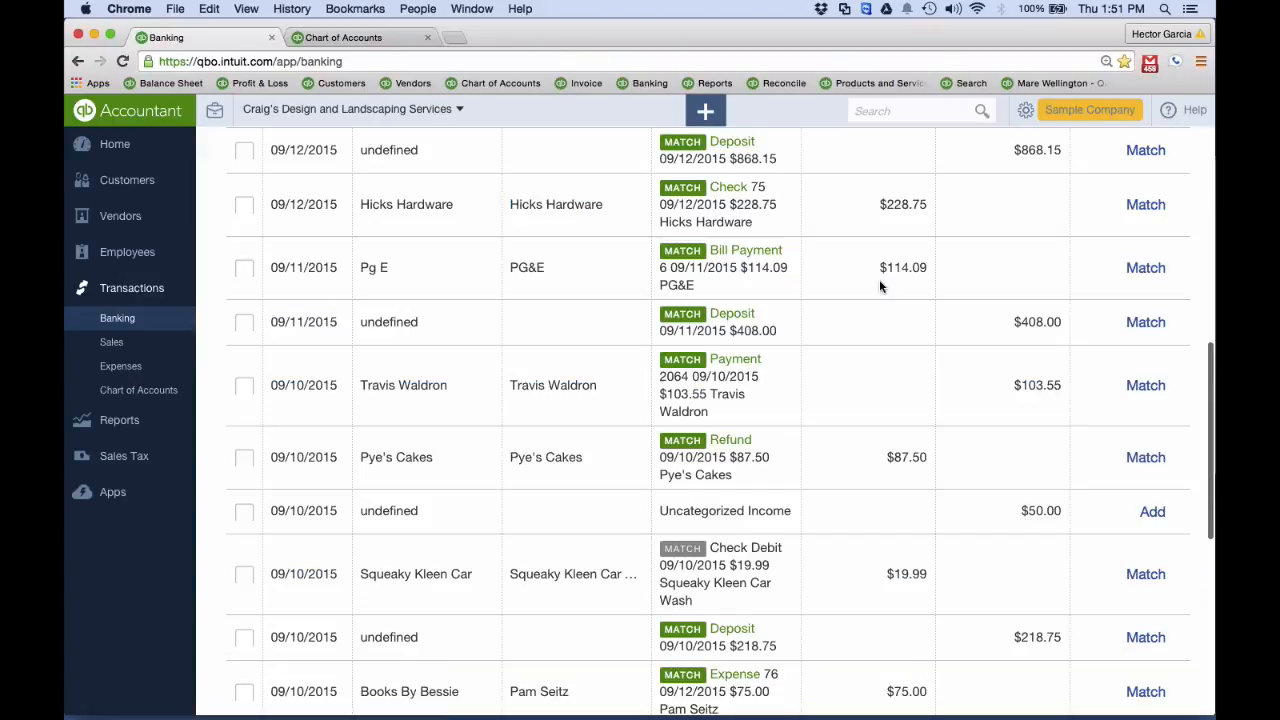
scroll(834, 282, up, 4)
scroll(689, 226, up, 2)
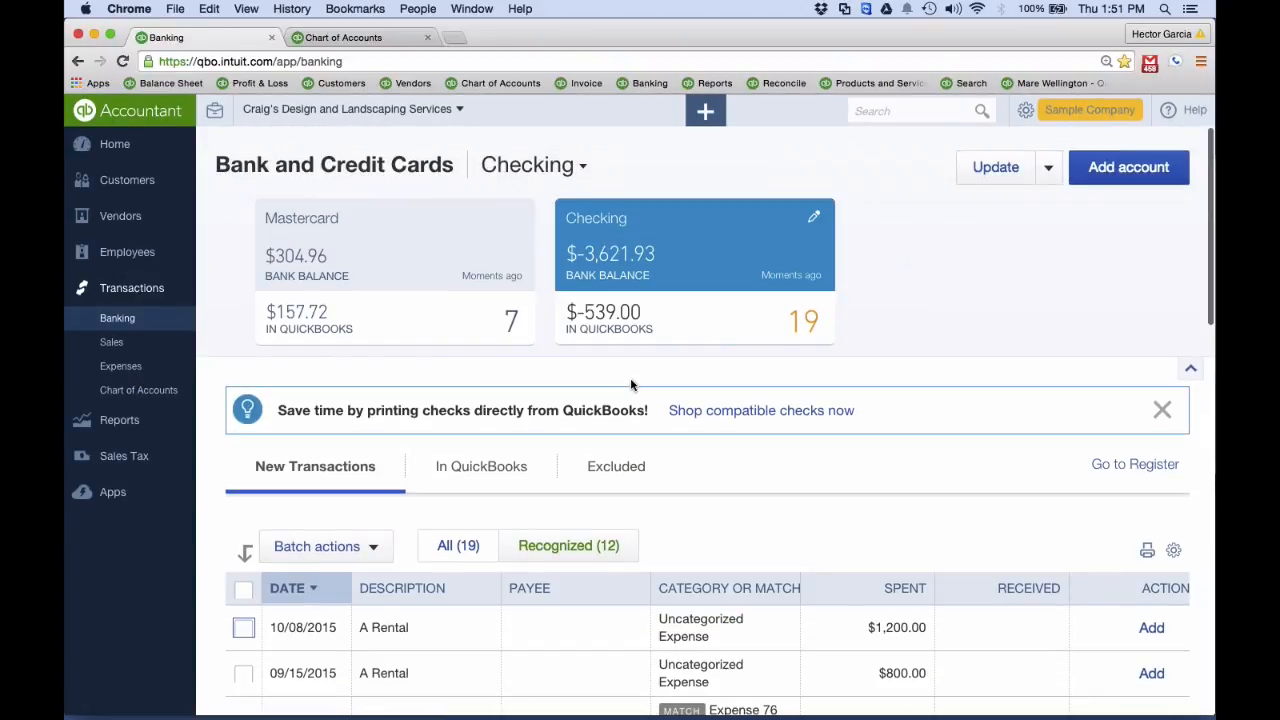
click(1143, 466)
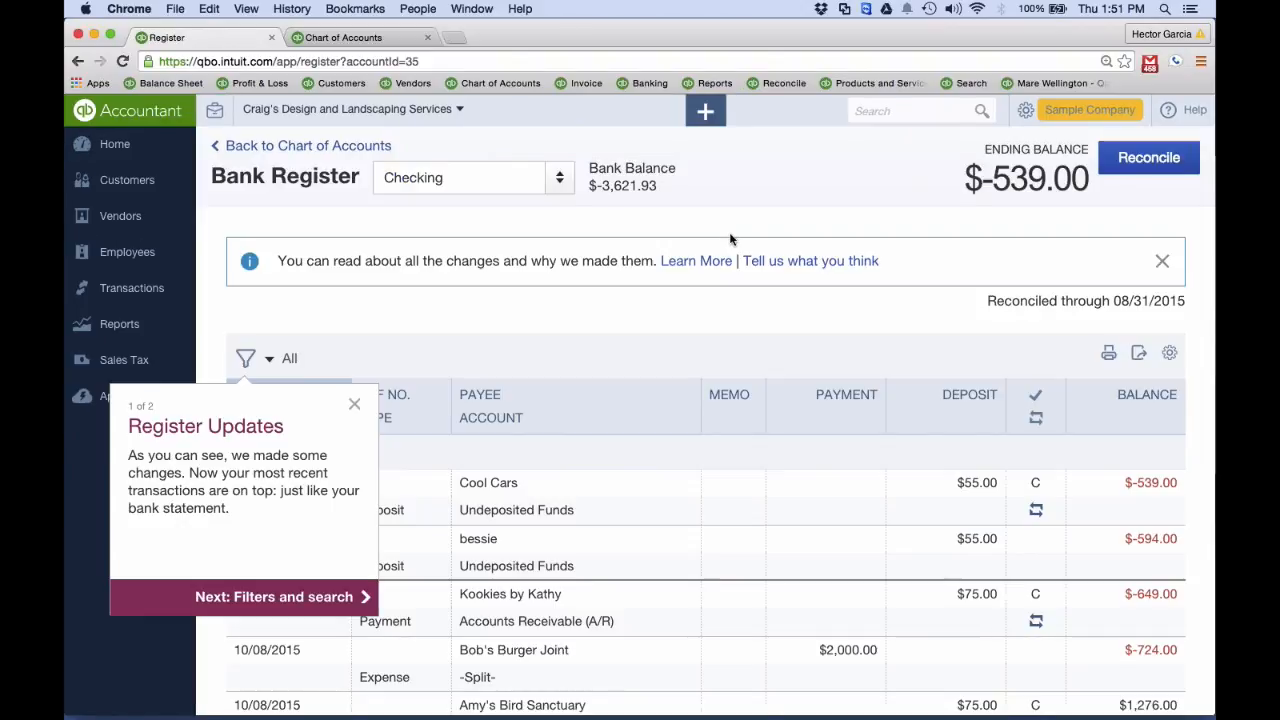
click(354, 404)
Clear the reconciled mark on the 08/25/2015 Hicks Hardware $24.36 expense in the register, and save the modification
scroll(414, 400, down, 1)
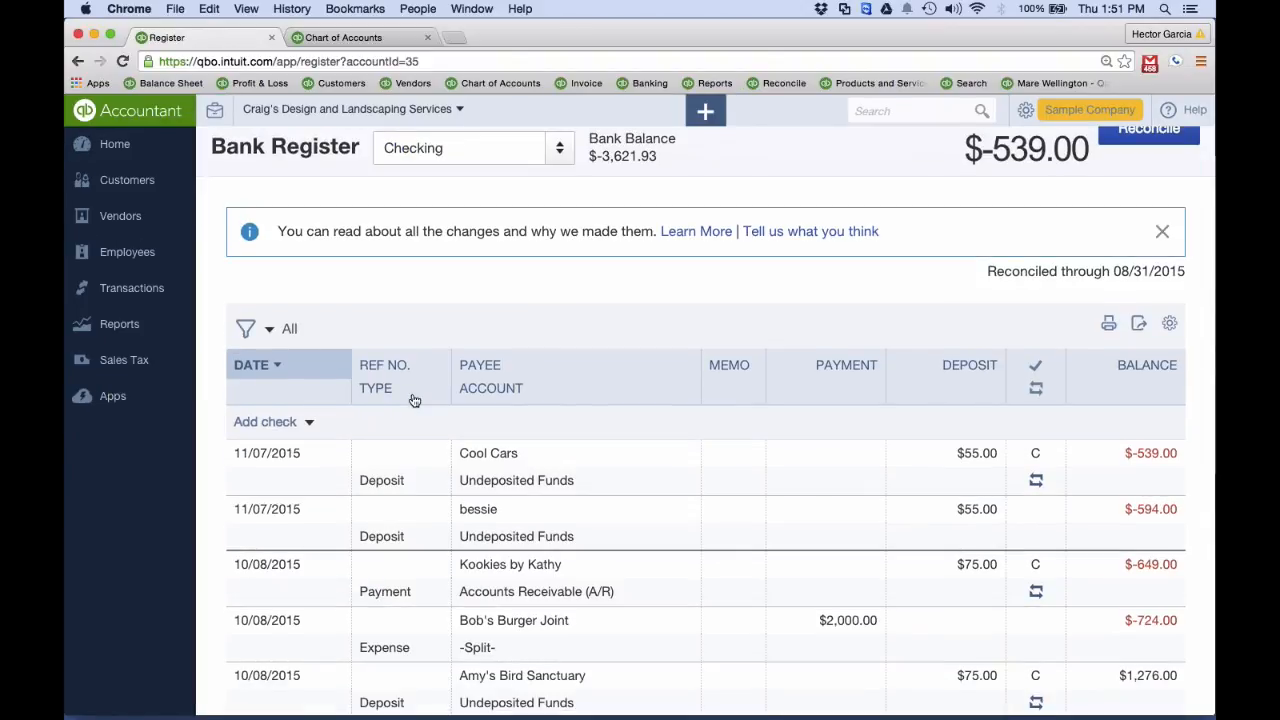
scroll(414, 400, down, 15)
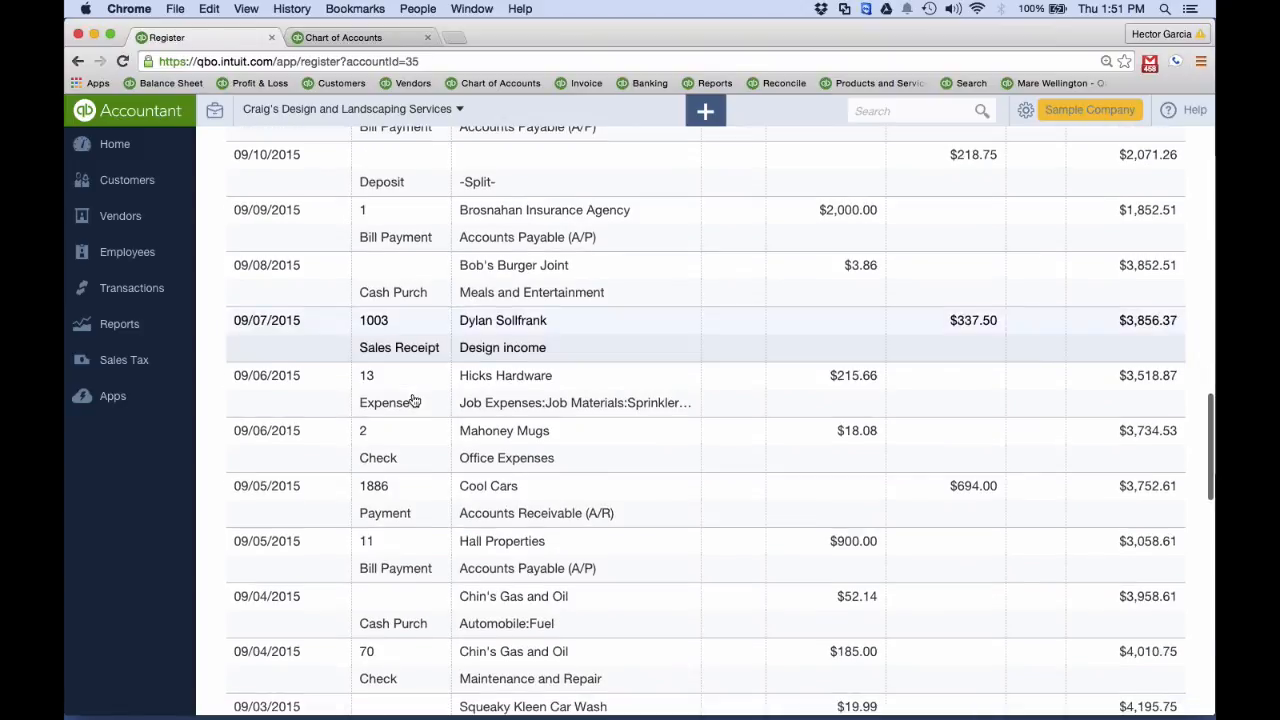
scroll(414, 400, down, 3)
scroll(409, 400, up, 6)
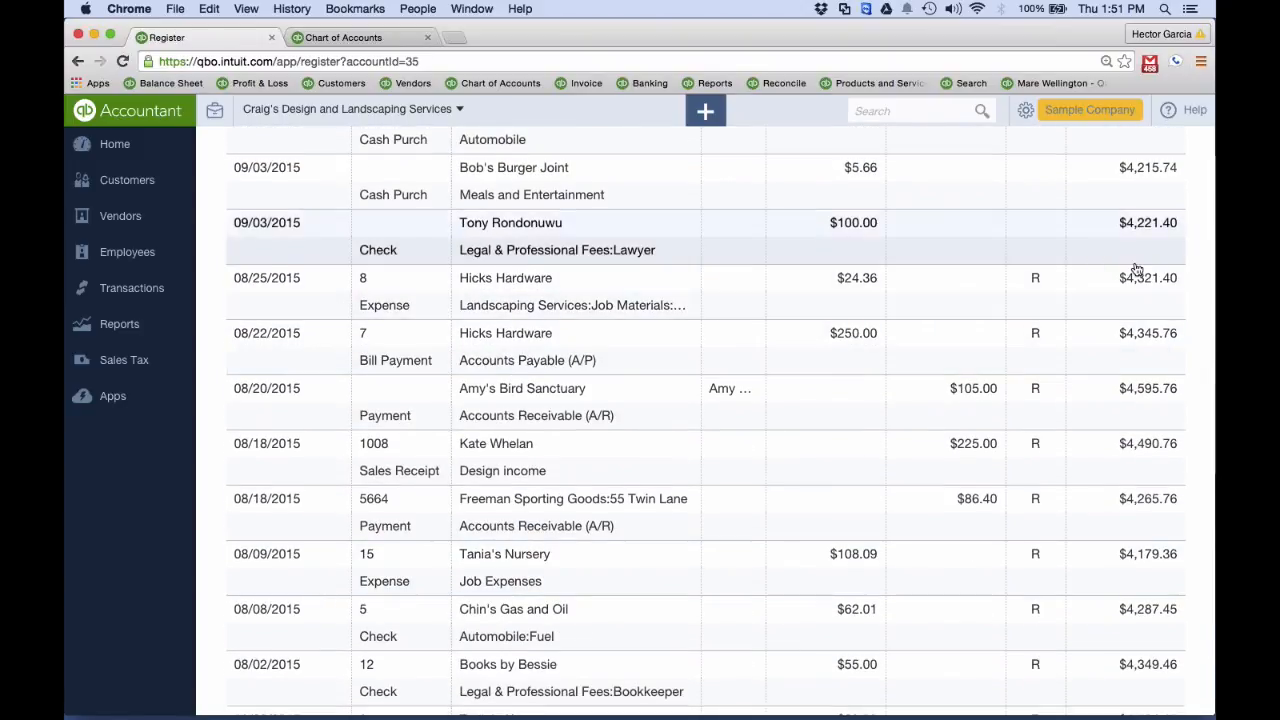
click(1040, 288)
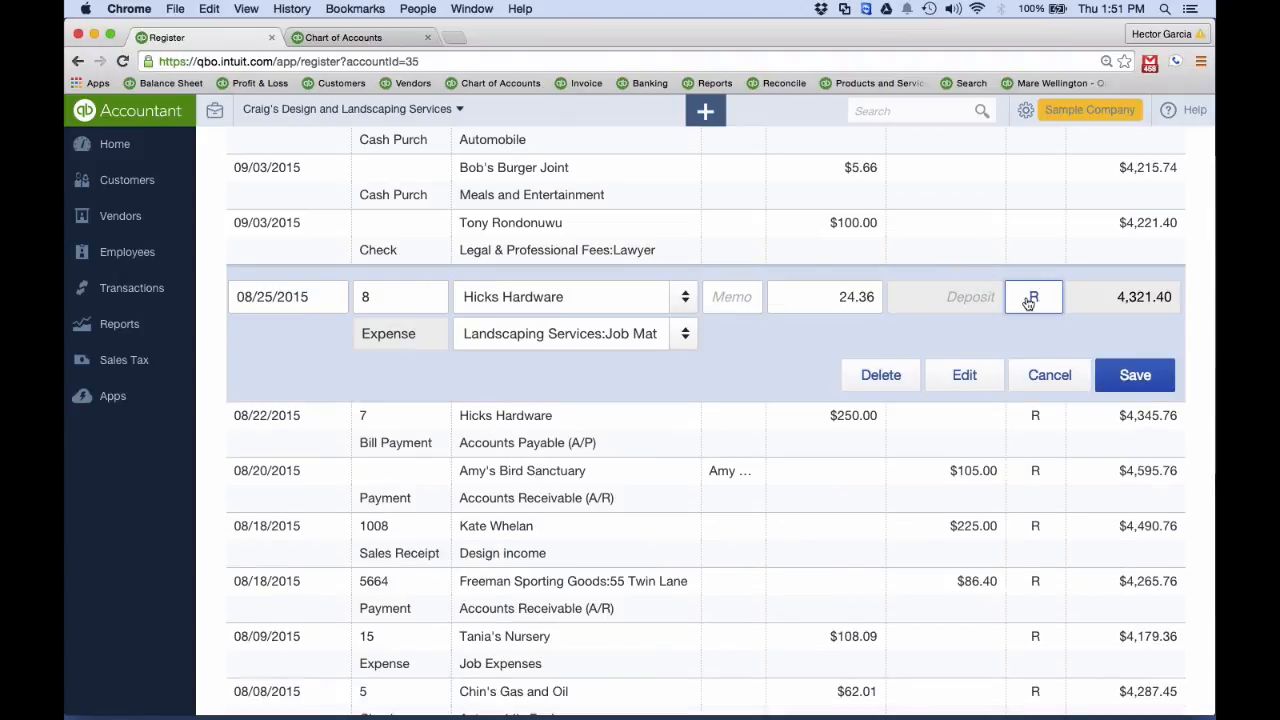
click(1036, 304)
click(1136, 370)
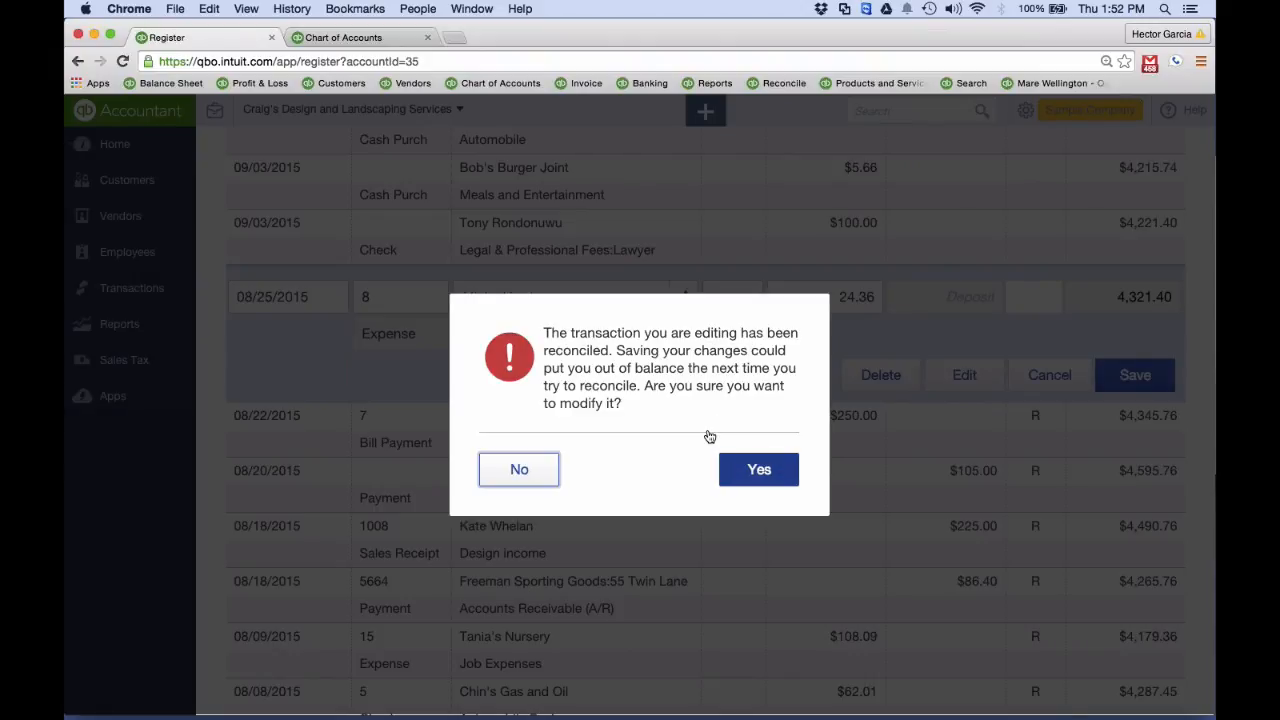
click(771, 484)
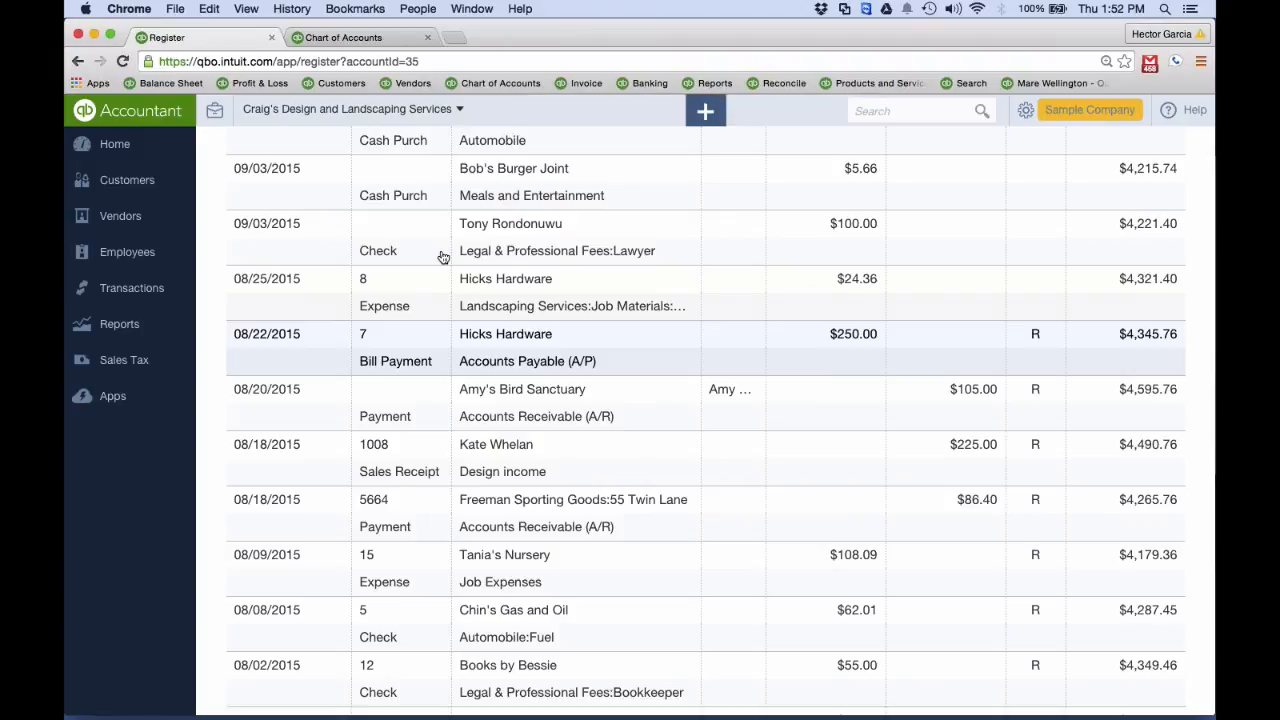
Open the Reconcile page and list the changed transactions of the 08/31/2015 Checking reconciliation
click(133, 292)
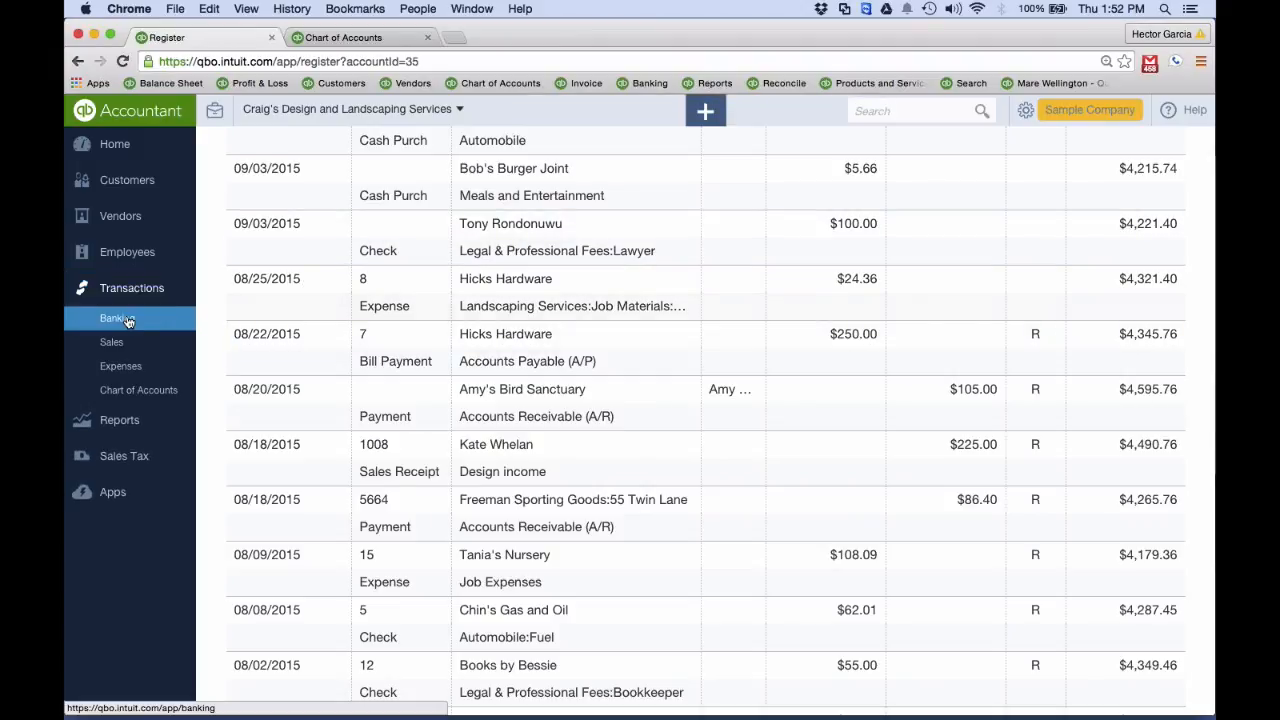
click(127, 321)
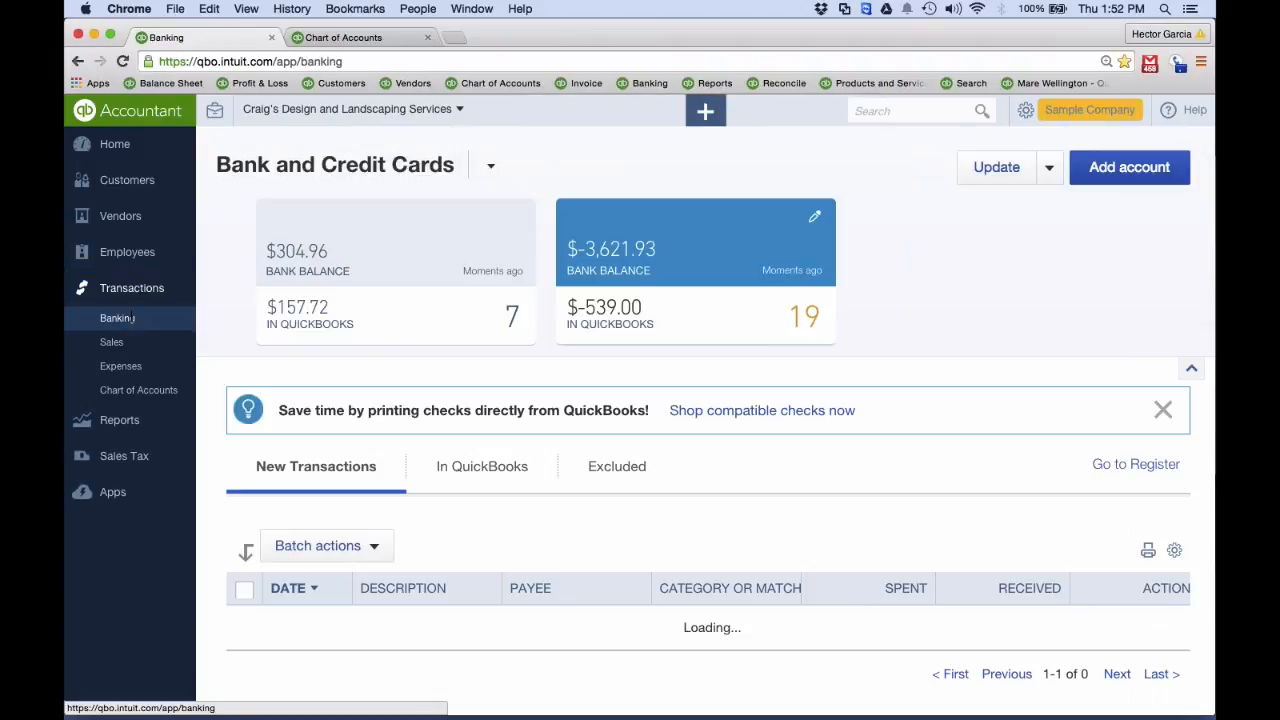
click(1019, 112)
click(940, 325)
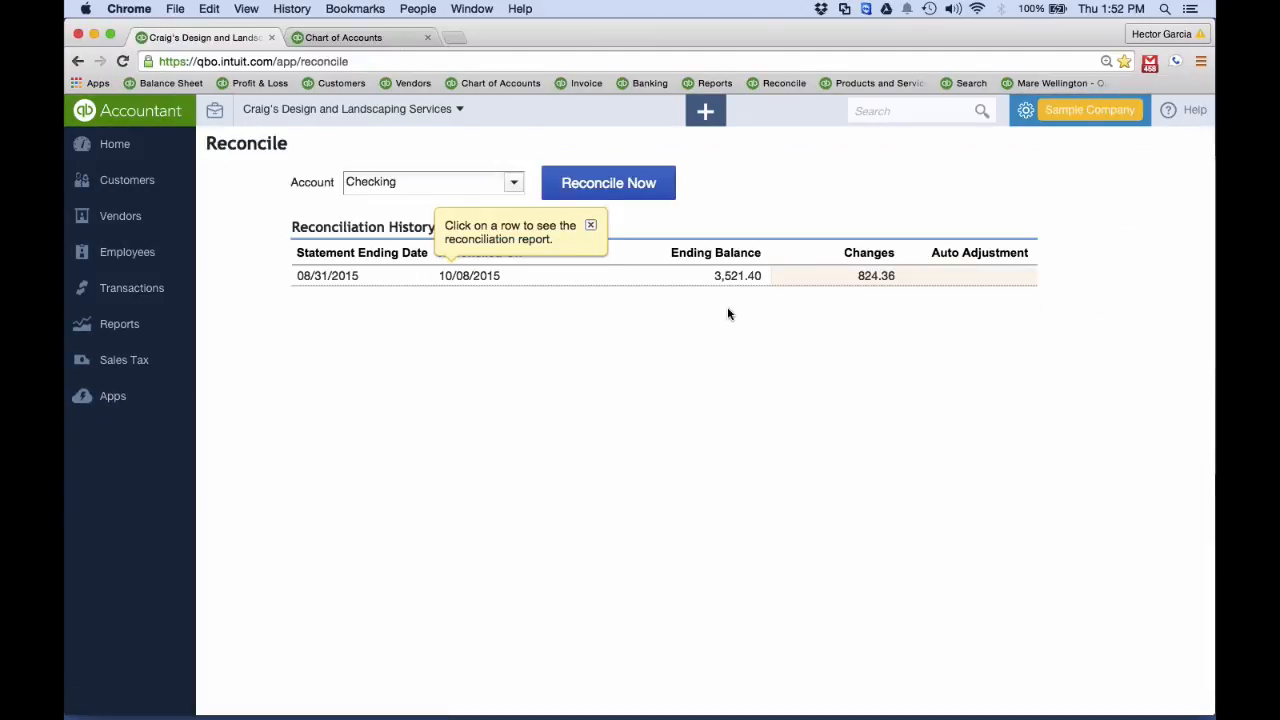
click(877, 281)
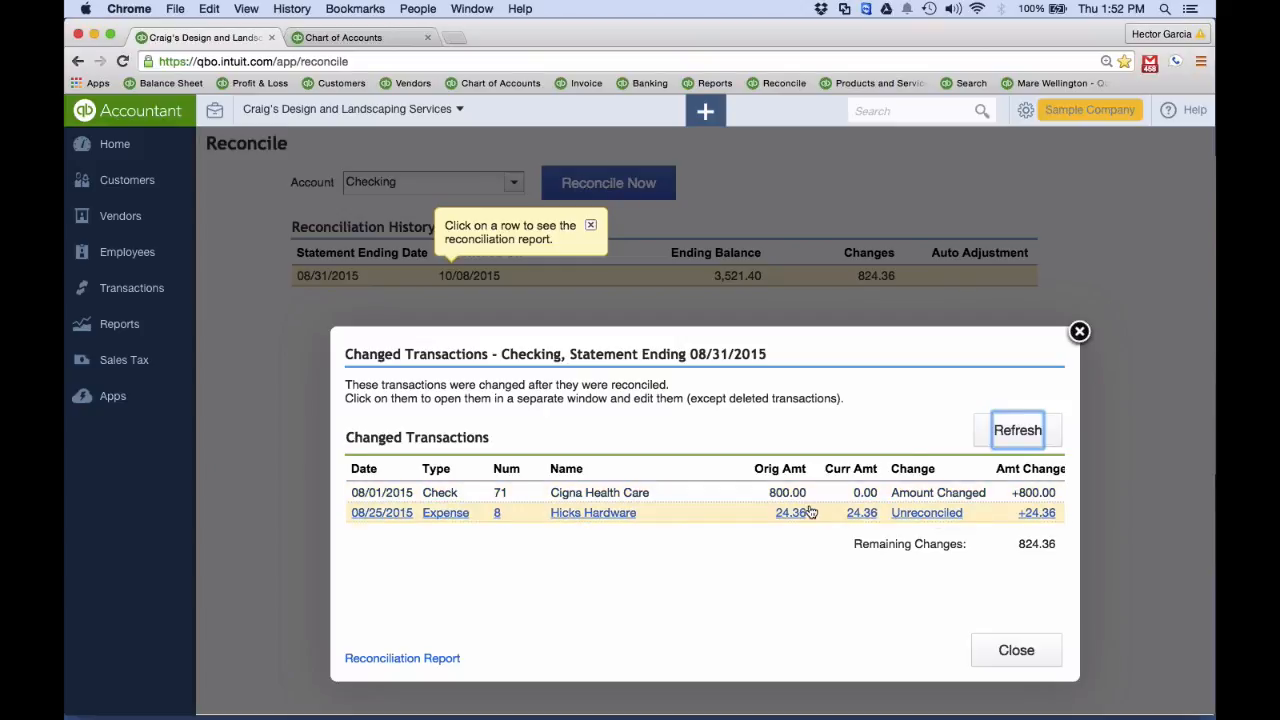
Open the unreconciled Hicks Hardware expense from the changed transactions, check its additional actions, and close both the expense and the list
click(929, 521)
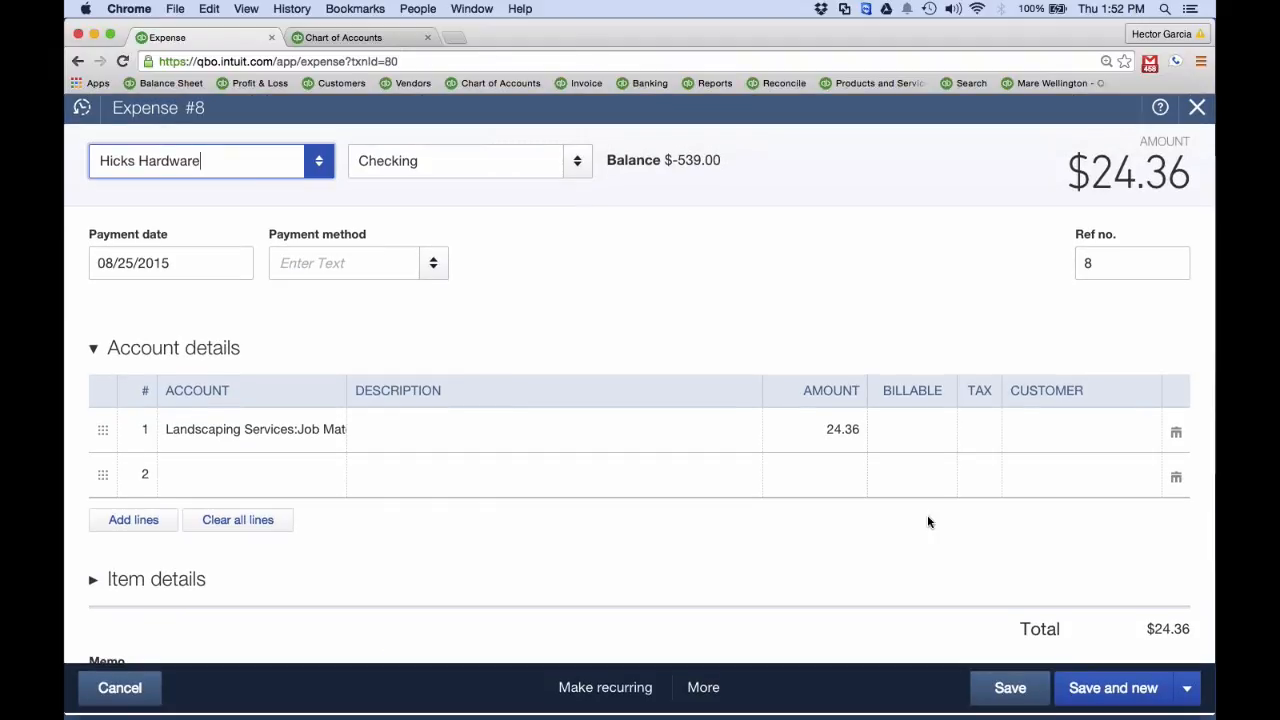
click(719, 692)
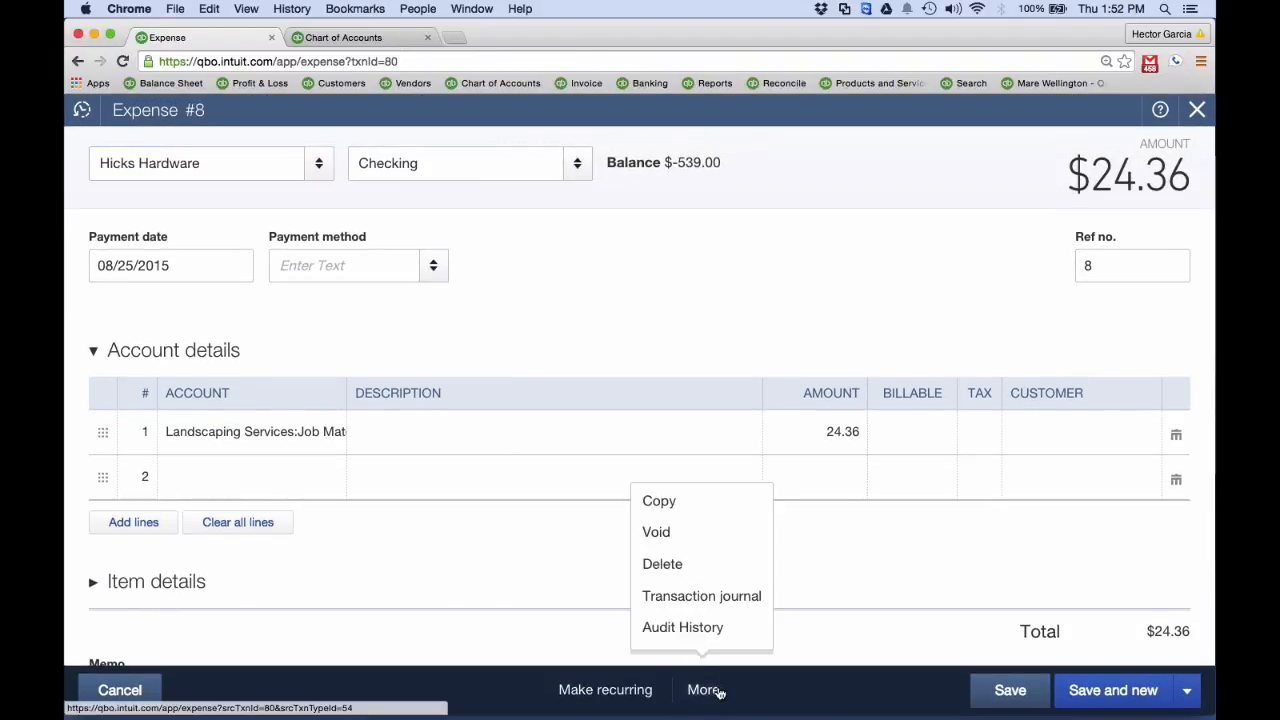
click(1195, 114)
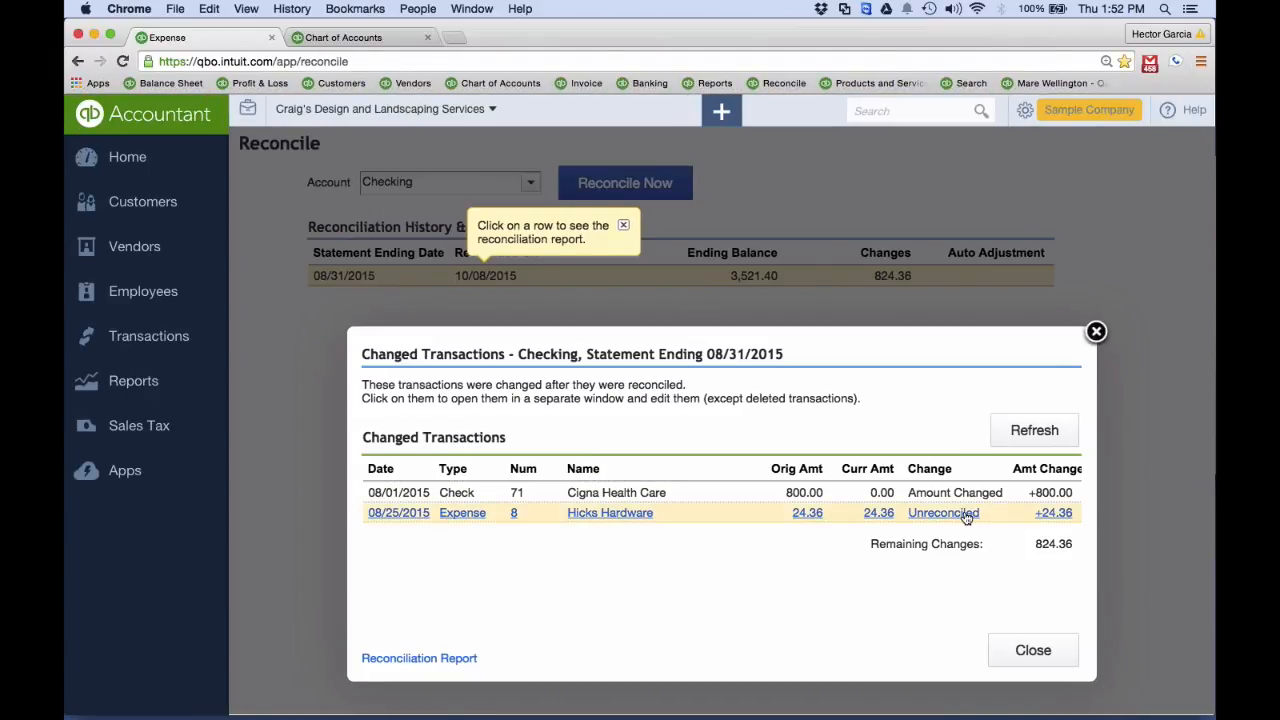
click(1096, 331)
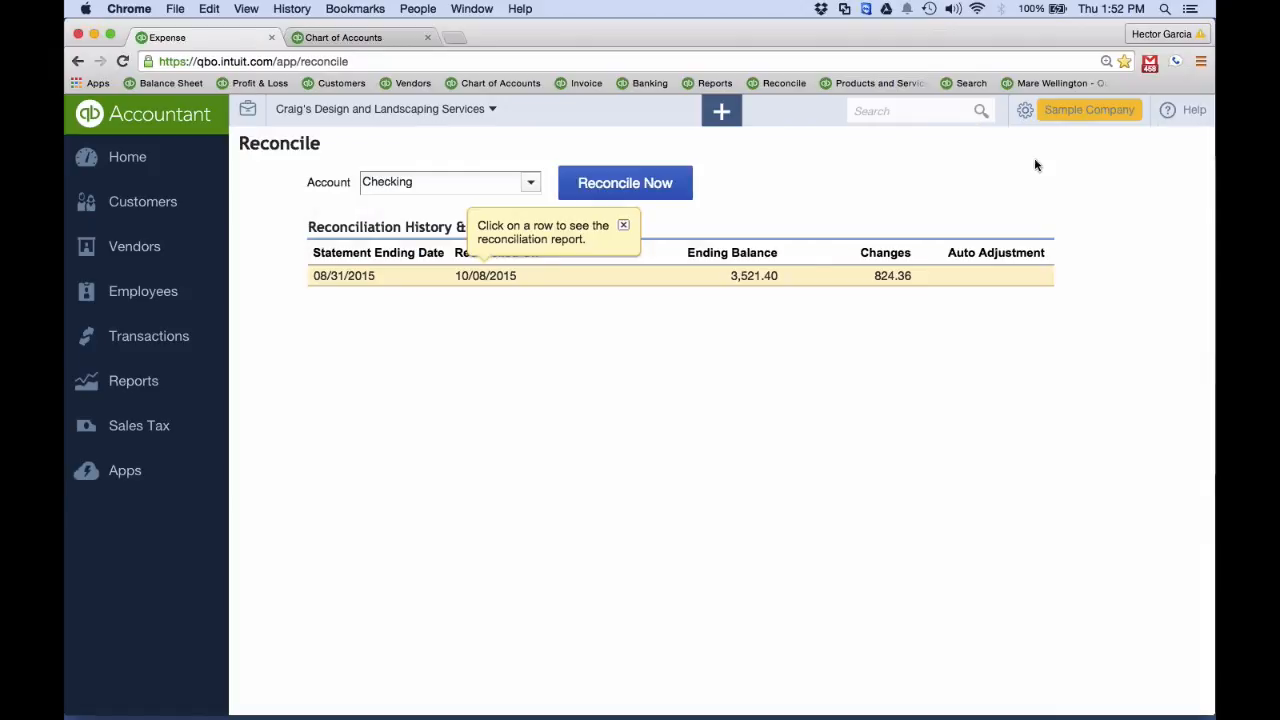
Return to the Checking account's register from the bank transactions page and dismiss the Register Updates tip
click(150, 336)
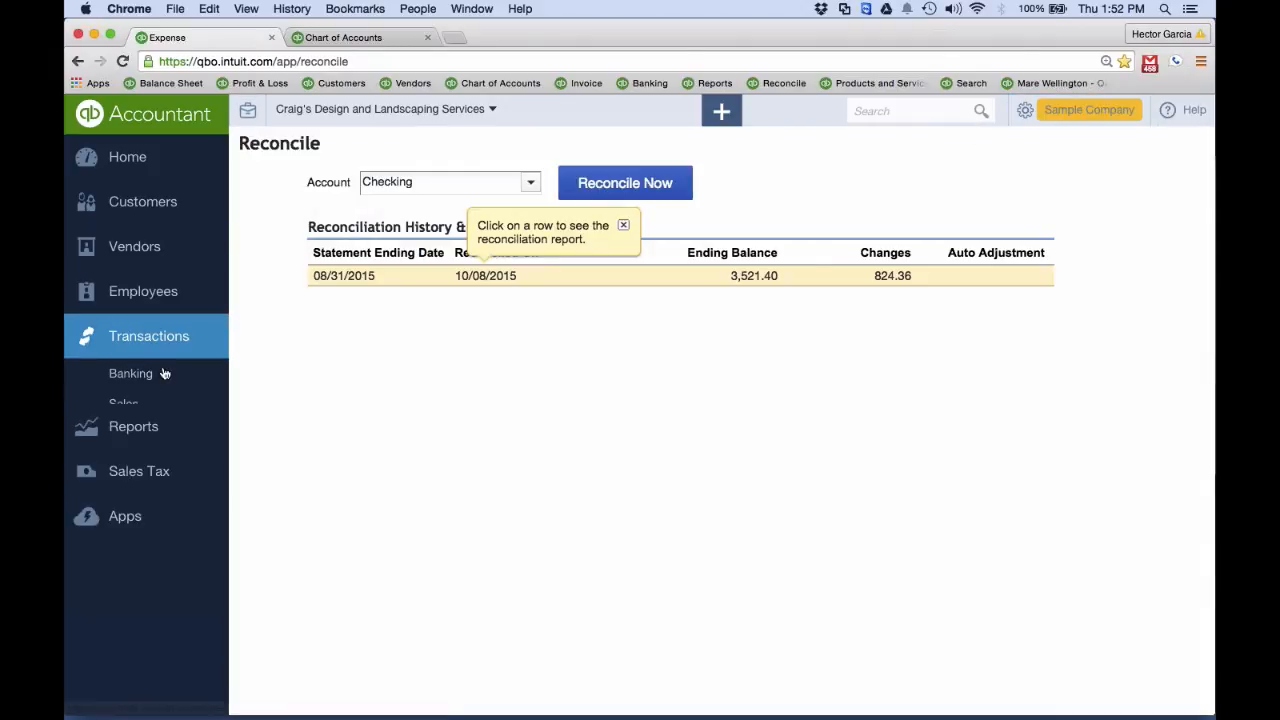
click(148, 374)
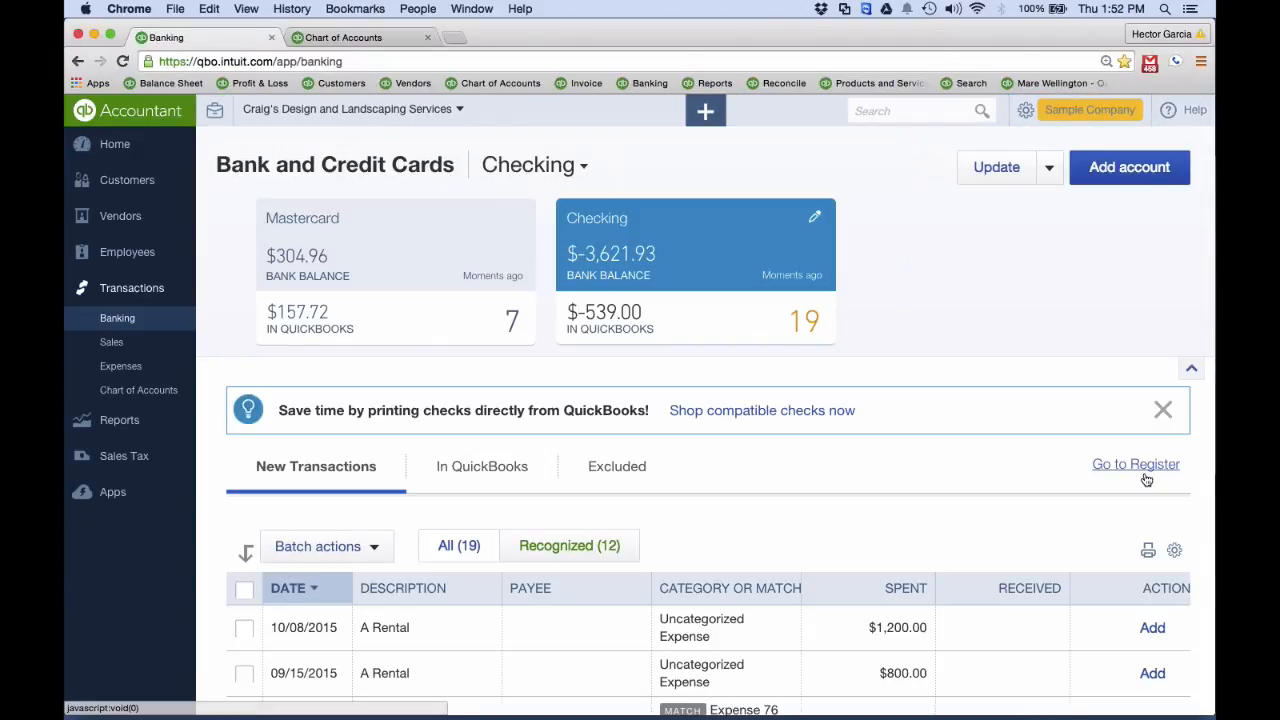
click(1145, 475)
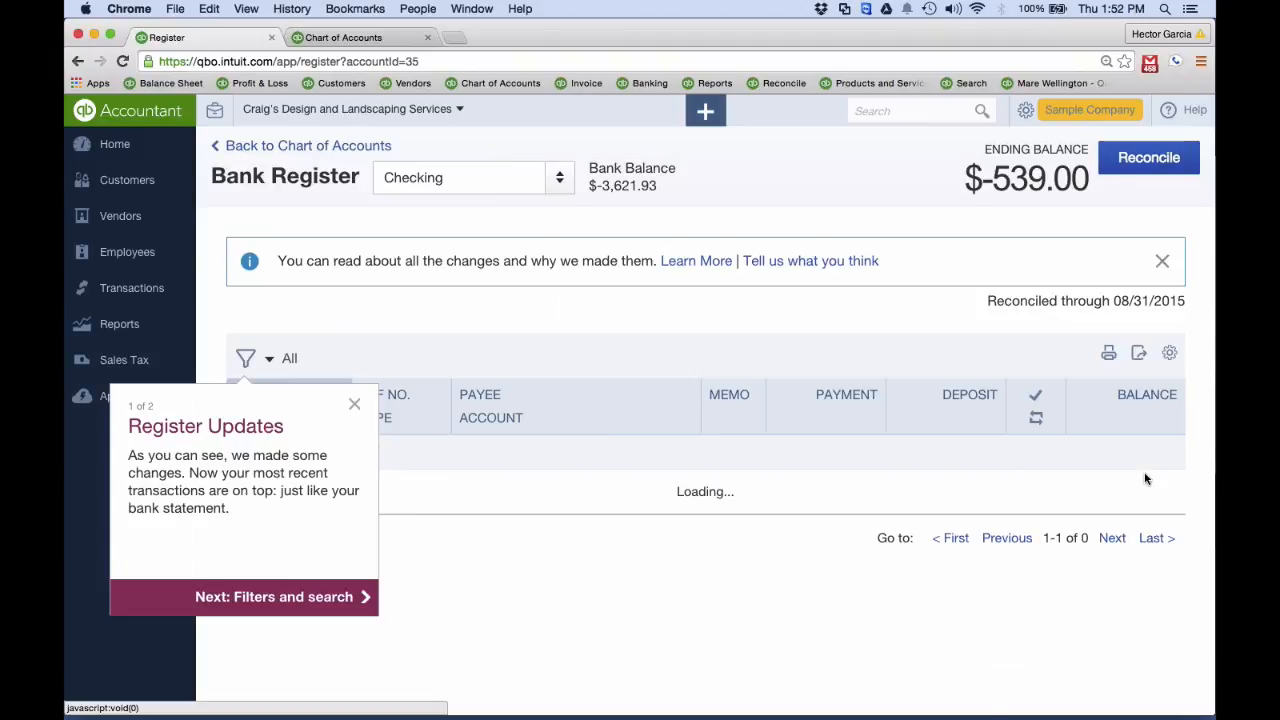
click(353, 404)
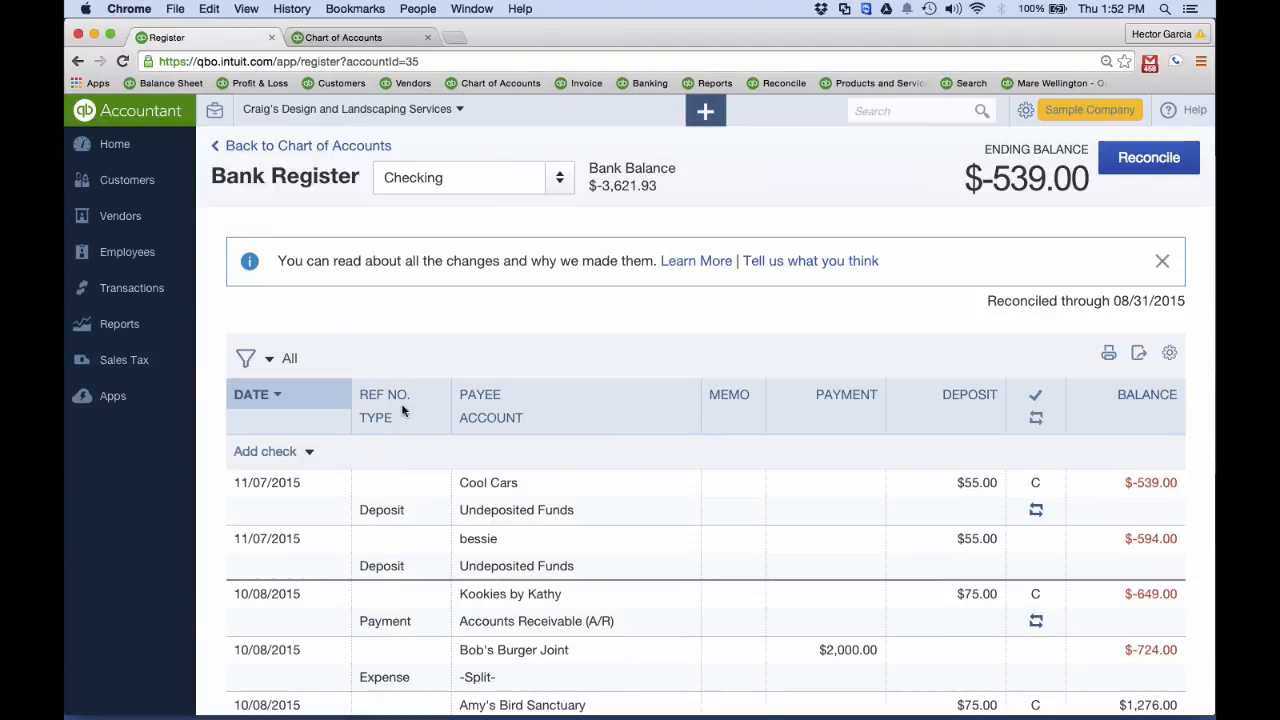
Manually mark the 08/25/2015 Hicks Hardware $24.36 expense as reconciled (R) in the register, and save the change
scroll(403, 409, down, 15)
scroll(403, 409, down, 12)
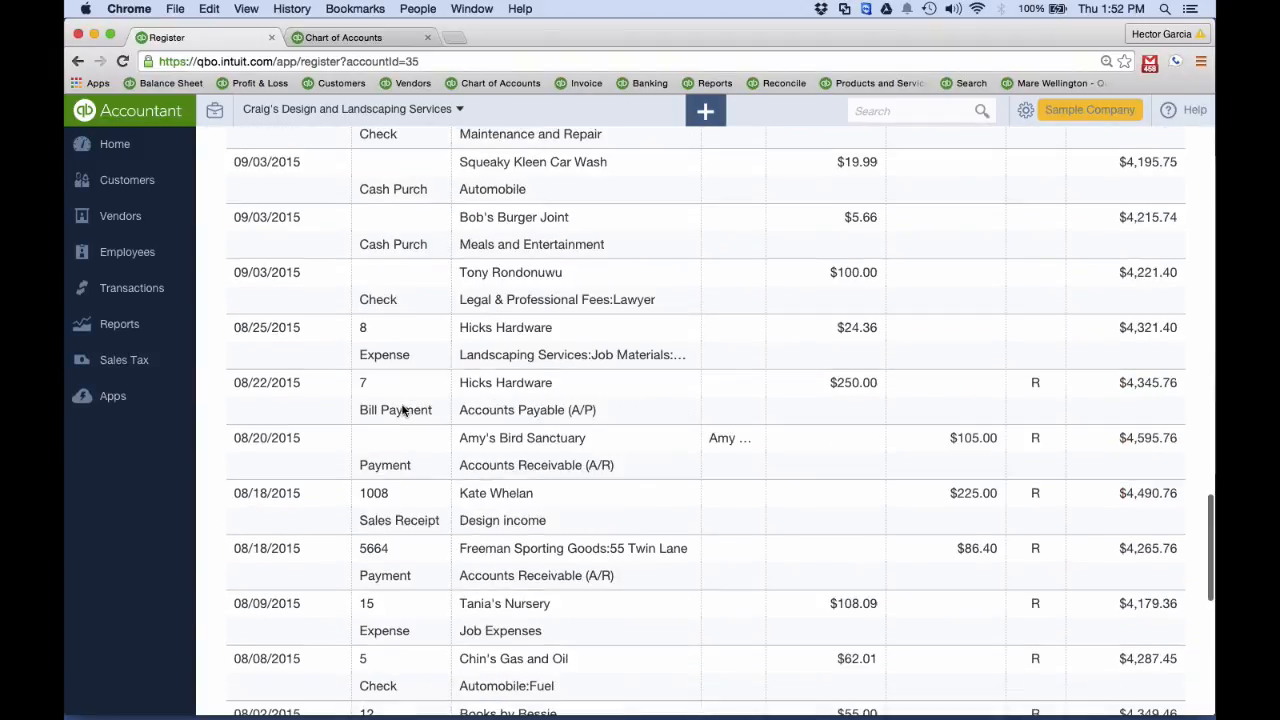
scroll(1006, 337, up, 2)
click(1035, 247)
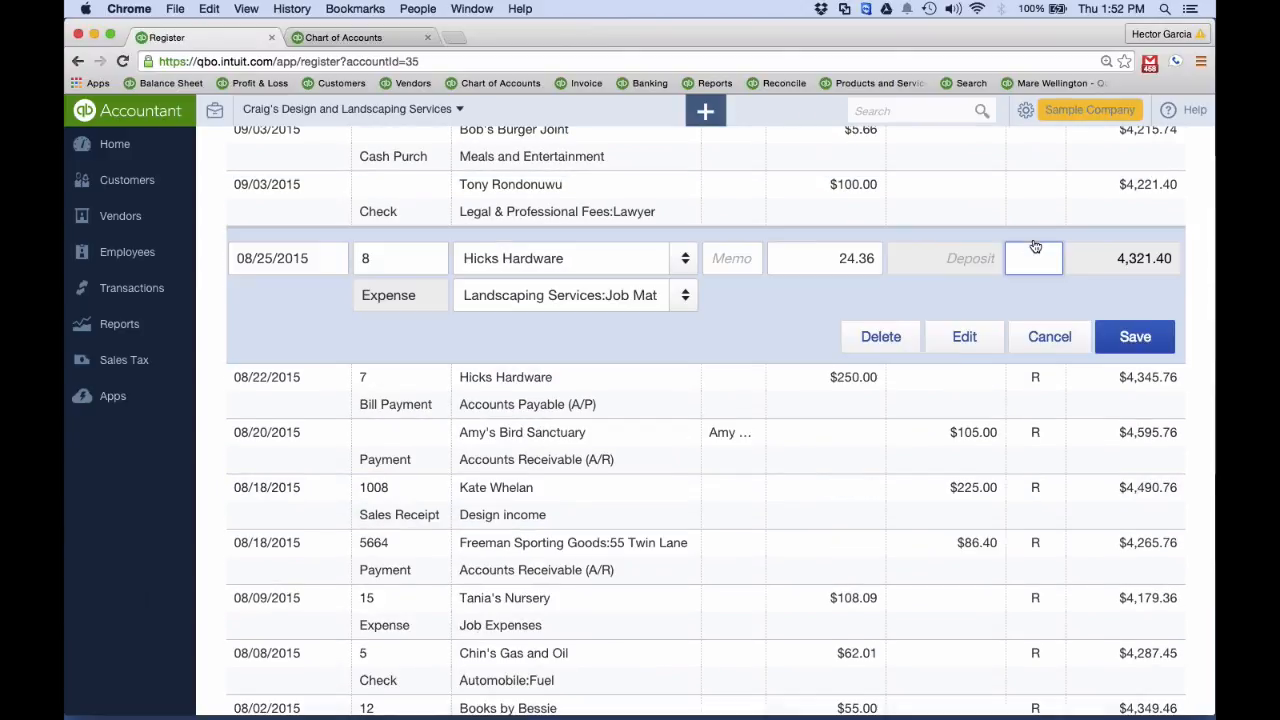
click(1036, 260)
click(1108, 336)
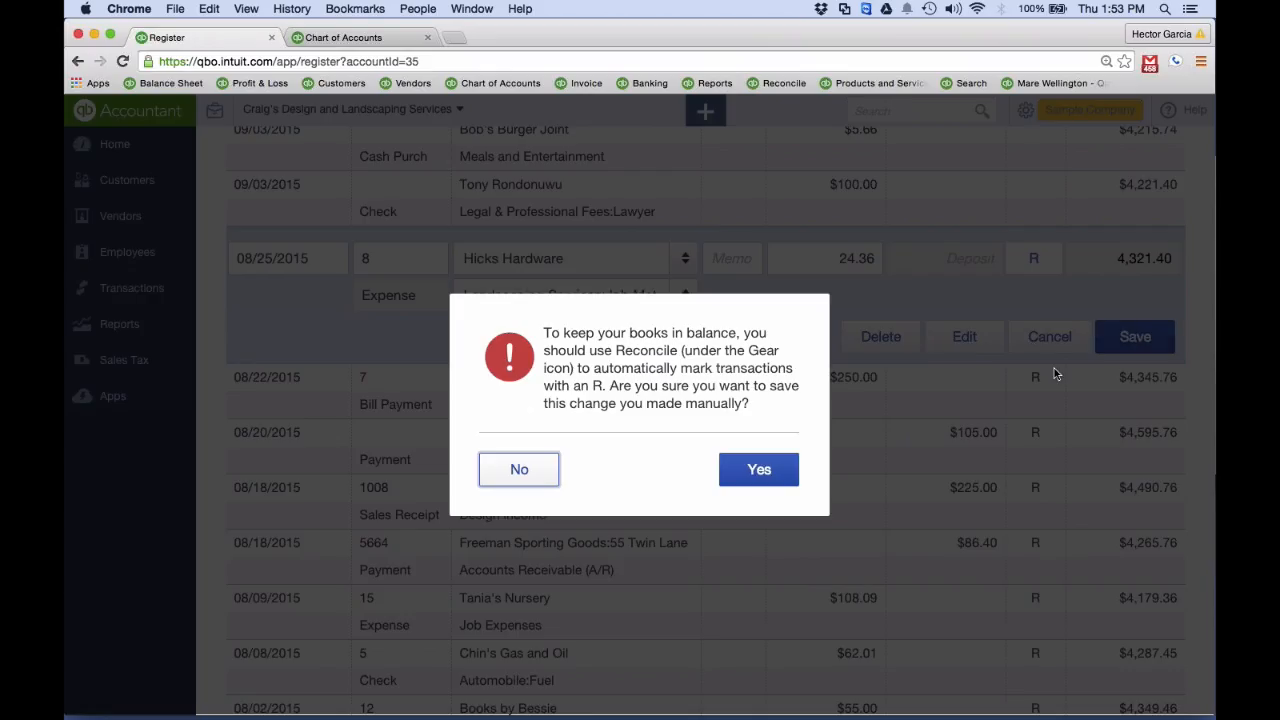
click(762, 470)
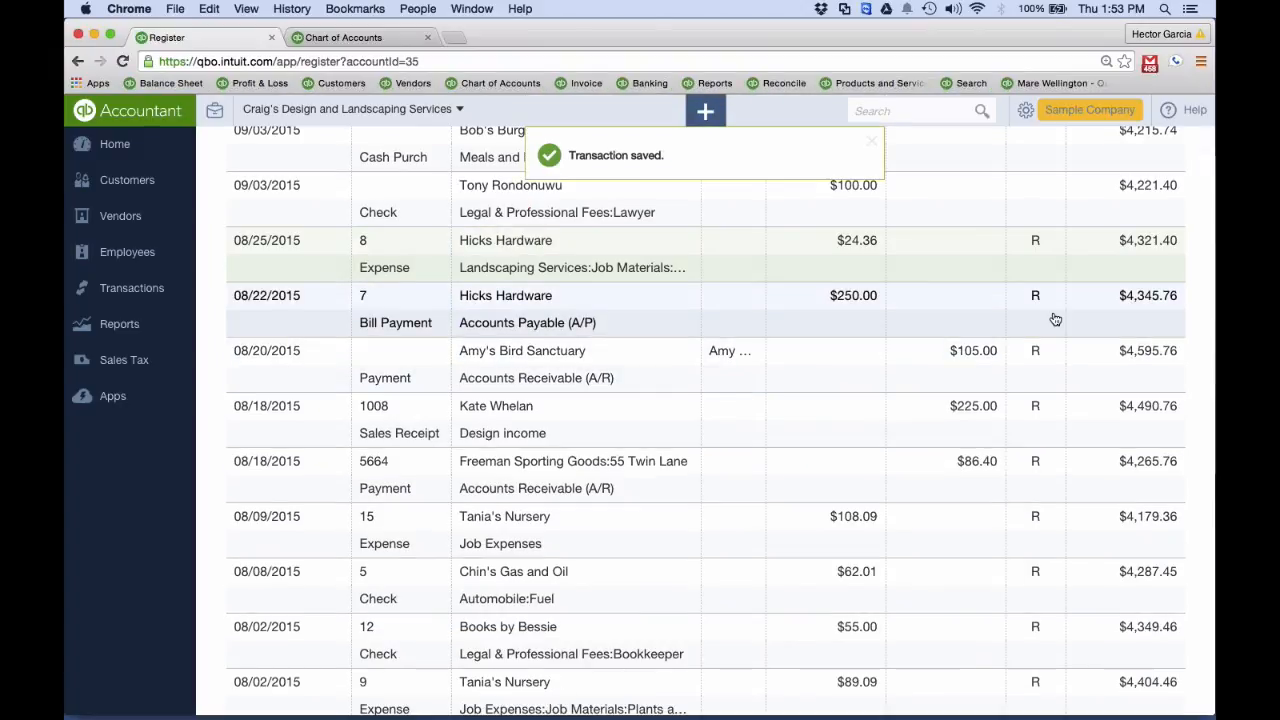
Check the remaining changes to the 08/31/2015 Checking reconciliation from the Reconcile page, and close the list
click(1045, 110)
click(900, 325)
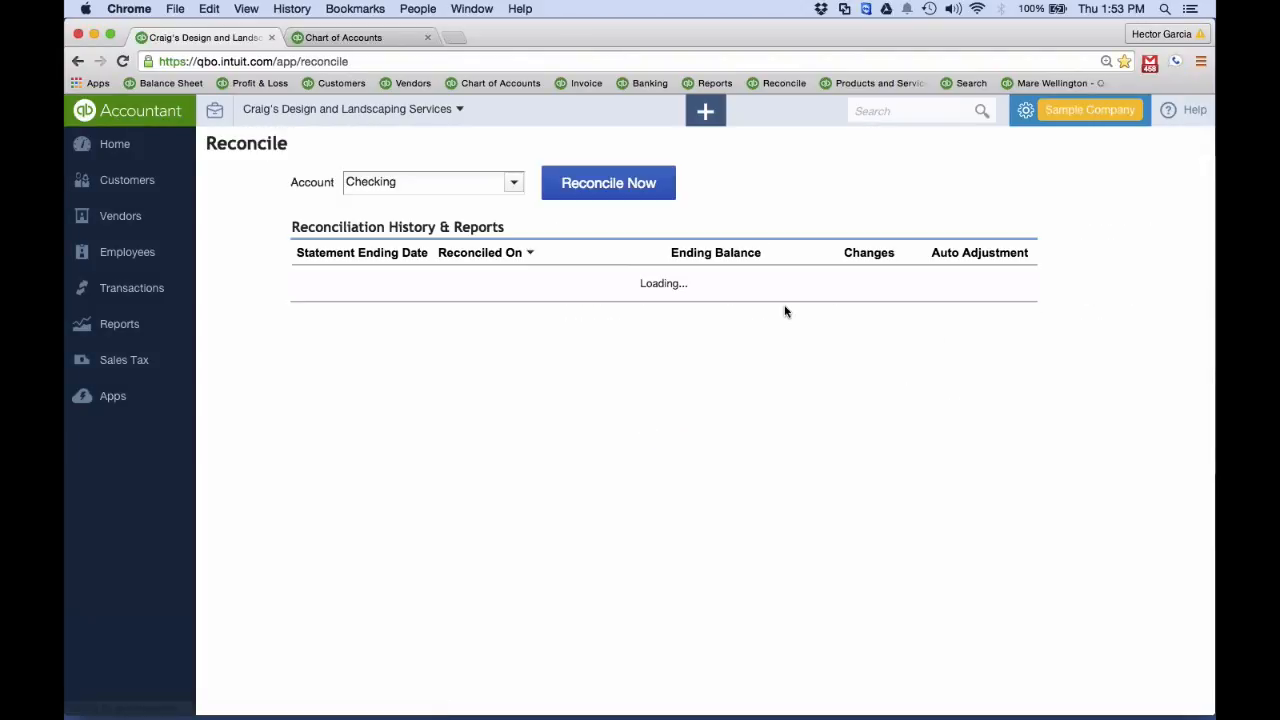
click(876, 276)
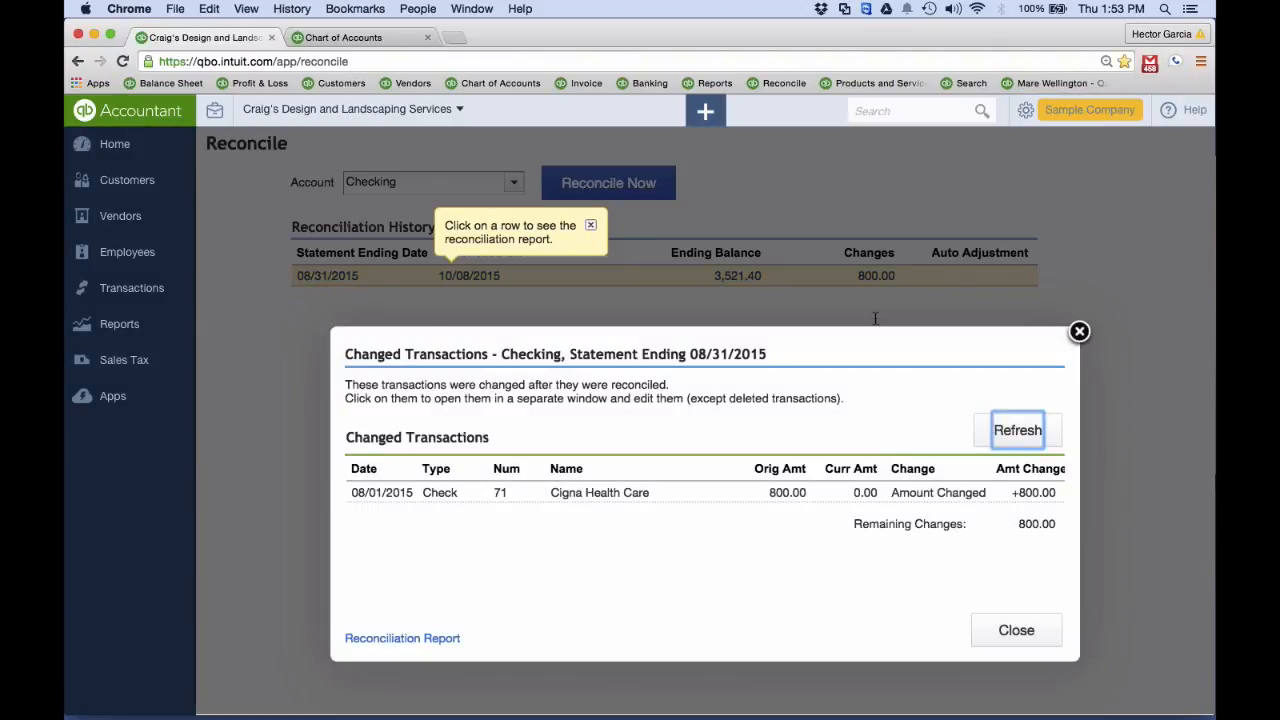
click(1079, 332)
Switch to the Bank Reconciliations slide in the presentation, and return to the Reconcile page in Chrome
key(ctrl+Up)
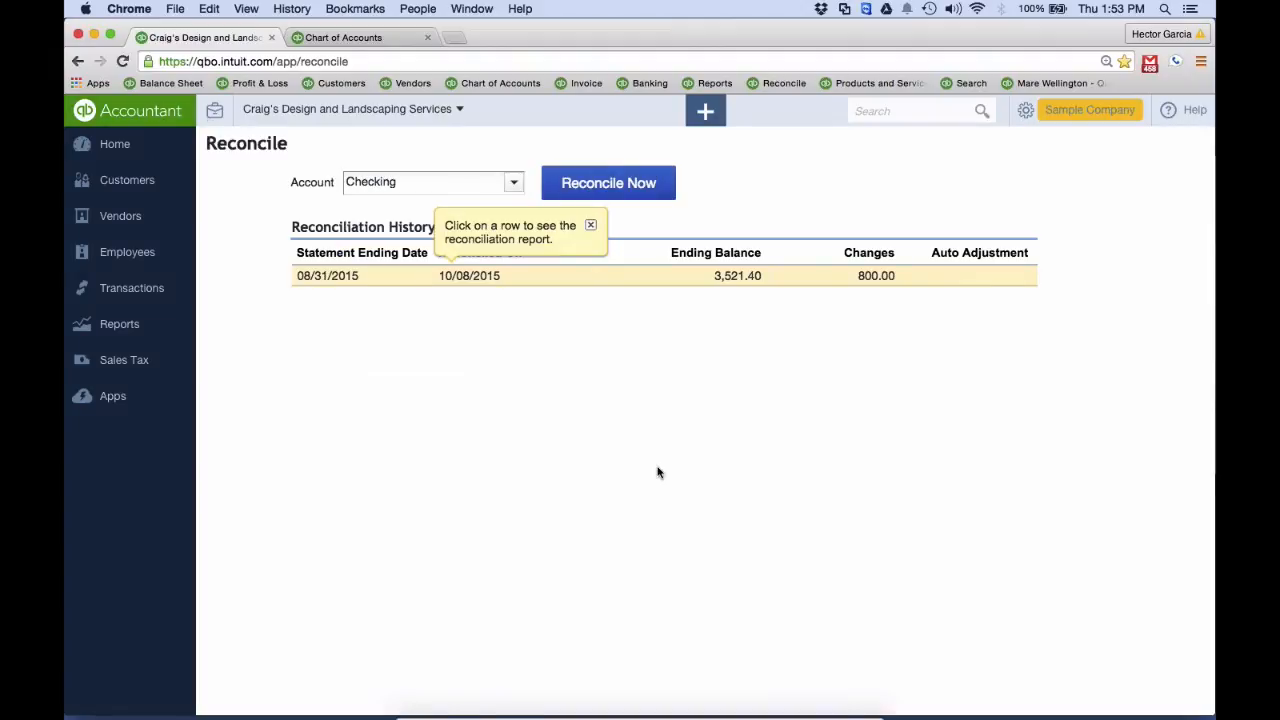
click(428, 510)
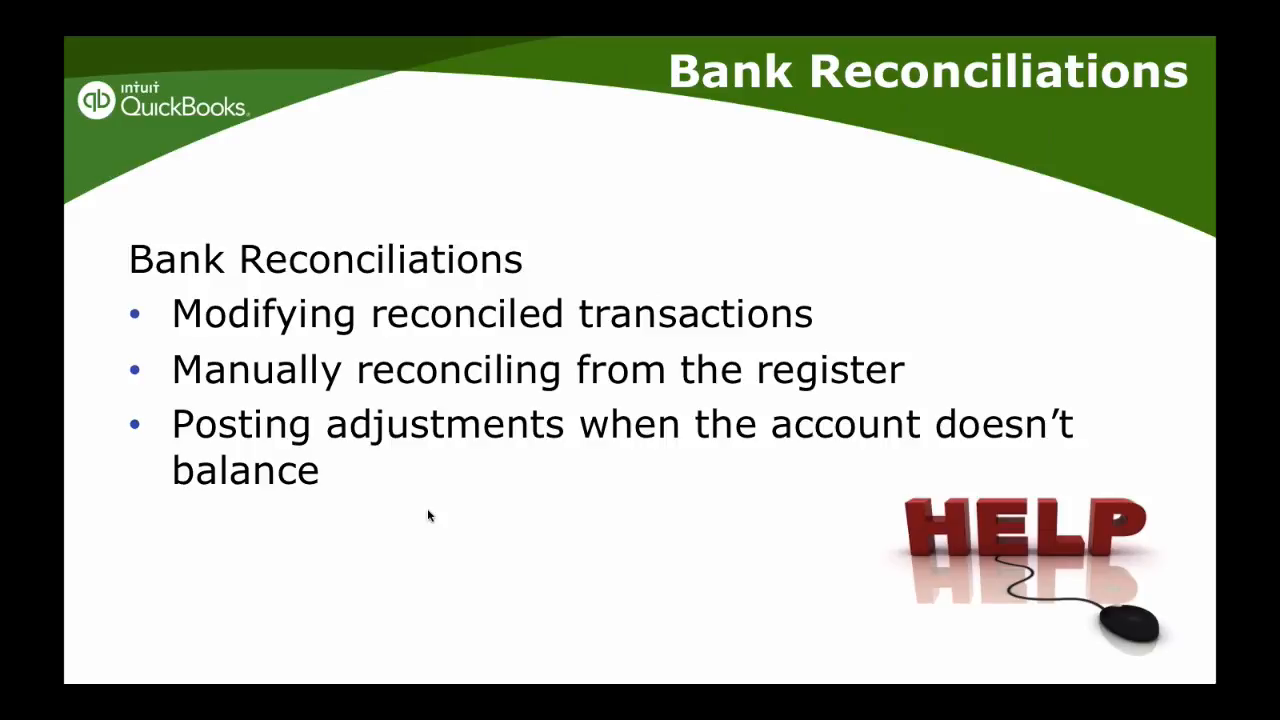
key(ctrl+Up)
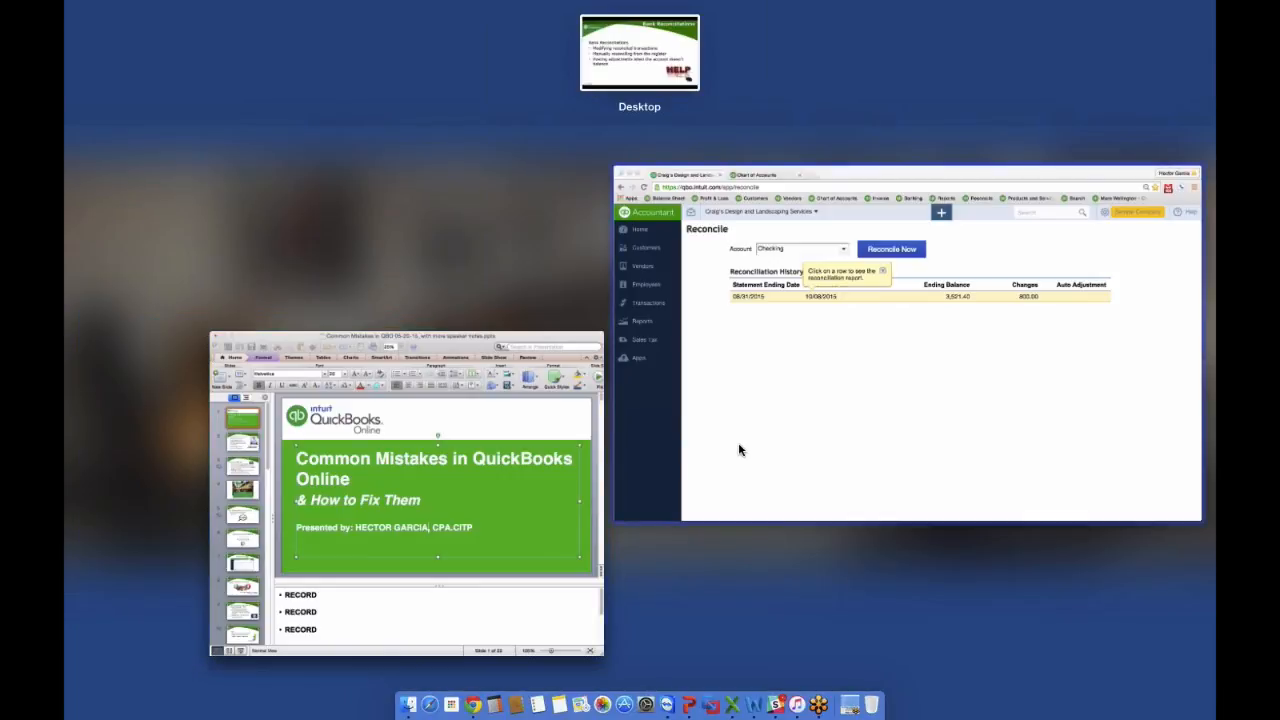
click(739, 450)
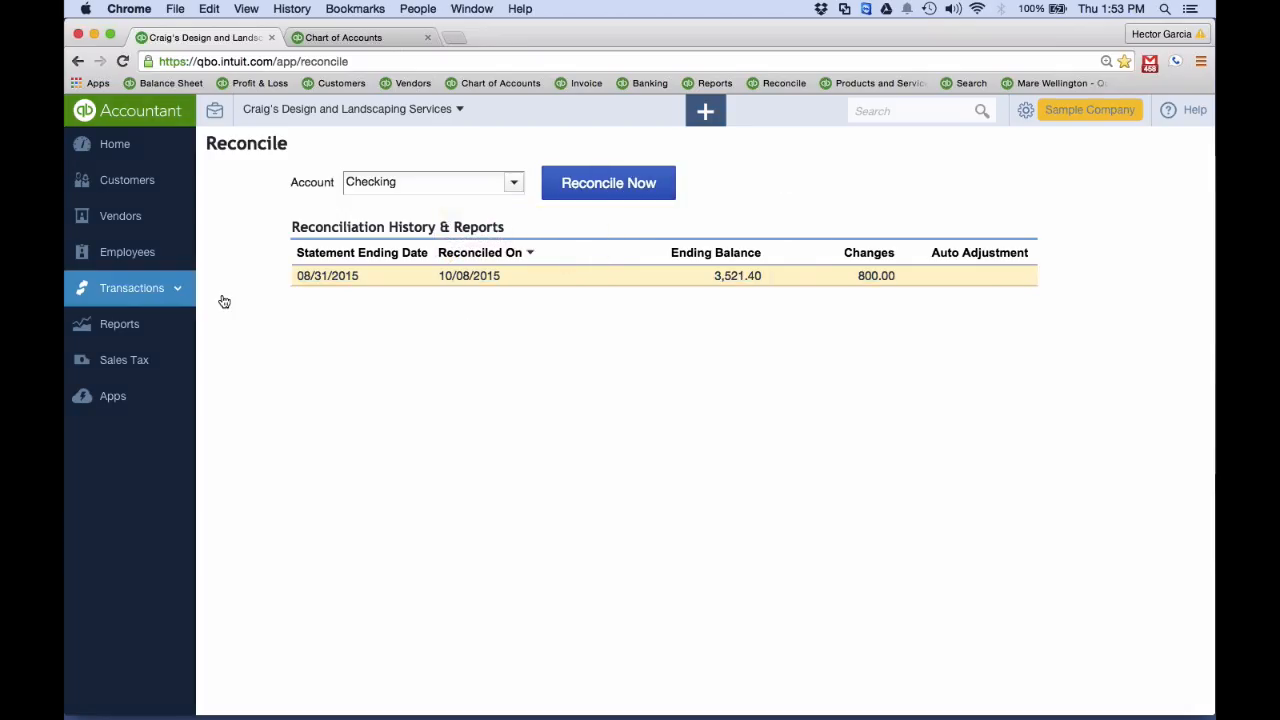
Undo the 08/31/2015 Checking reconciliation and confirm
click(1056, 278)
click(788, 559)
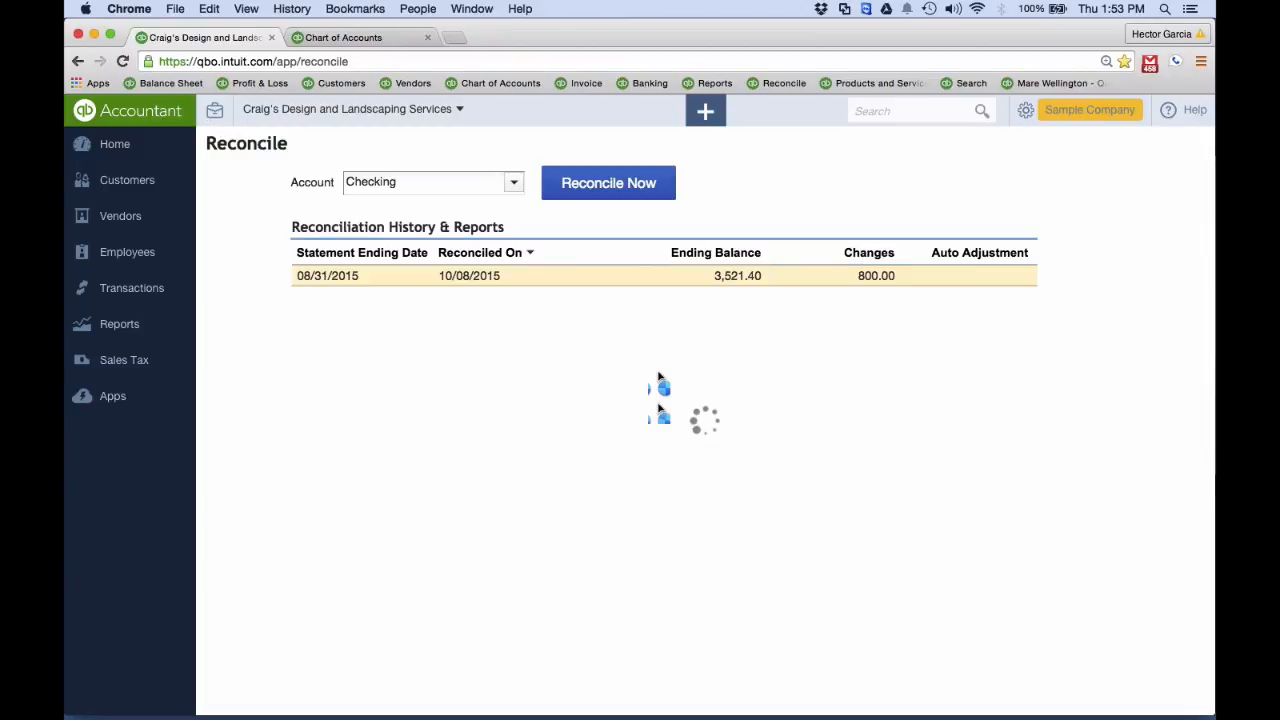
key(Return)
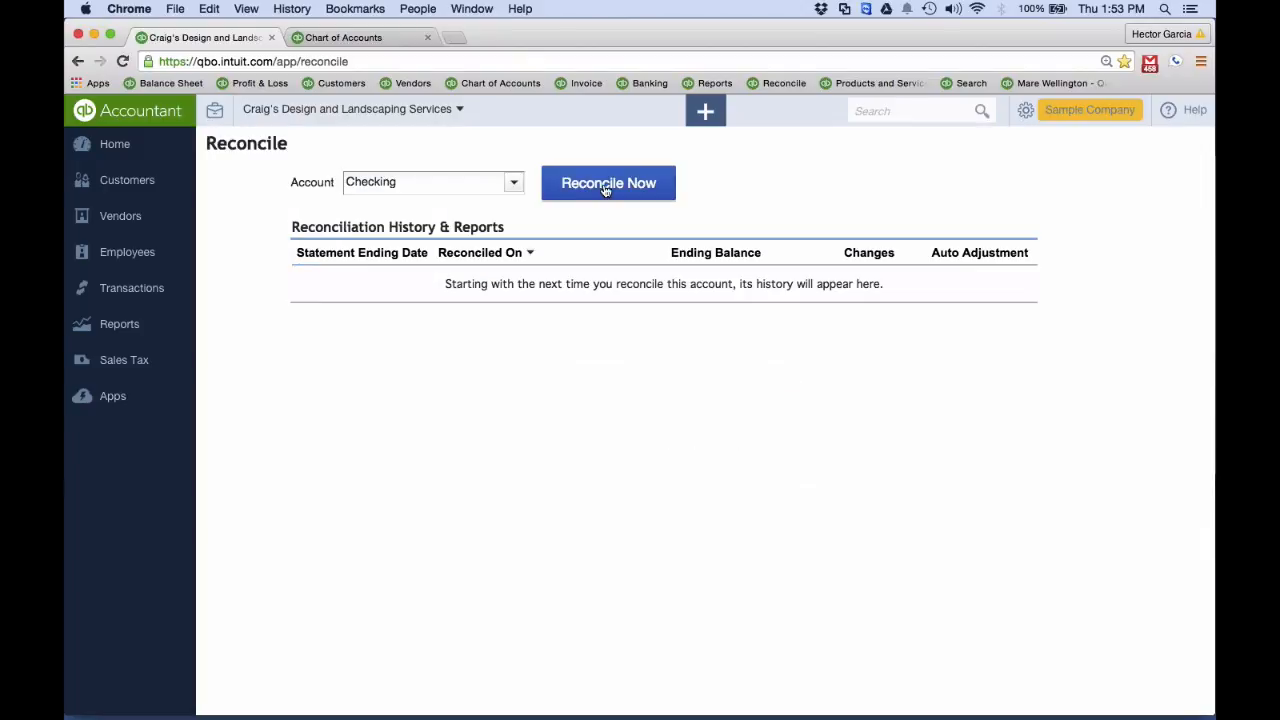
Start a new Checking reconciliation with statement ending date 08/31/2015 and ending balance 3,420.00
click(604, 188)
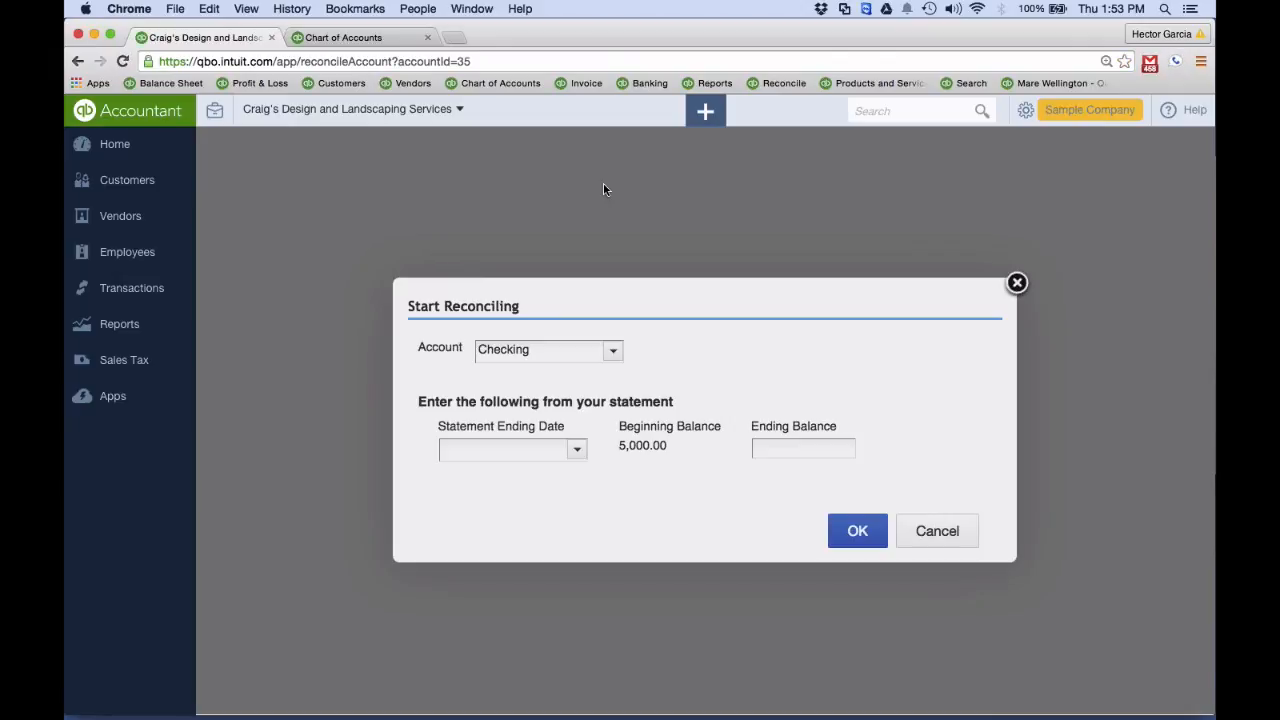
click(576, 450)
click(451, 479)
click(451, 479)
click(473, 609)
click(783, 447)
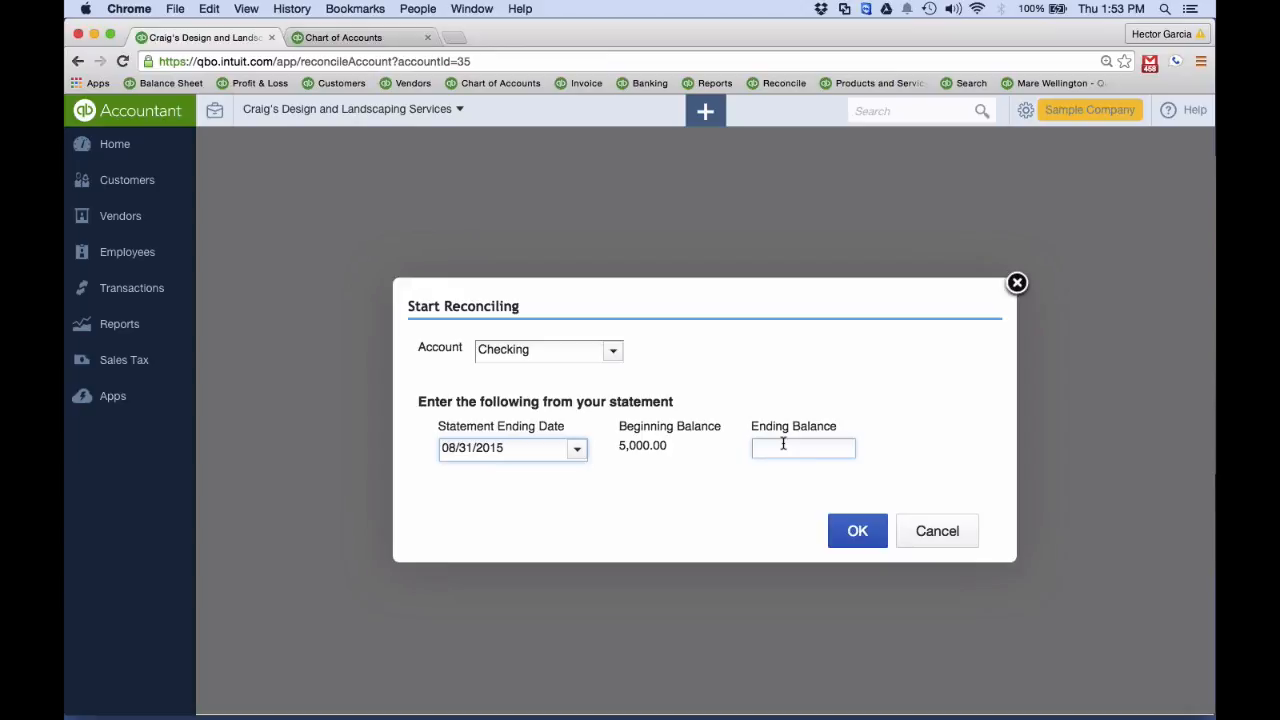
text(3420)
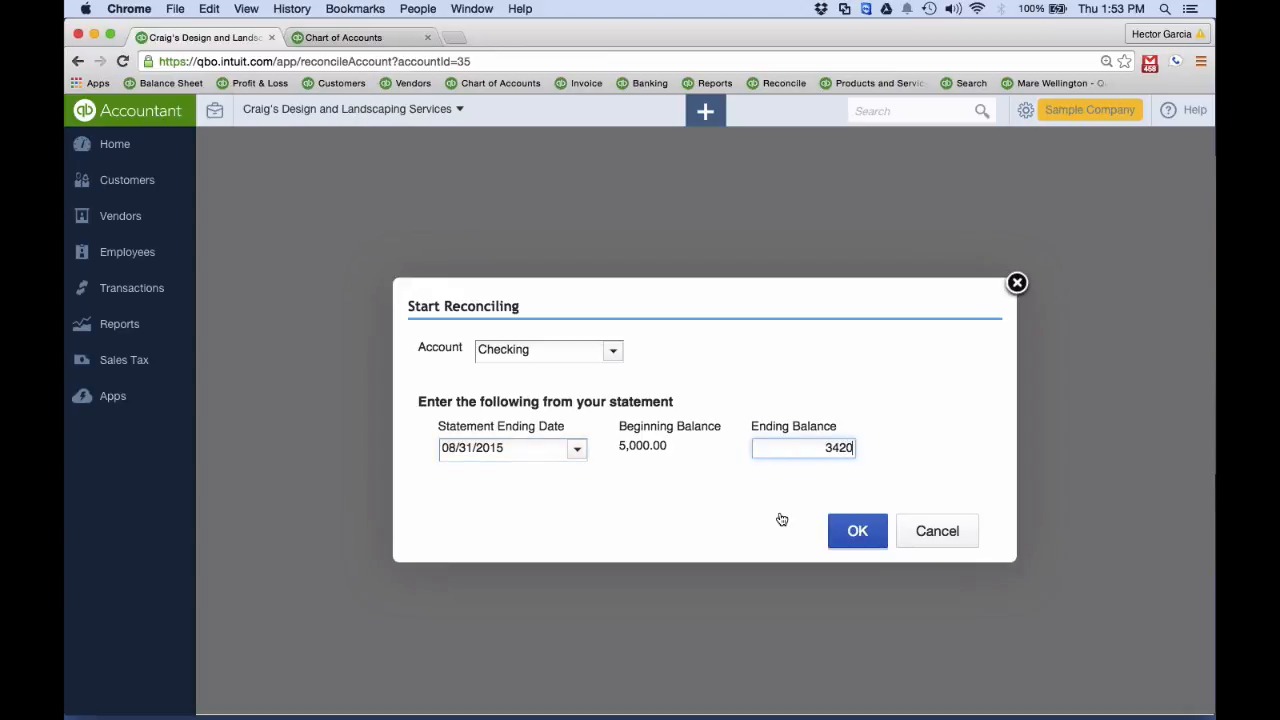
click(857, 532)
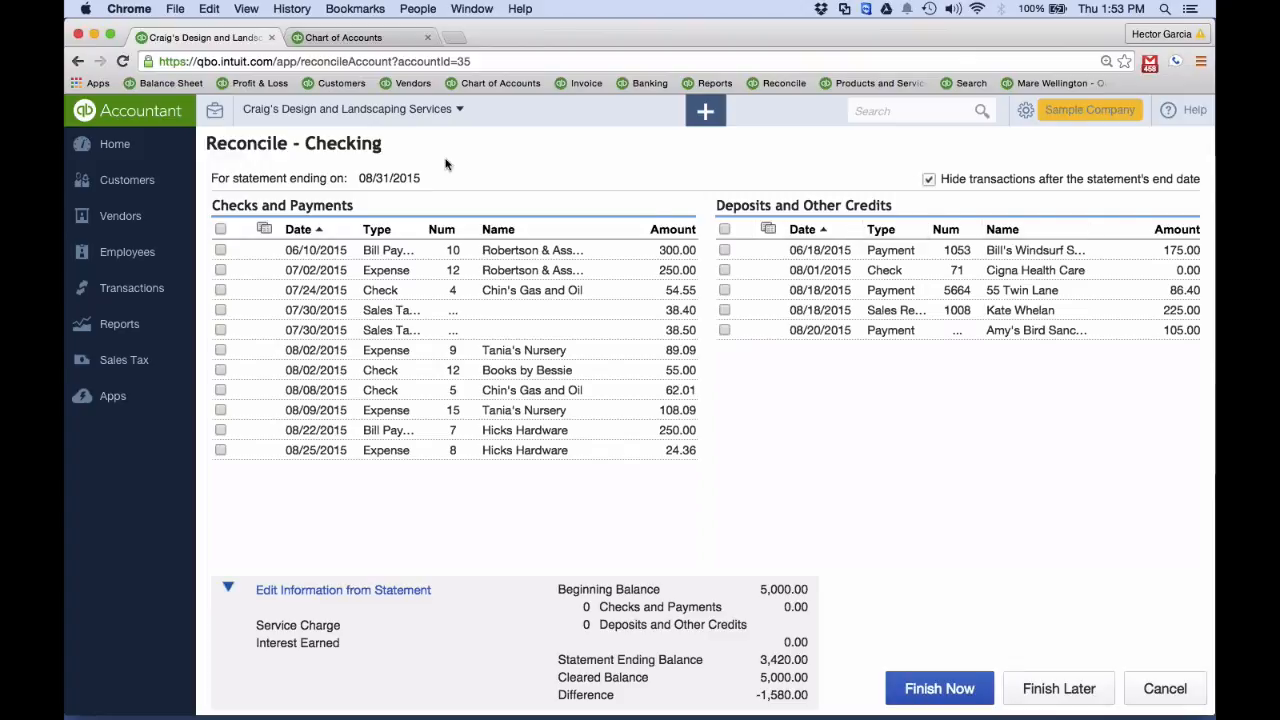
Mark all deposits and all payments as cleared, and finish the reconciliation by adding an adjustment dated 08/31/2015 for the difference
click(723, 229)
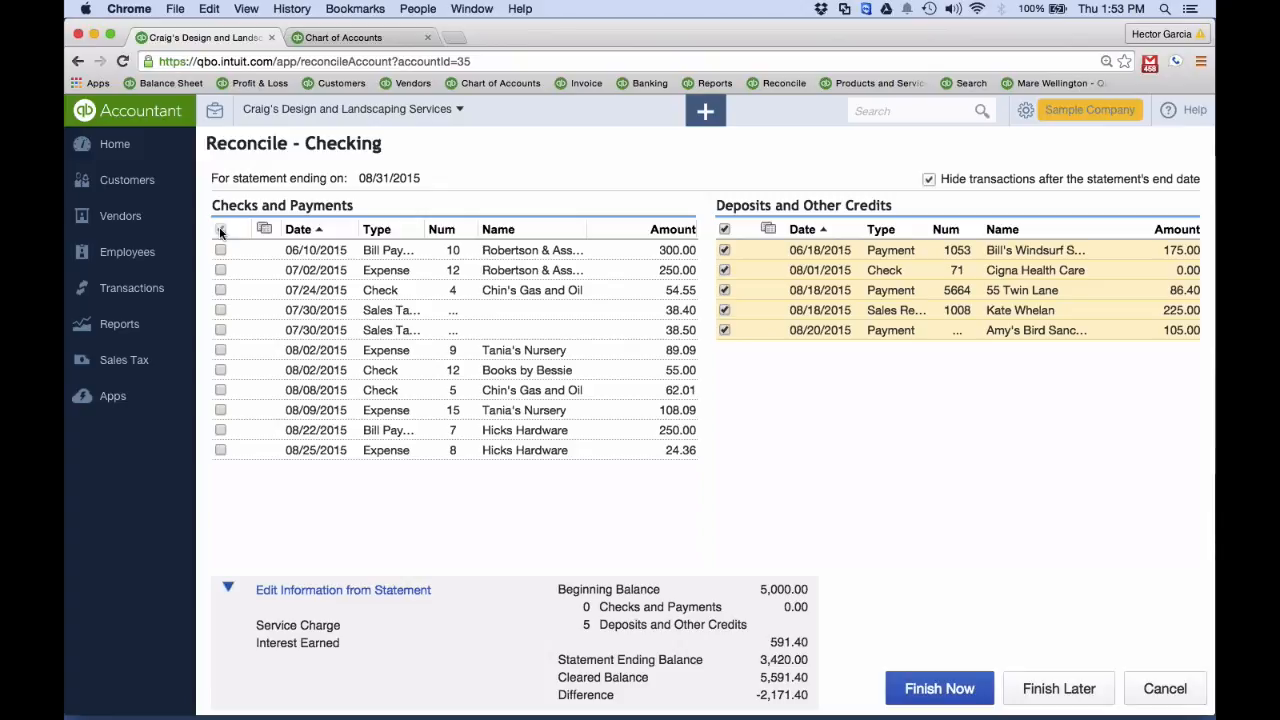
click(221, 230)
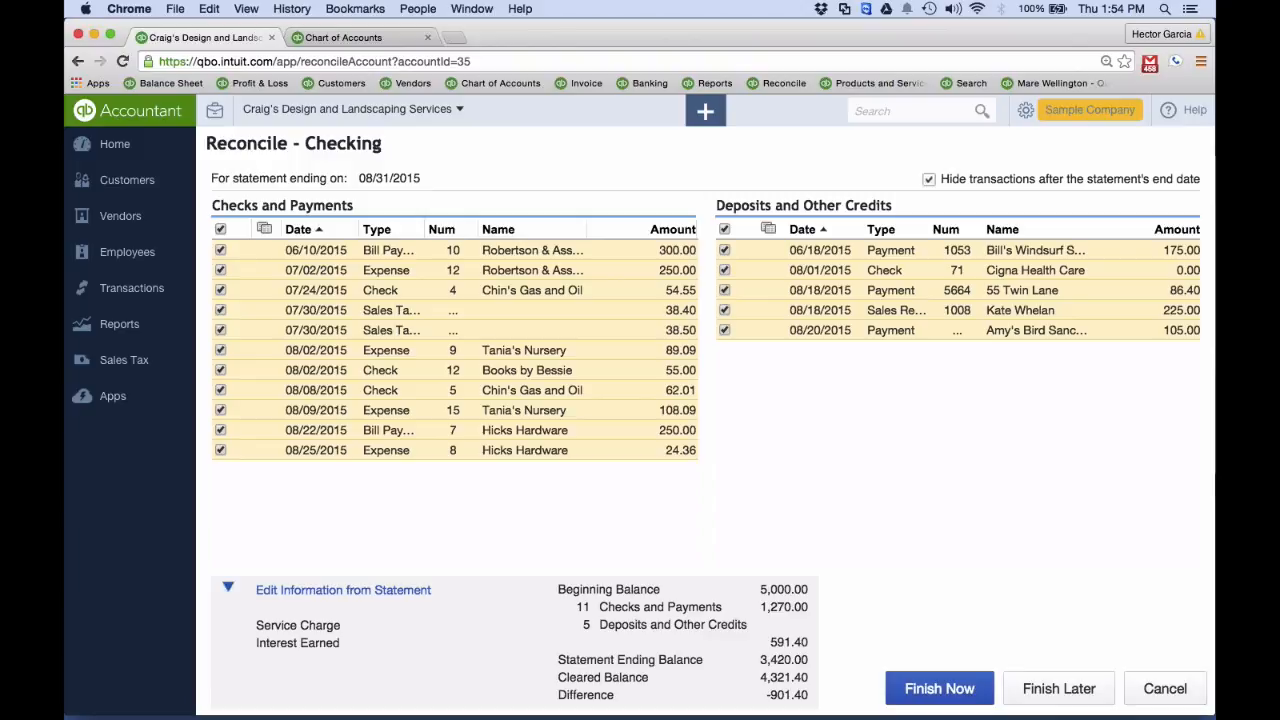
click(940, 690)
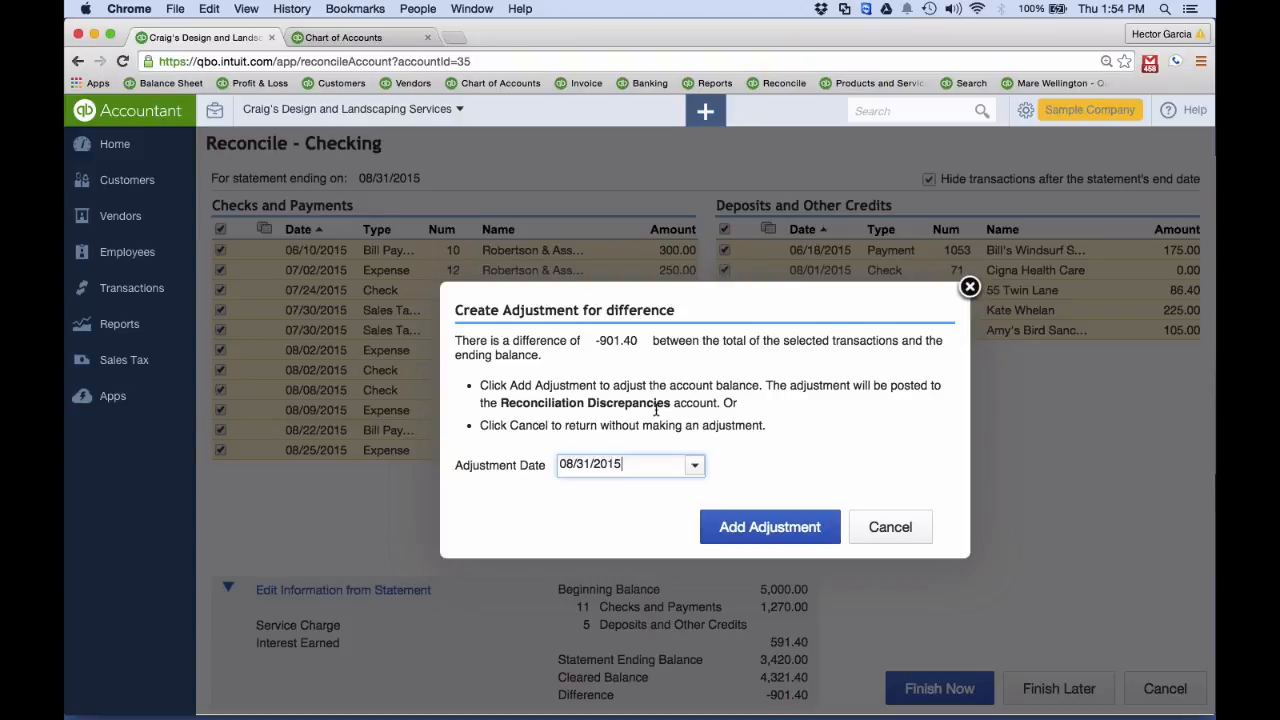
click(742, 523)
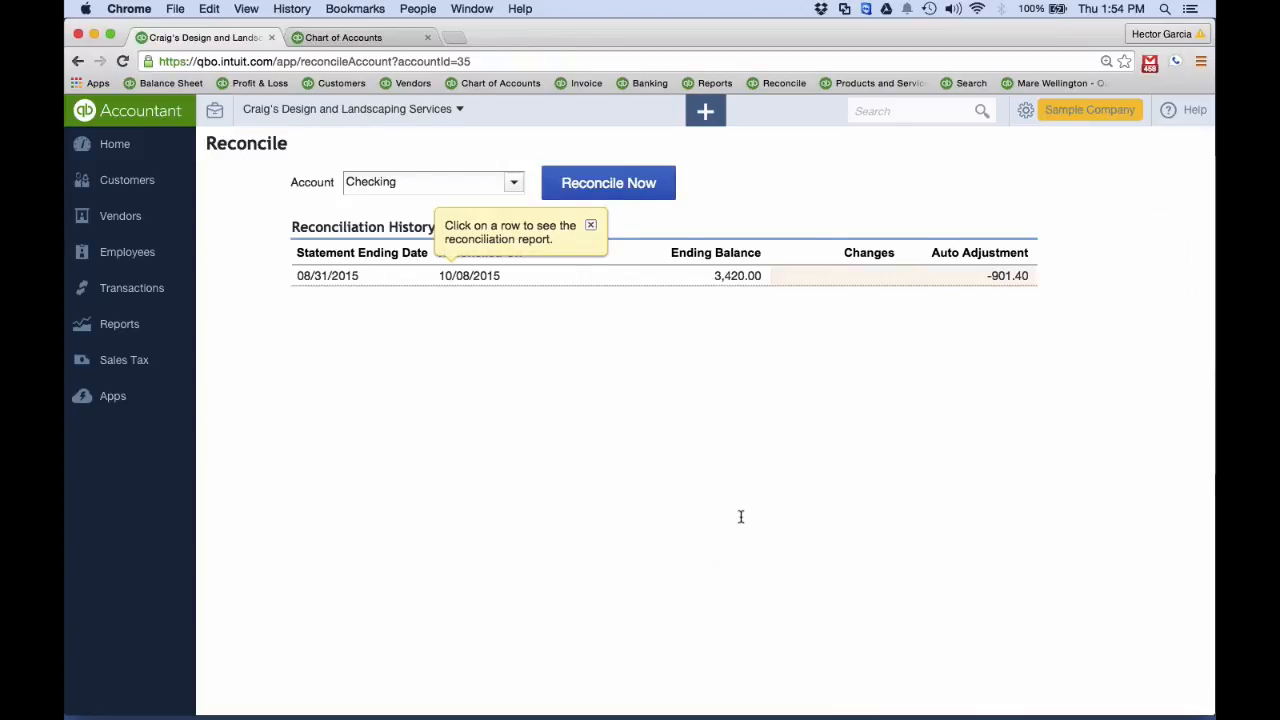
Open the 08/31/2015 reconciliation report from its auto adjustment and look through the listed transactions
mouse_move(987, 283)
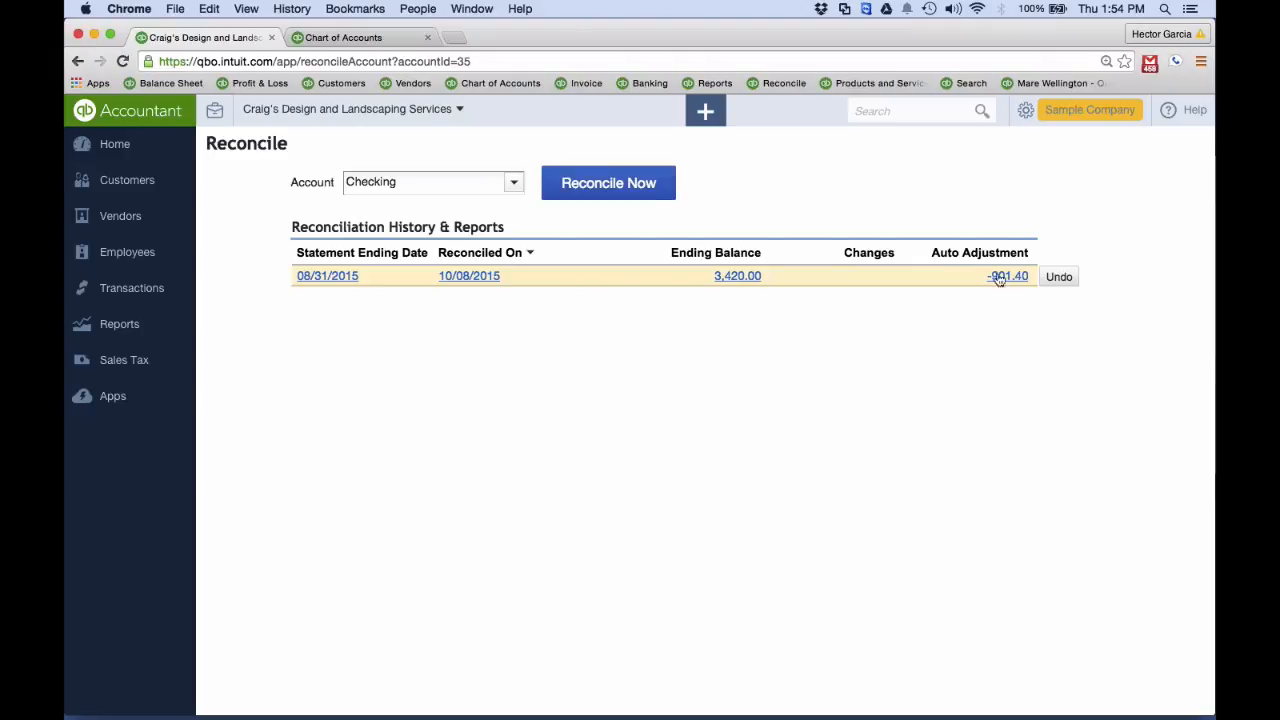
click(1008, 279)
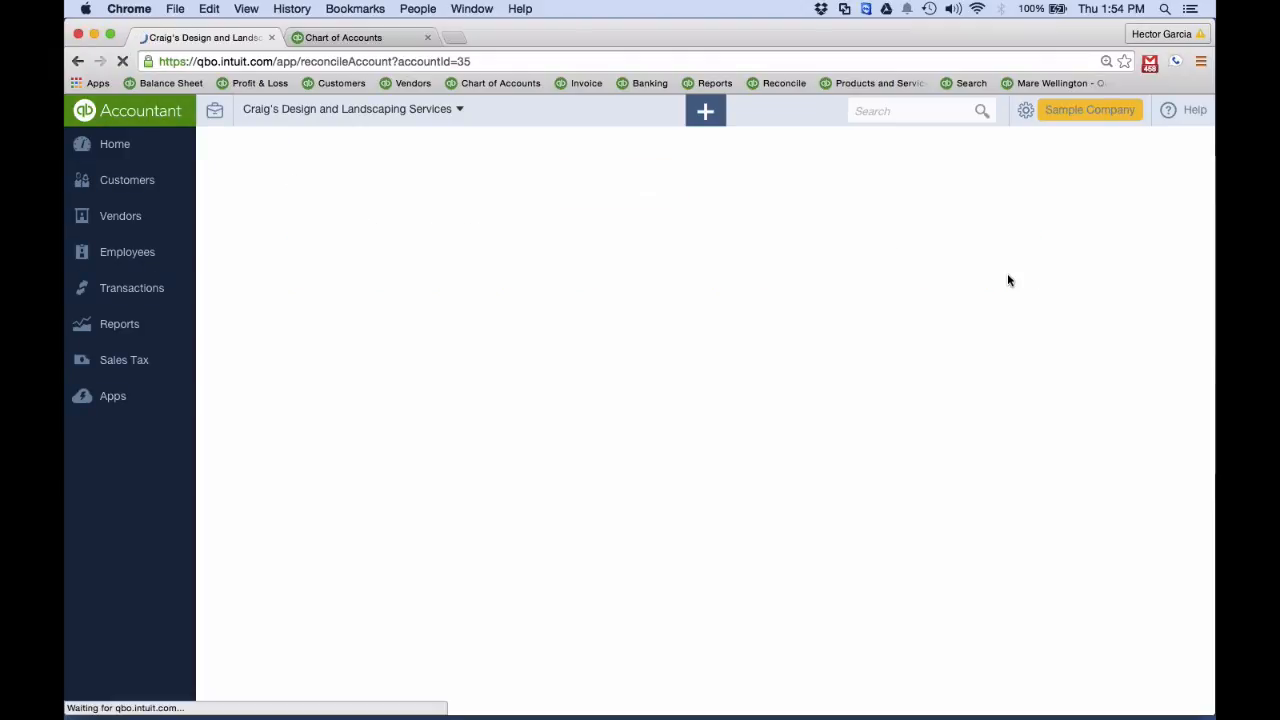
scroll(1008, 280, down, 5)
scroll(1008, 280, down, 8)
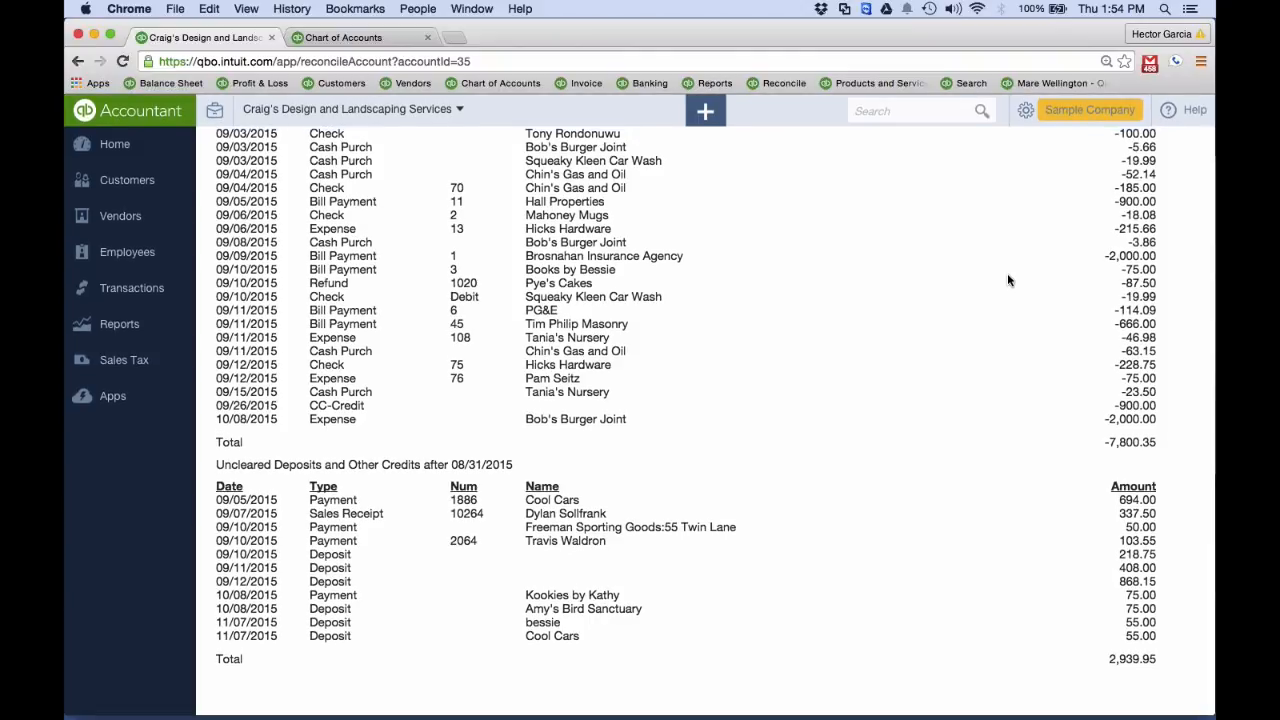
Leave the reconciliation report, search for the amount 901.40 and open the matching adjustment check
scroll(1007, 273, up, 4)
scroll(1007, 273, up, 6)
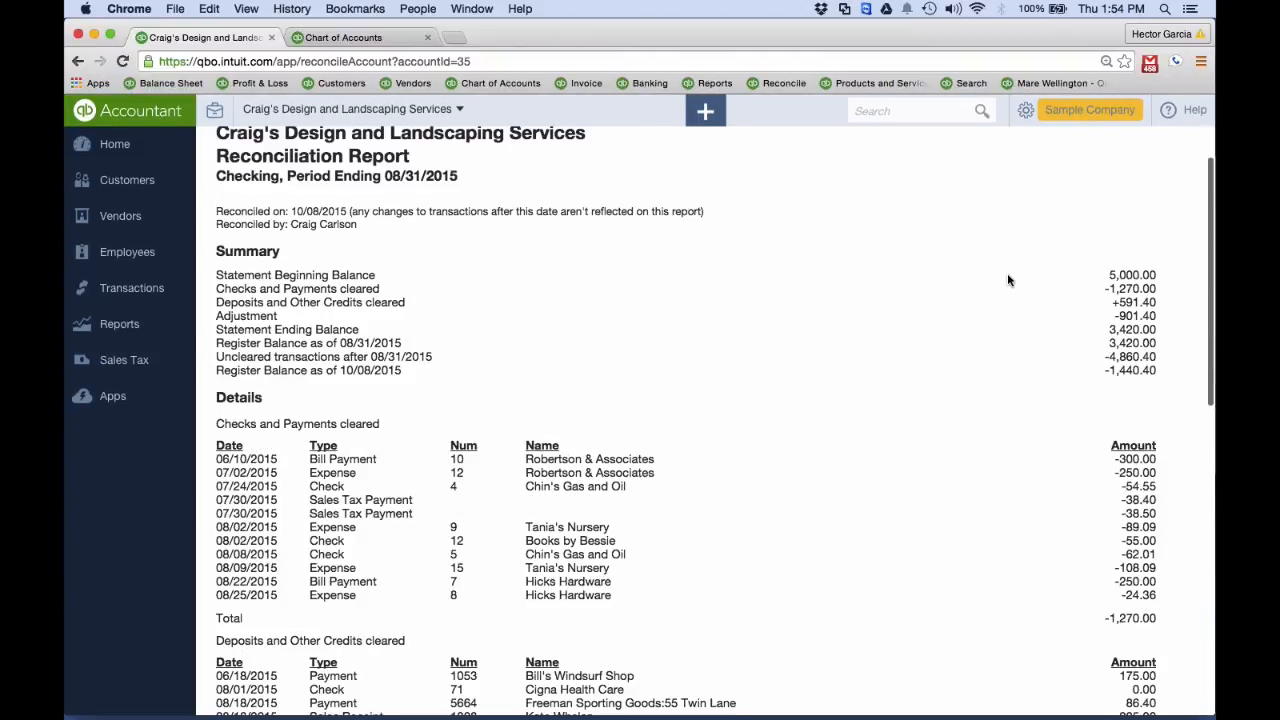
click(79, 62)
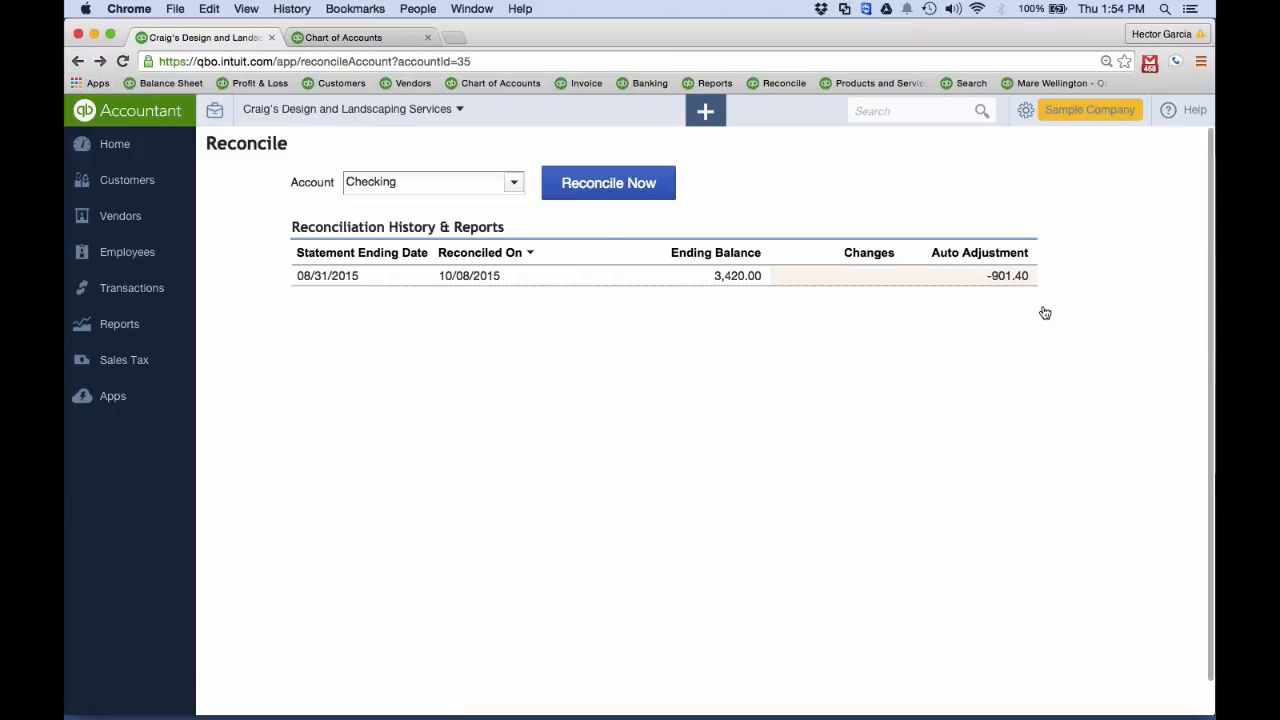
click(903, 111)
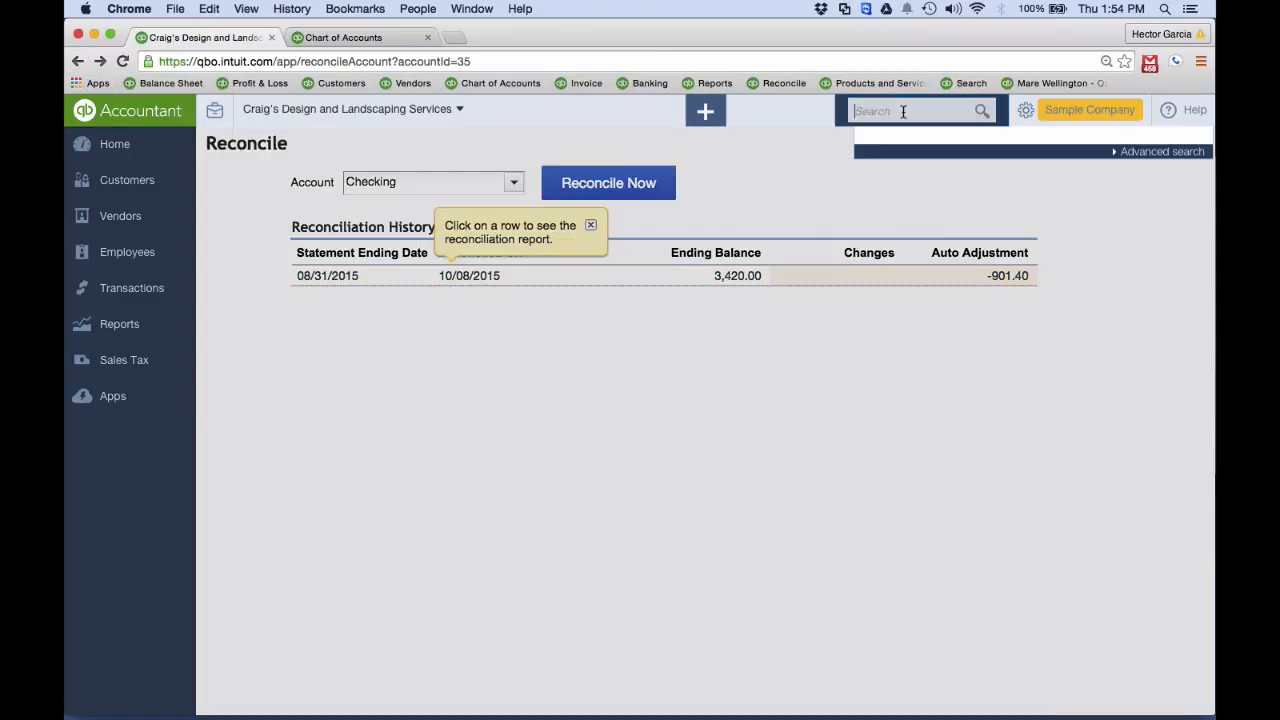
text(901.4)
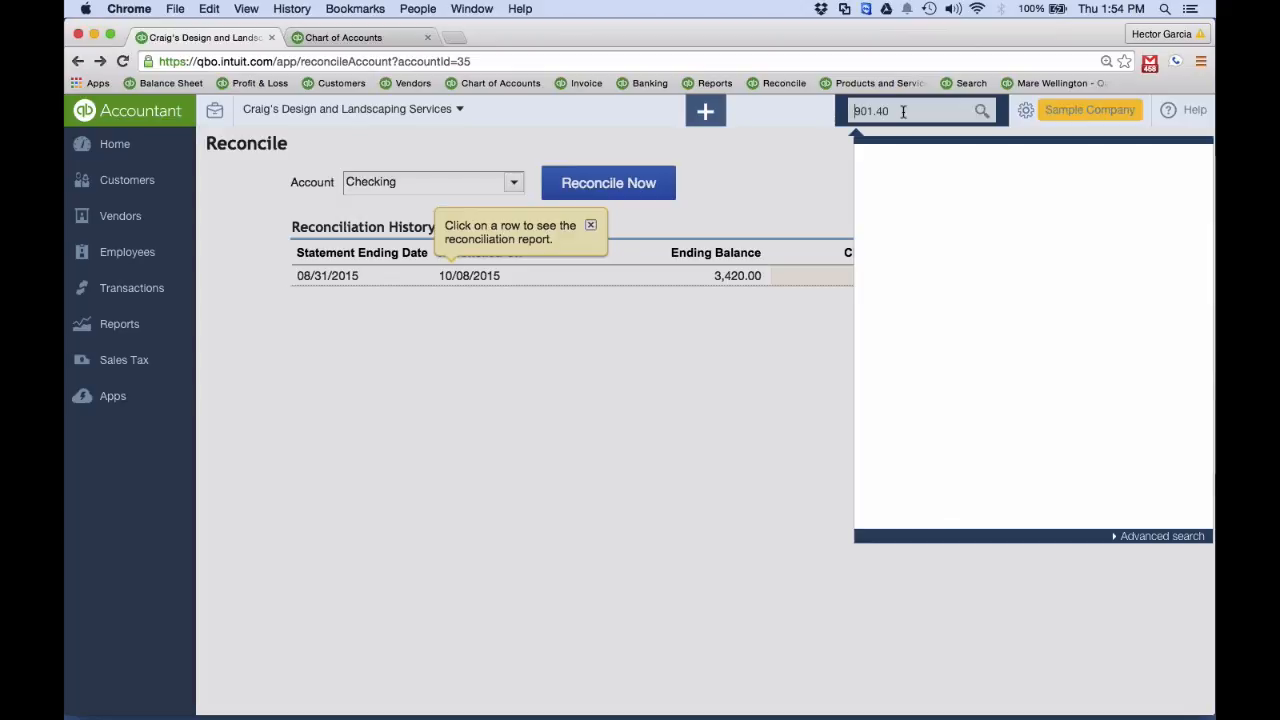
key(Return)
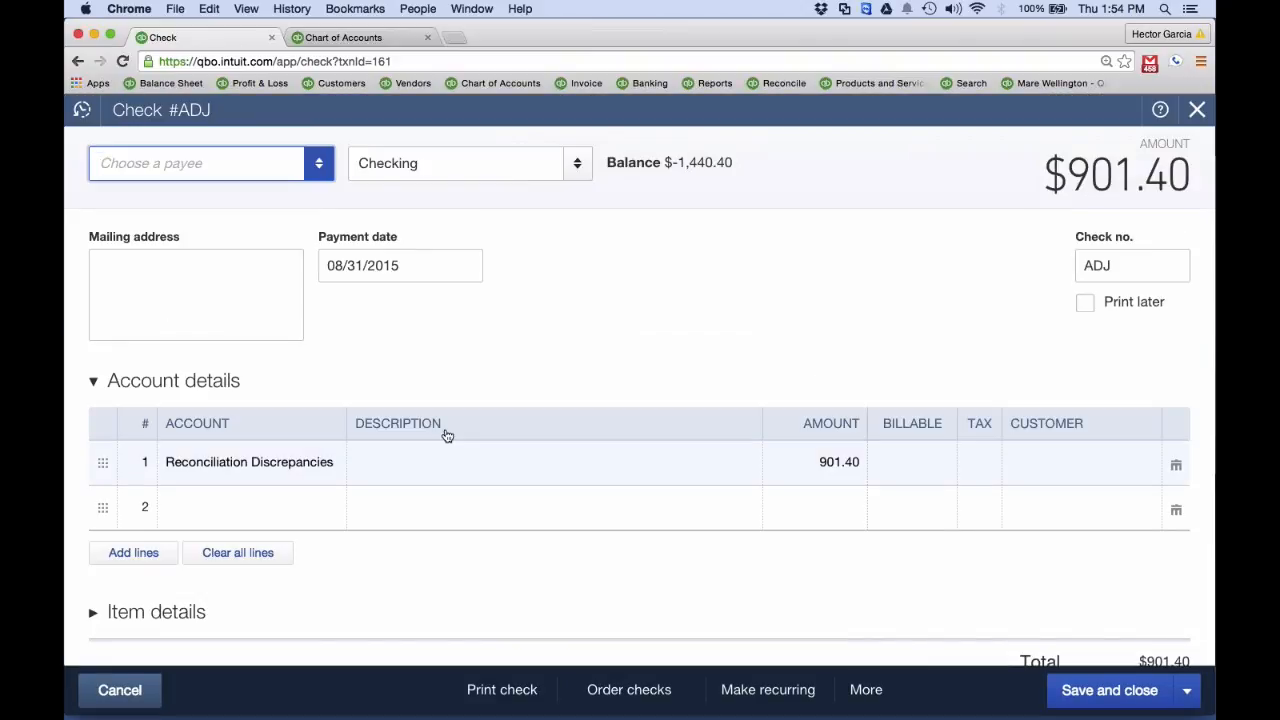
Examine the adjustment check's memo and its account details
scroll(378, 482, down, 5)
click(169, 471)
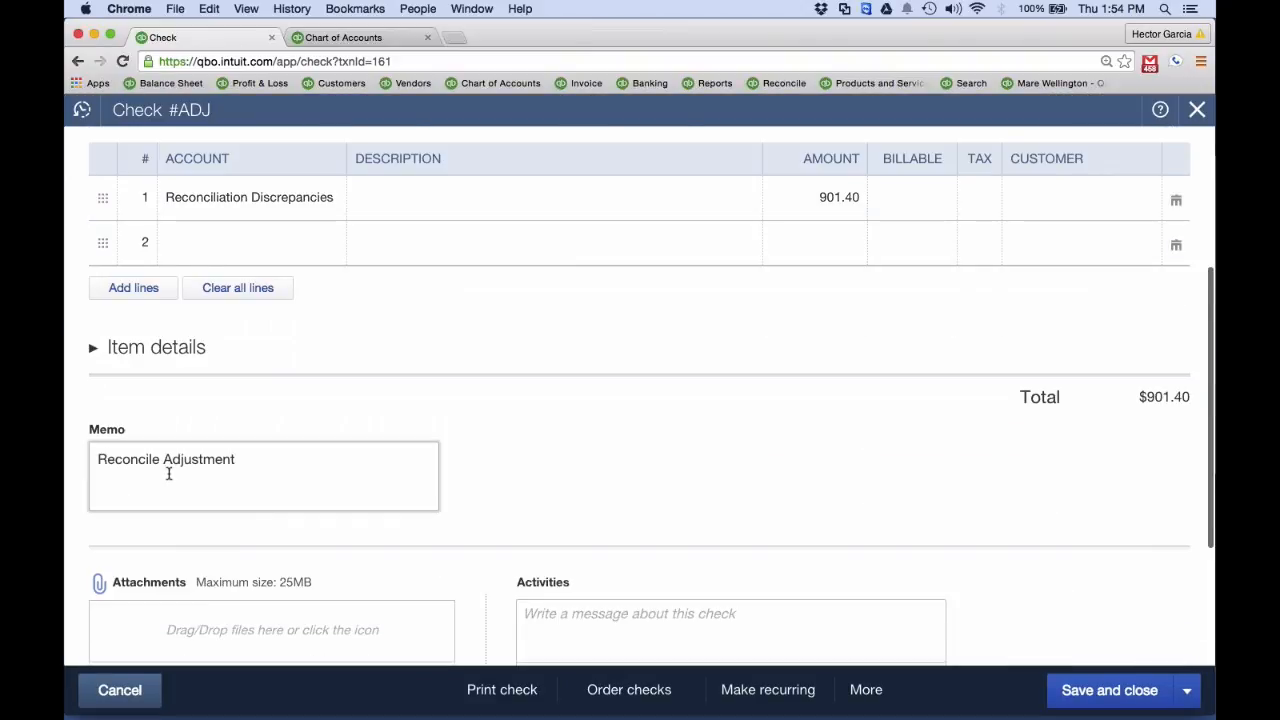
drag(265, 459, 97, 460)
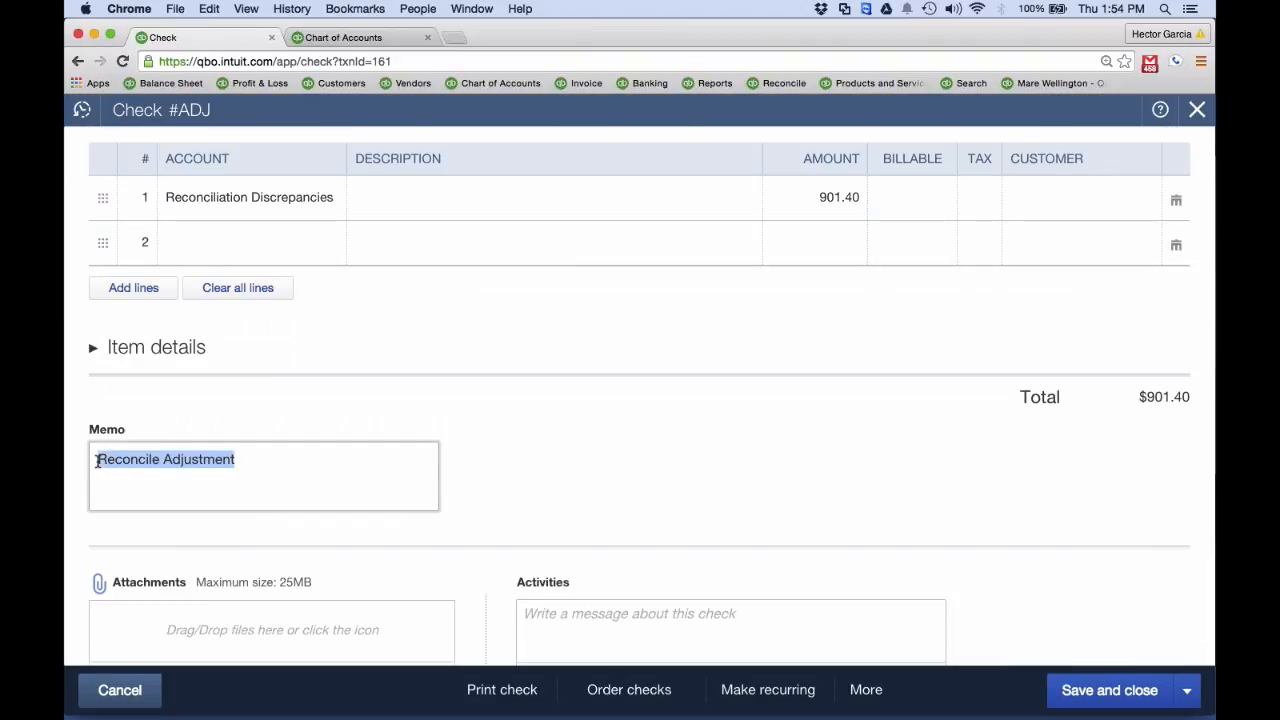
scroll(270, 449, up, 1)
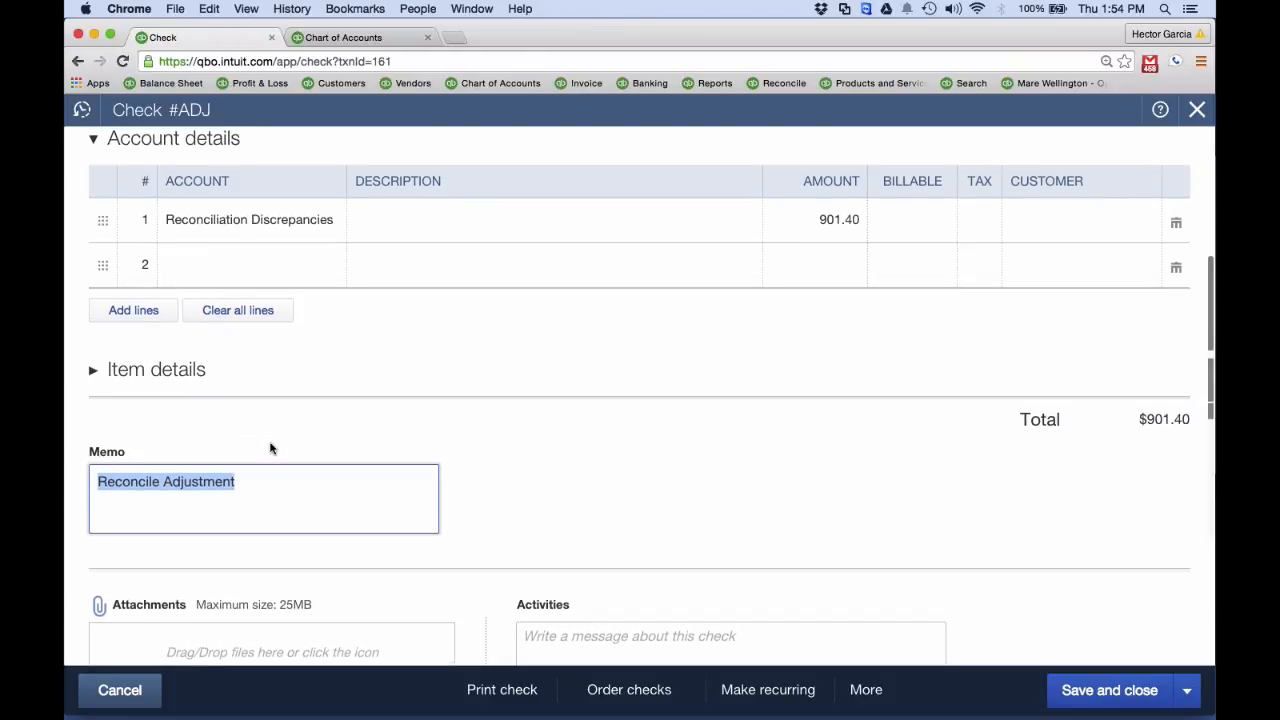
scroll(270, 449, up, 5)
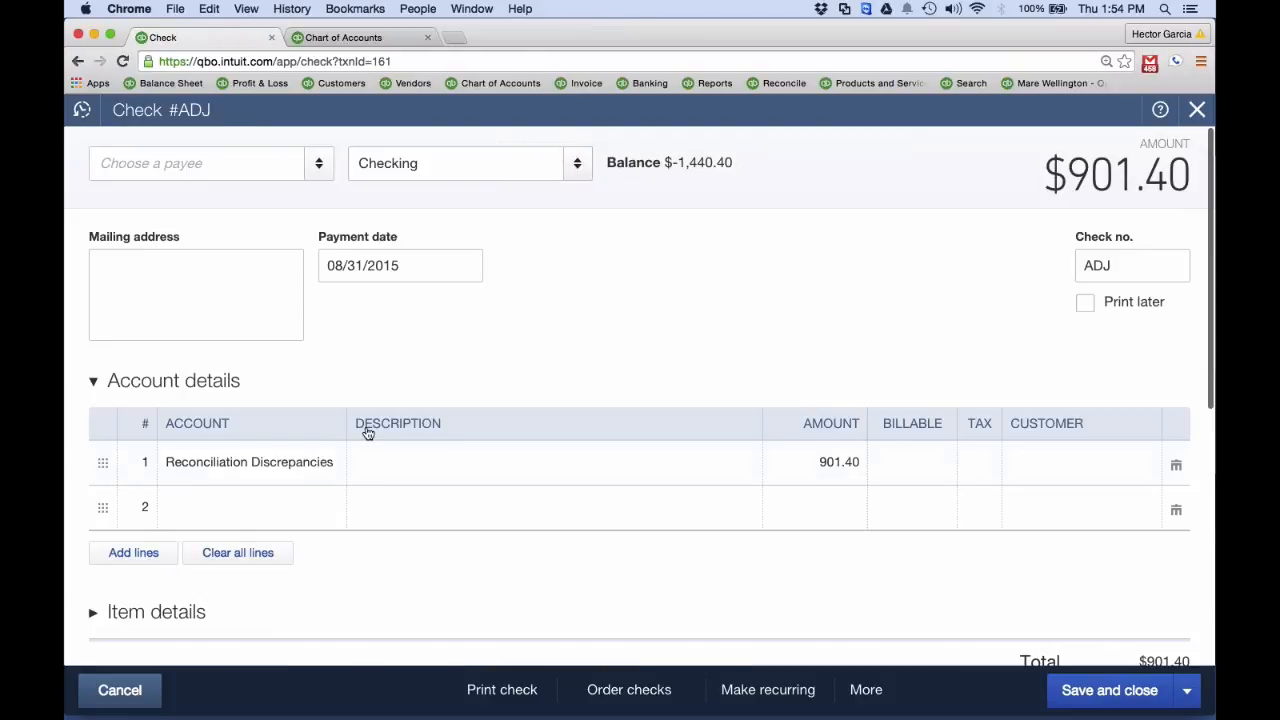
Change the adjustment check's first line account to Installation under Job Expenses:Cost of Labor
click(286, 465)
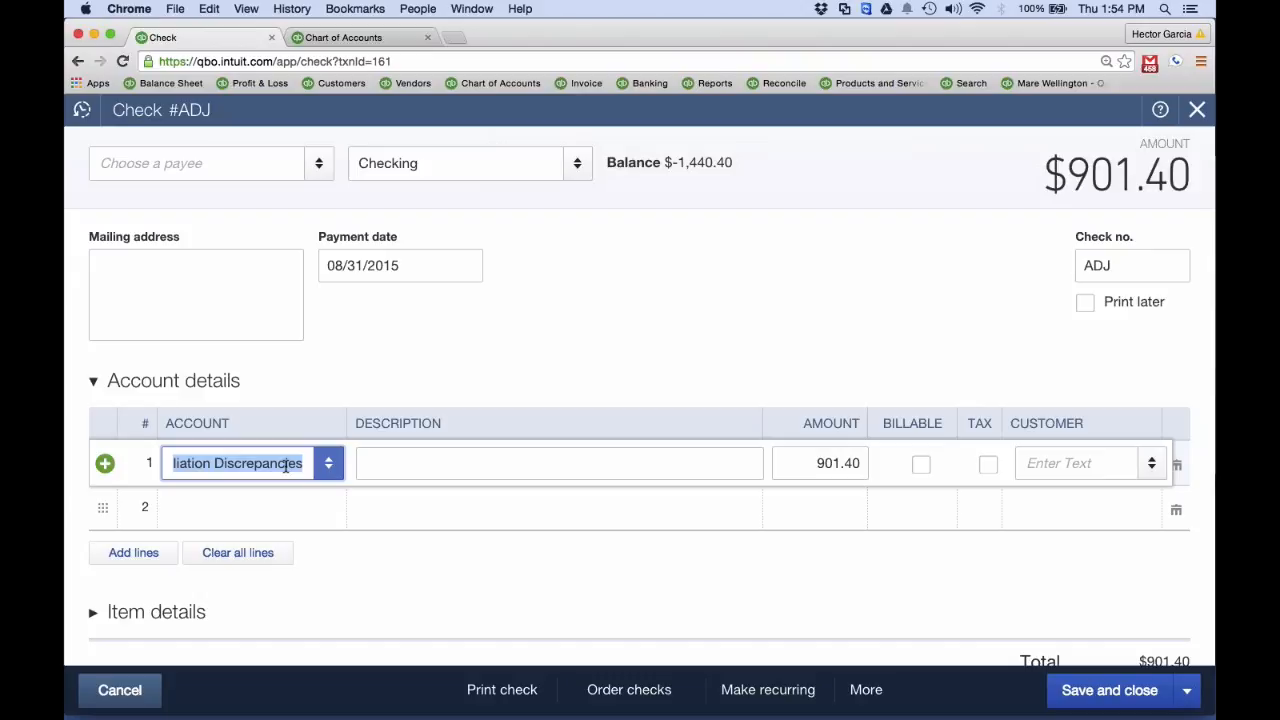
text(co)
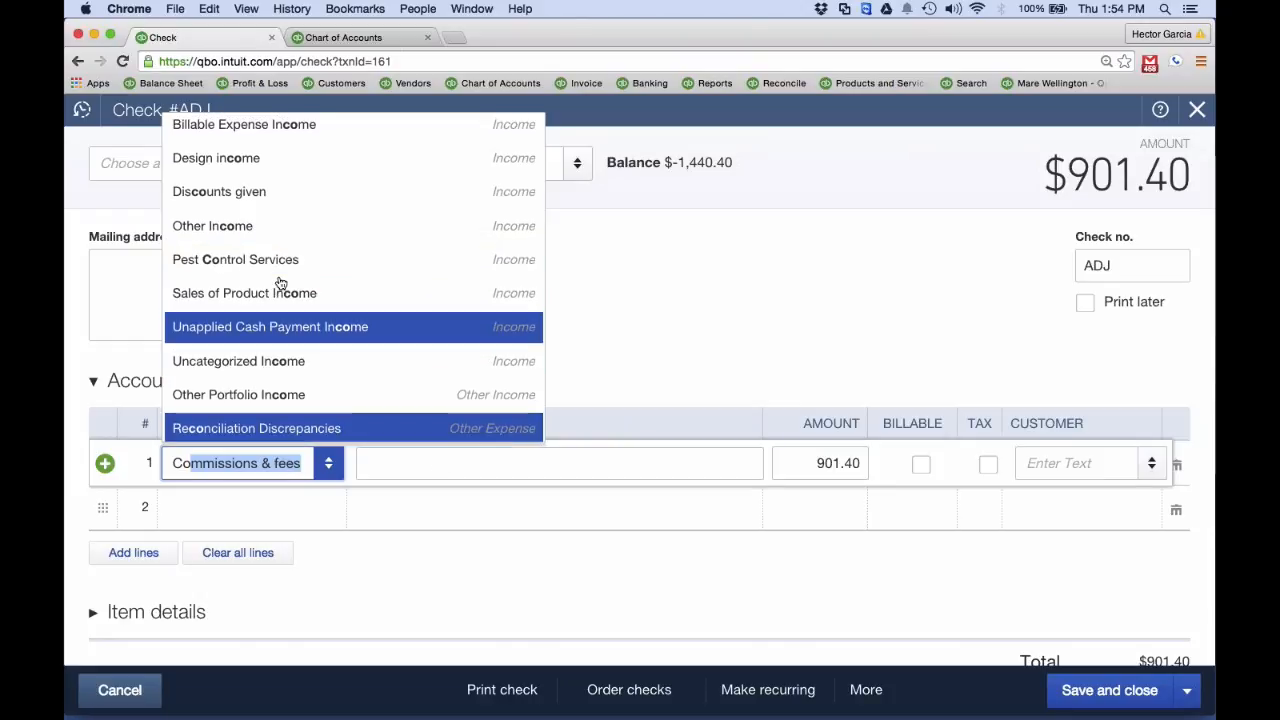
scroll(283, 280, up, 5)
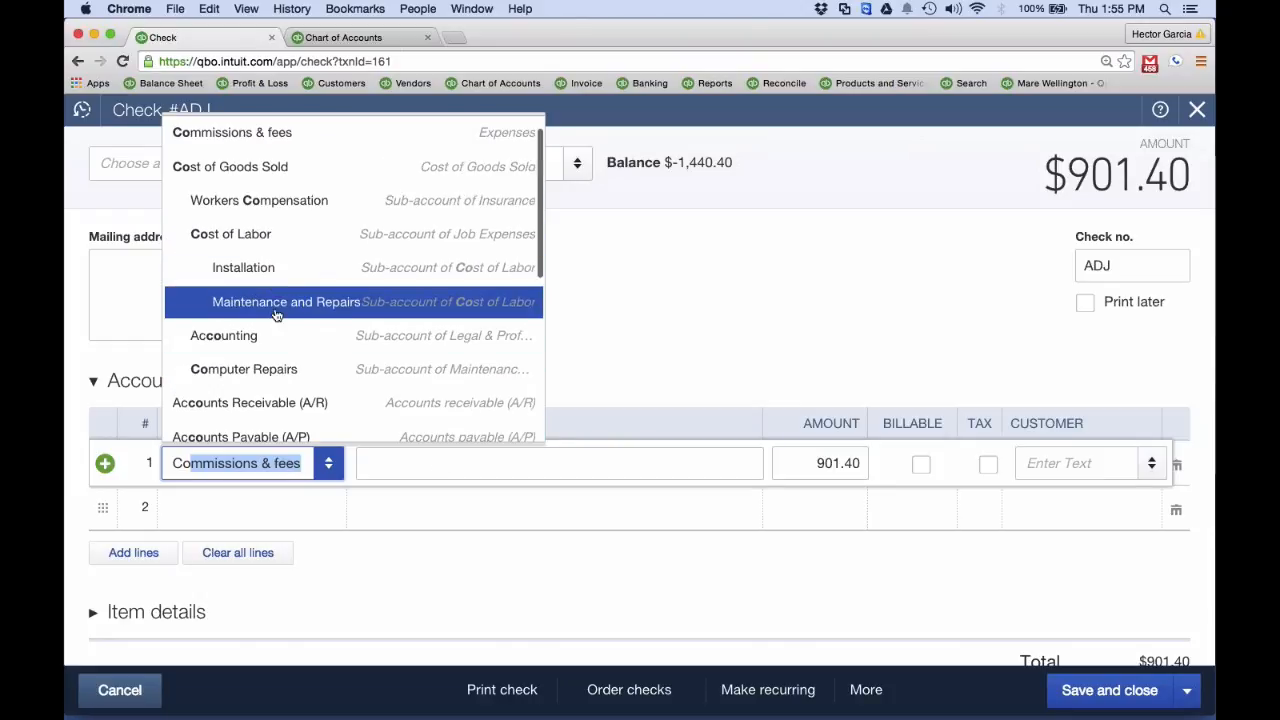
click(271, 300)
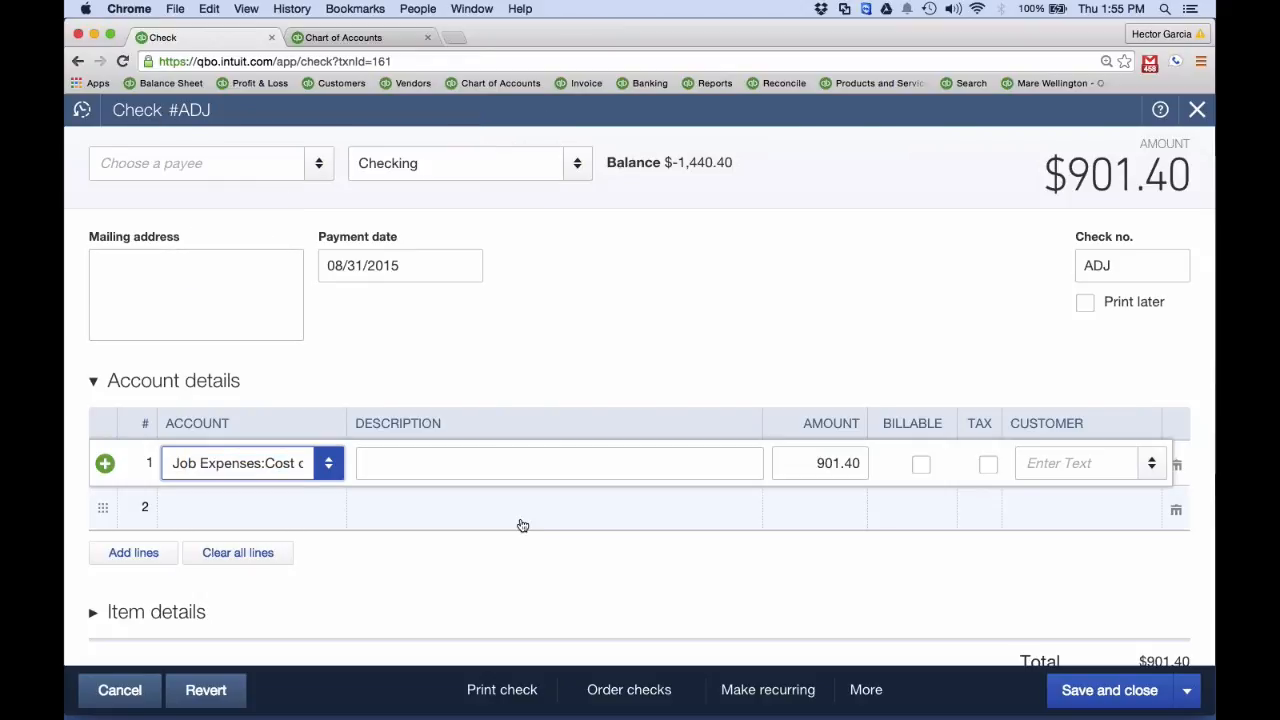
Copy the memo text "Reconcile Adjustment" and save and close the adjustment check
scroll(520, 523, down, 5)
click(263, 392)
drag(245, 400, 66, 389)
key(super+c)
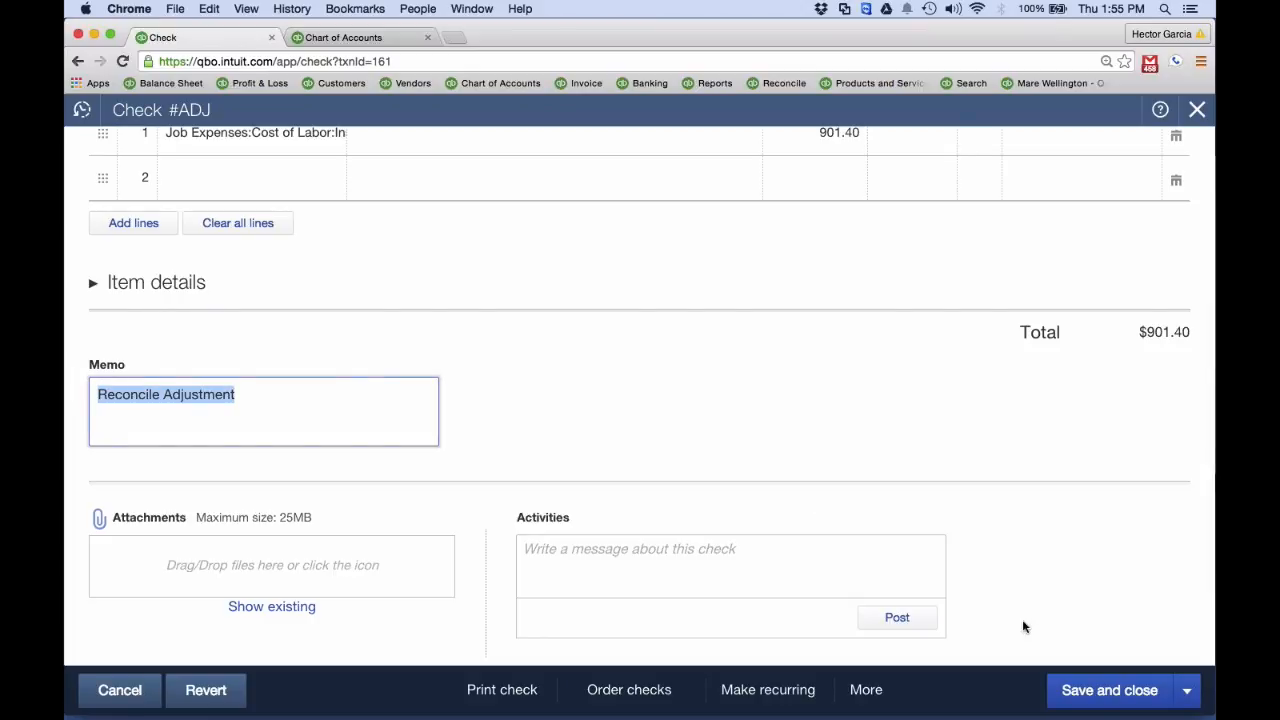
click(1098, 690)
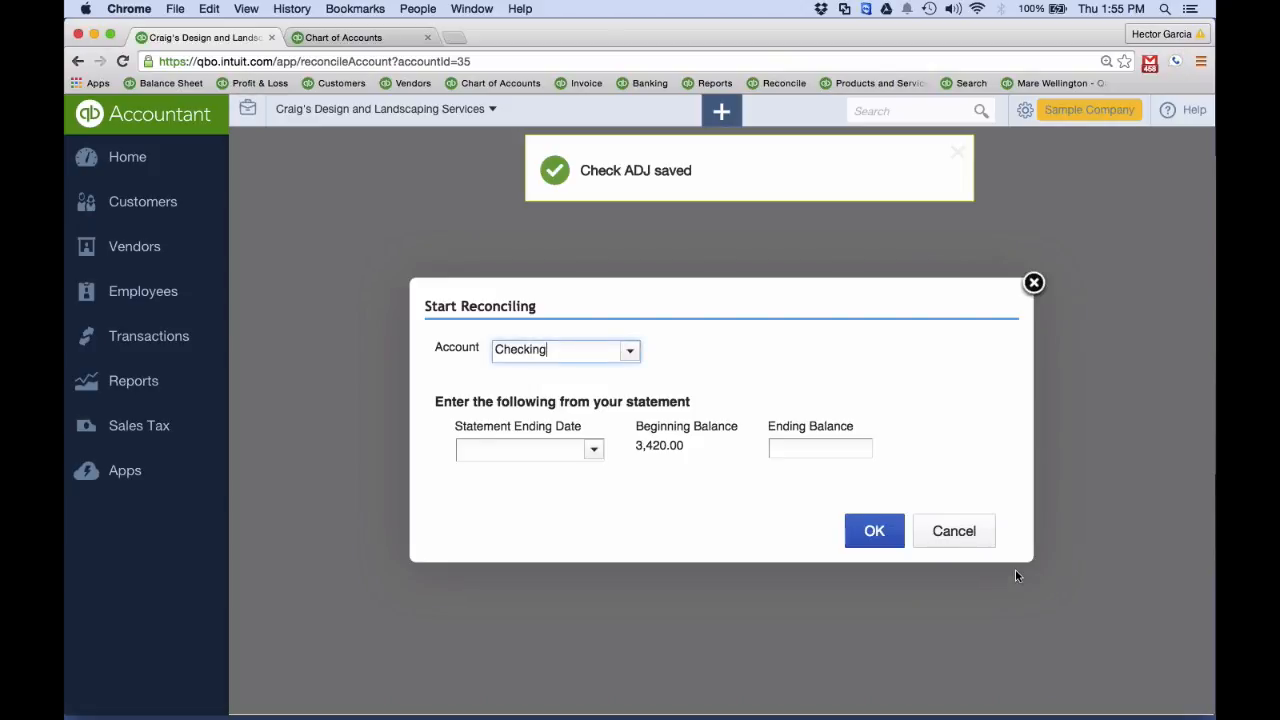
Dismiss the Start Reconciling dialog and the check, and search all transactions for the copied text "Reconcile Adjustment"
click(1034, 282)
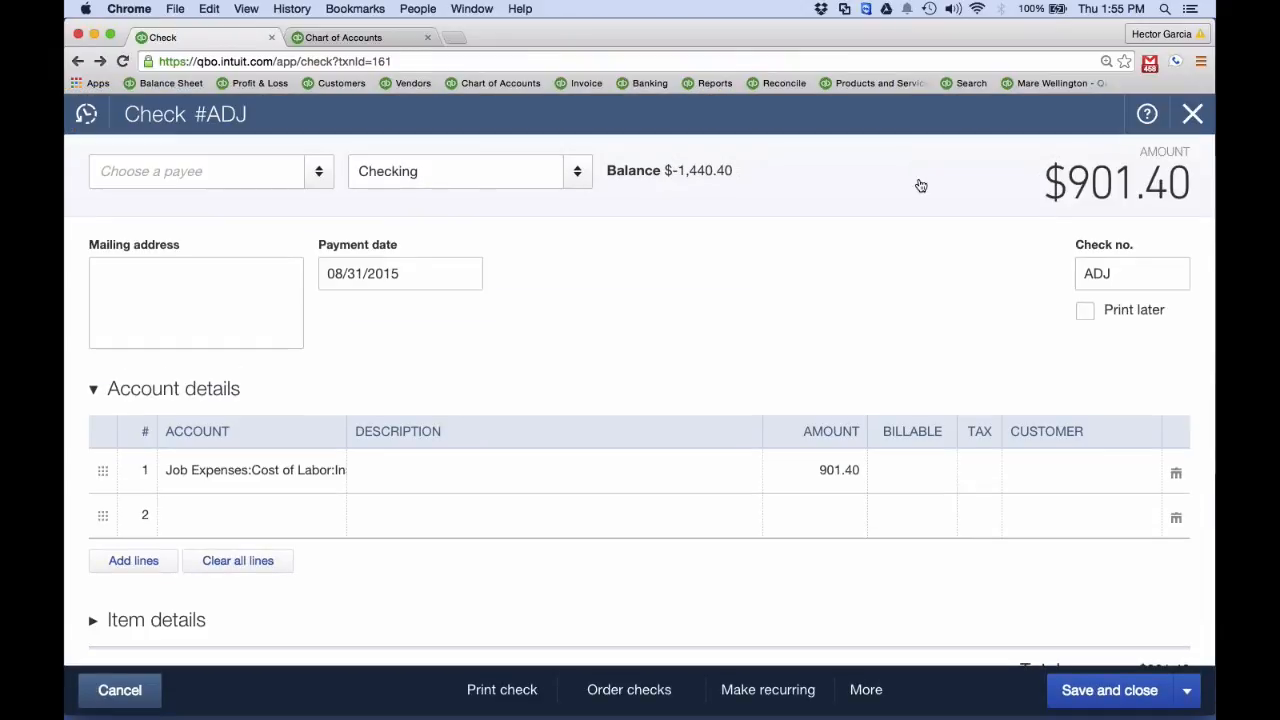
click(1189, 115)
right_click(900, 113)
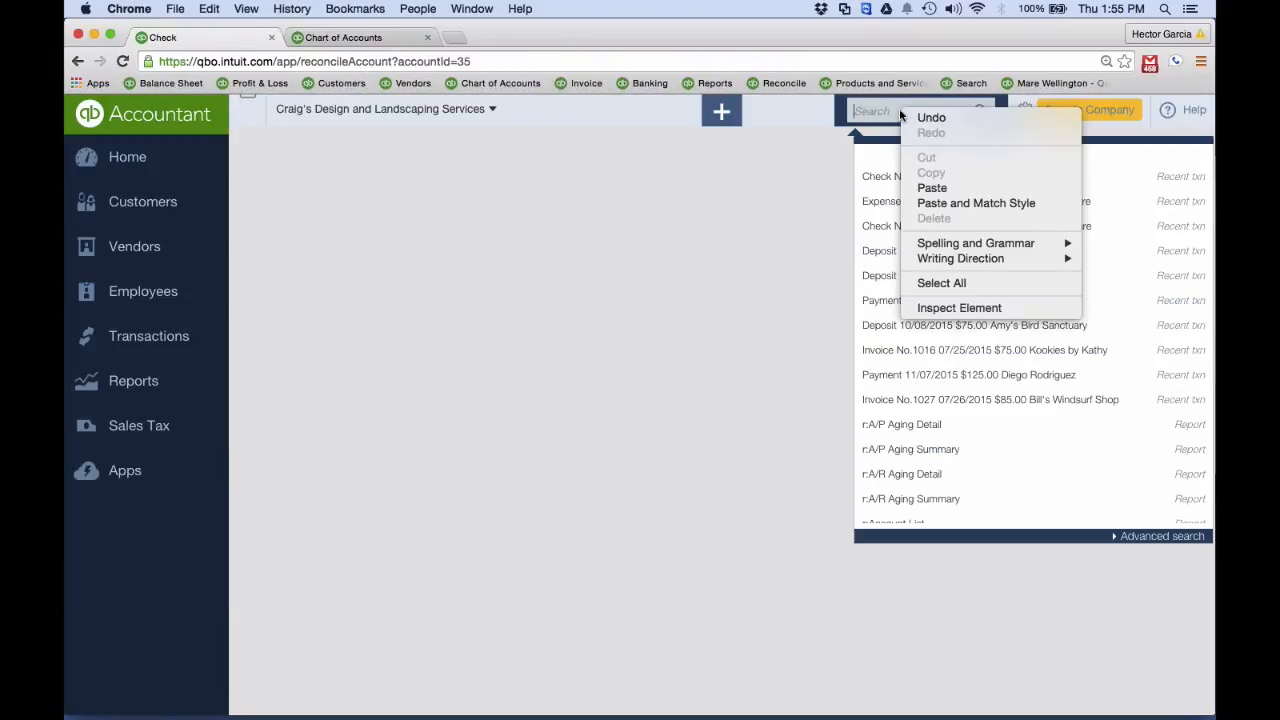
click(930, 188)
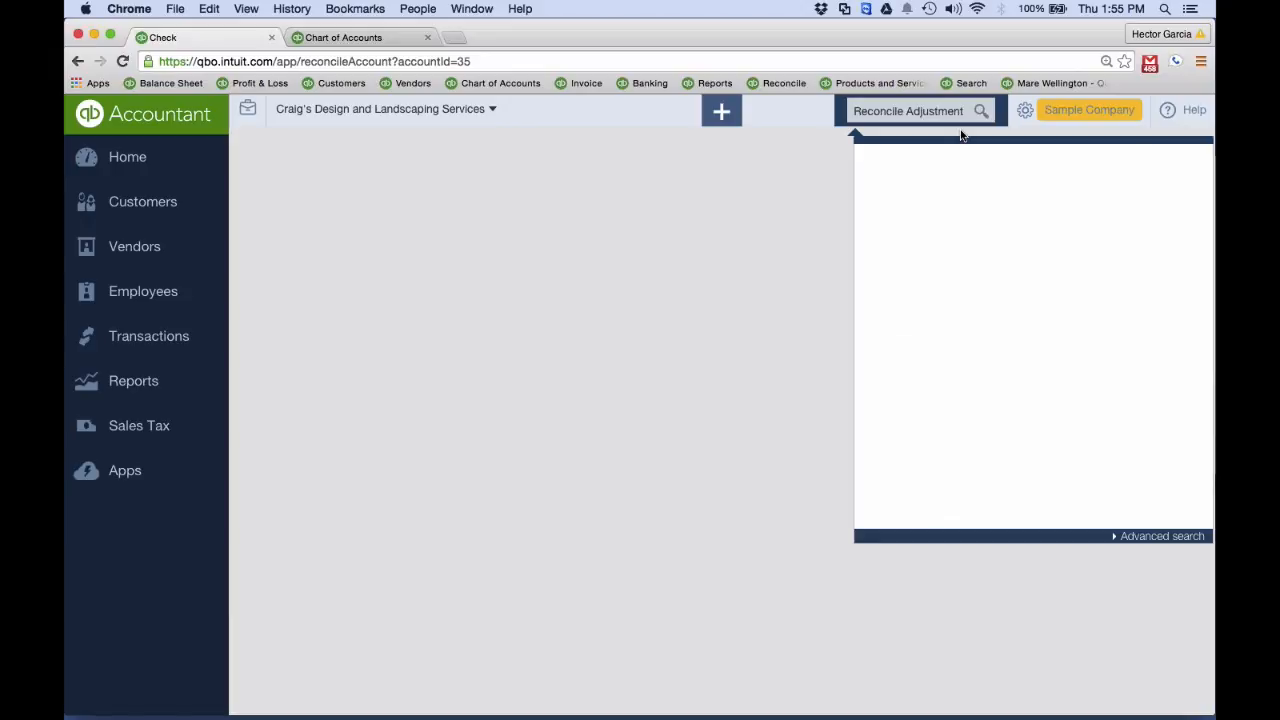
key(Return)
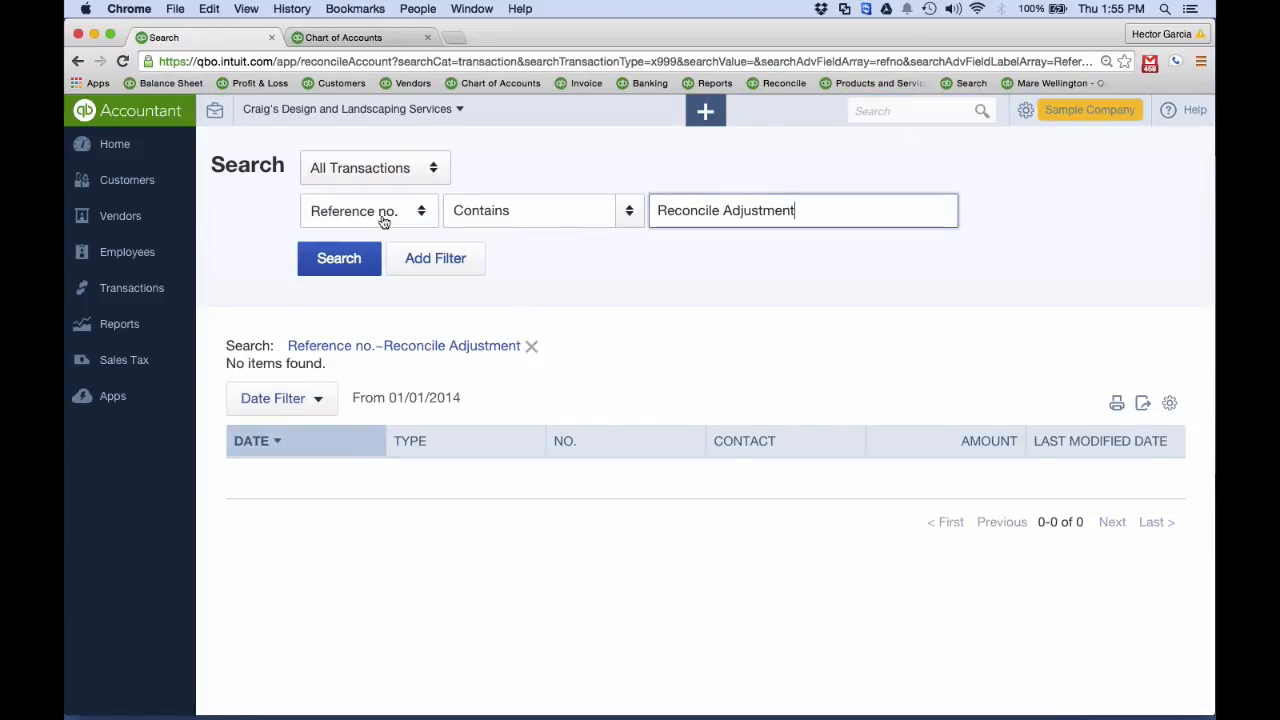
Search all transactions again, filtering for a Memo that contains "Reconcile Adjustment"
click(383, 221)
click(350, 395)
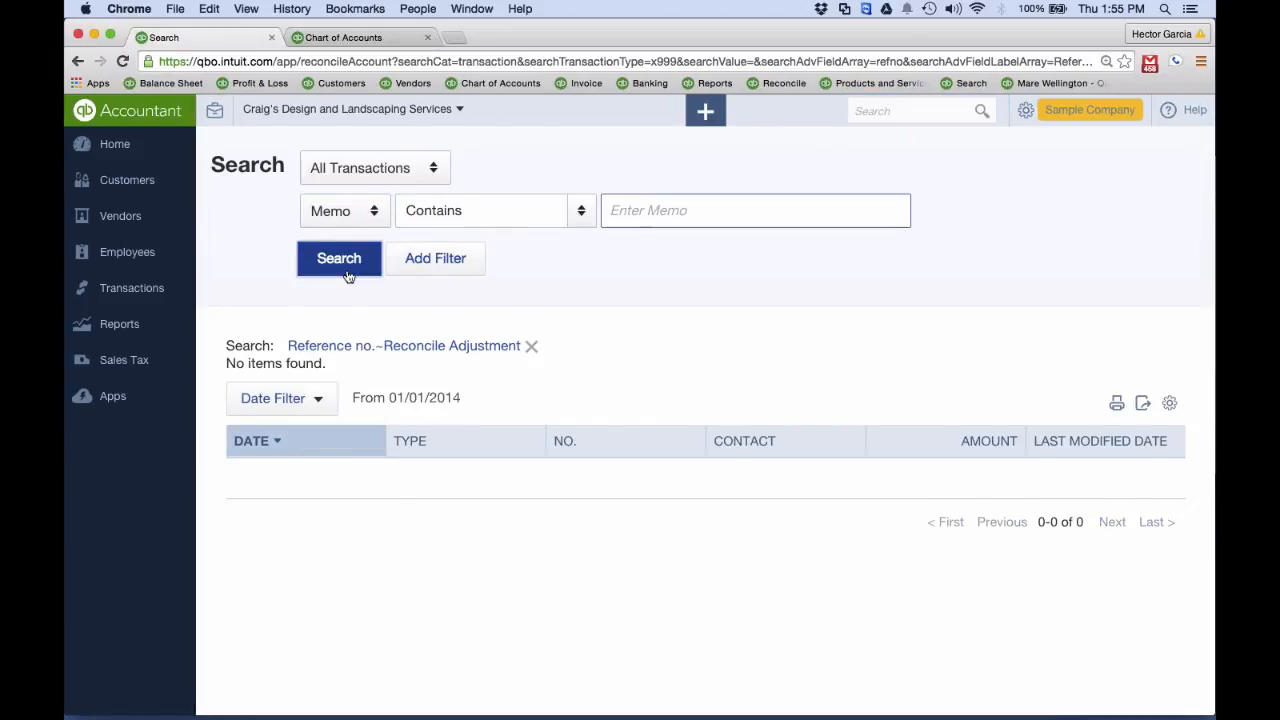
click(348, 258)
click(612, 209)
key(super+v)
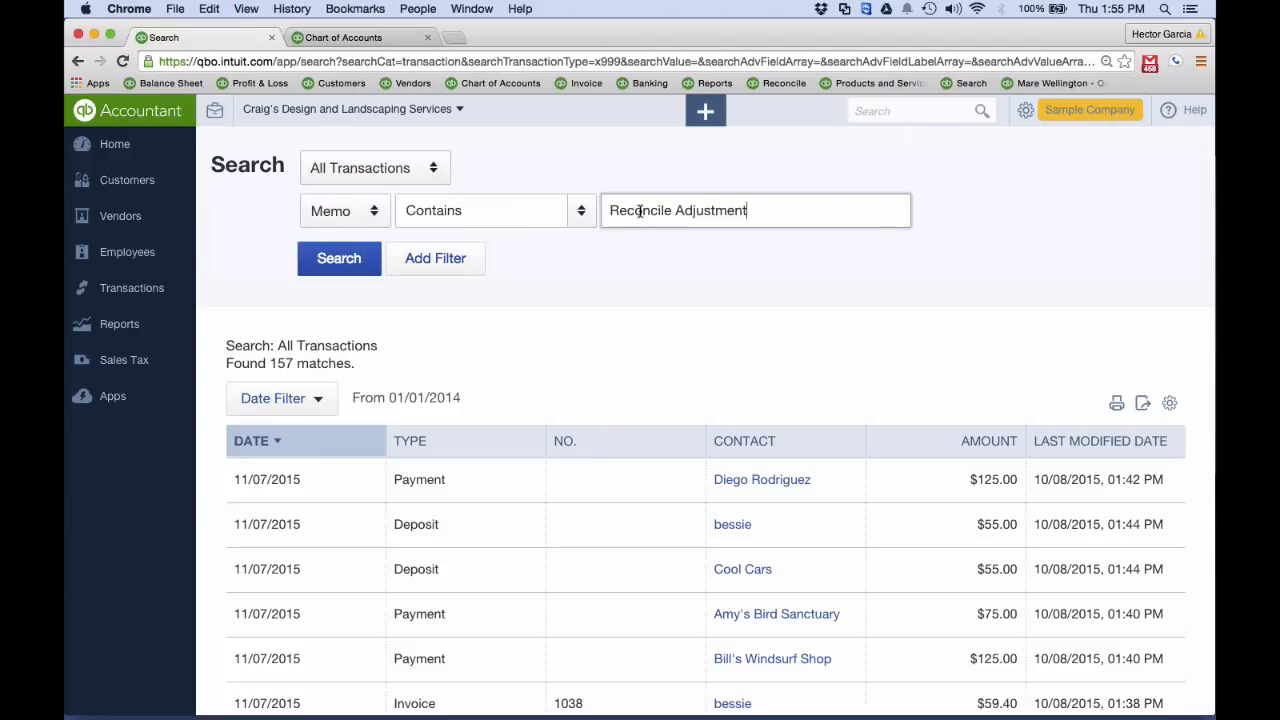
key(Return)
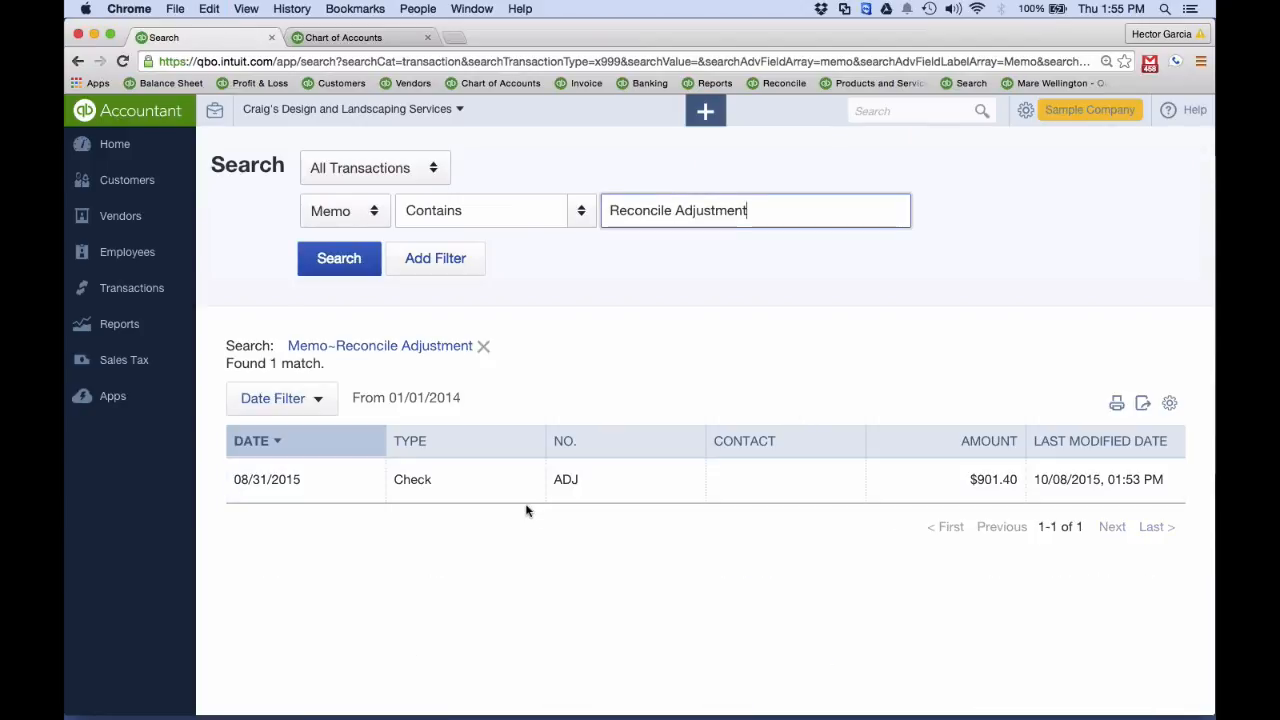
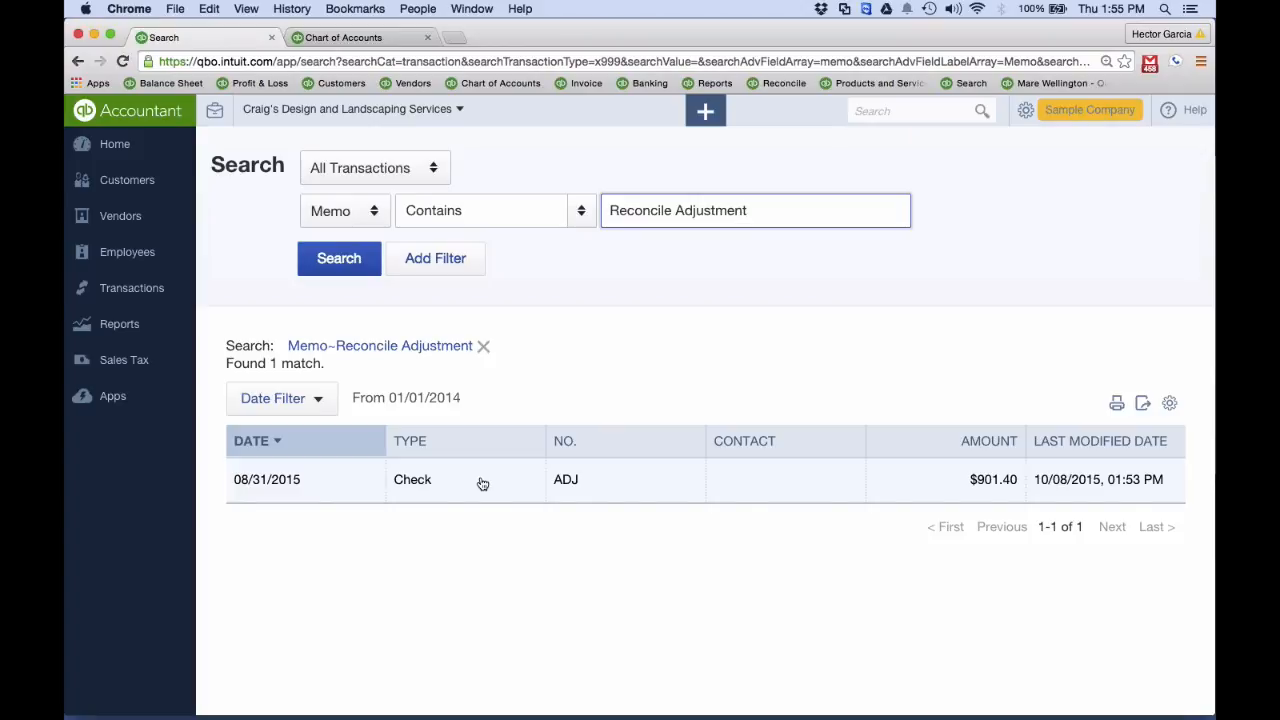
Open the full list of reports and look through the Review Expenses and Purchases category
click(120, 325)
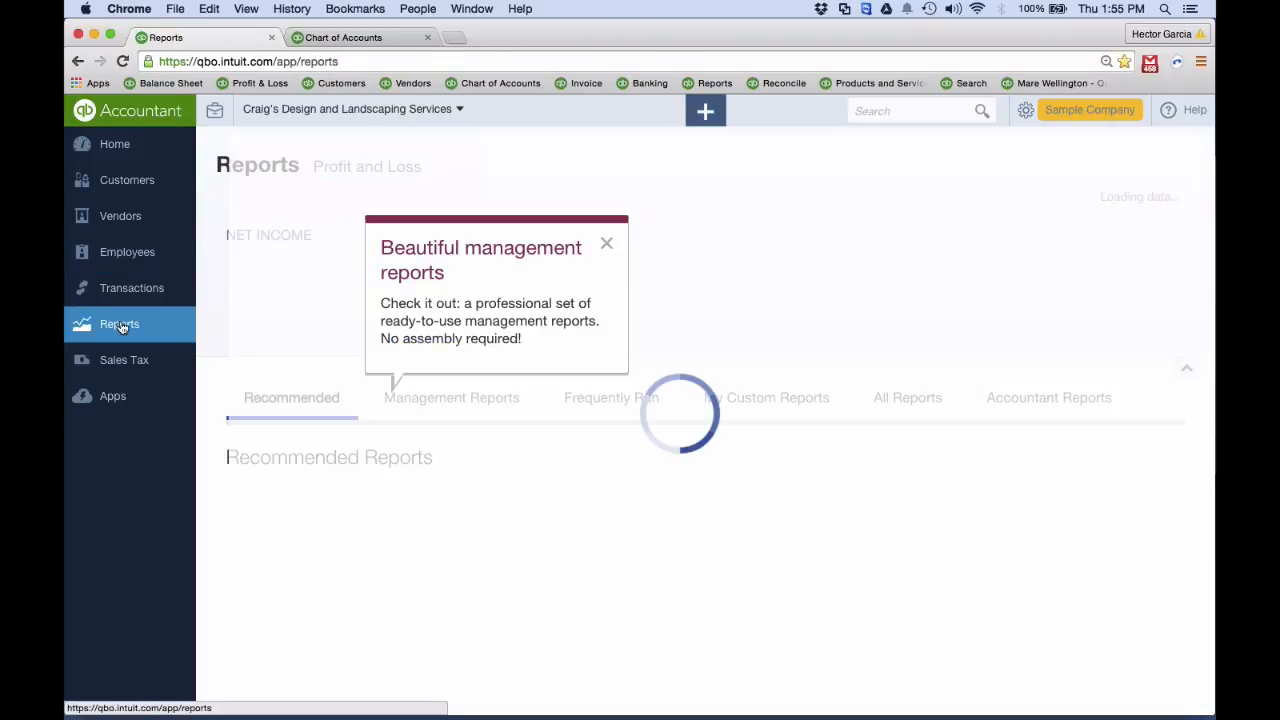
scroll(700, 420, down, 5)
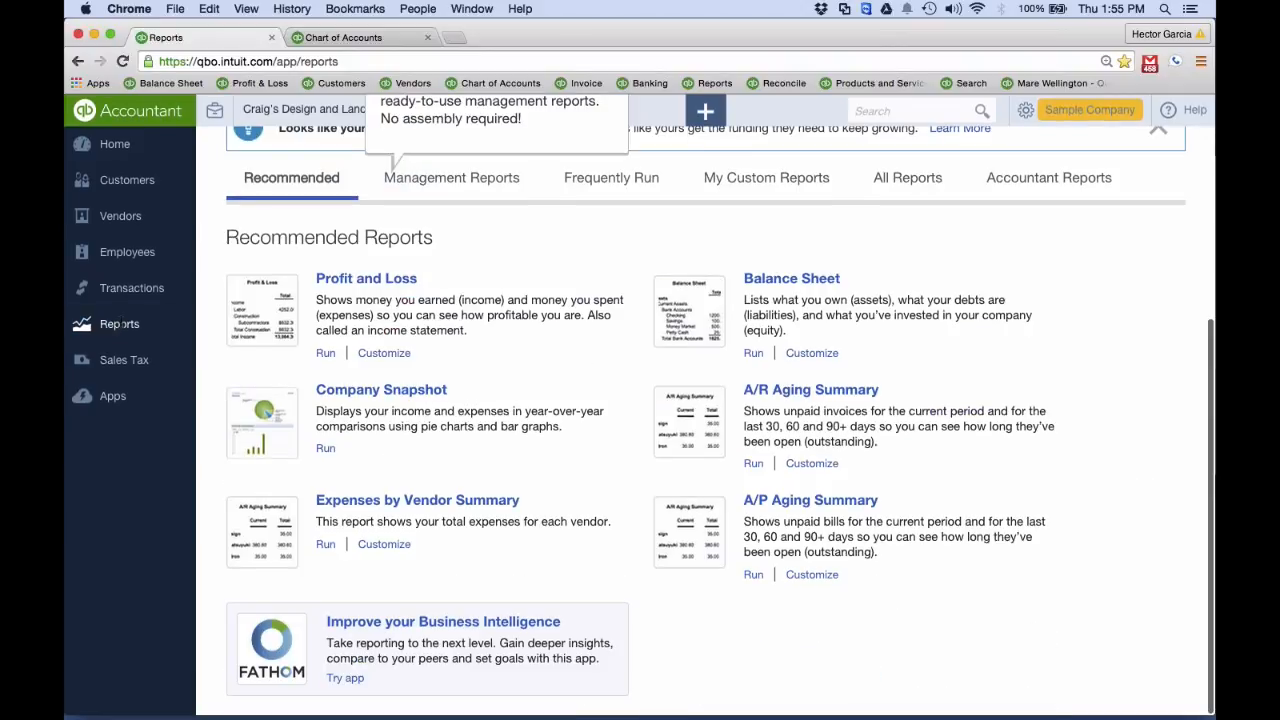
scroll(122, 327, up, 5)
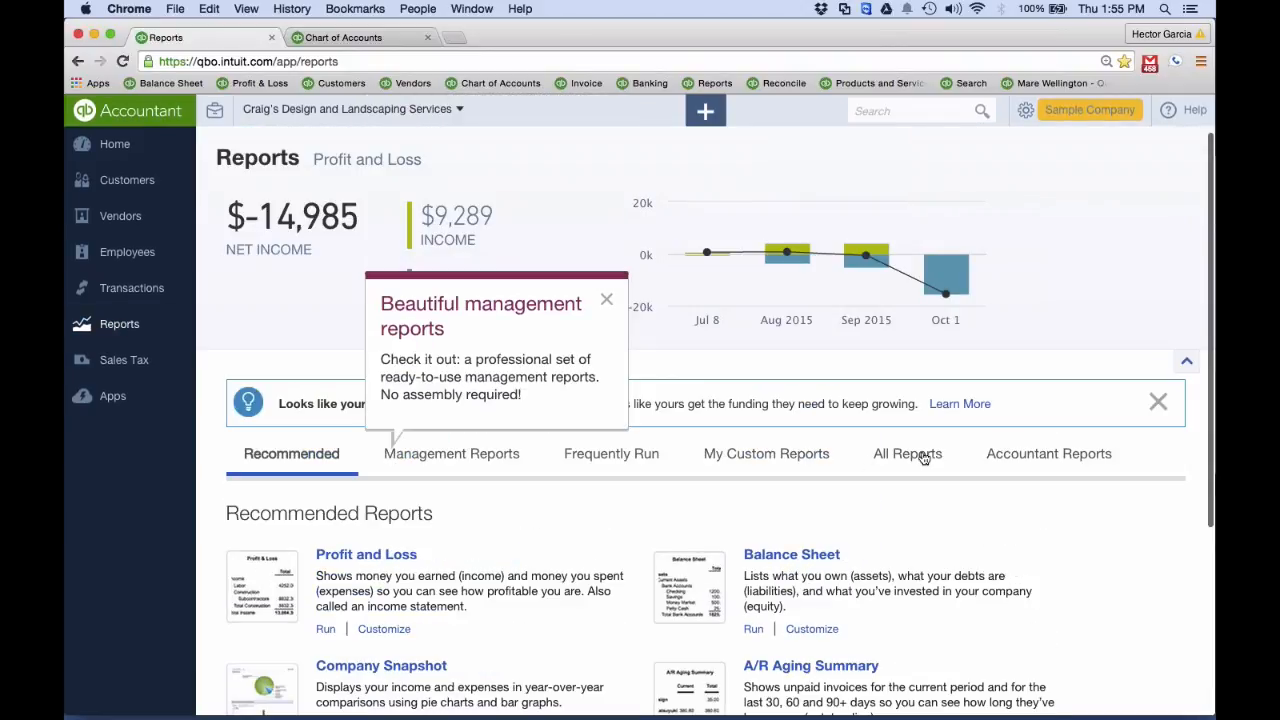
click(924, 458)
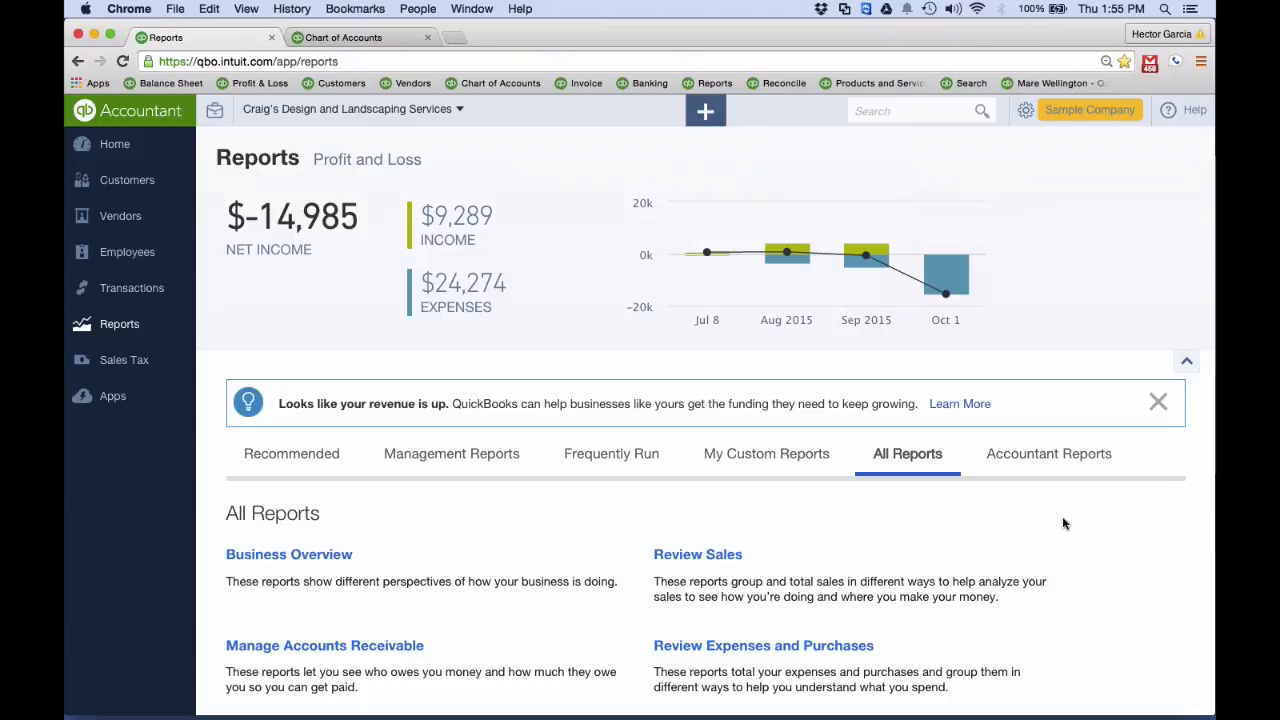
scroll(1158, 367, down, 5)
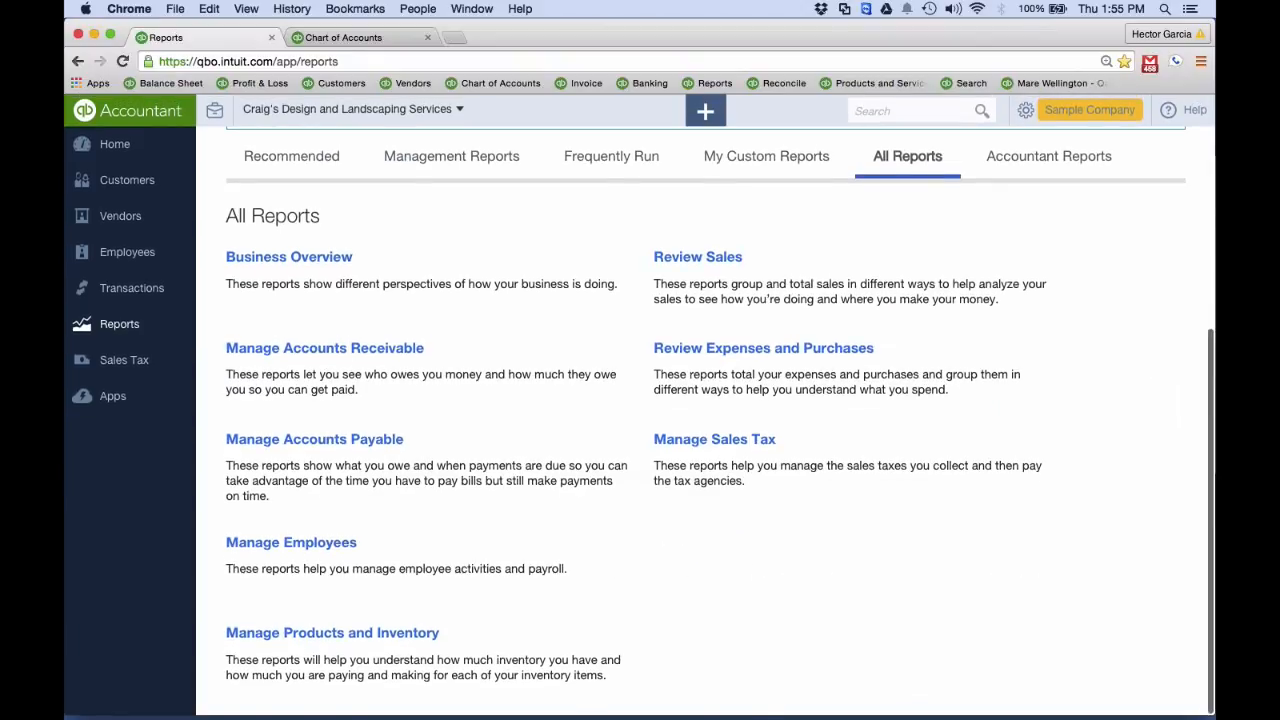
click(707, 348)
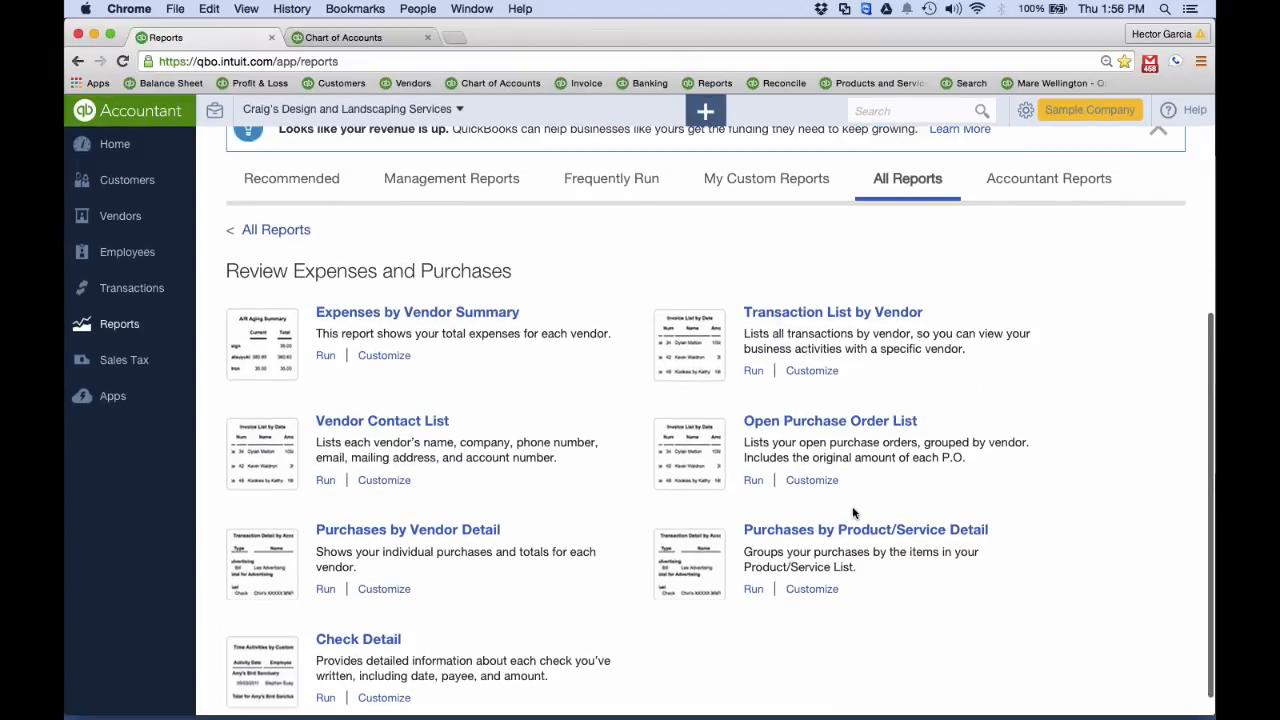
mouse_move(853, 508)
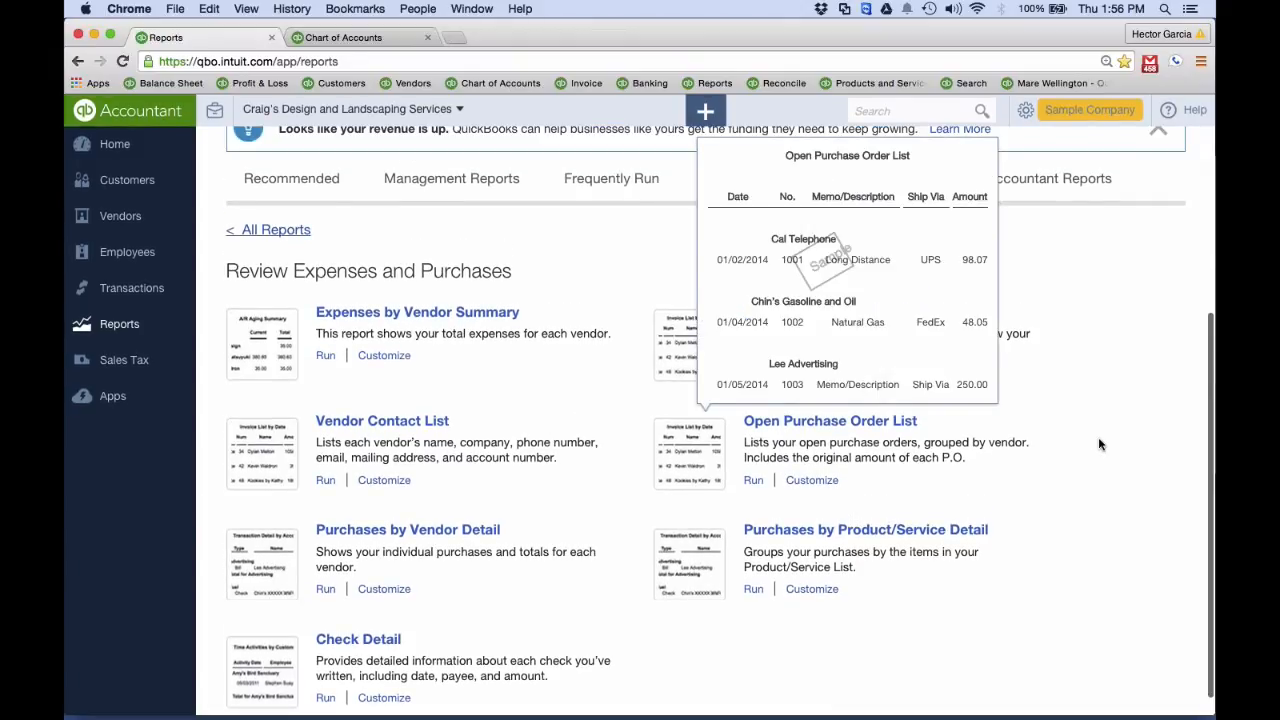
drag(698, 273, 689, 274)
click(274, 231)
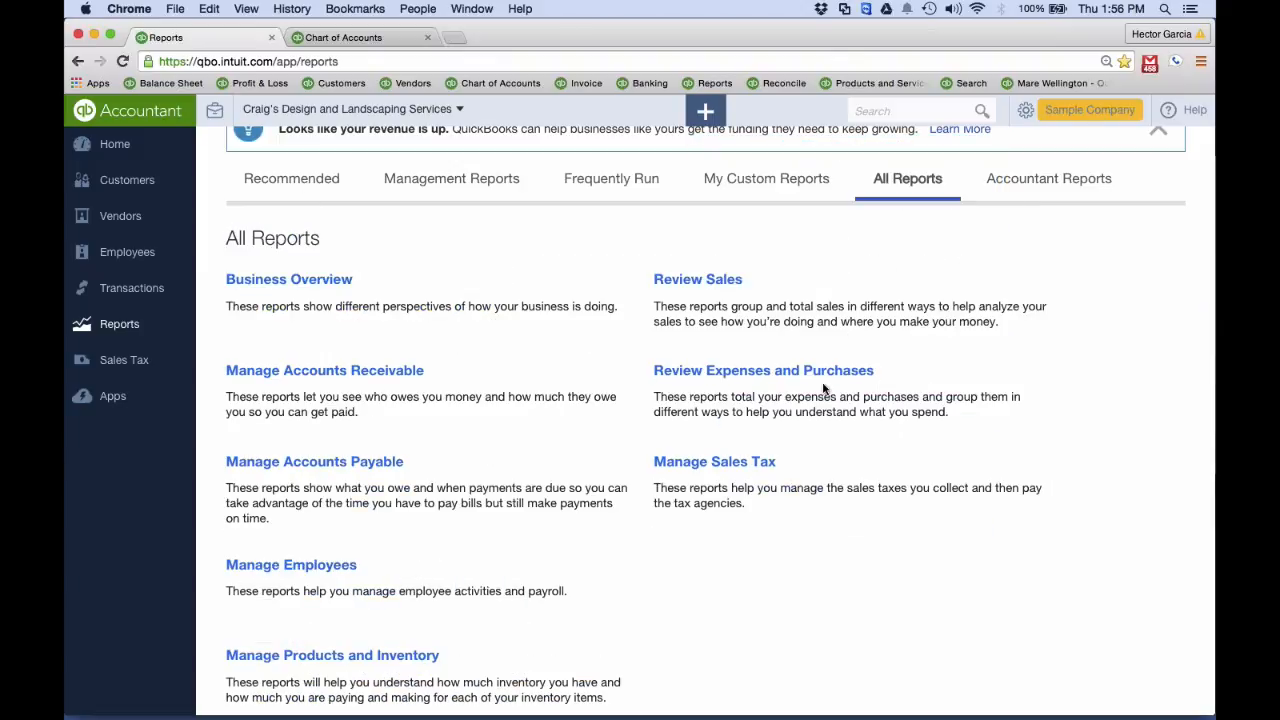
Look through the reports in the Business Overview and Review Sales categories
scroll(823, 471, down, 1)
click(289, 257)
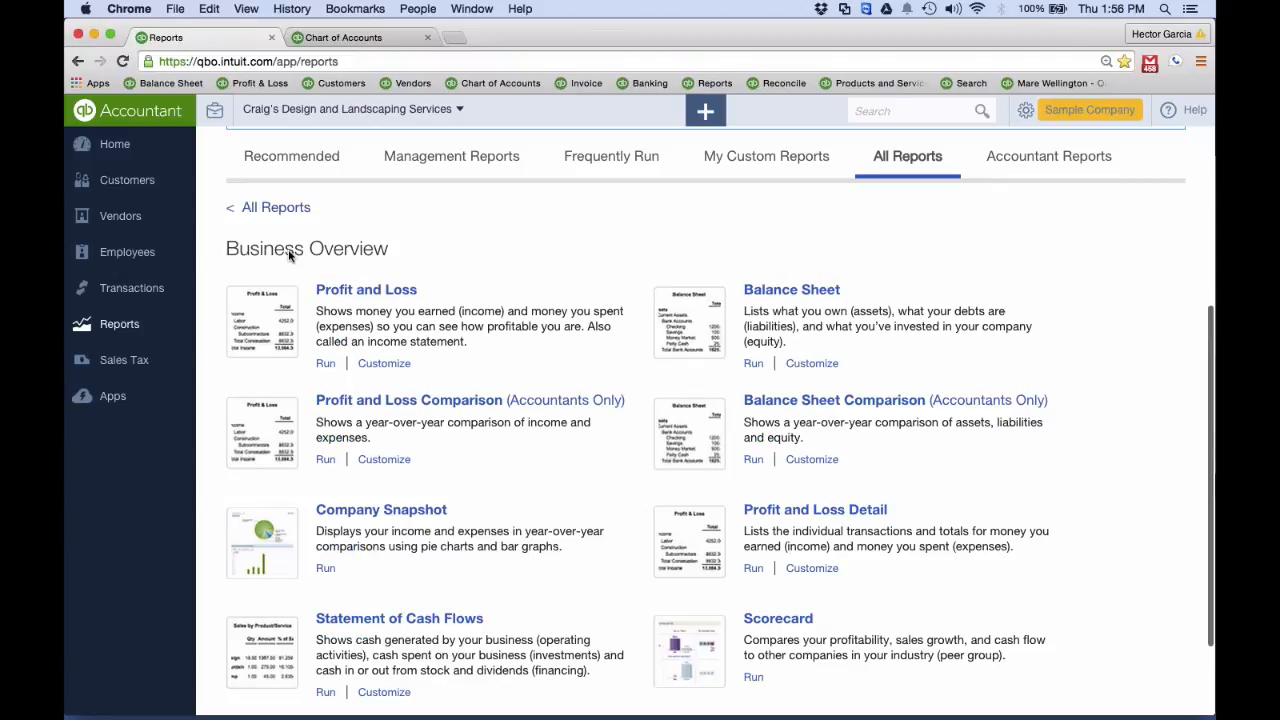
click(288, 207)
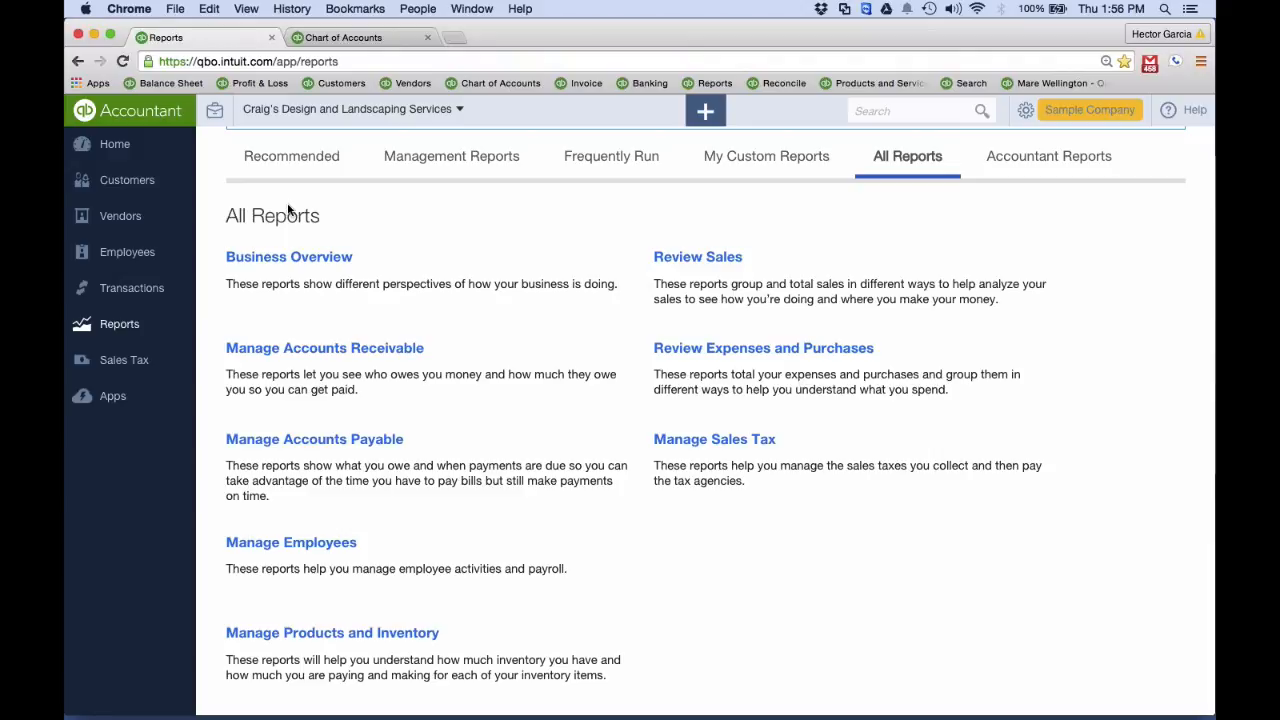
click(706, 257)
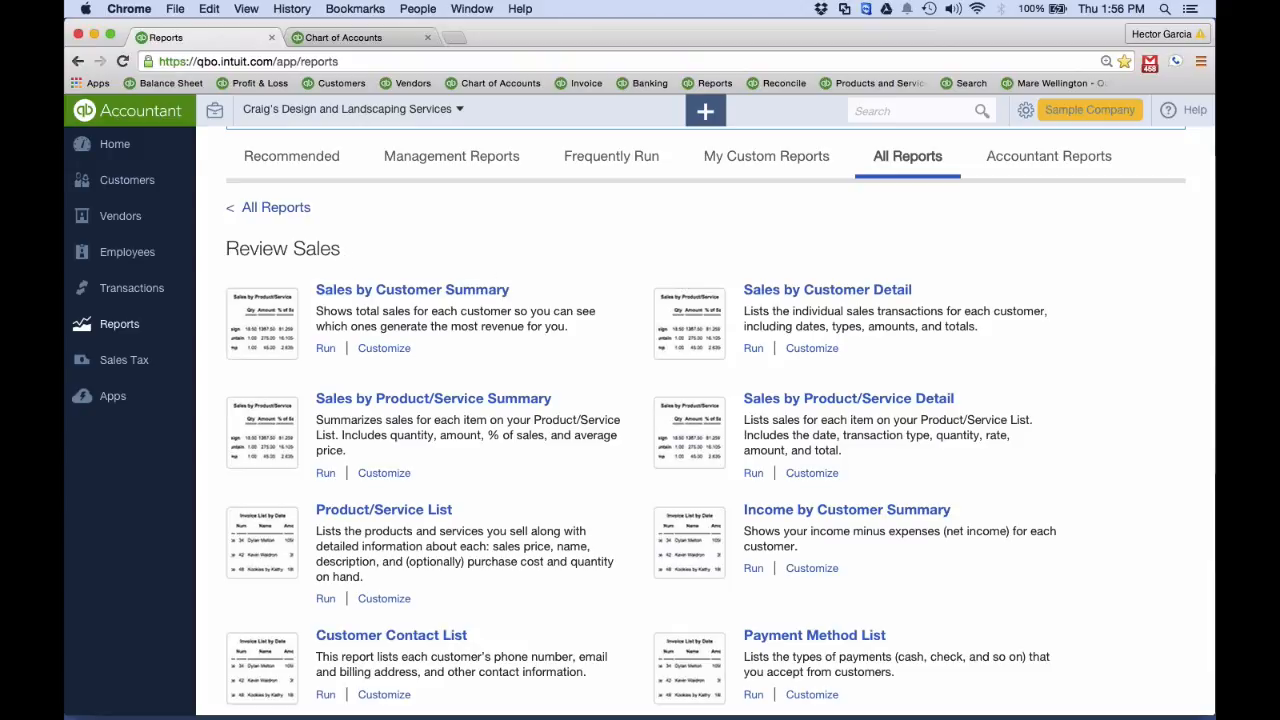
scroll(486, 463, down, 5)
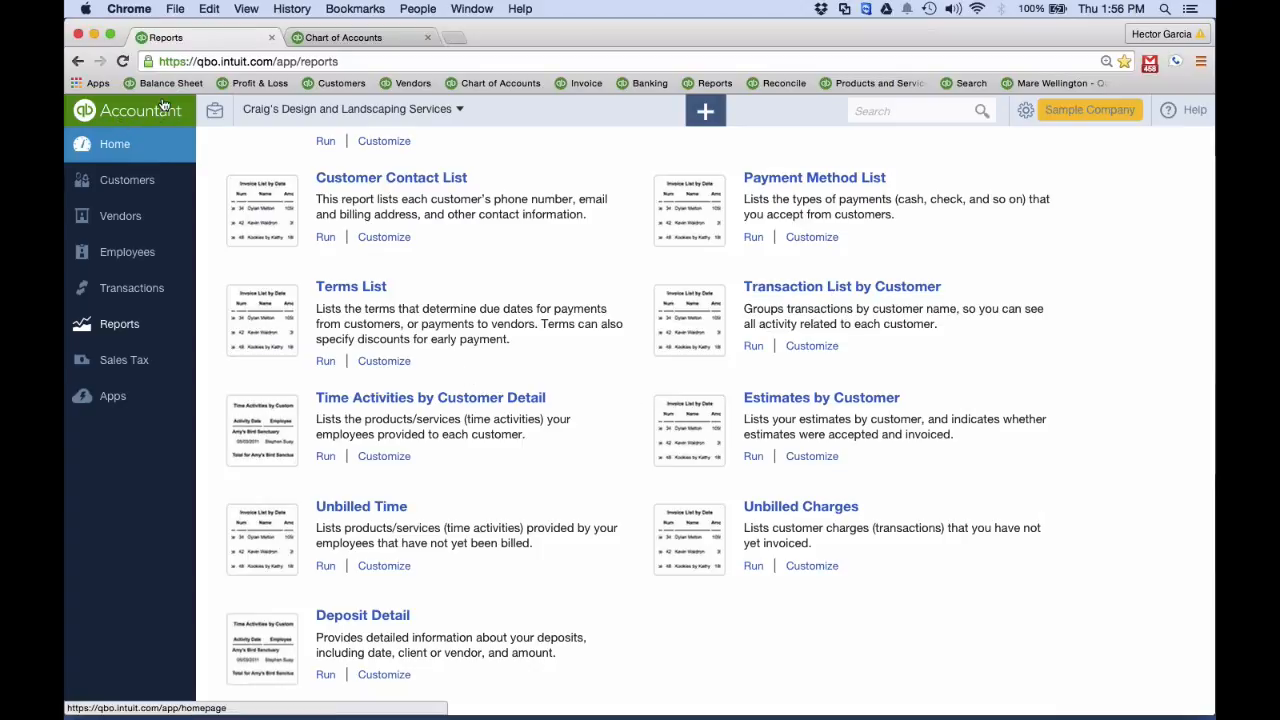
Try to go back from the reports page to the earlier transaction search
click(77, 61)
mouse_move(767, 432)
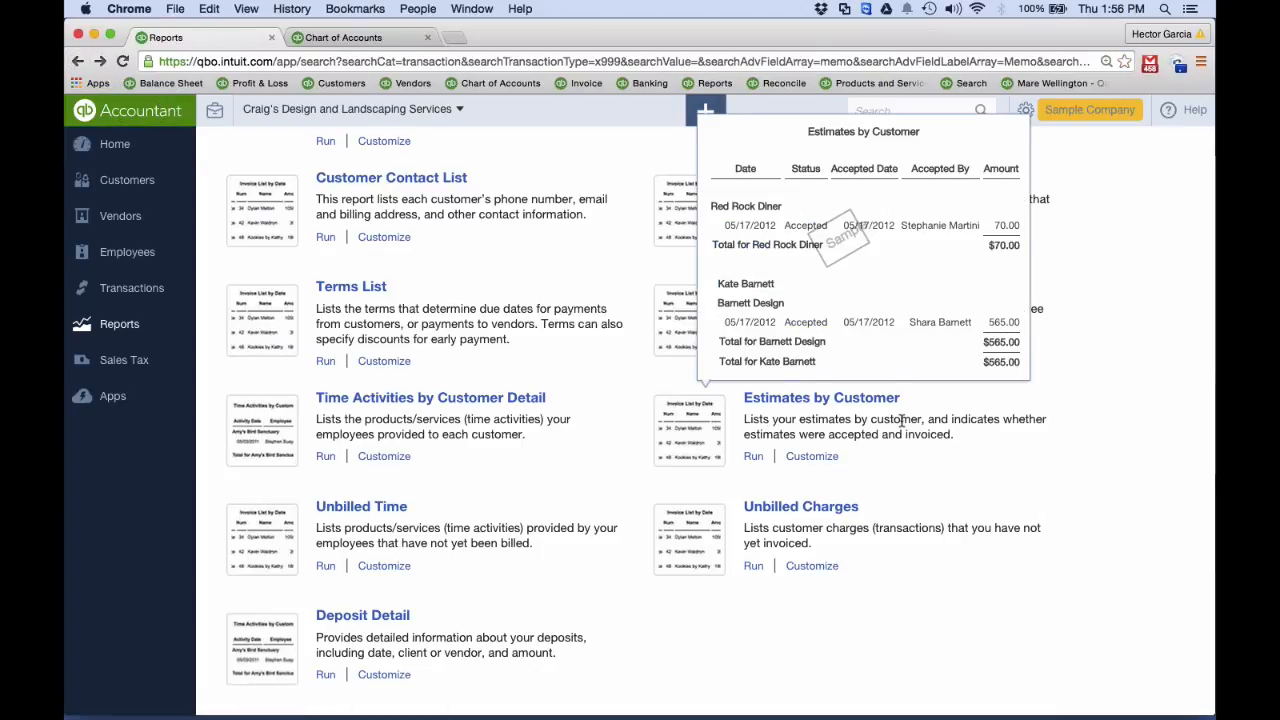
click(77, 61)
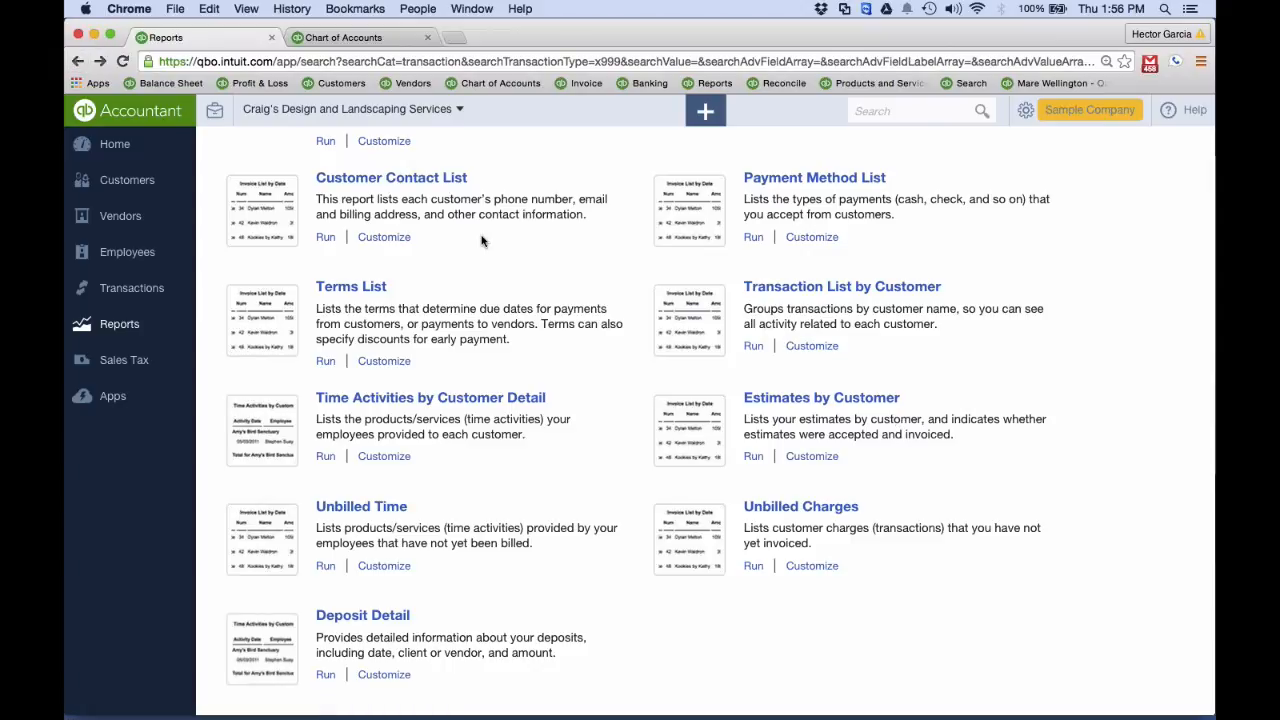
click(78, 61)
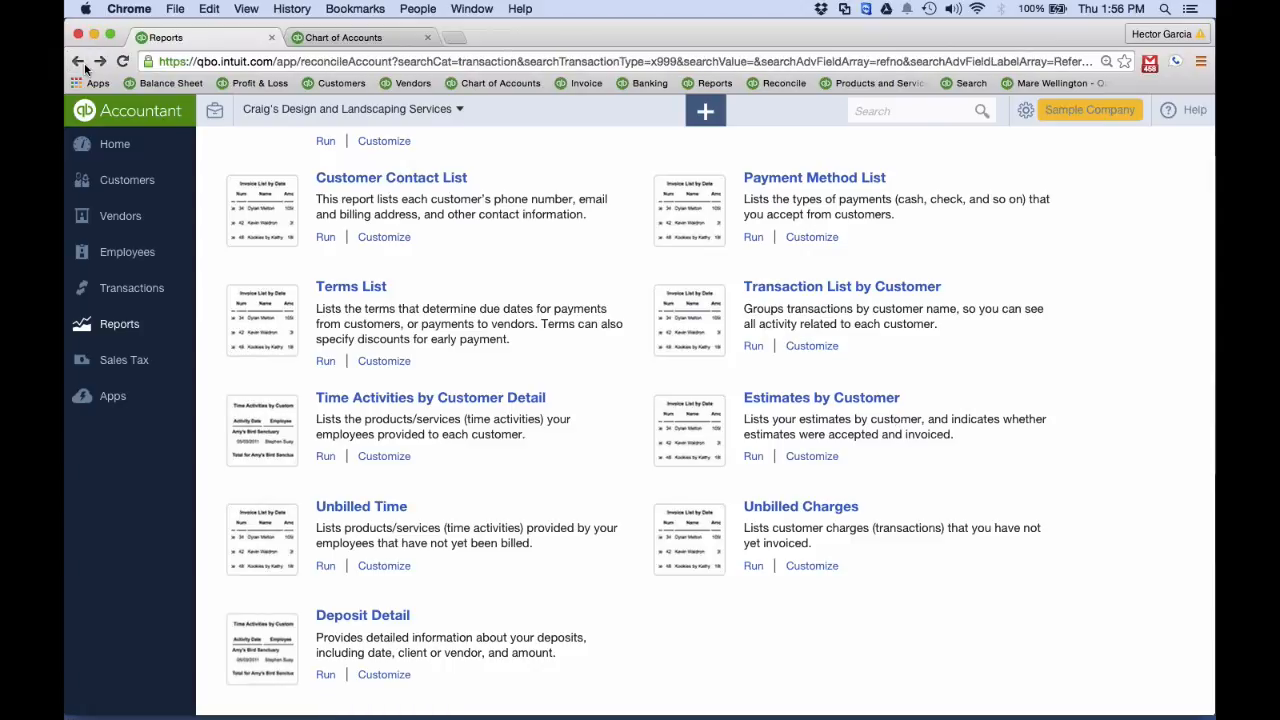
Run the Transaction List by Vendor report from the Review Expenses and Purchases category
click(148, 328)
scroll(833, 466, down, 3)
scroll(833, 466, down, 5)
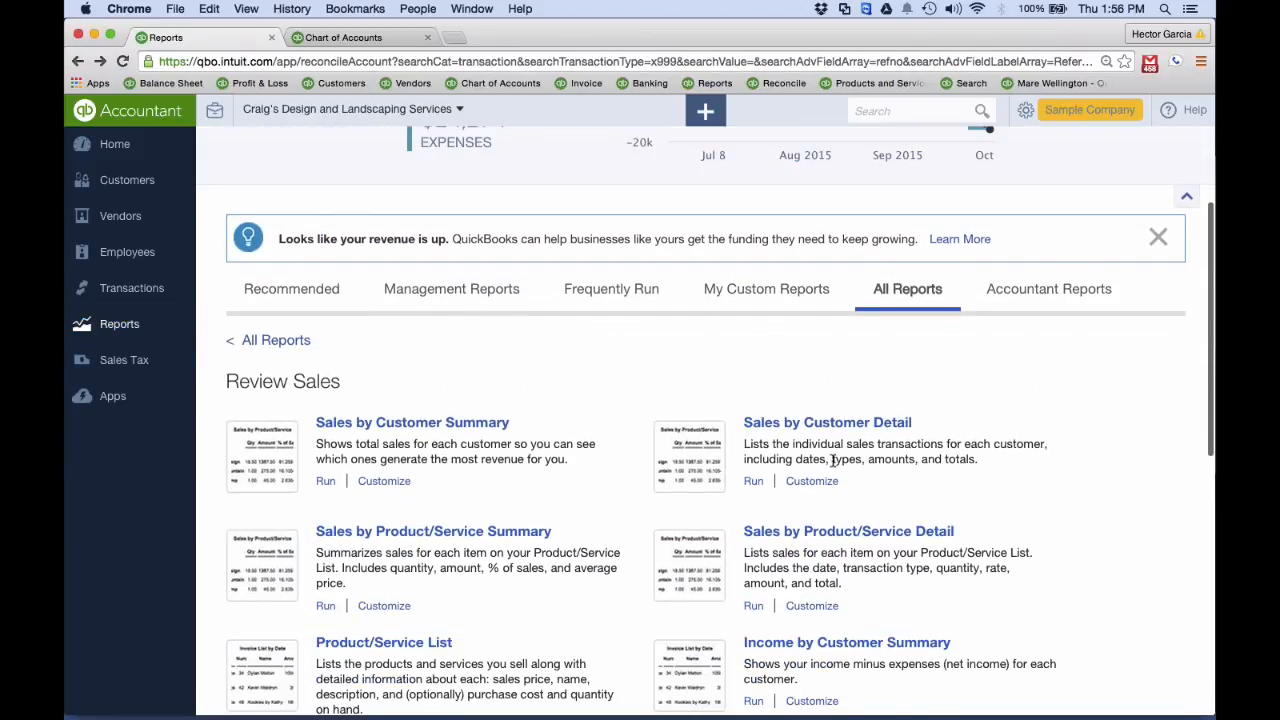
click(260, 261)
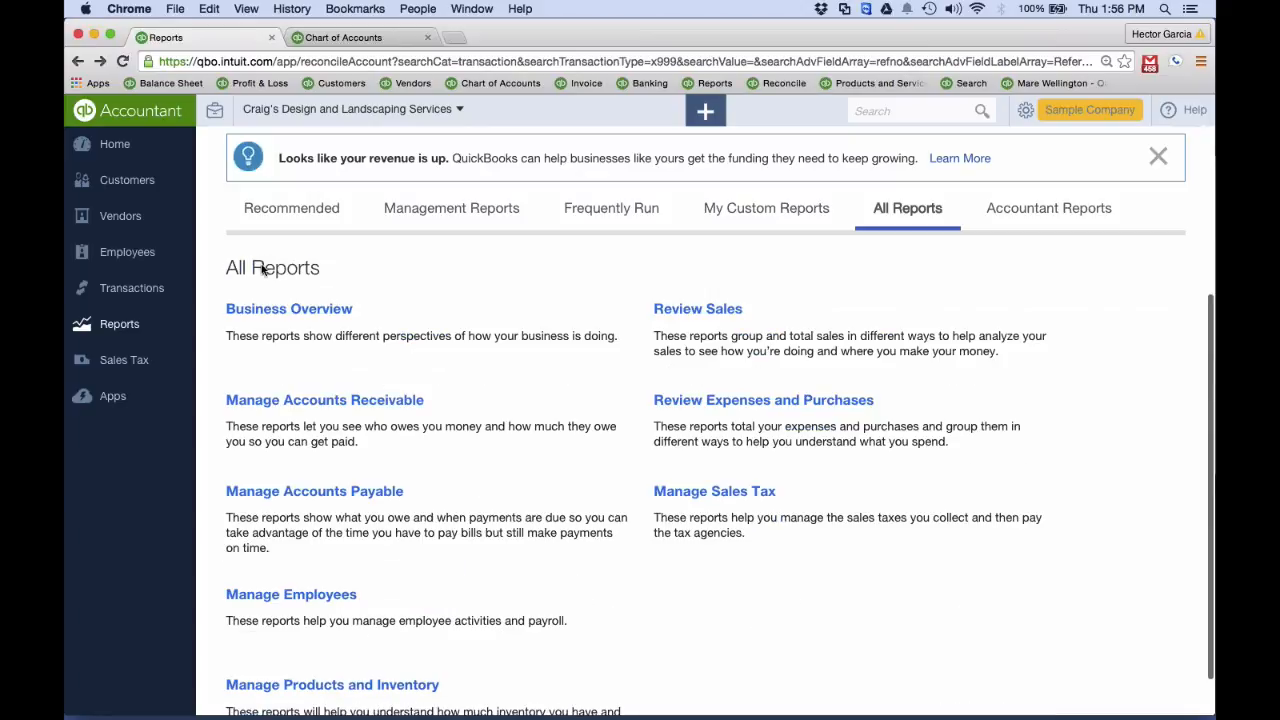
click(720, 404)
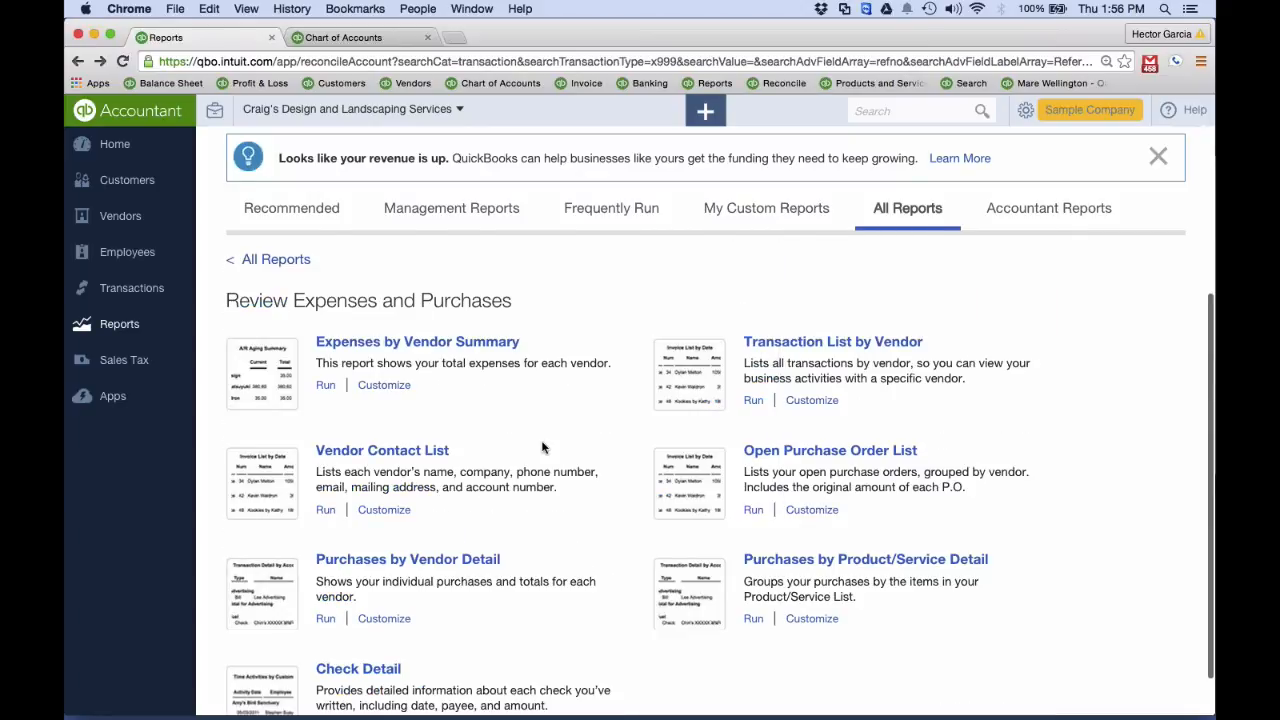
scroll(542, 448, down, 2)
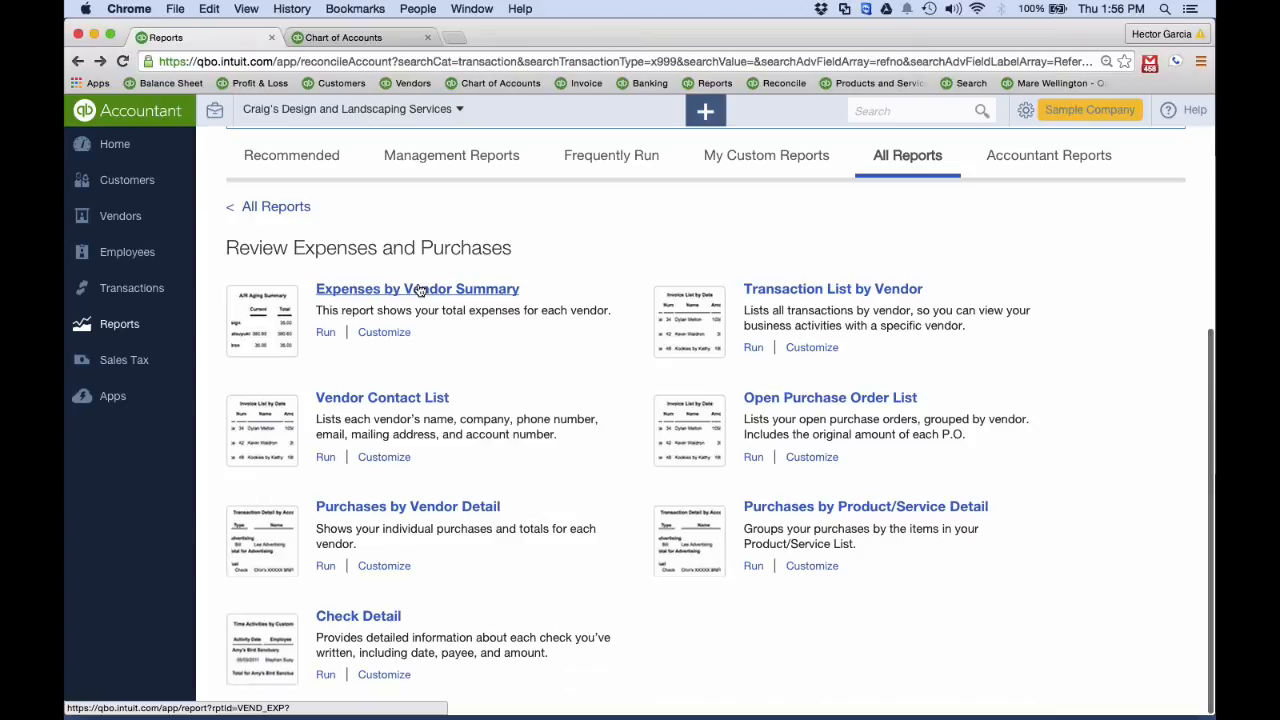
click(793, 291)
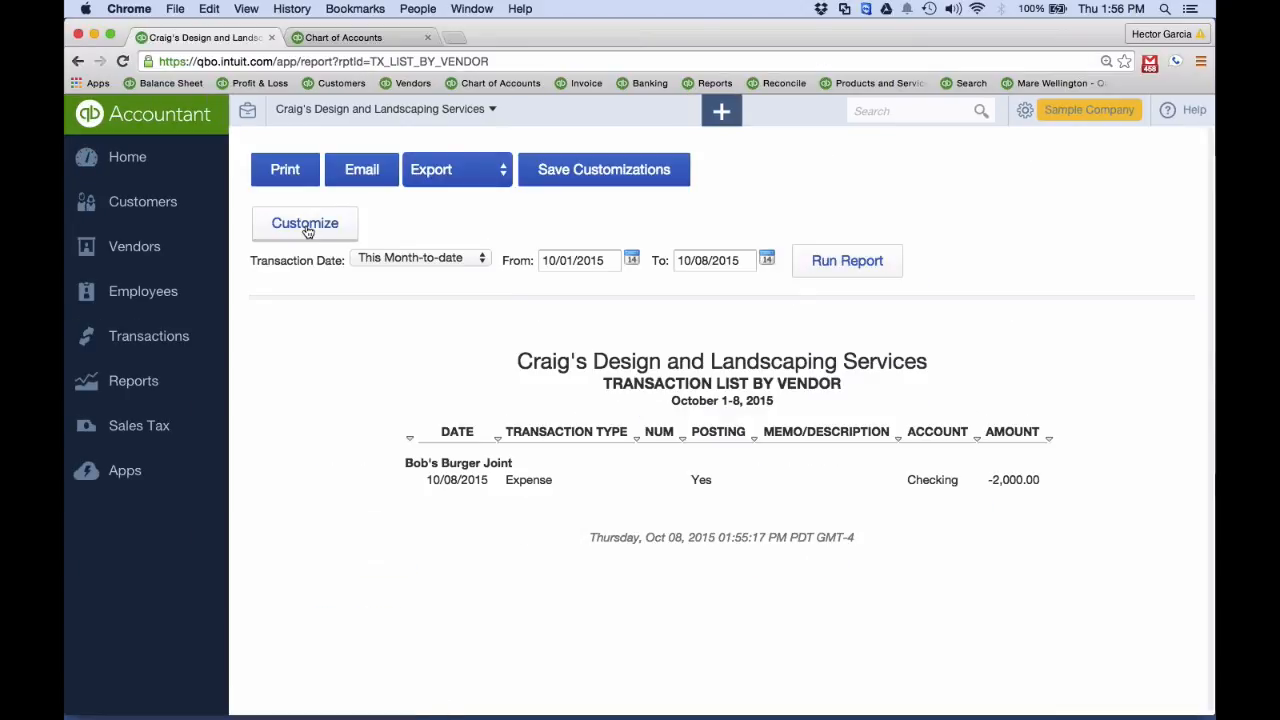
Customize the Transaction List by Vendor report to match the memo "Reconcile Adjustment" and run it
click(308, 229)
scroll(644, 489, down, 5)
scroll(643, 489, down, 7)
scroll(645, 475, up, 1)
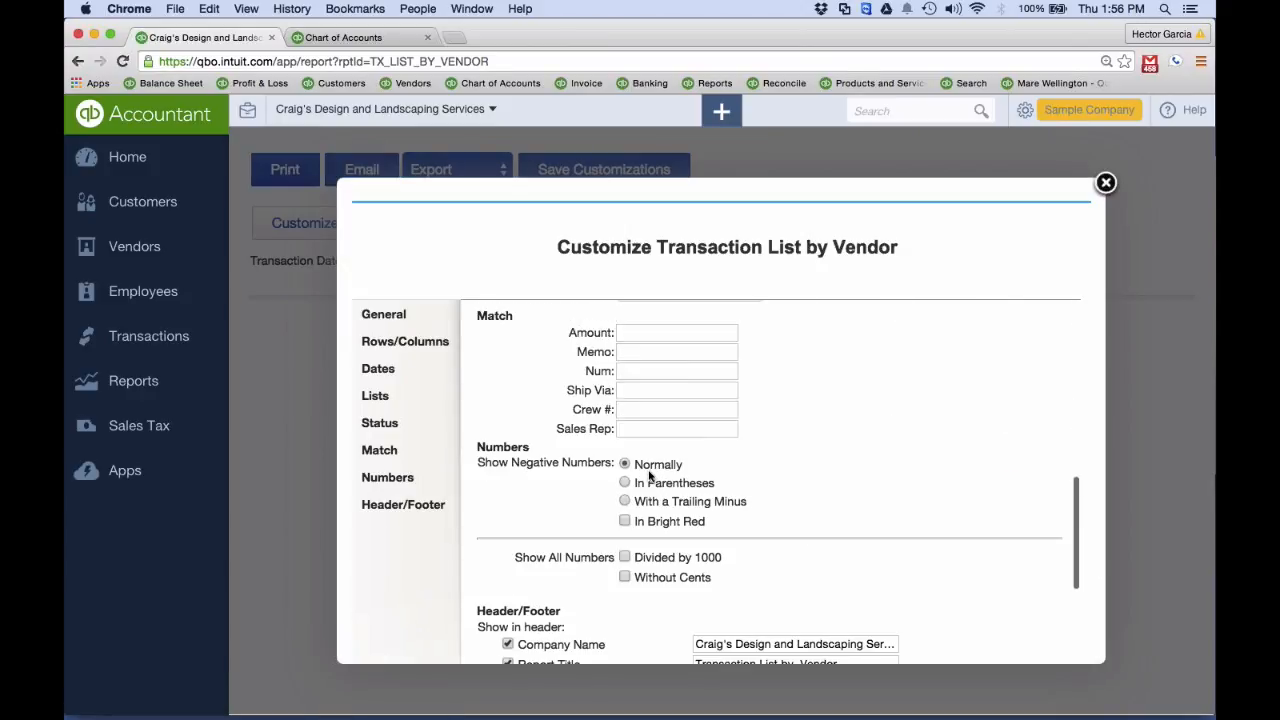
click(629, 371)
text(Reconcile Adjustment)
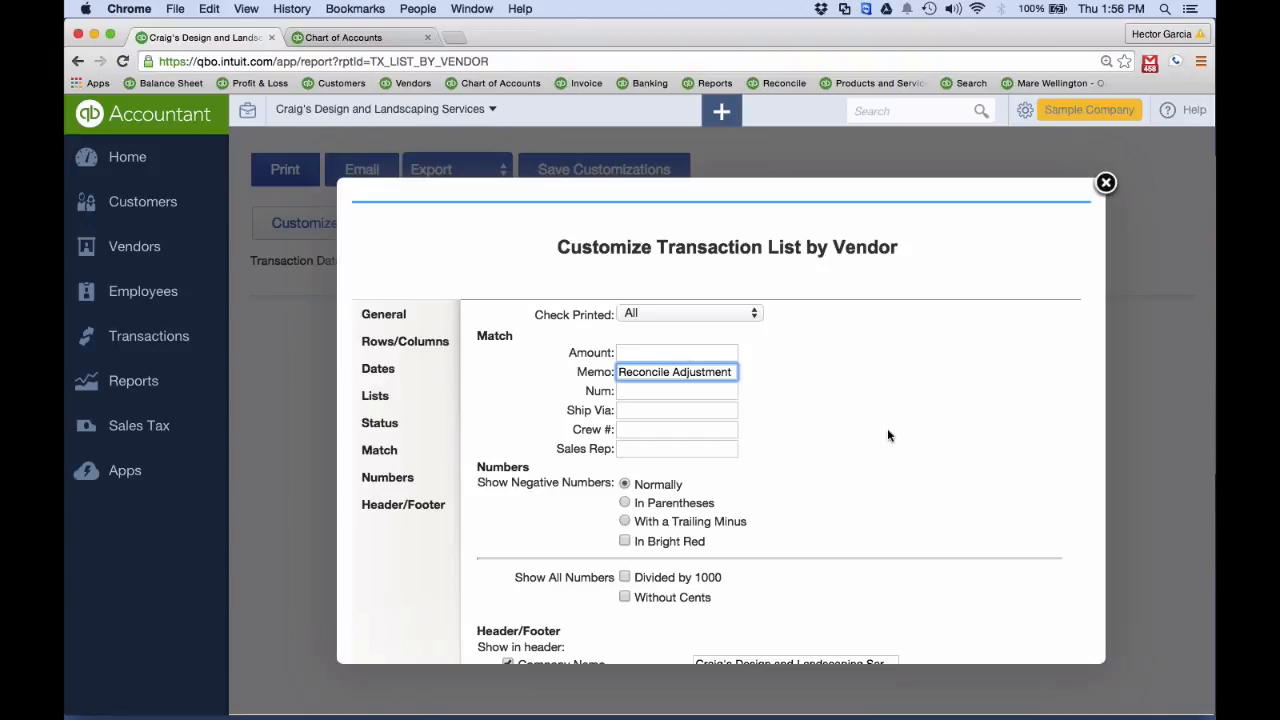
scroll(887, 428, down, 10)
click(766, 624)
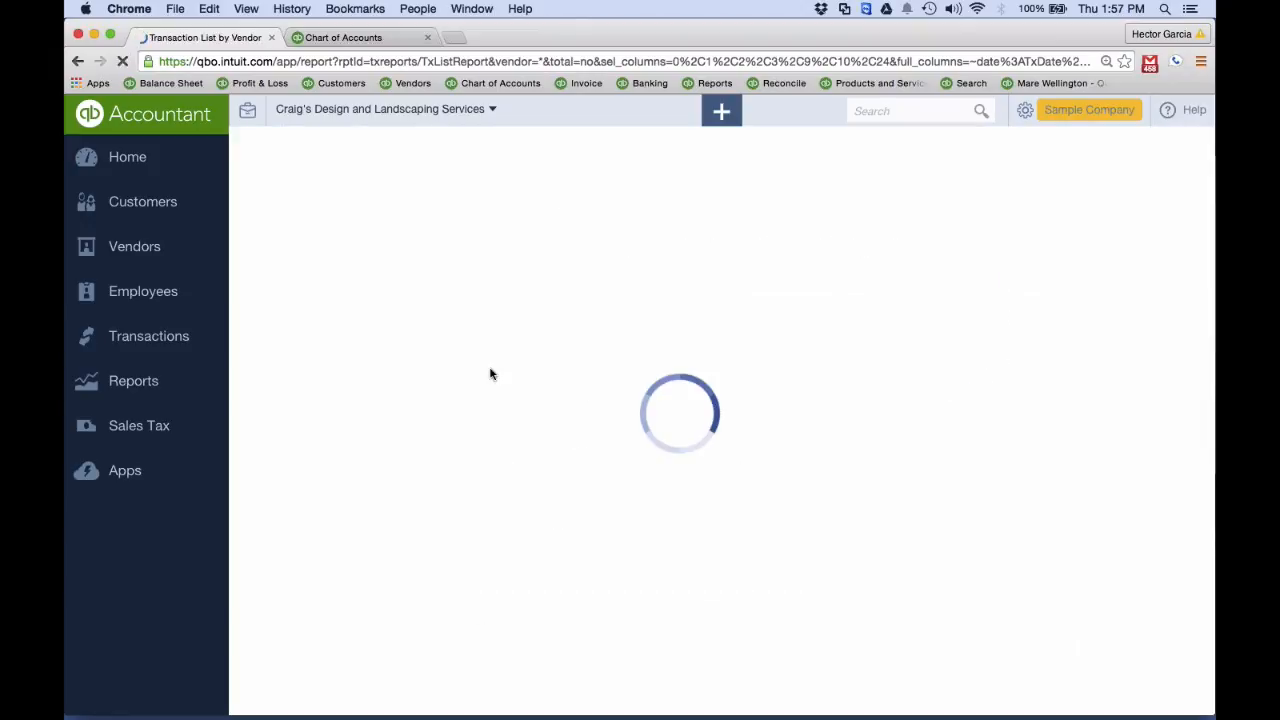
Set the report's transaction date range to All Dates and rerun it
click(402, 260)
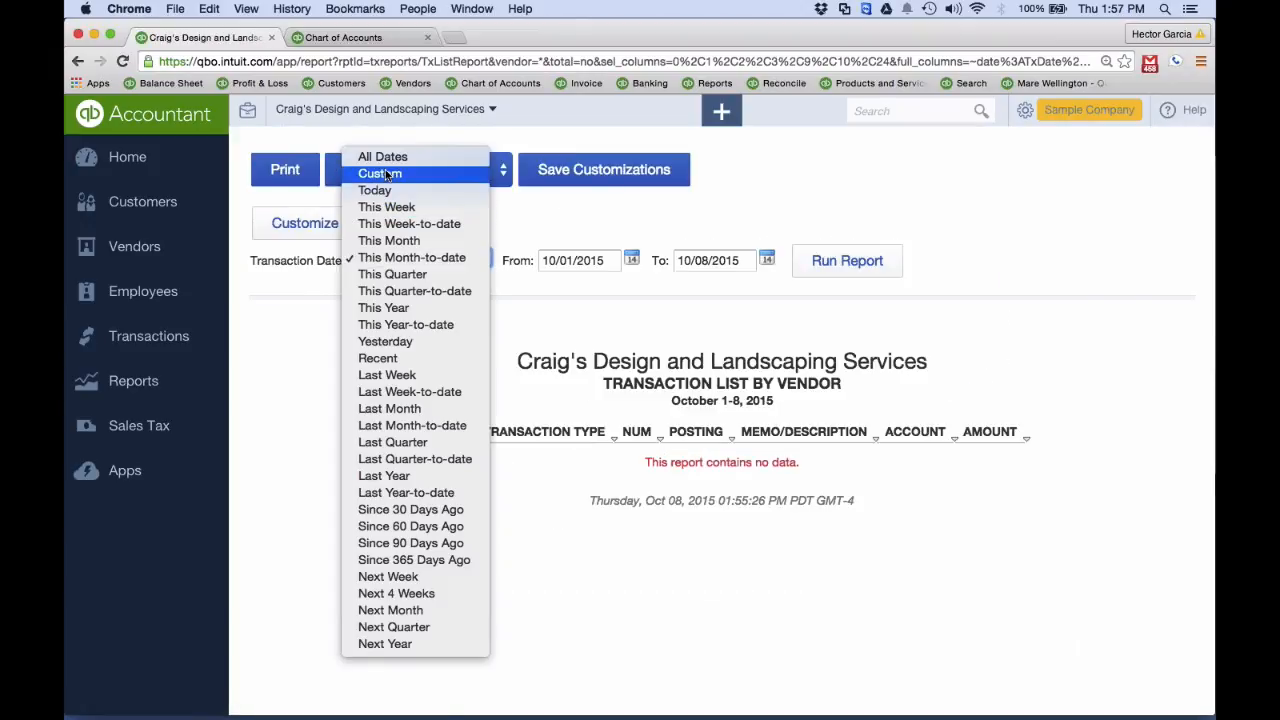
click(382, 157)
click(852, 262)
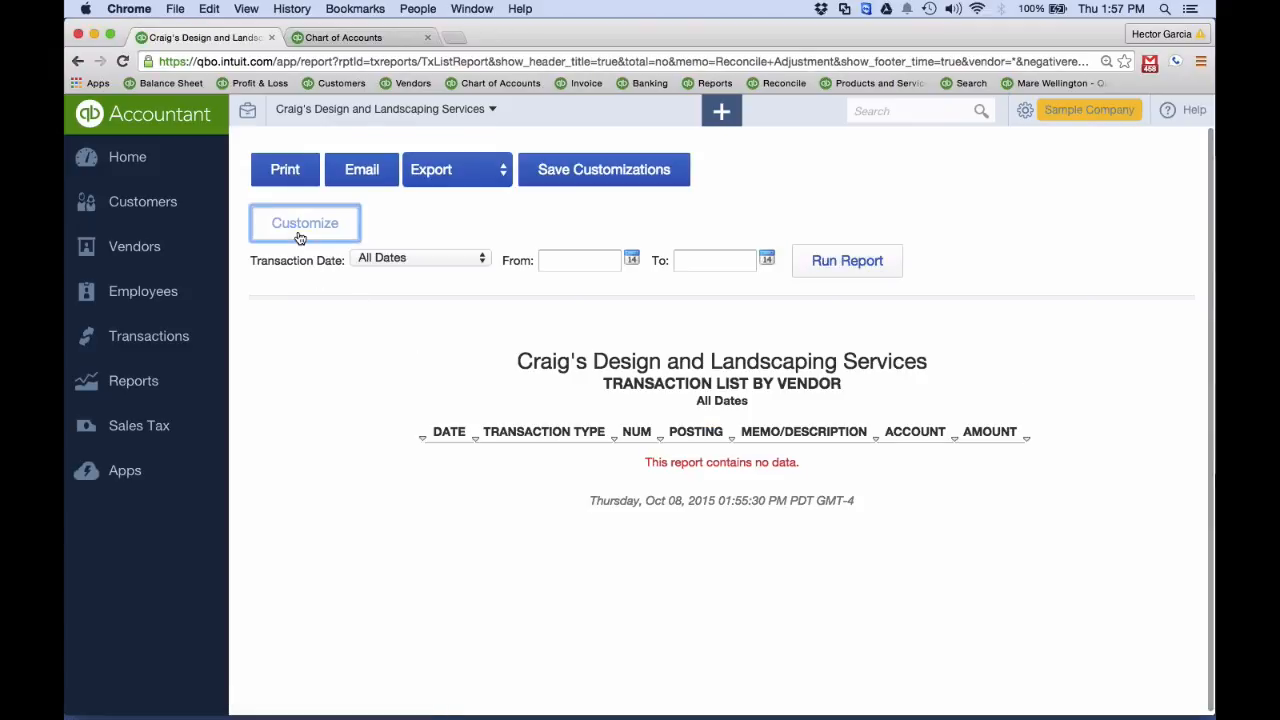
Review the list, status and match filters in the vendor report's customization settings, then close them
click(300, 228)
scroll(682, 415, down, 5)
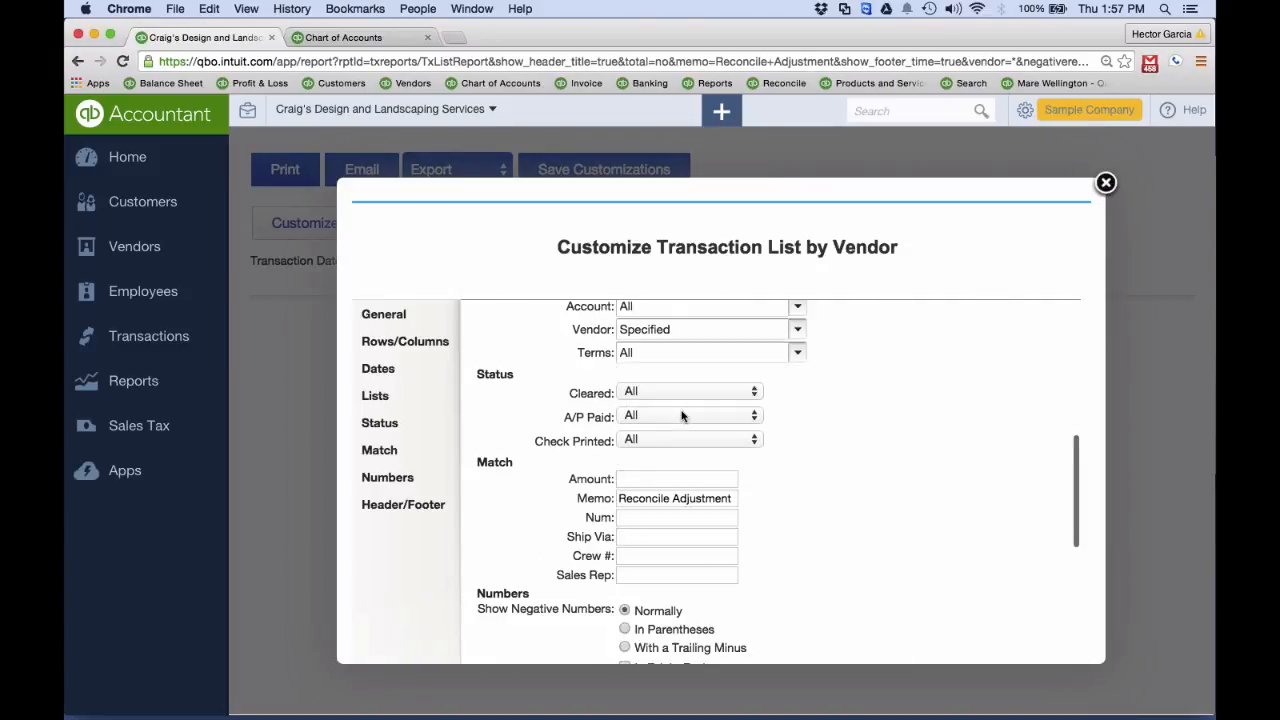
scroll(682, 415, up, 1)
scroll(682, 415, down, 3)
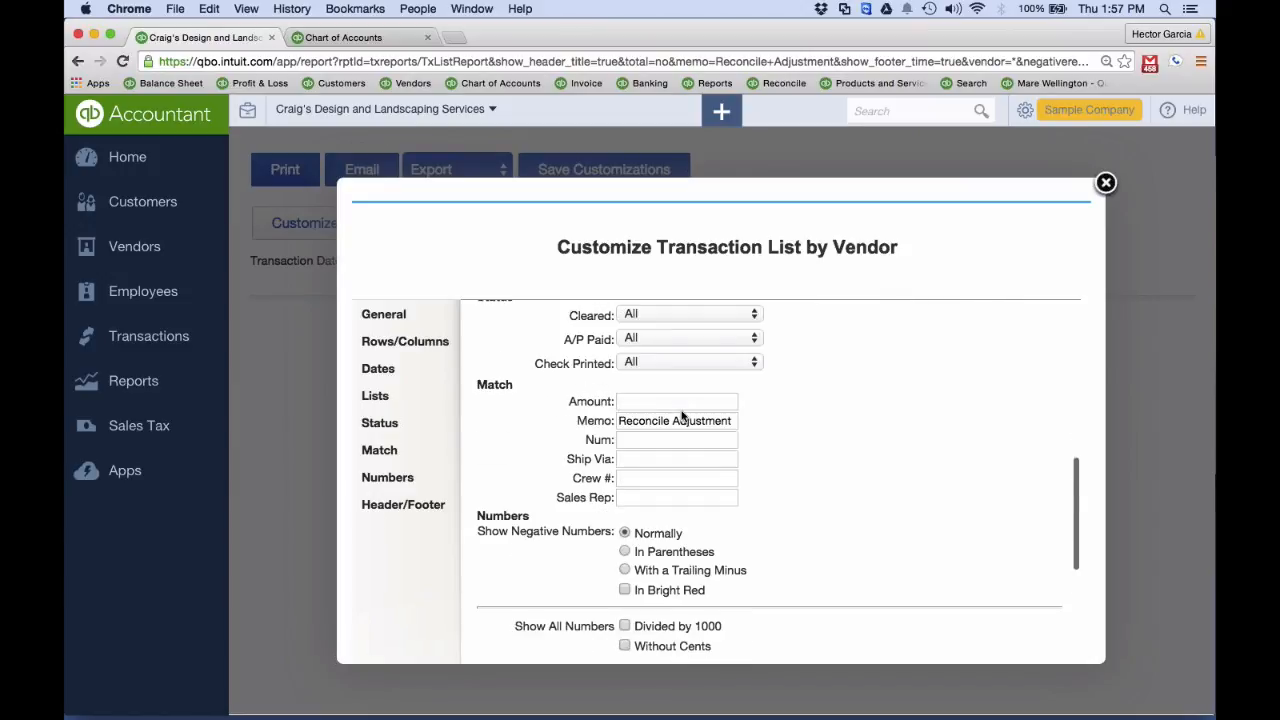
click(1105, 183)
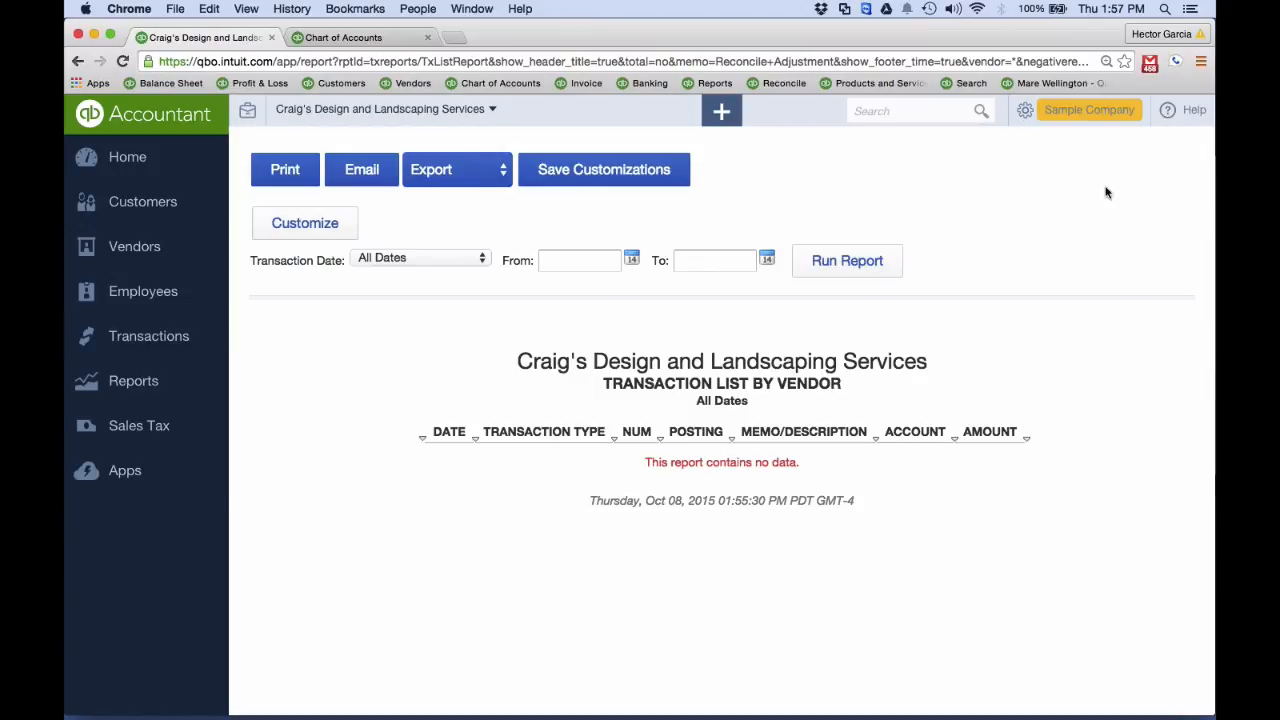
Run the recommended Profit and Loss report and drill down into the transactions behind its Net Income
click(160, 338)
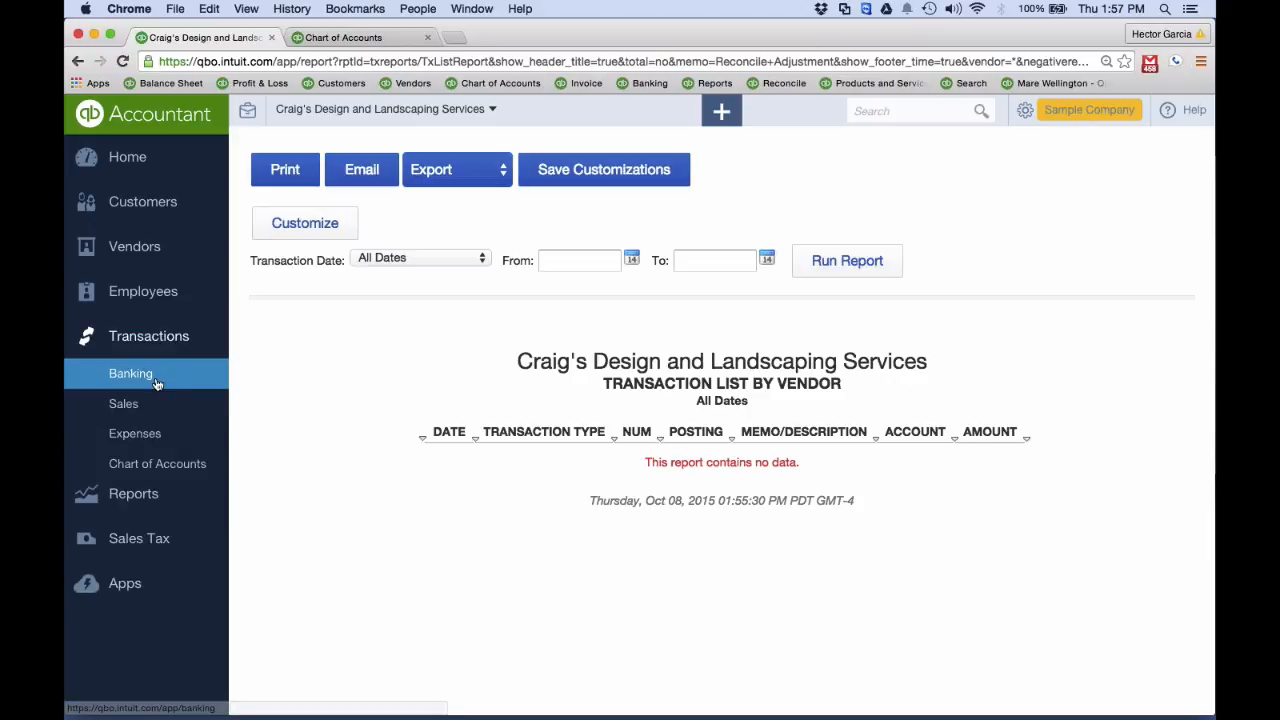
click(132, 509)
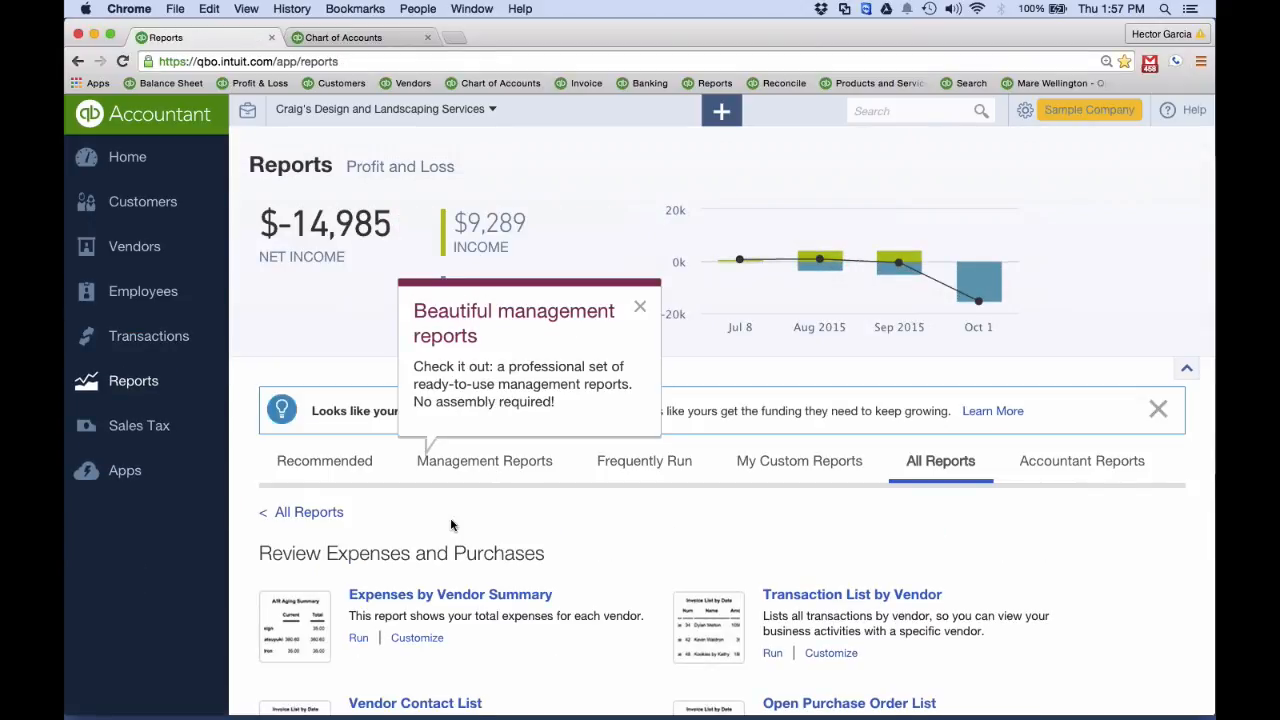
click(323, 465)
click(405, 566)
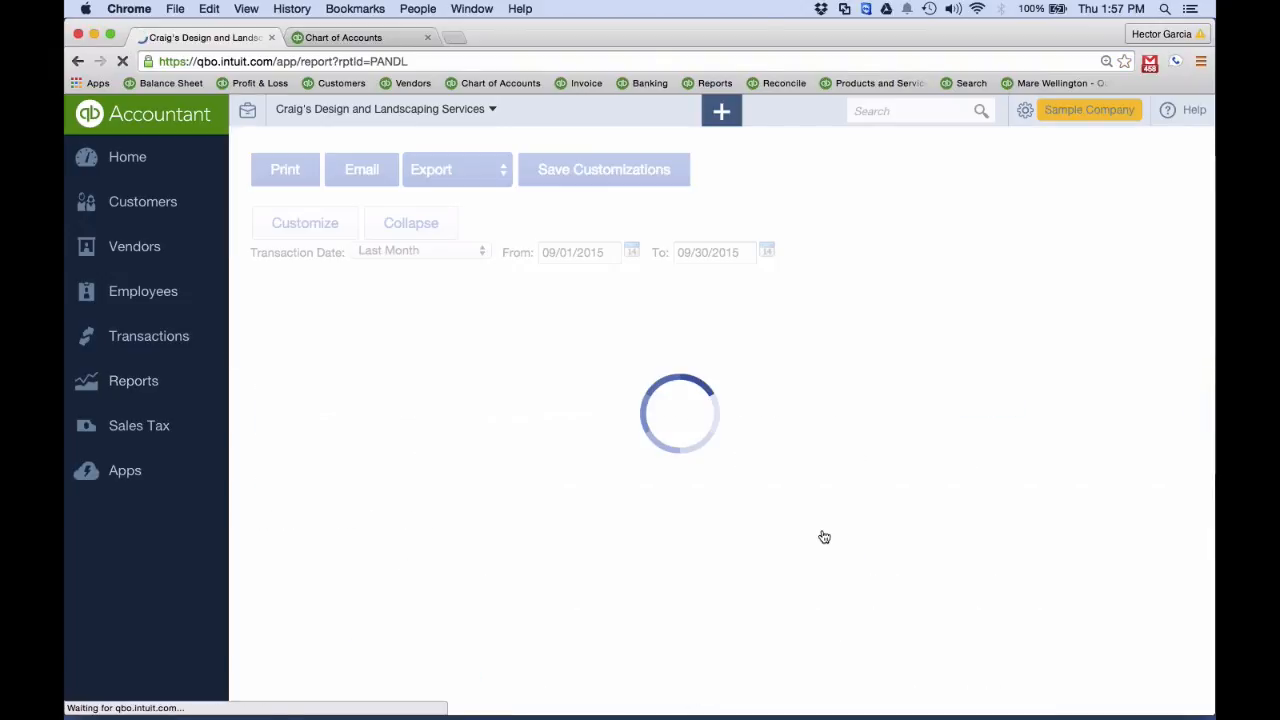
scroll(823, 535, down, 10)
click(845, 660)
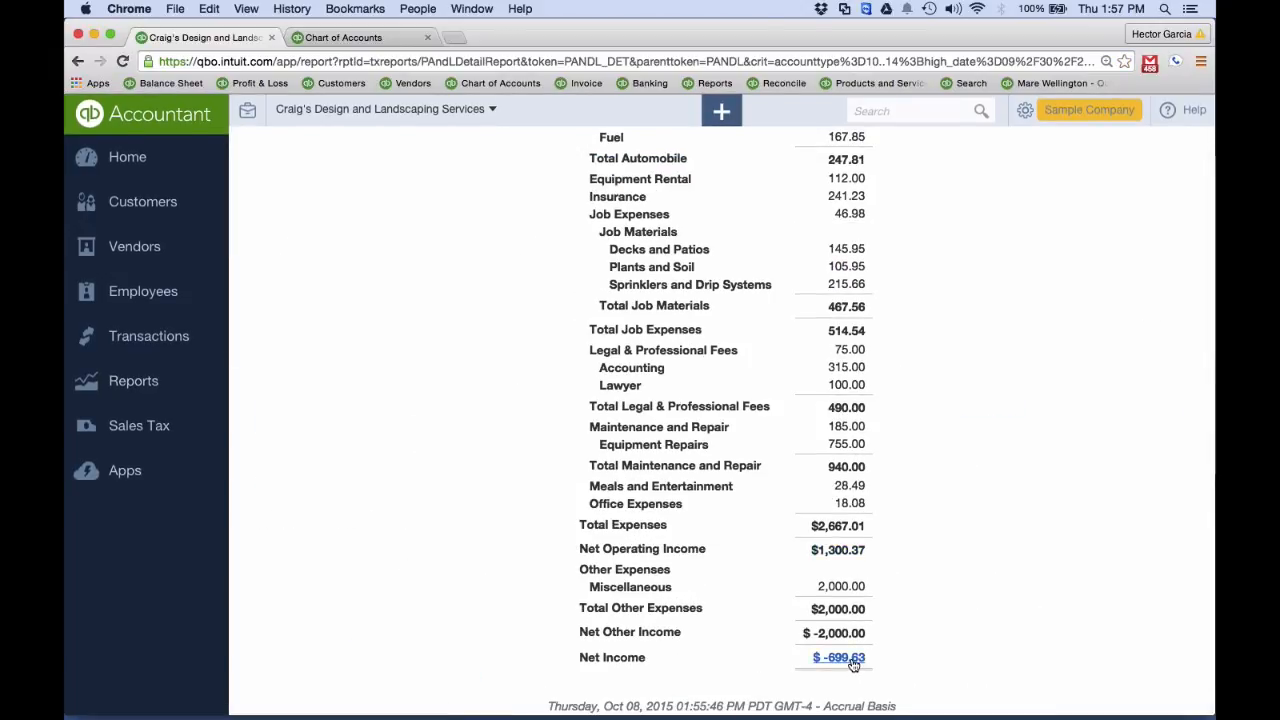
Review the column, sorting, list and number settings in the Profit and Loss Detail report's customization, then close them
click(300, 225)
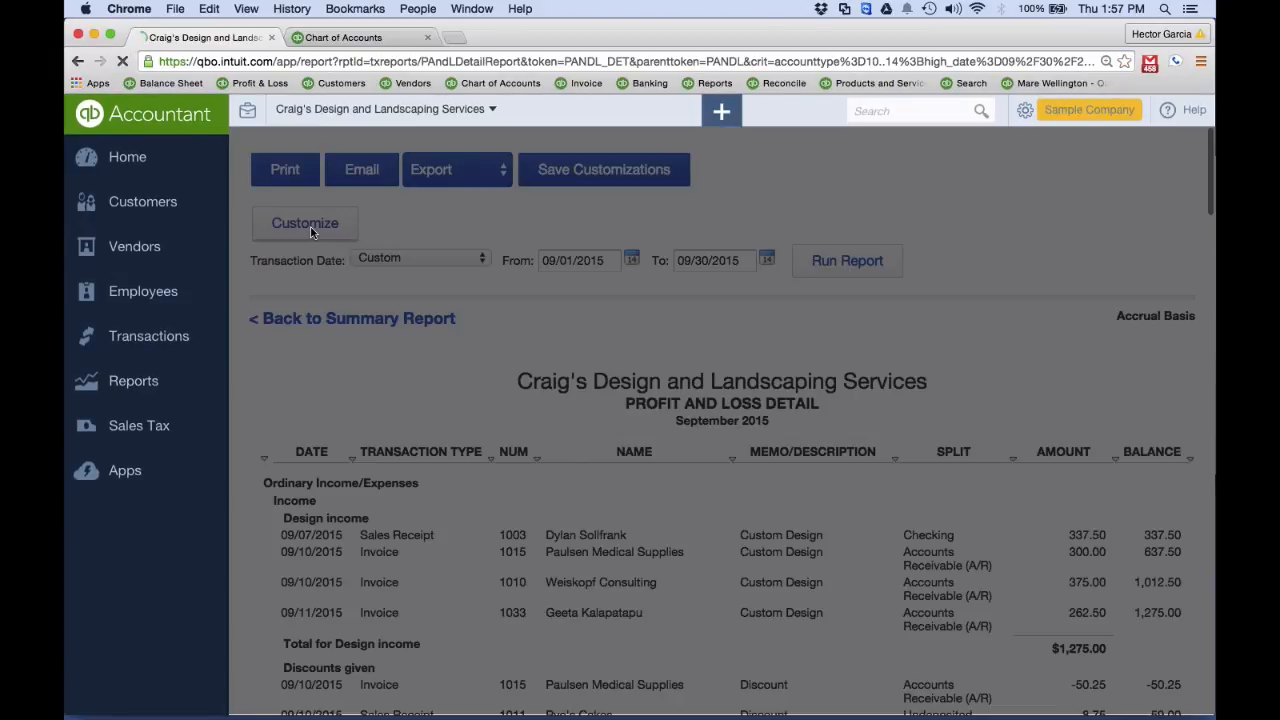
scroll(615, 524, down, 15)
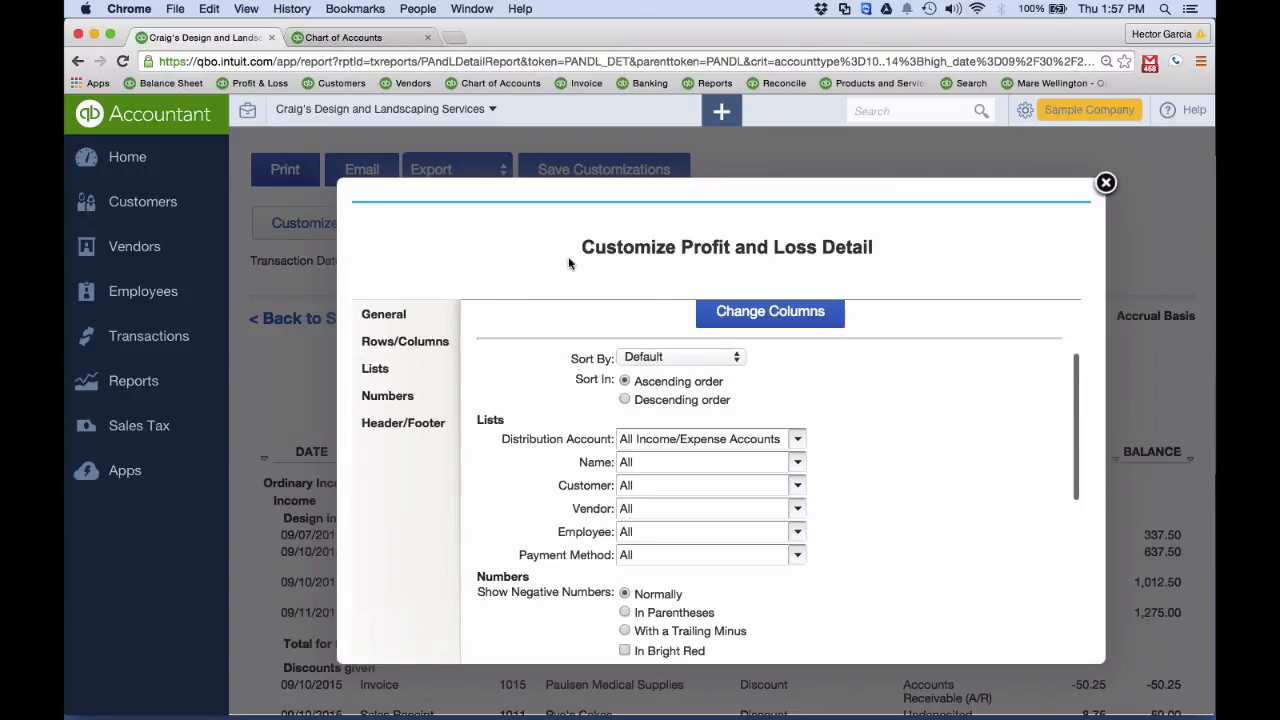
scroll(615, 524, up, 15)
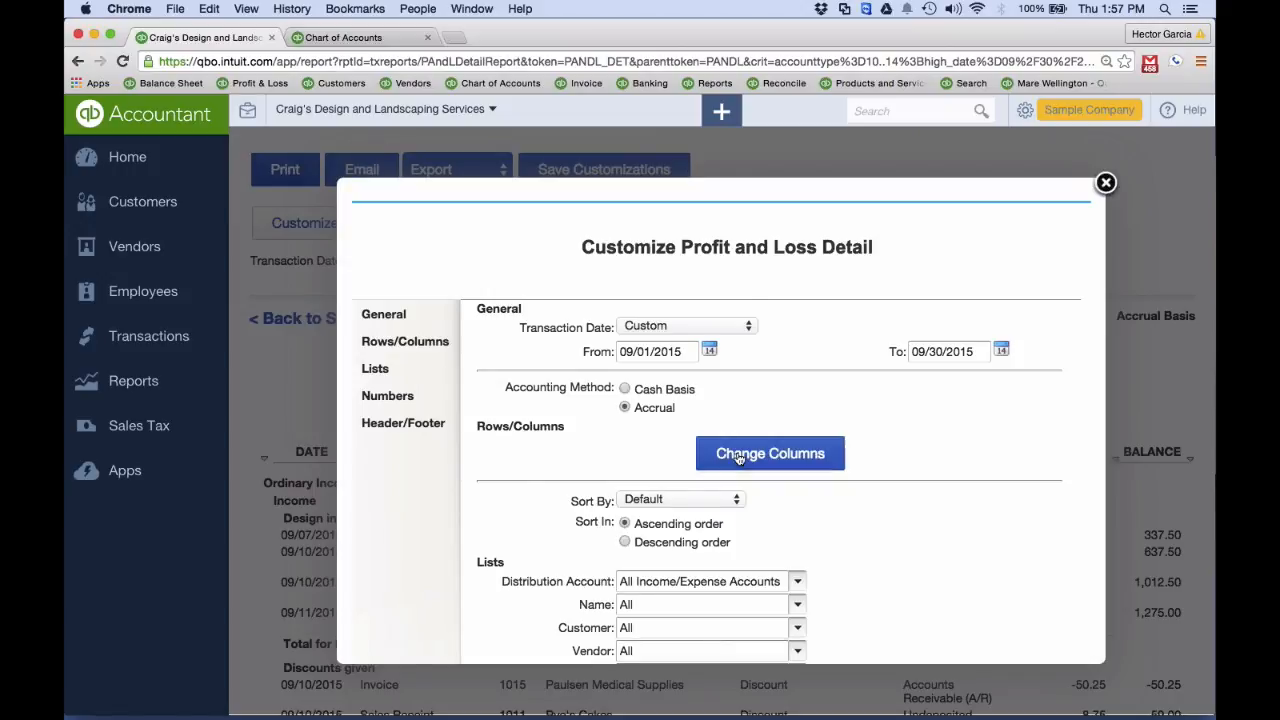
scroll(617, 524, down, 5)
click(1107, 181)
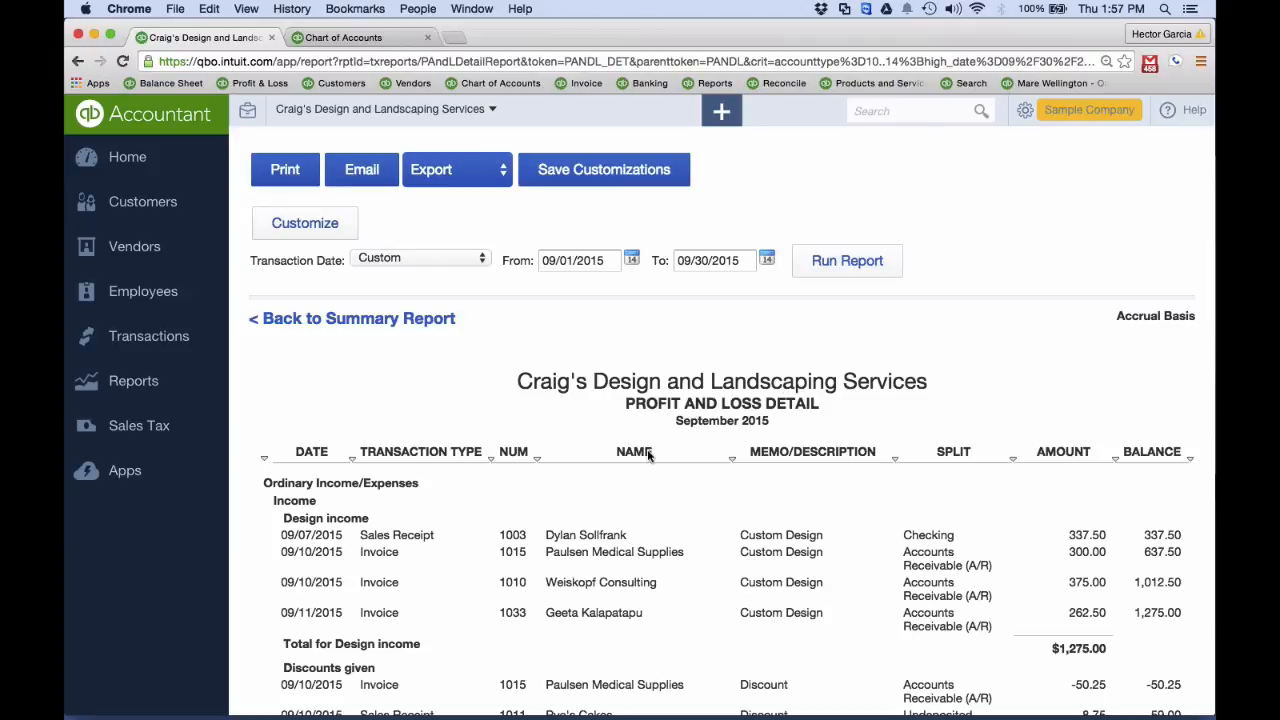
Return to the report center and look through the recommended, complete and frequently run report lists
click(295, 320)
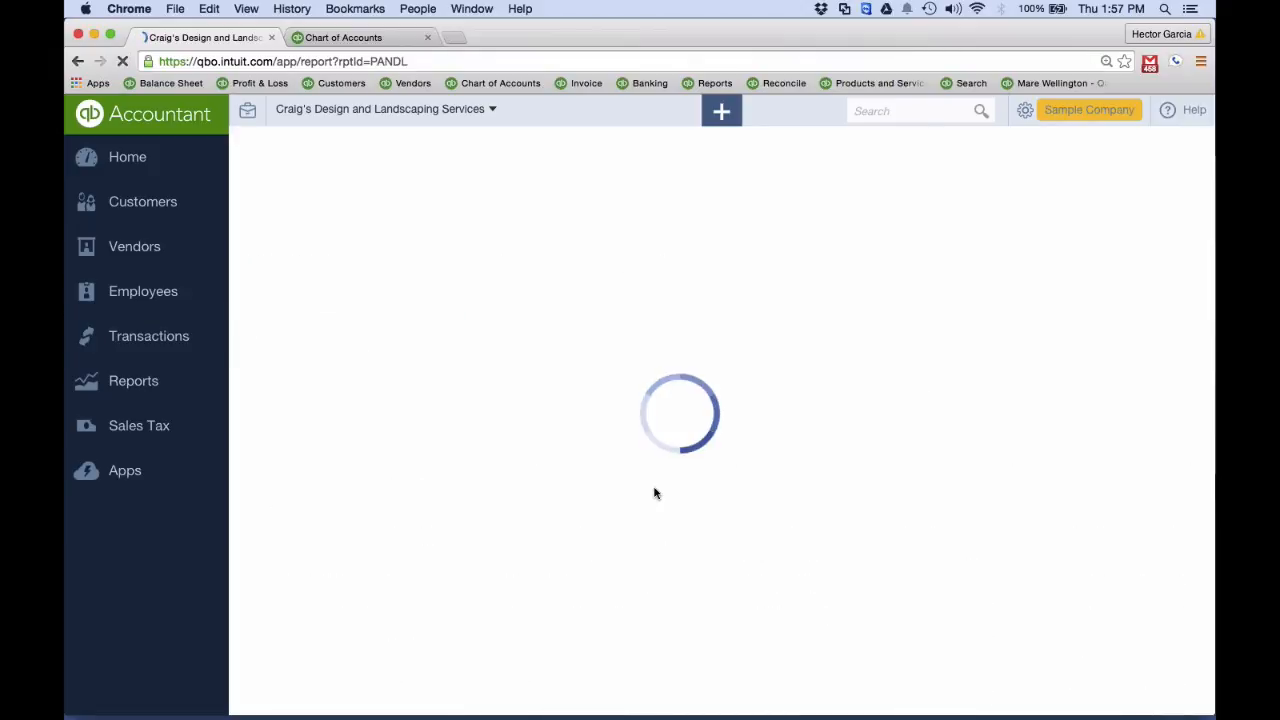
click(157, 398)
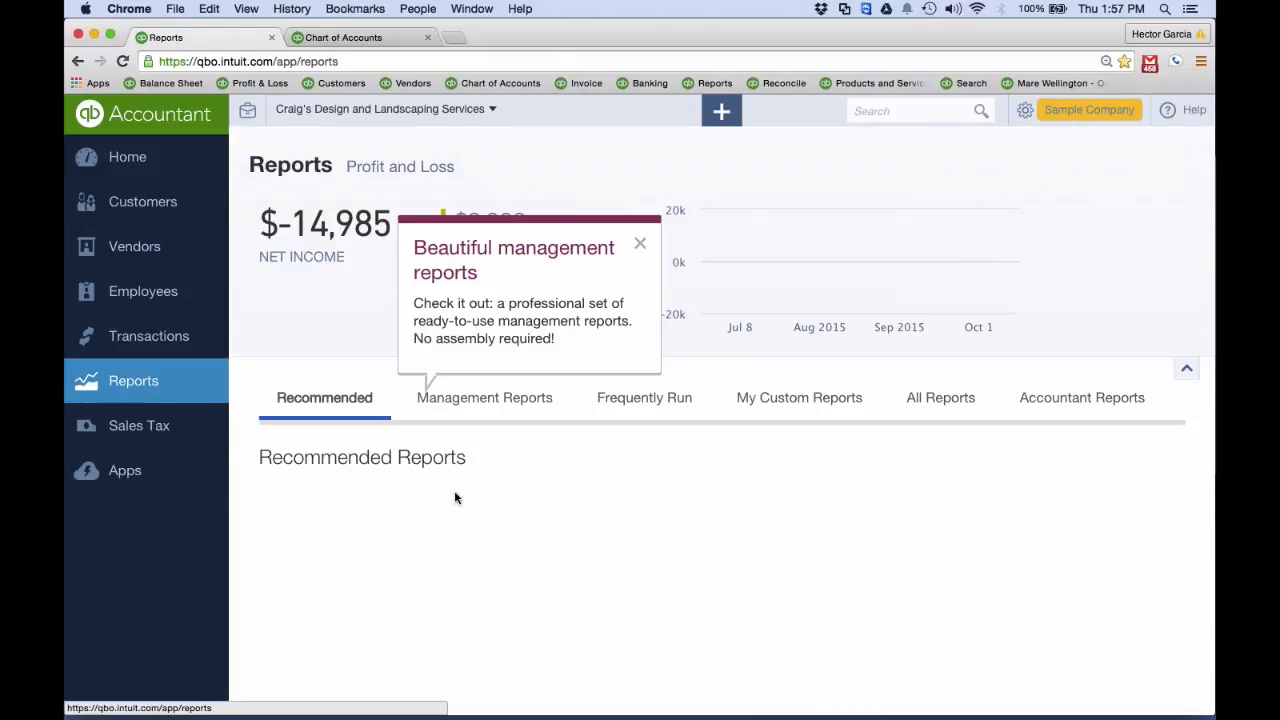
scroll(766, 512, down, 1)
scroll(766, 512, down, 3)
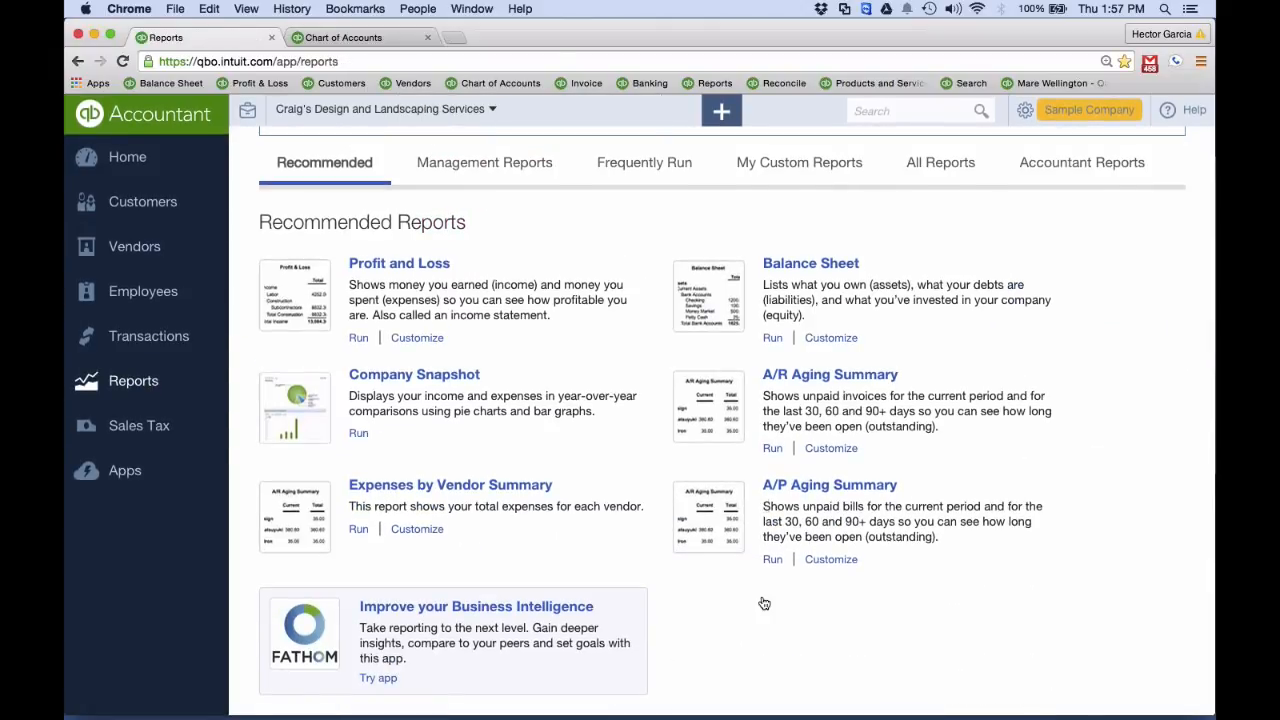
scroll(531, 520, up, 3)
click(945, 305)
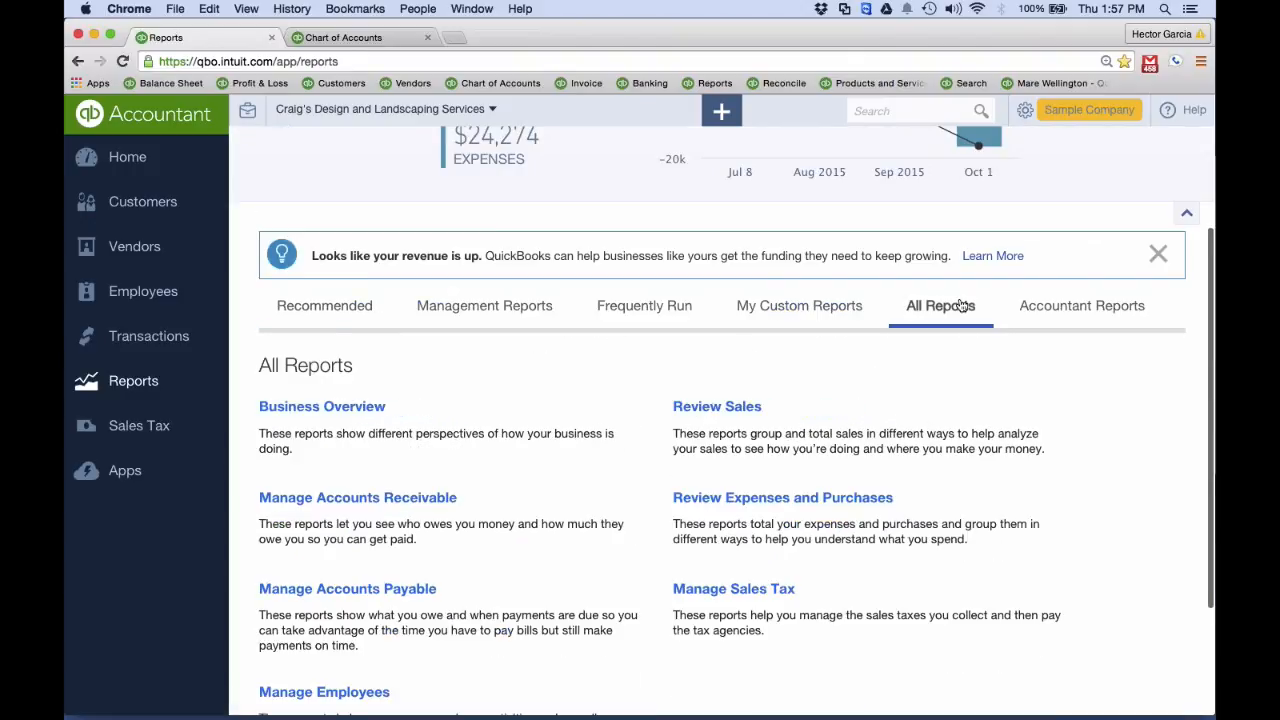
click(677, 306)
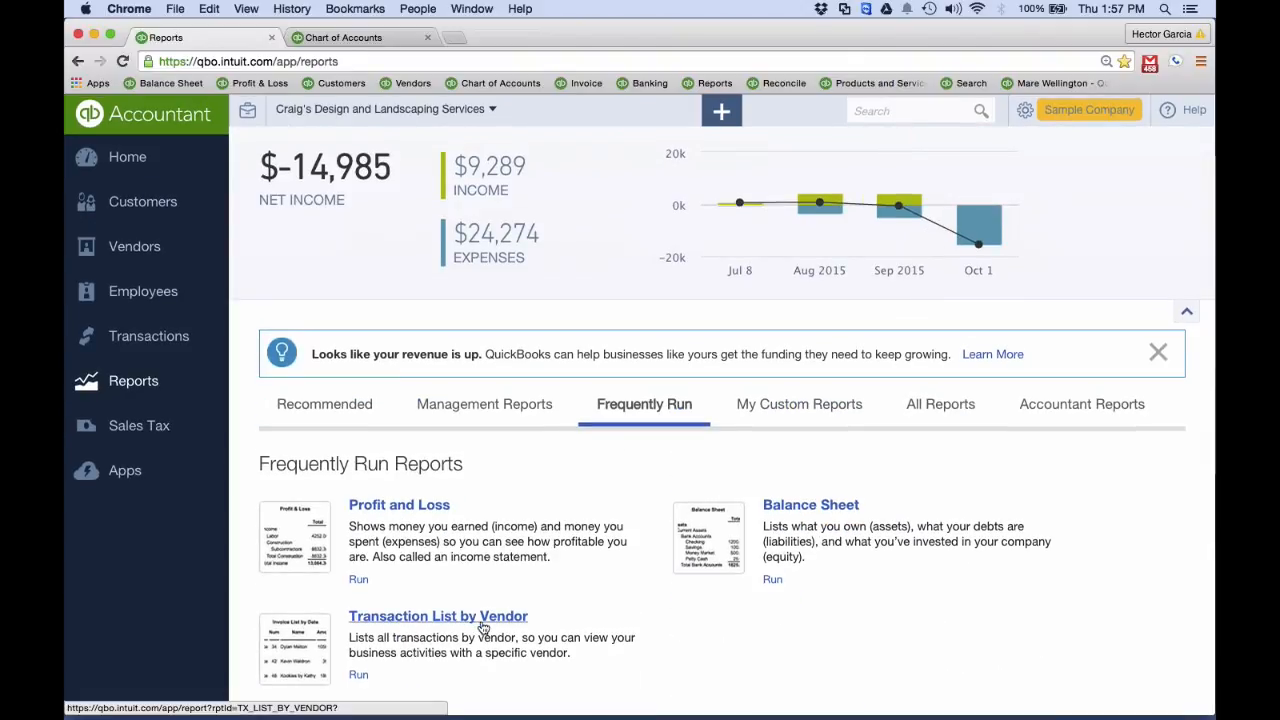
Browse the accountant reports from the Account List down to the Statement of Cash Flows and back up to Reconciliation Reports
scroll(478, 626, up, 2)
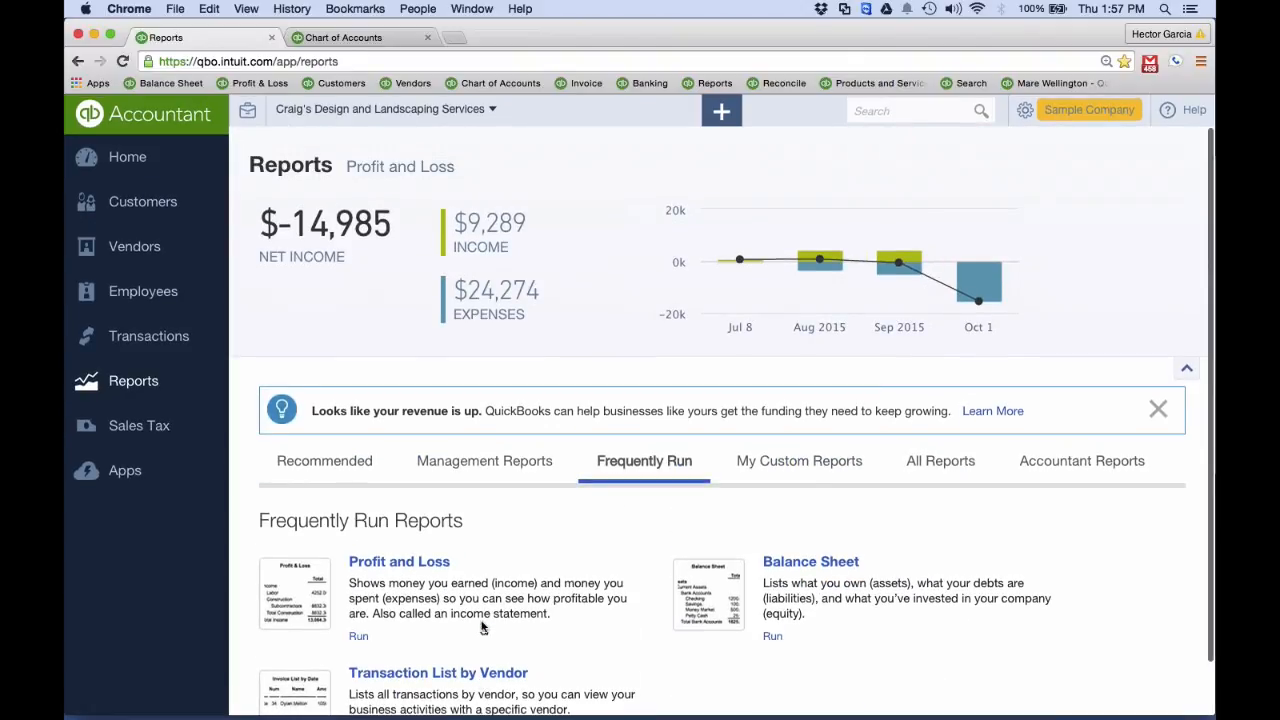
click(1098, 458)
scroll(1082, 453, down, 10)
scroll(1082, 453, down, 1)
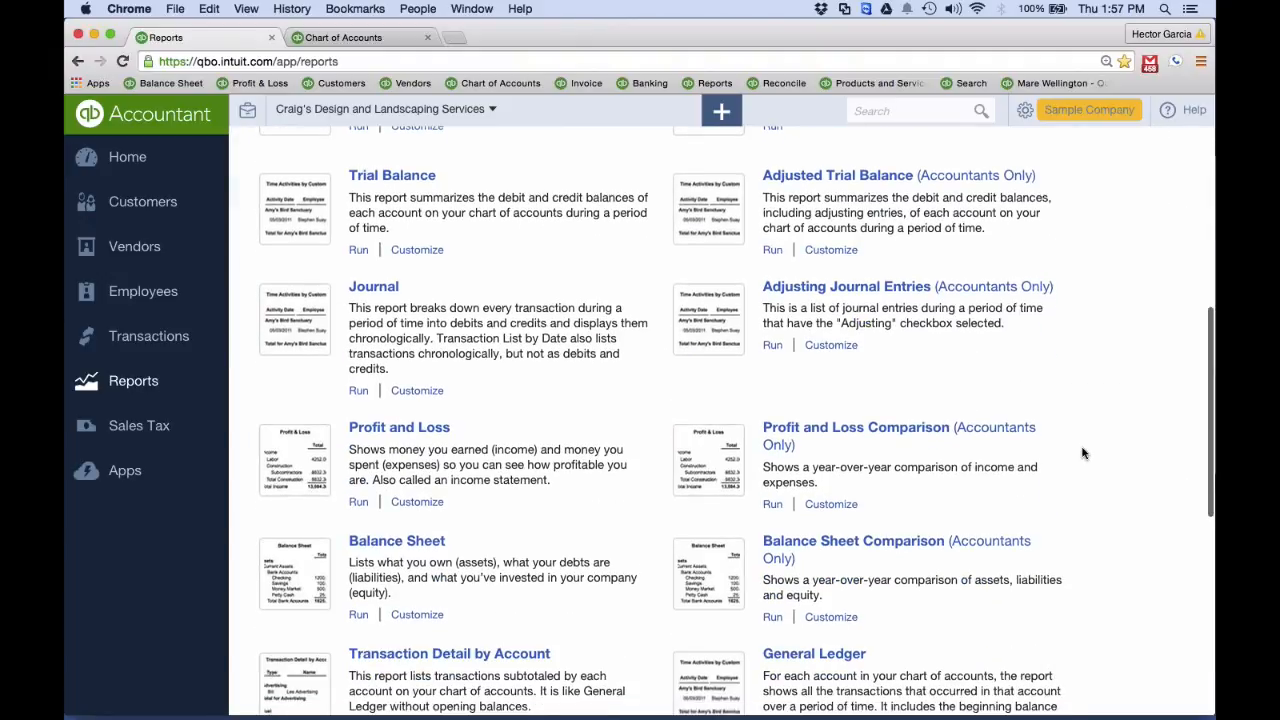
scroll(1082, 453, down, 5)
scroll(1082, 453, down, 1)
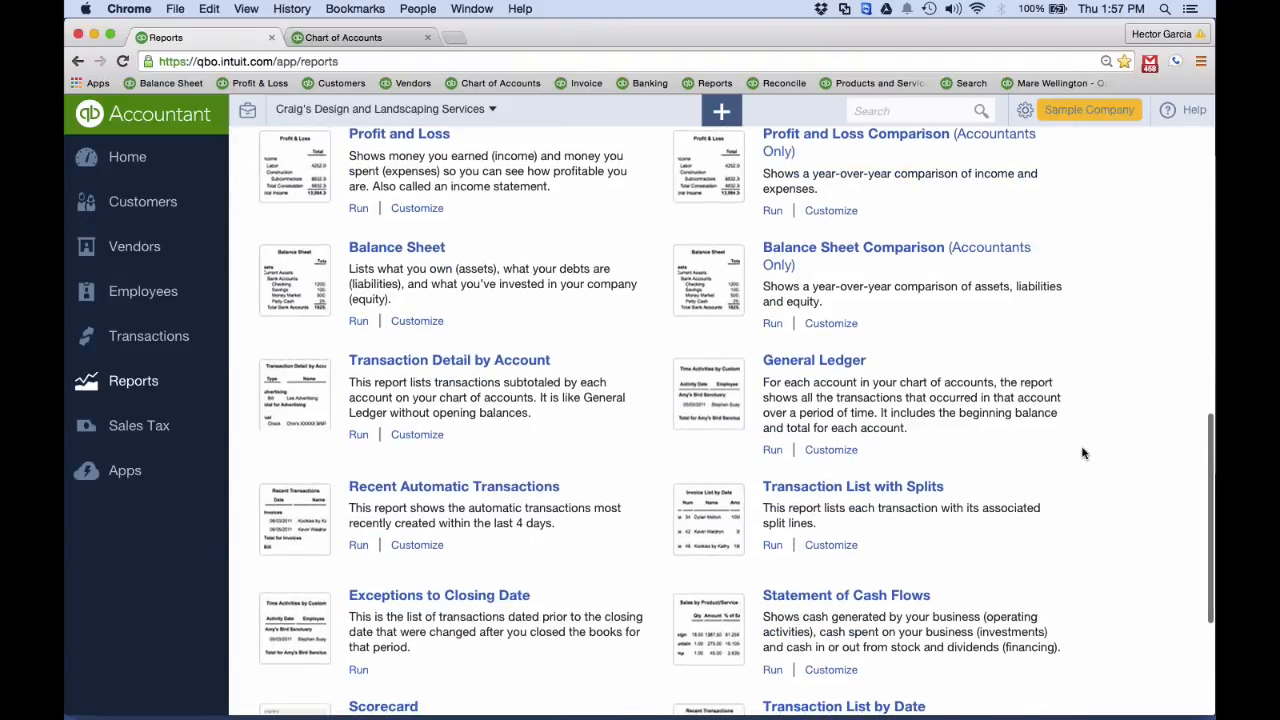
scroll(1082, 453, up, 7)
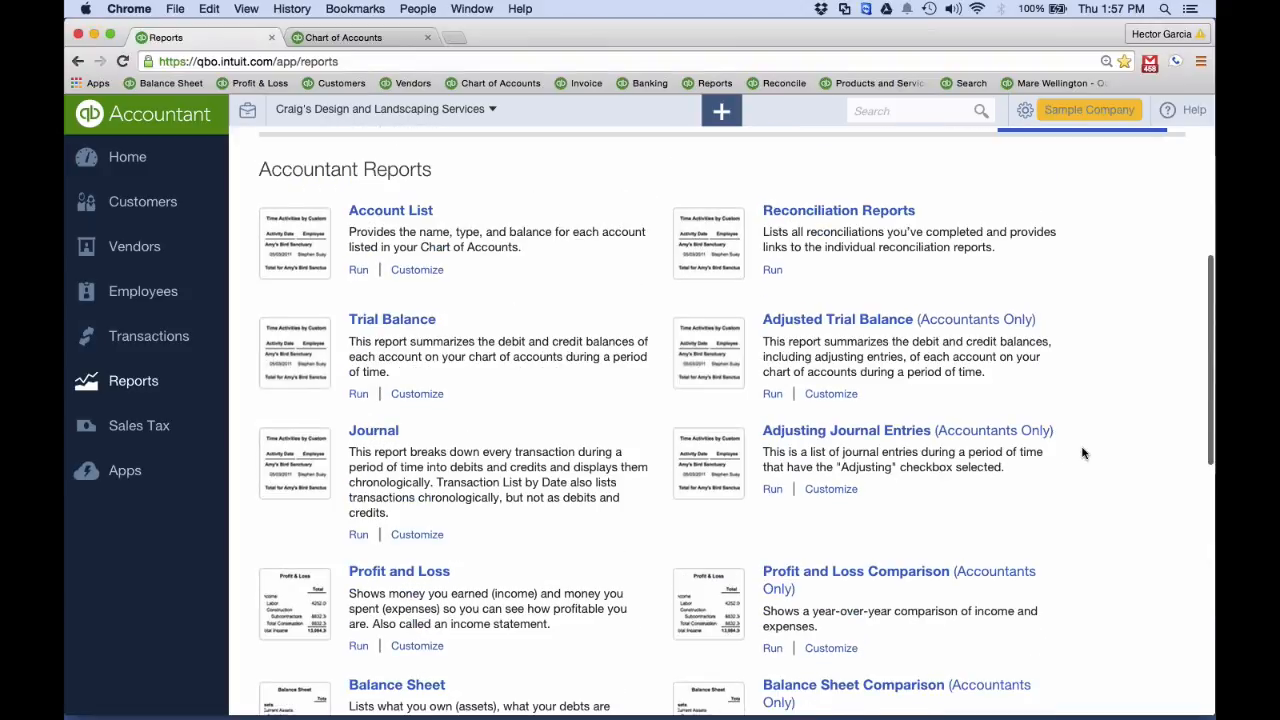
scroll(1082, 453, up, 3)
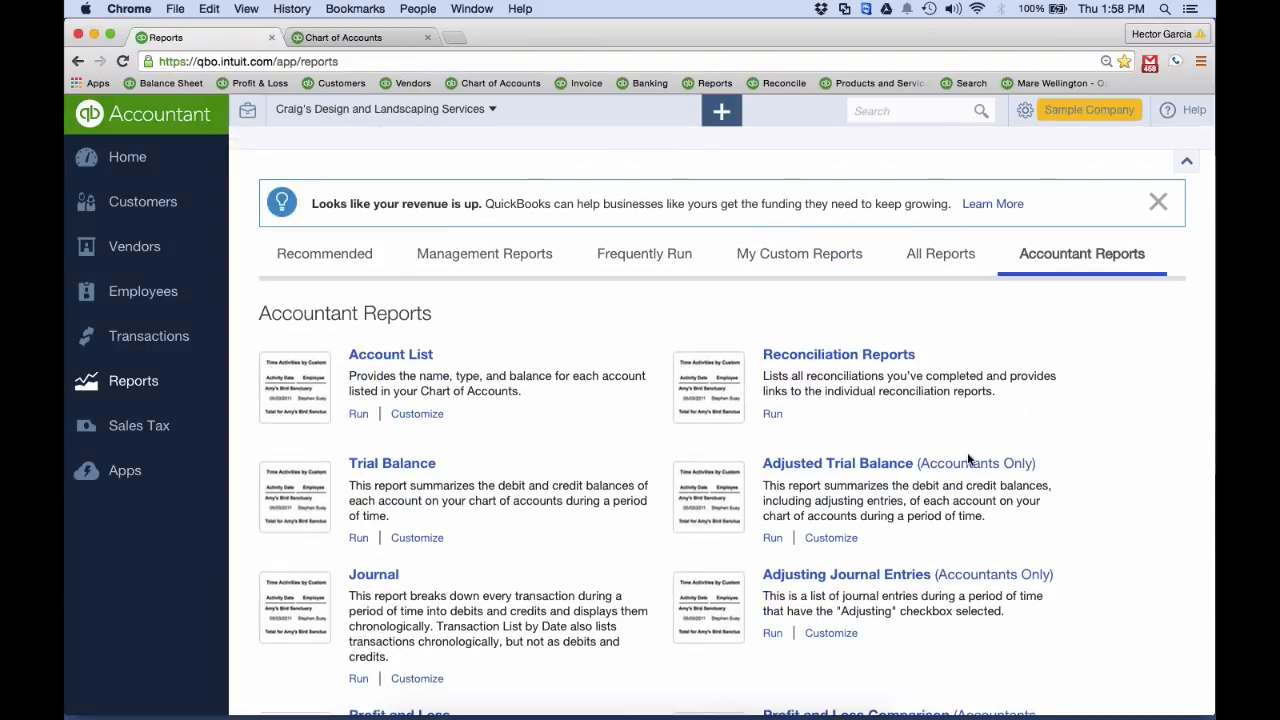
key(ctrl+Up)
click(131, 433)
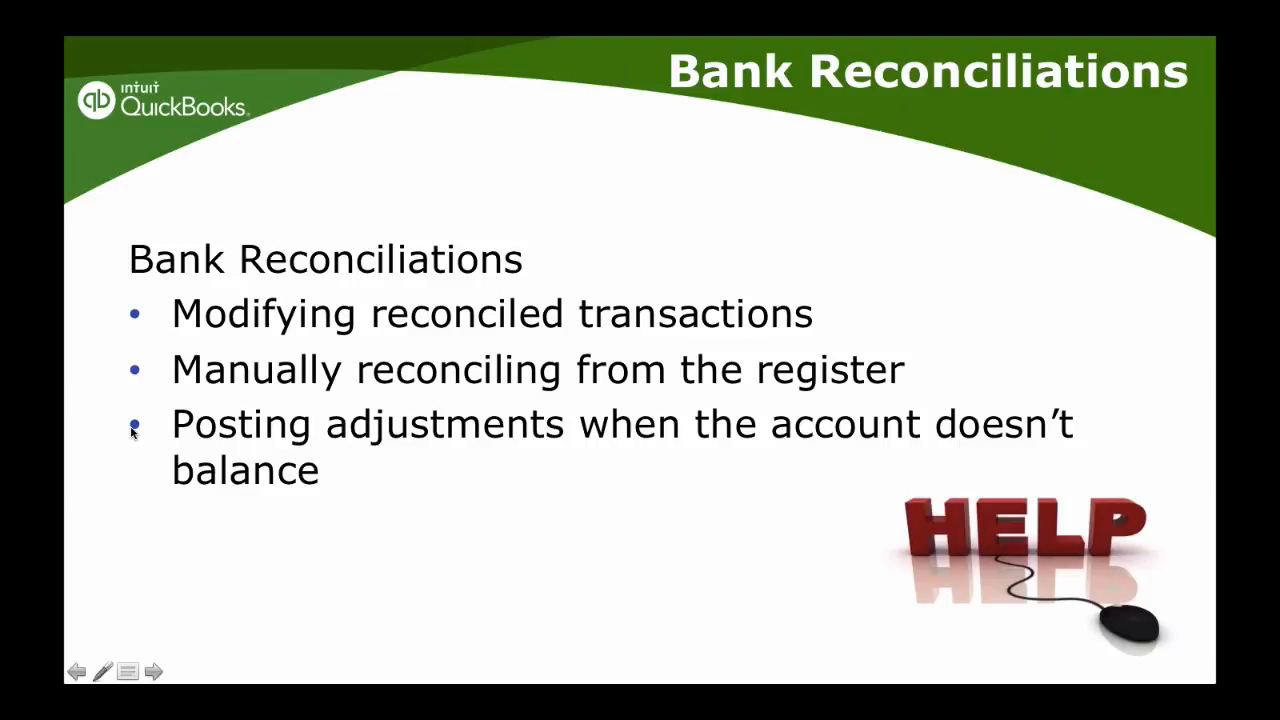
click(131, 433)
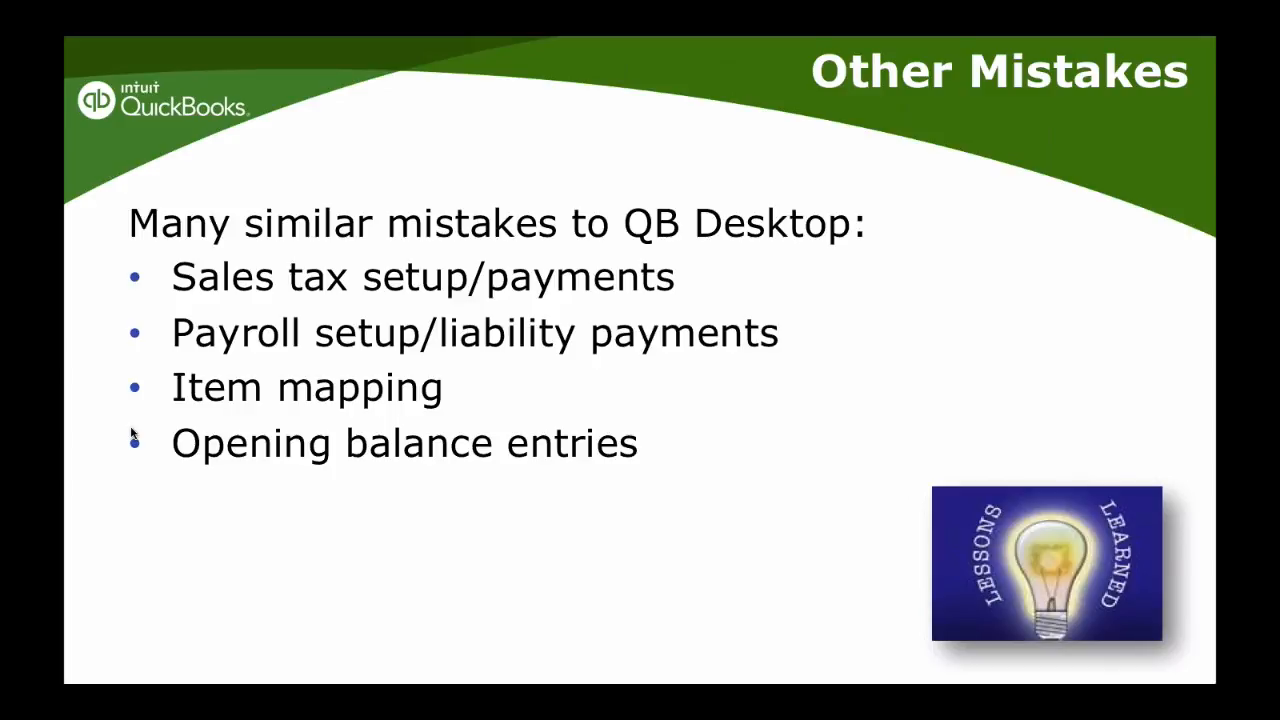
Switch back to QuickBooks Online and review the tax owed and recent payments in the Sales Tax Center
key(ctrl+Up)
click(666, 324)
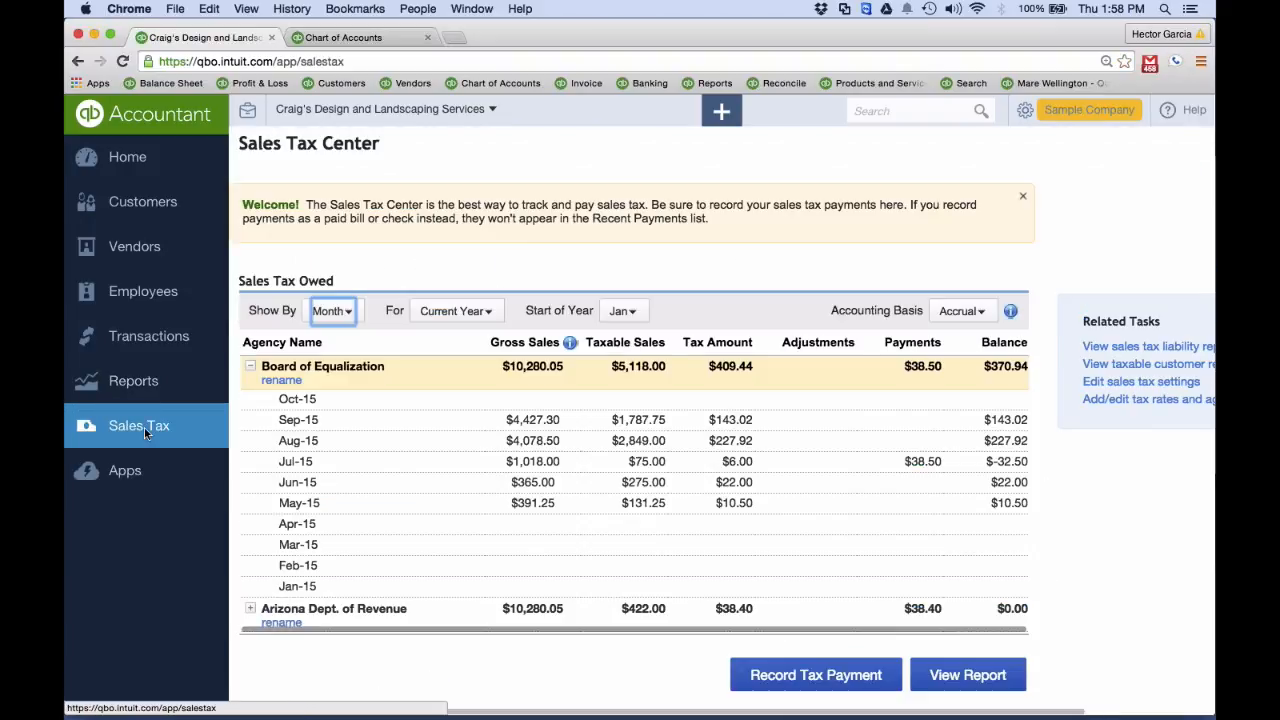
scroll(634, 462, down, 1)
scroll(634, 462, down, 3)
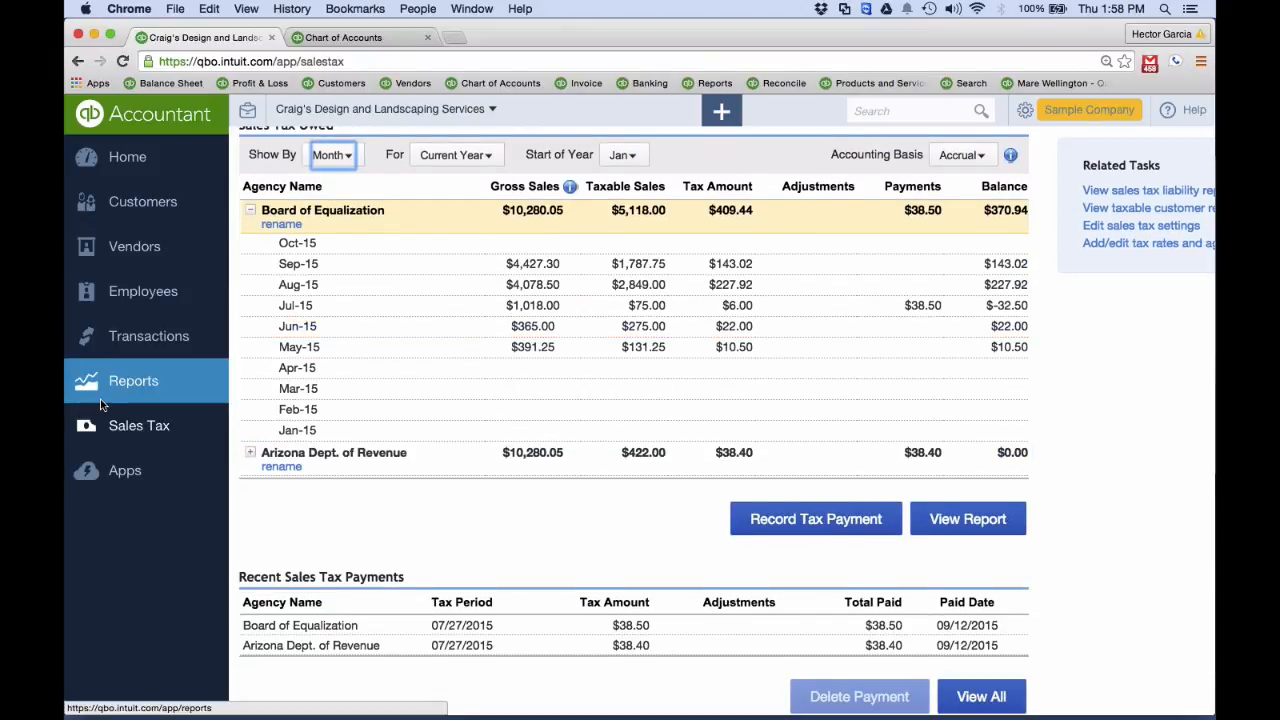
Start a sales tax payment for the Board of Equalization, copy its 370.94 tax payment amount, and cancel without recording it
scroll(460, 420, up, 2)
click(816, 580)
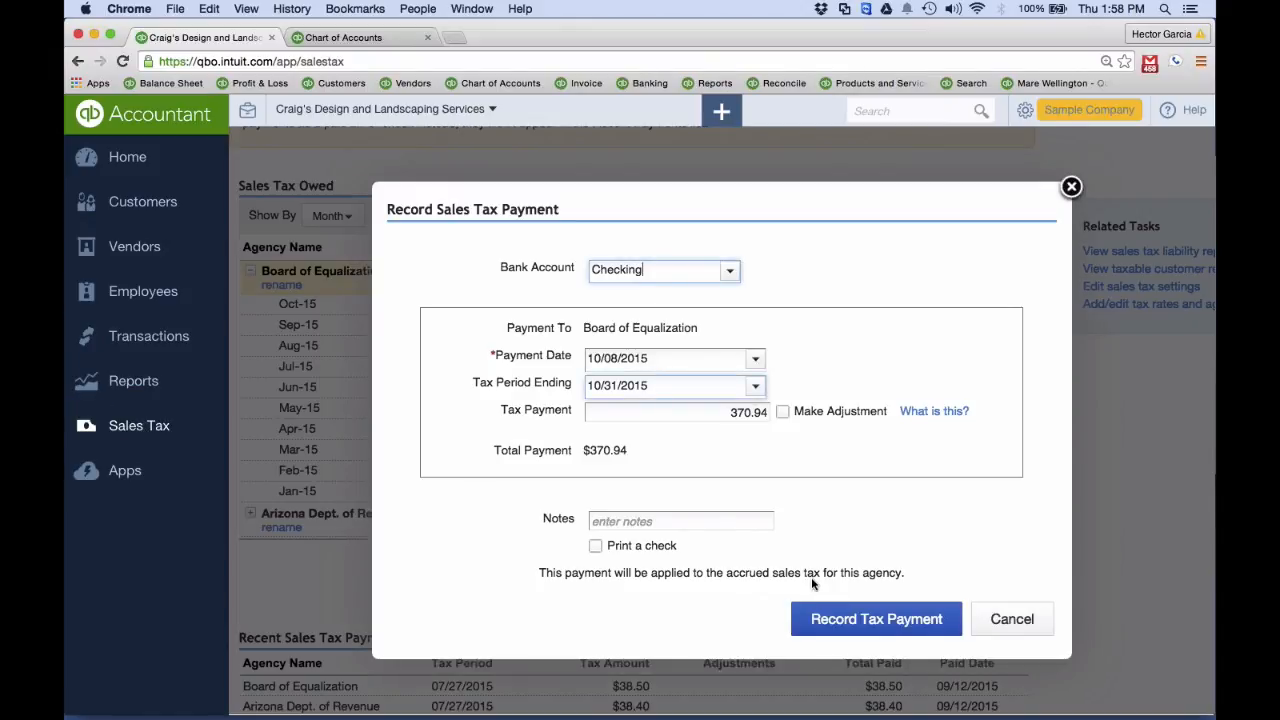
right_click(710, 413)
click(802, 410)
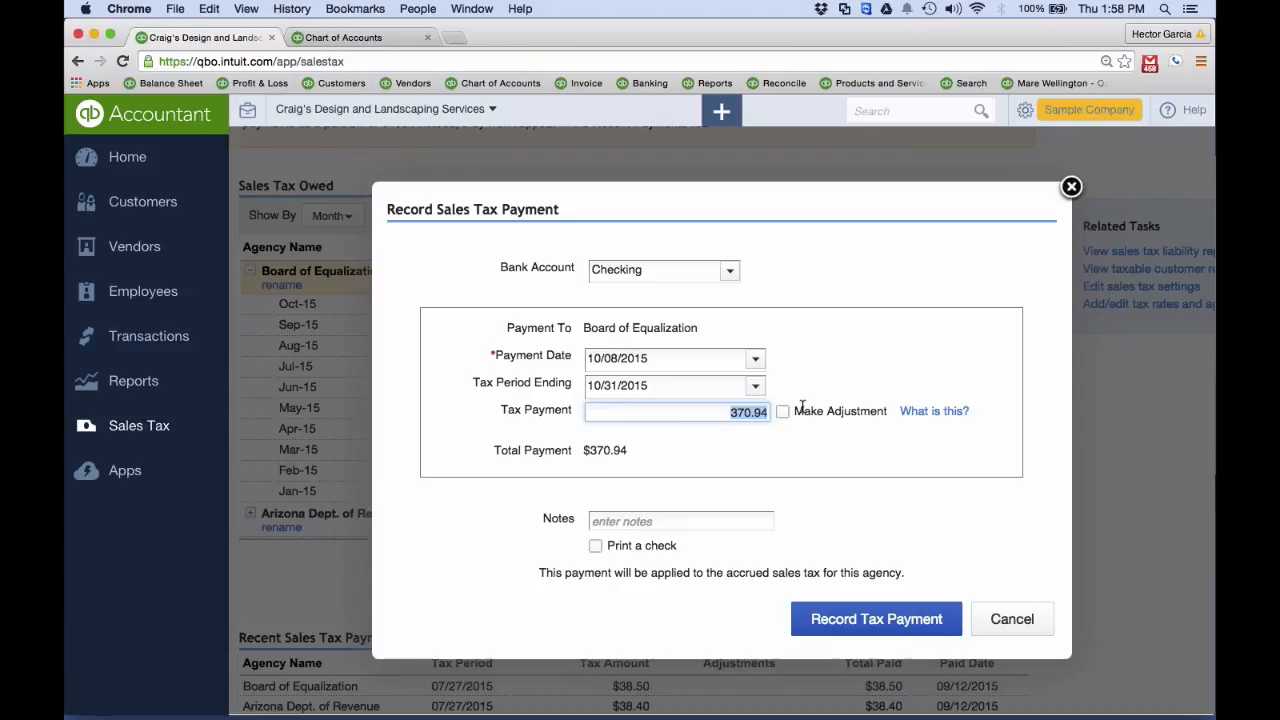
key(BackSpace)
click(1008, 612)
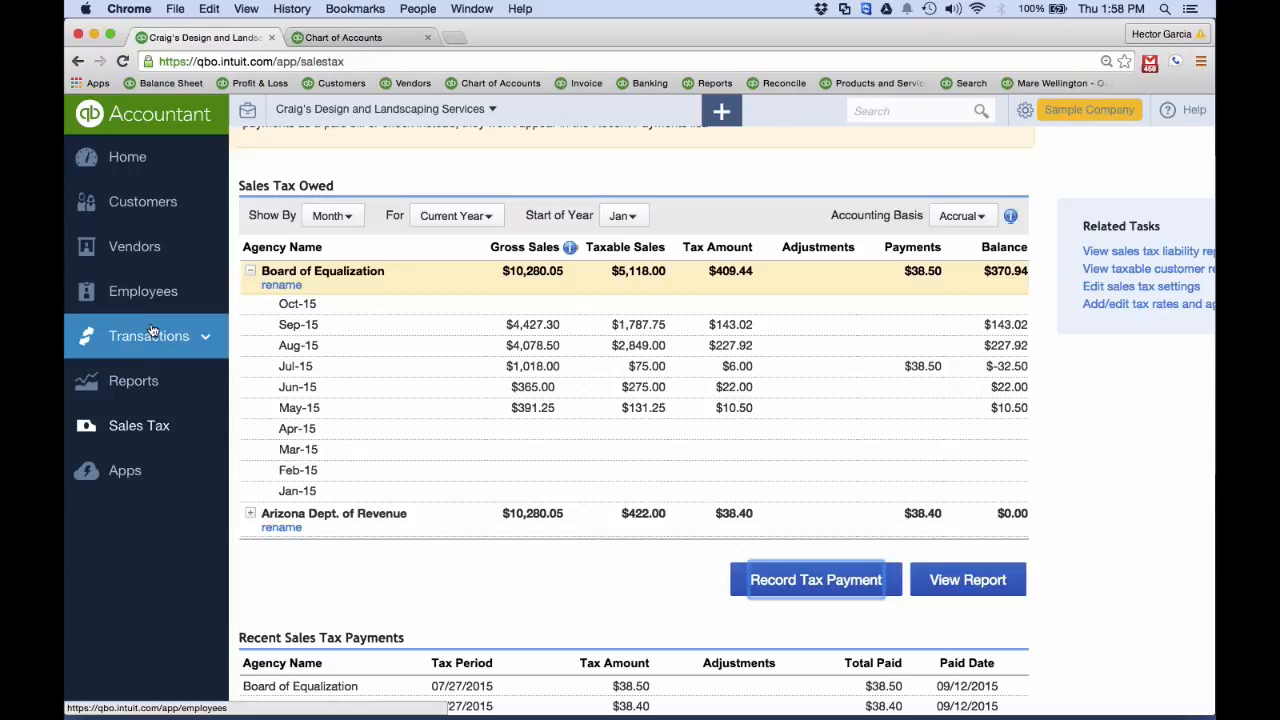
Start a new check and add "Dept Of Revenue" as a new vendor for its payee
click(721, 111)
click(595, 265)
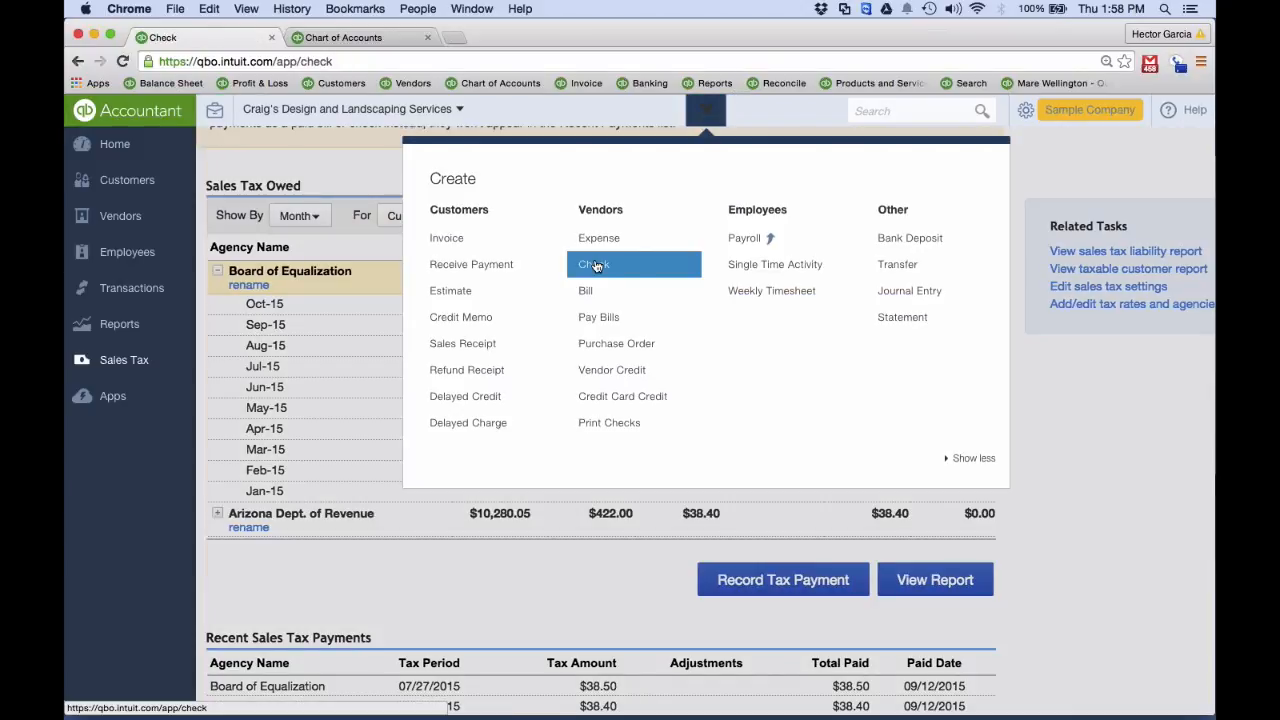
text(ba)
key(BackSpace)
text(o)
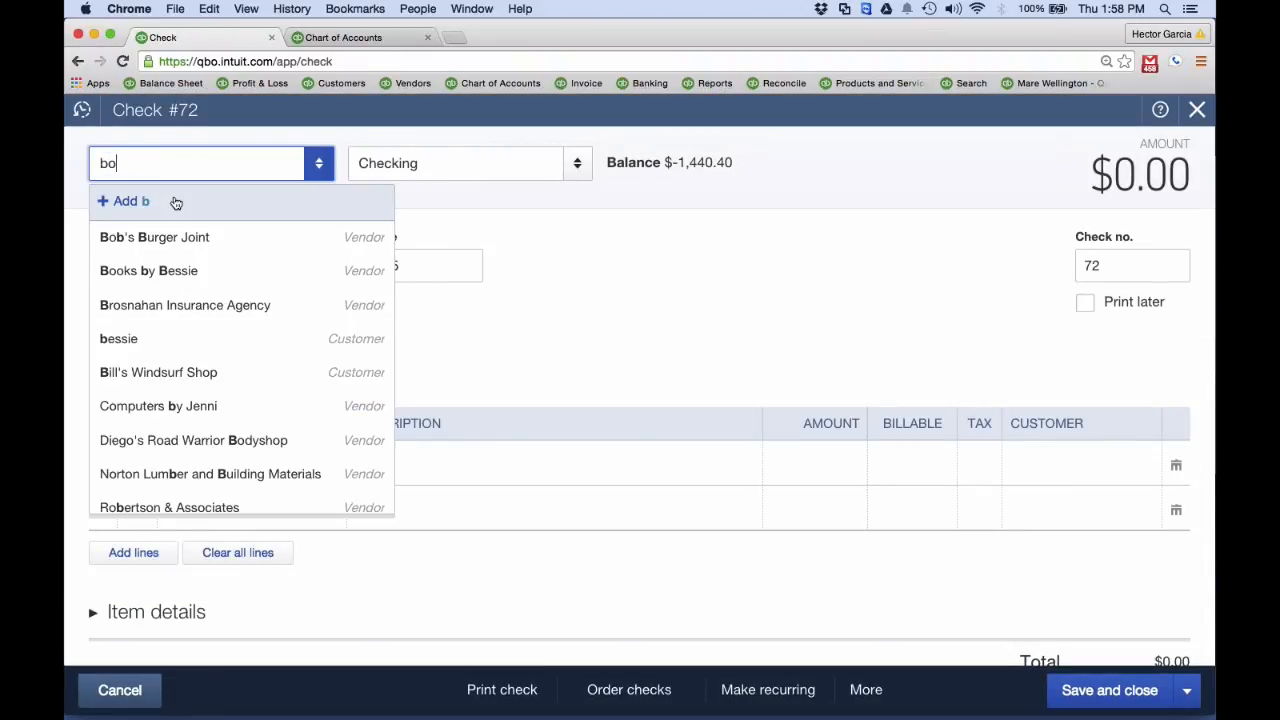
text(a)
double_click(149, 164)
text(Dep)
text(r)
text( Of R)
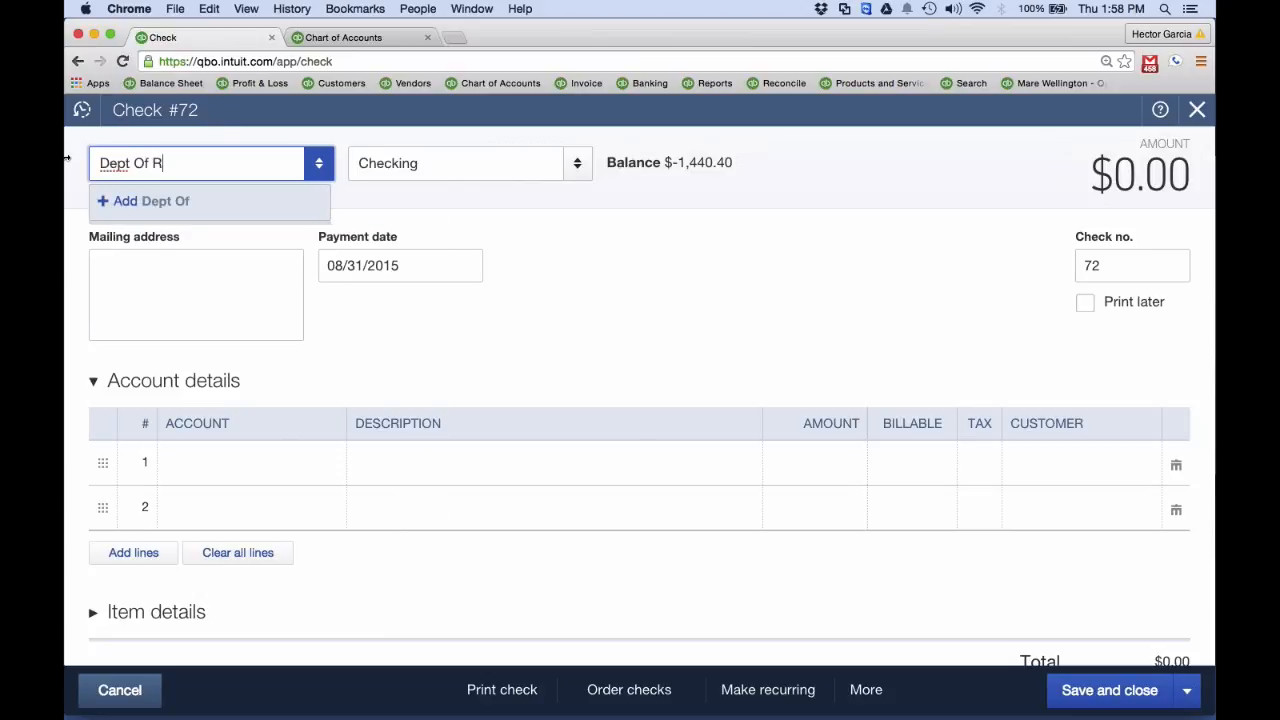
text(evenue)
key(Return)
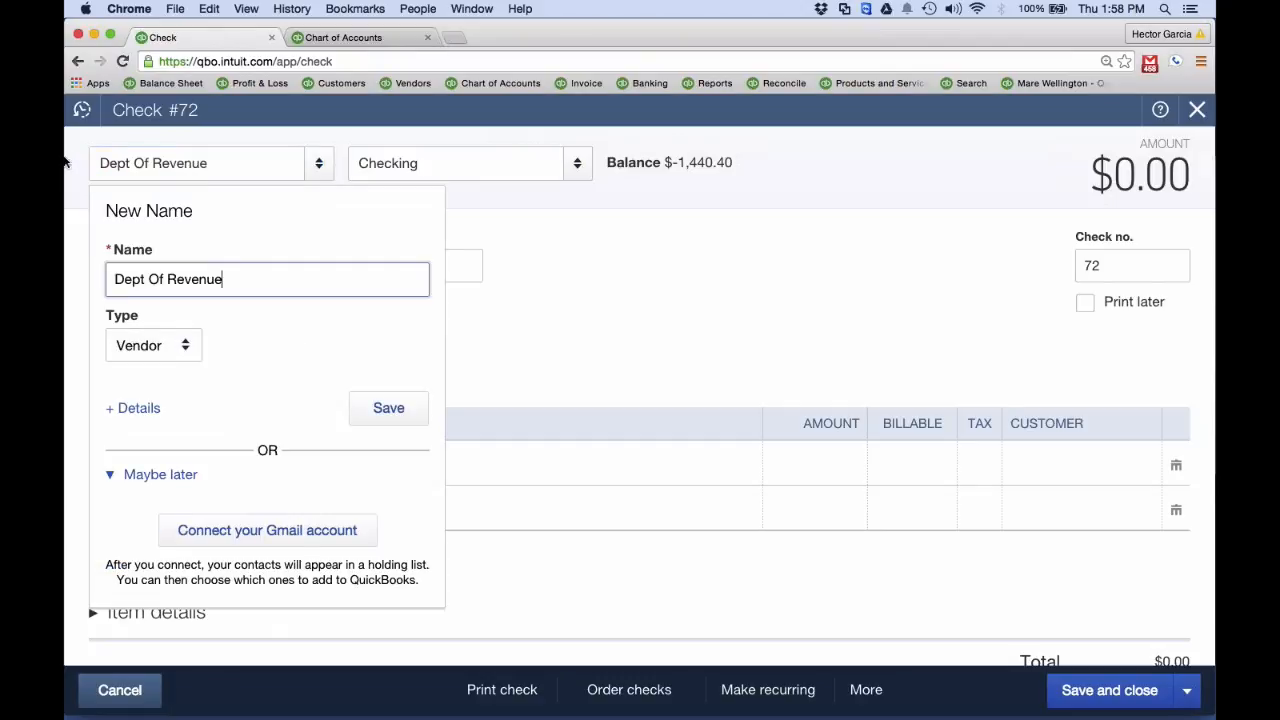
click(389, 406)
Assign the check's first line to the Arizona Dept. of Revenue Payable liability account
click(237, 460)
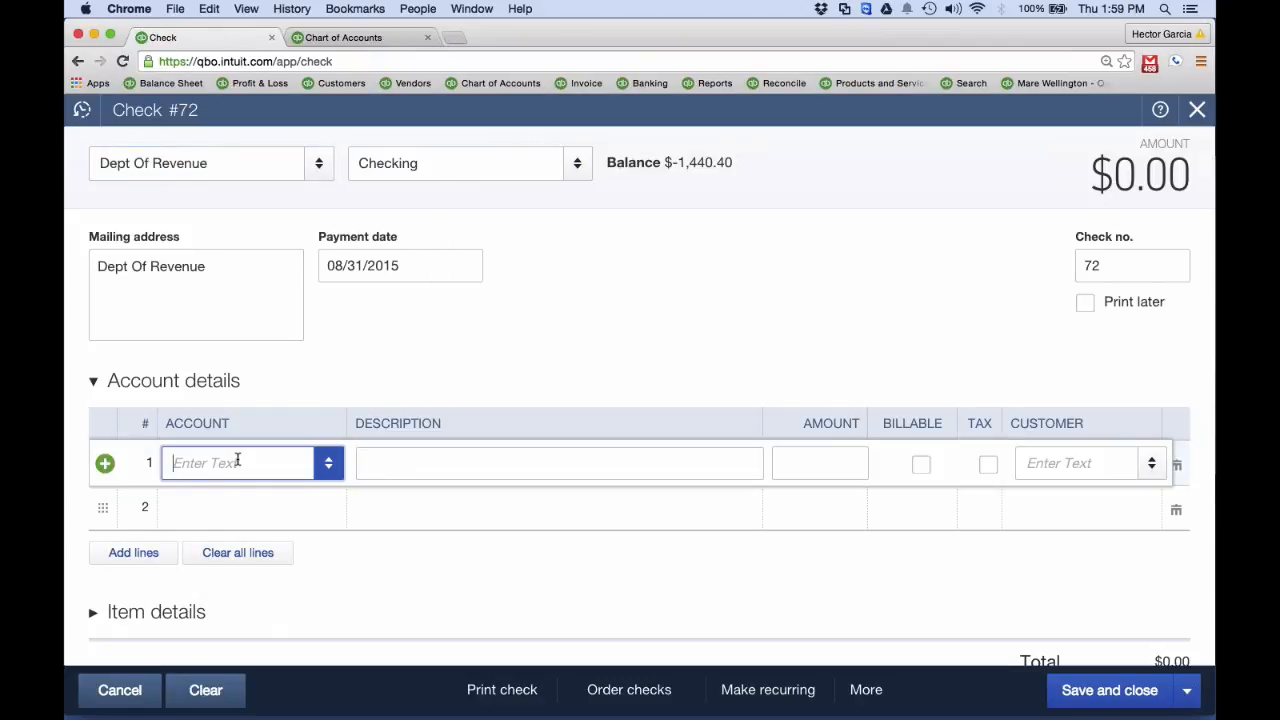
text(Sales of Product Inc)
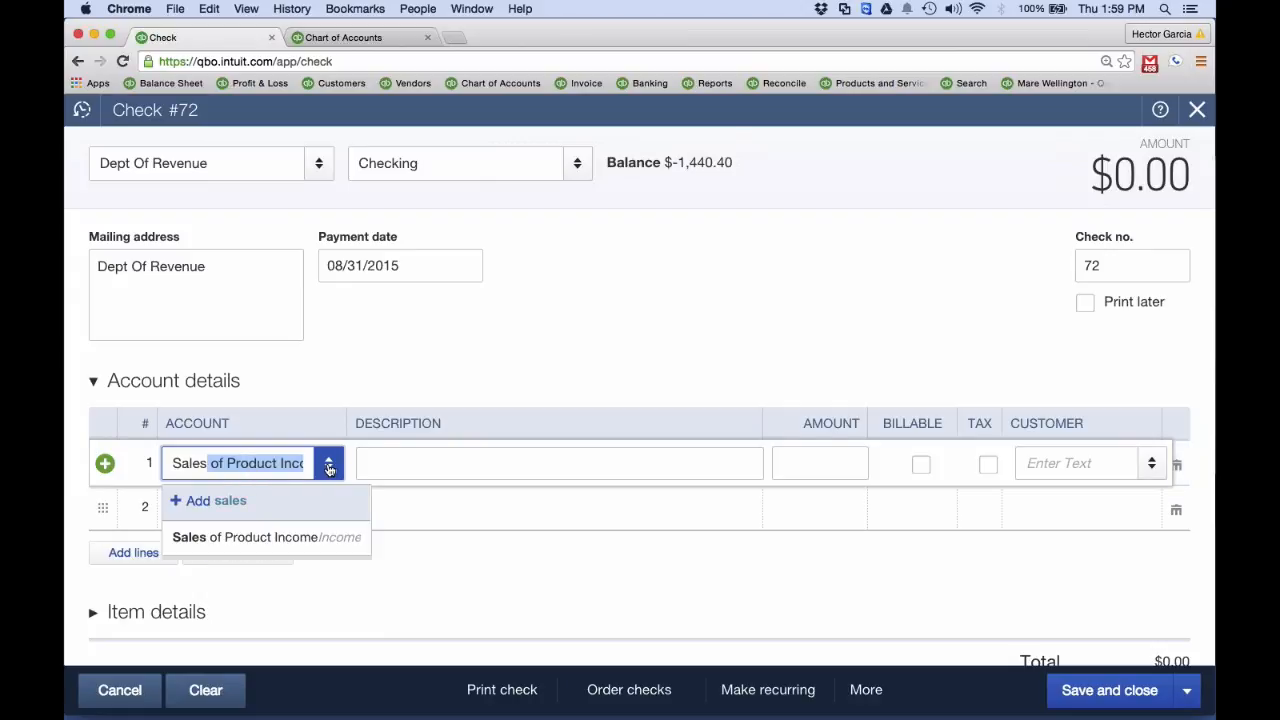
click(329, 466)
scroll(509, 295, down, 10)
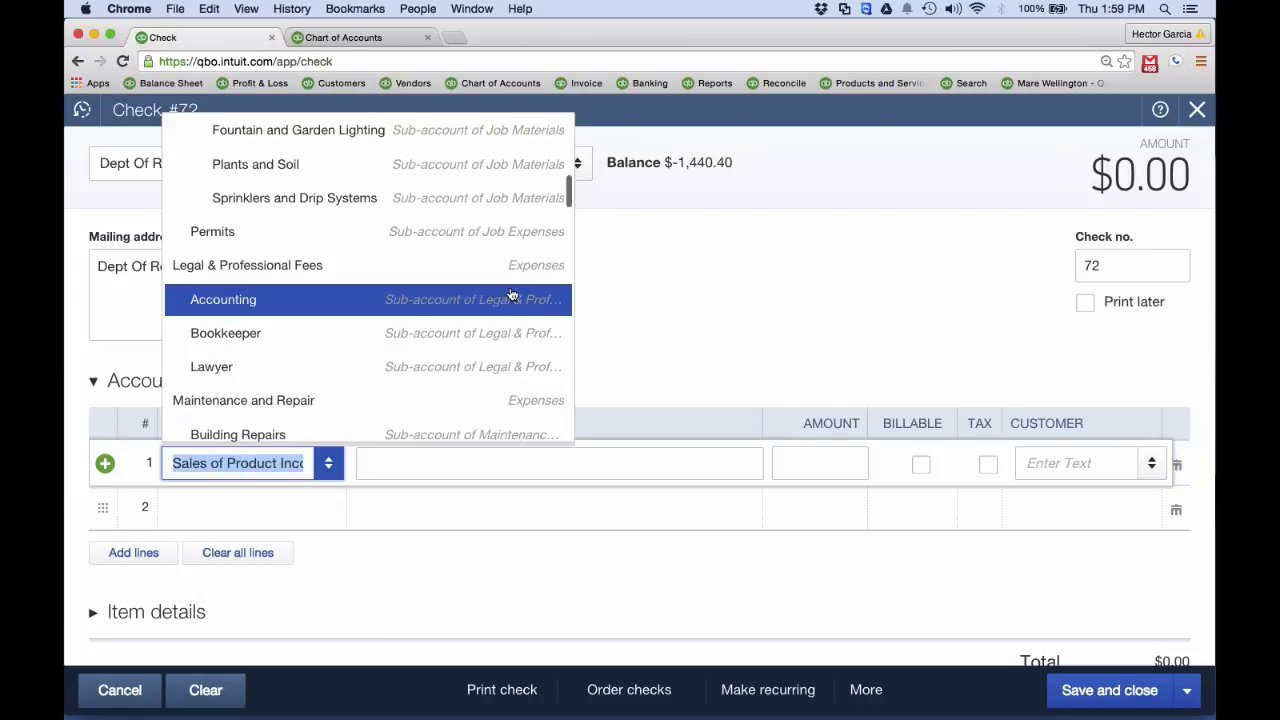
scroll(509, 295, down, 4)
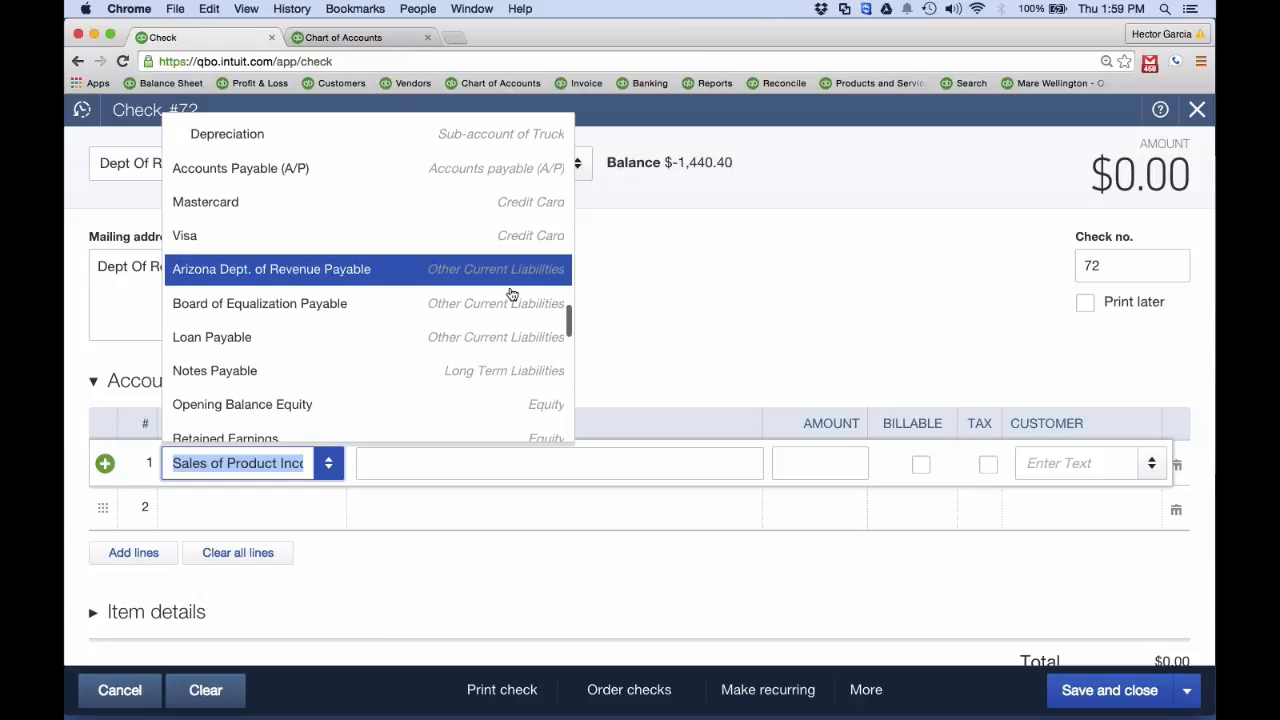
scroll(452, 320, down, 1)
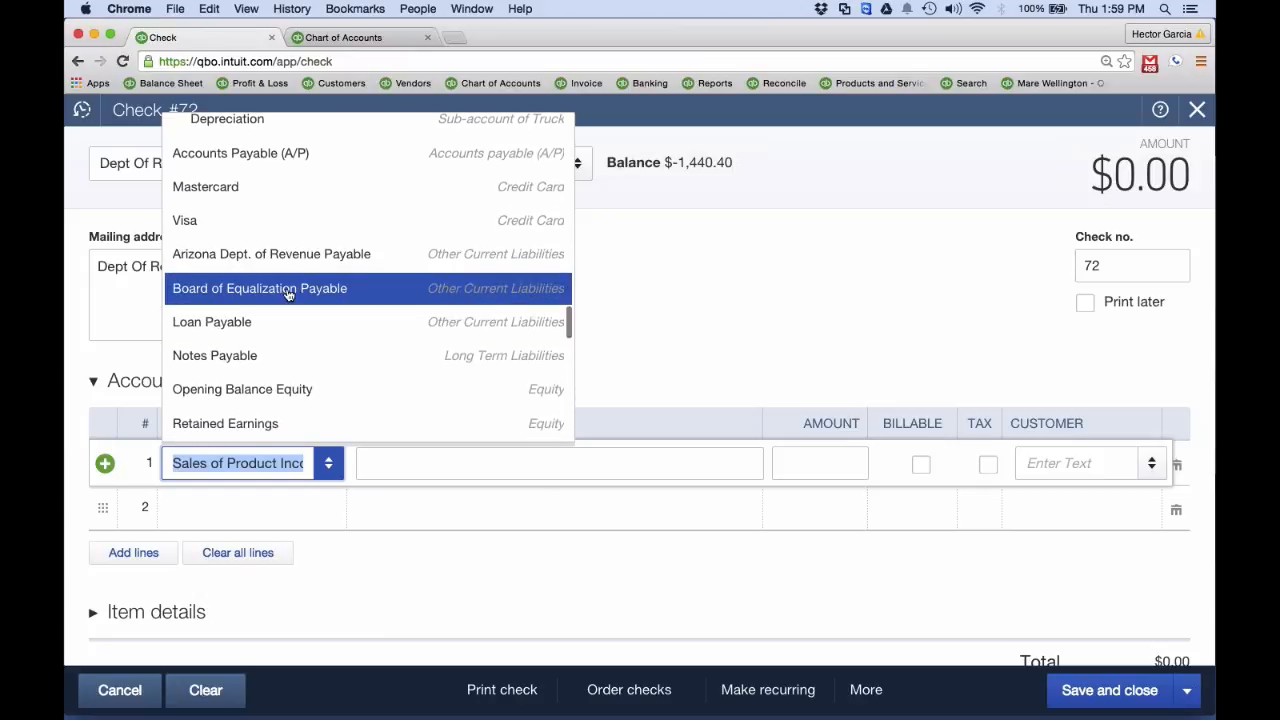
drag(288, 290, 312, 256)
click(330, 466)
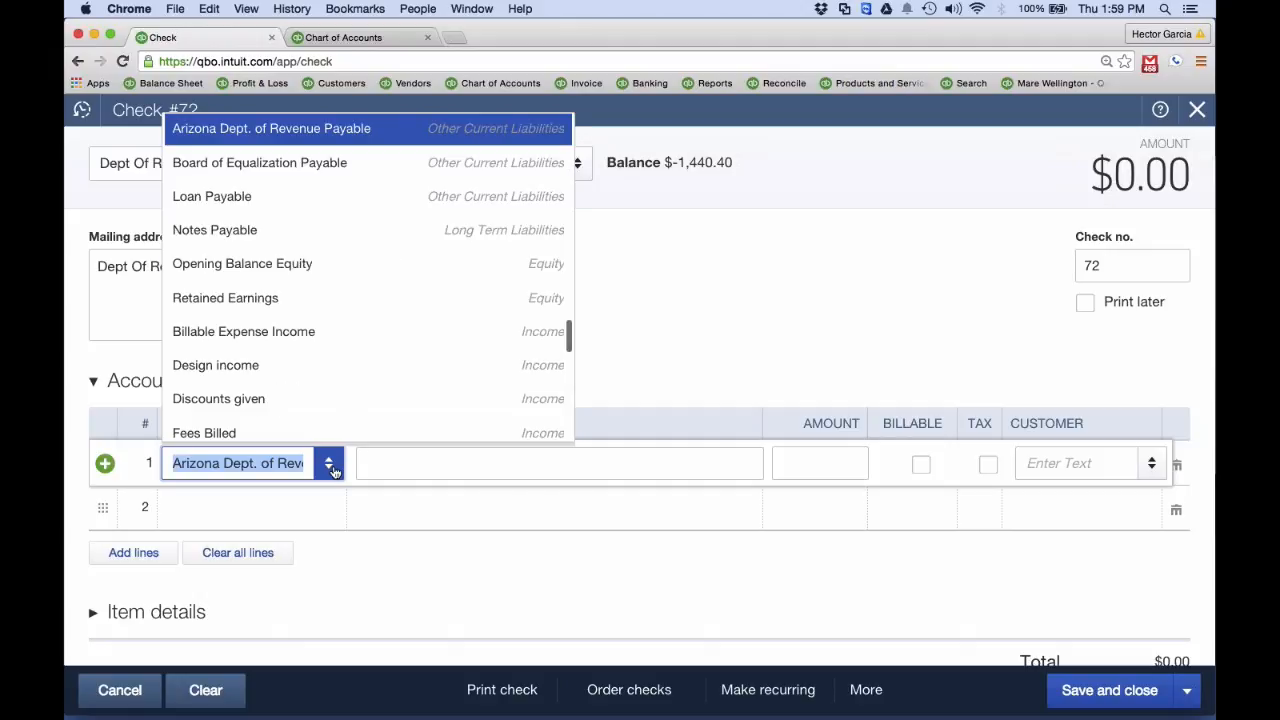
click(330, 466)
Paste the copied 370.94 as the check line's amount, then save and close the check
click(836, 456)
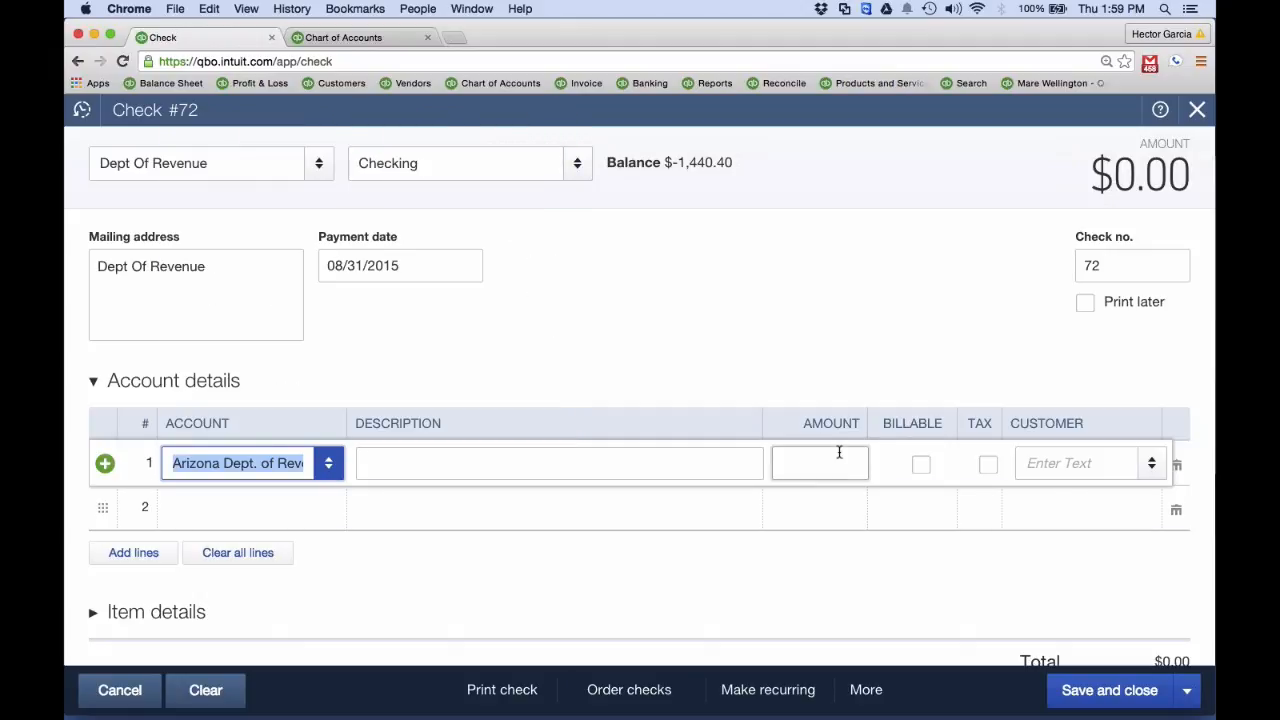
text(370.94)
click(1150, 706)
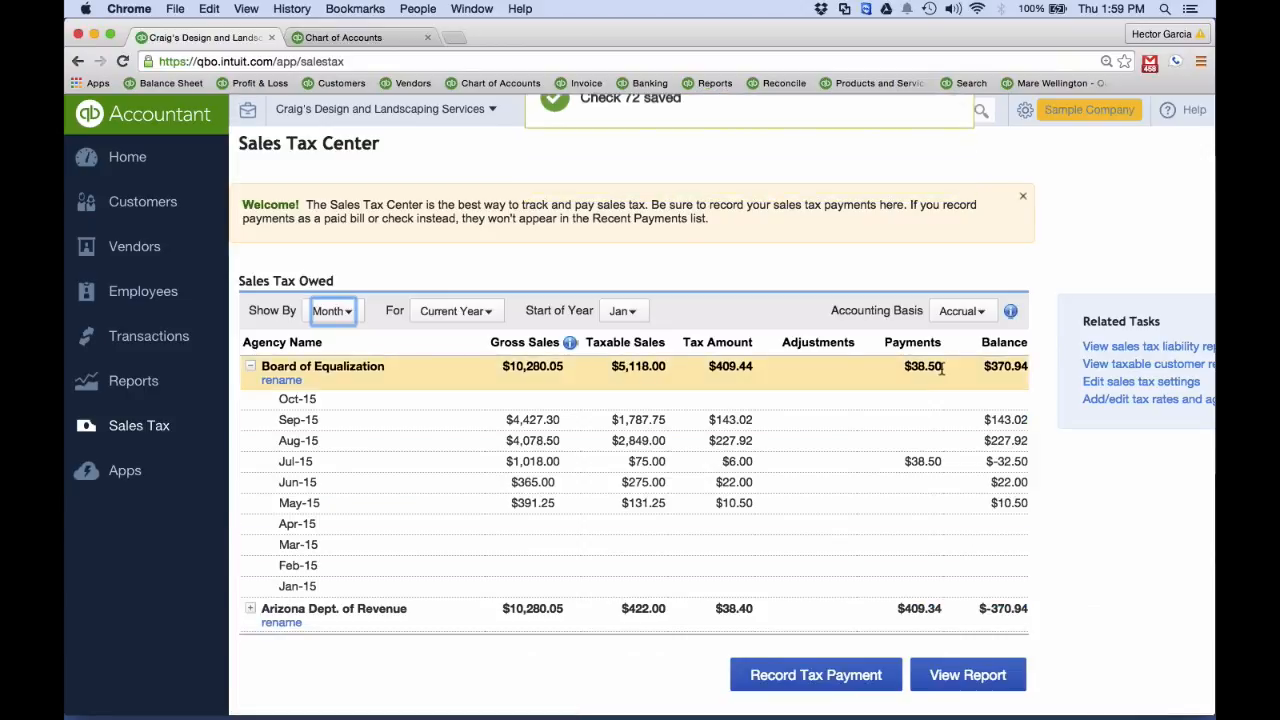
Open the sales tax payment for the Board of Equalization, check its tax payment amount, and close it without recording
scroll(935, 366, down, 3)
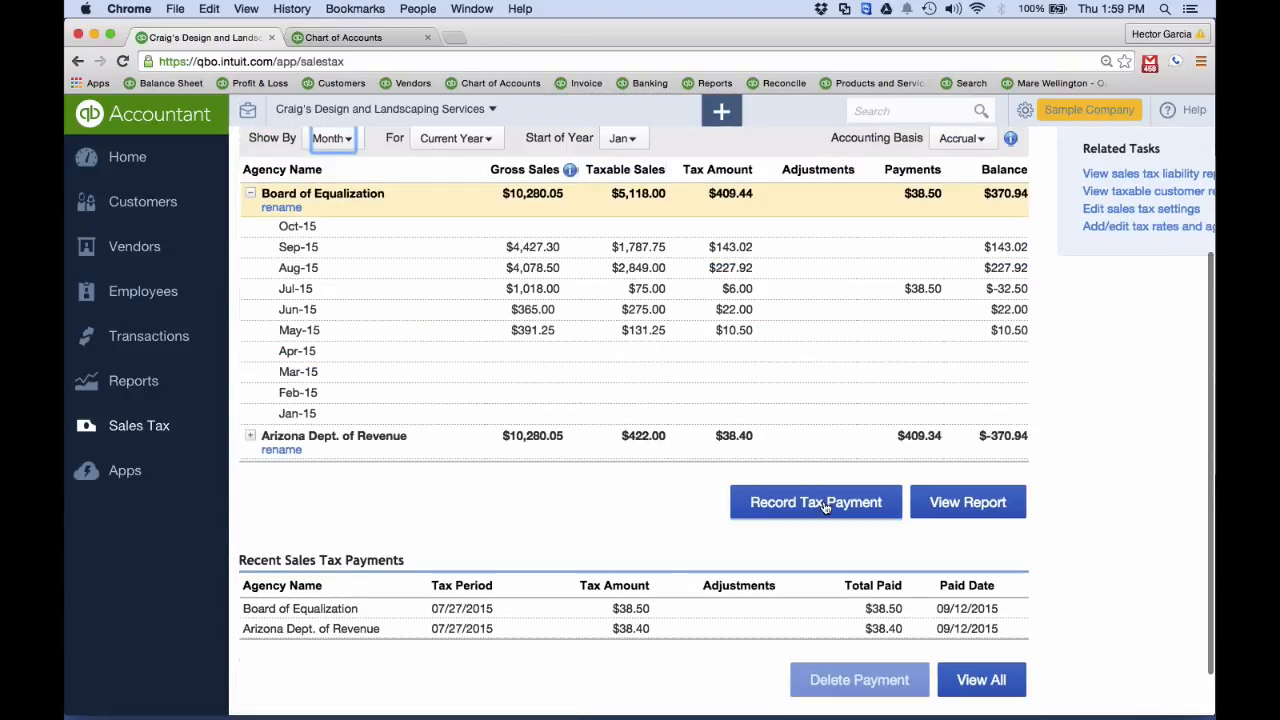
click(822, 505)
drag(726, 410, 782, 415)
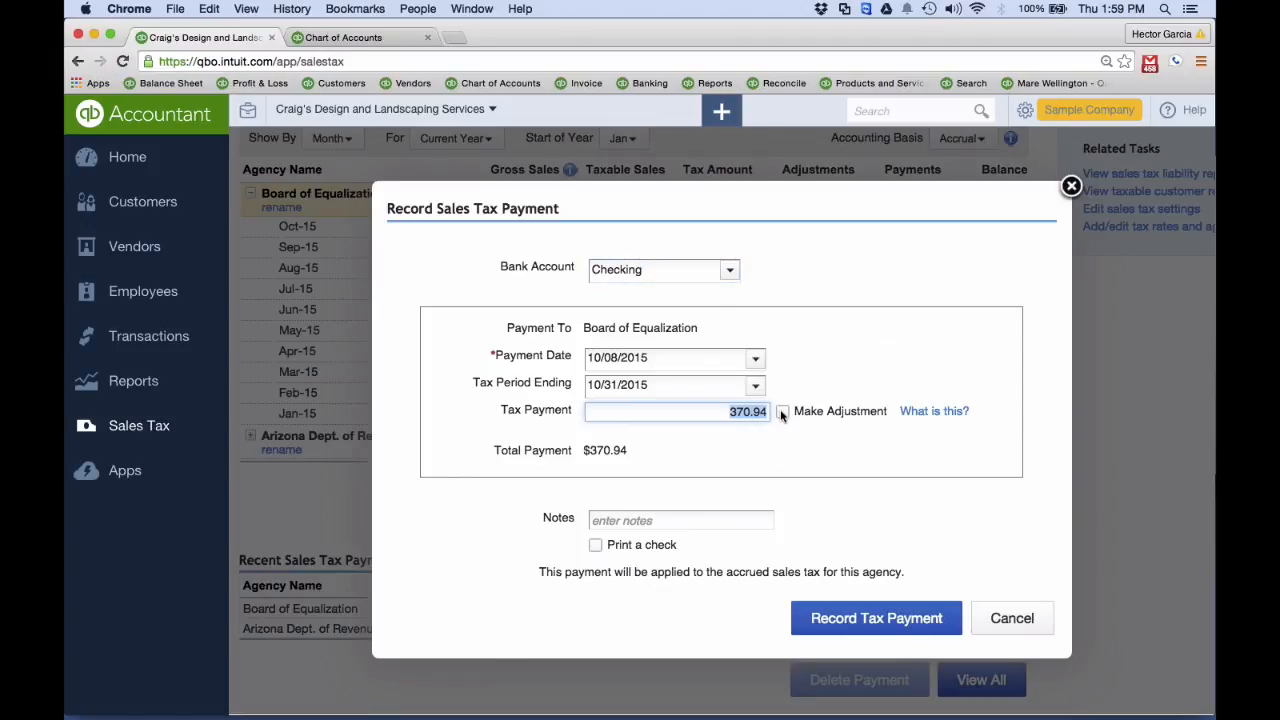
click(1070, 187)
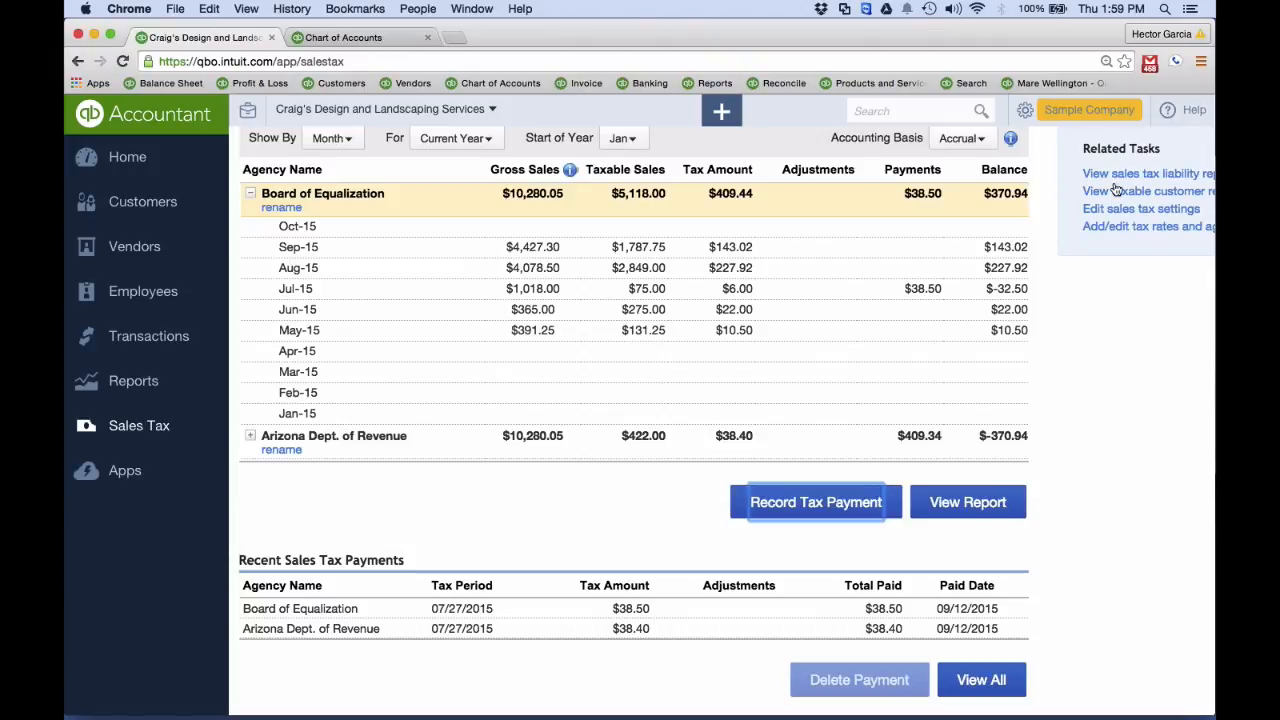
Switch to the PowerPoint slideshow, go back to the "Other Mistakes" slide, and return to QuickBooks Online in Chrome
key(ctrl+Up)
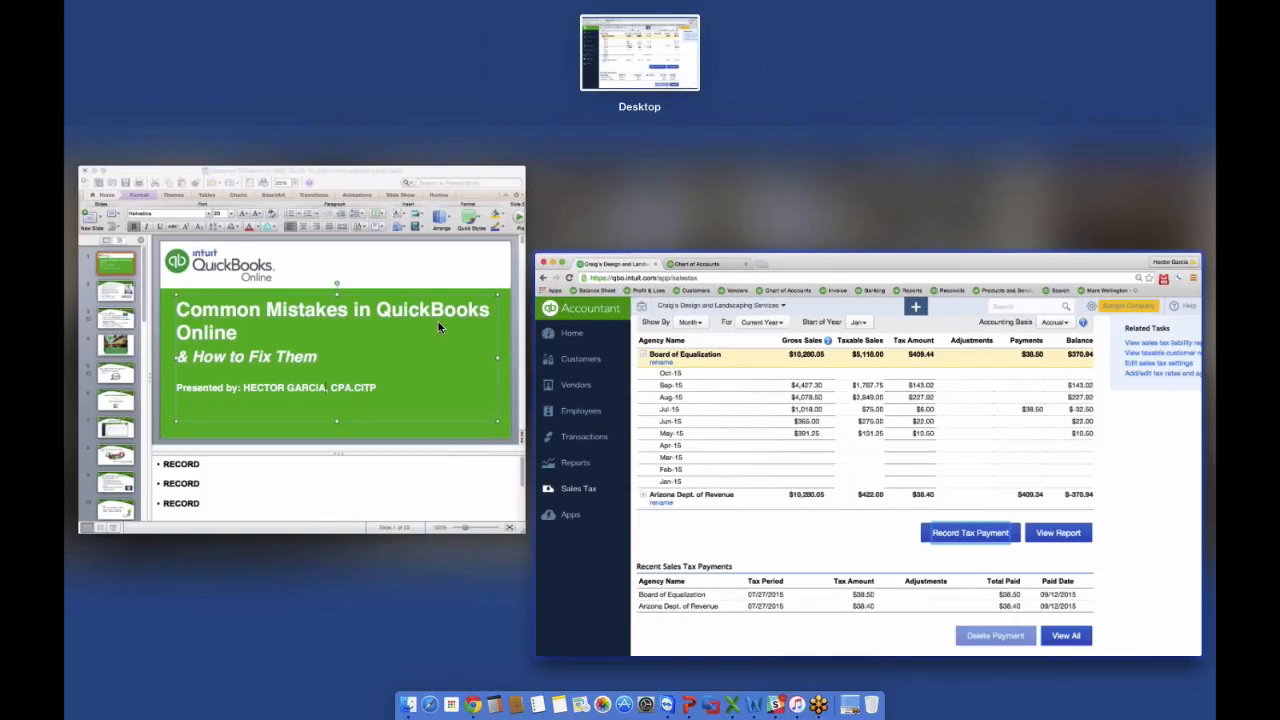
click(376, 336)
click(400, 501)
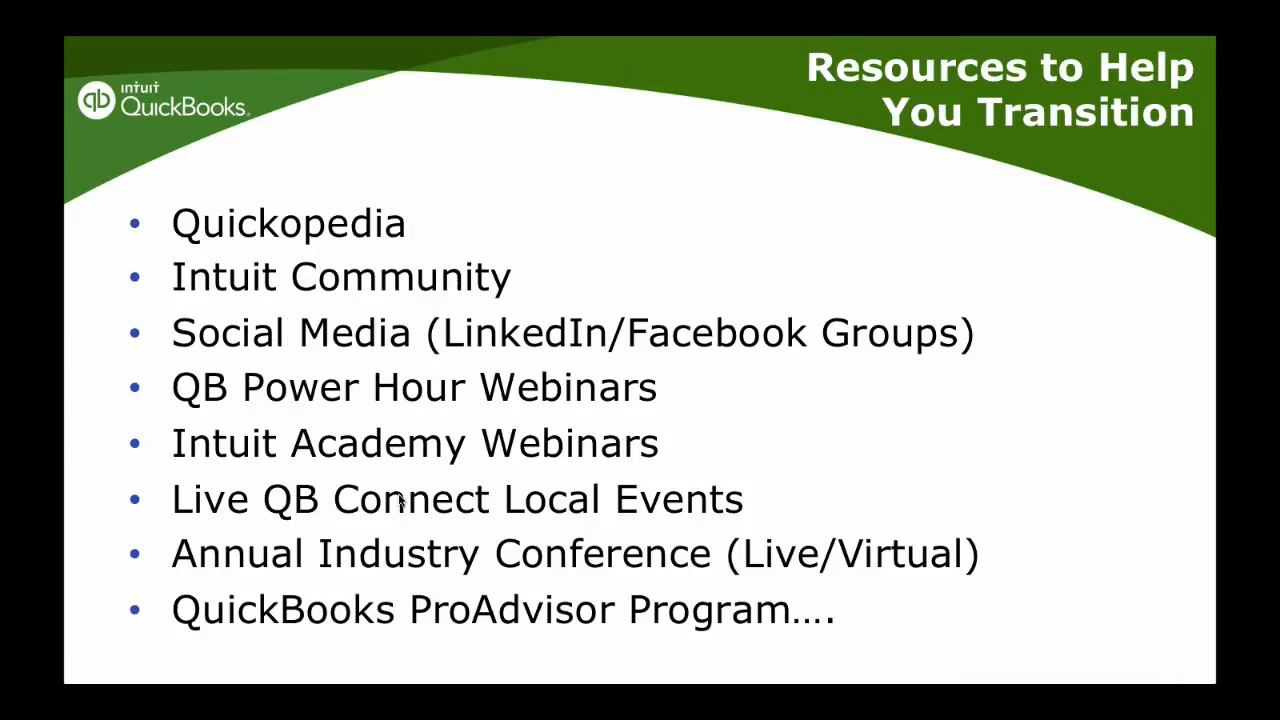
key(Left)
key(ctrl+Up)
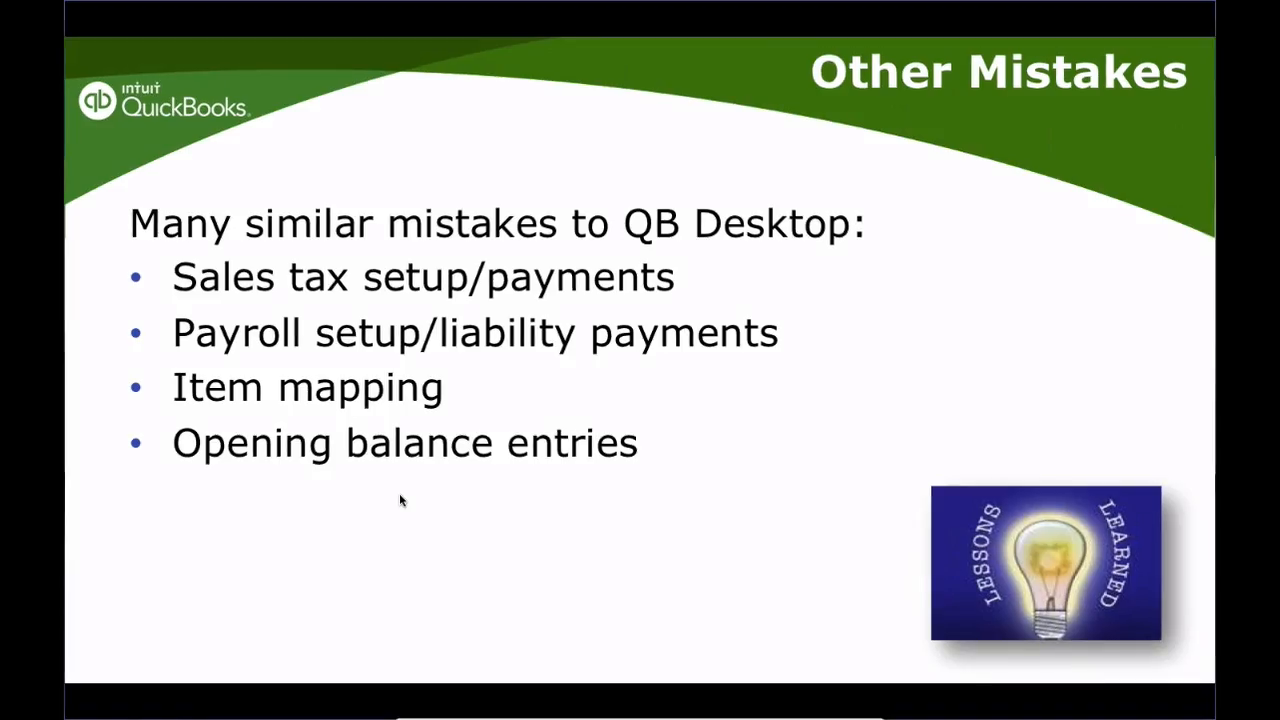
click(751, 369)
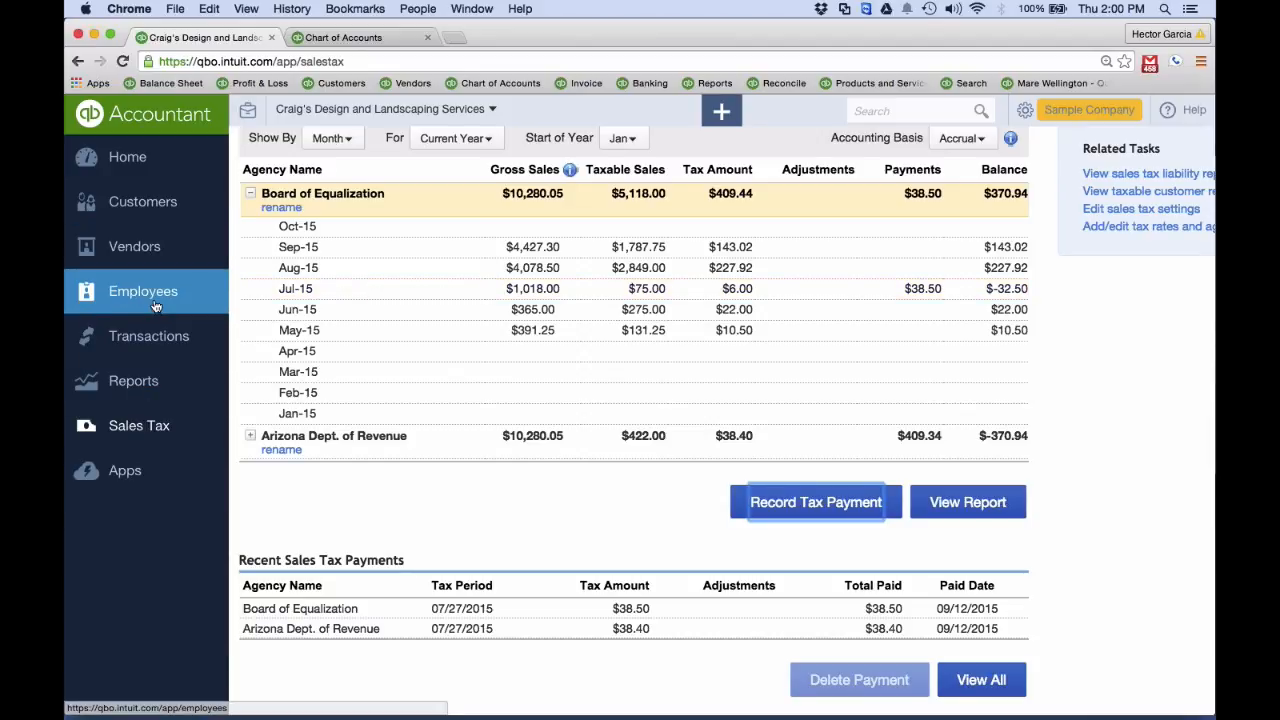
Start a new customer from the customer list and enter the company name
click(138, 210)
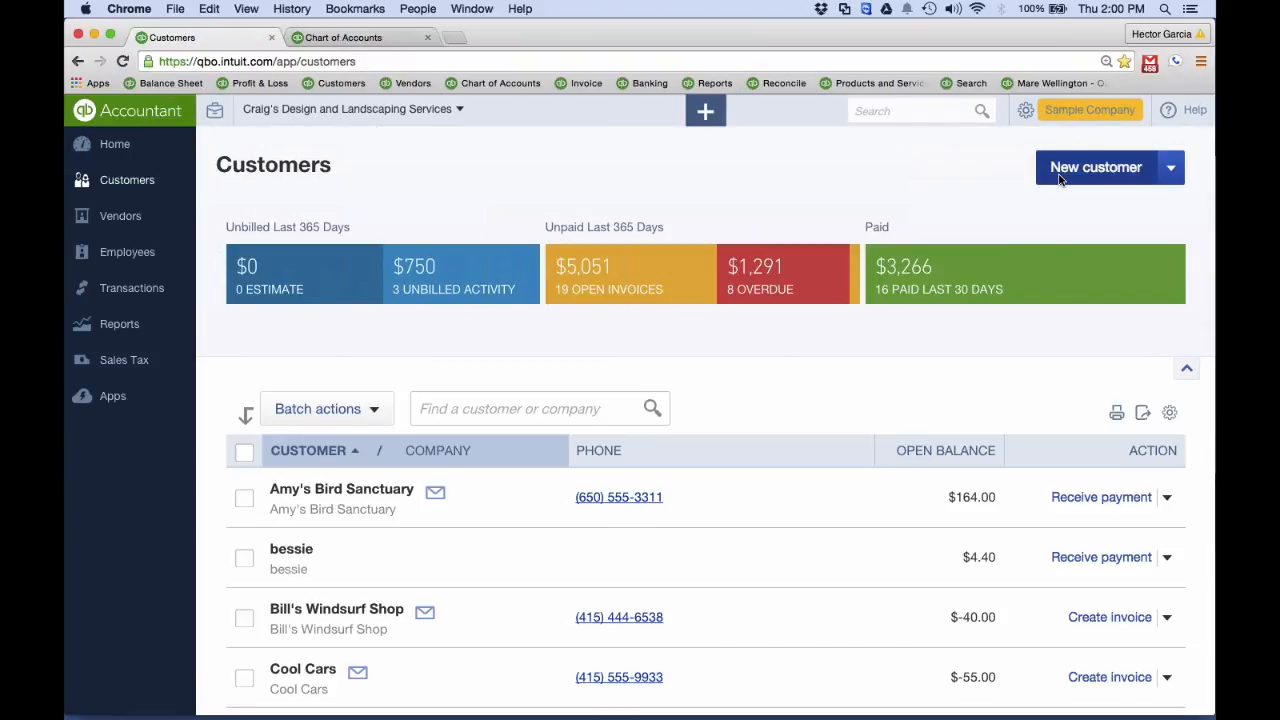
click(1062, 172)
click(281, 292)
text(hector)
Give the new customer an opening balance of 25,000.00 in the payment and billing details and save the record
click(480, 357)
scroll(720, 435, down, 1)
scroll(720, 435, up, 1)
scroll(655, 438, down, 1)
scroll(654, 438, down, 1)
scroll(654, 438, up, 1)
click(311, 458)
click(375, 400)
click(476, 400)
click(697, 531)
text(25000)
key(Tab)
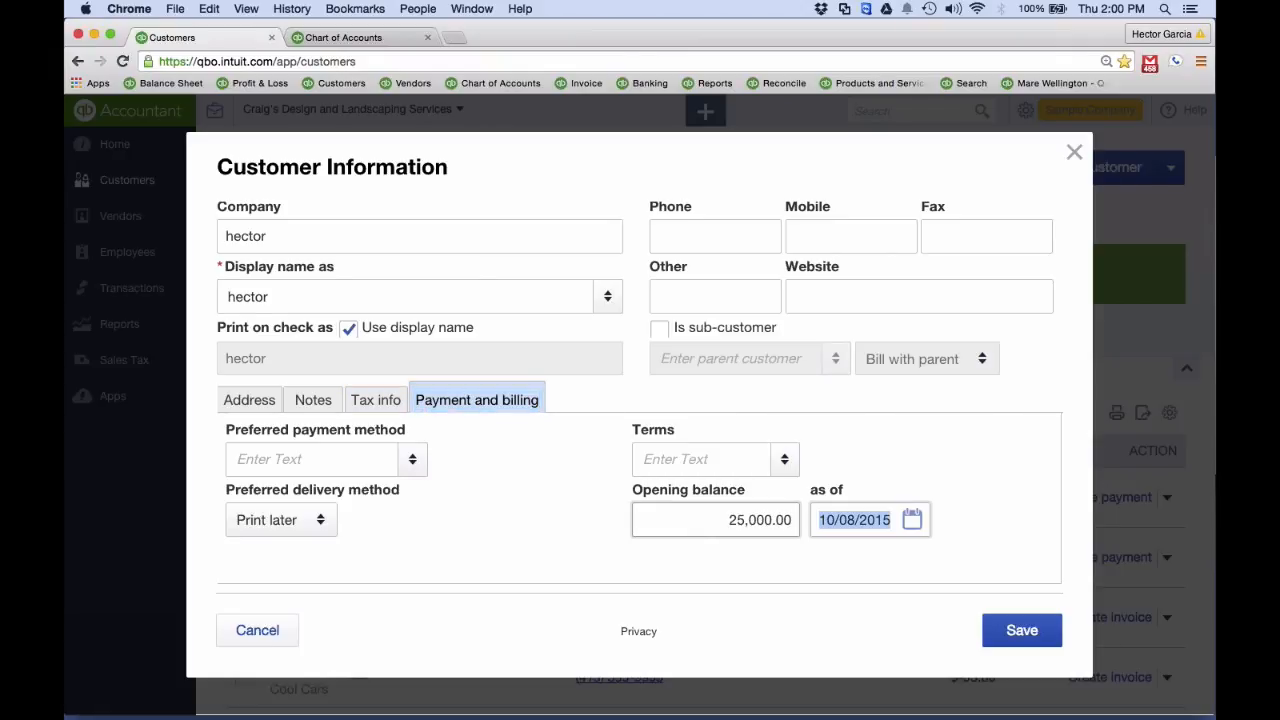
click(1008, 640)
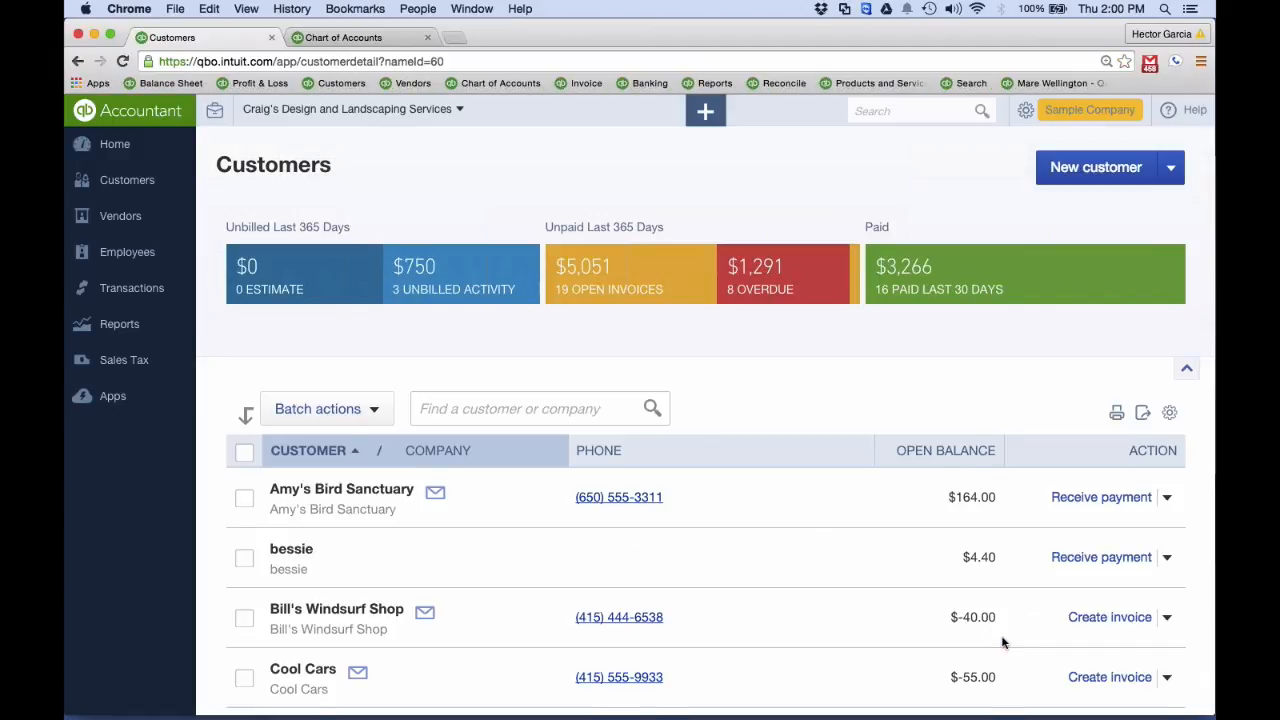
Sort the customer list by open balance from highest to lowest
scroll(949, 529, down, 2)
click(946, 385)
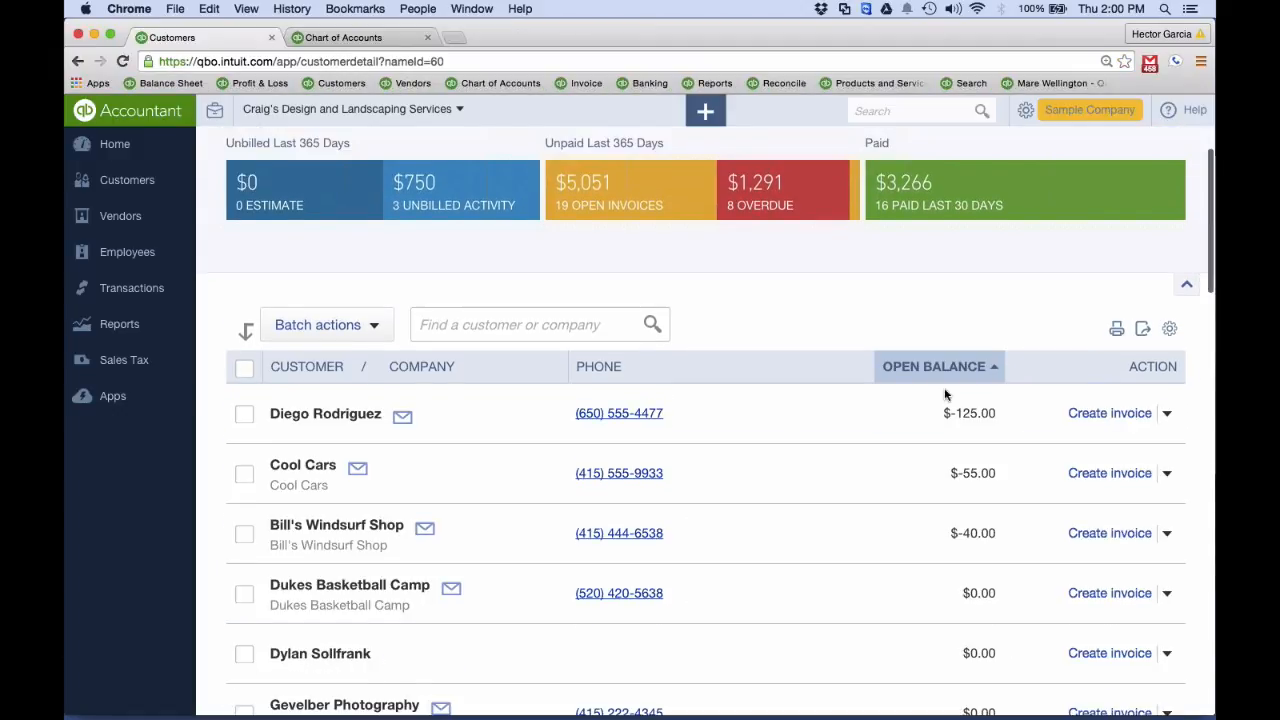
click(940, 366)
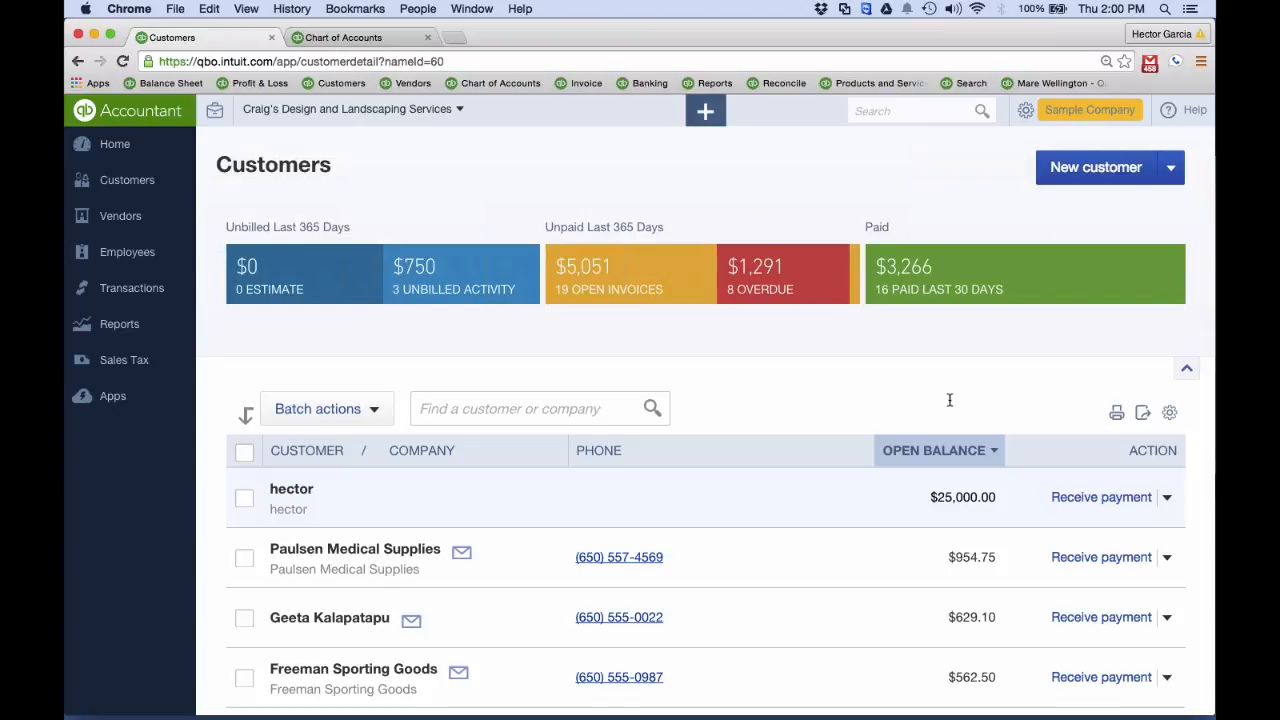
Open the Balance Sheet report and run it for All Dates
click(117, 323)
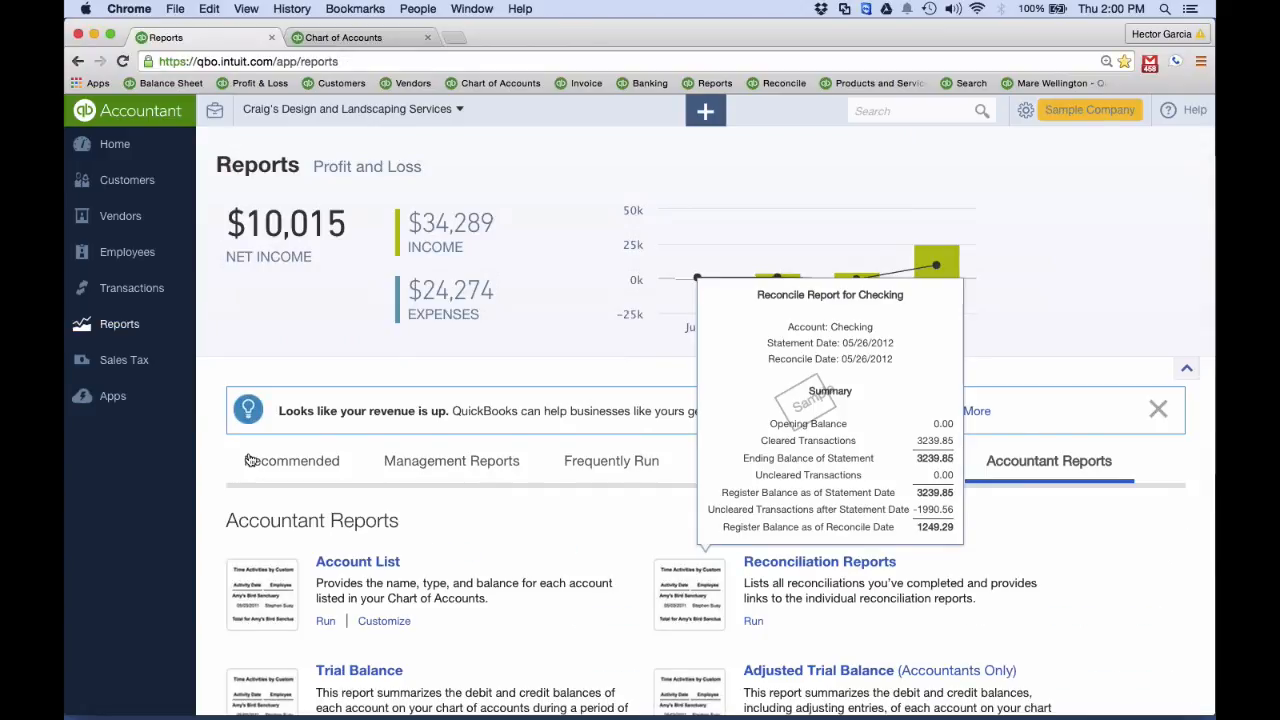
click(250, 460)
click(811, 566)
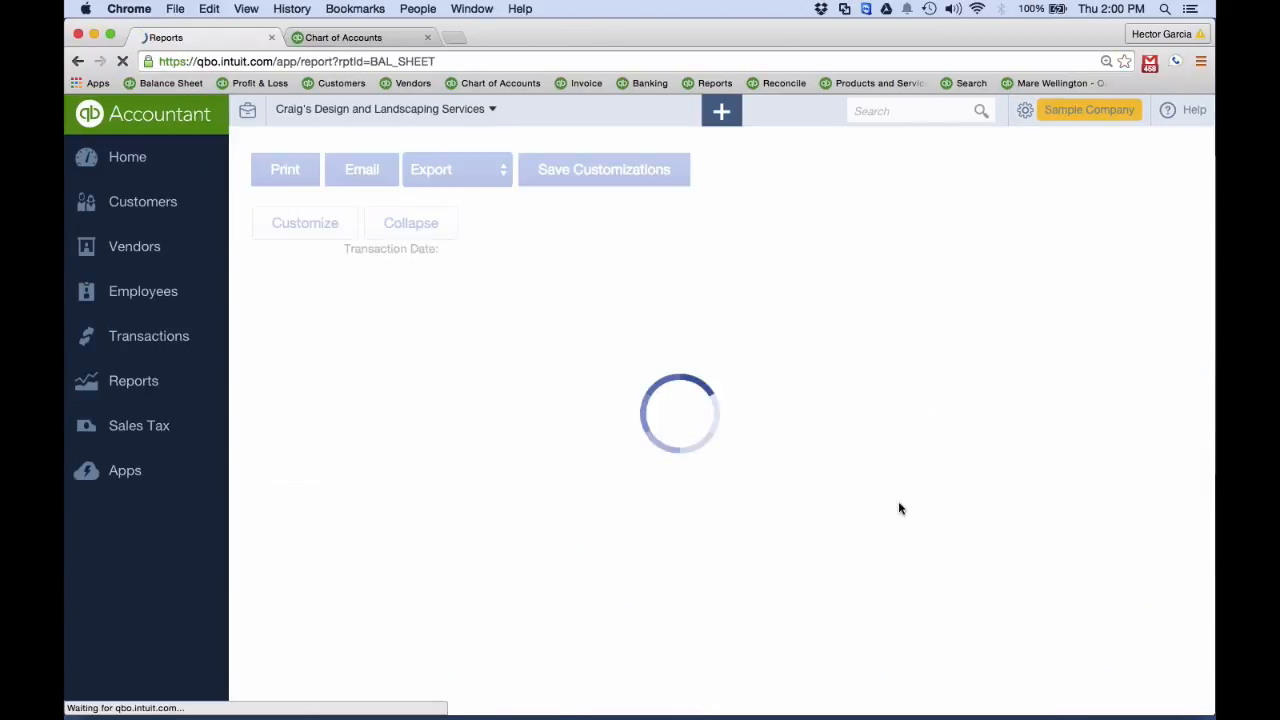
click(470, 260)
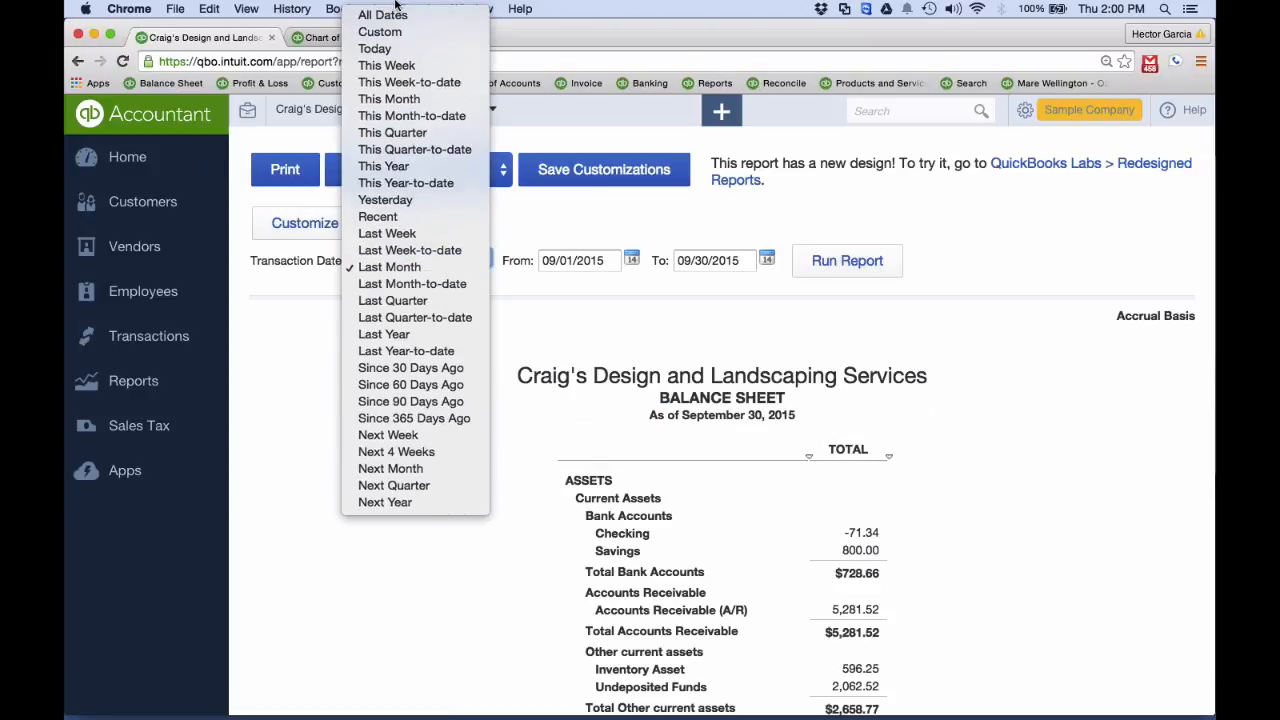
click(385, 14)
click(866, 250)
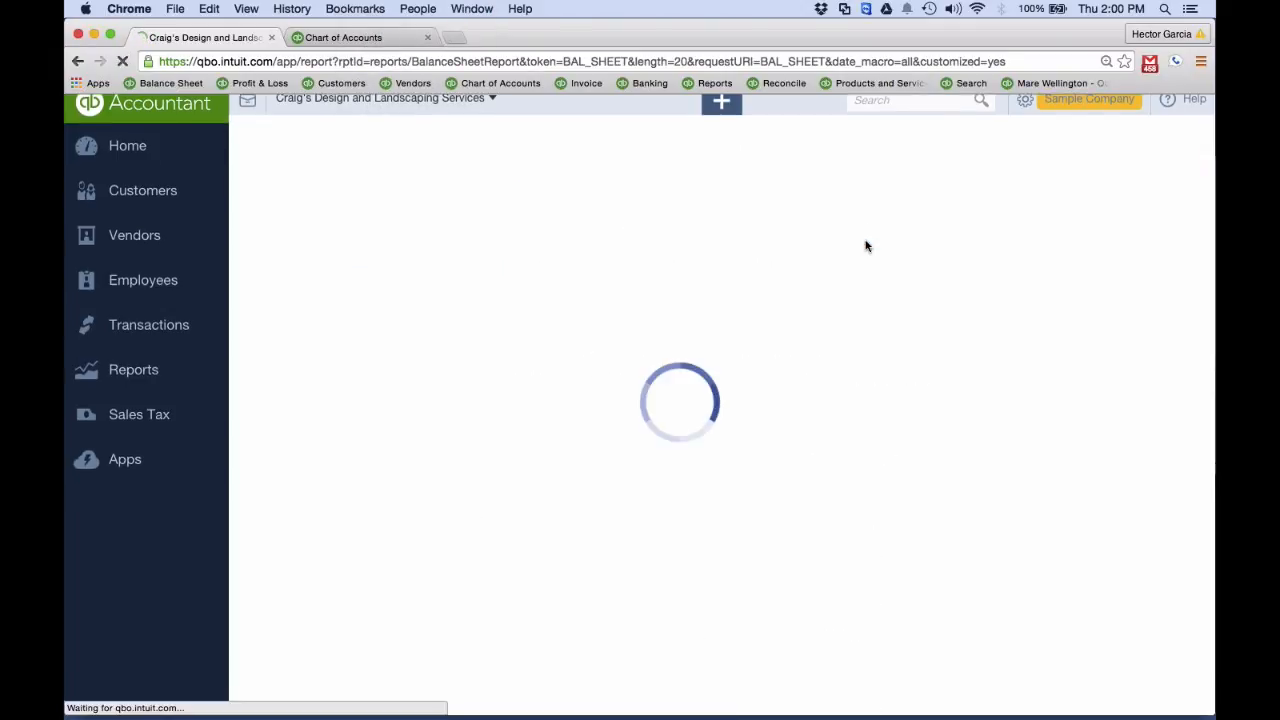
Open the transactions behind the Opening Balance Equity amount and review the listed opening balance entries
scroll(919, 410, down, 10)
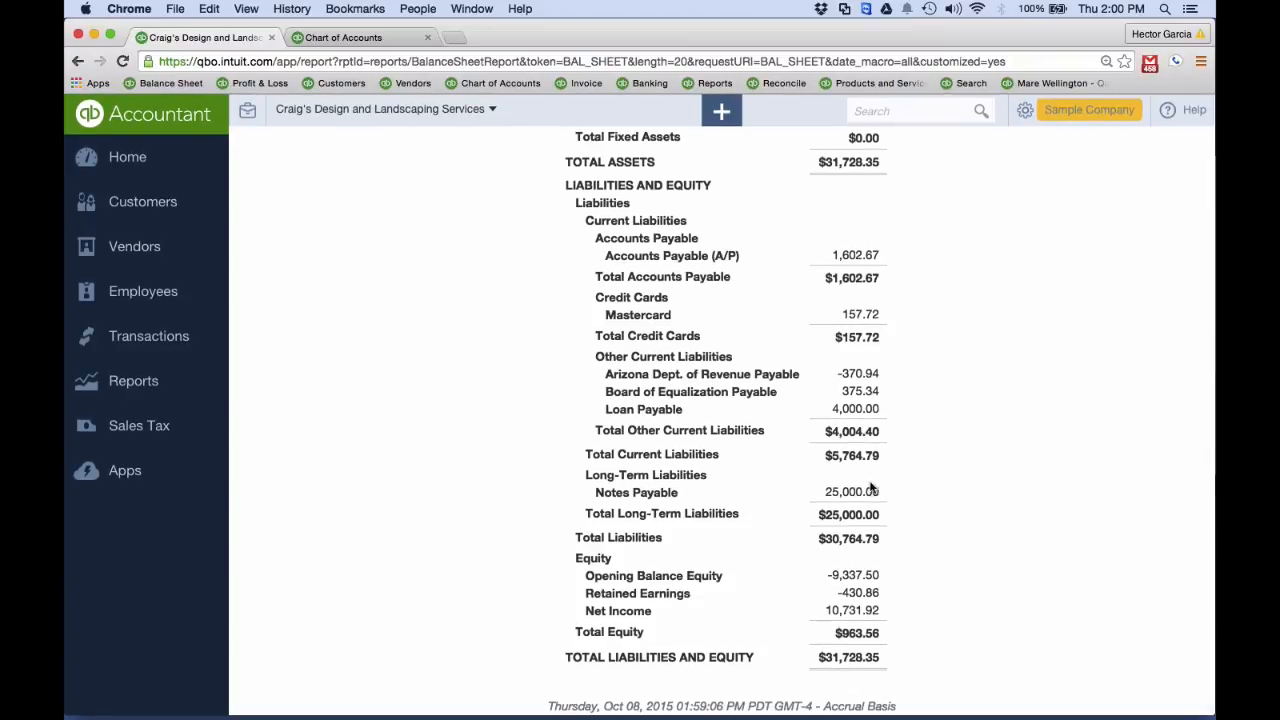
click(857, 577)
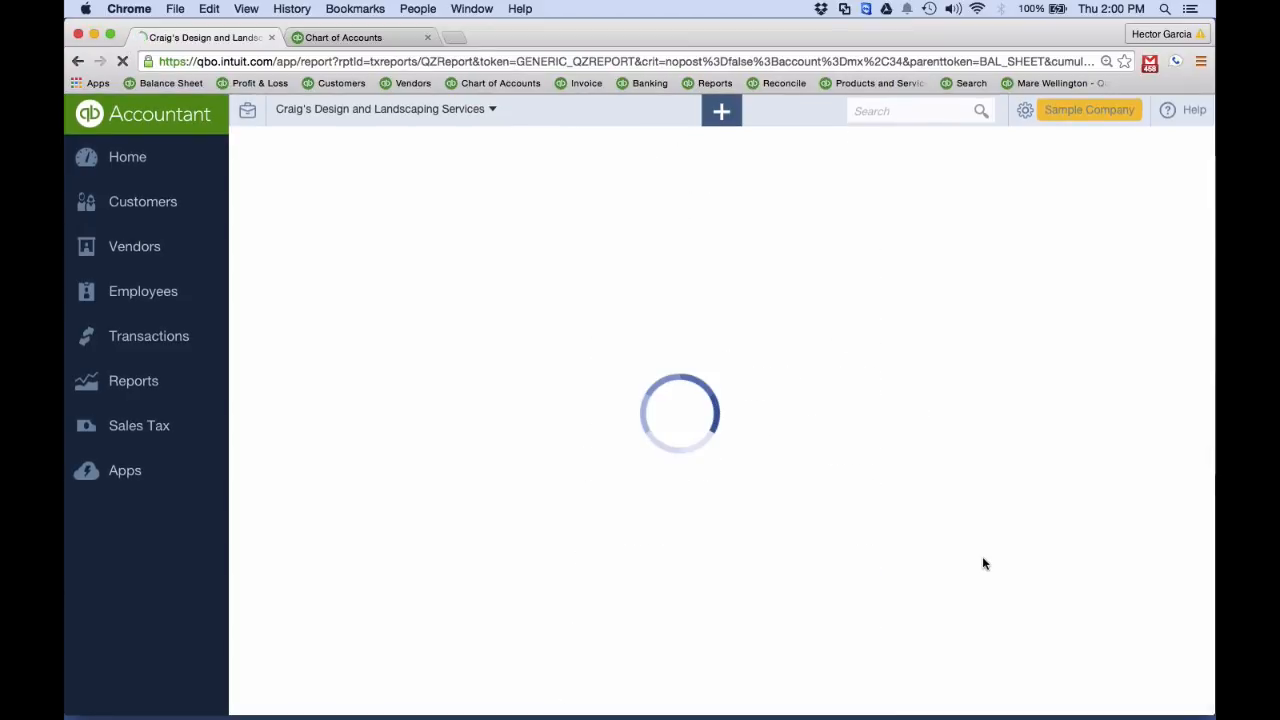
scroll(917, 472, down, 5)
scroll(917, 472, down, 2)
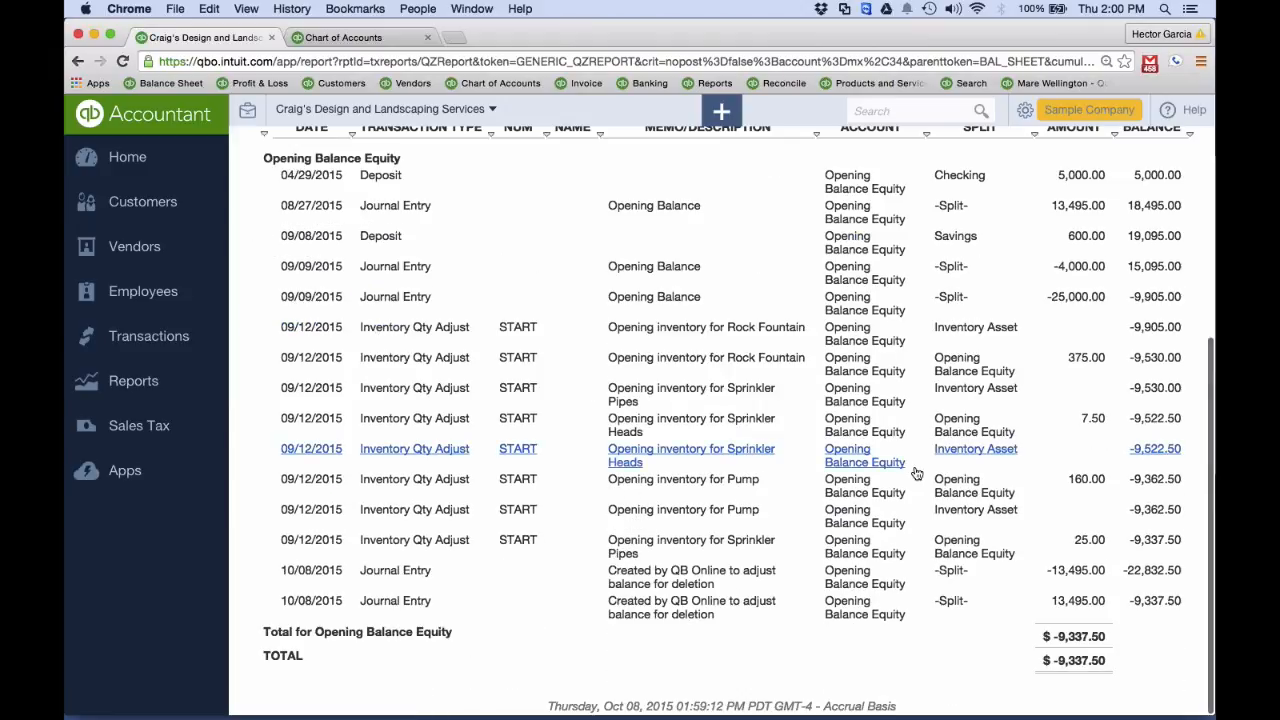
scroll(915, 465, up, 1)
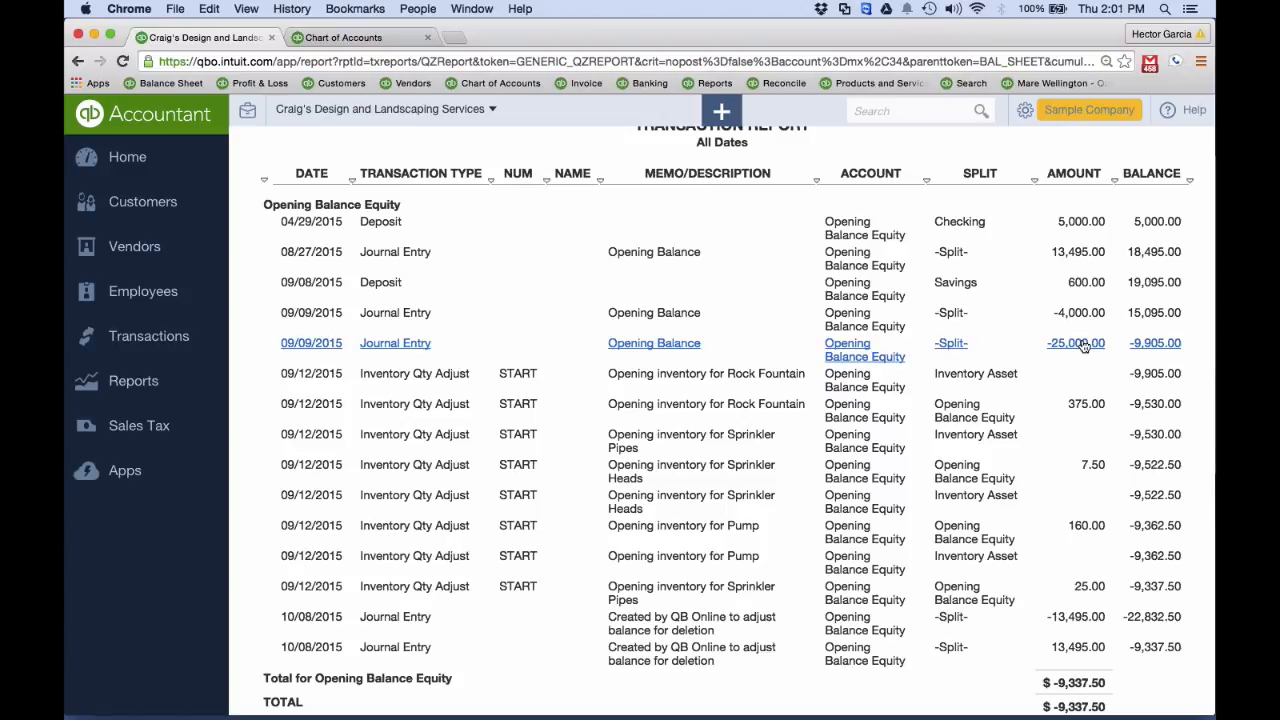
scroll(1083, 346, down, 1)
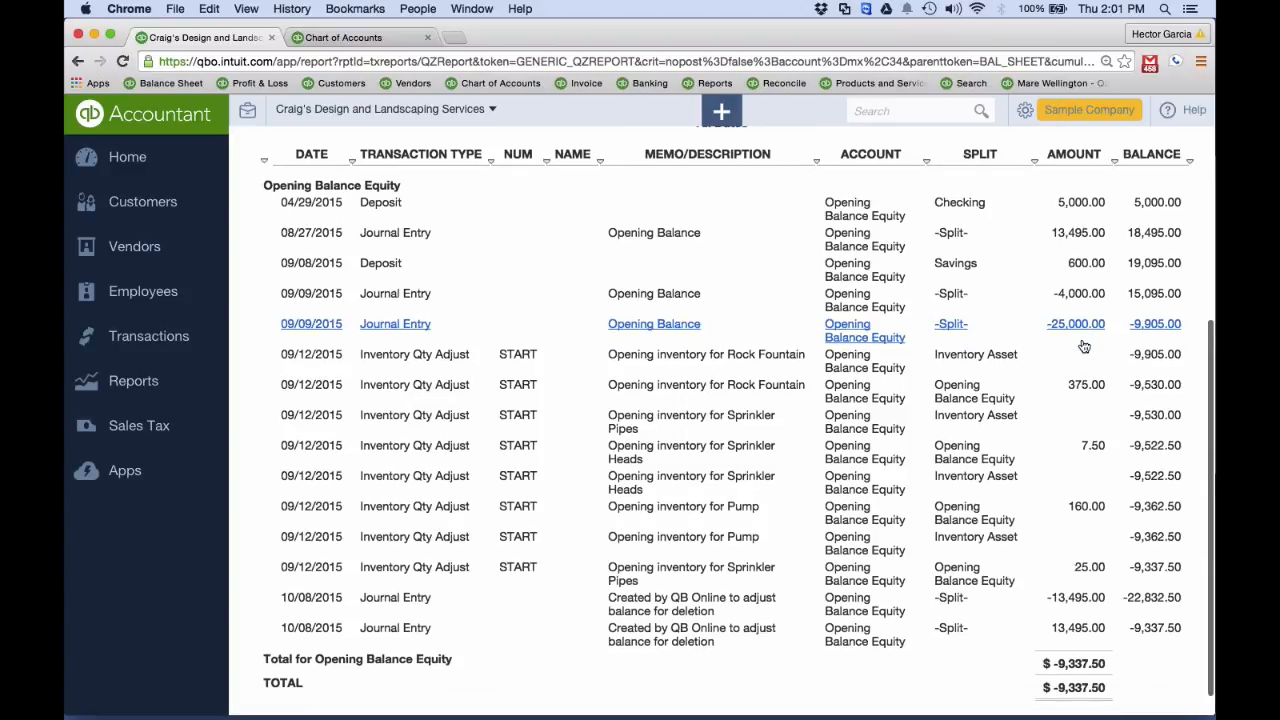
scroll(1084, 346, down, 1)
Switch to the PowerPoint presentation on common QuickBooks Online mistakes
key(ctrl+Up)
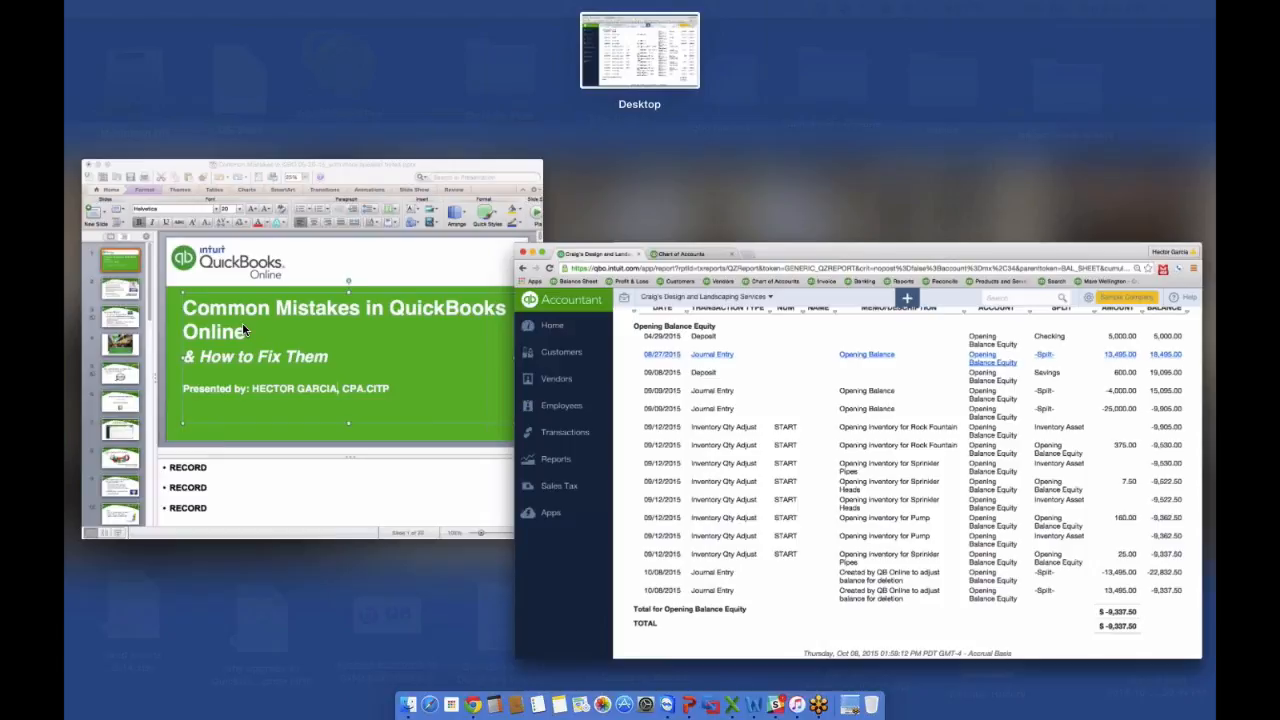
click(245, 326)
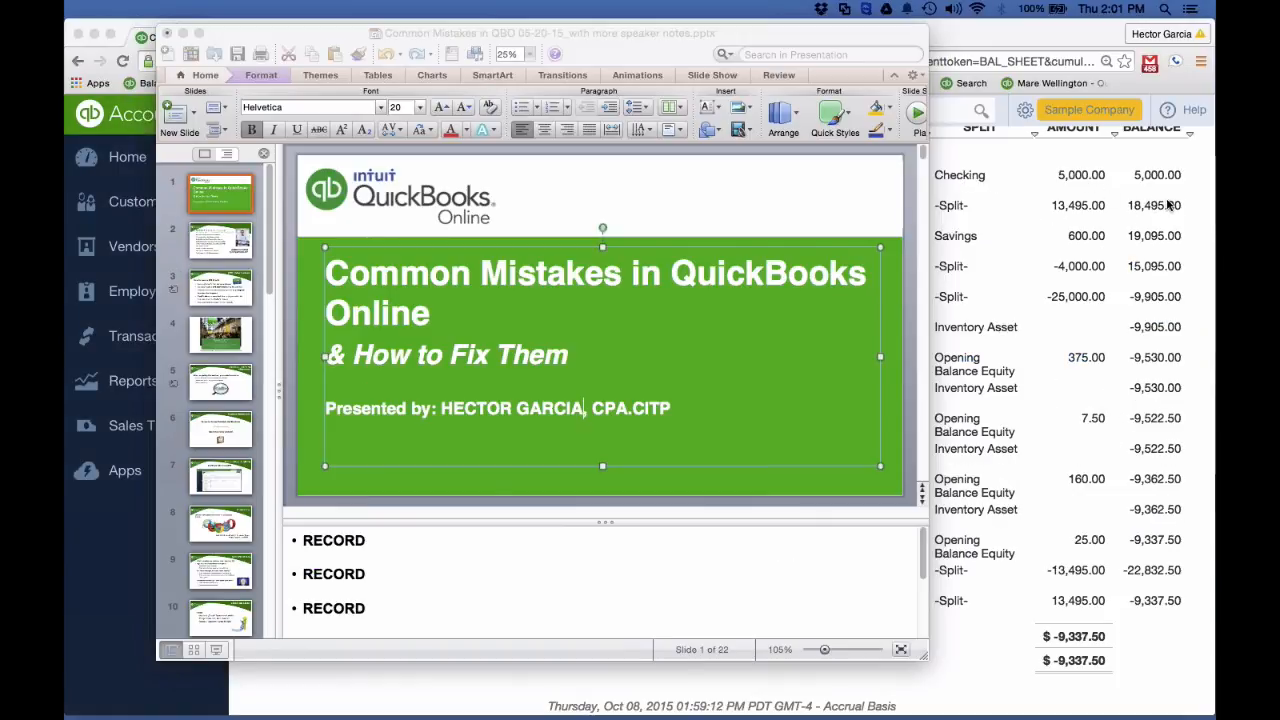